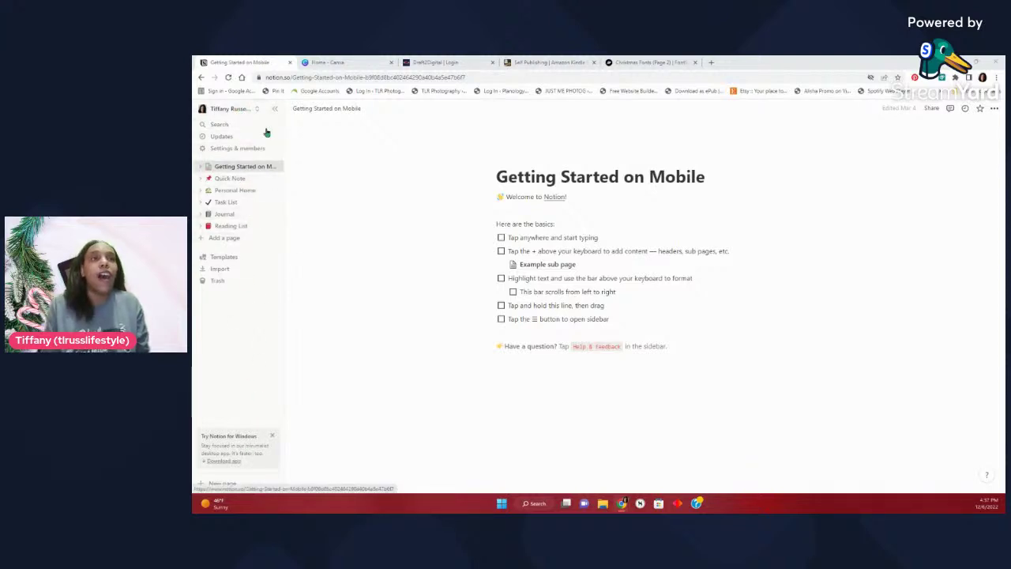
Look through the account's list of workspaces and its option for joining or creating a workspace
click(241, 108)
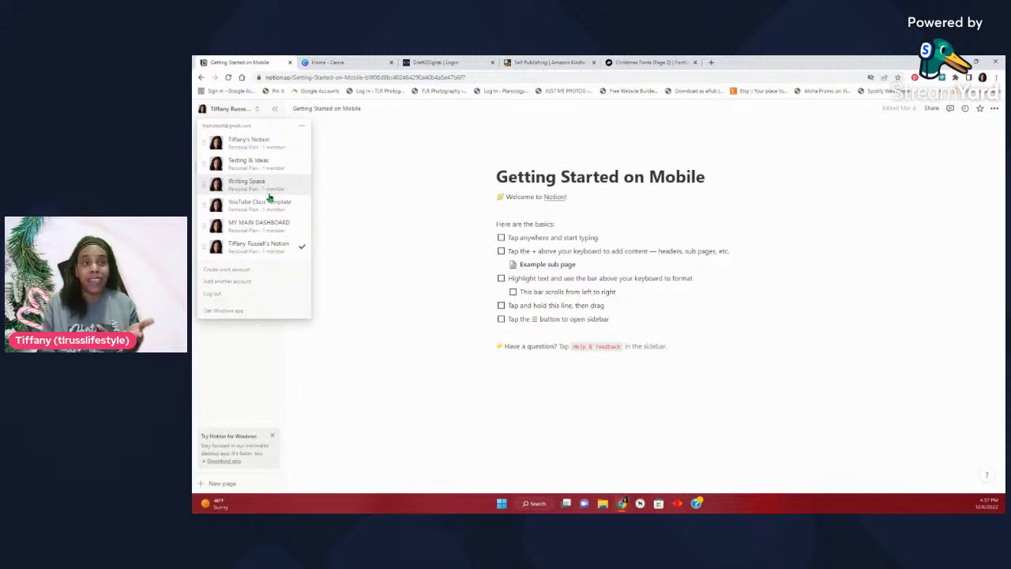
click(300, 129)
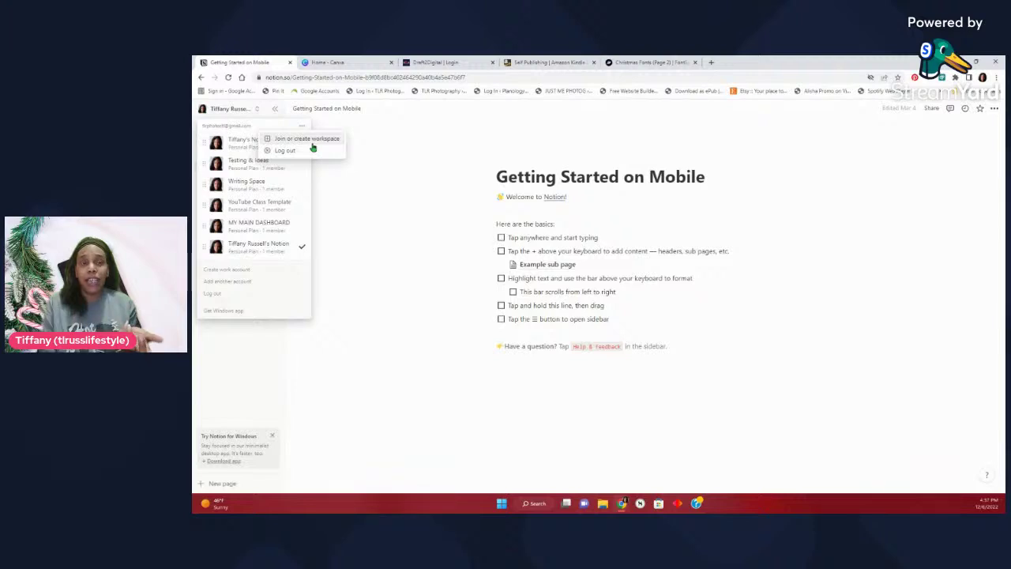
click(303, 128)
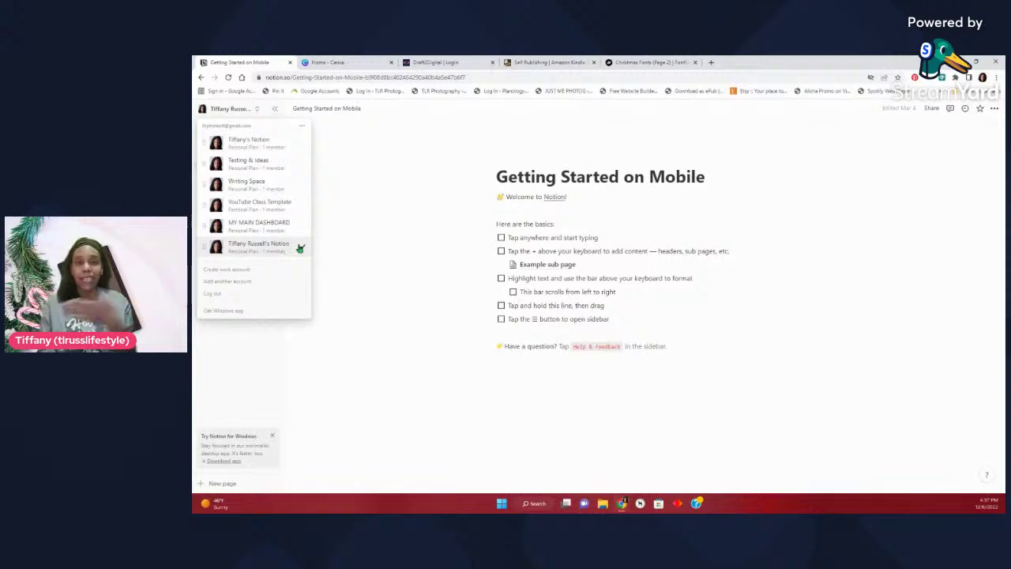
click(354, 251)
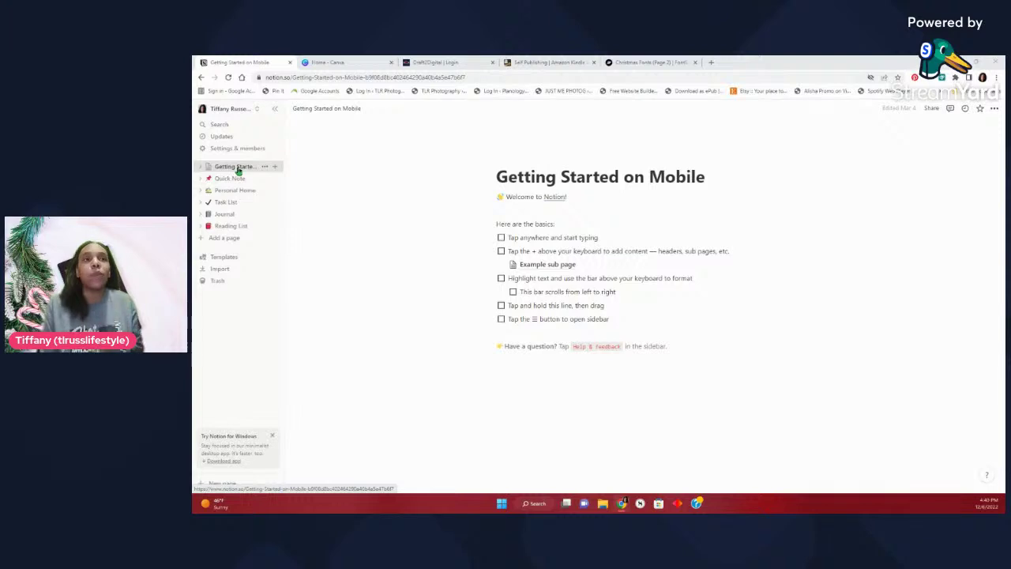
Look through the Quick Note and Personal Home pages, including the Yearly Goals sub-page
click(230, 180)
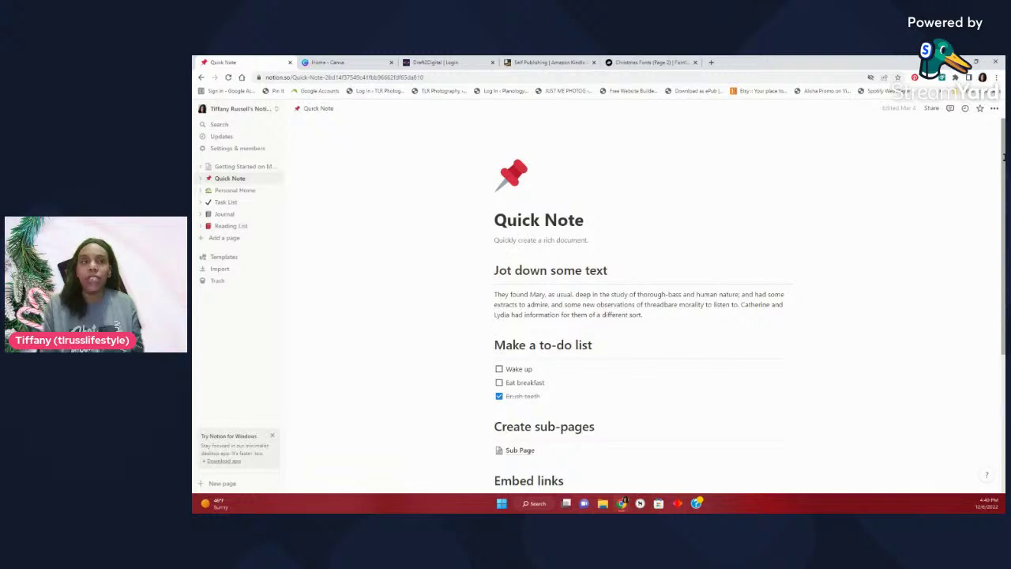
mouse_move(1004, 157)
mouse_down()
mouse_move(1004, 264)
mouse_move(1004, 155)
mouse_up()
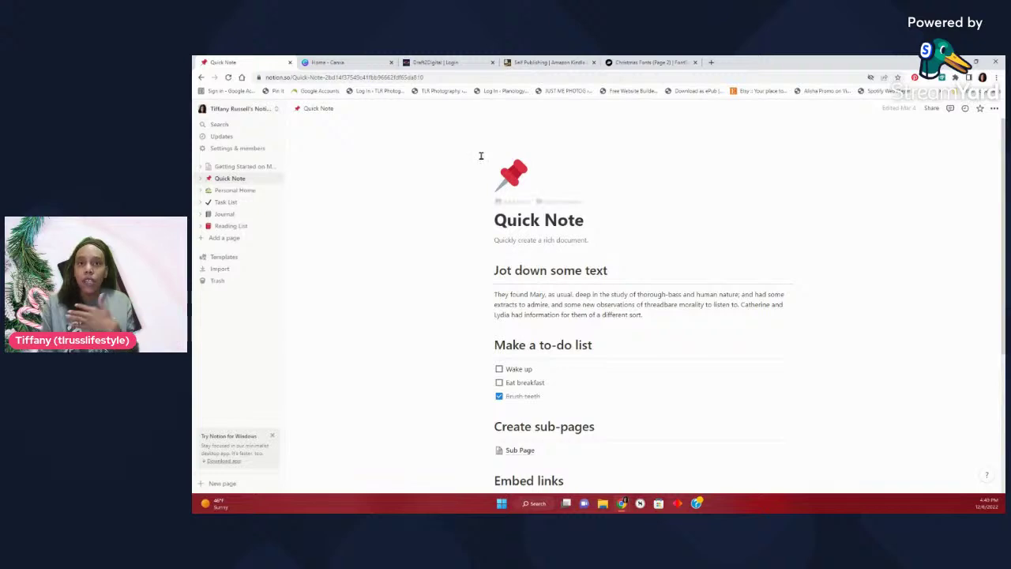
click(241, 189)
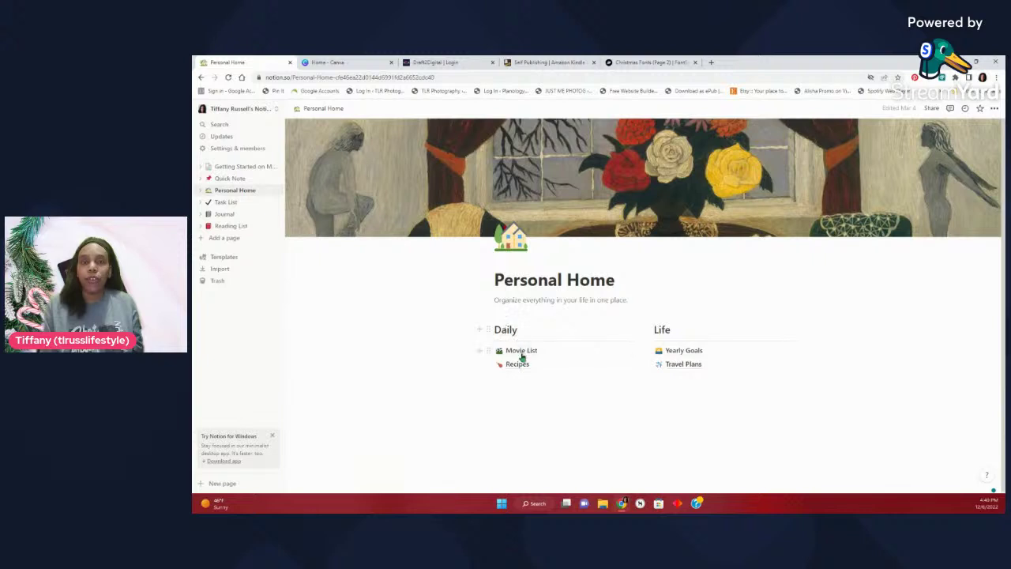
click(685, 351)
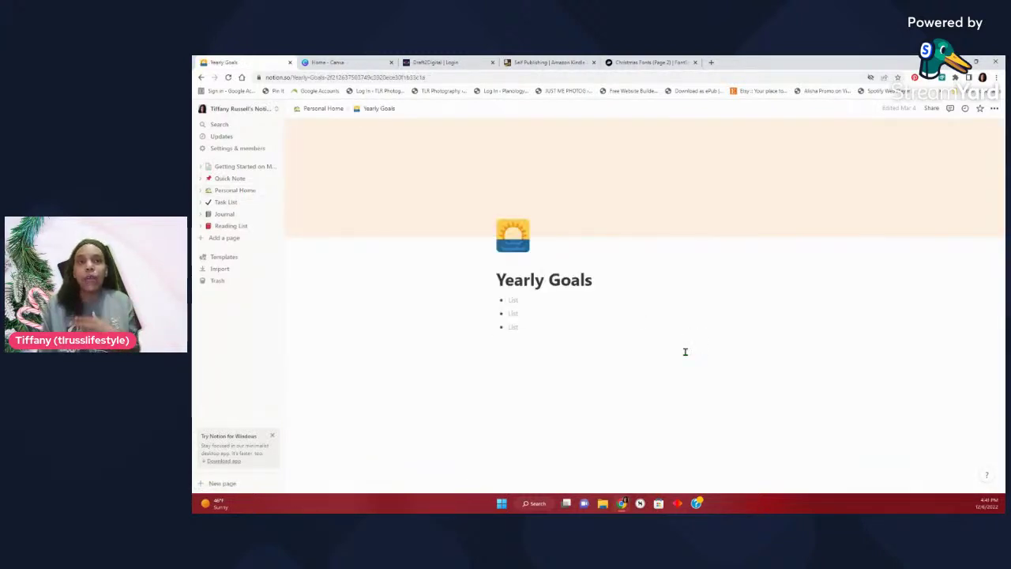
click(322, 109)
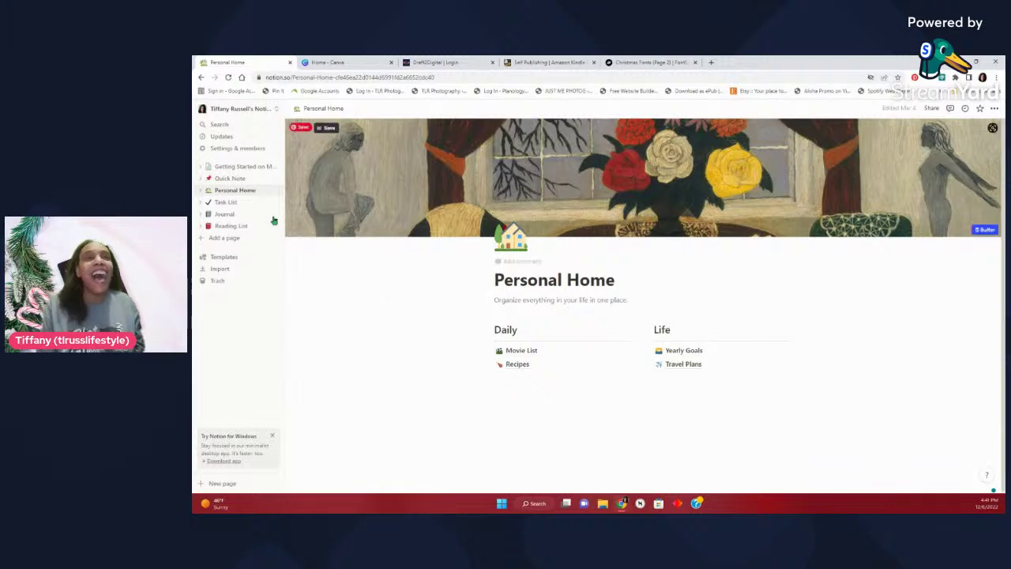
Add a table view to the Task List database
click(231, 203)
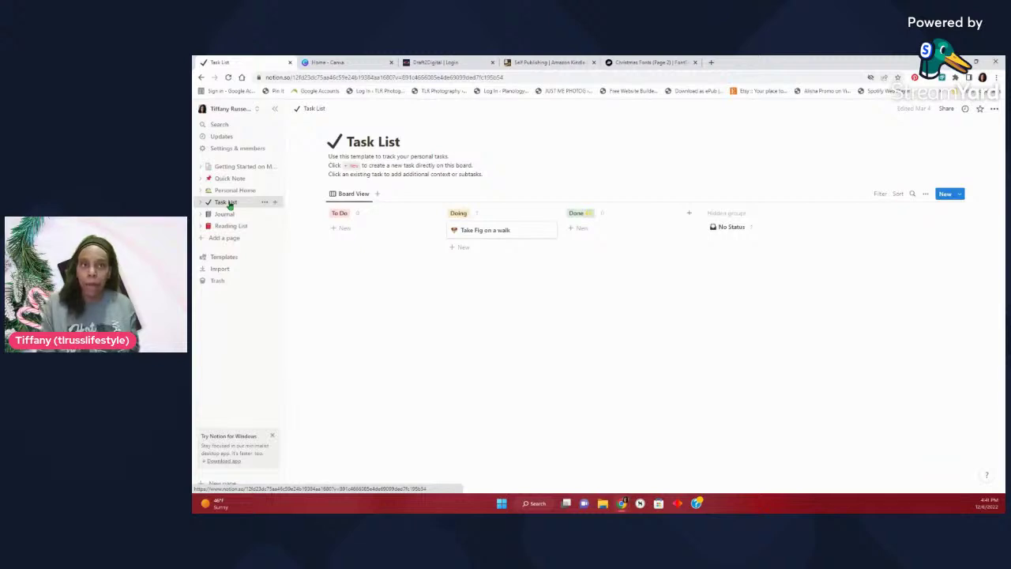
click(377, 195)
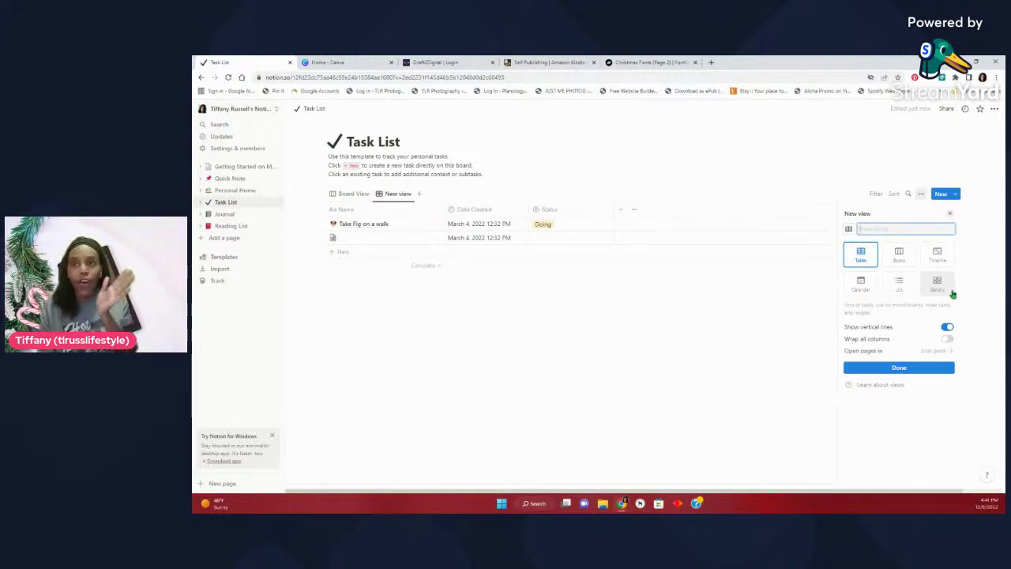
click(707, 315)
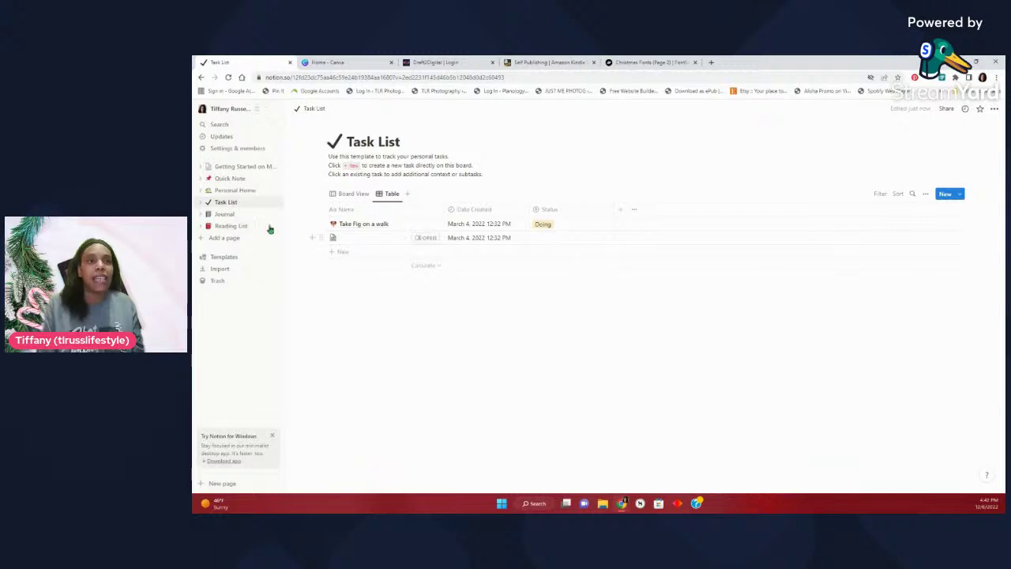
View the Journal and Reading List pages, including the details of the "A Tax That Could Fix Big Tech" article
click(248, 214)
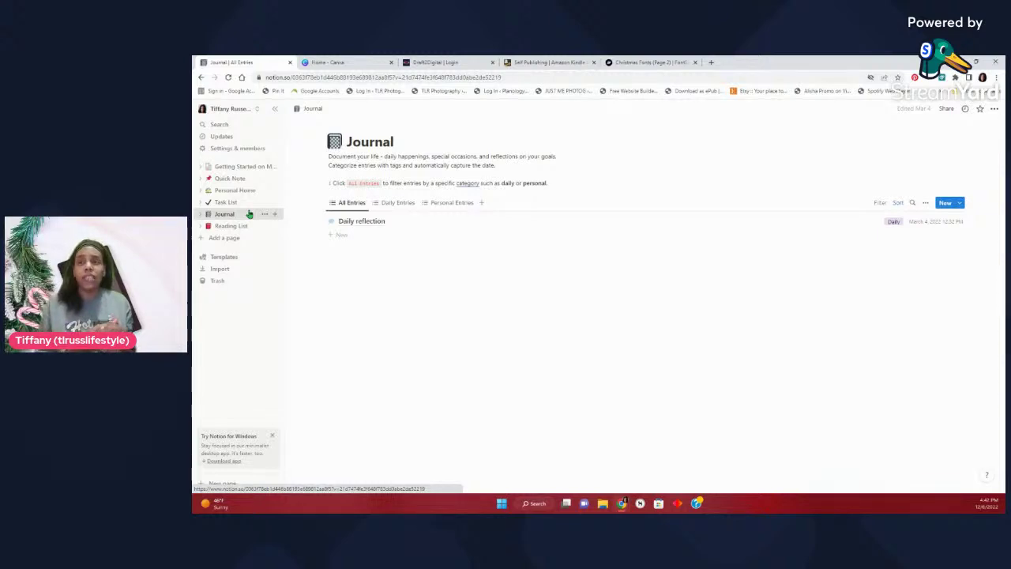
click(239, 228)
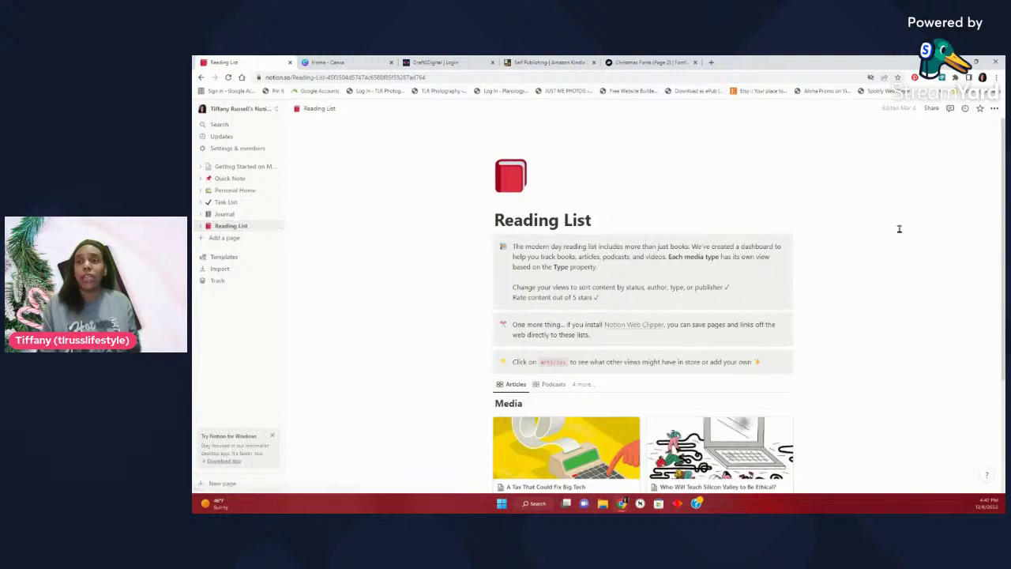
drag(1005, 182, 1005, 272)
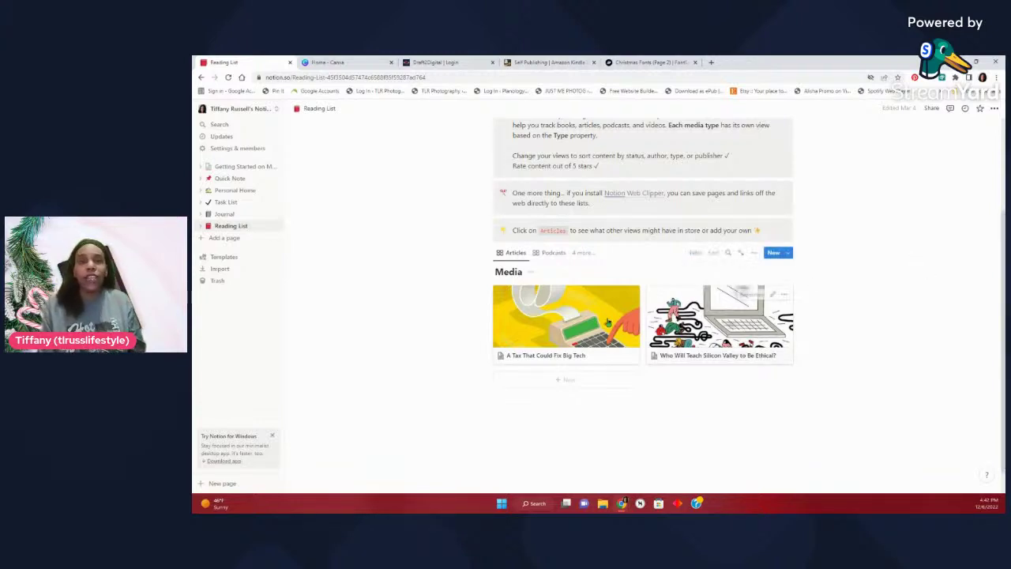
click(578, 319)
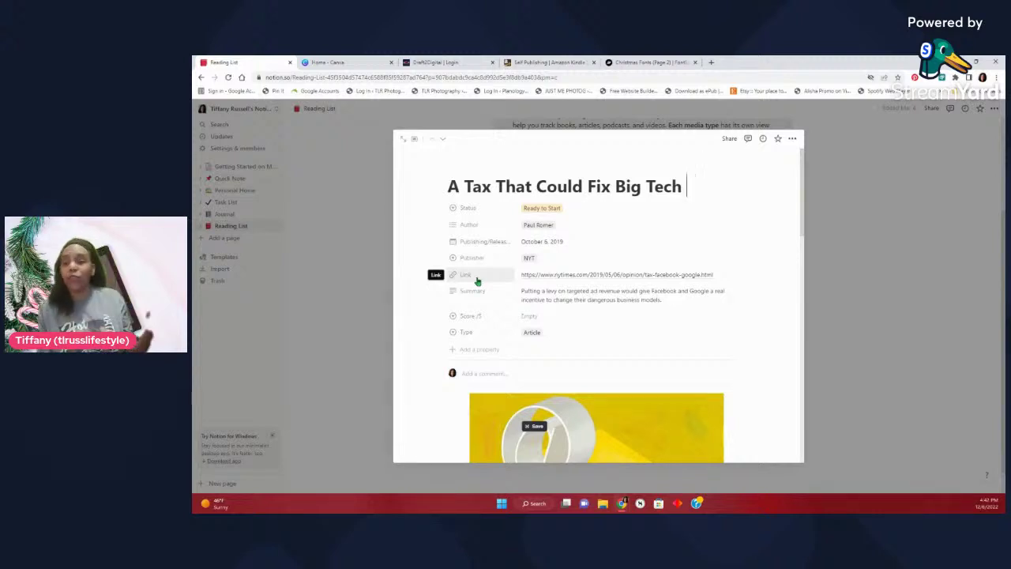
click(368, 222)
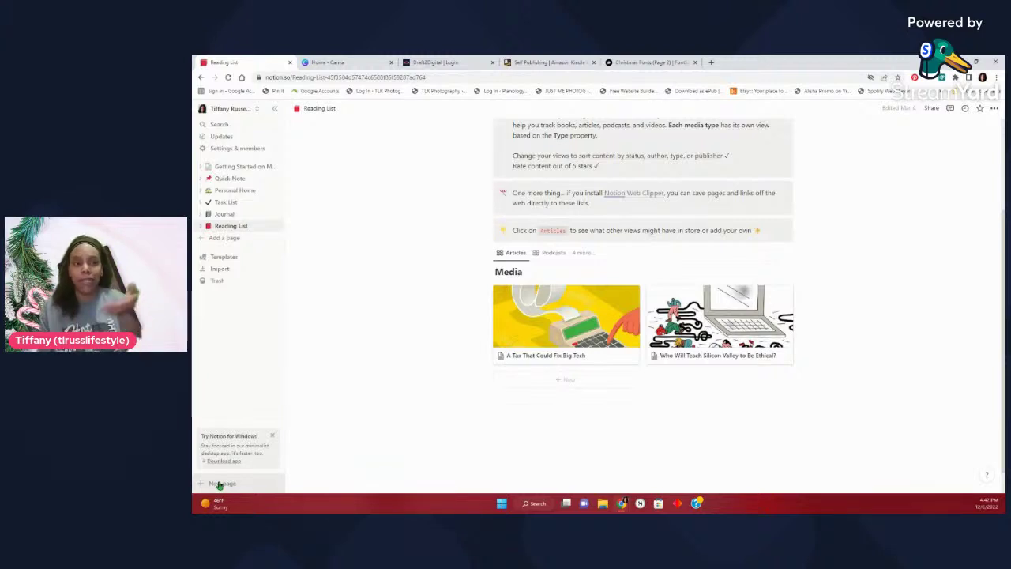
Browse the template gallery down to the Support category and preview the Content Calendar template
click(232, 260)
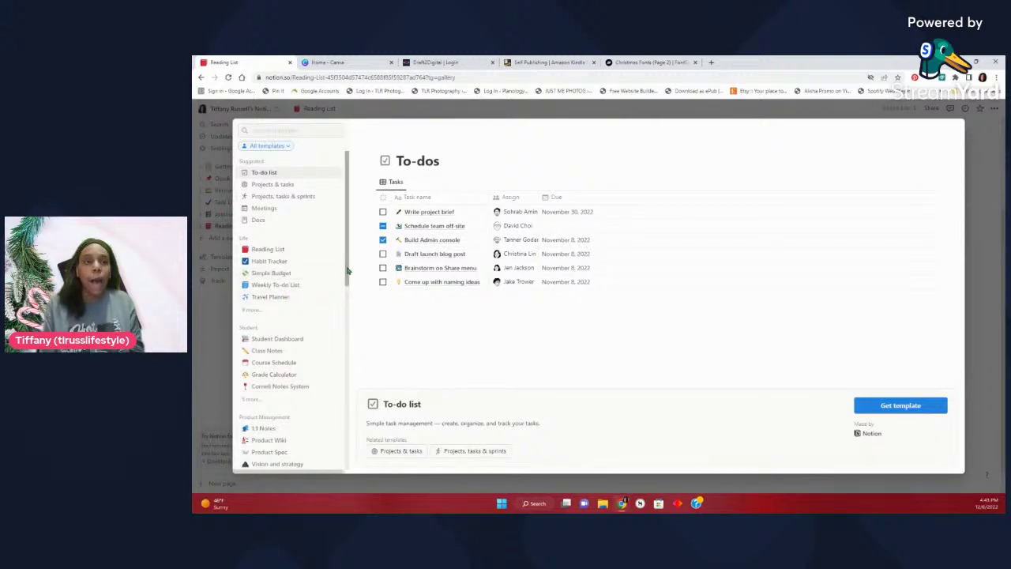
drag(347, 271, 353, 355)
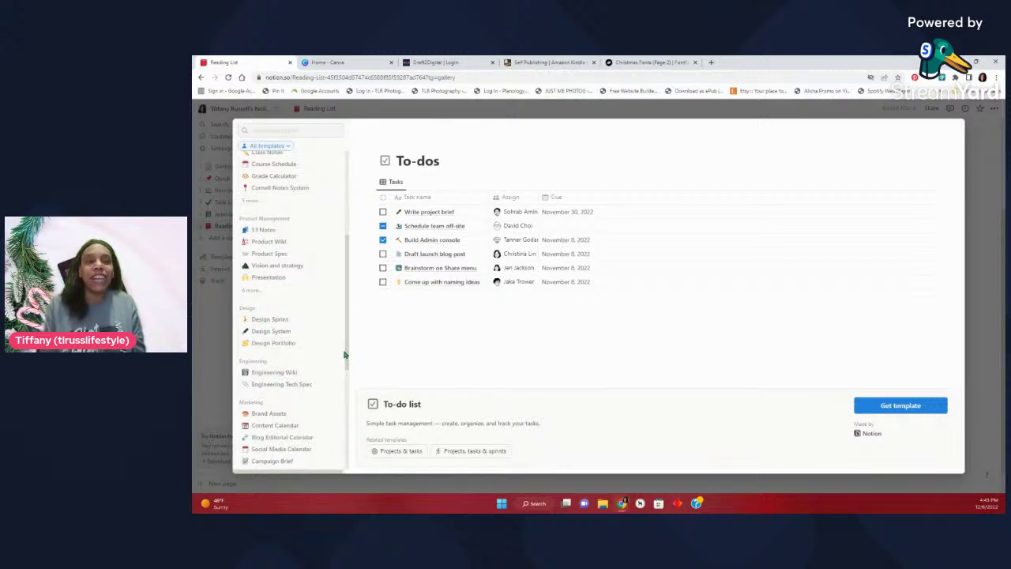
mouse_move(344, 354)
mouse_down()
mouse_move(350, 375)
mouse_move(346, 364)
mouse_up()
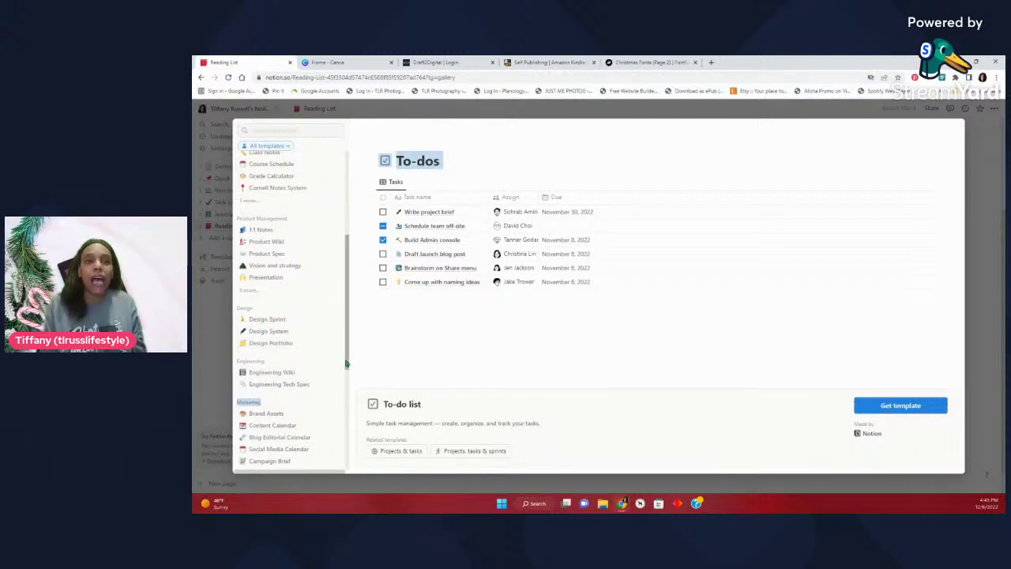
scroll(346, 363, down, 3)
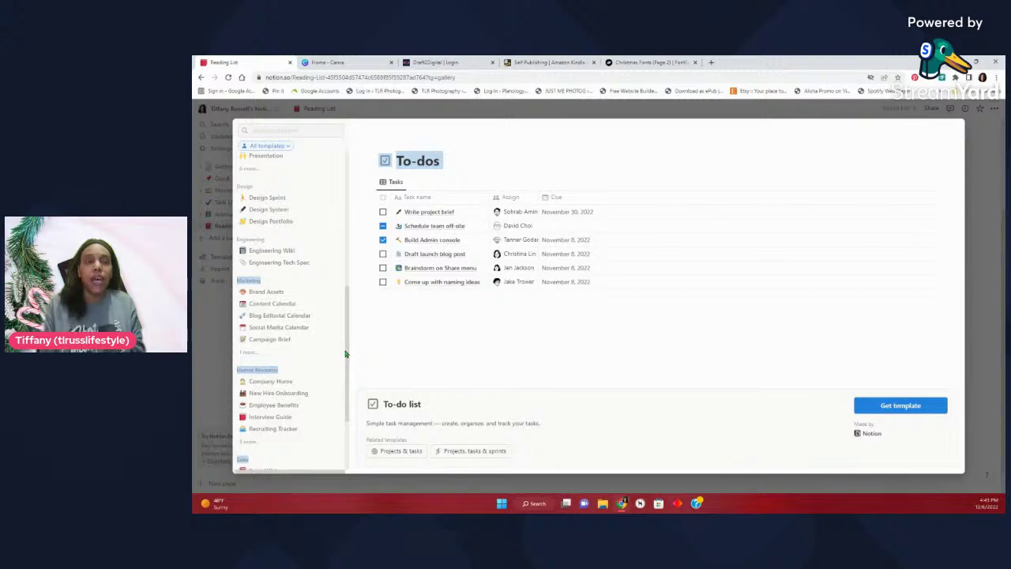
scroll(348, 426, down, 3)
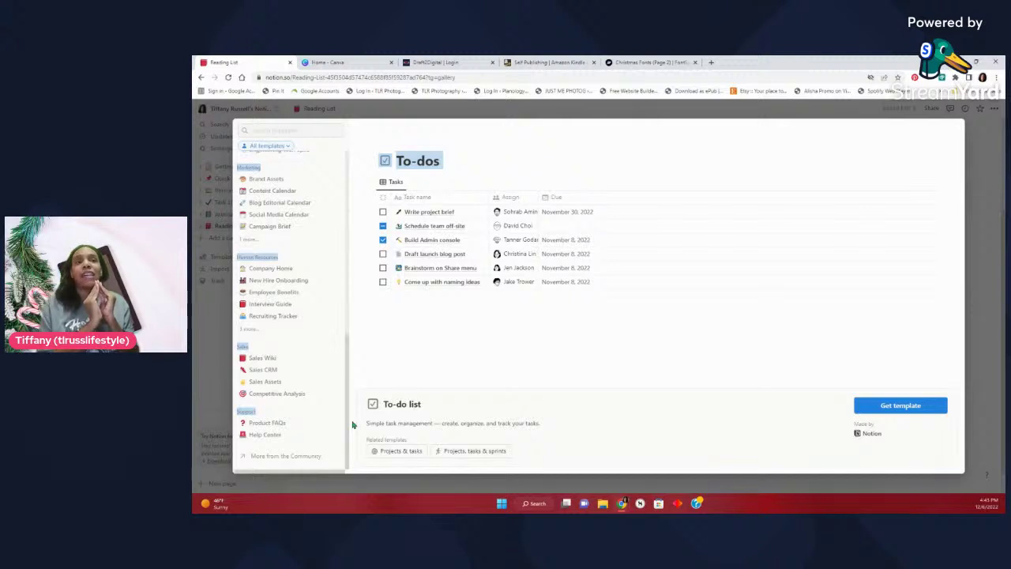
click(267, 193)
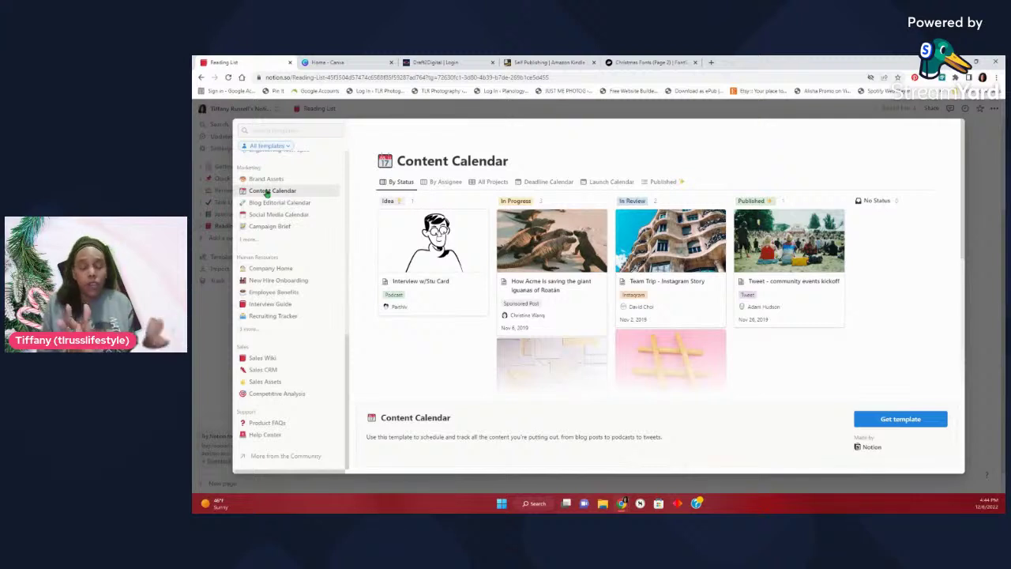
click(977, 254)
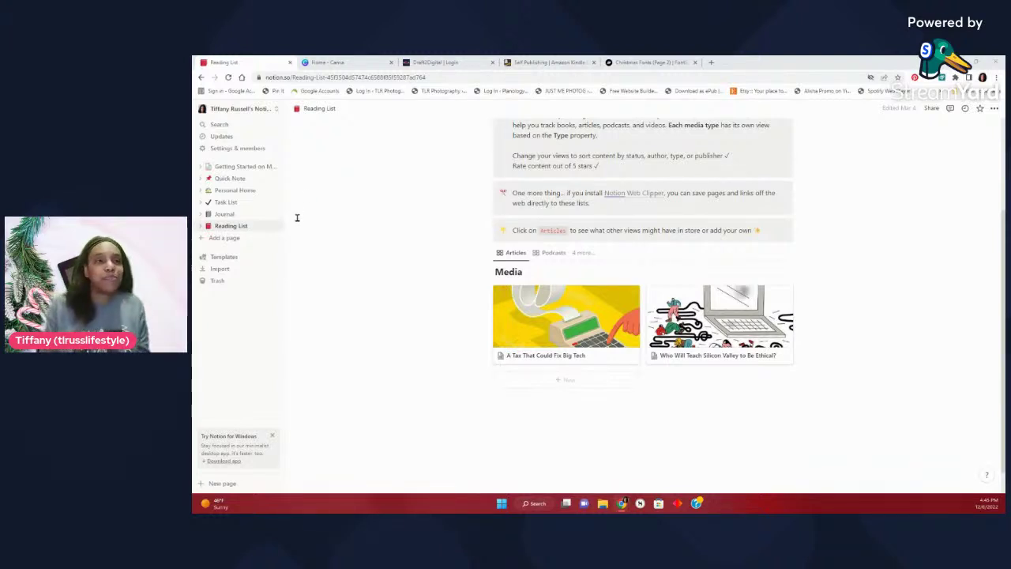
Create a new blank page in the workspace and view its sharing options
click(224, 237)
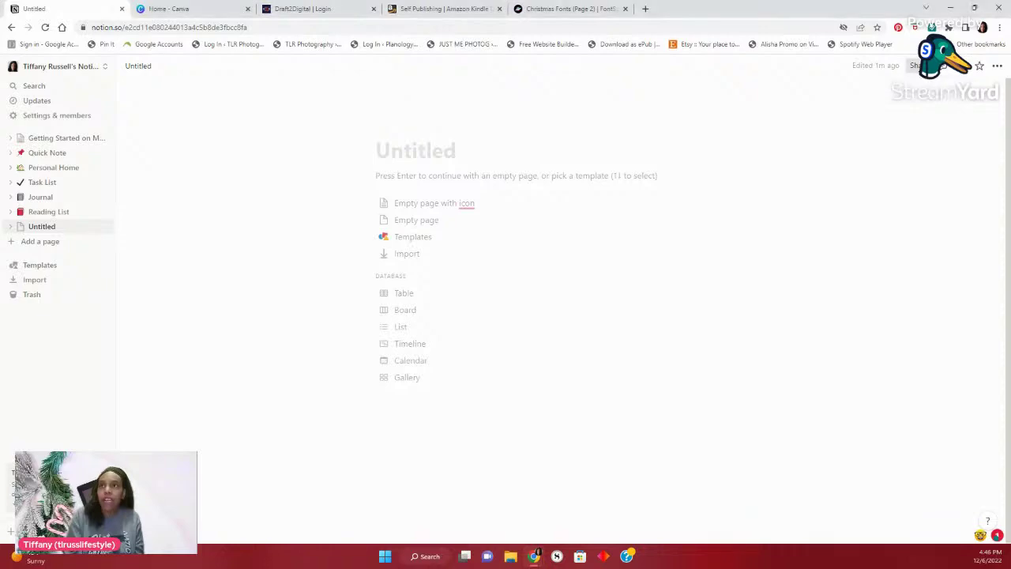
click(917, 65)
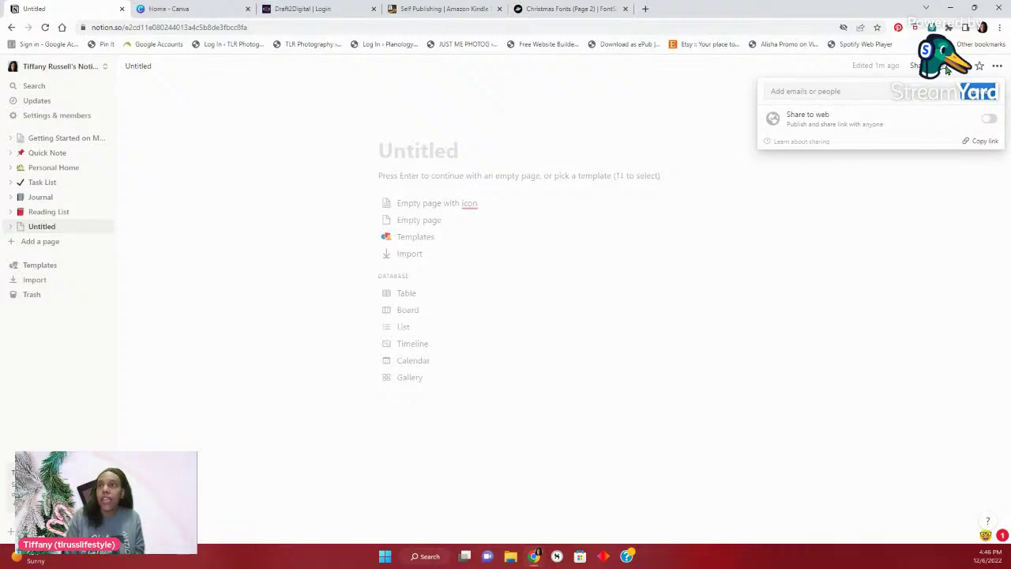
click(950, 184)
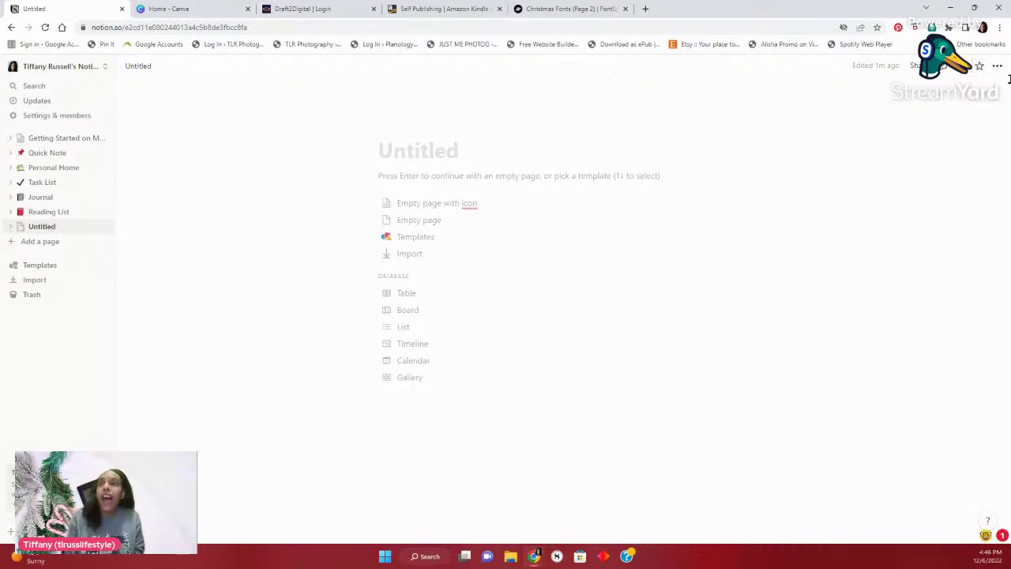
View the new page's style options and its page customization settings
click(998, 68)
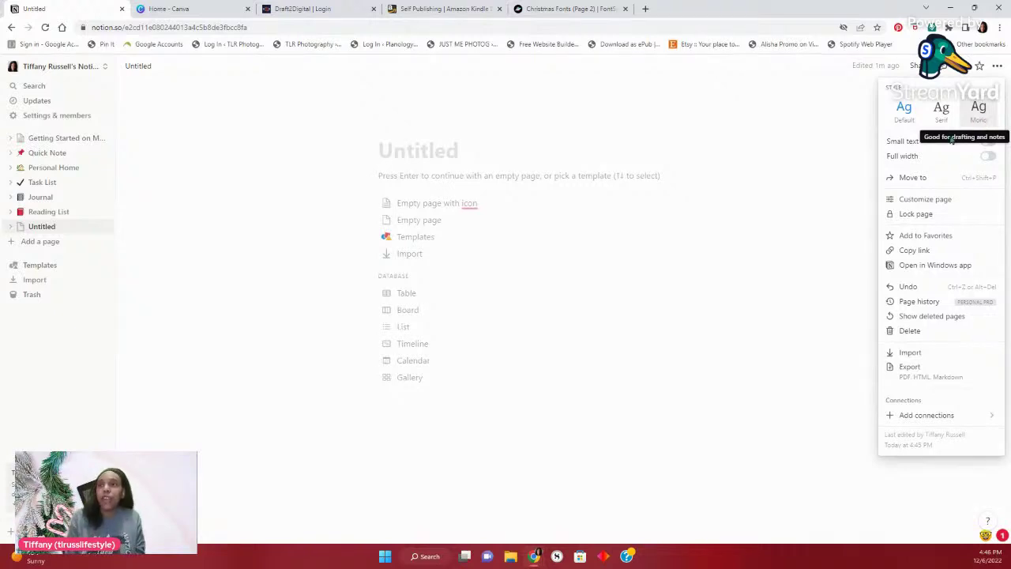
click(927, 200)
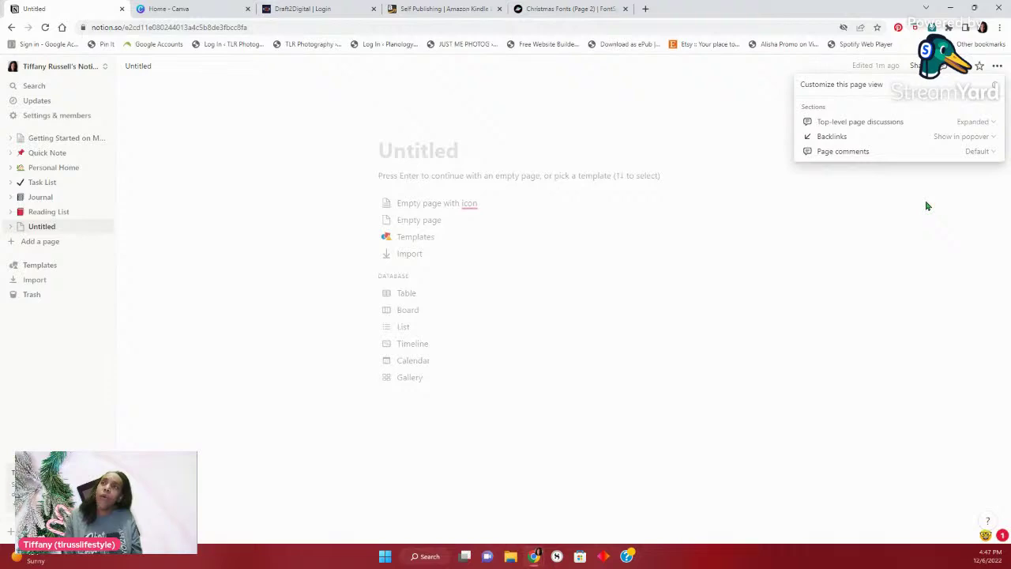
click(927, 205)
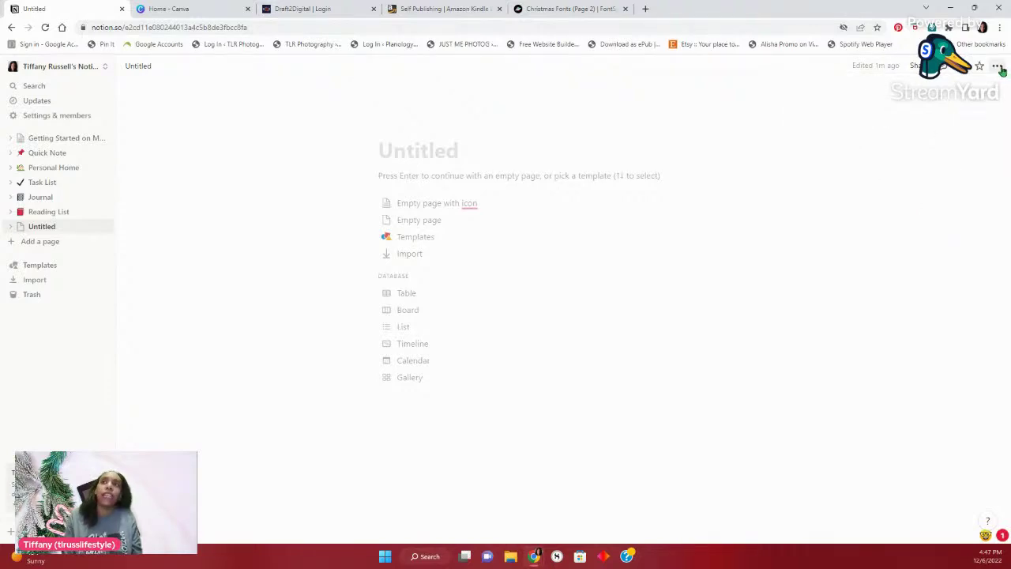
Lock the untitled page and unlock it again
click(997, 66)
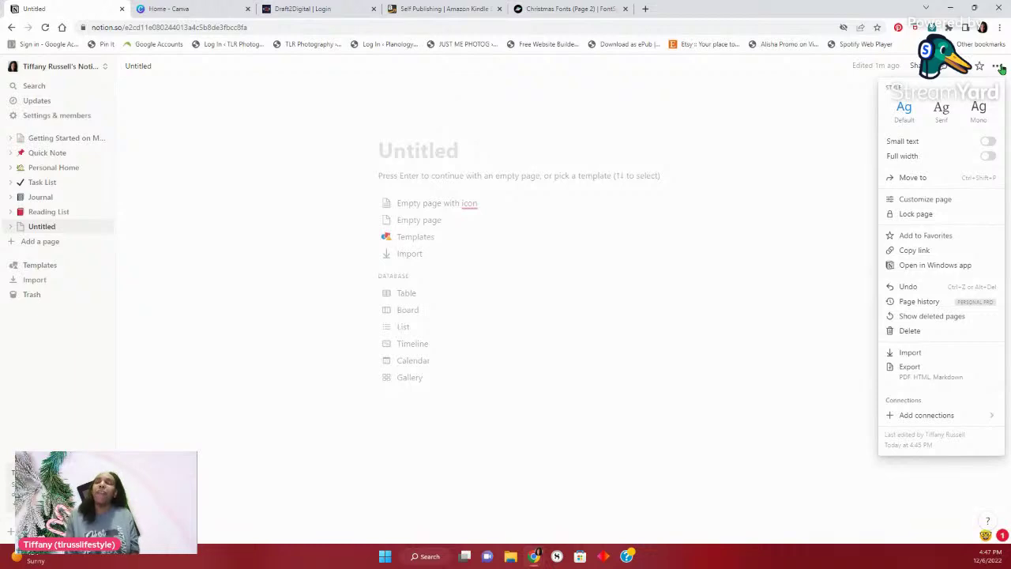
click(942, 219)
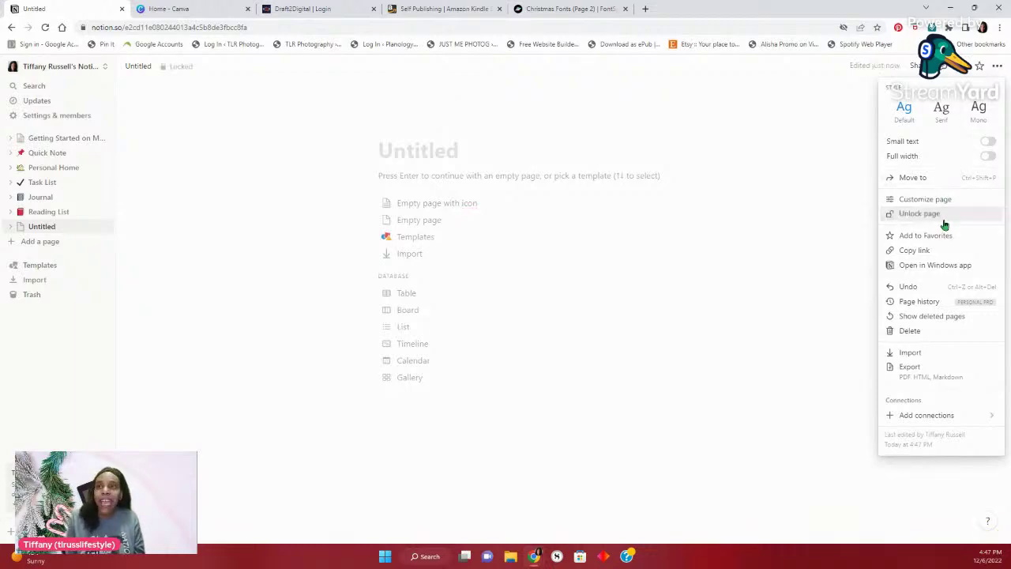
click(944, 215)
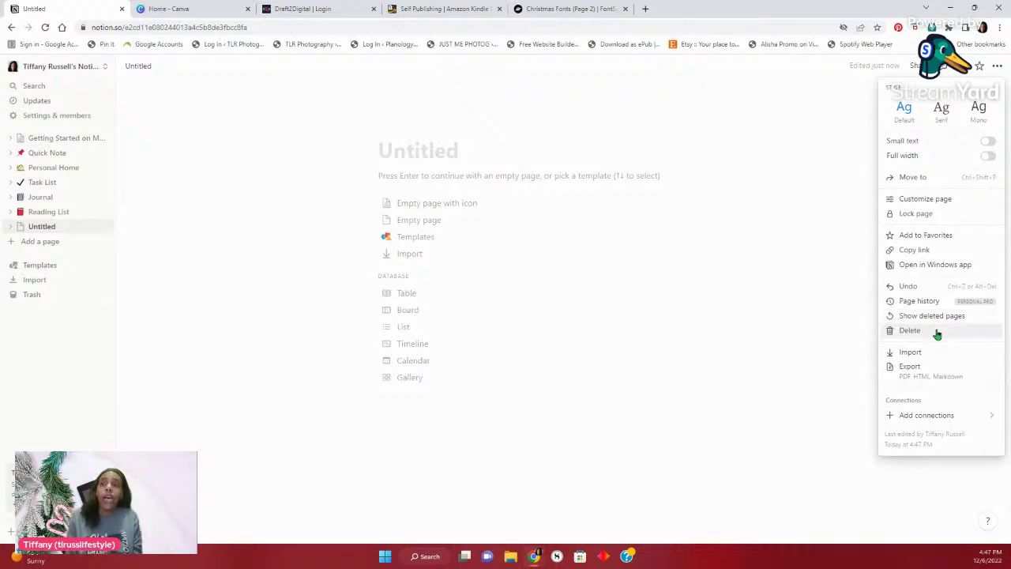
Set the untitled page to full width with the Serif font style
click(988, 156)
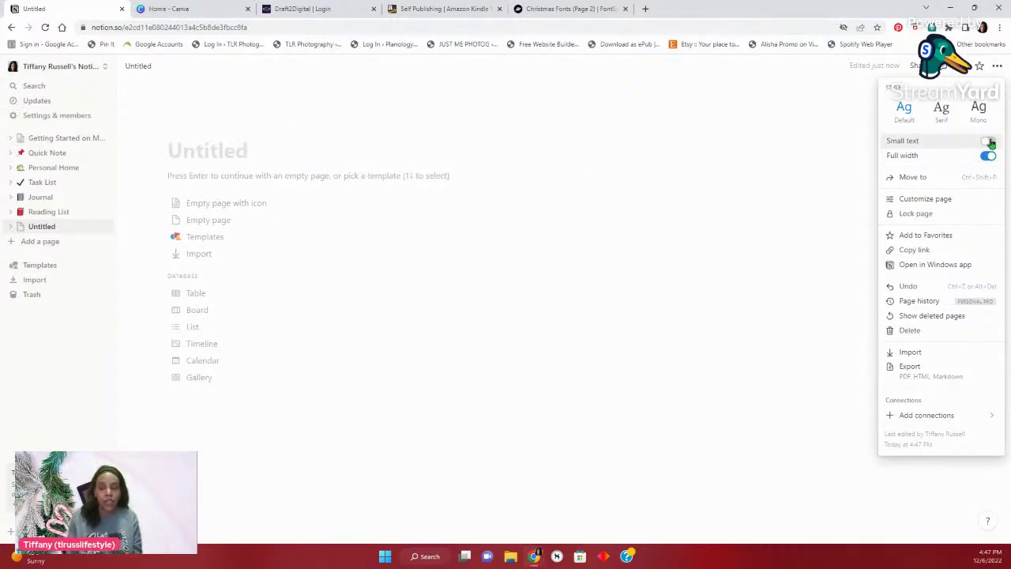
click(942, 117)
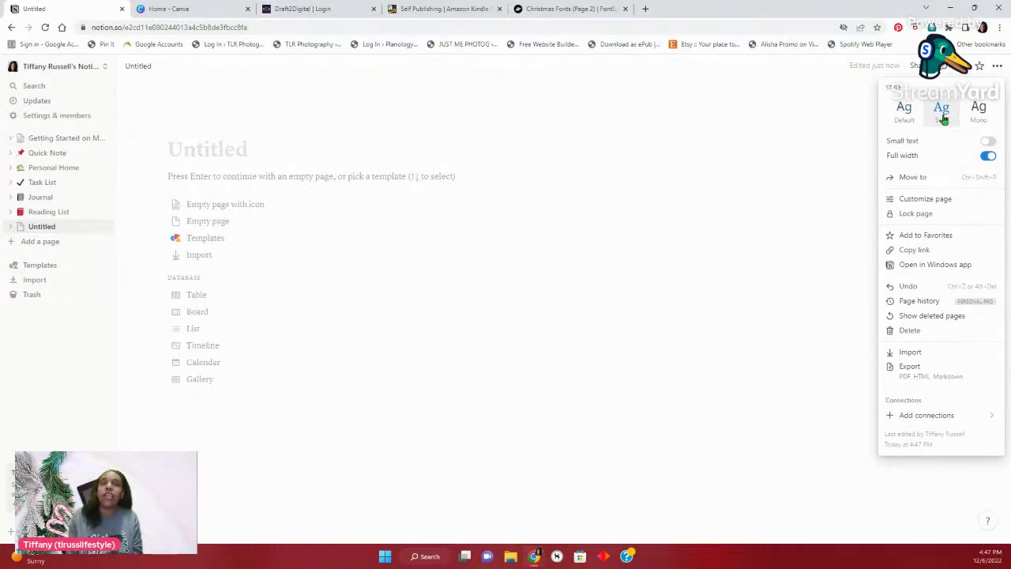
Close the style options, make the untitled page an empty page with an icon, and set its icon to the popcorn emoji
click(897, 119)
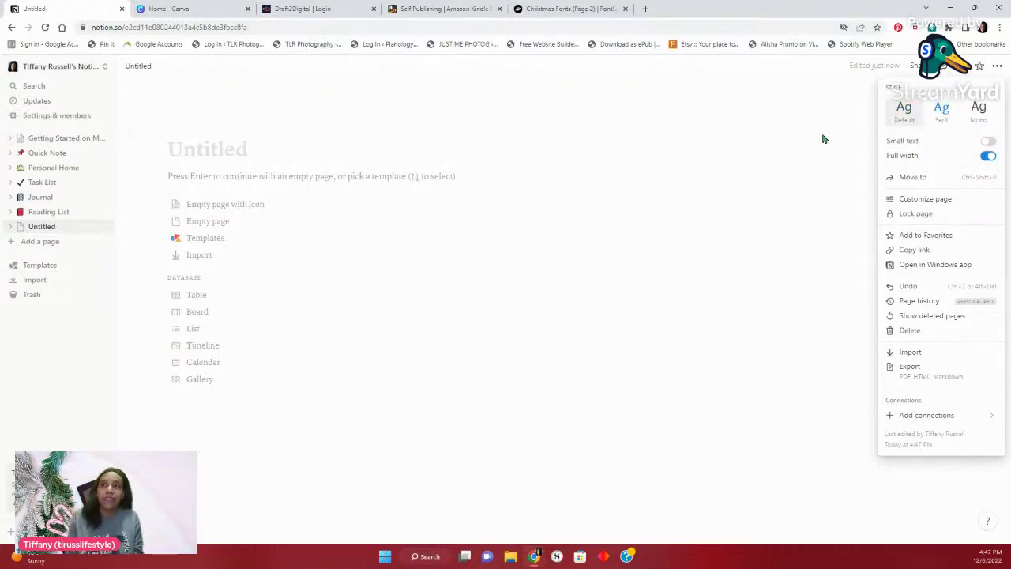
click(822, 134)
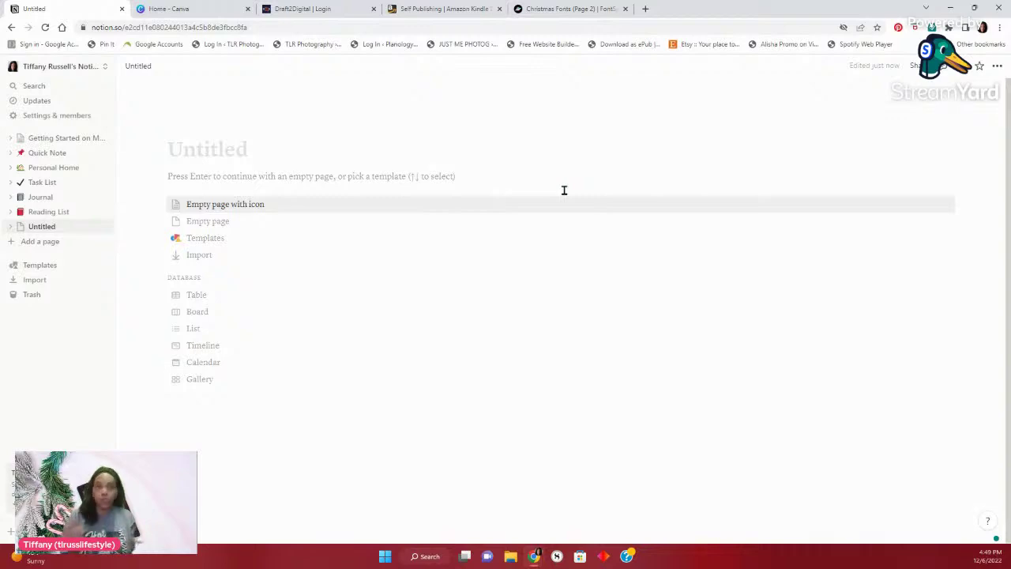
click(258, 206)
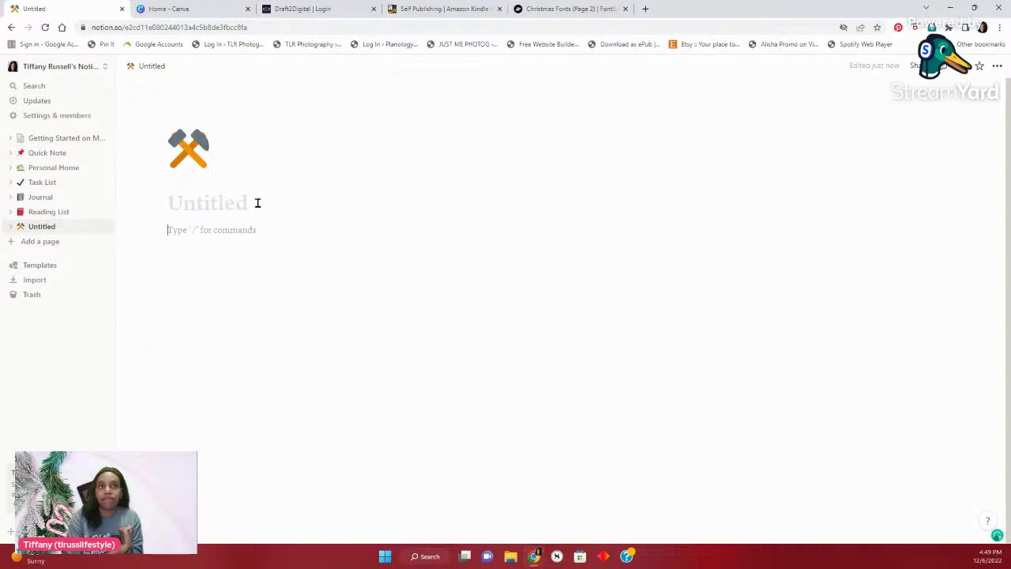
click(186, 150)
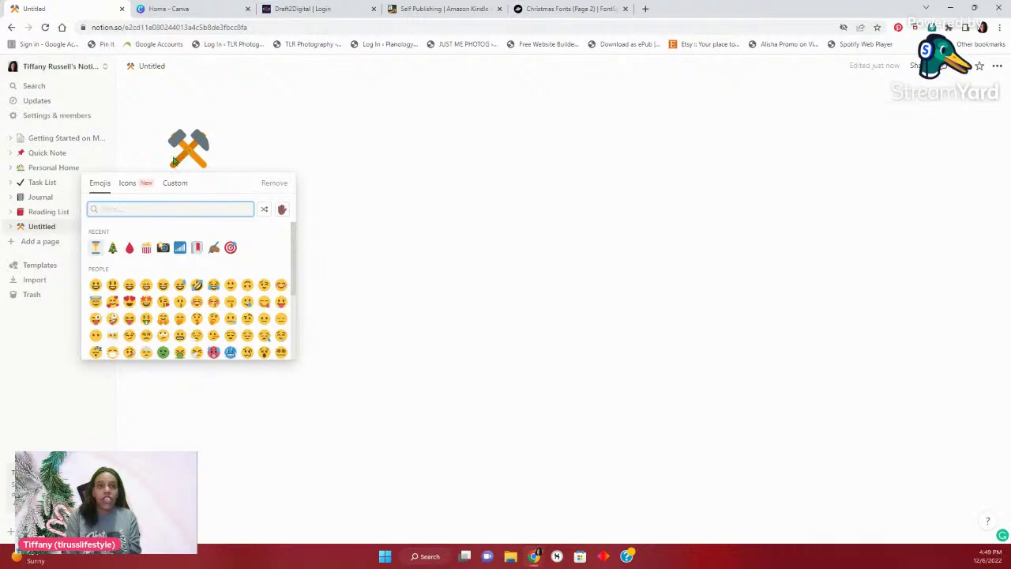
click(146, 249)
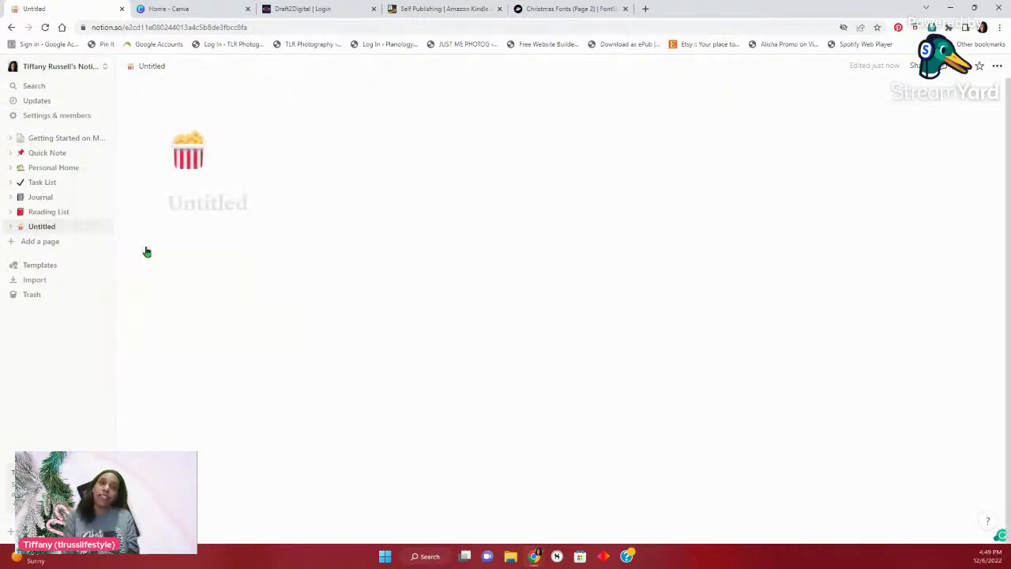
Add a page cover using the wooden "DREAM PLAN" letter-tile photo from an Unsplash search for "plan"
mouse_move(219, 197)
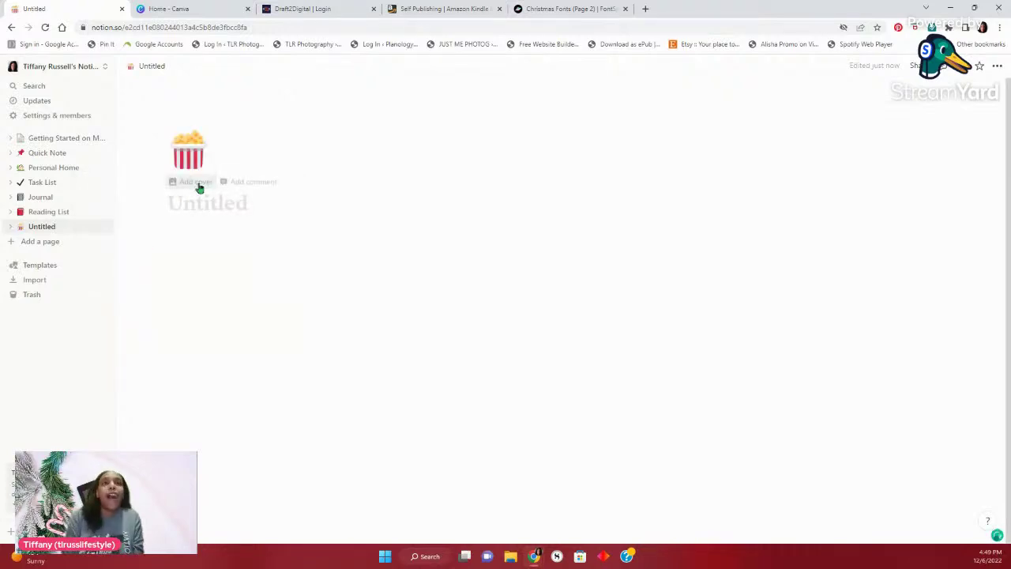
click(195, 181)
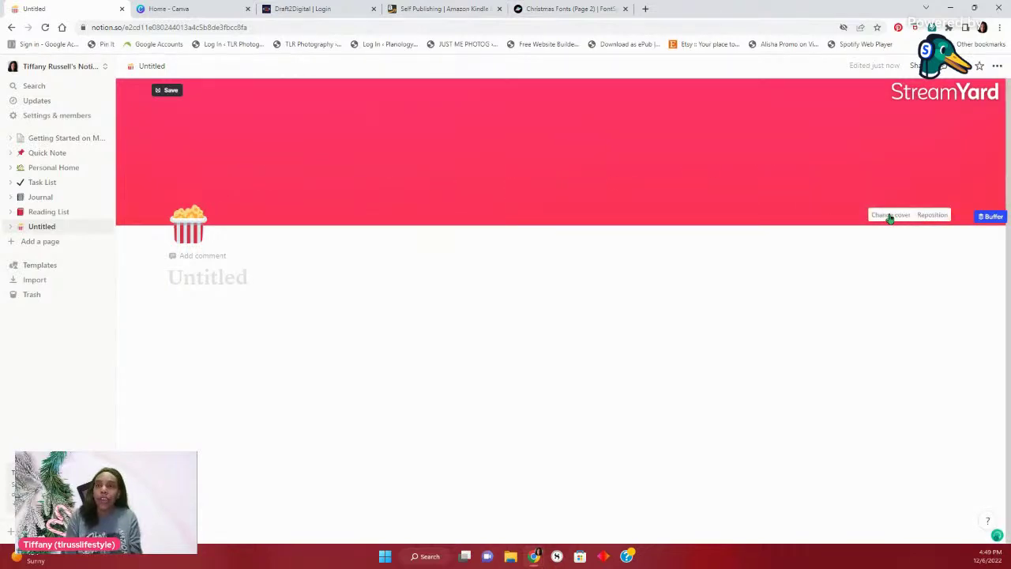
click(891, 219)
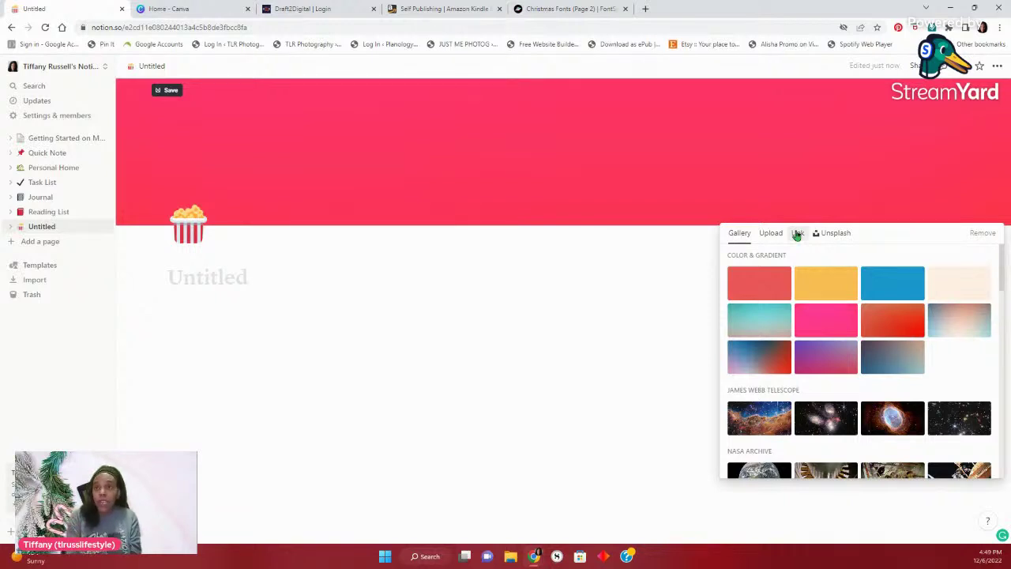
click(826, 234)
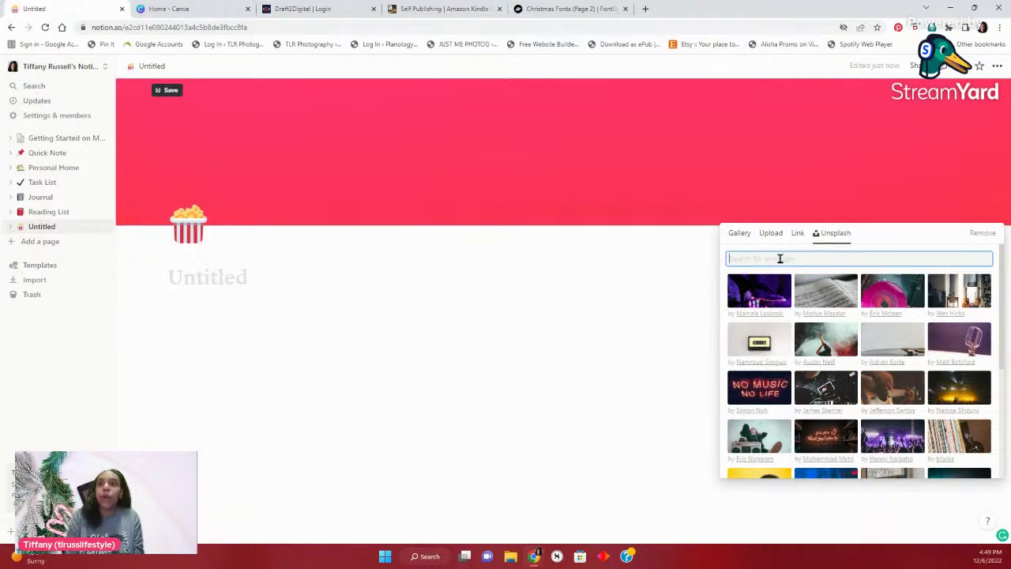
text(plan)
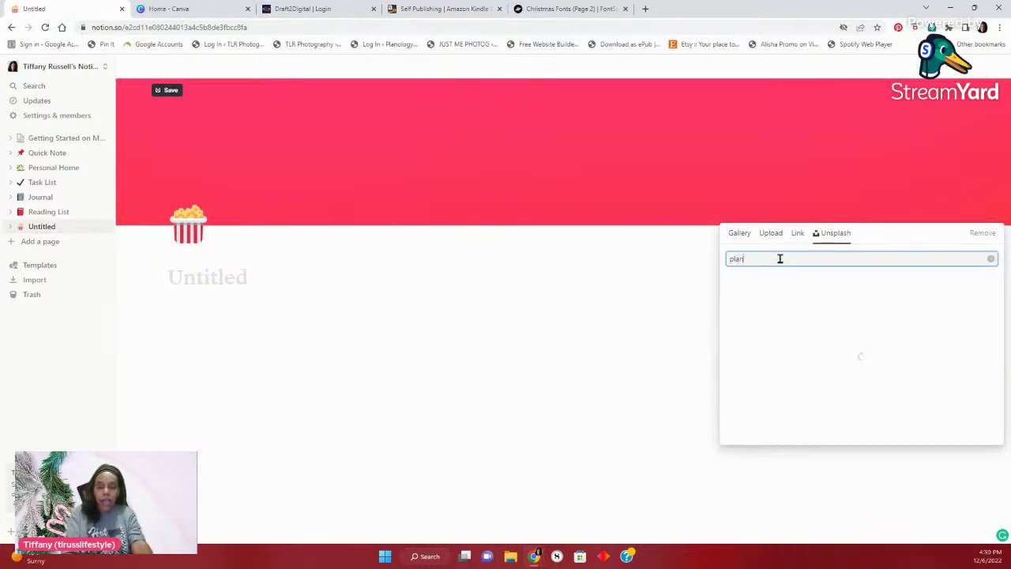
text(ni)
key(BackSpace)
key(BackSpace)
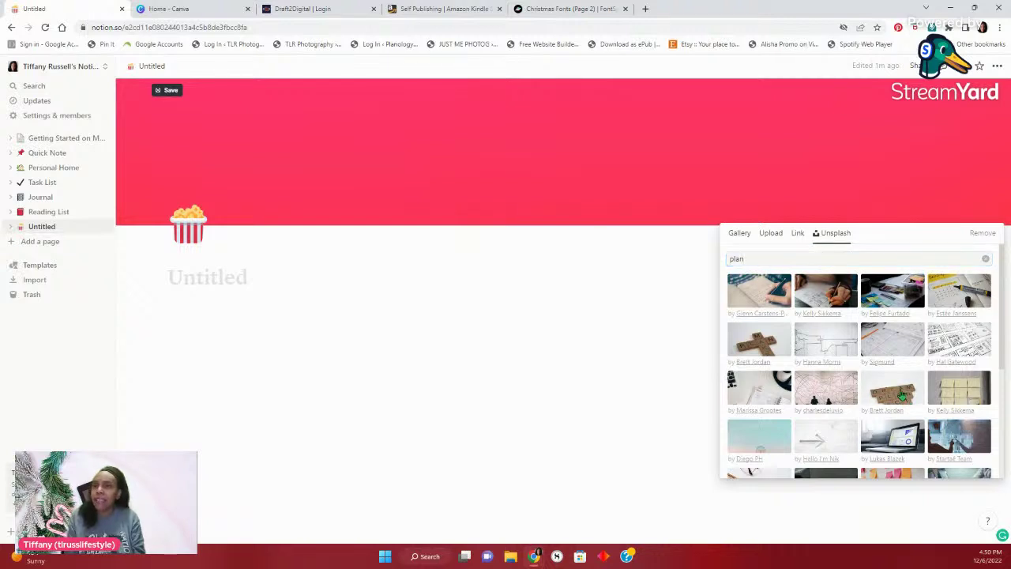
click(902, 396)
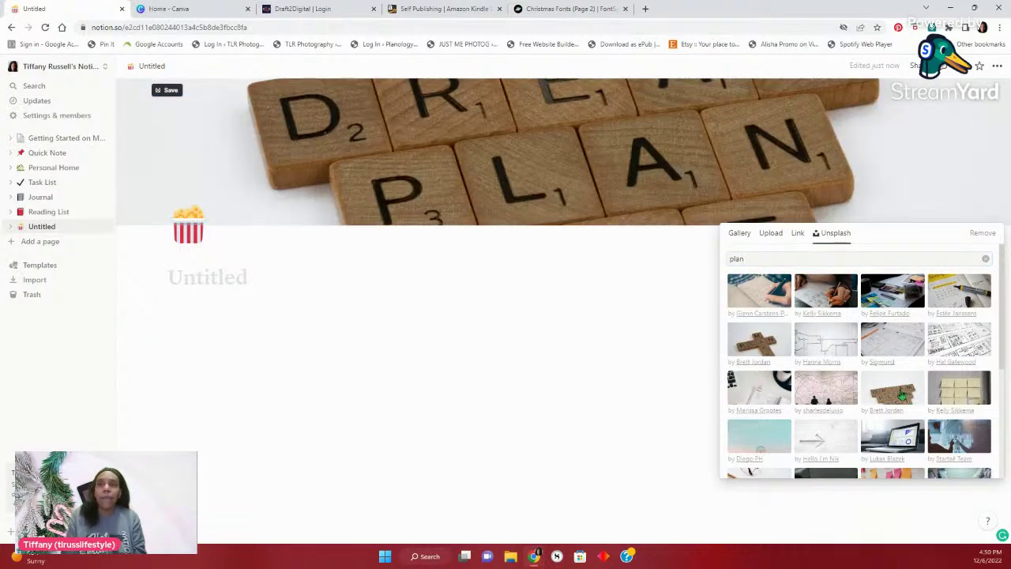
click(751, 184)
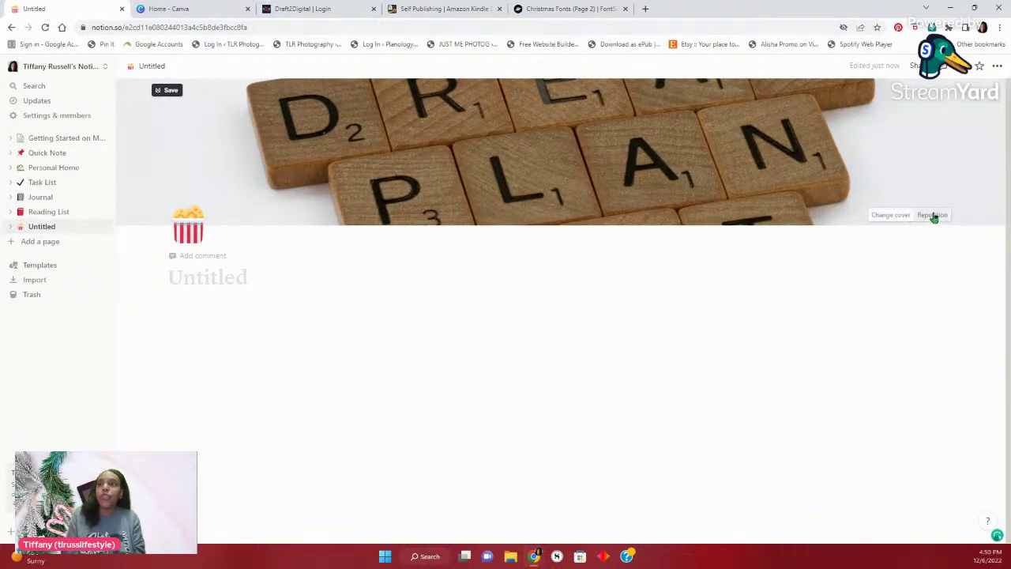
Reposition the cover photo so the full "PLAN" row of tiles shows, and save the position
click(933, 217)
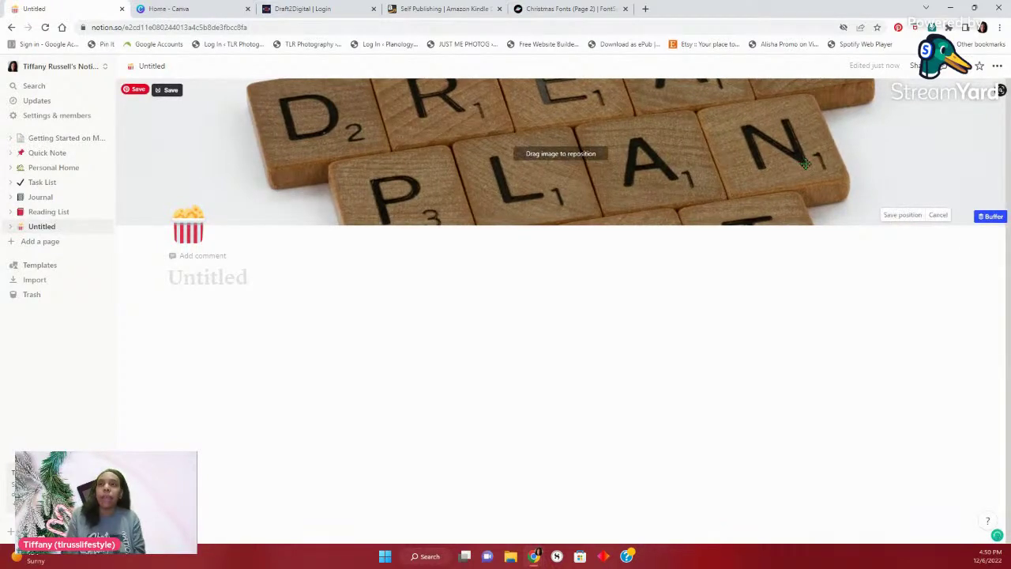
drag(804, 164, 806, 269)
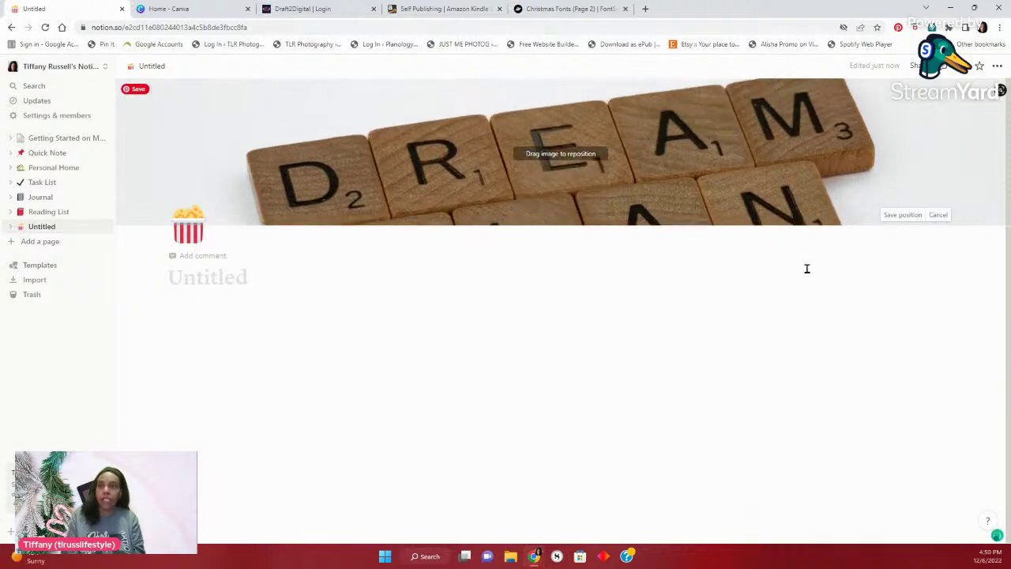
drag(809, 215, 828, 138)
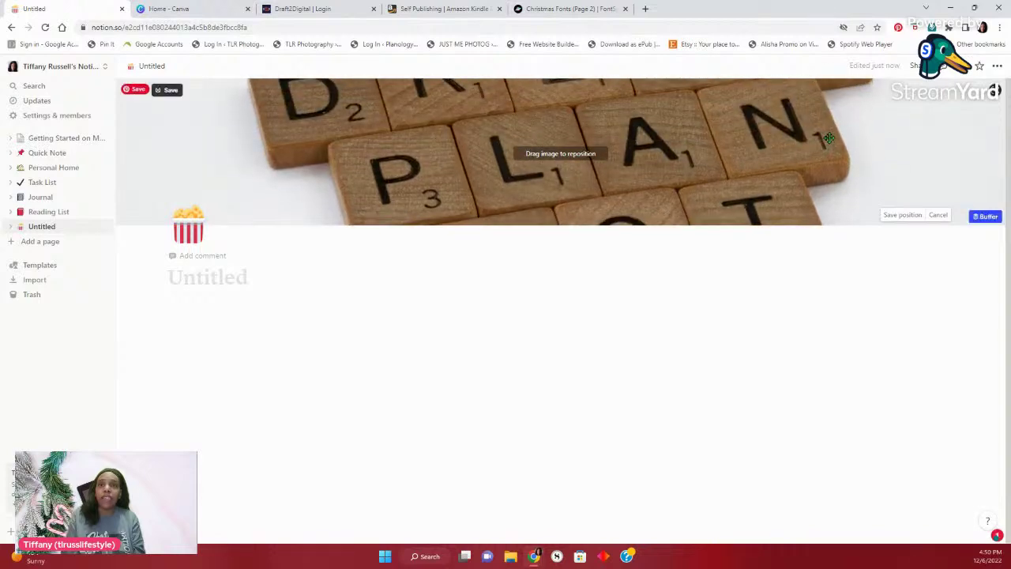
click(903, 215)
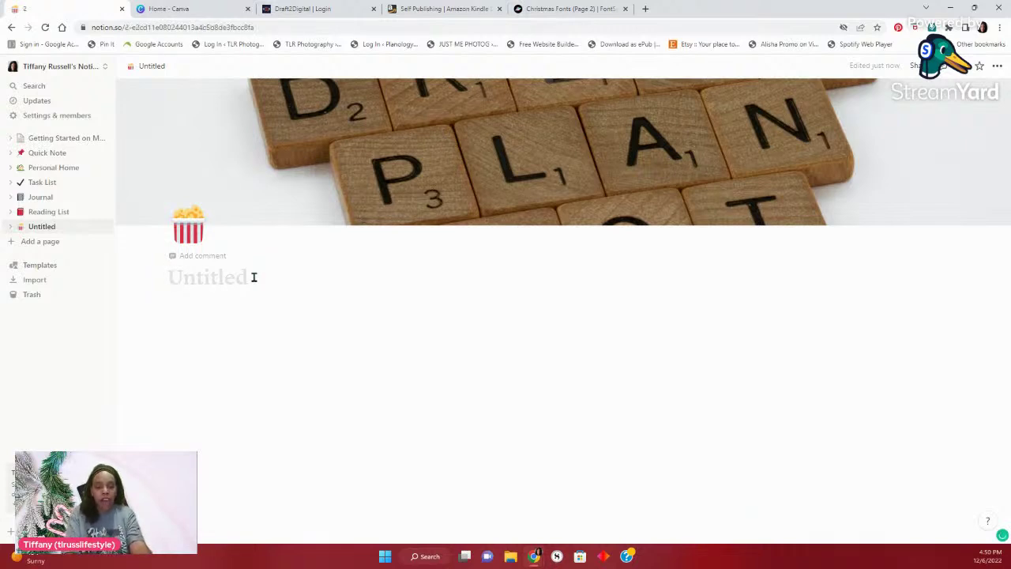
Title the page "2023 Home Dashboard"
text(2023)
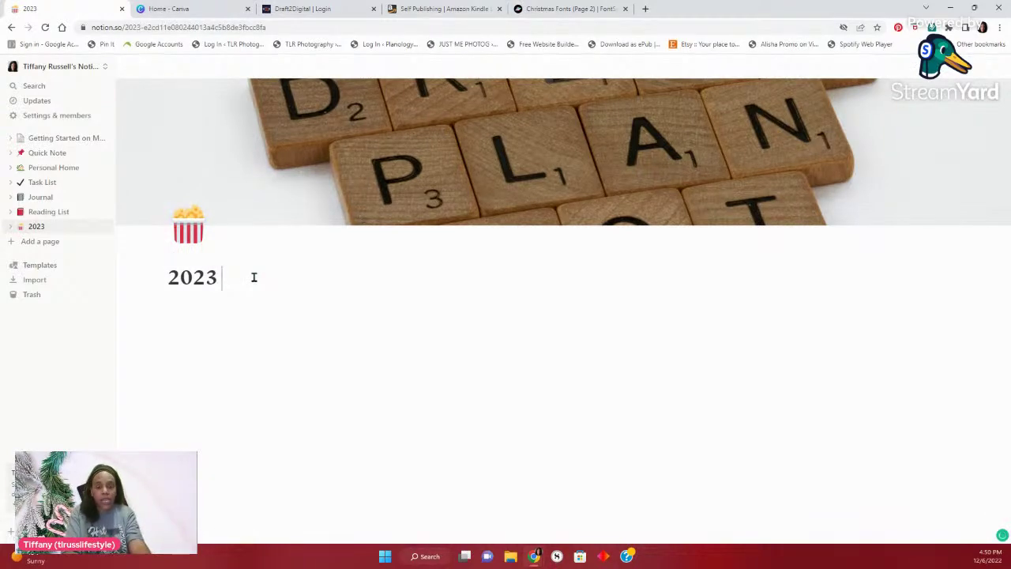
text( Home )
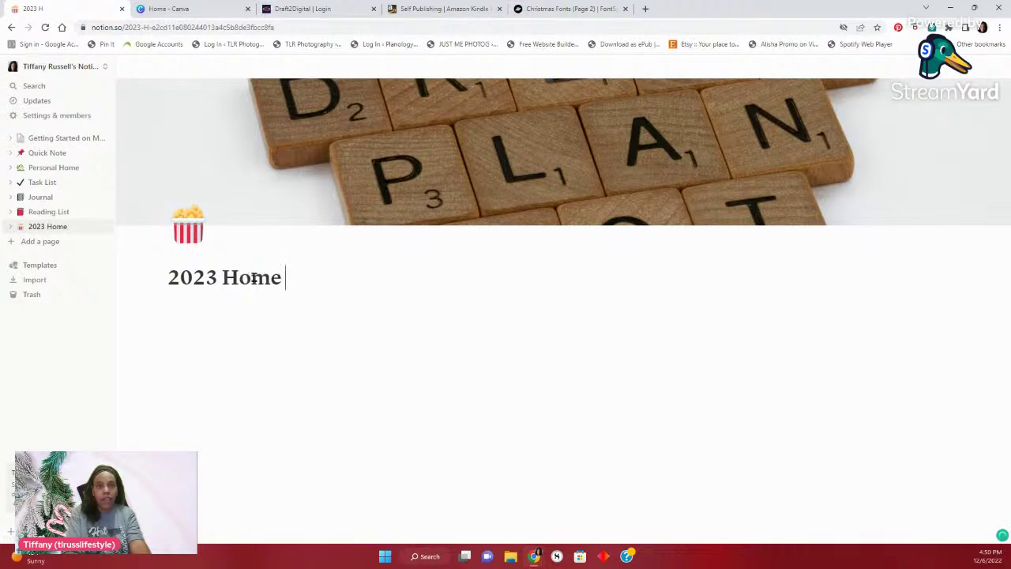
text(Dash)
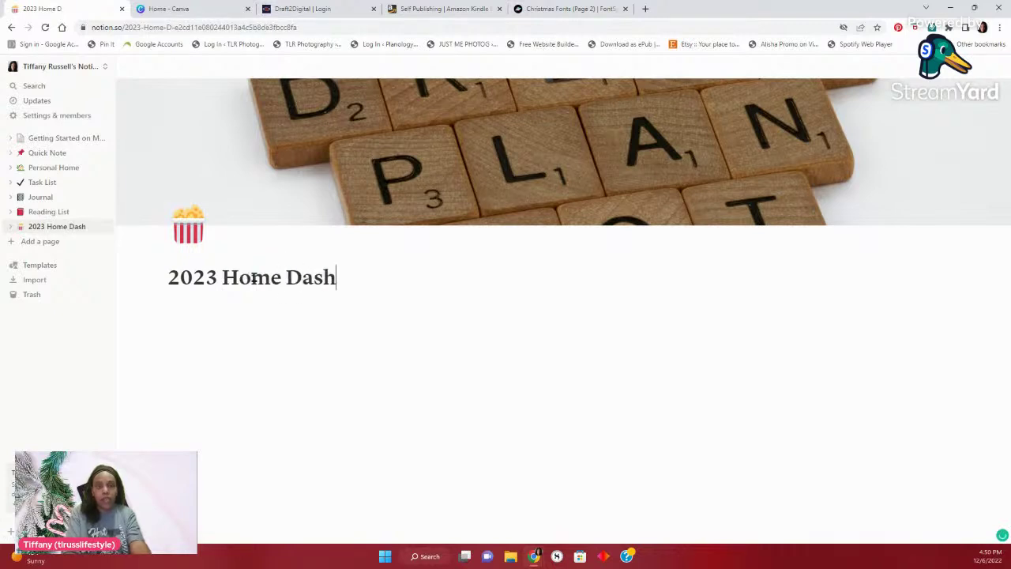
text(board)
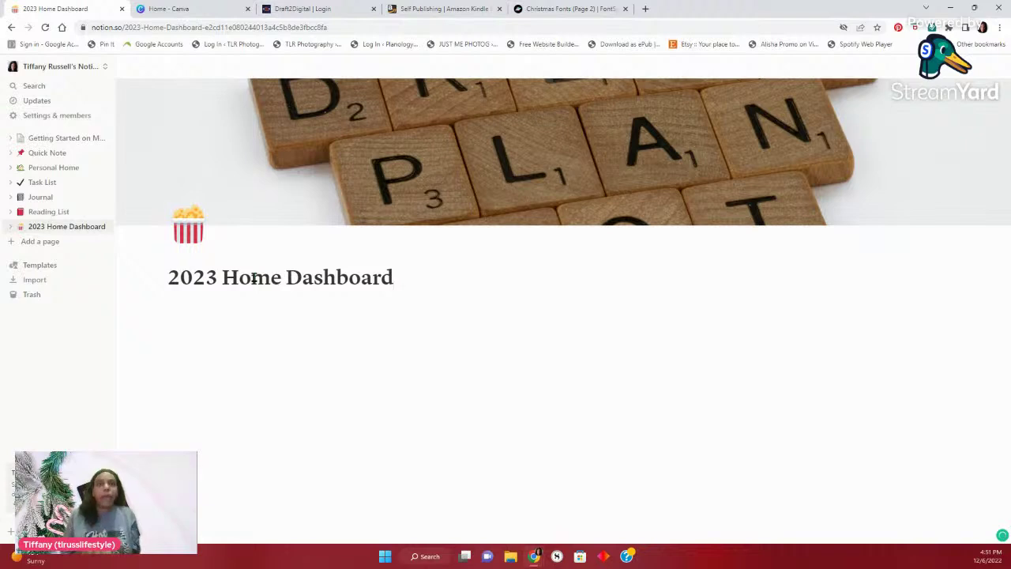
Look through the block types that can be inserted below the title, from basic blocks to embeds, and remove the leftover slash
click(301, 353)
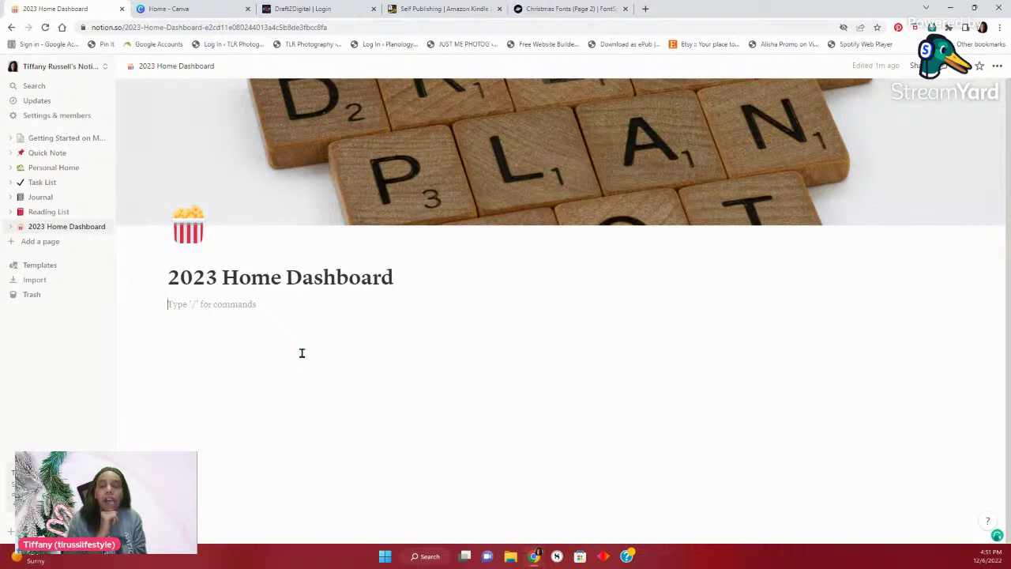
text(/)
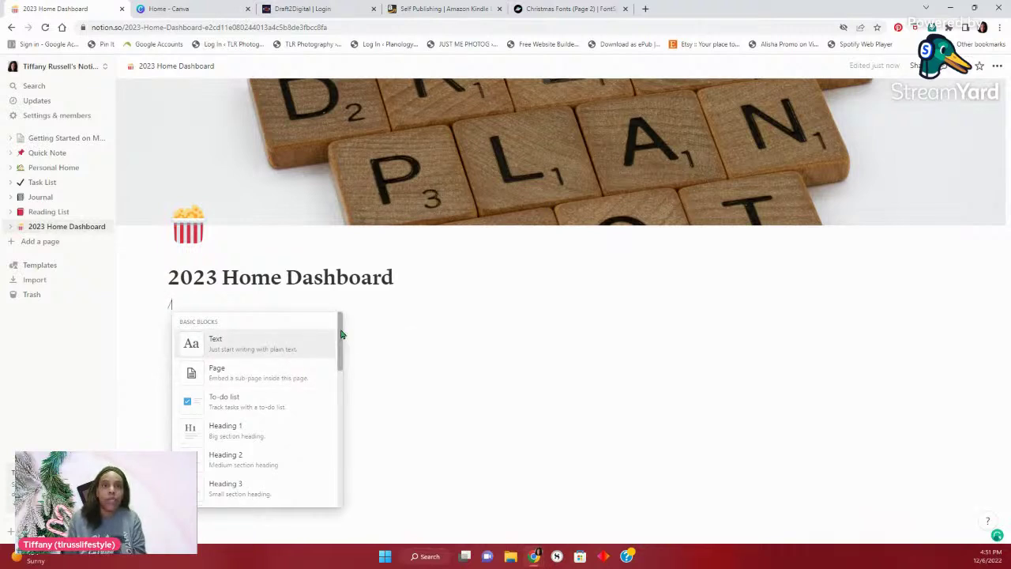
scroll(341, 338, down, 3)
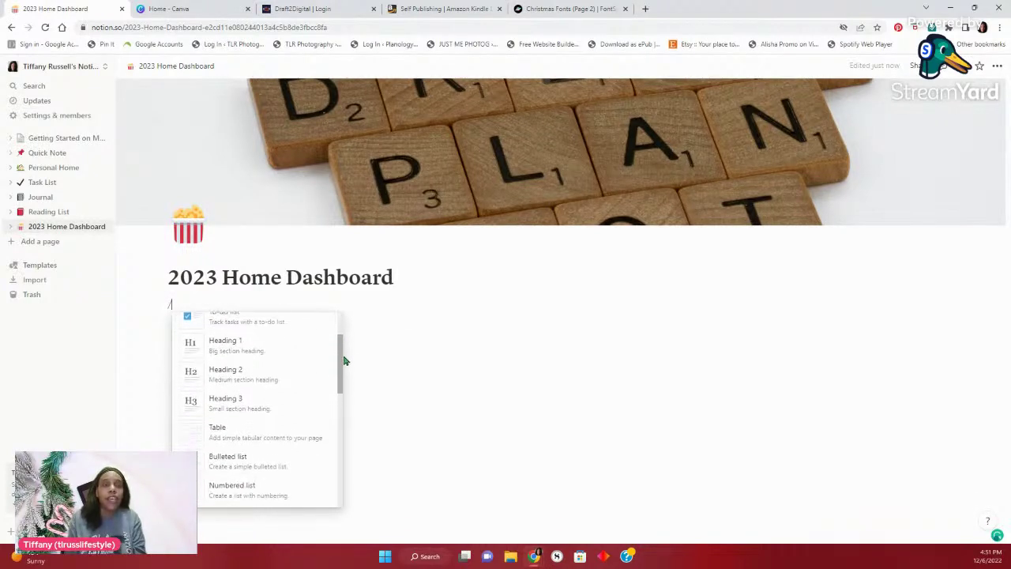
drag(344, 365, 353, 466)
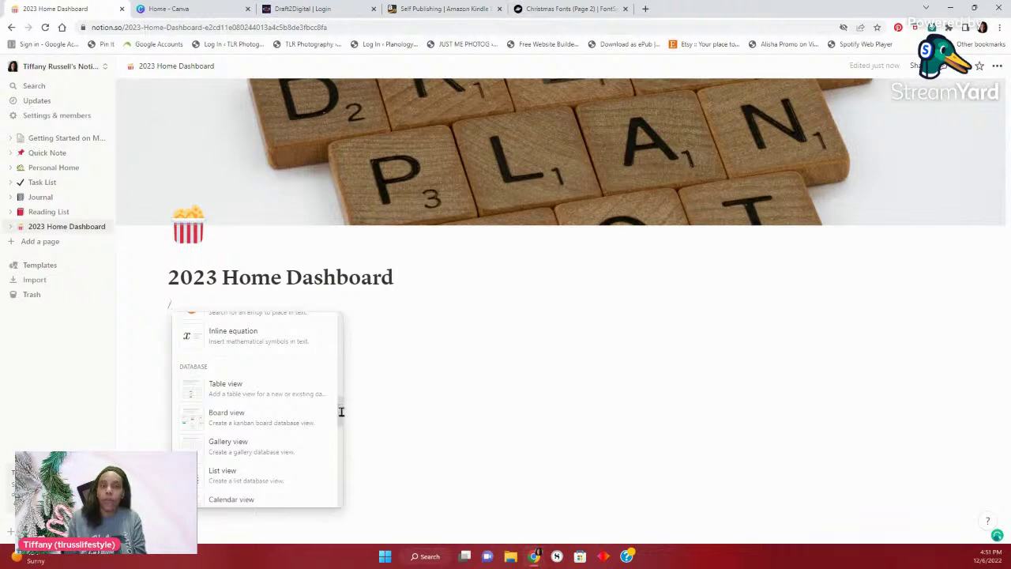
drag(342, 412, 348, 488)
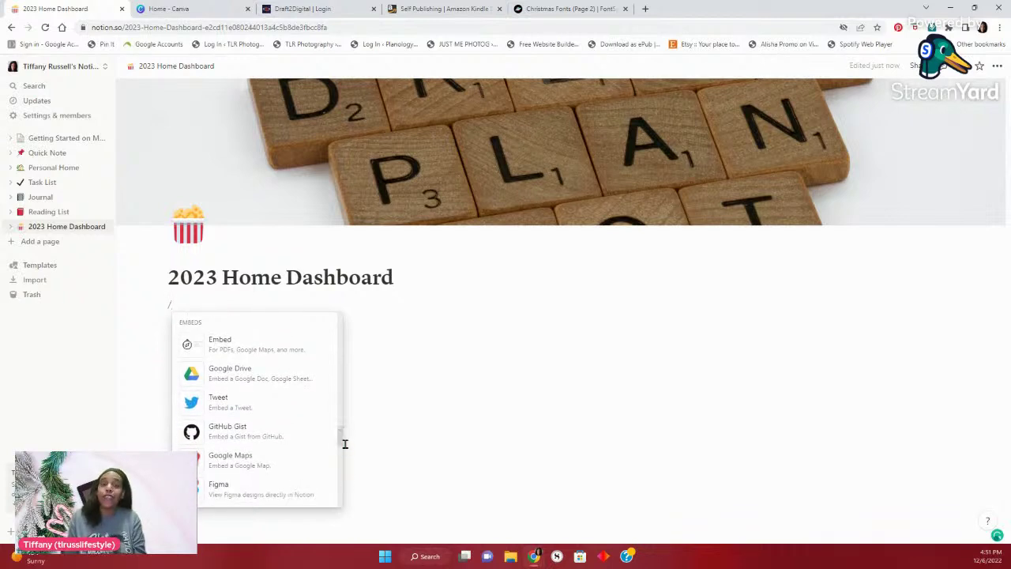
click(346, 445)
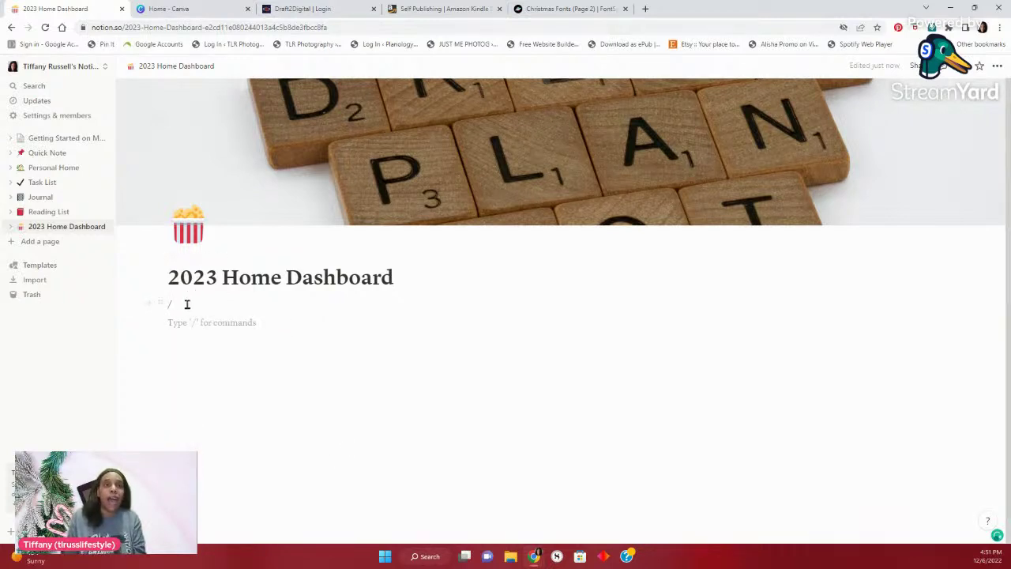
key(BackSpace)
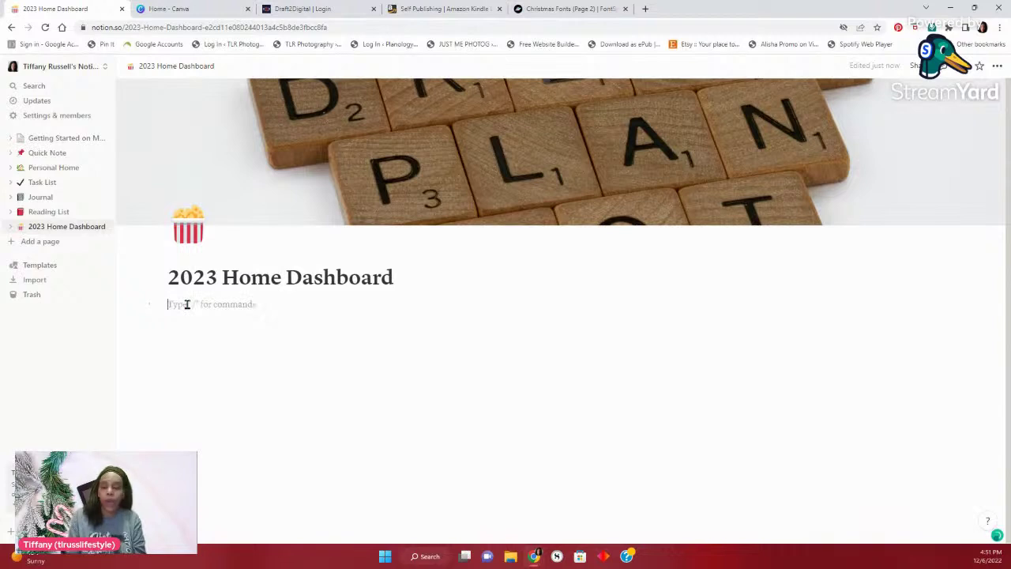
Bring up the slash command list again and review its inline, database, media and embed options, returning to the basic blocks
text(/)
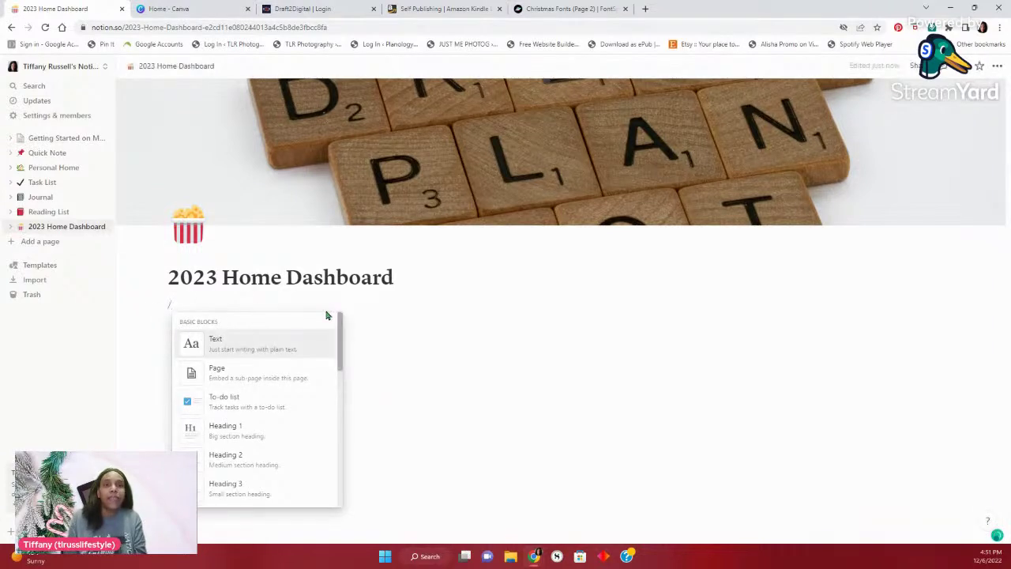
scroll(336, 339, down, 5)
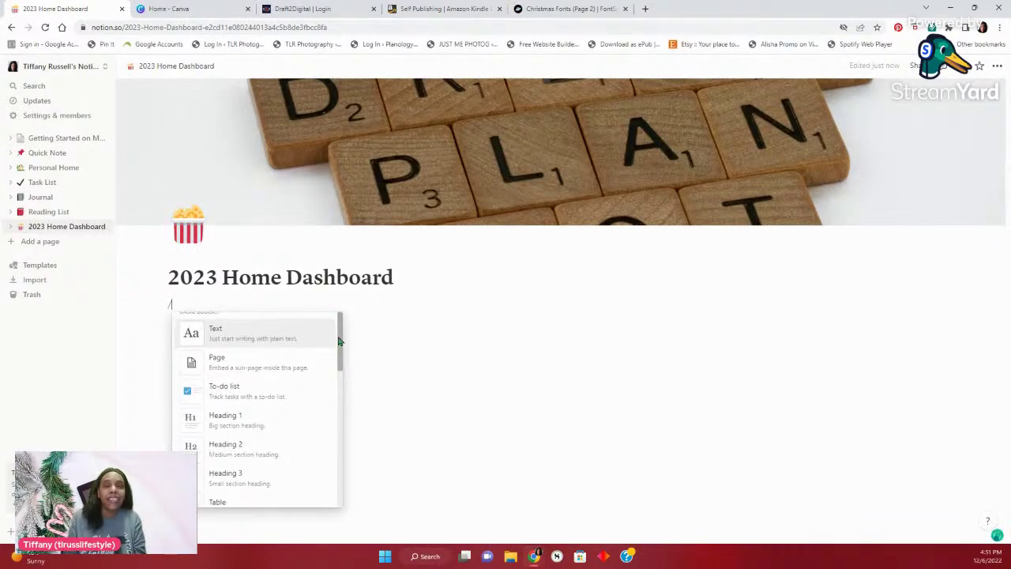
scroll(333, 401, down, 5)
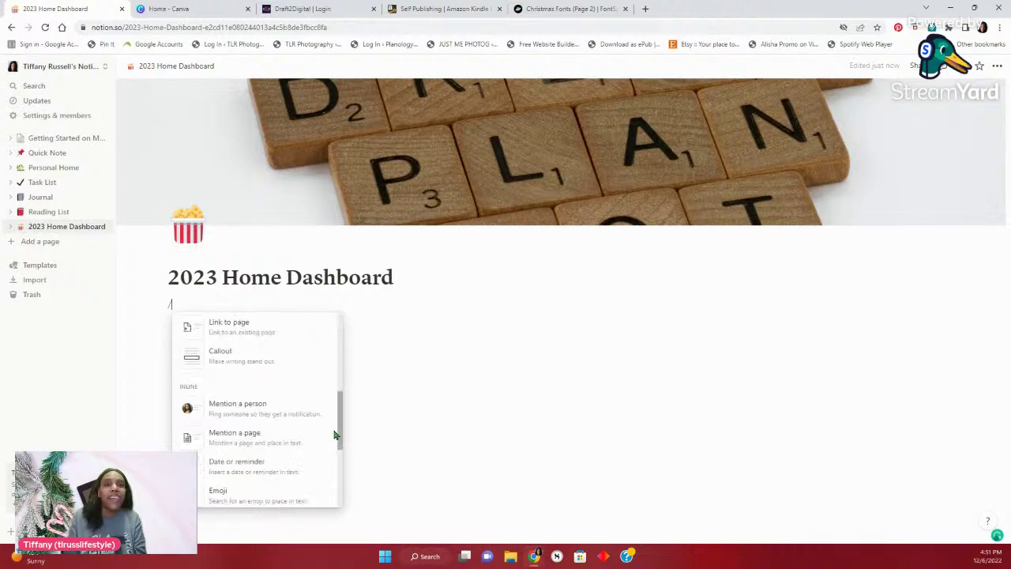
scroll(336, 479, down, 3)
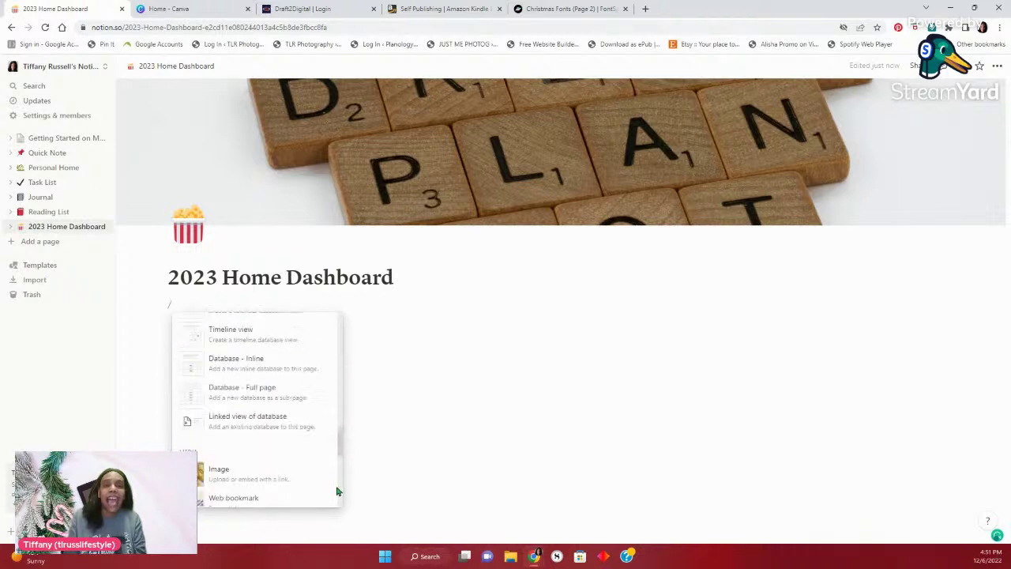
scroll(340, 463, down, 5)
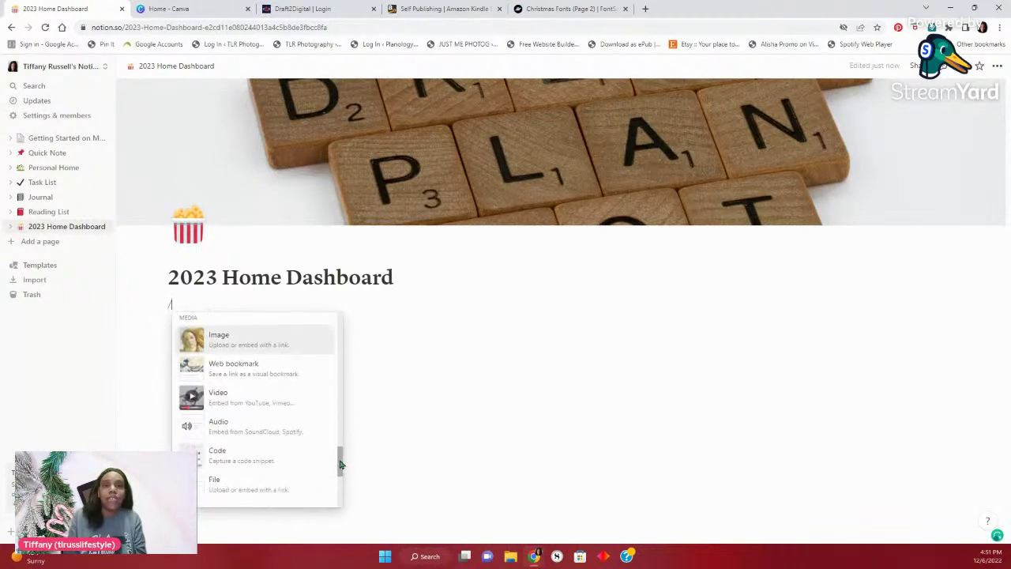
scroll(340, 502, down, 5)
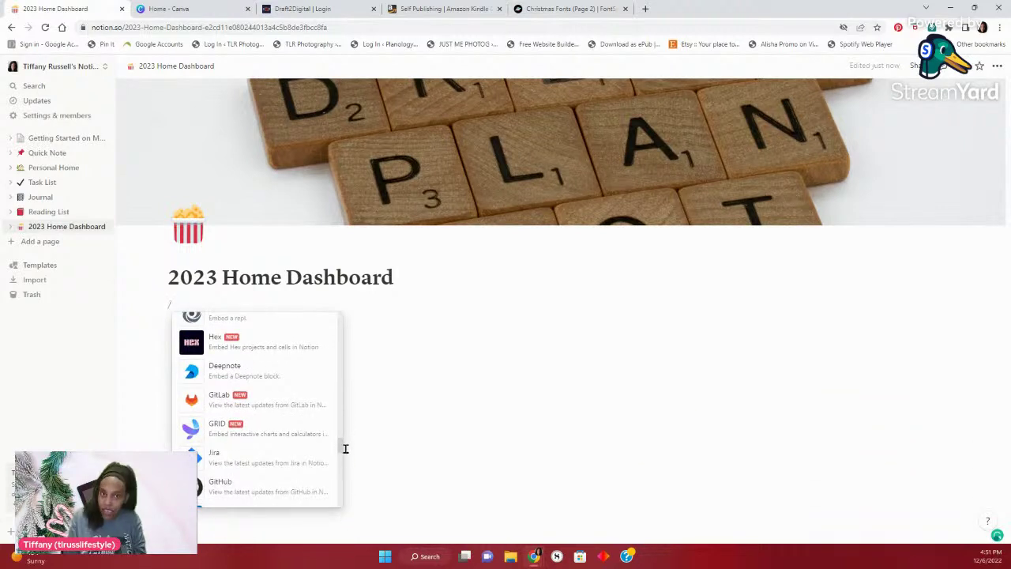
drag(340, 449, 336, 316)
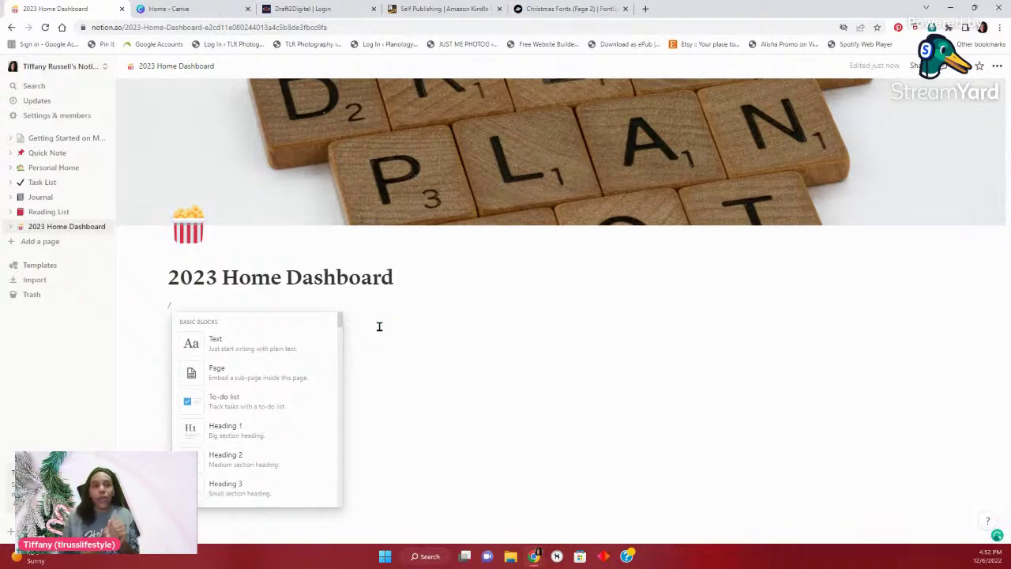
Insert a sub-page under the 2023 Home Dashboard title and set it to full width with the Serif font
click(245, 373)
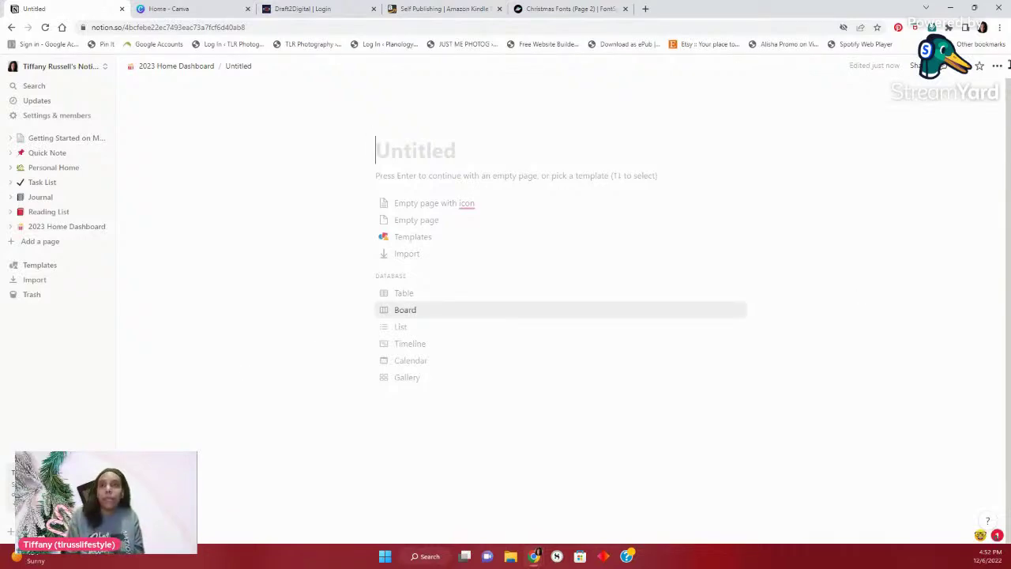
click(997, 68)
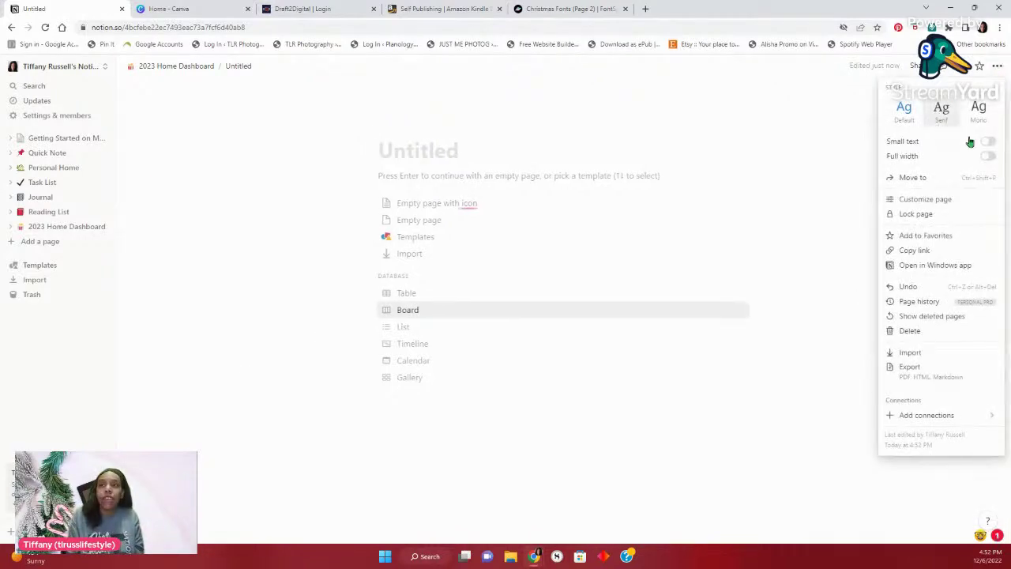
click(991, 156)
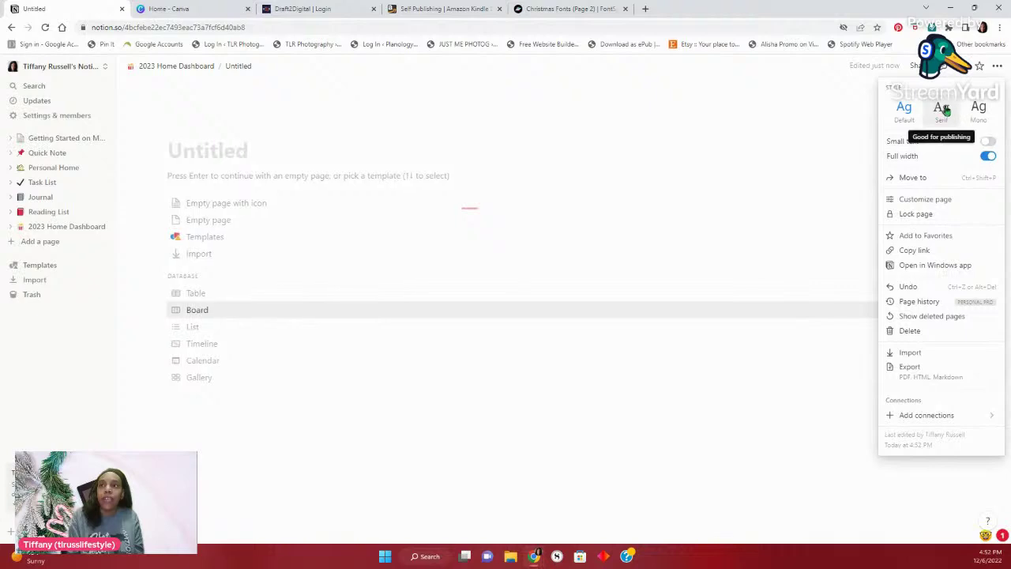
click(943, 110)
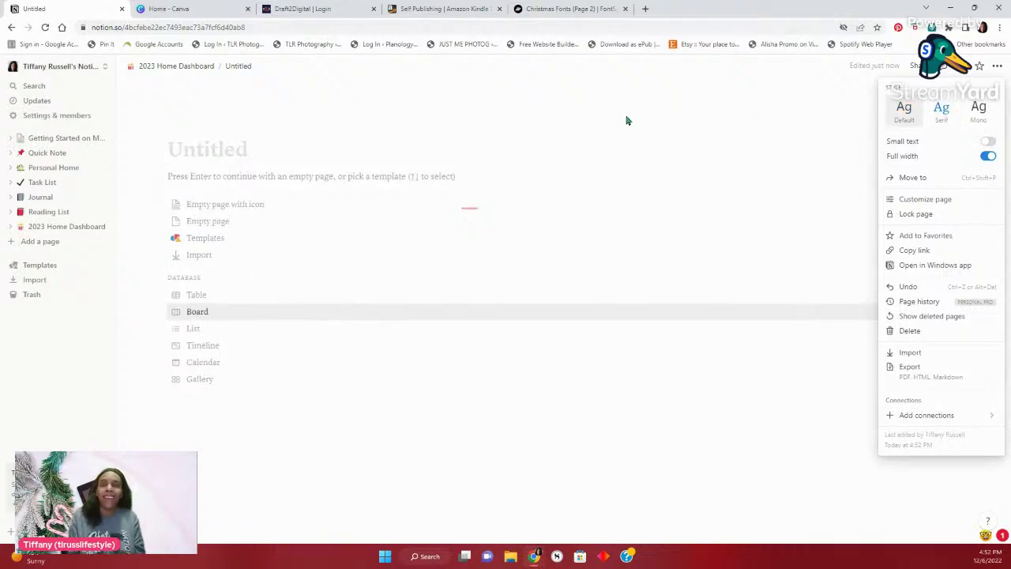
click(552, 150)
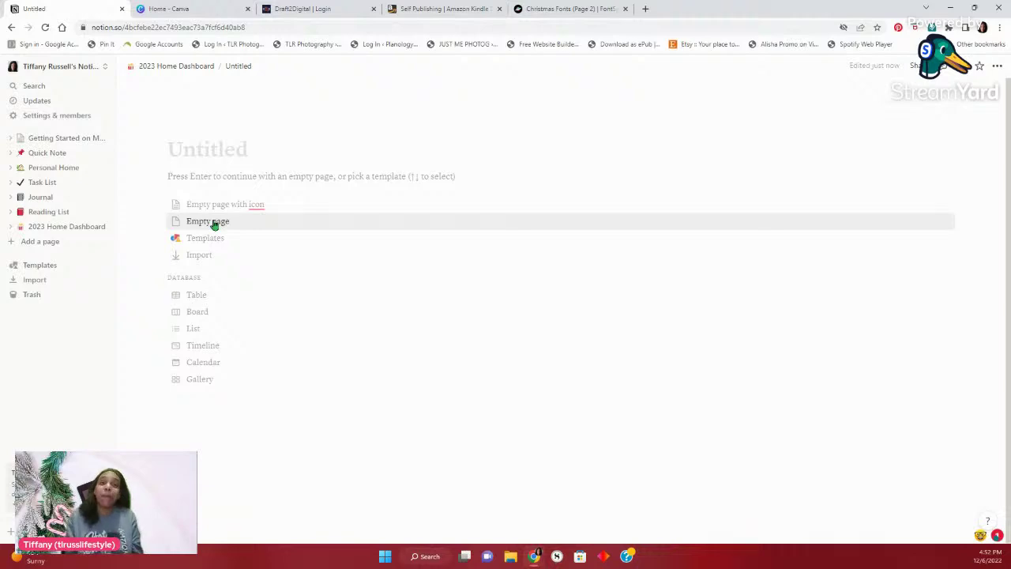
Start the new sub-page as an empty page and title it "Social Media Content"
click(213, 224)
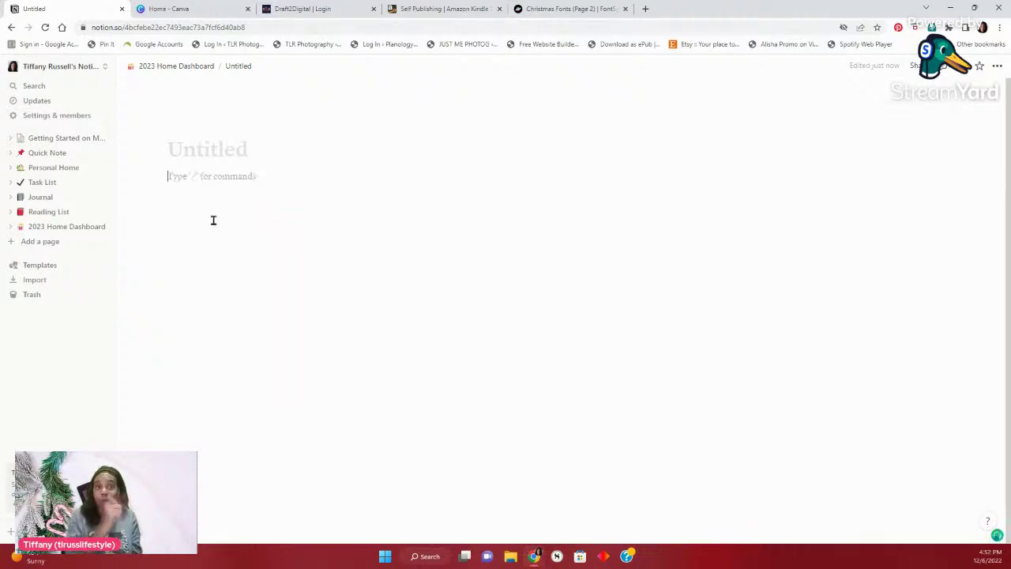
click(249, 151)
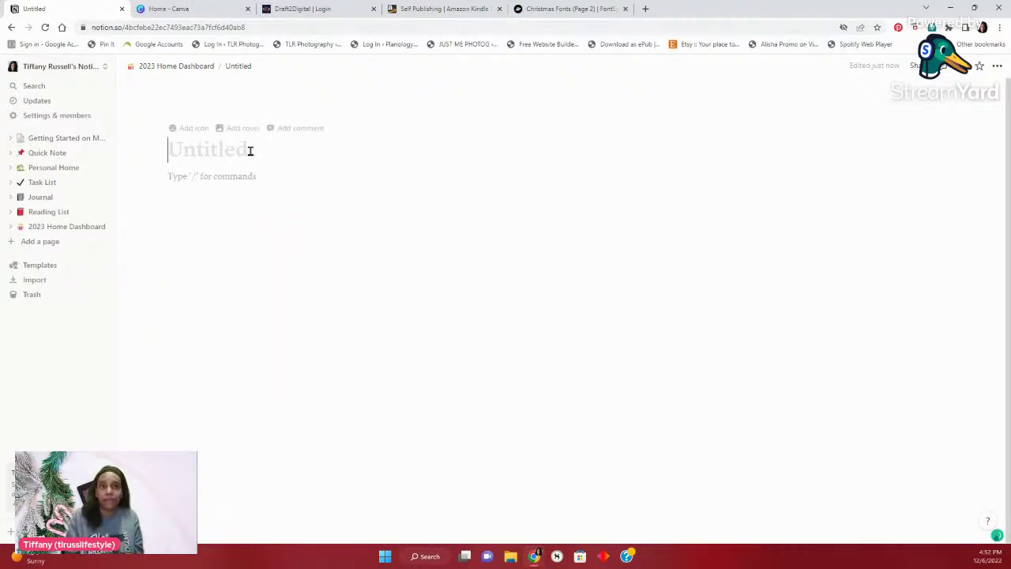
text(S)
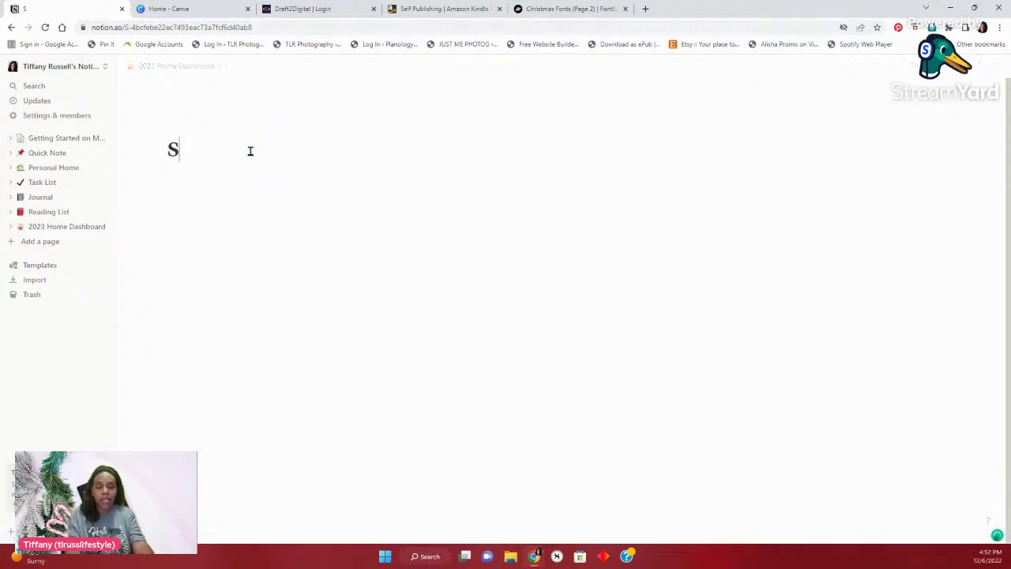
text(ocial Medi)
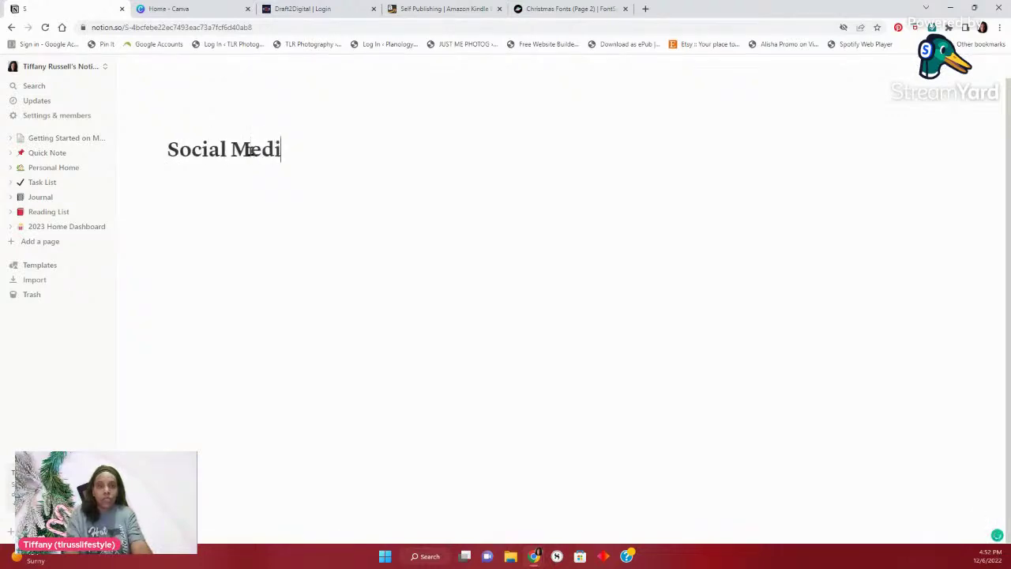
text(a Content)
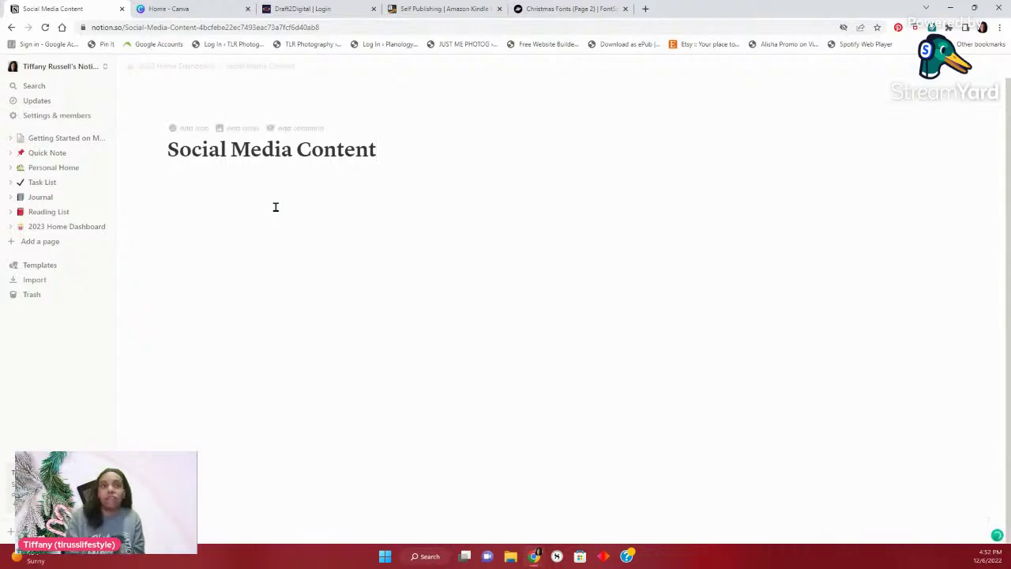
key(Return)
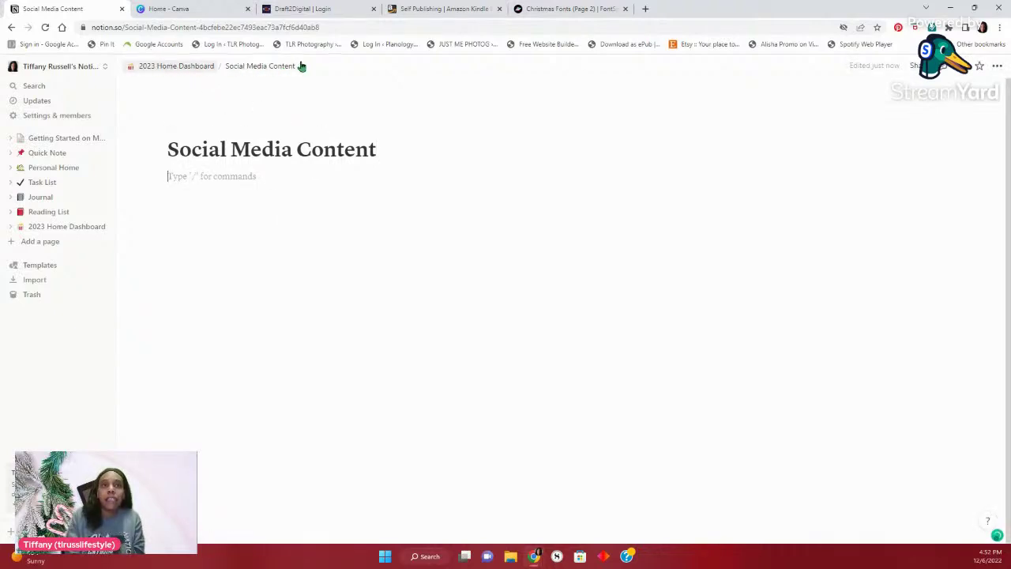
Back on the 2023 Home Dashboard, add a sub-page below Social Media Content and give it full width and the Serif font
click(192, 67)
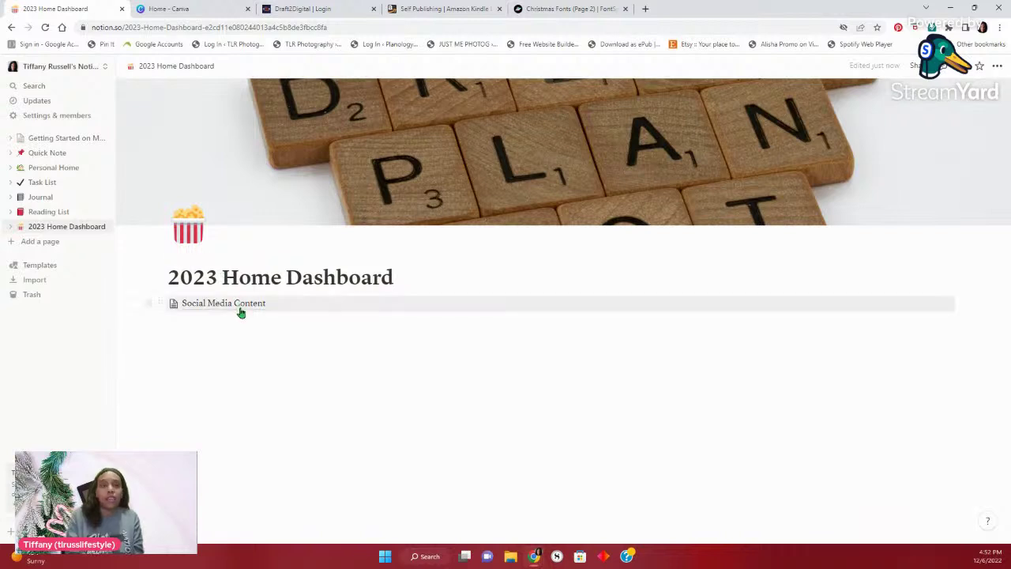
click(176, 323)
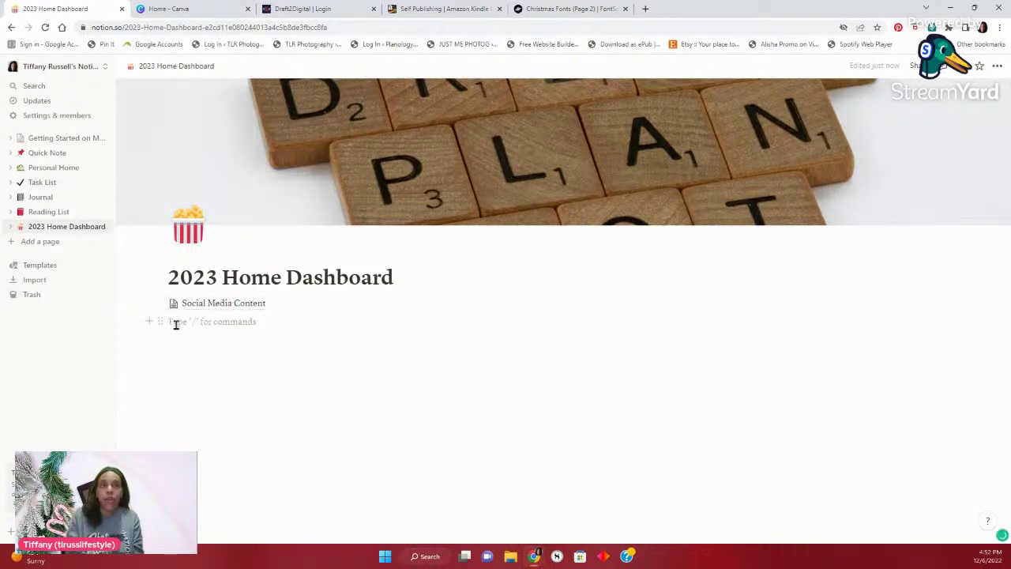
text(/)
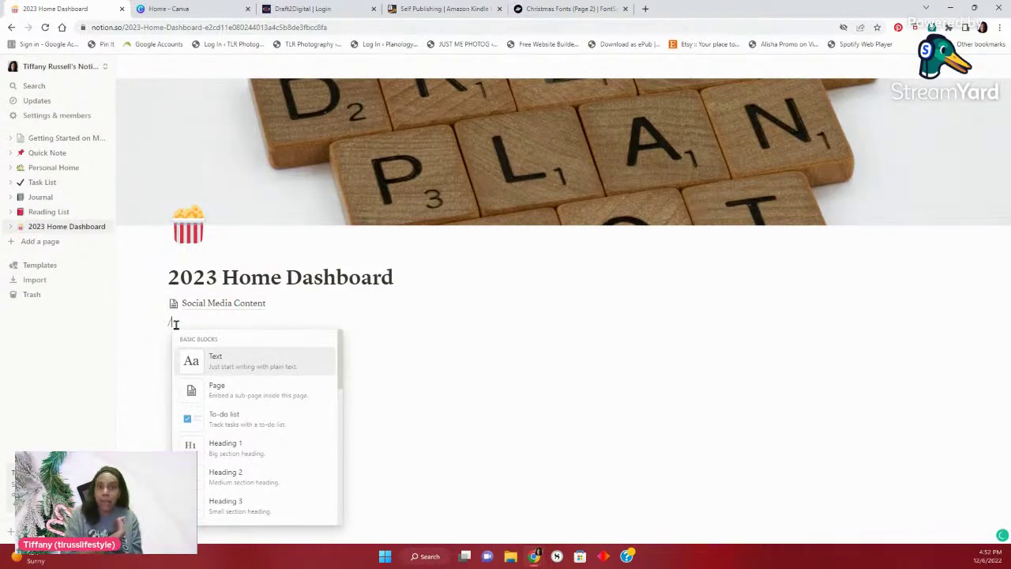
click(218, 401)
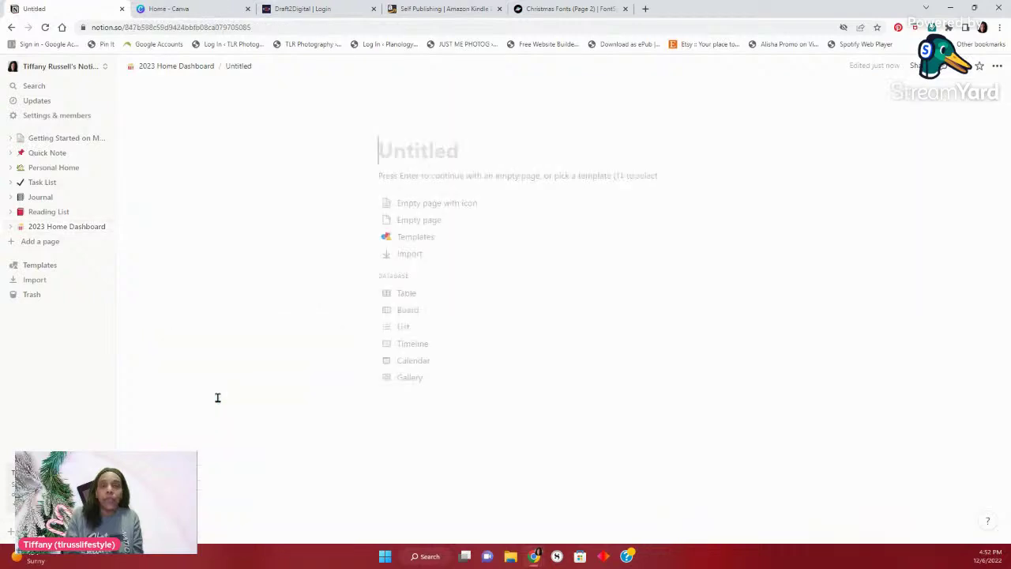
click(997, 68)
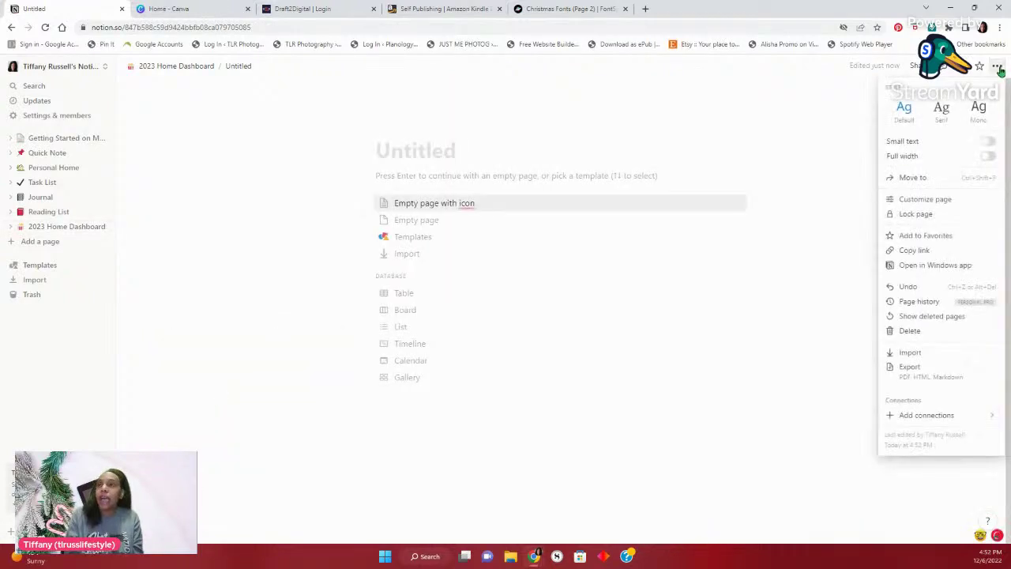
click(990, 158)
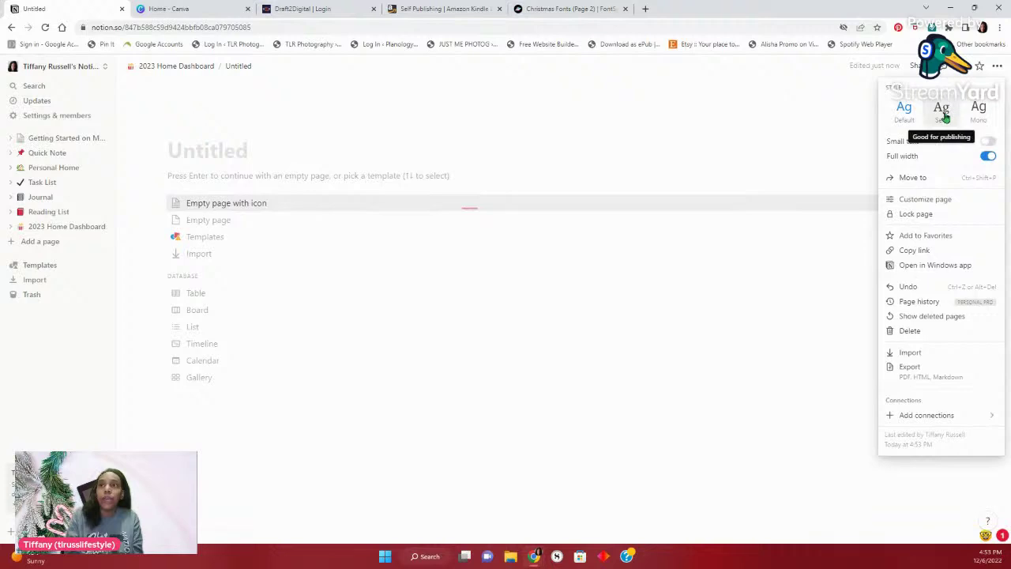
click(942, 111)
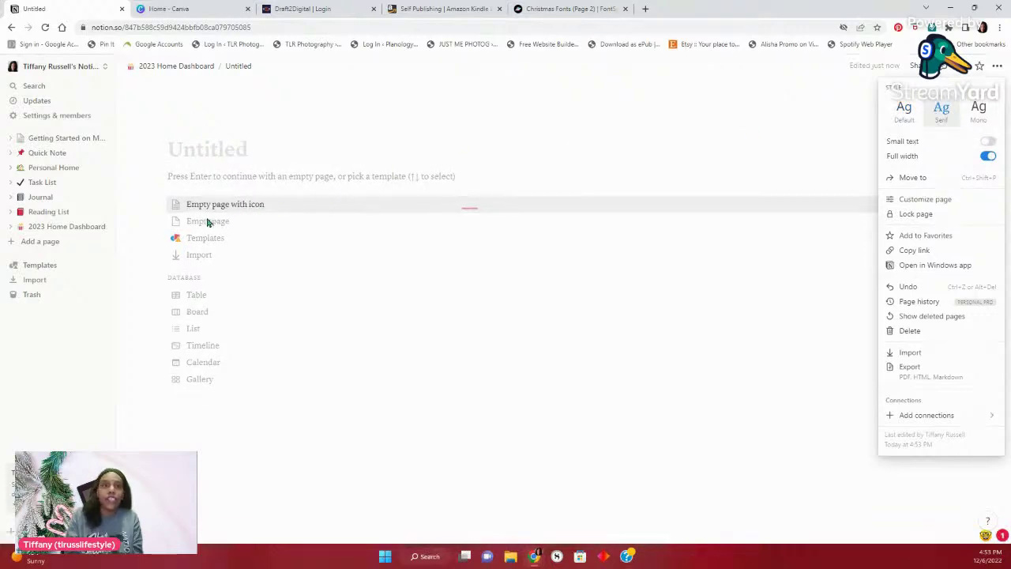
Make the second sub-page an empty page and title it "Writing Space"
click(208, 223)
click(207, 221)
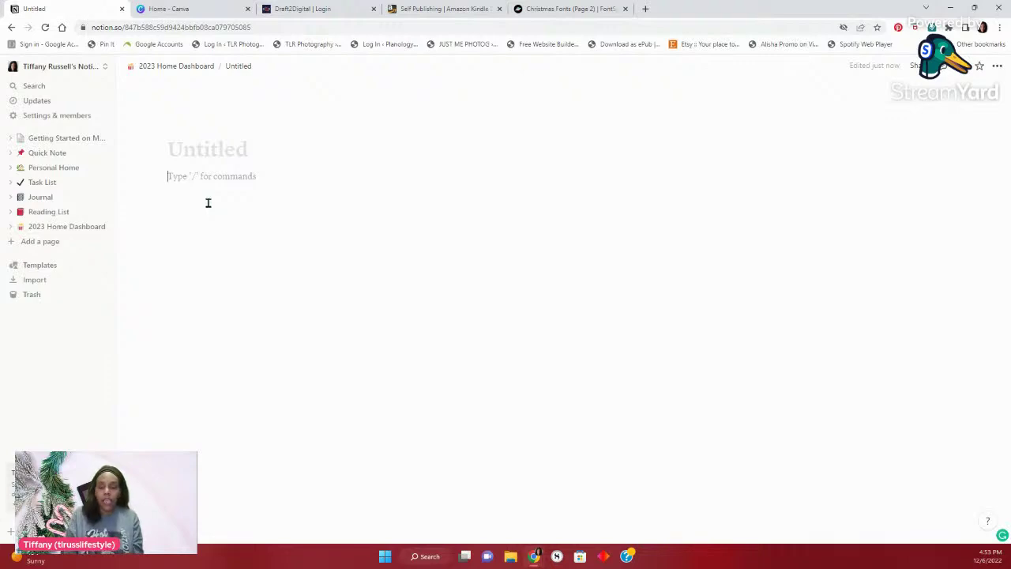
text(/)
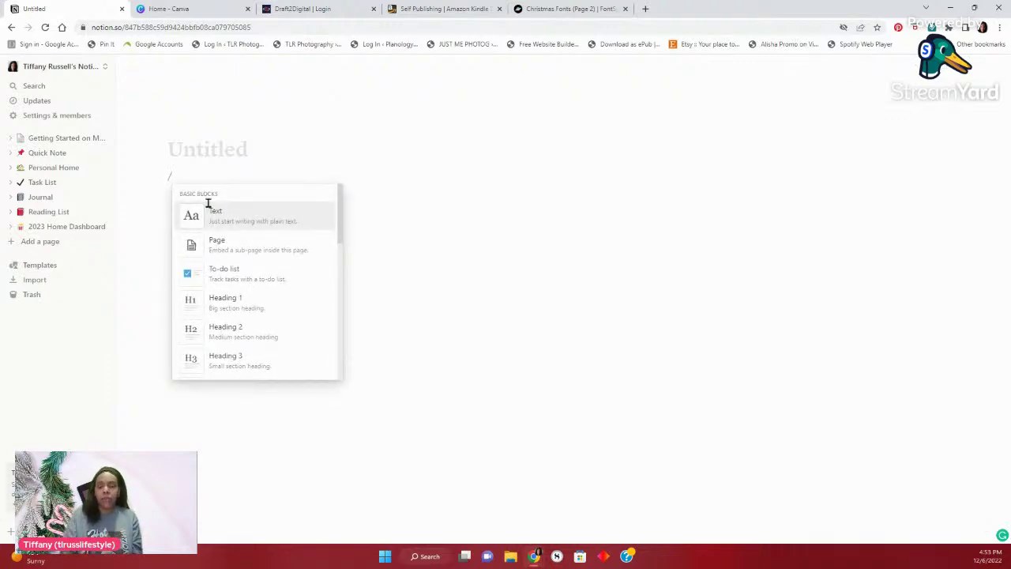
key(BackSpace)
click(213, 148)
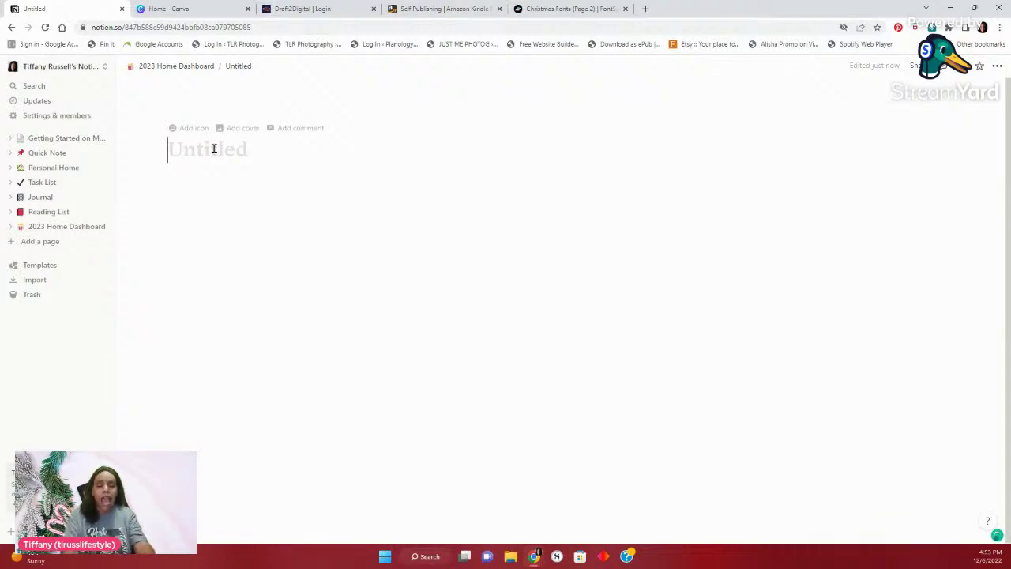
text(Writing)
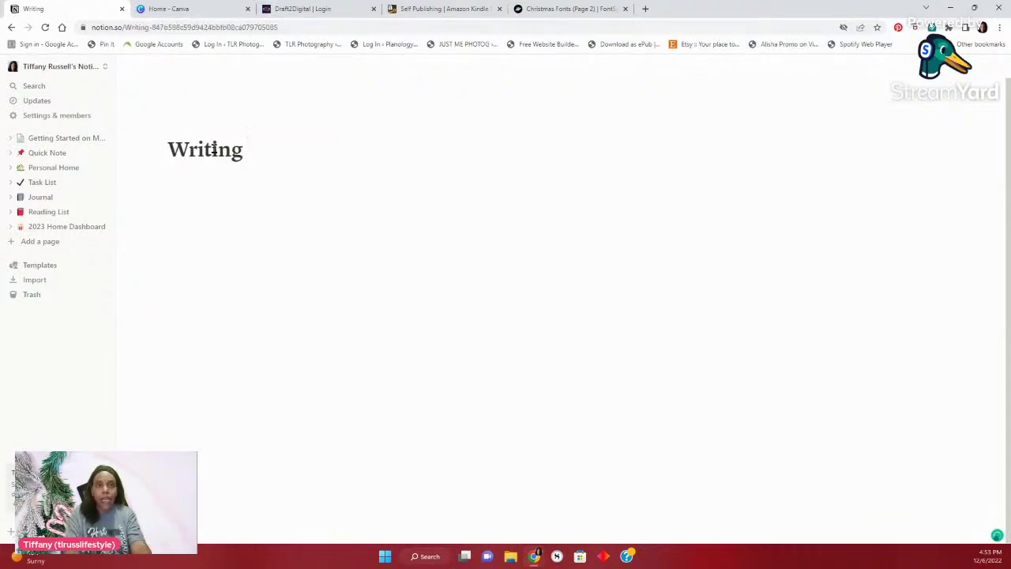
text( Sp)
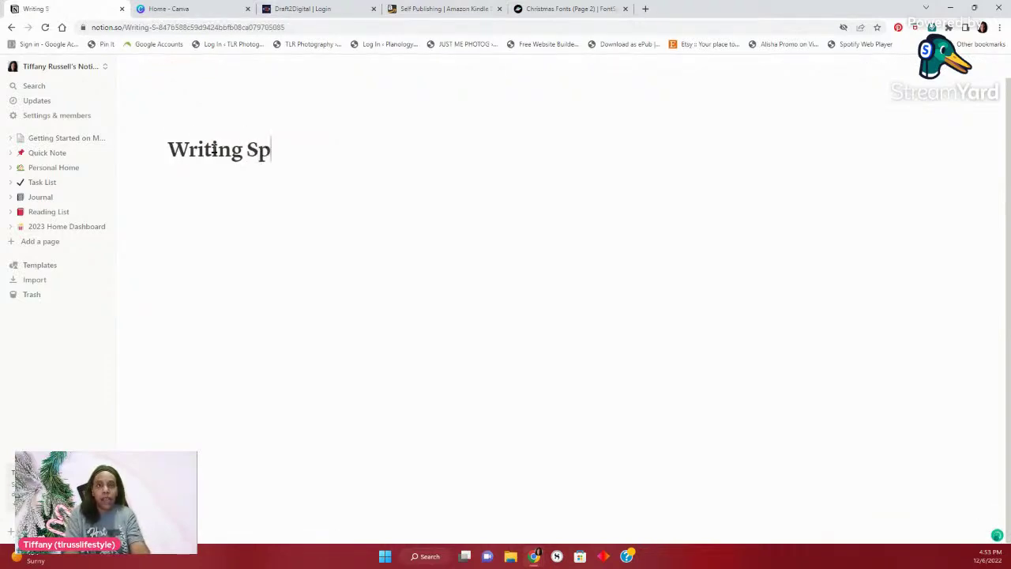
text(ace)
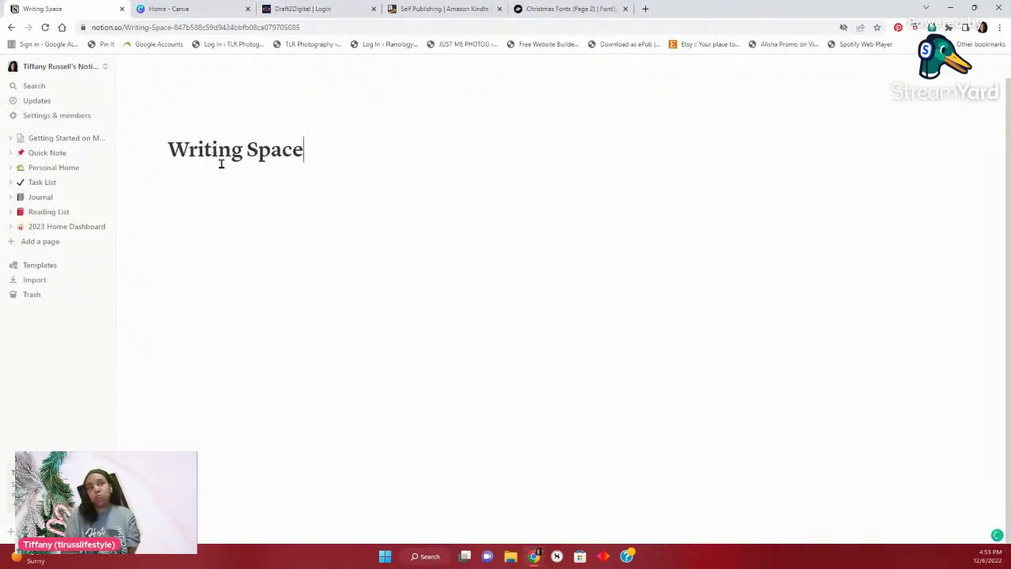
key(Return)
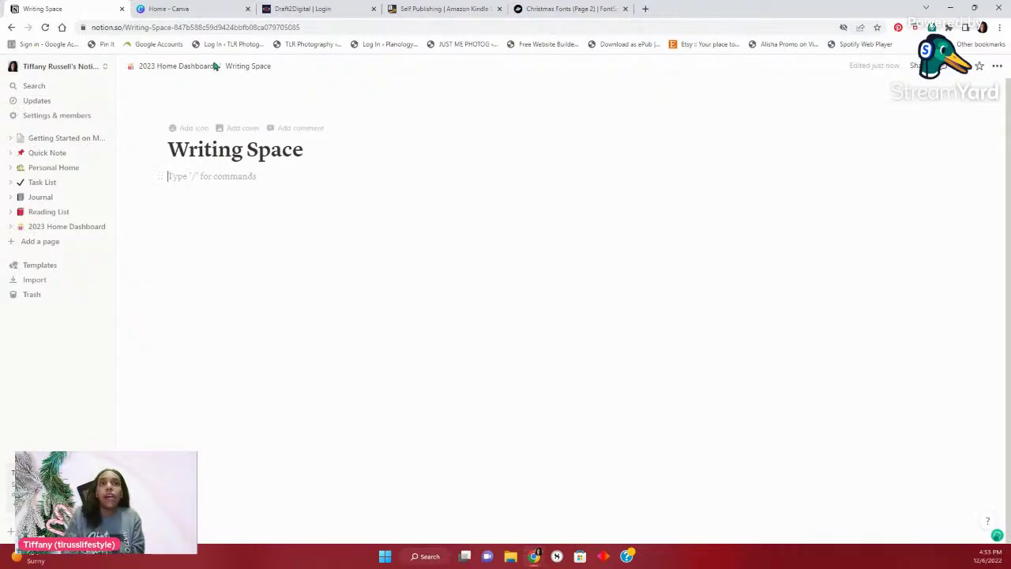
Return to the 2023 Home Dashboard and add an empty sub-page titled "Planning" below Writing Space
click(185, 65)
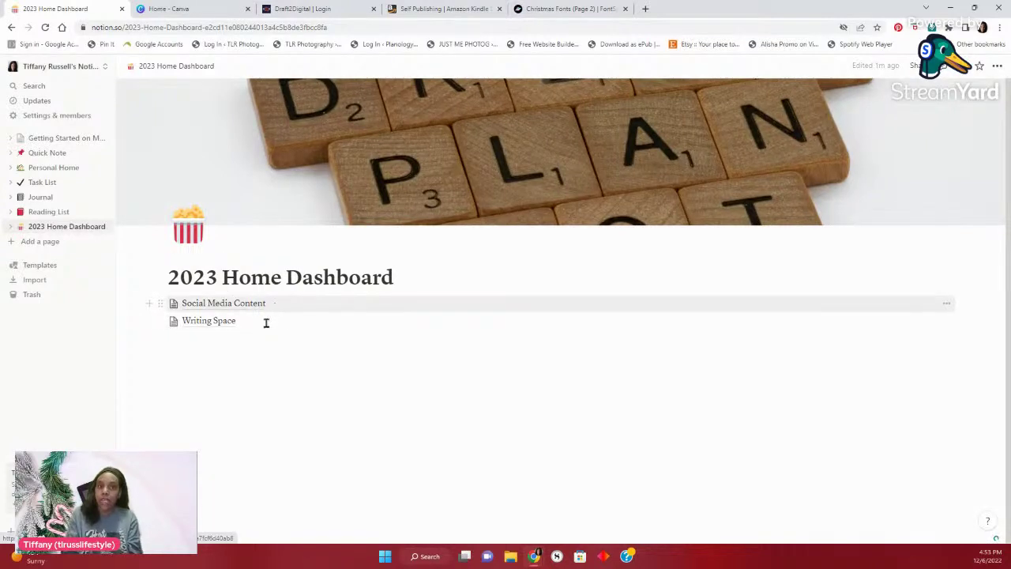
click(198, 348)
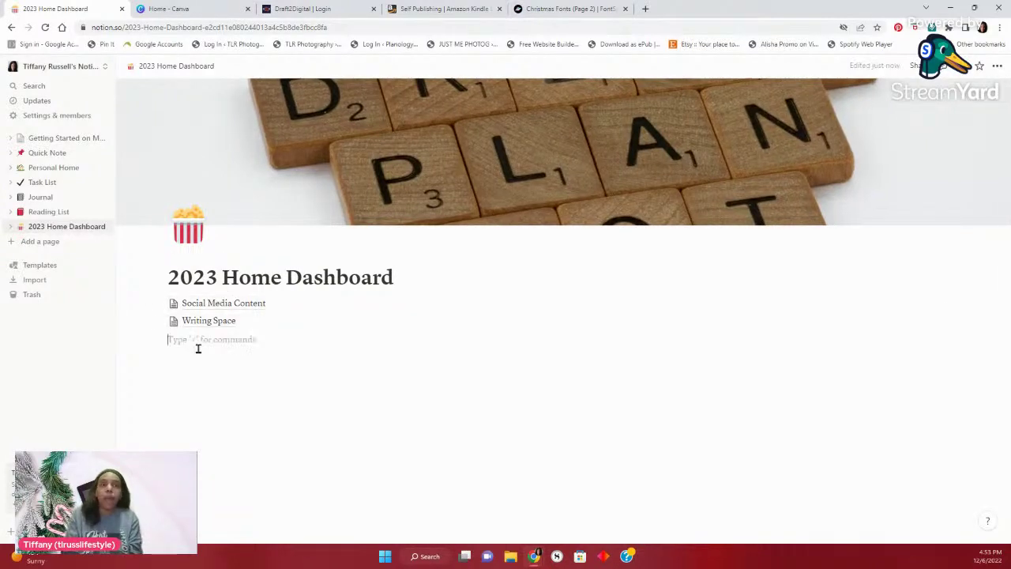
text(/)
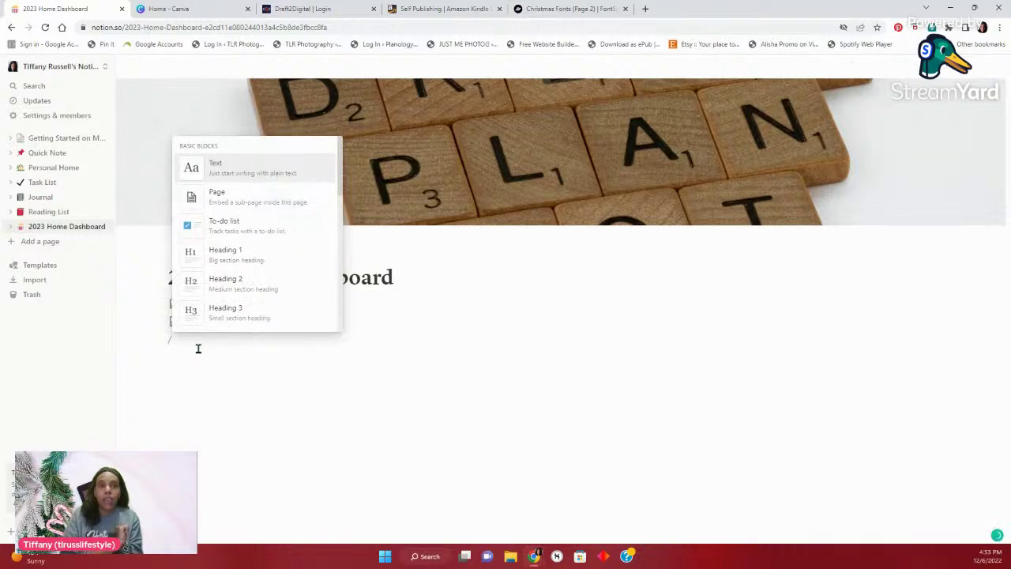
click(222, 193)
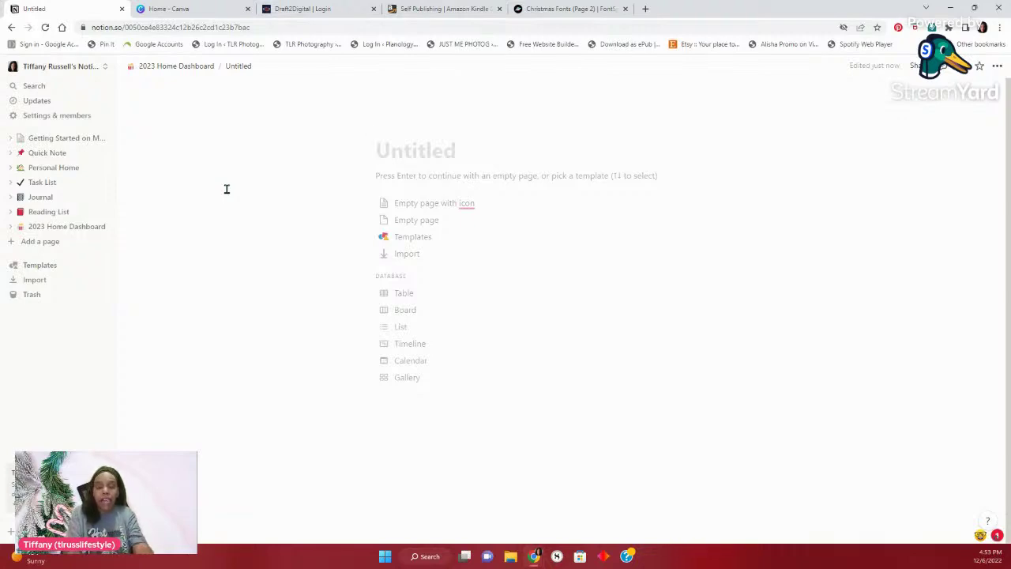
text(P)
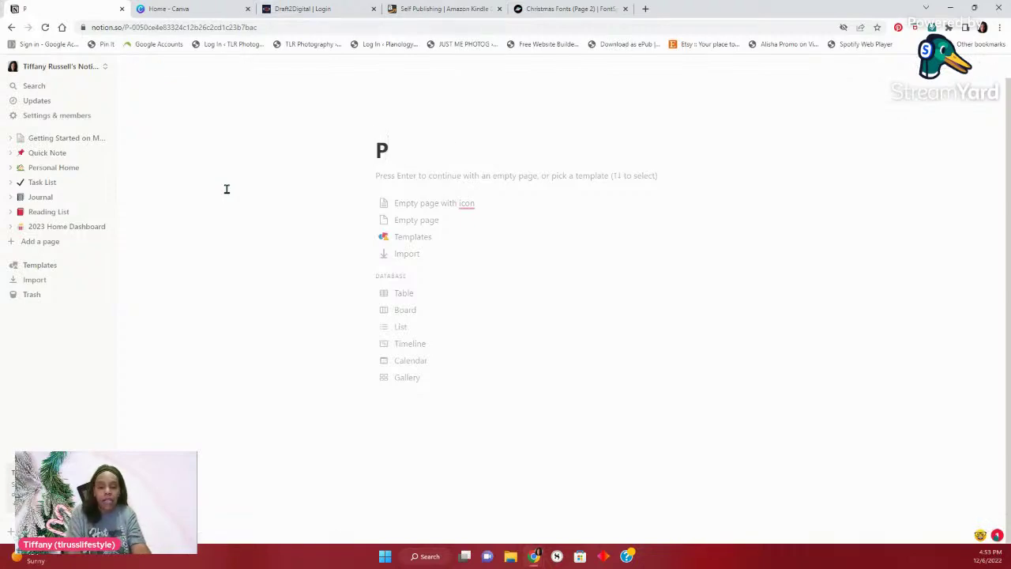
text(lanning)
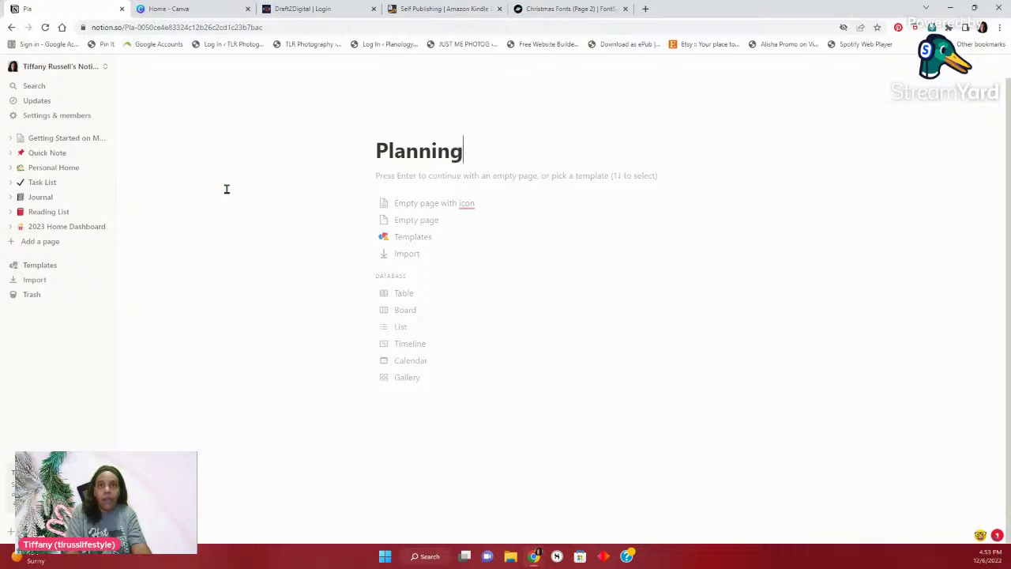
click(416, 220)
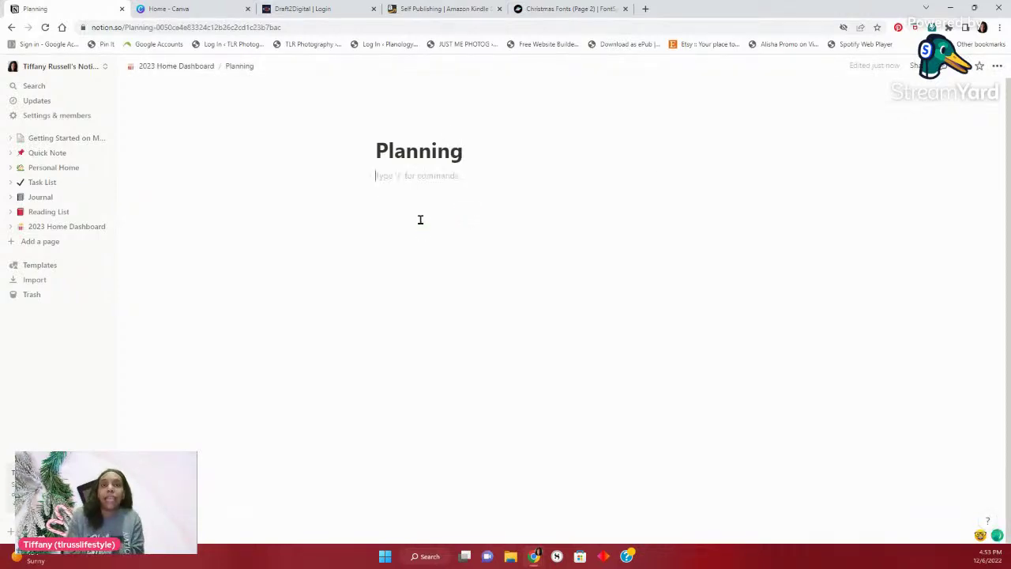
Set the Planning page to full width and switch its font style to Serif
click(996, 67)
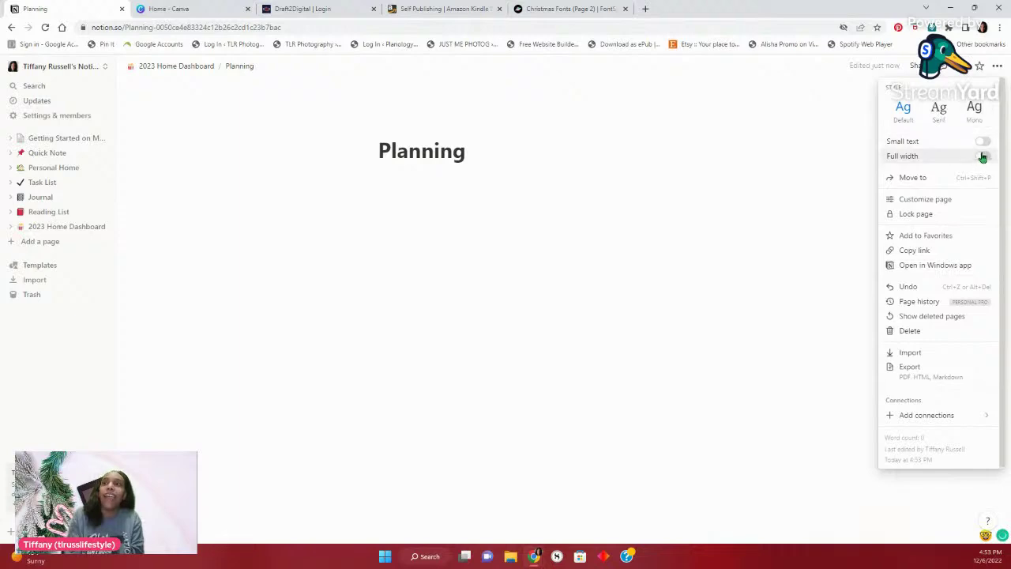
click(983, 158)
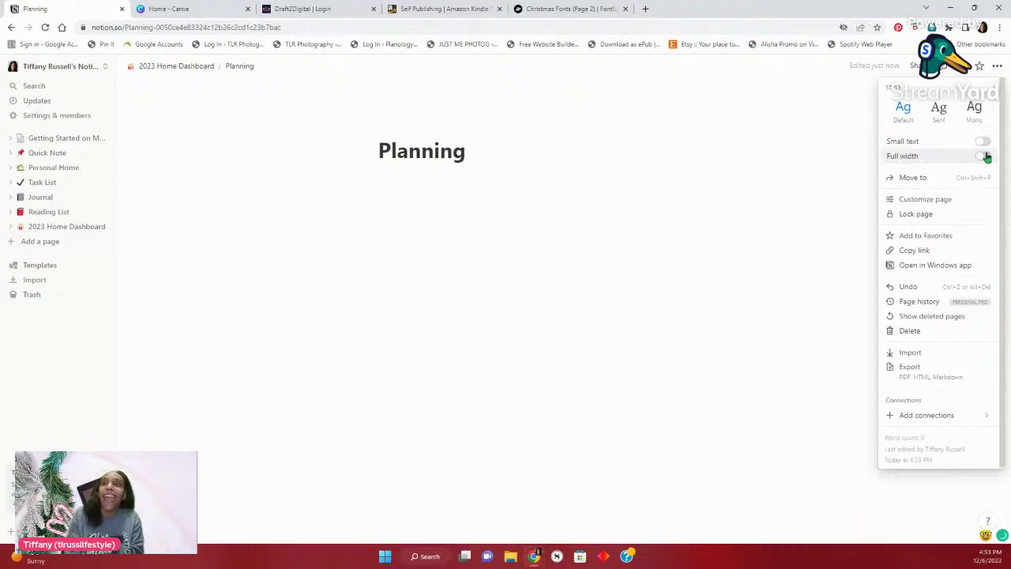
click(939, 111)
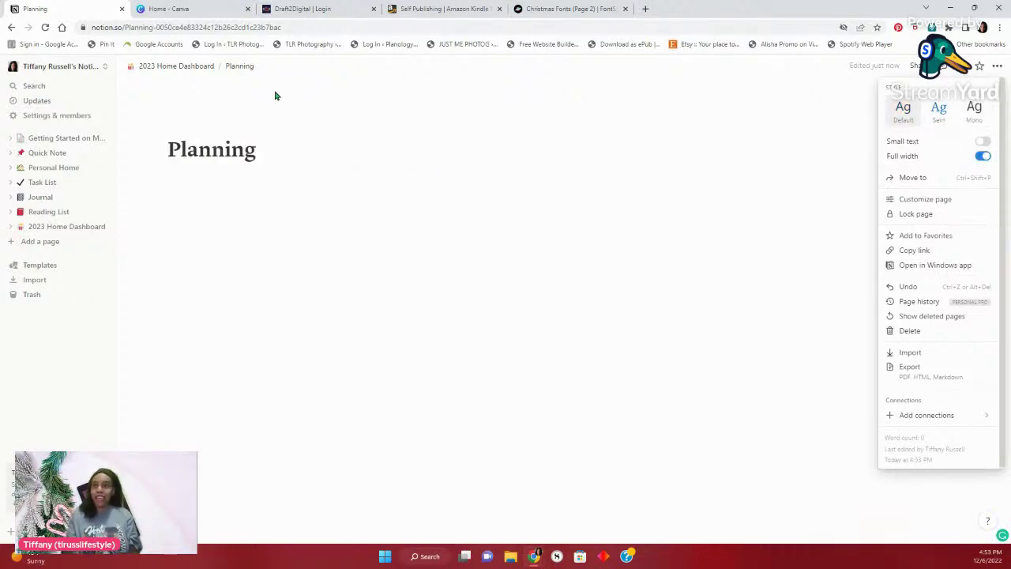
Return to the 2023 Home Dashboard and reorder its sub-page links to Writing Space, Social Media Content, Planning
click(274, 95)
click(181, 68)
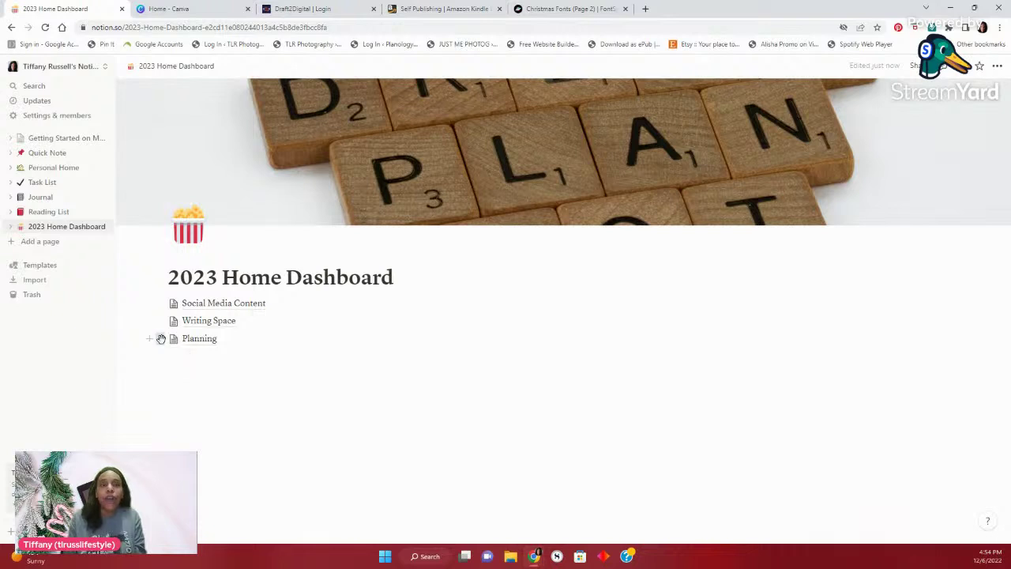
drag(162, 337, 172, 313)
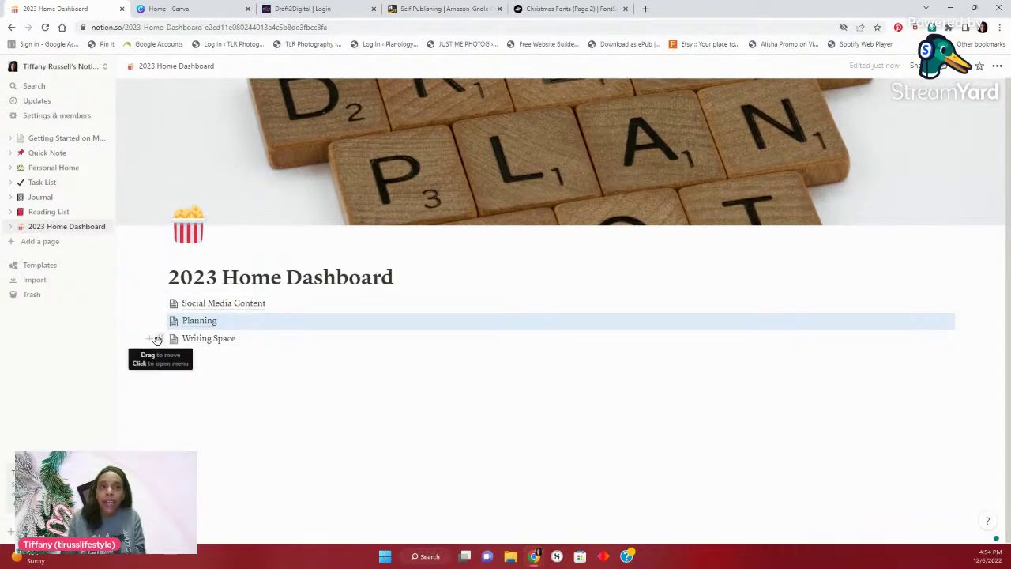
drag(159, 337, 158, 289)
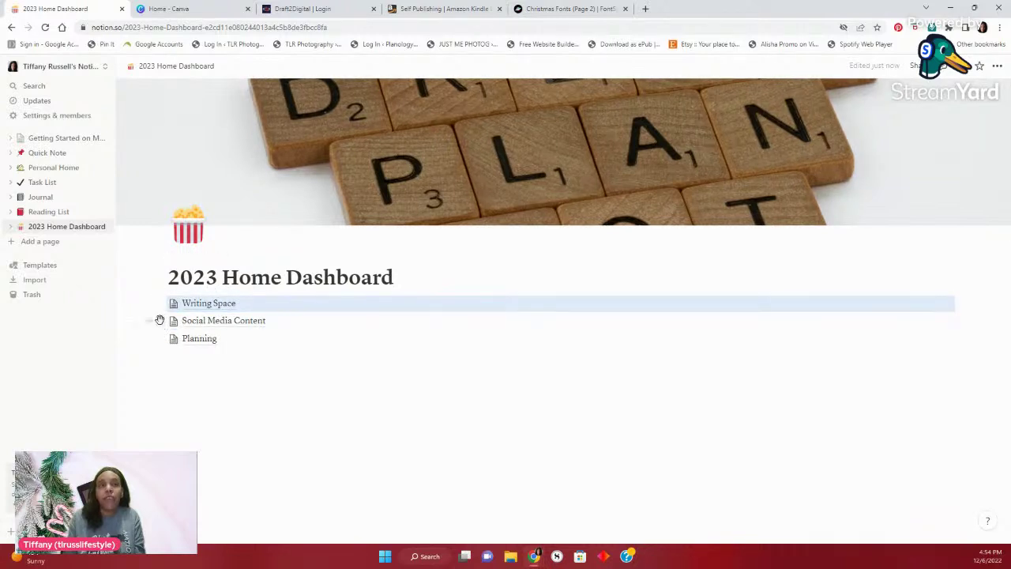
Arrange the three sub-page links side by side as columns in the order Writing Space, Planning, Social Media Content
mouse_move(159, 321)
mouse_down()
mouse_move(162, 304)
mouse_move(153, 304)
mouse_up()
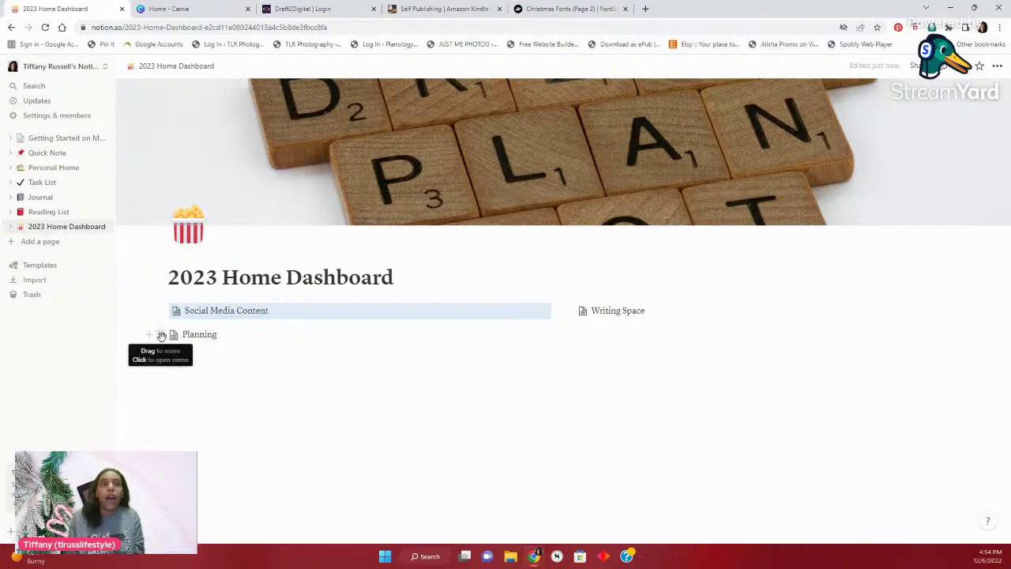
drag(161, 336, 157, 310)
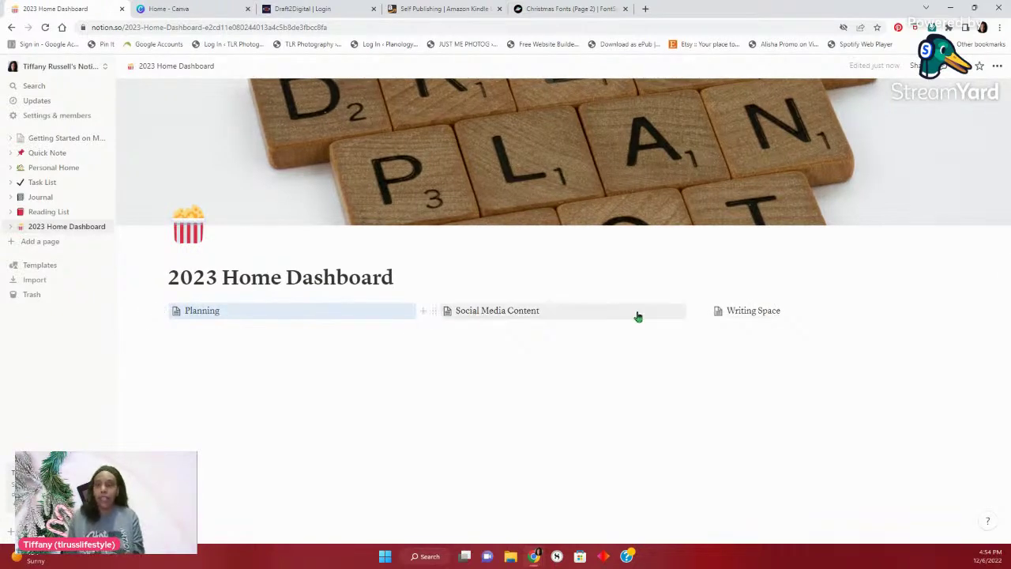
drag(710, 313, 147, 307)
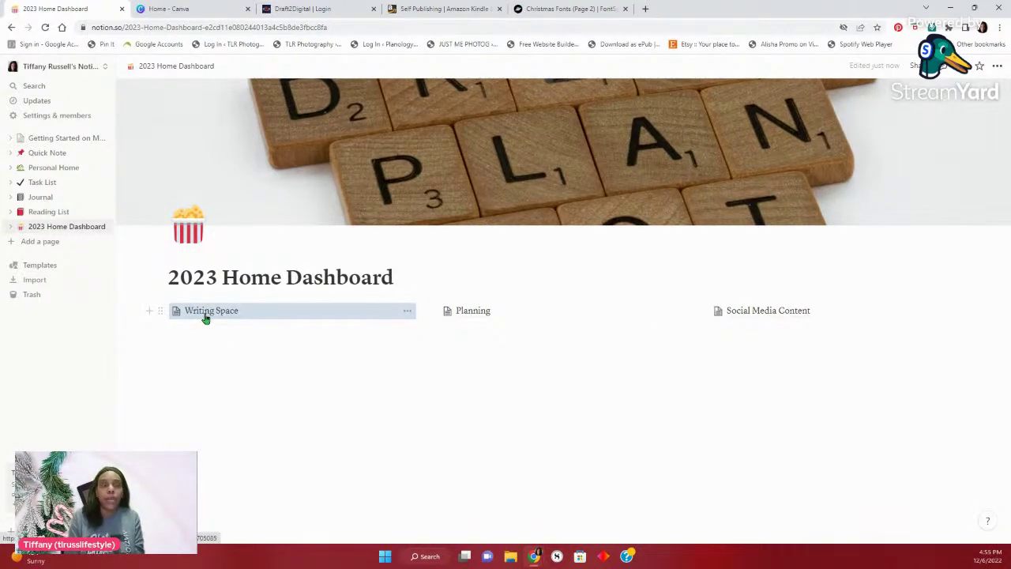
Stack the sub-page links in a single column with Planning below Writing Space and Social Media Content below Planning
click(281, 420)
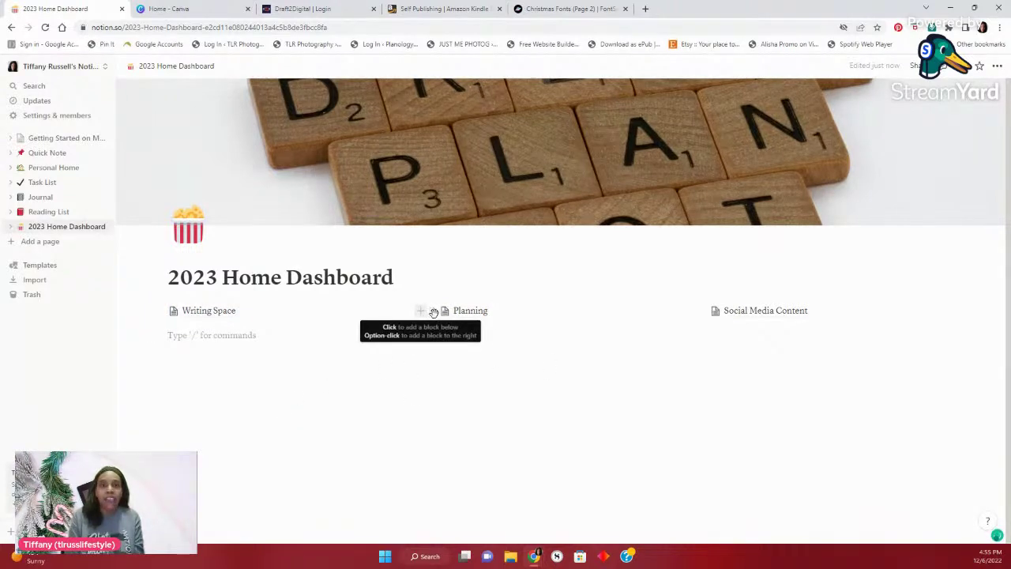
drag(432, 312, 179, 329)
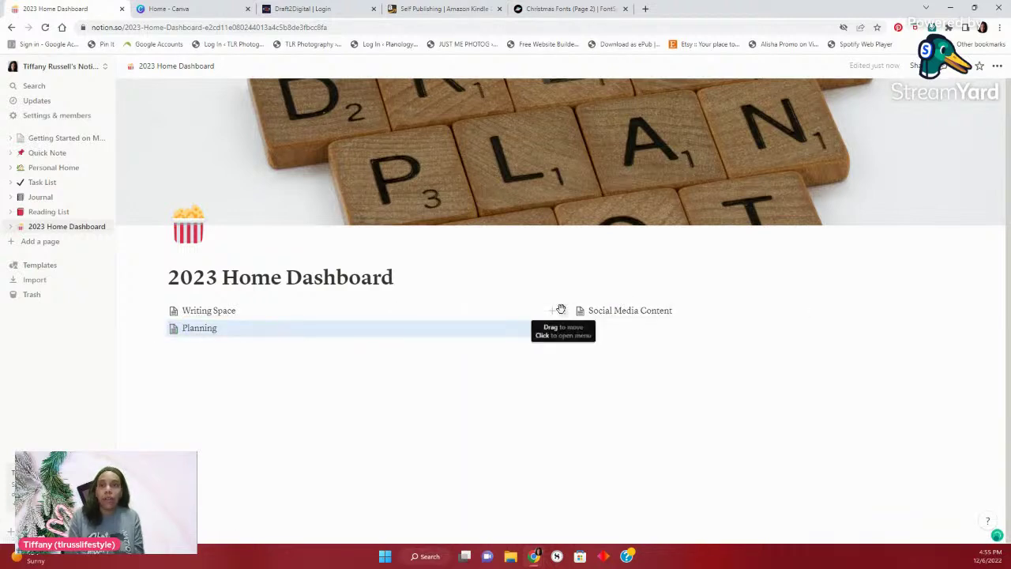
drag(561, 309, 181, 350)
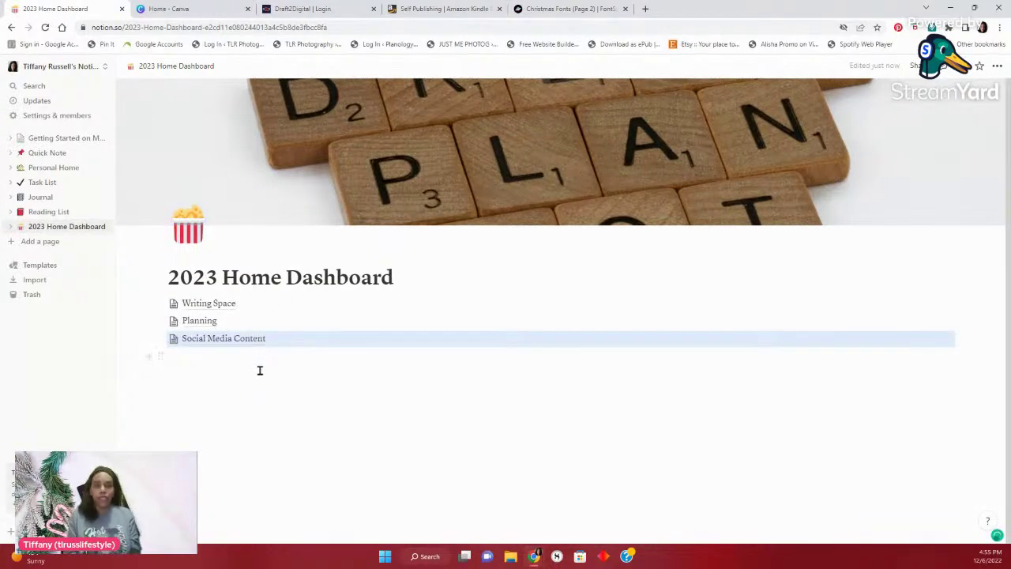
Add the text "Daily Visit", turn it into a Heading 2 and place it above the three sub-page links
click(174, 380)
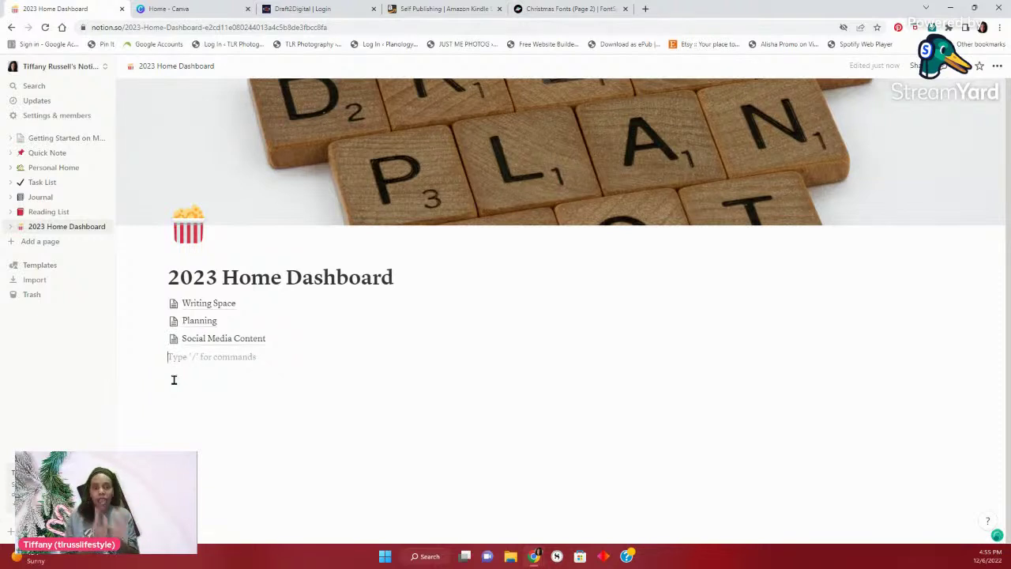
text(Daily Visit)
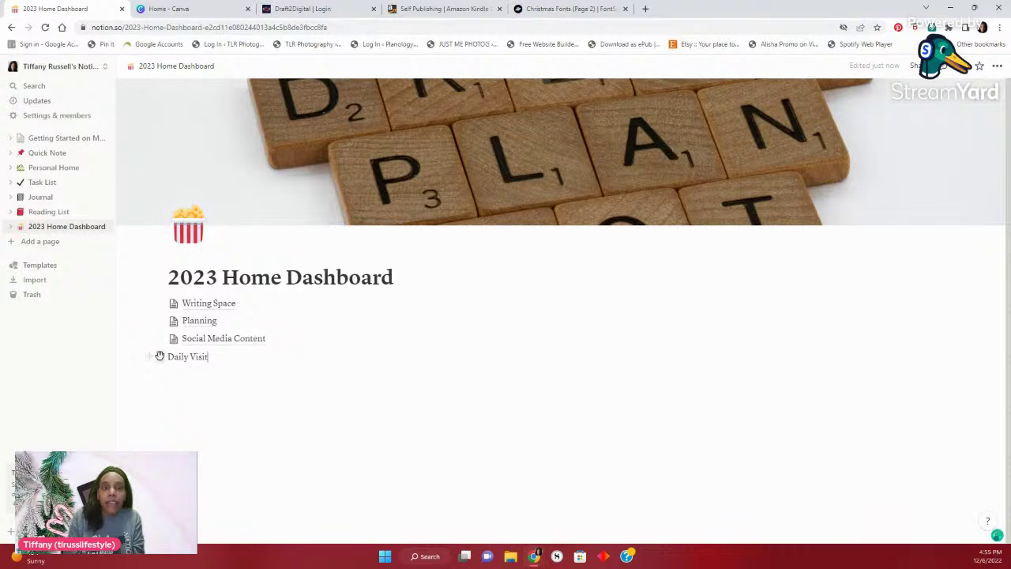
click(160, 356)
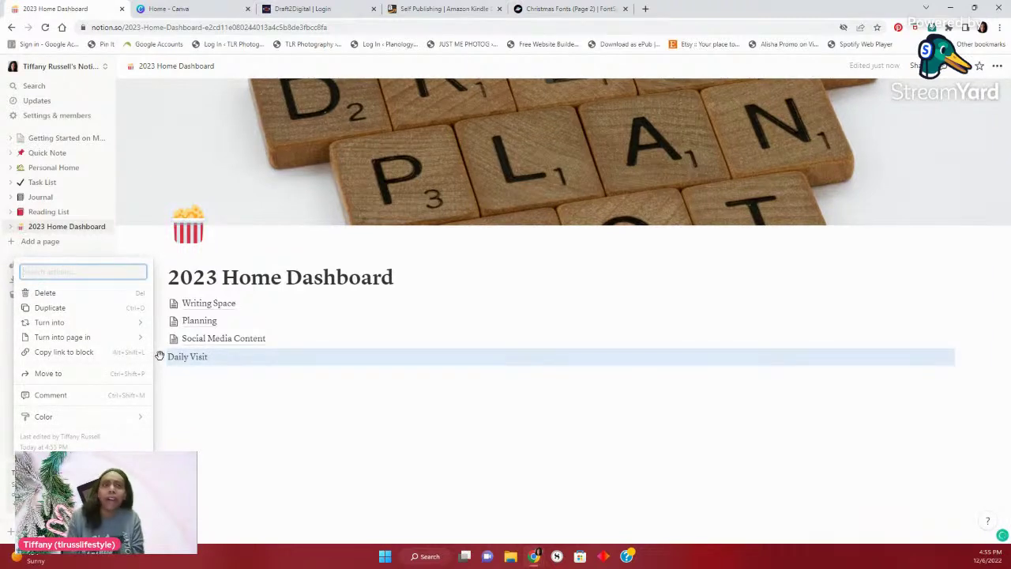
mouse_move(129, 322)
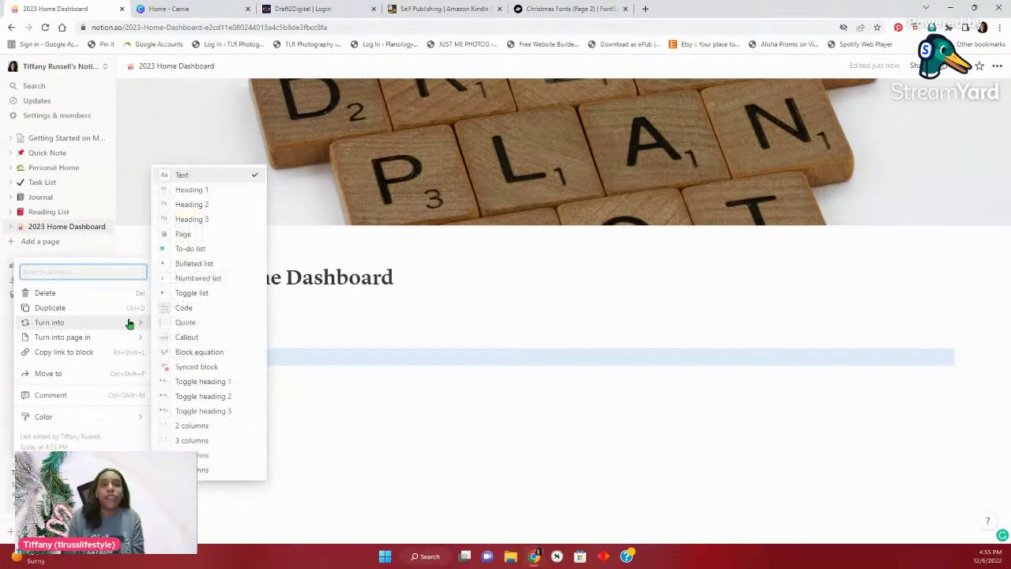
click(207, 205)
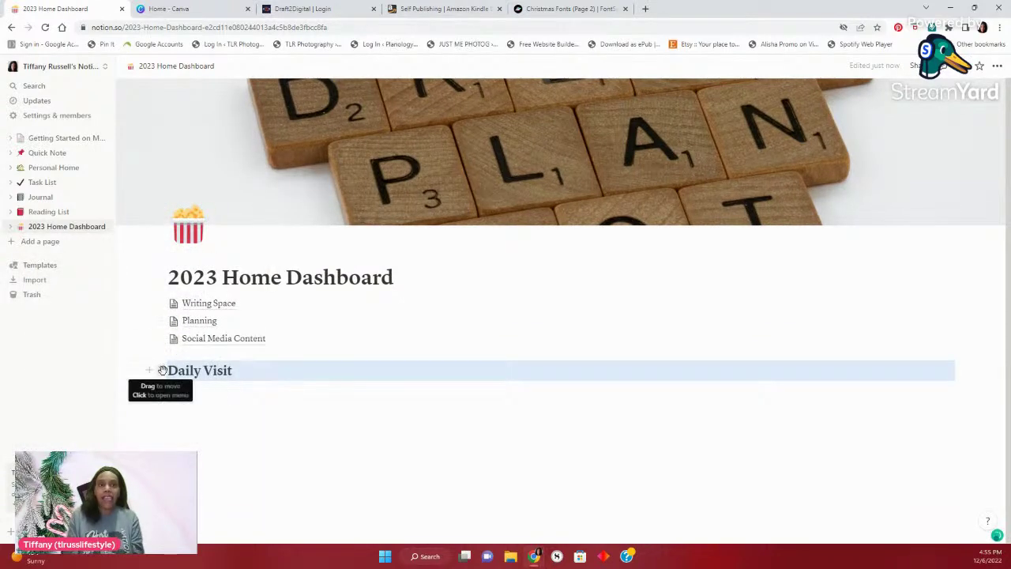
drag(162, 371, 167, 293)
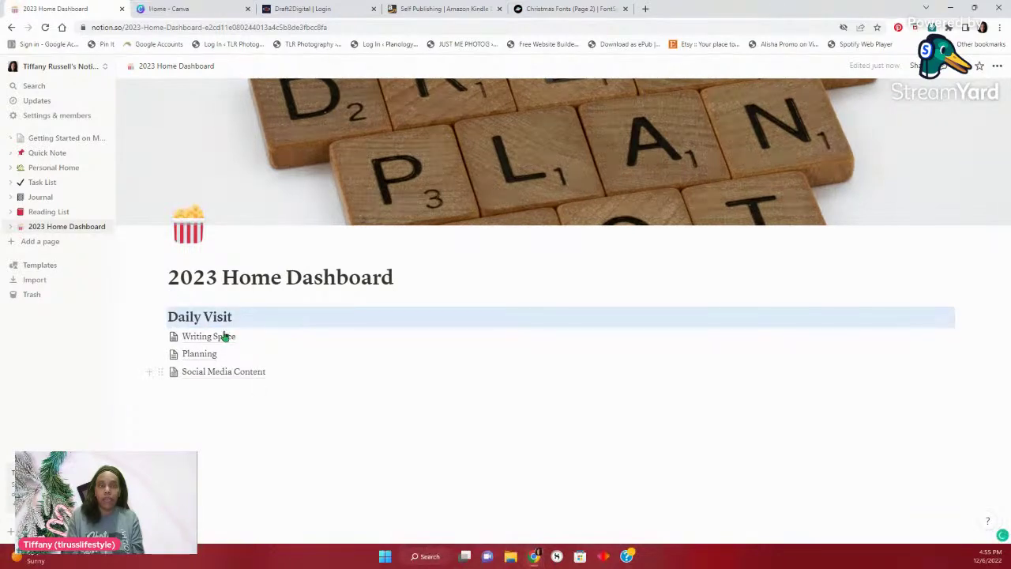
click(268, 426)
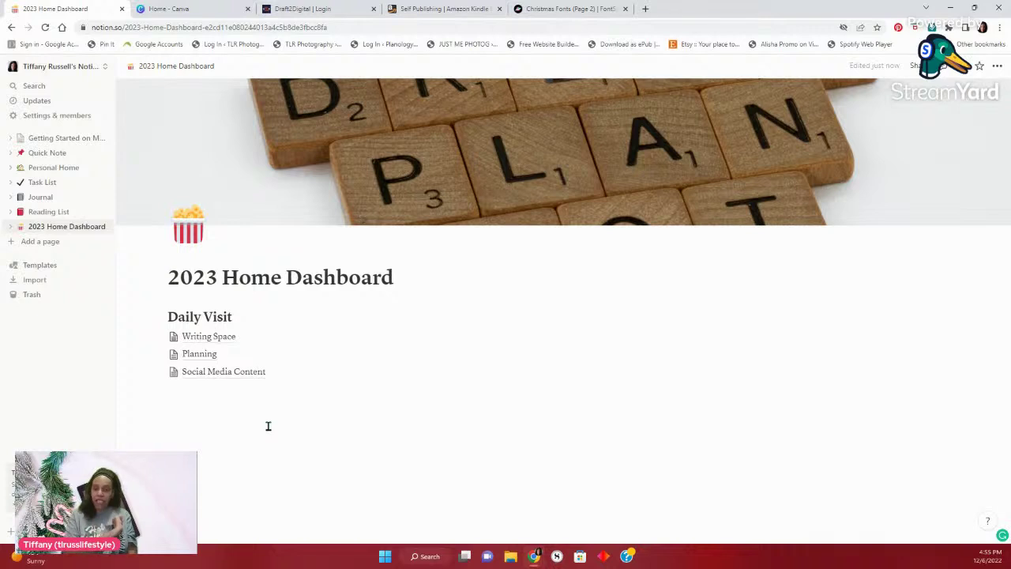
Insert an inline database below the Social Media Content link
click(169, 401)
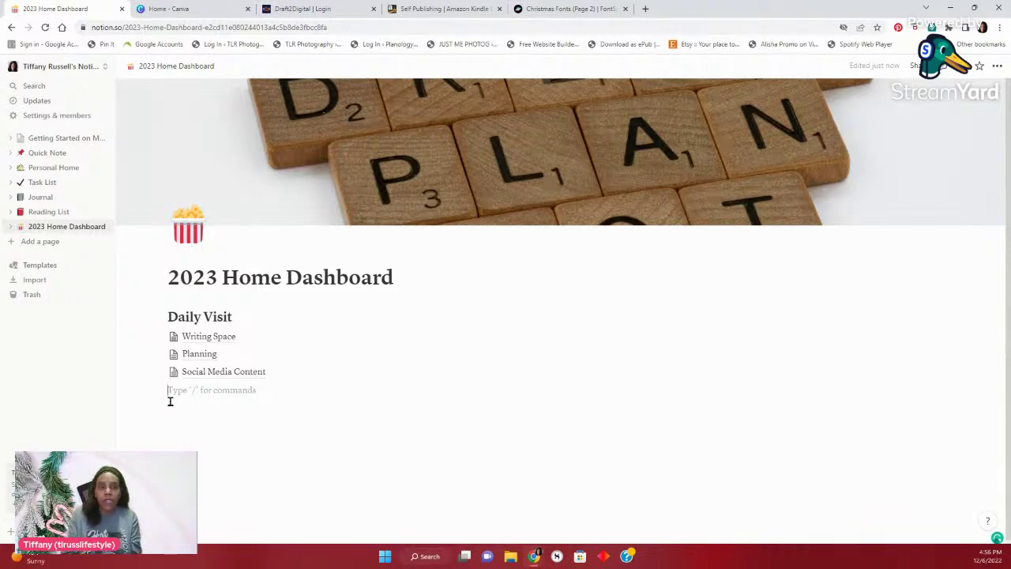
text(/)
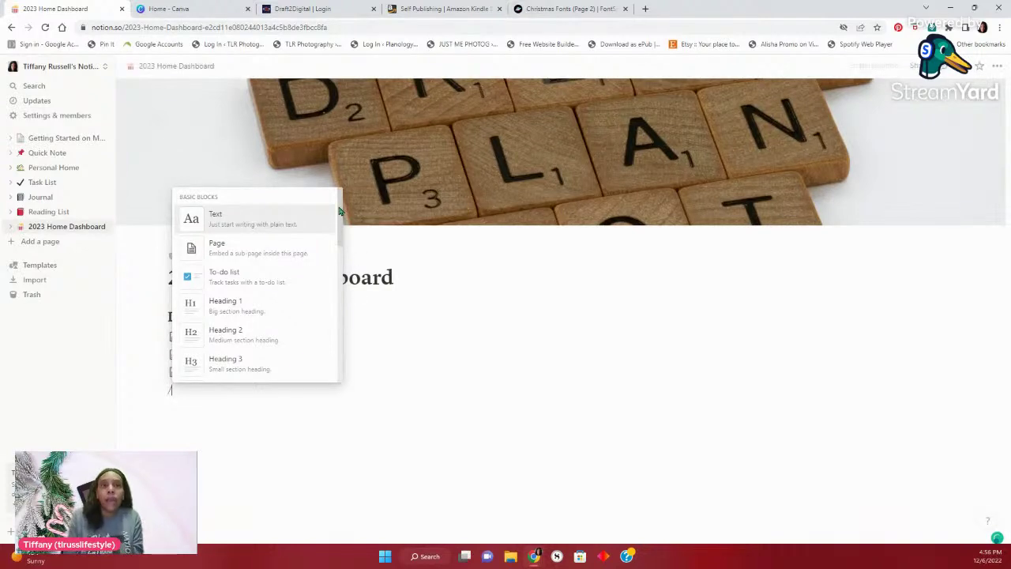
scroll(340, 211, down, 1)
scroll(341, 235, down, 2)
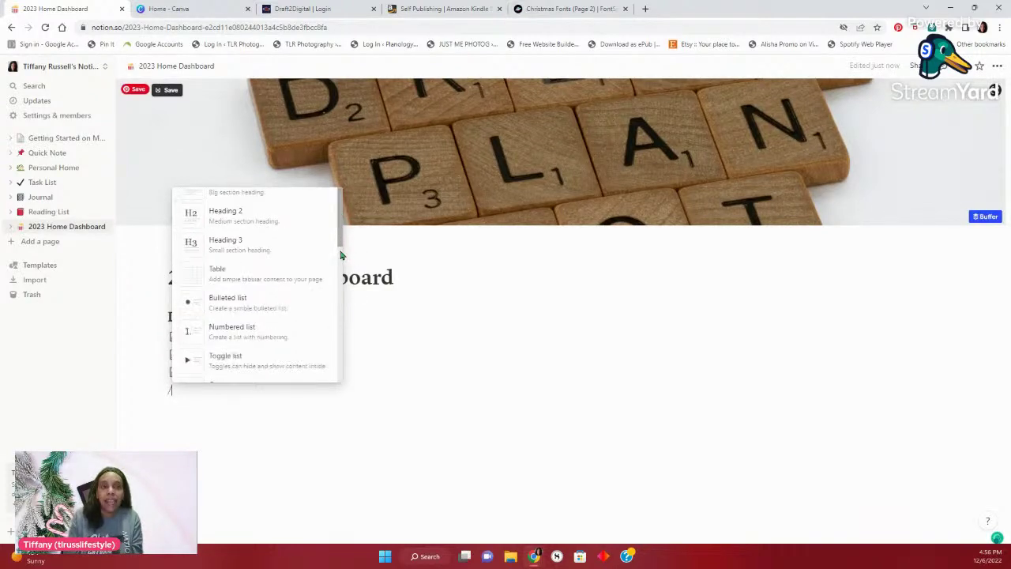
scroll(338, 274, down, 2)
scroll(341, 296, down, 4)
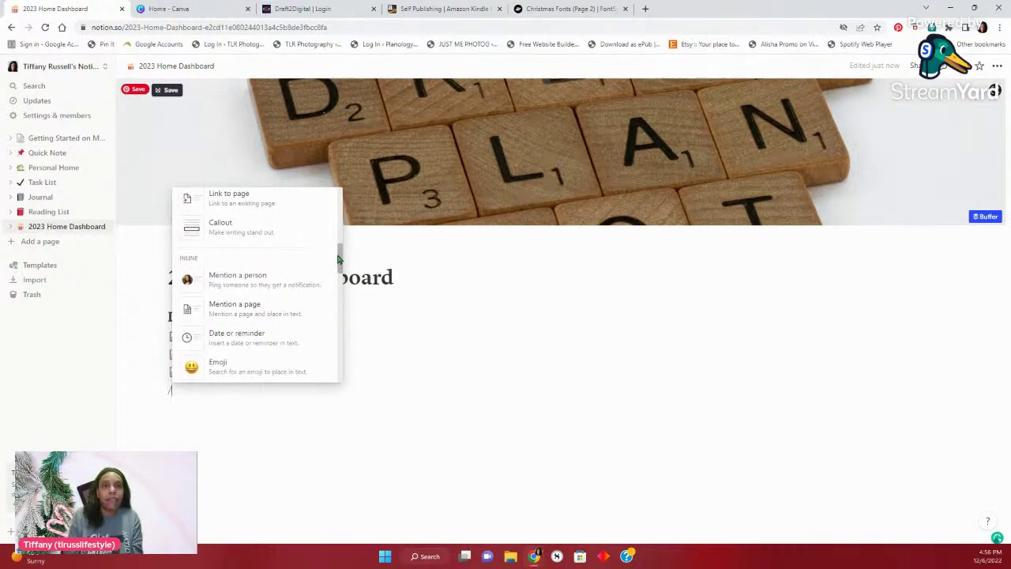
drag(341, 261, 344, 302)
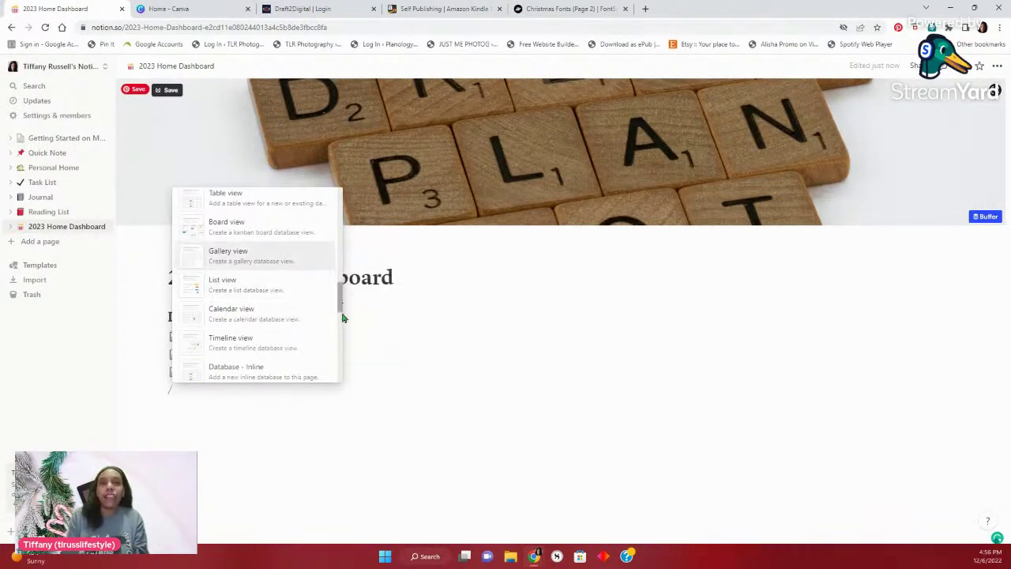
drag(340, 300, 340, 318)
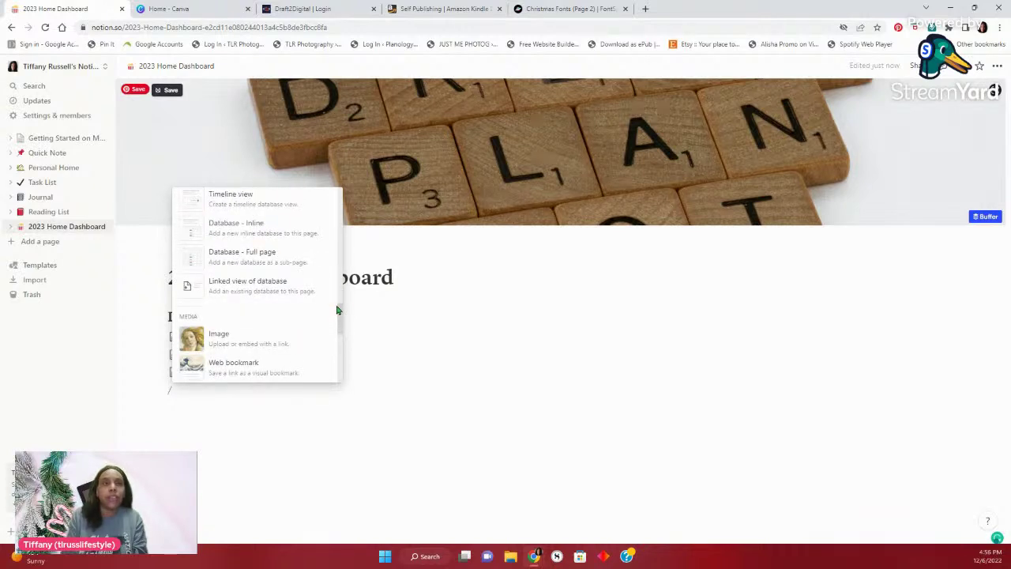
drag(339, 318, 341, 305)
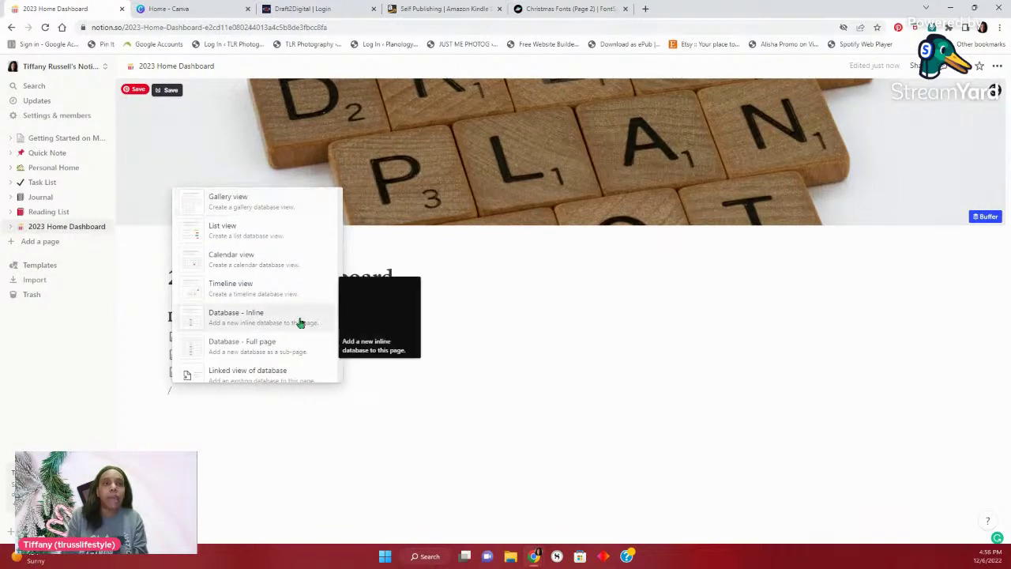
click(230, 316)
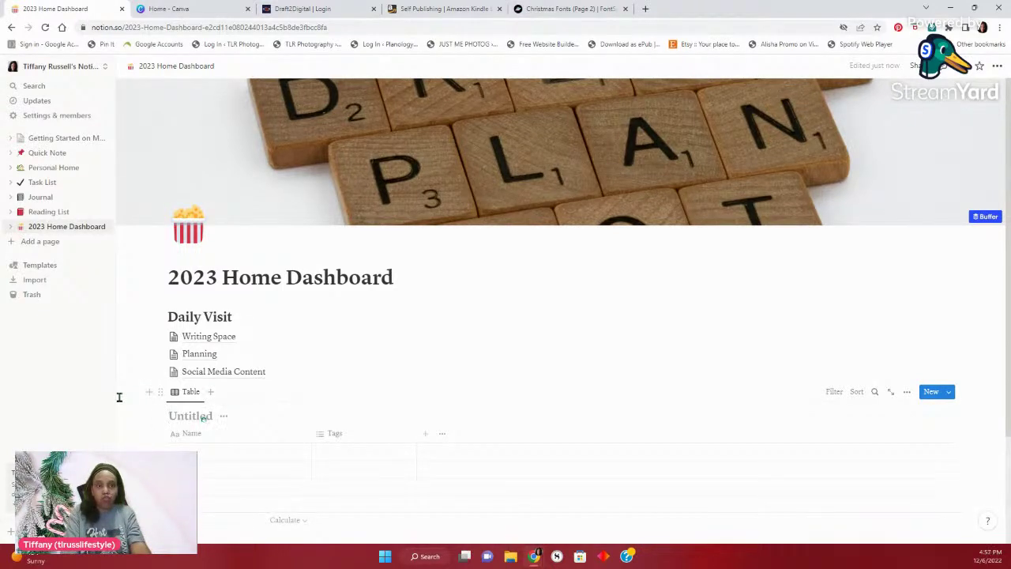
Title the new inline database "Writing Plans 2023"
text(Write)
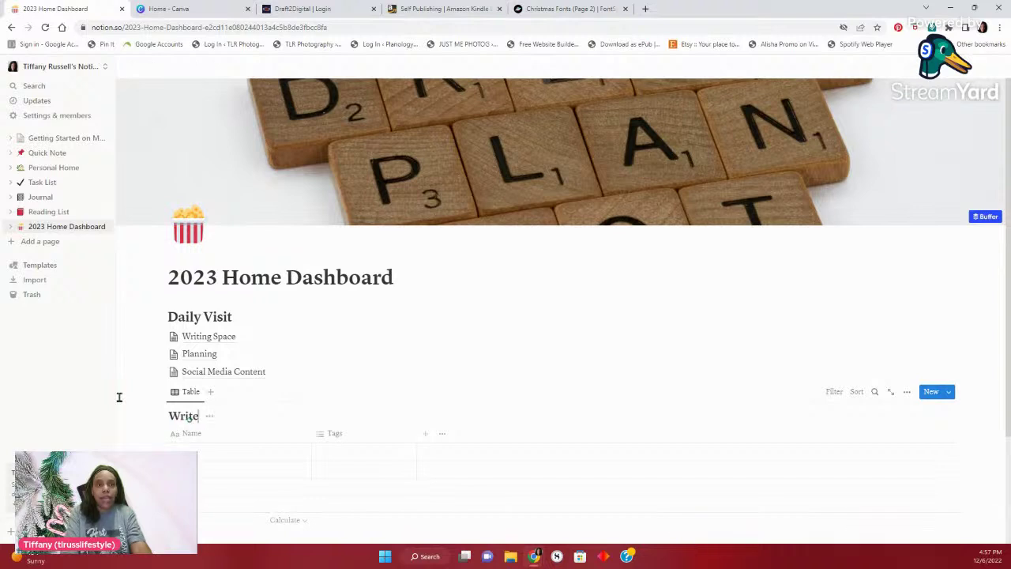
key(BackSpace)
text(ing Plan)
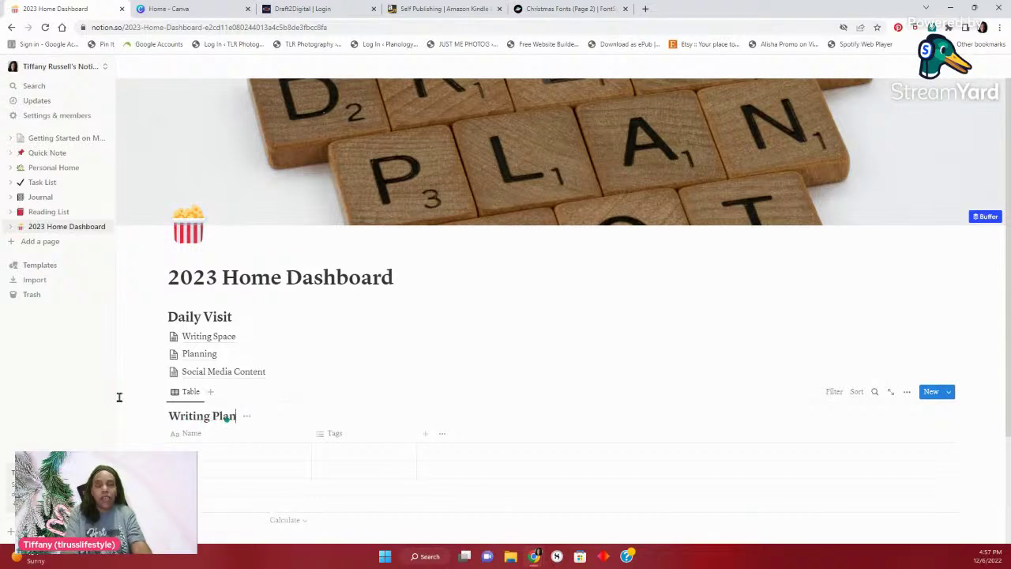
text(s 2023)
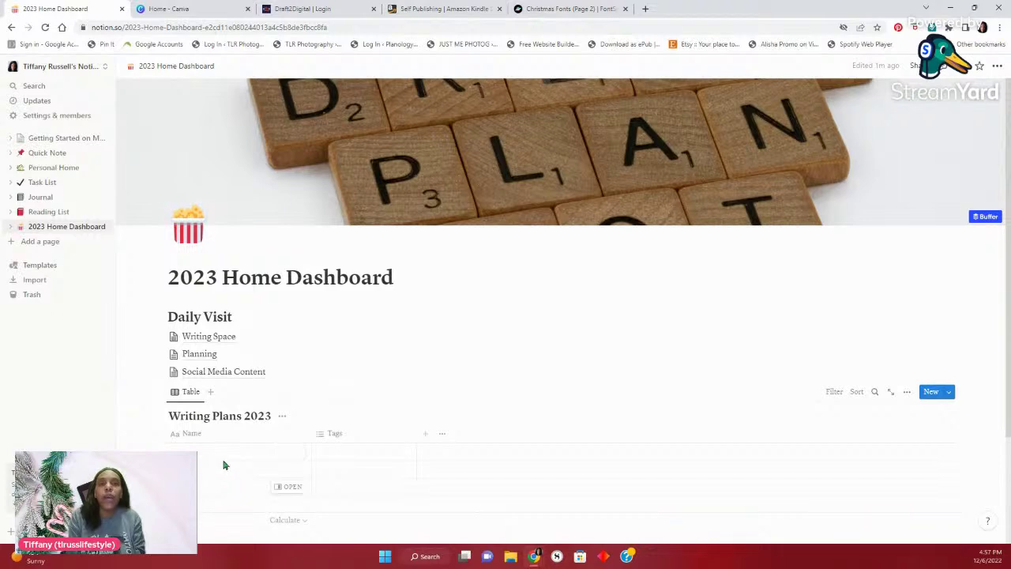
Add a Calendar view to the Writing Plans 2023 database and close its view options
click(212, 394)
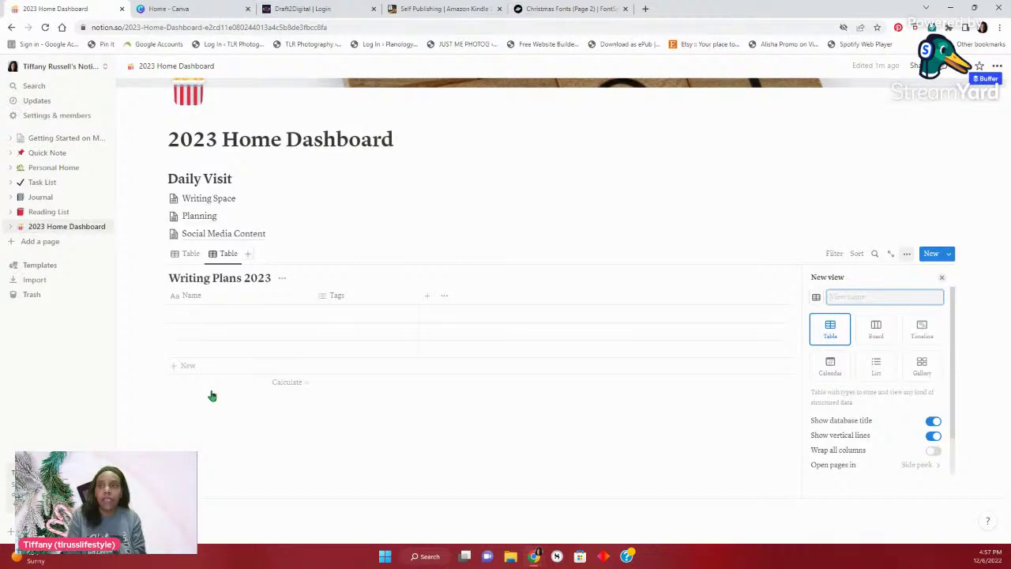
click(829, 367)
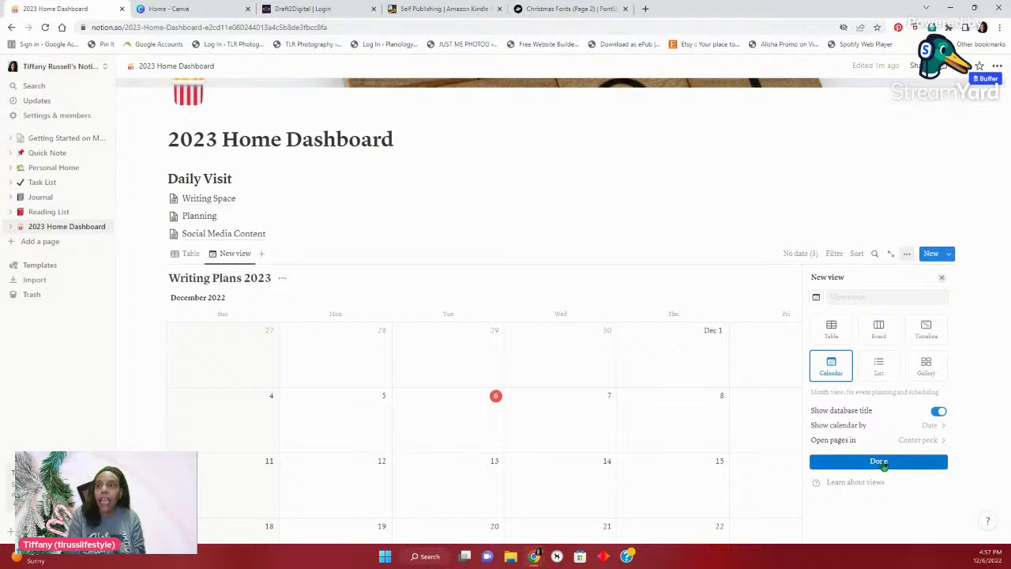
click(877, 461)
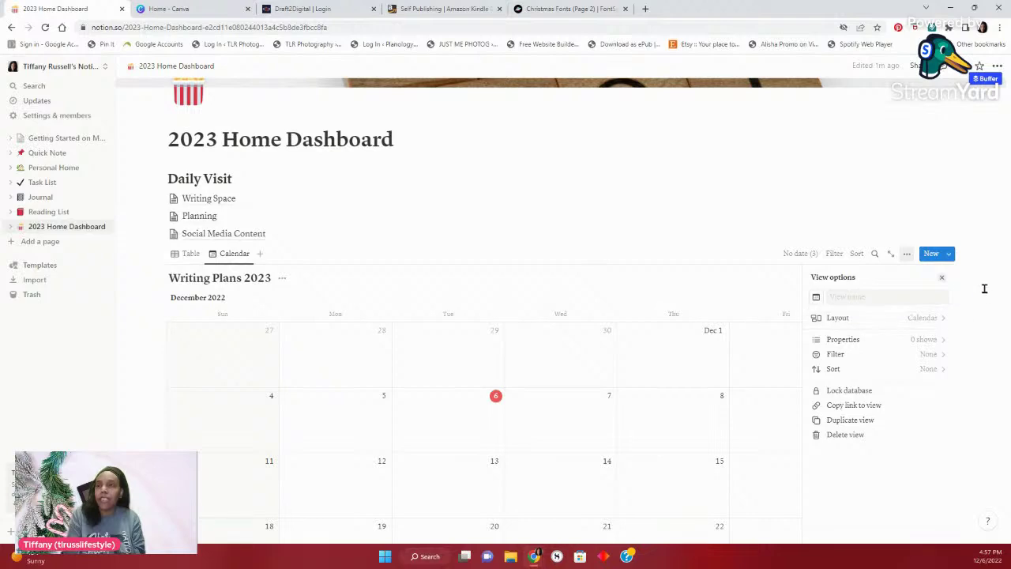
click(942, 282)
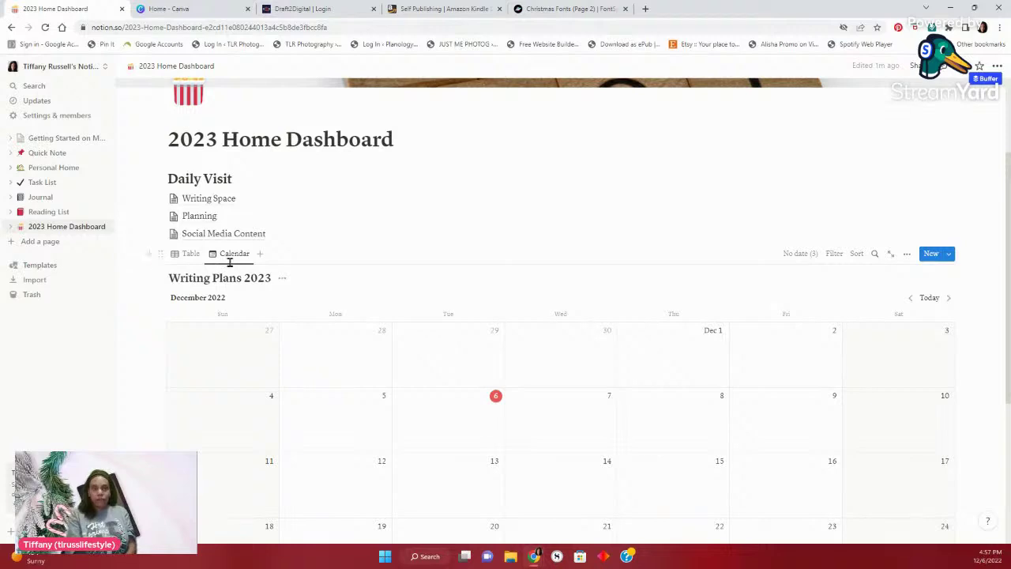
Switch the Writing Plans 2023 database to its Table view and rename the Name column to "Event"
click(190, 258)
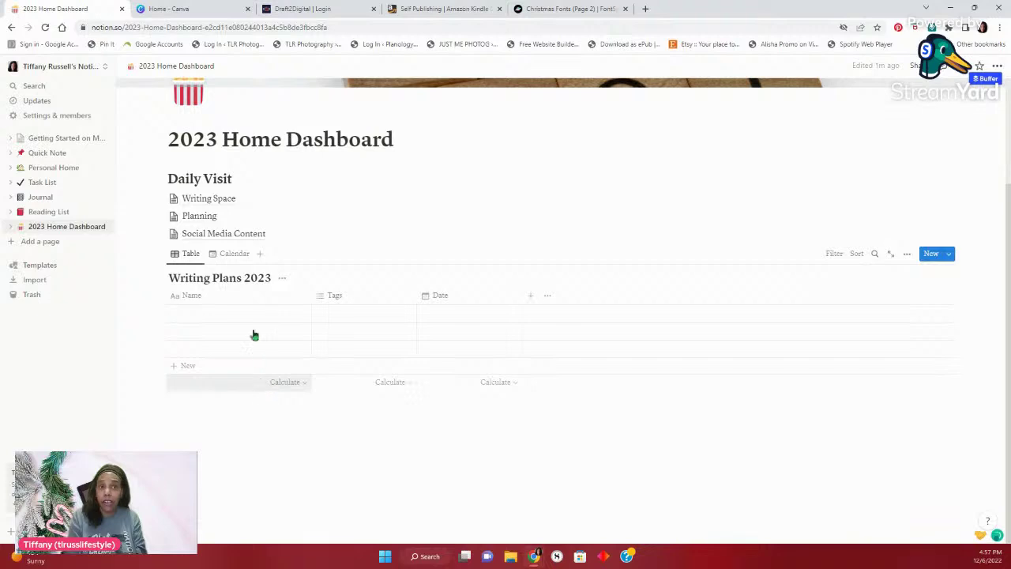
click(194, 298)
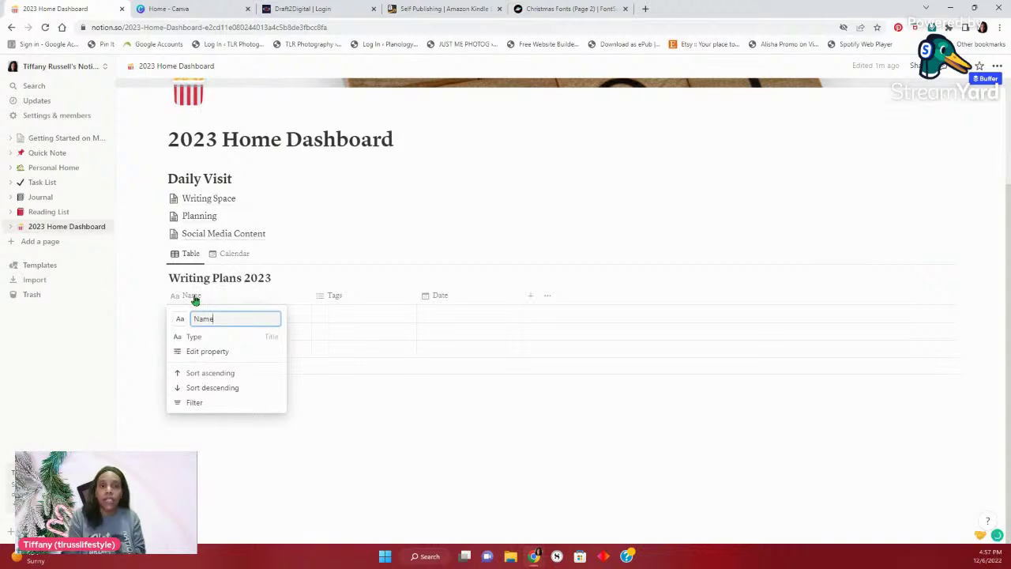
key(BackSpace)
key(BackSpace)
key(BackSpace)
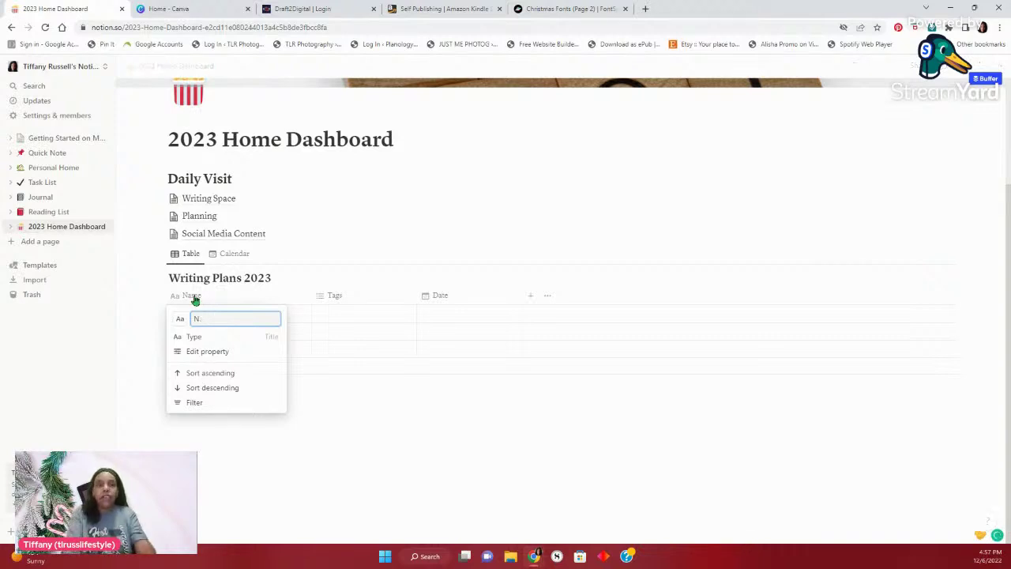
key(BackSpace)
text(Ev)
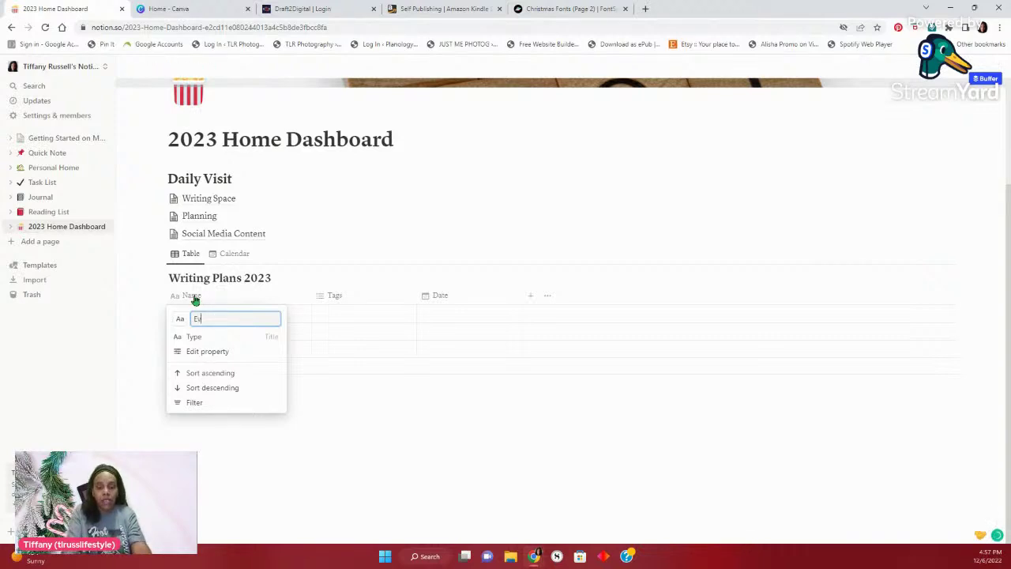
text(ent)
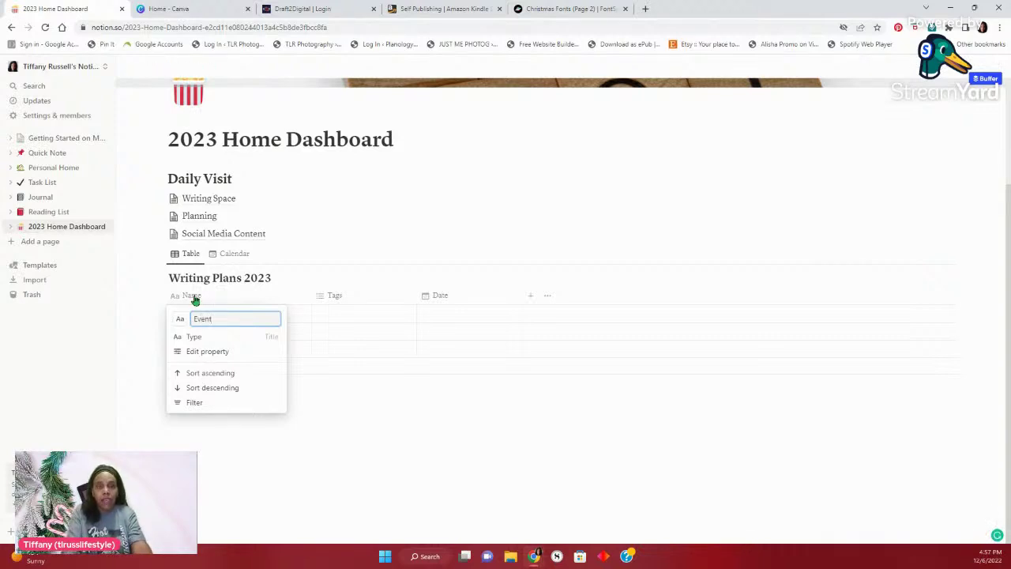
click(337, 409)
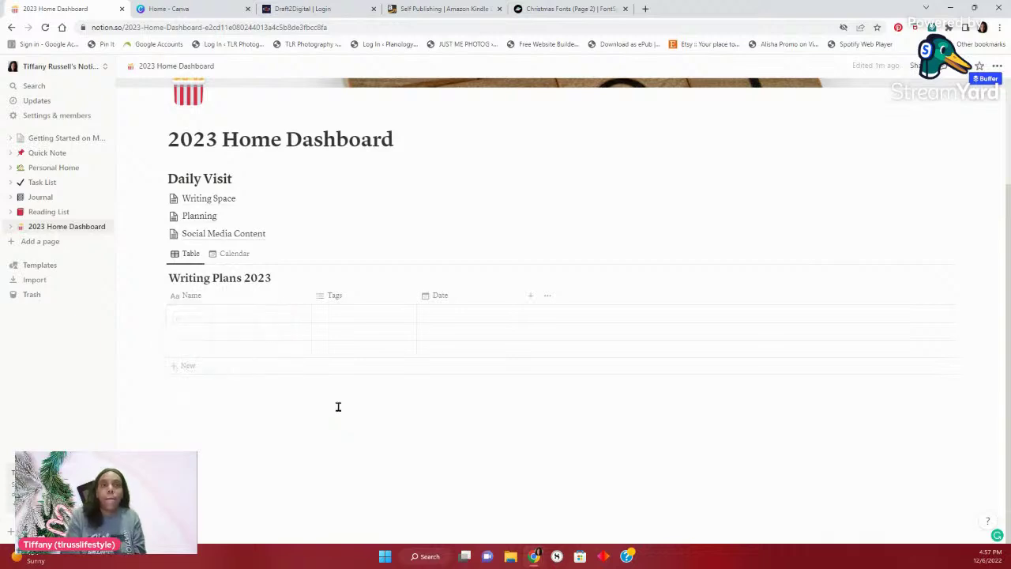
click(188, 296)
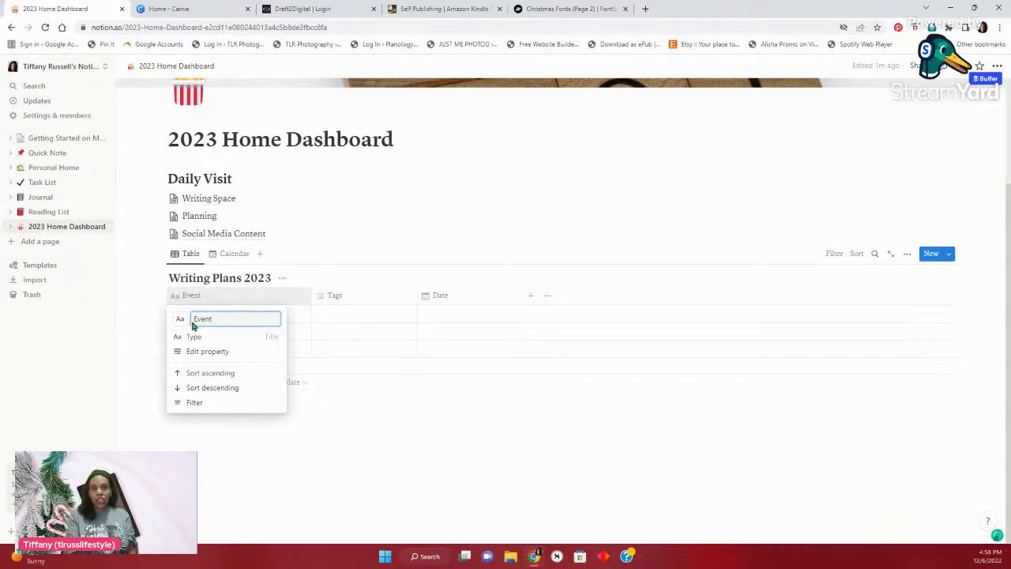
click(241, 297)
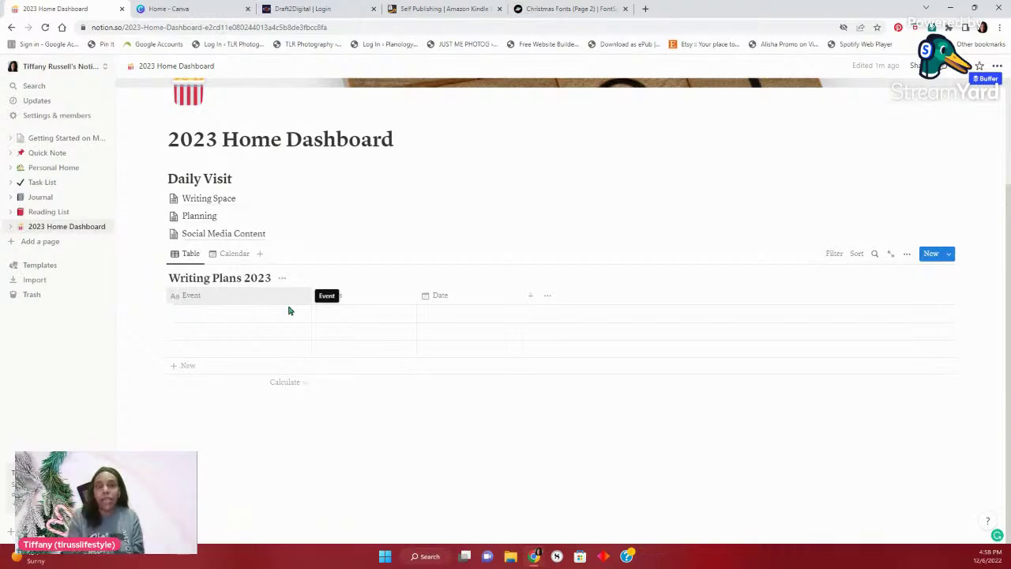
Move the Date column in front of the Tags column and narrow it slightly
drag(441, 301, 338, 304)
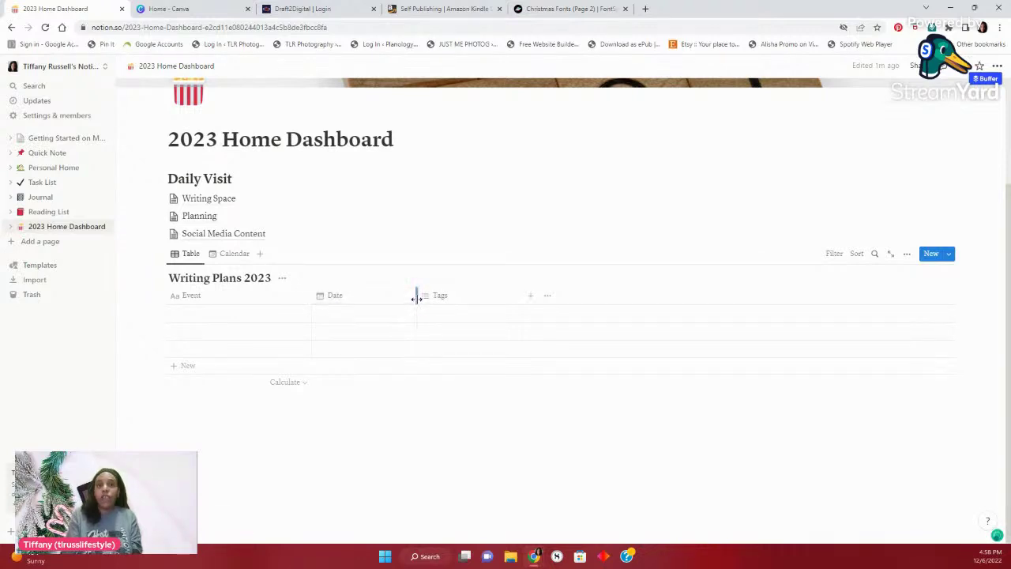
mouse_move(417, 298)
mouse_down()
mouse_move(368, 294)
mouse_move(417, 294)
mouse_move(329, 307)
mouse_move(402, 293)
mouse_up()
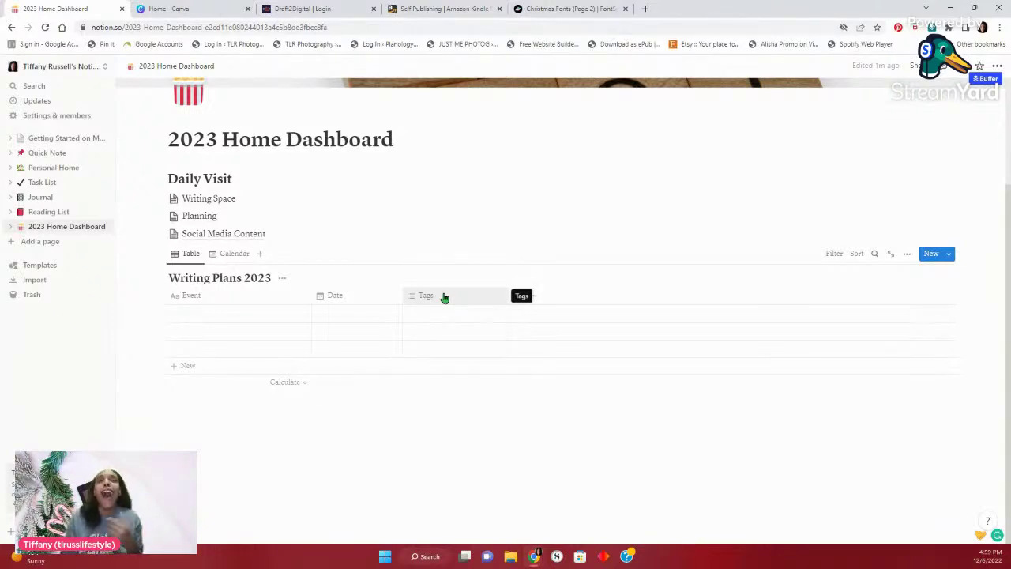
Create the tag options "Livestream", "Vlogs", "Authortuber Reacts" and "Shorts" in the first row's Tags cell
click(422, 315)
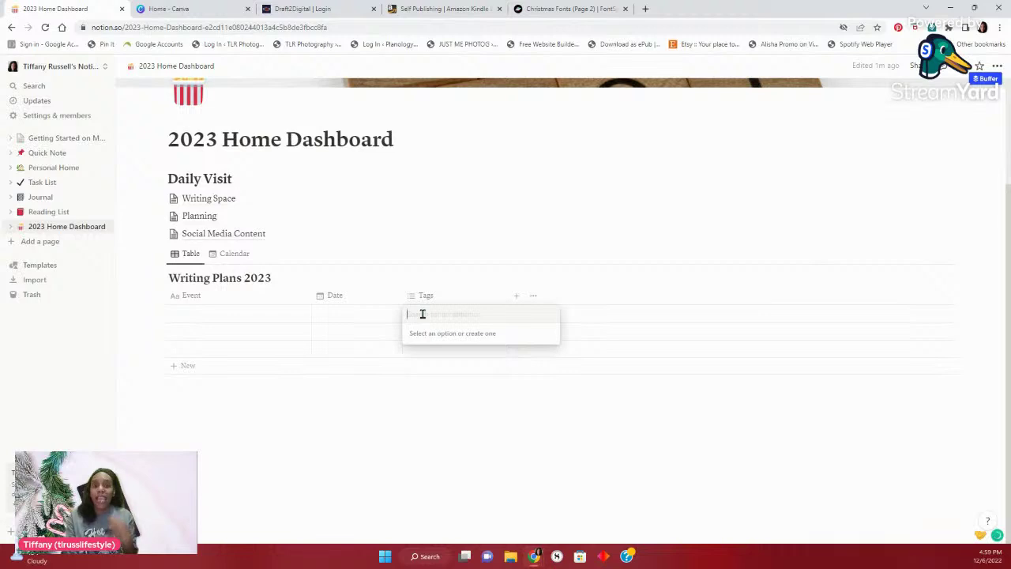
text(Livestream)
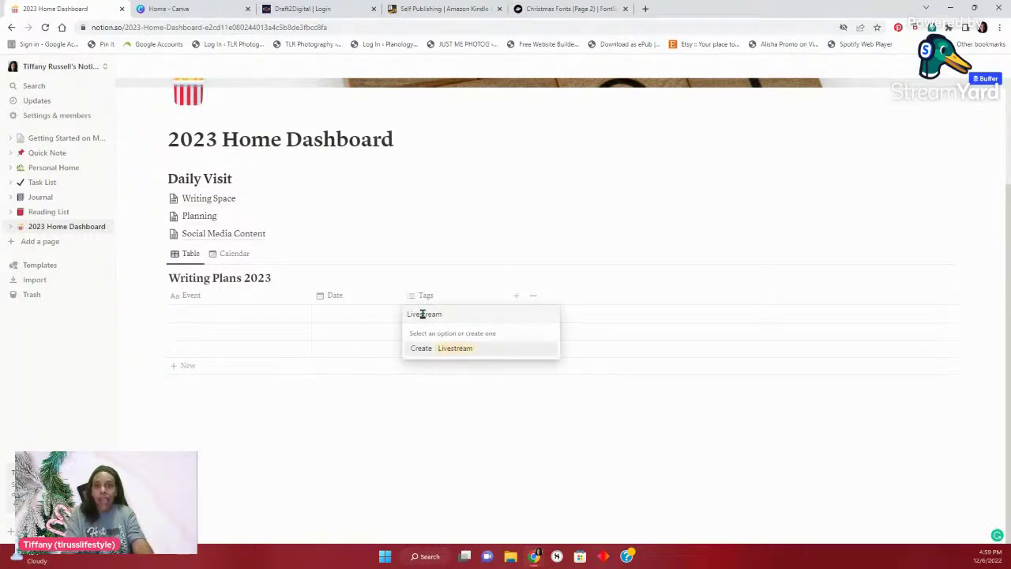
key(Return)
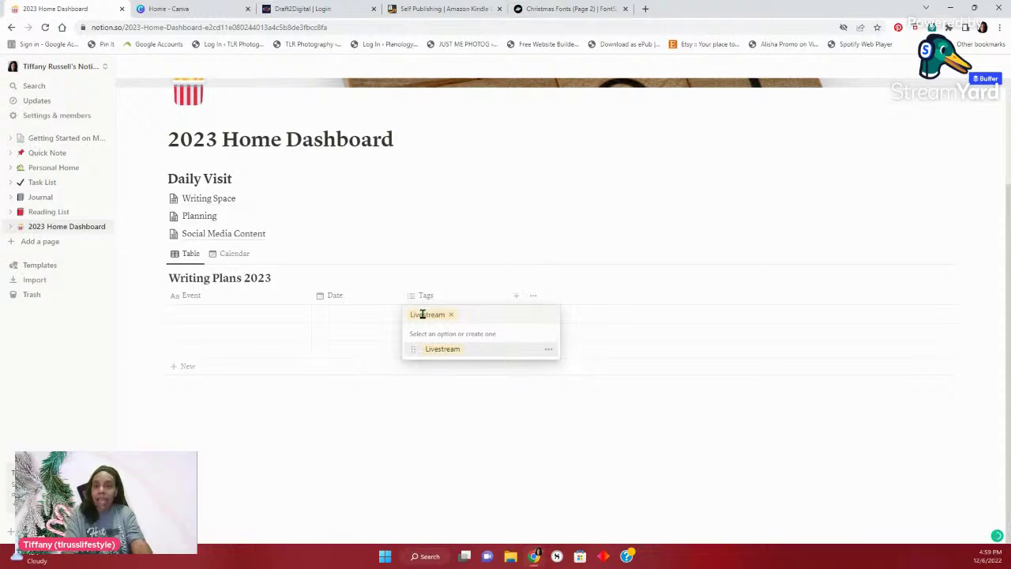
text(Vlogs)
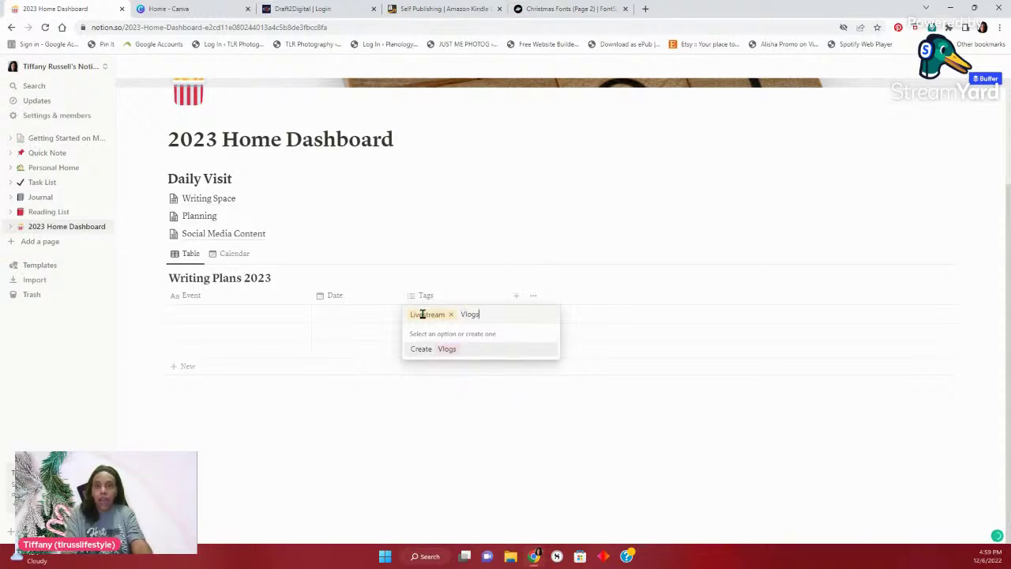
key(Return)
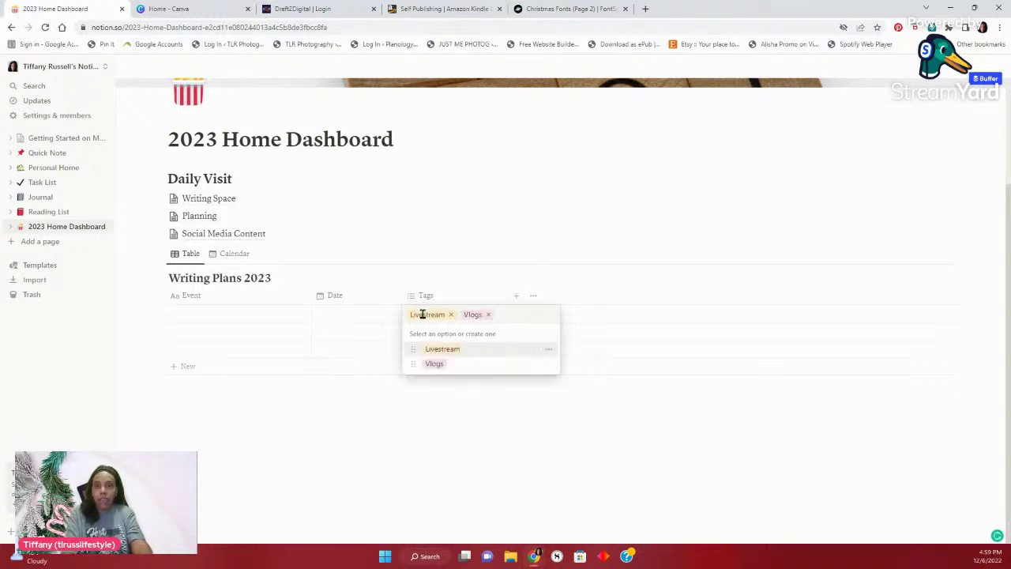
text(Authortube)
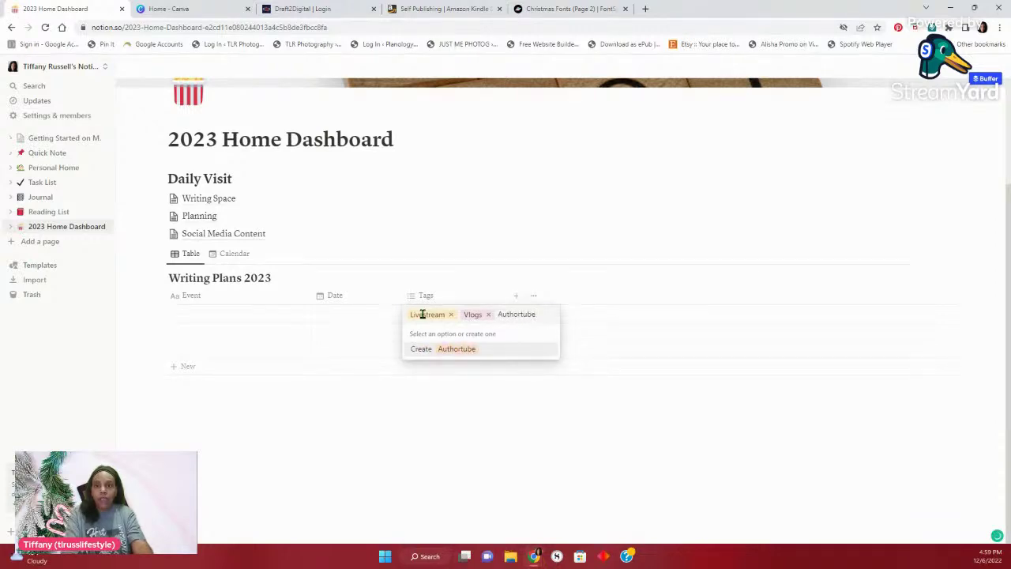
text(r Reacts)
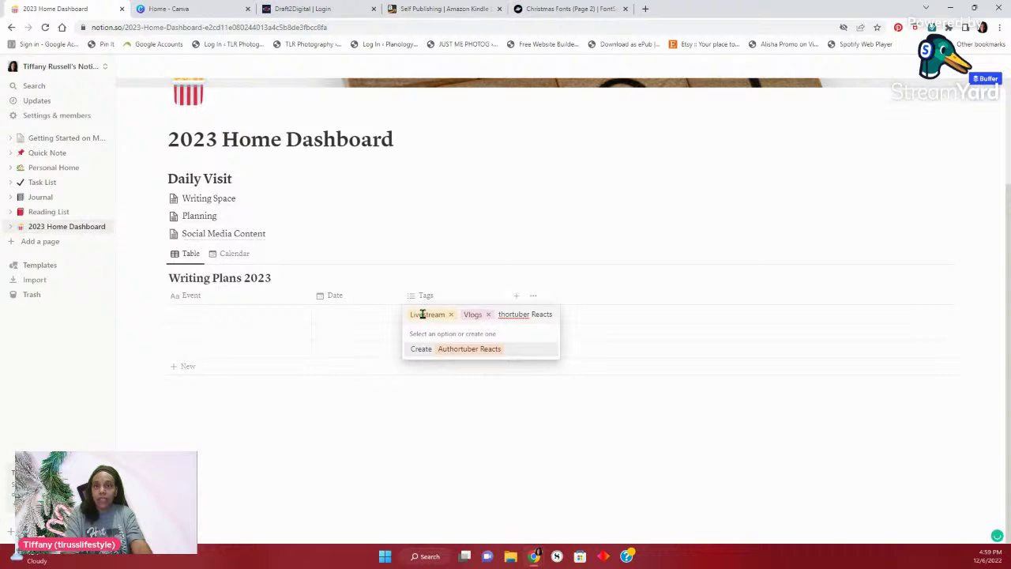
key(Return)
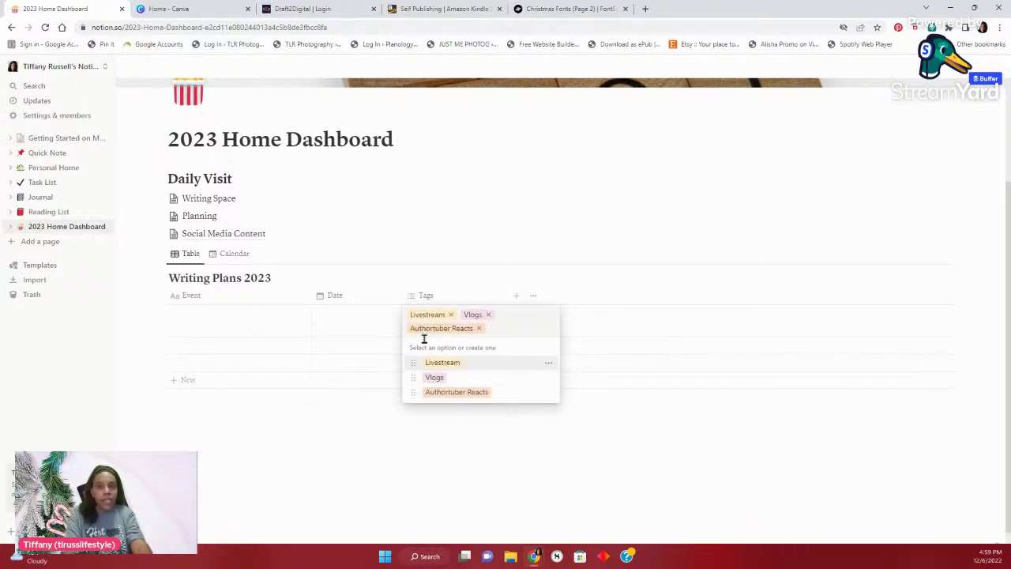
text(Shorts)
key(Return)
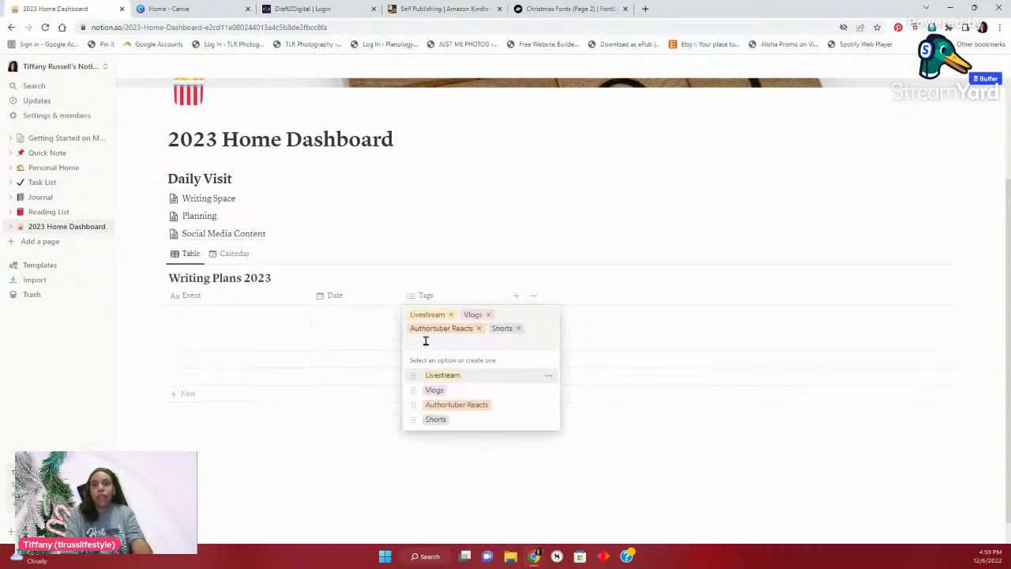
Clear all four tags from the first row's Tags cell without deleting the tag options
click(551, 377)
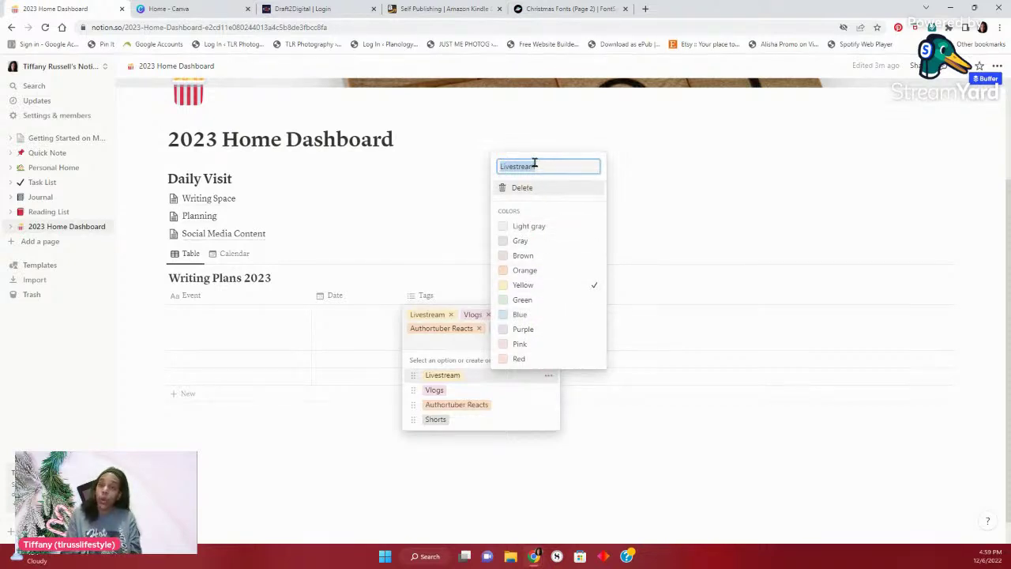
click(660, 187)
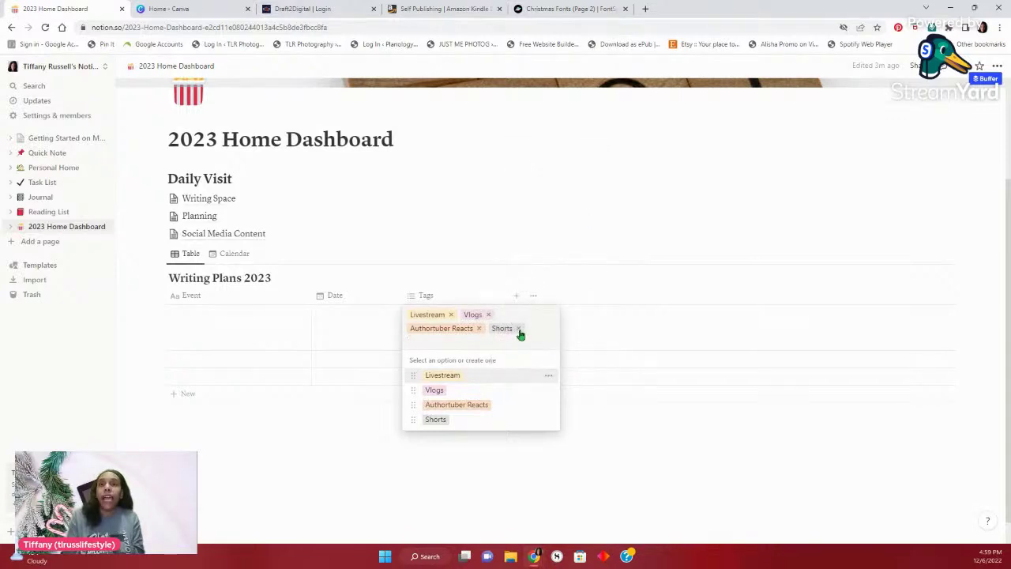
click(520, 331)
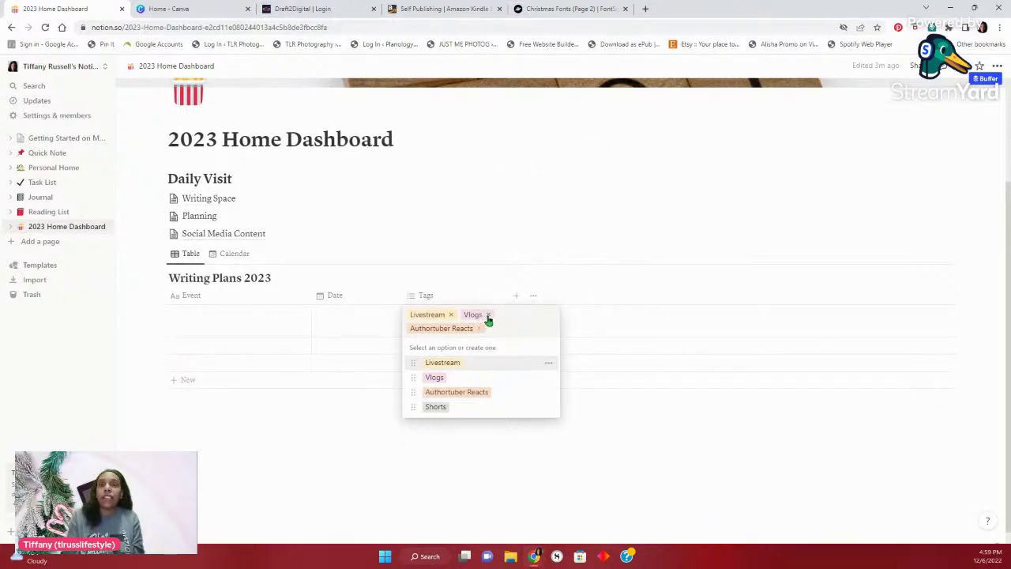
click(479, 329)
click(488, 315)
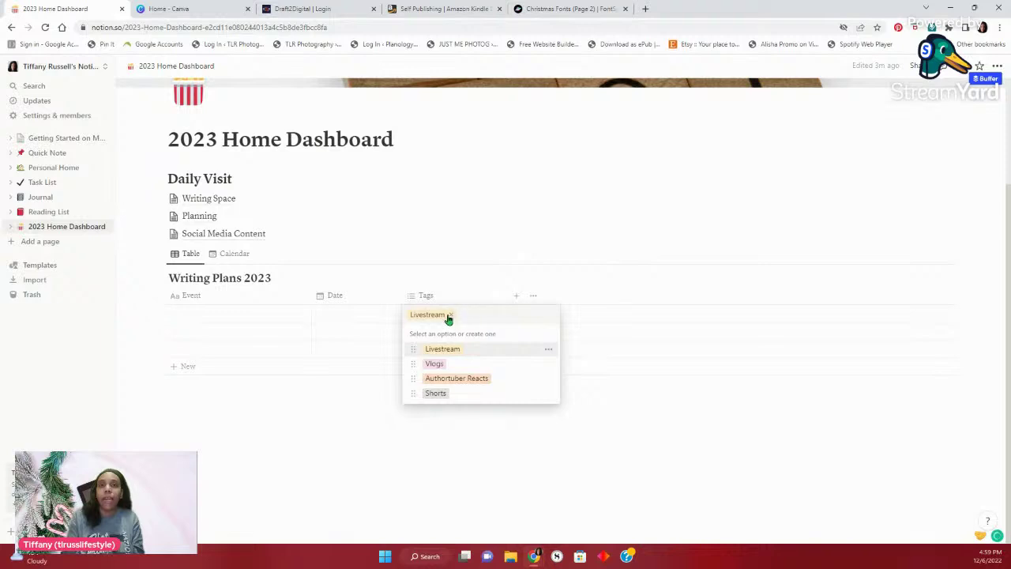
click(448, 315)
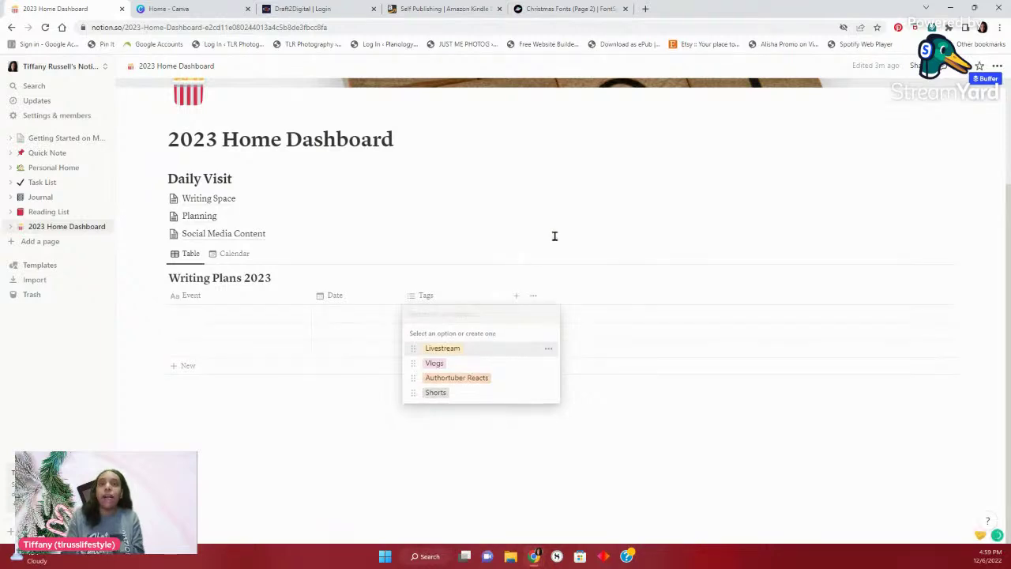
key(Escape)
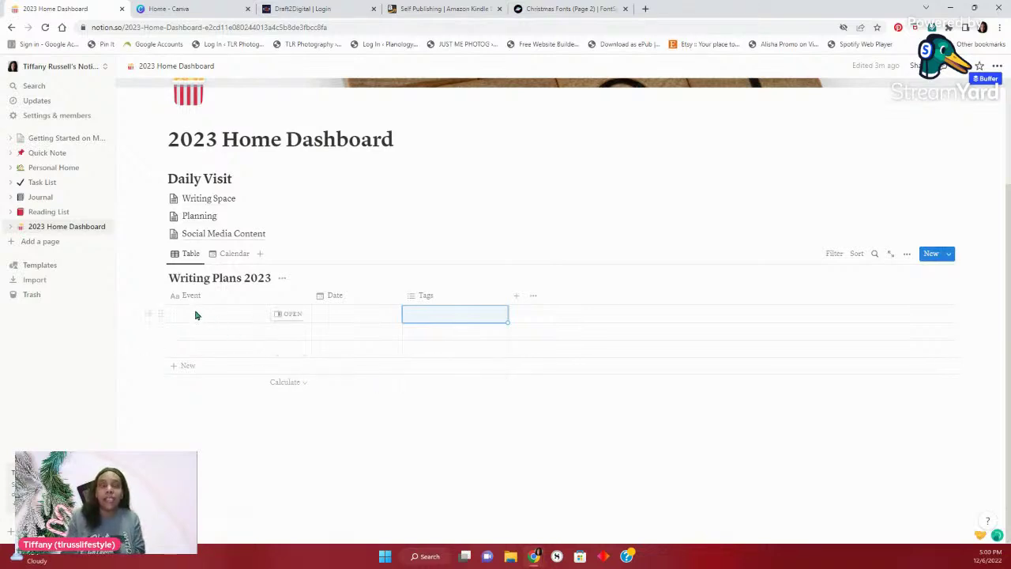
Enter the event "New Video Weekly" in the first row and set its date to December 13, 2022
click(196, 315)
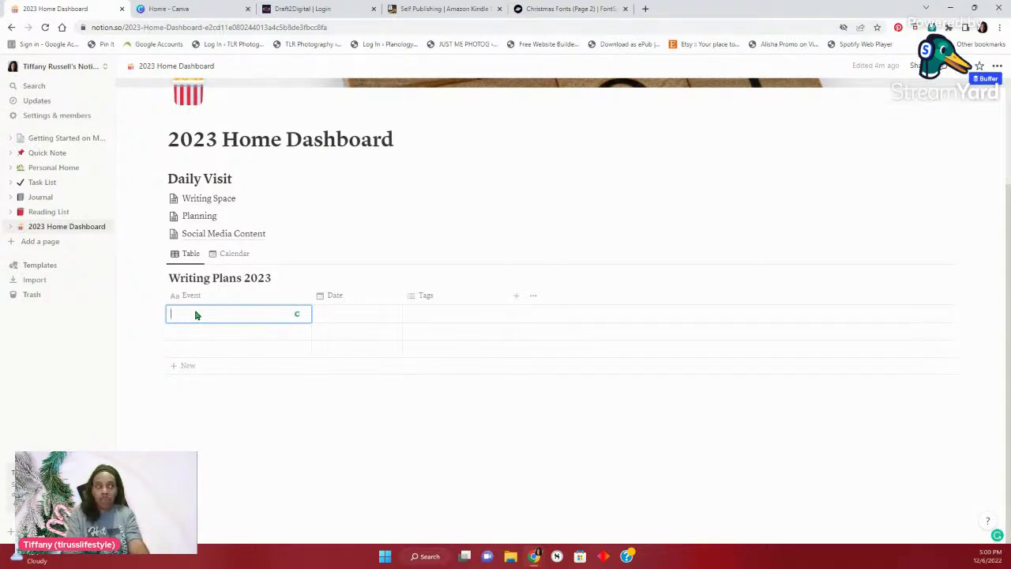
text(New)
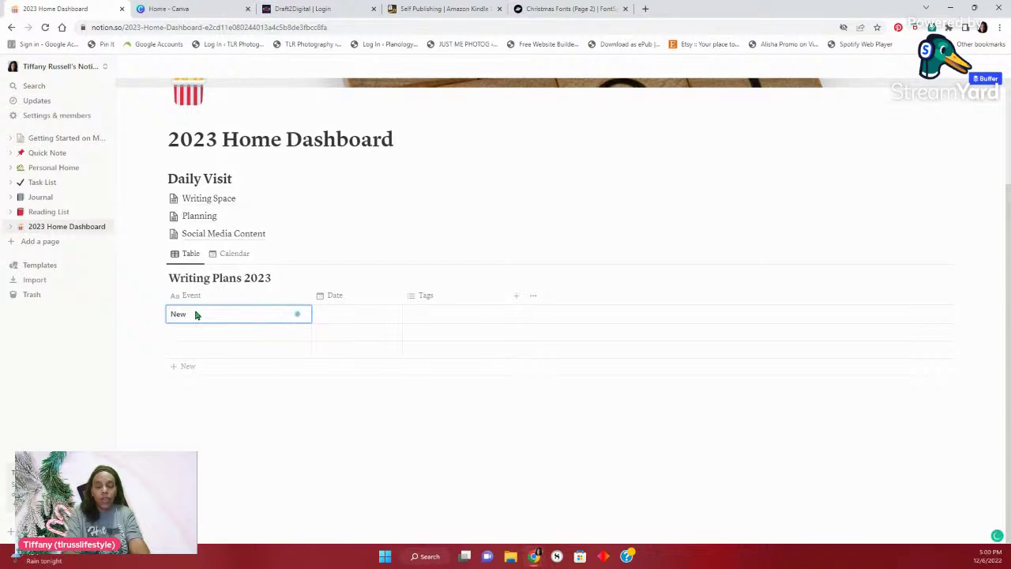
text( Vis)
text(eo Weekly)
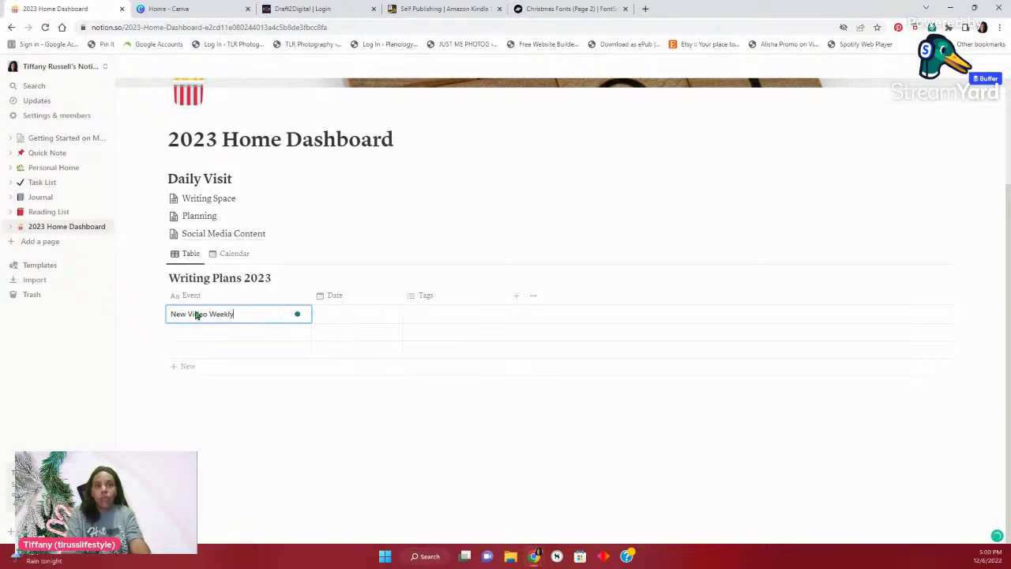
click(338, 312)
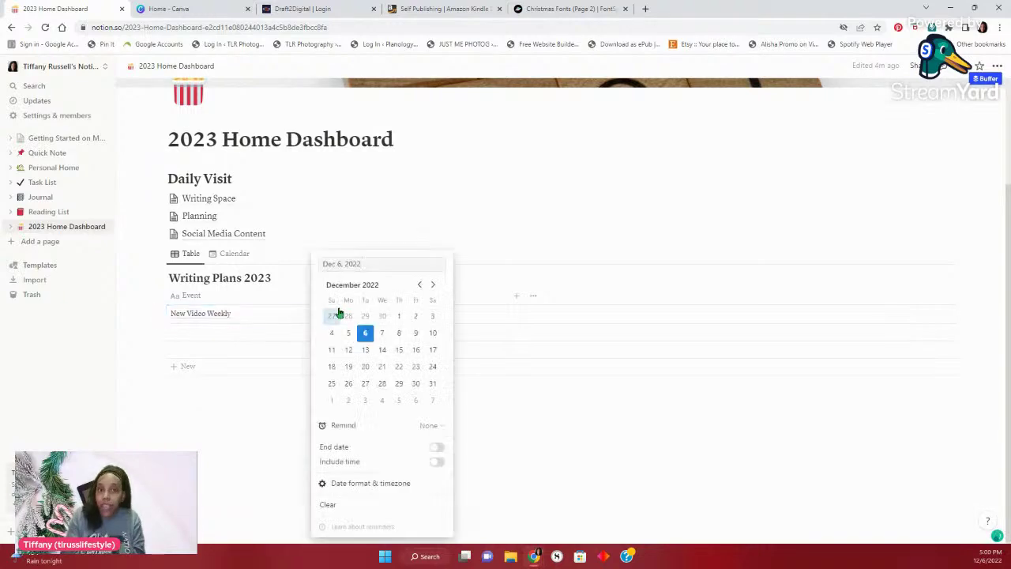
click(365, 350)
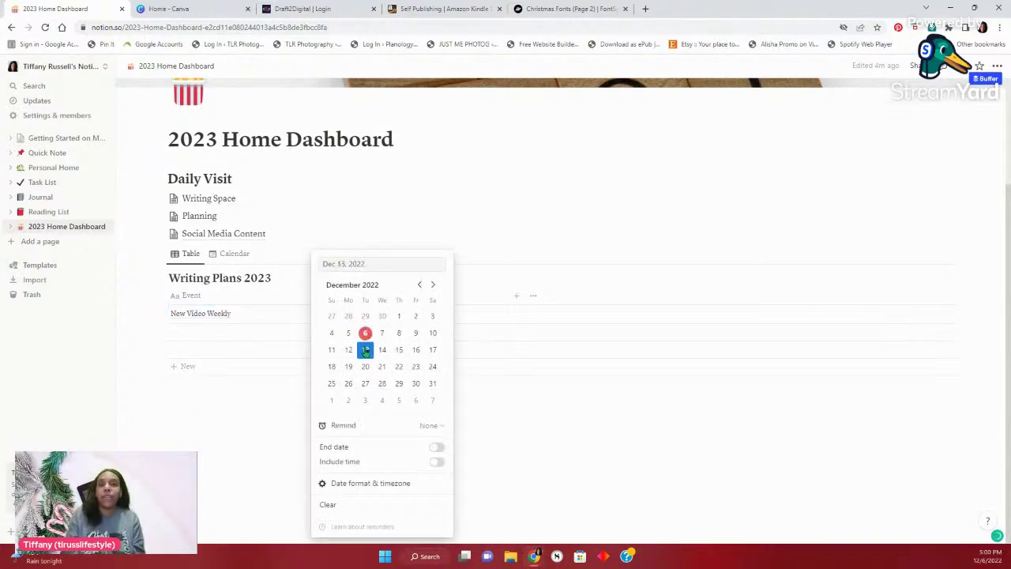
click(485, 402)
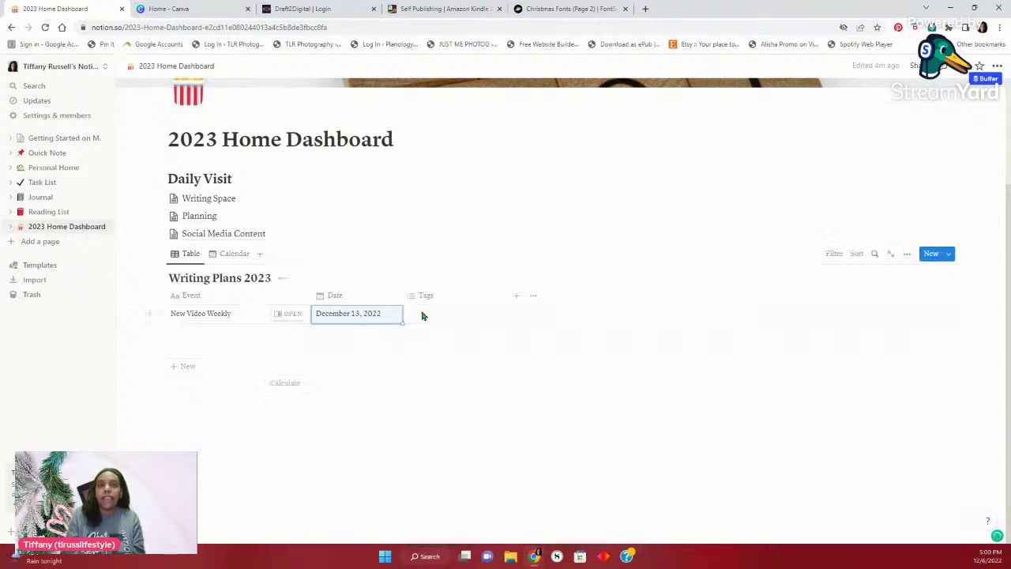
Tag the New Video Weekly event with Vlogs and show the database in its Calendar view
click(422, 312)
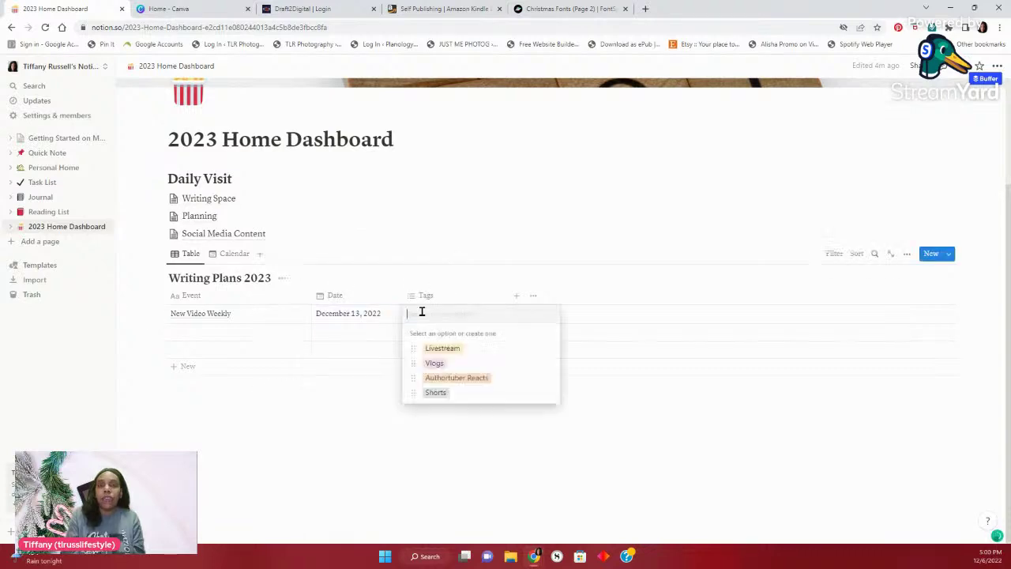
click(434, 364)
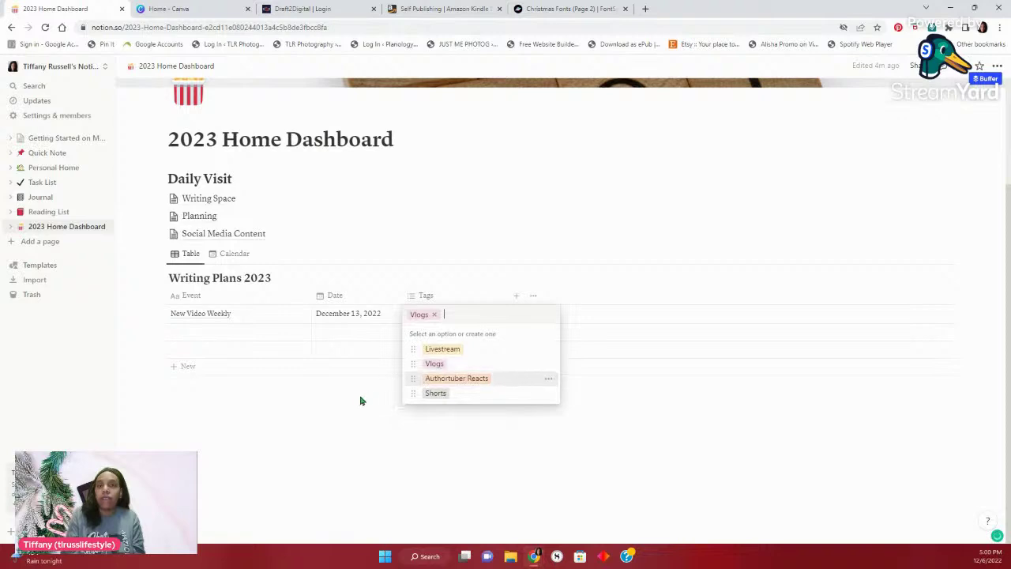
key(Escape)
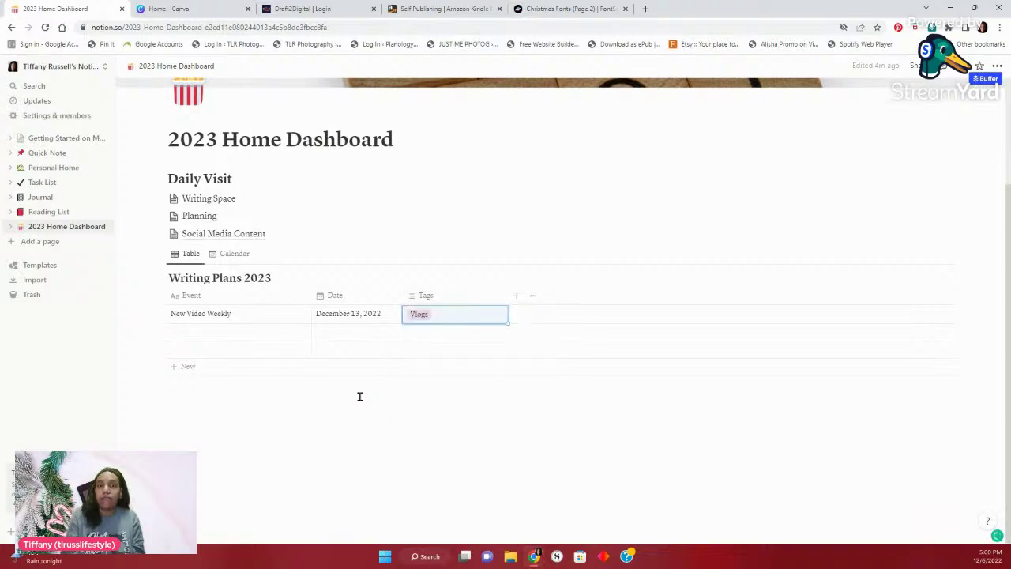
click(236, 256)
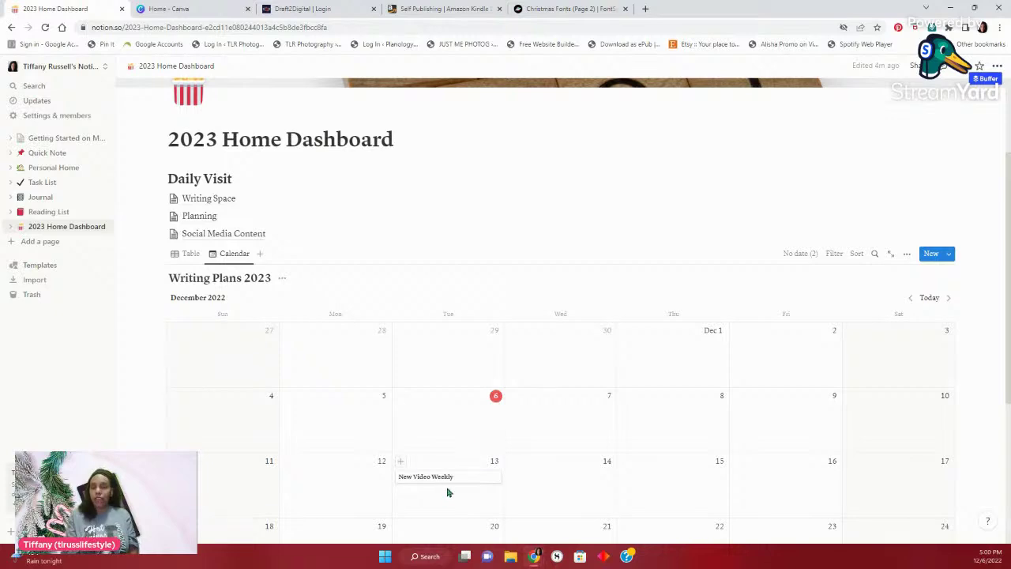
Move the New Video Weekly event to December 14 in the calendar and add an event titled "Book Promotion" on December 5
drag(441, 481, 557, 480)
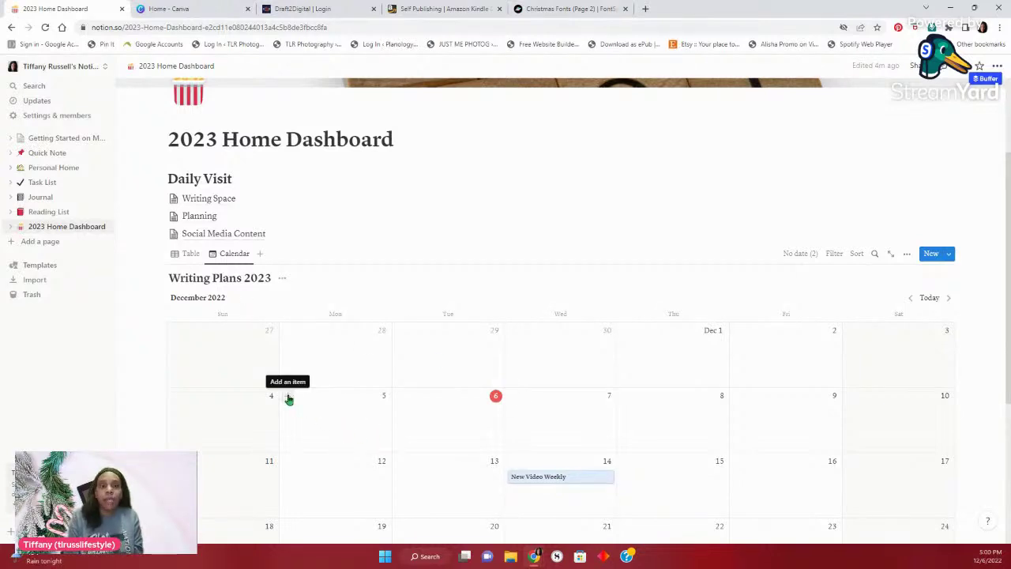
click(288, 399)
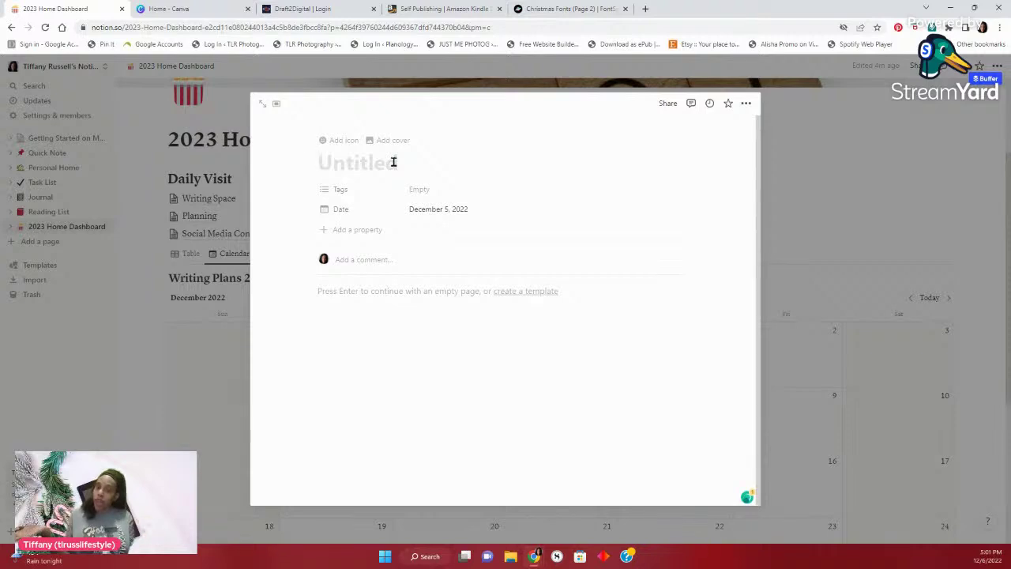
text(Book )
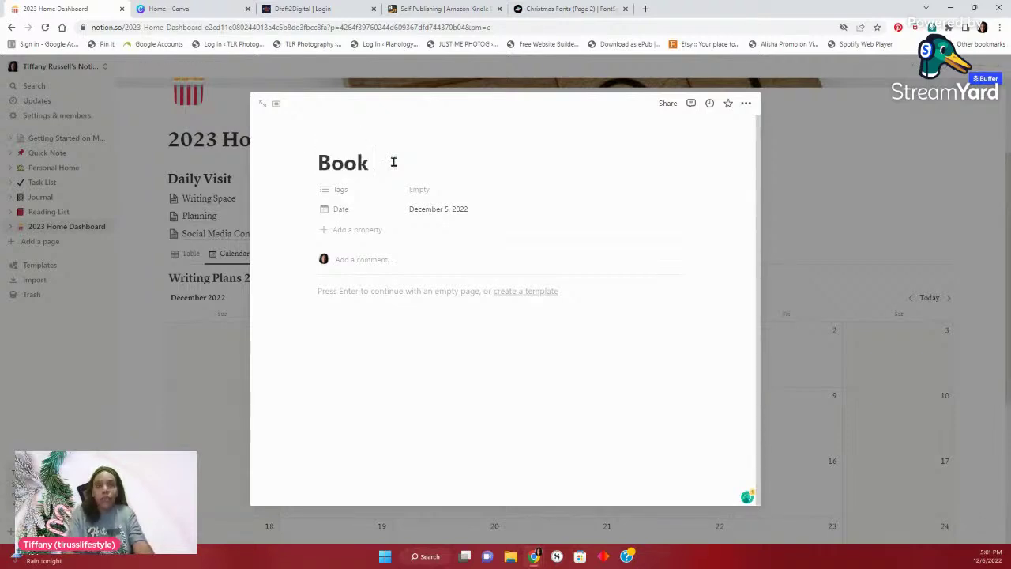
text(Pro)
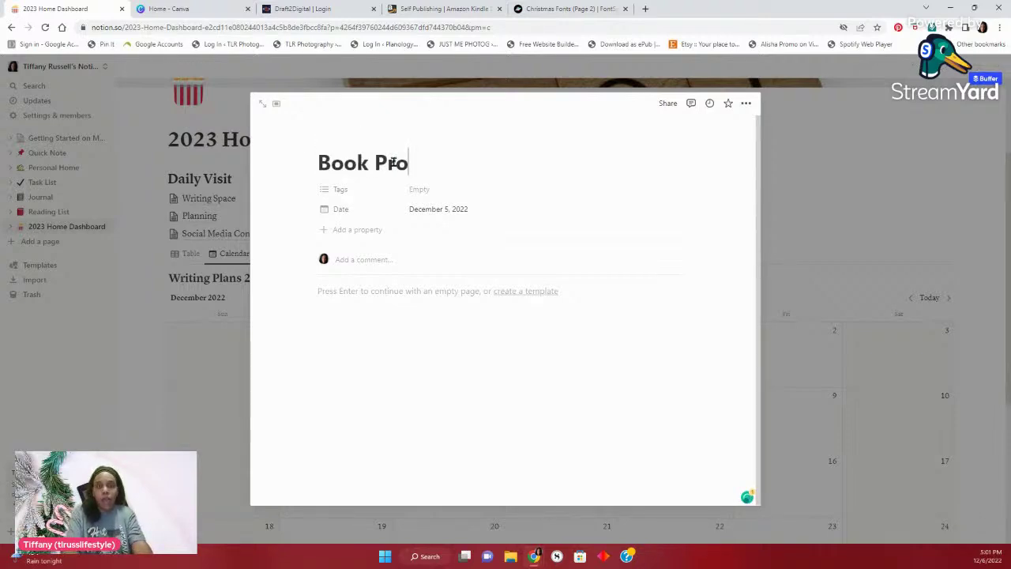
text(motion)
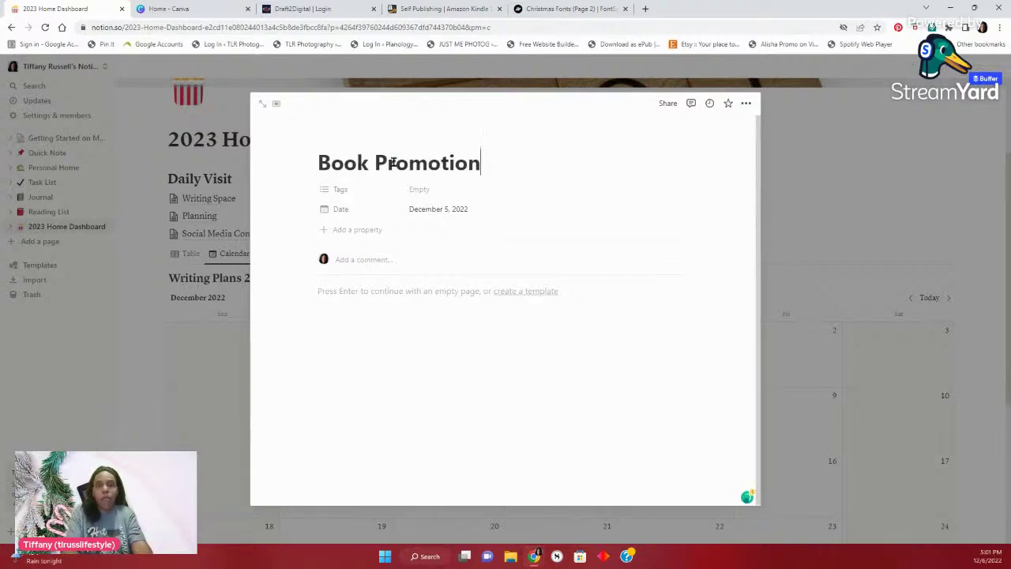
Tag the Book Promotion event with Livestream
click(422, 194)
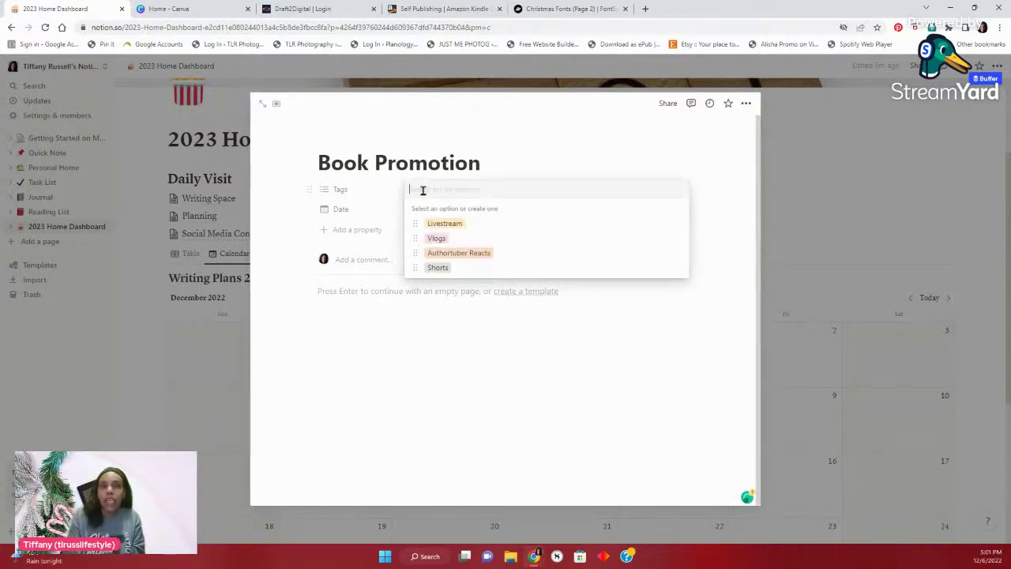
click(439, 226)
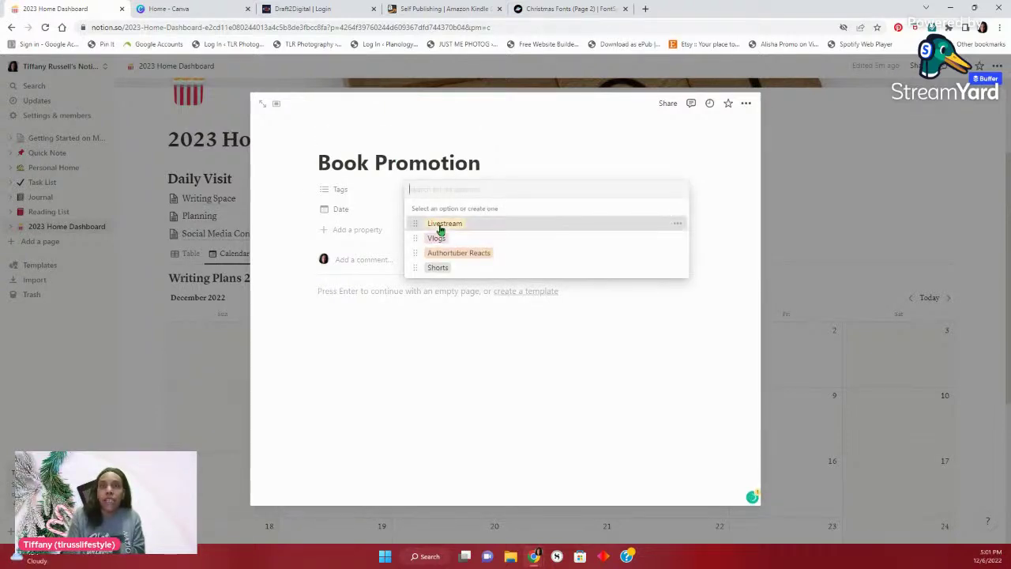
click(700, 205)
Give the Book Promotion event an end date of December 11, 2022 and return to the calendar
click(434, 210)
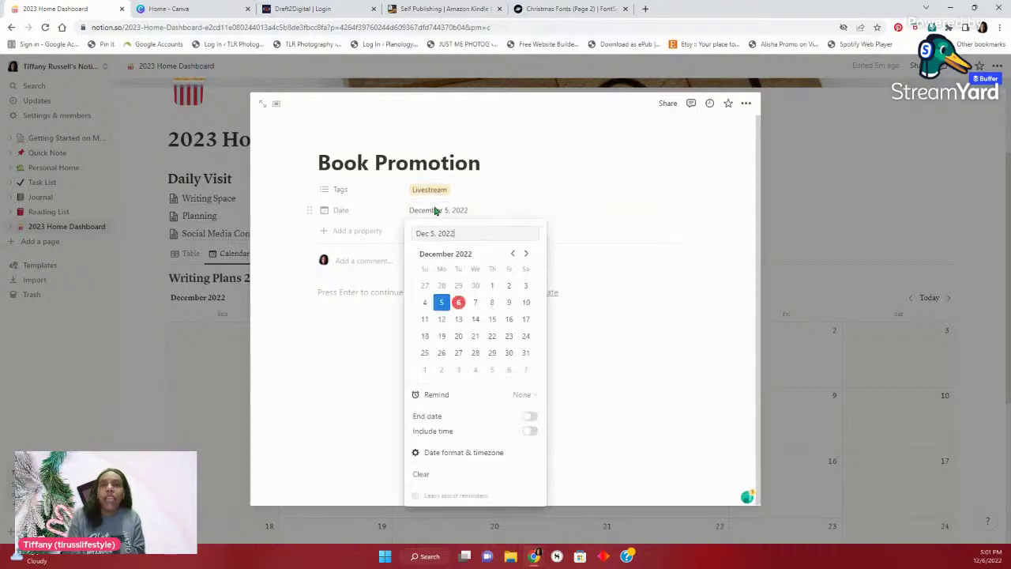
click(531, 418)
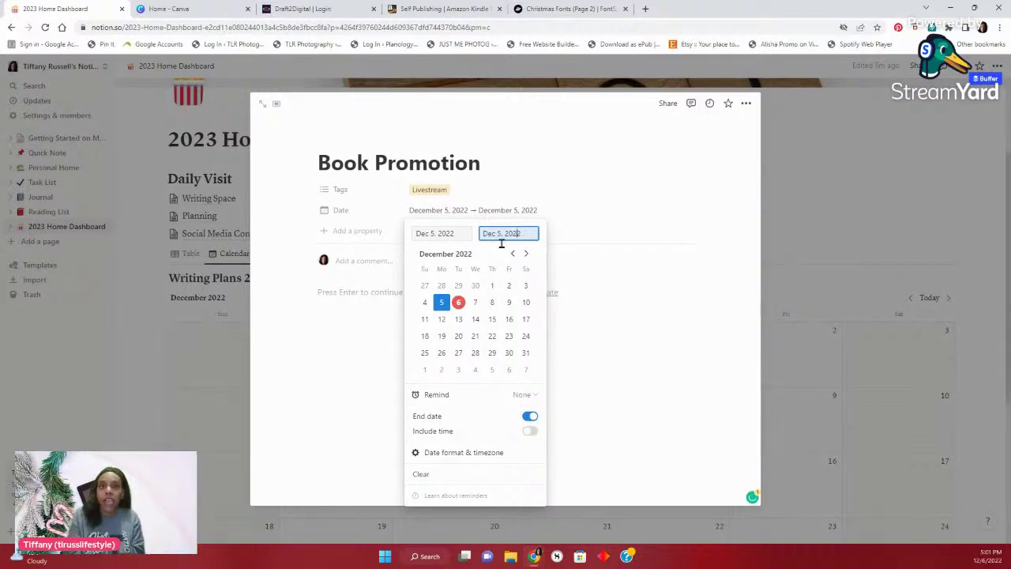
click(426, 320)
click(655, 328)
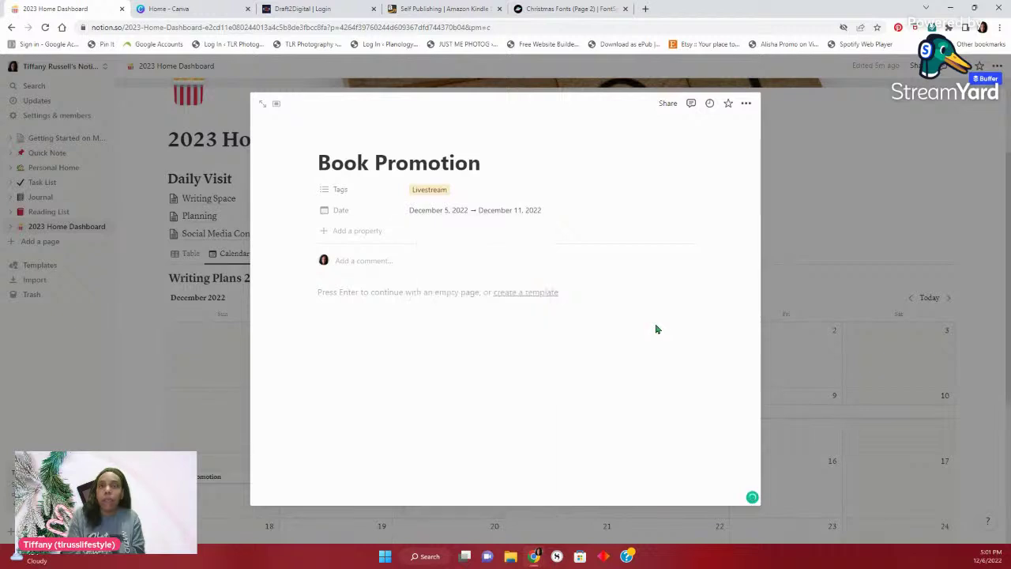
click(852, 203)
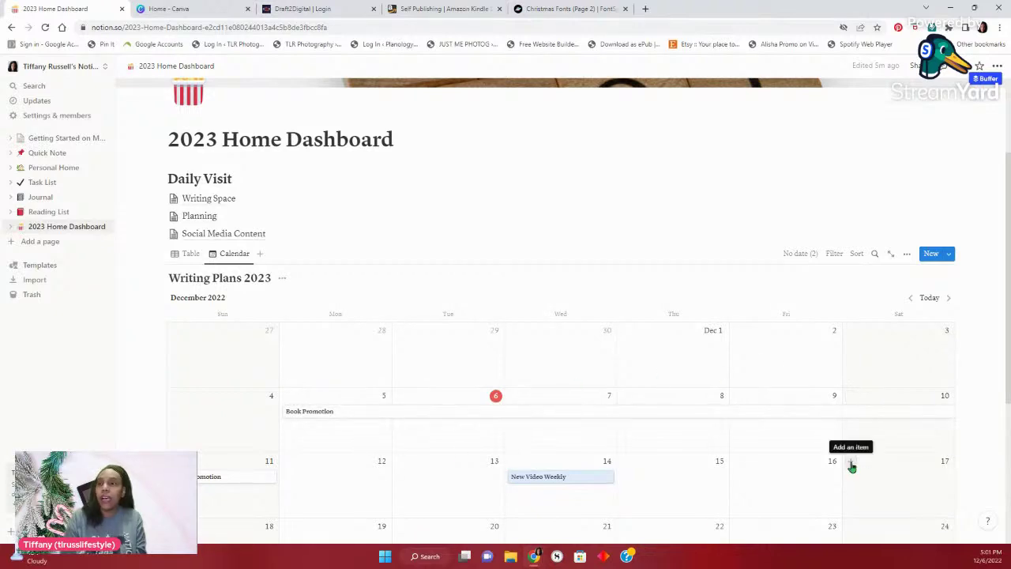
Add an event titled "AuthorTuber React" on December 17, 2022 in the calendar
click(851, 466)
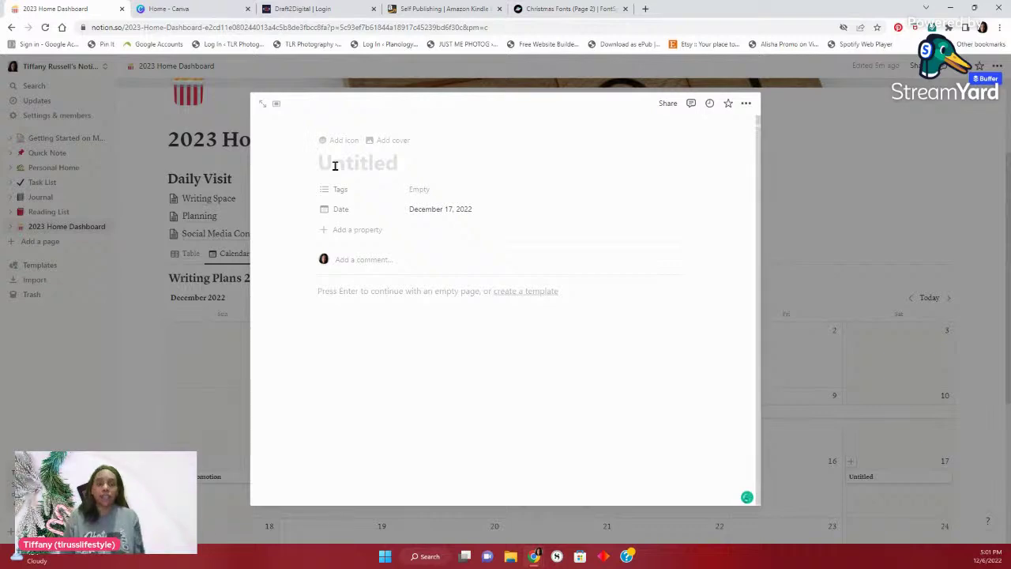
text(Authr)
key(BackSpace)
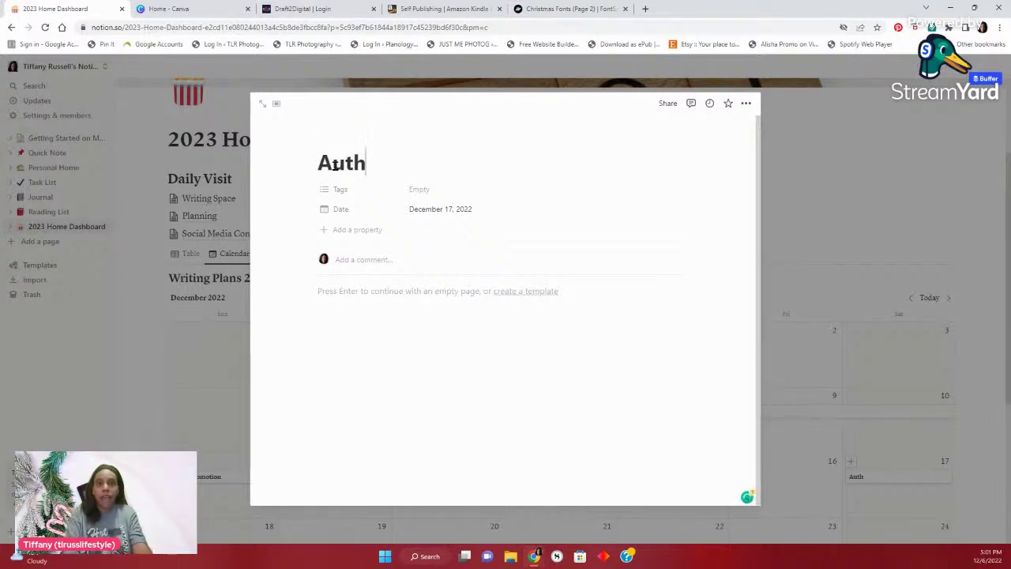
text(orTube R)
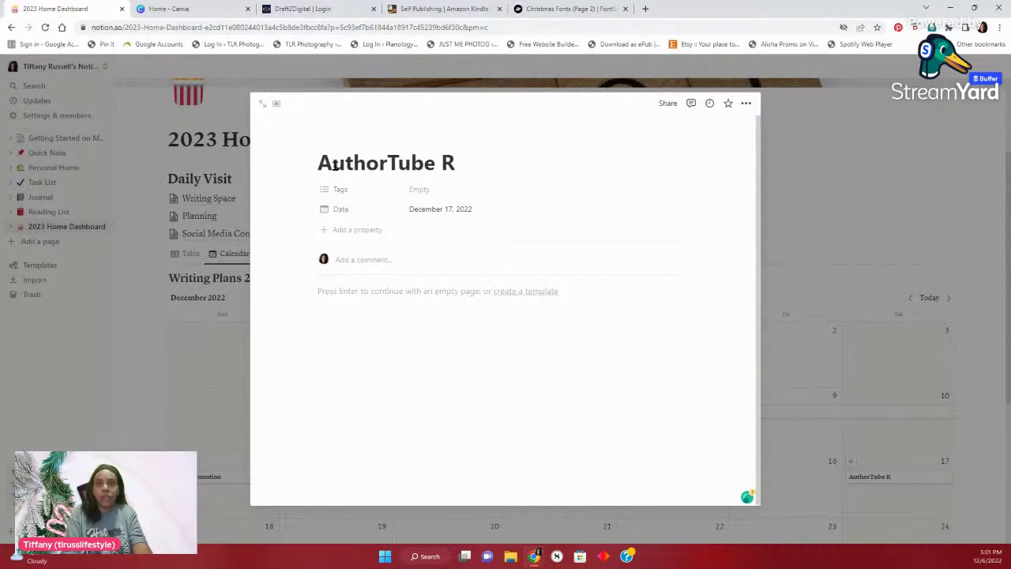
key(BackSpace)
key(BackSpace)
text(r )
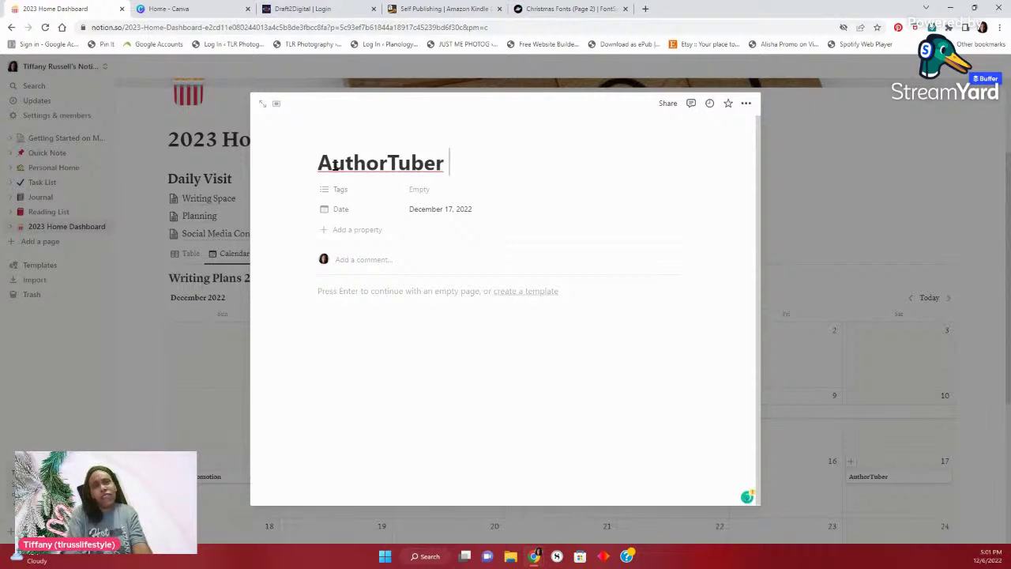
text(Recact)
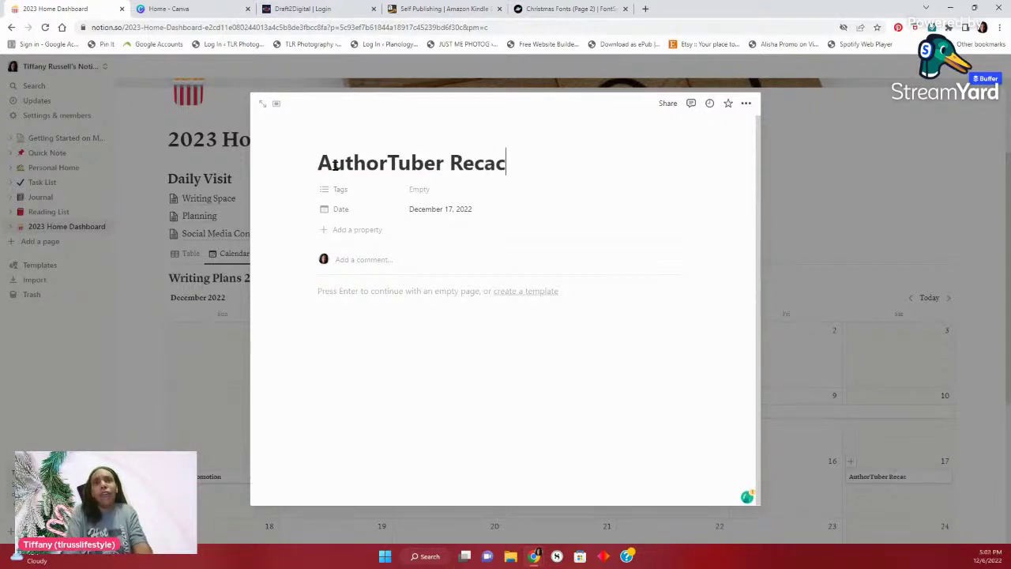
key(BackSpace)
key(BackSpace)
key(BackSpace)
key(BackSpace)
key(BackSpace)
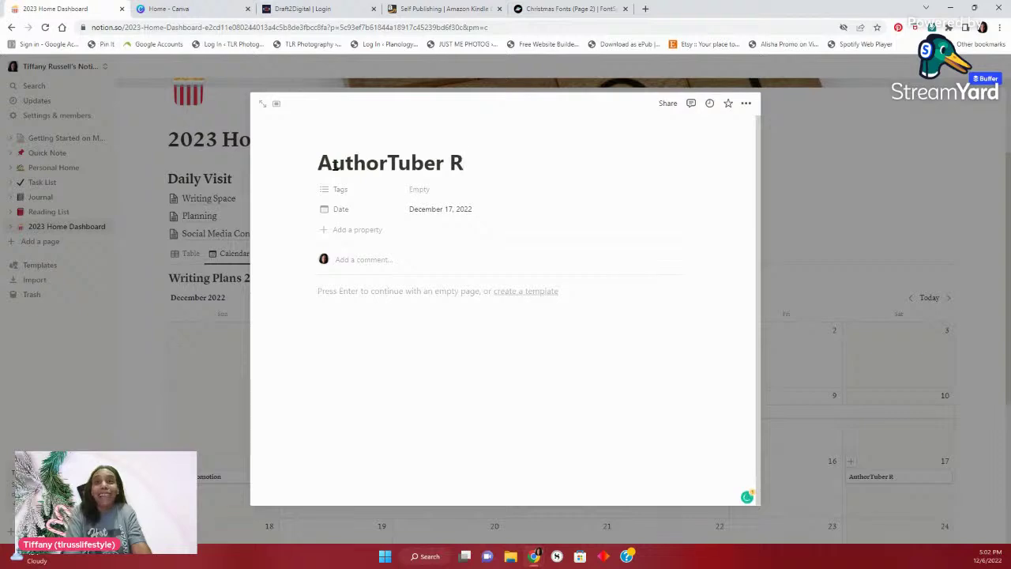
text(eact)
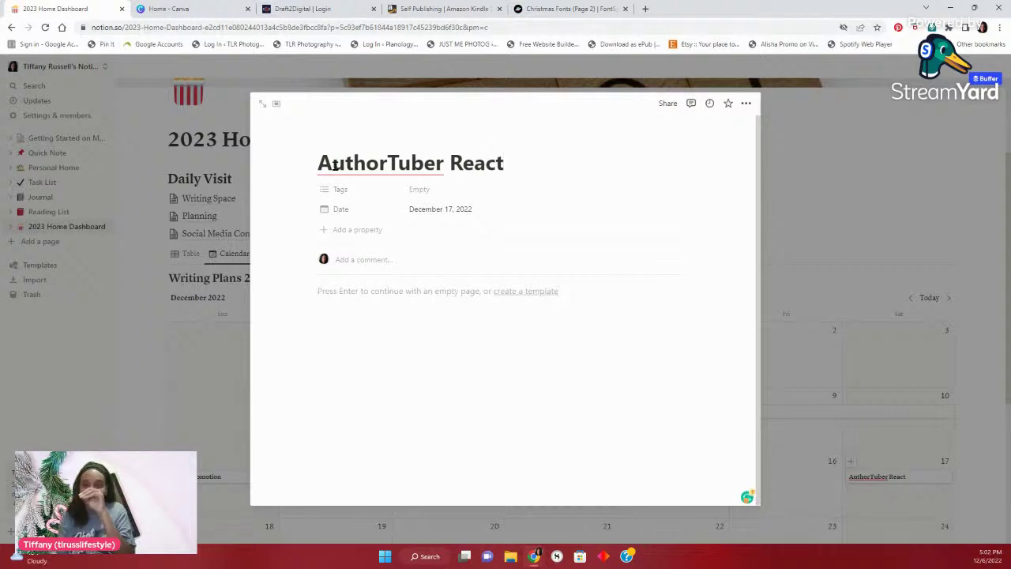
Tag the AuthorTuber React event with Authortuber Reacts
click(429, 189)
click(434, 254)
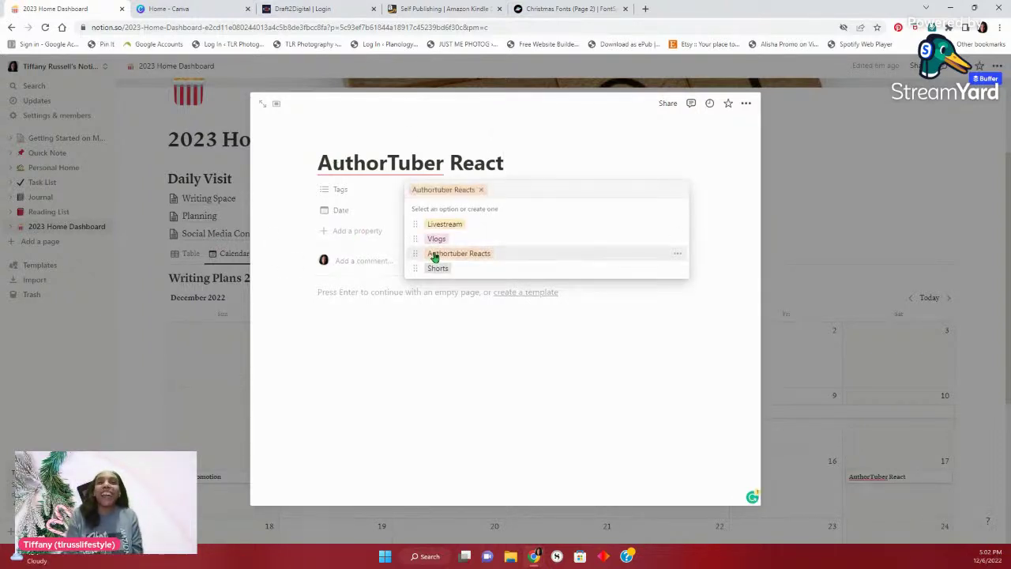
click(361, 228)
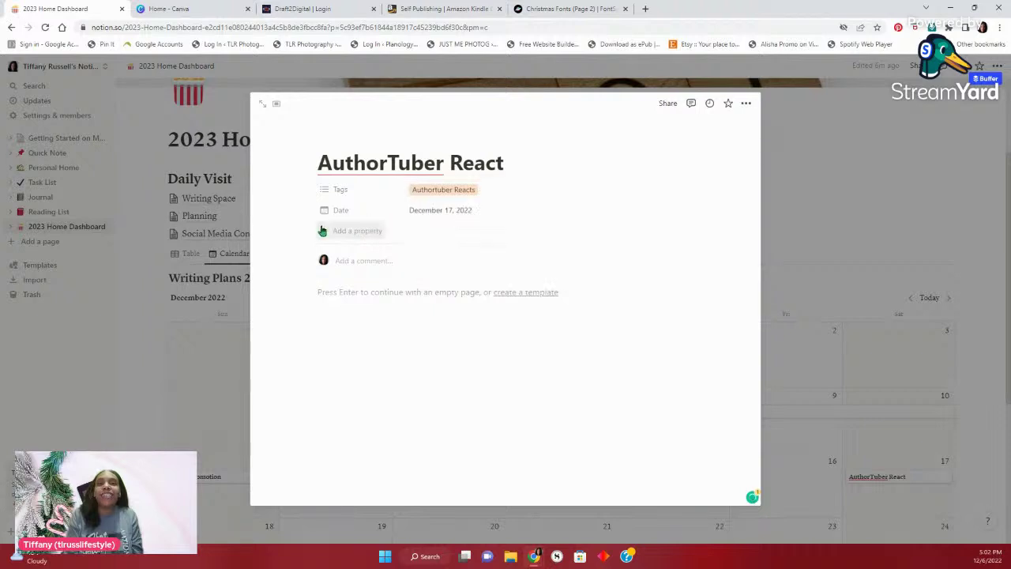
Include a time in the AuthorTuber React event's date and set it to 4:00 PM
click(466, 214)
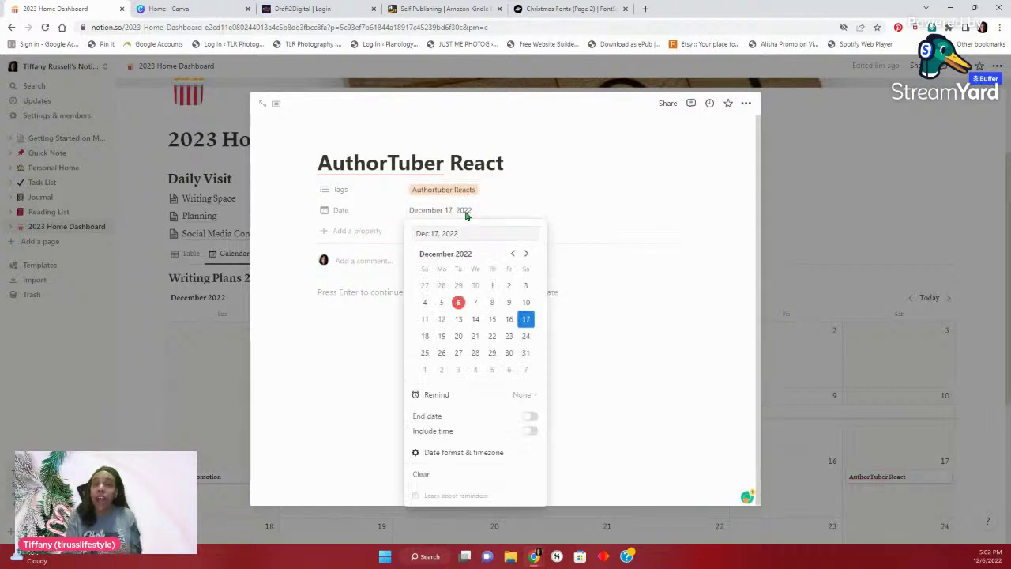
click(531, 432)
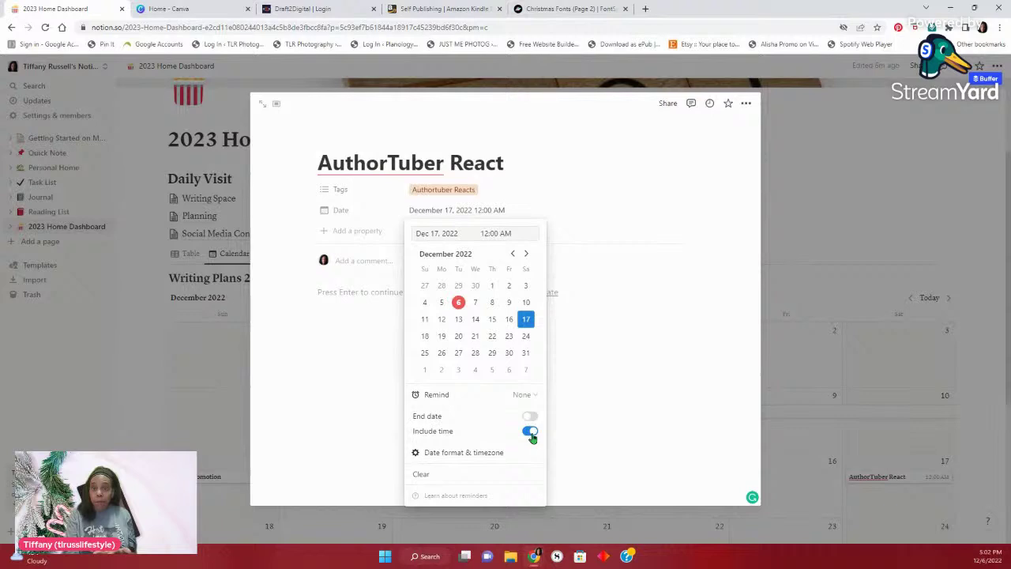
click(487, 234)
key(BackSpace)
key(BackSpace)
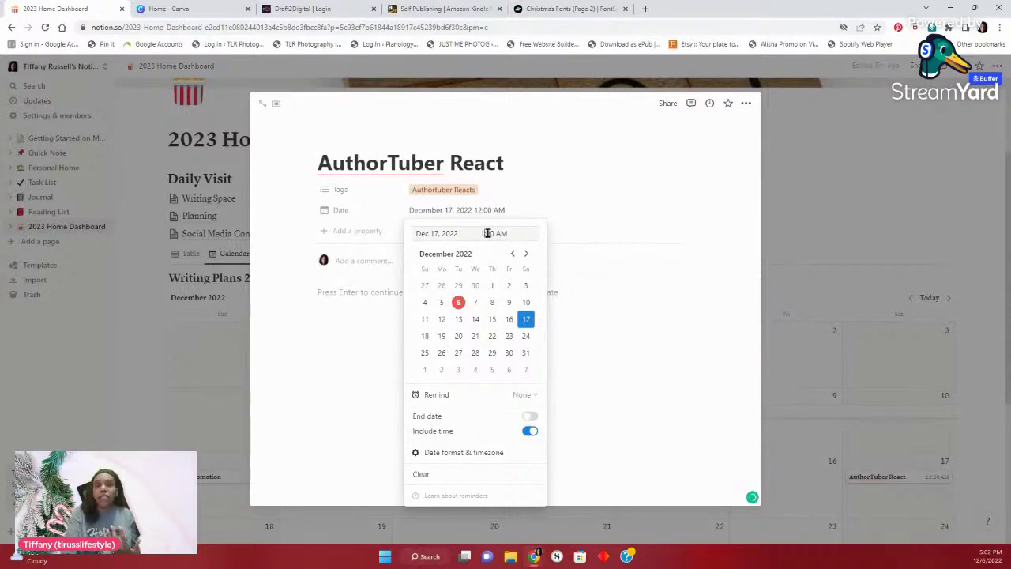
text(4)
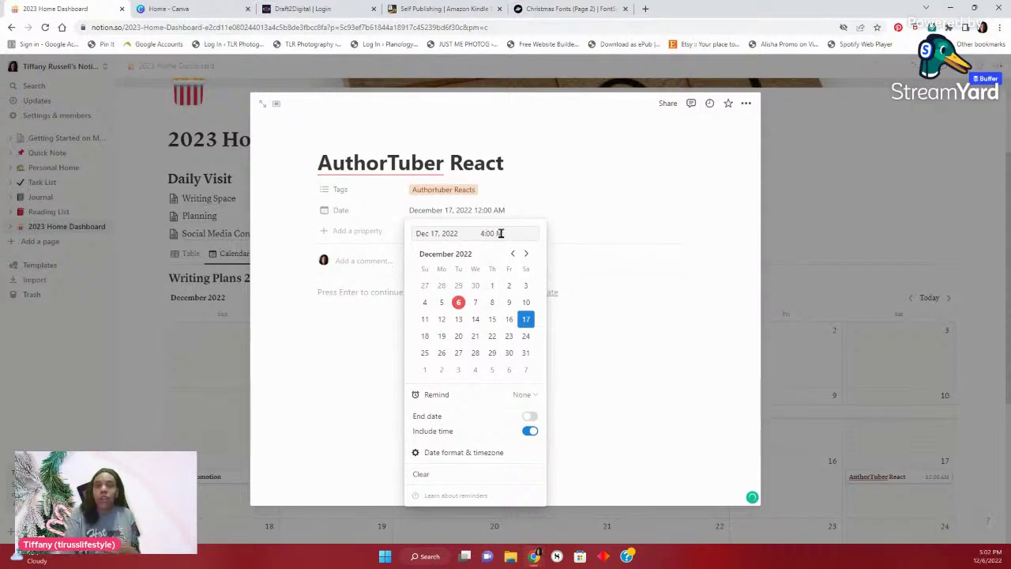
click(500, 233)
key(BackSpace)
text(PM)
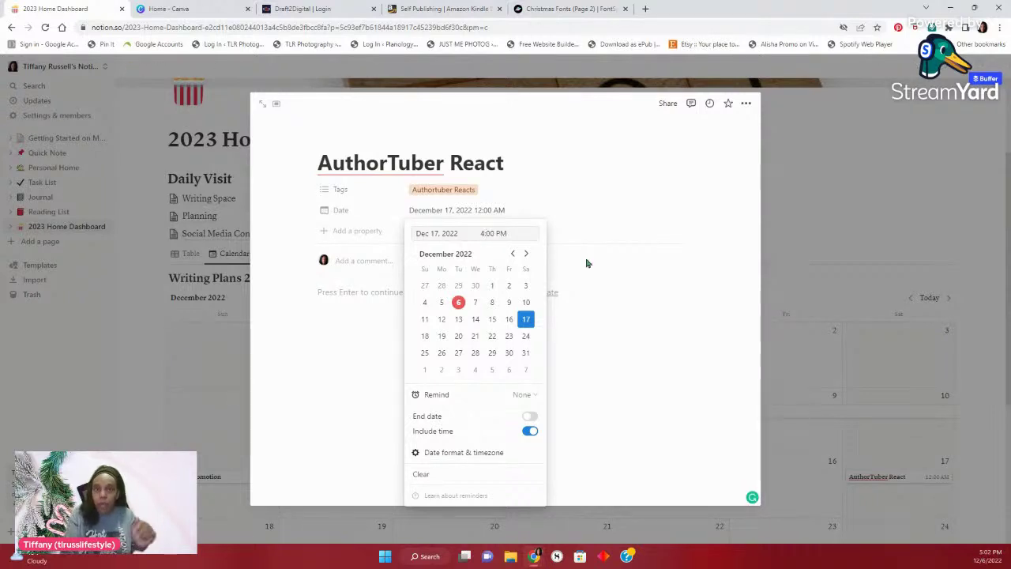
click(604, 233)
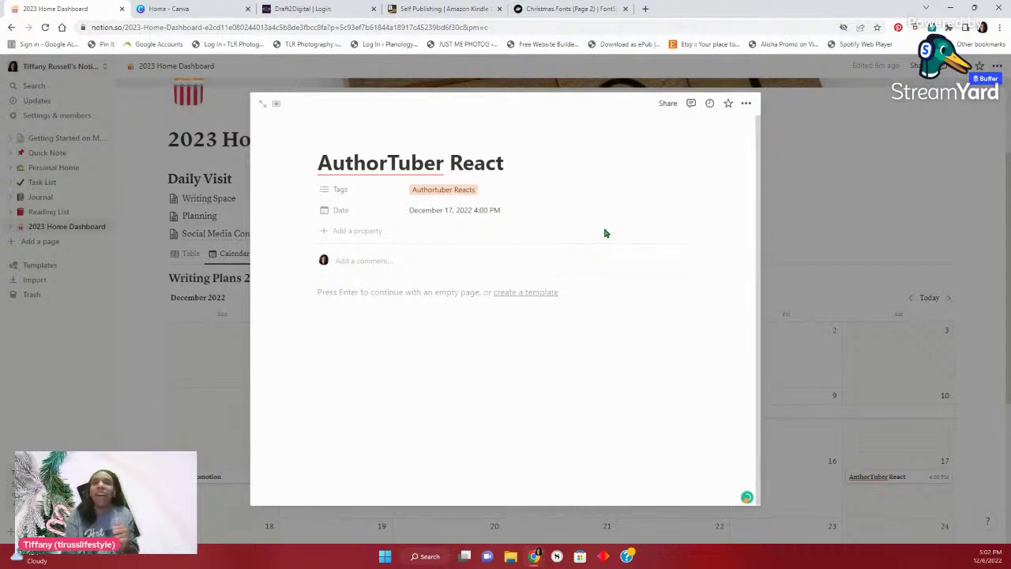
Add a property named "Guest" to the AuthorTuber React event and set its type to Multi-select
click(353, 232)
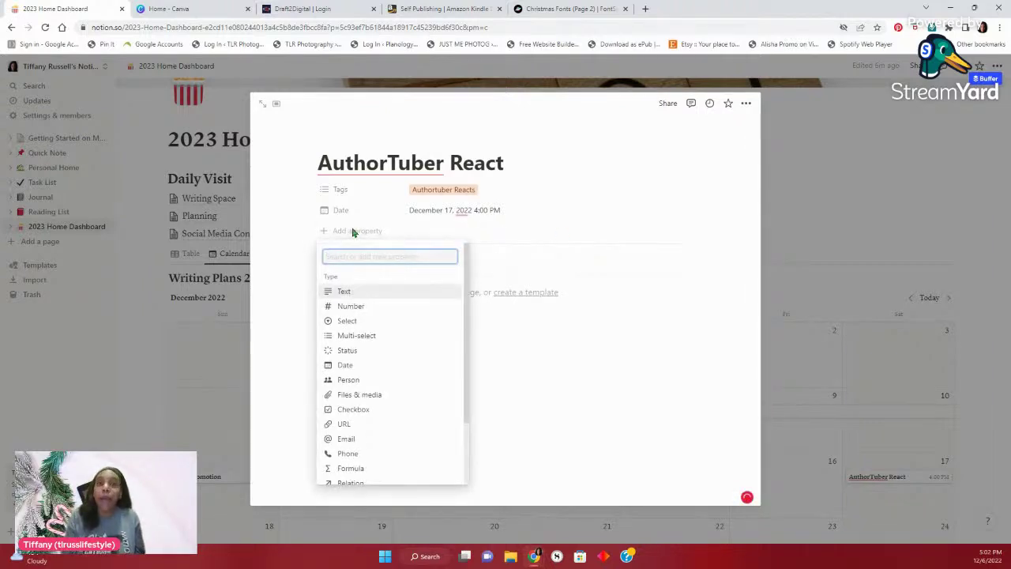
text(Guest)
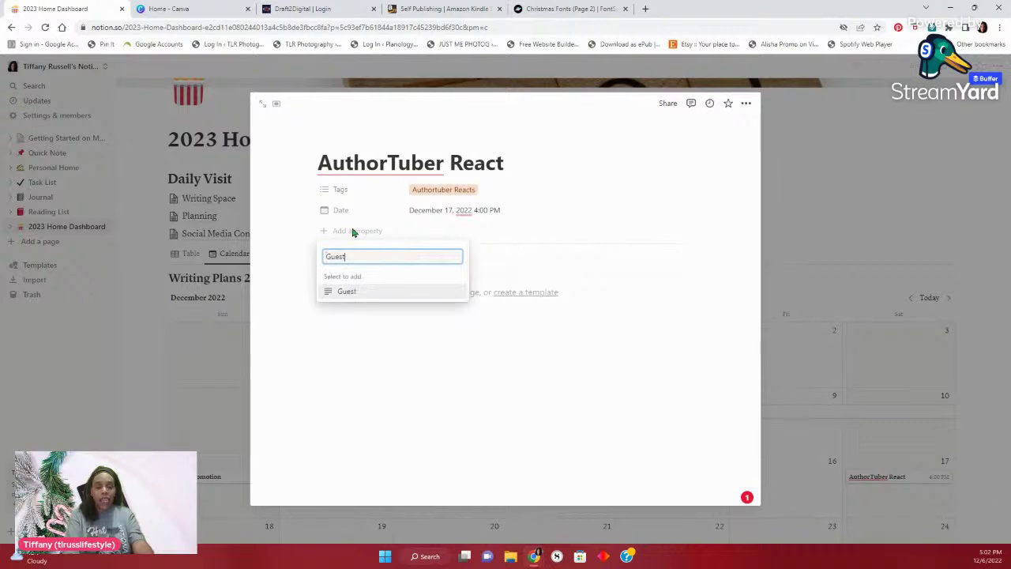
click(347, 292)
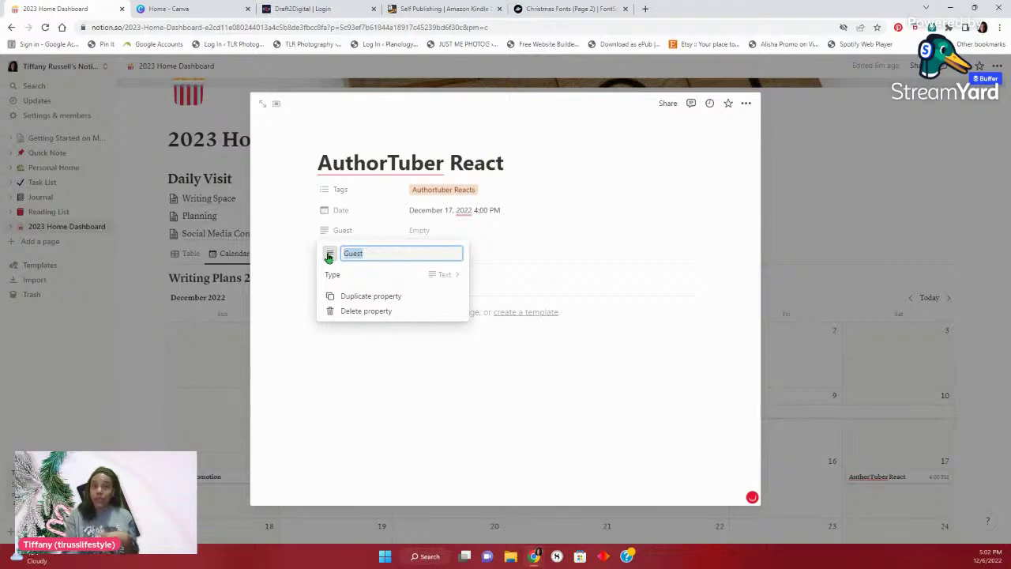
click(439, 274)
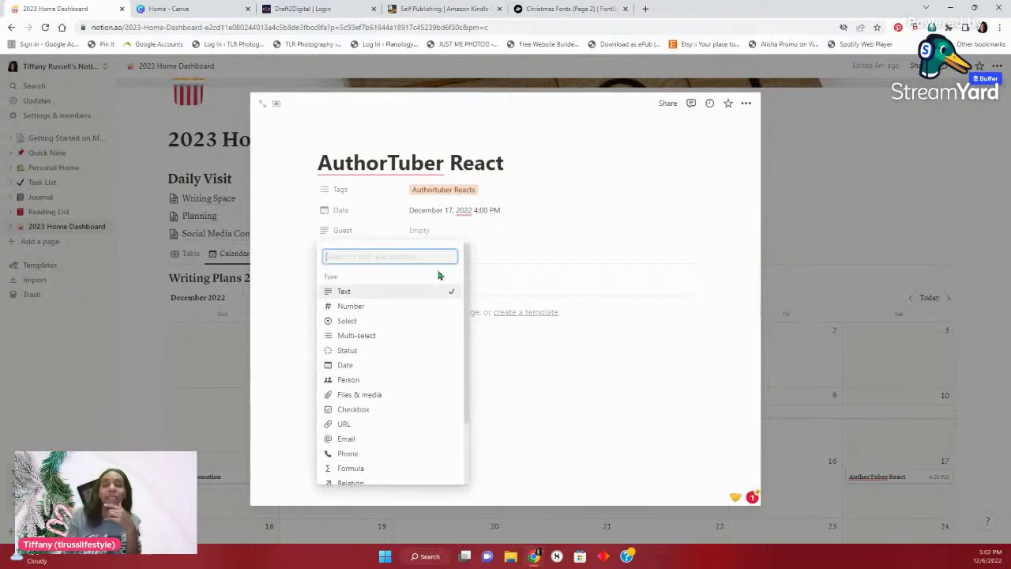
click(439, 341)
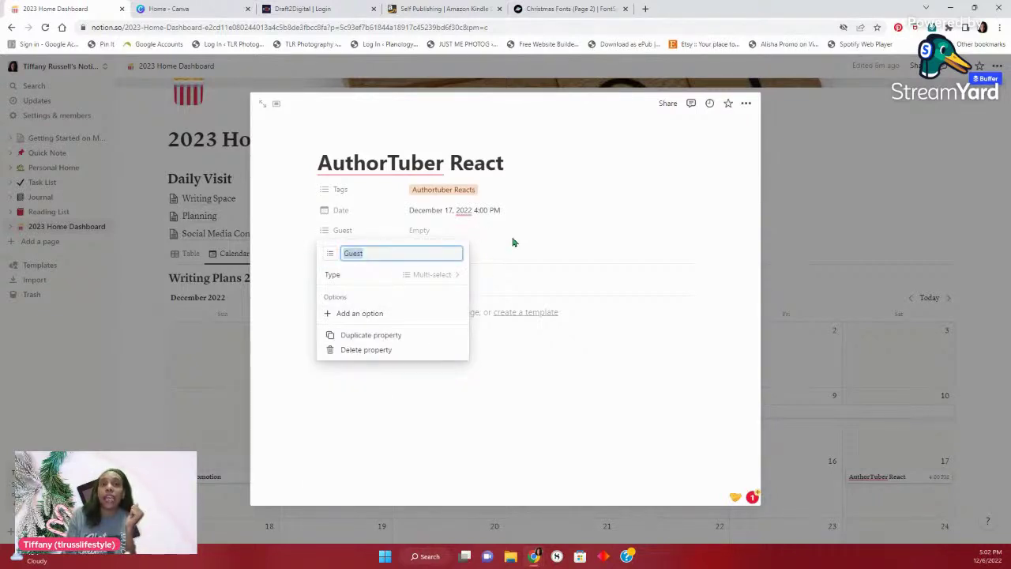
click(460, 237)
Create two guest first names as options in the AuthorTuber React event's Guest property and assign both to the event
click(419, 231)
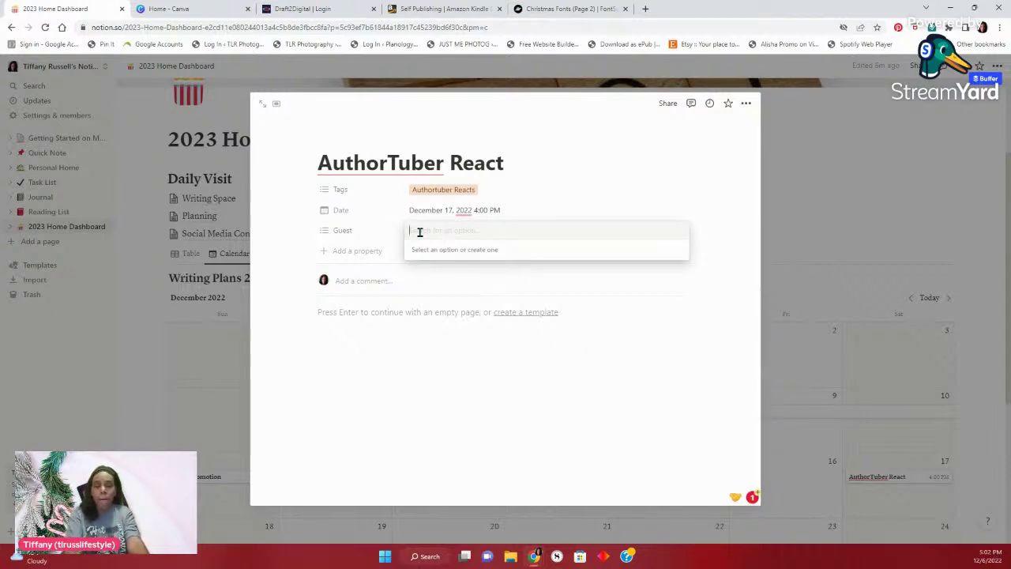
text(Tiffany)
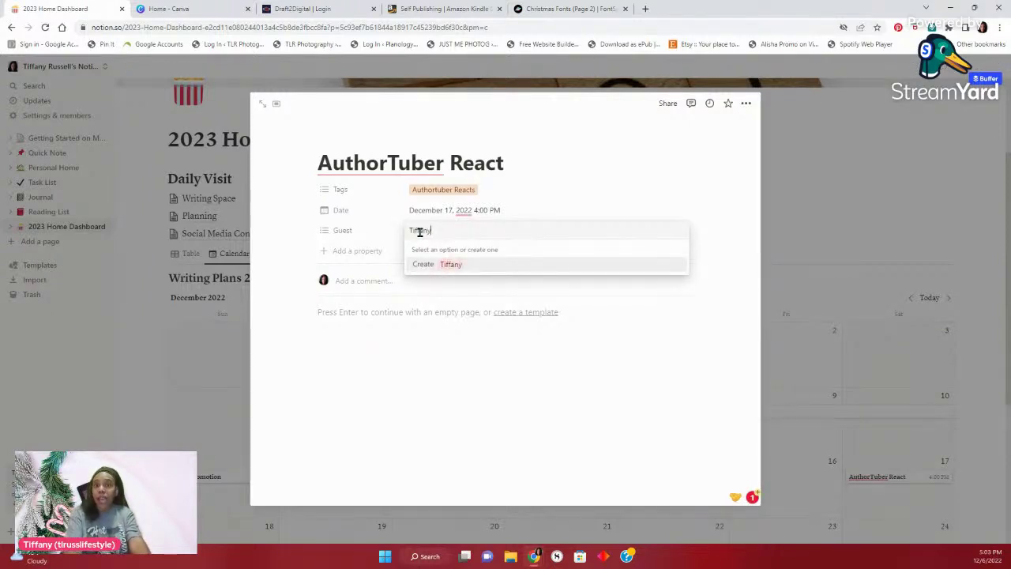
key(Return)
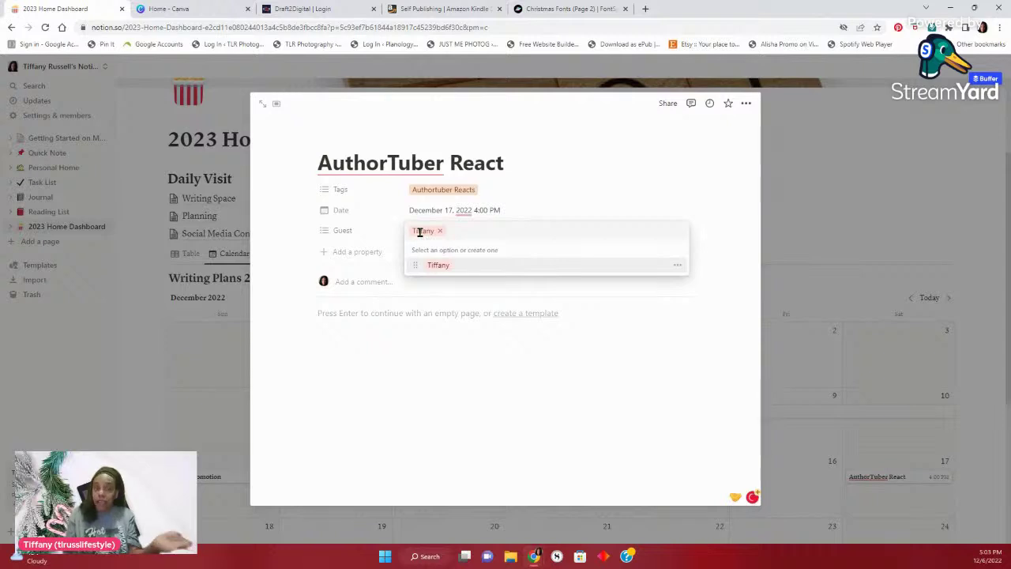
text(Morgan)
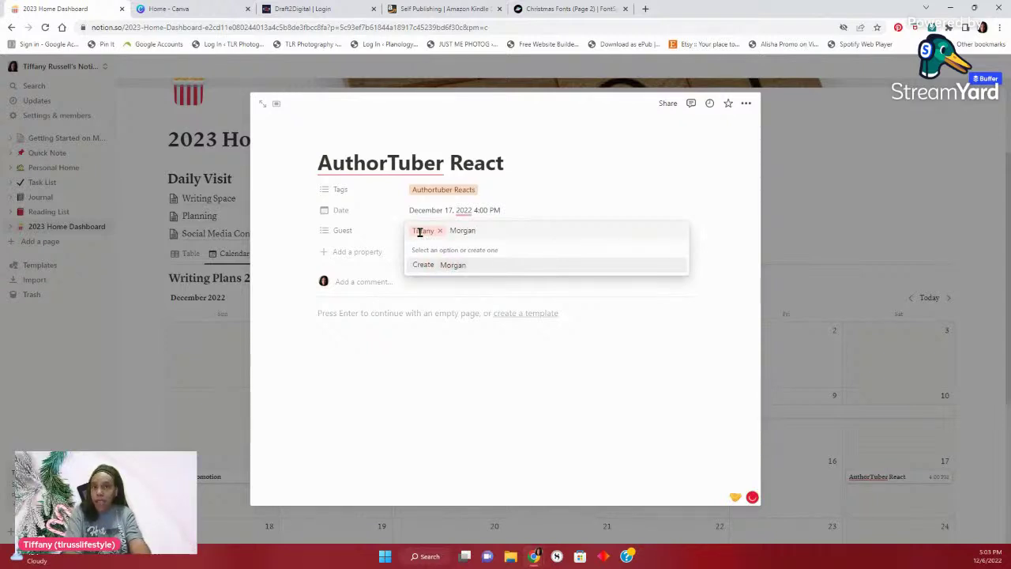
key(Return)
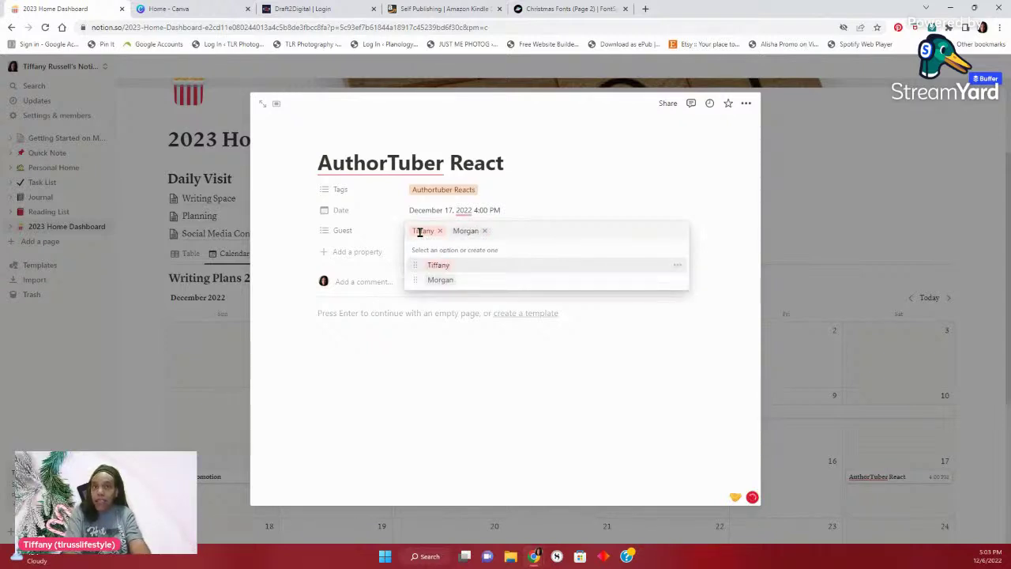
Remove both assigned guests from the AuthorTuber React event's Guest property
click(484, 230)
click(442, 231)
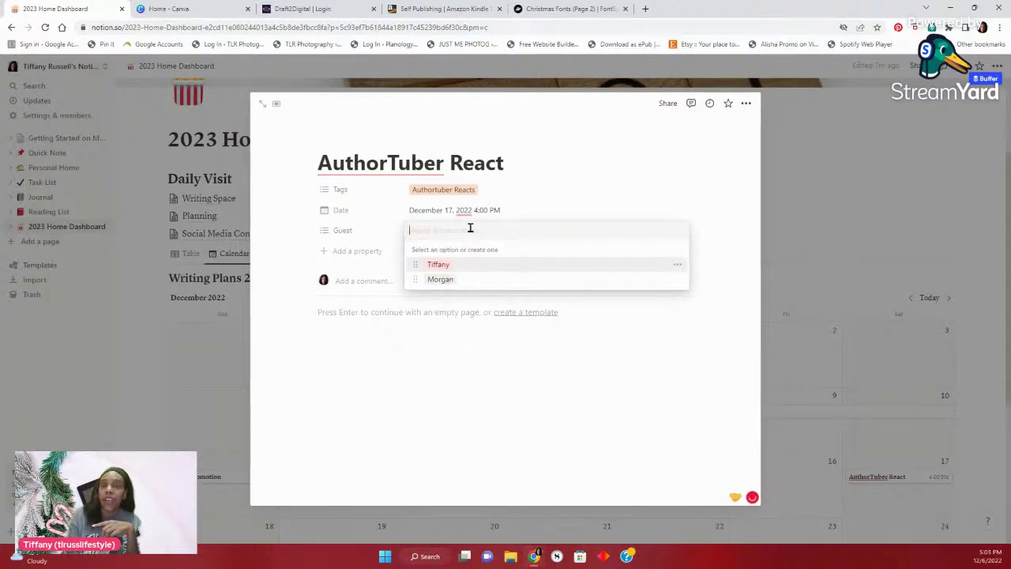
click(669, 206)
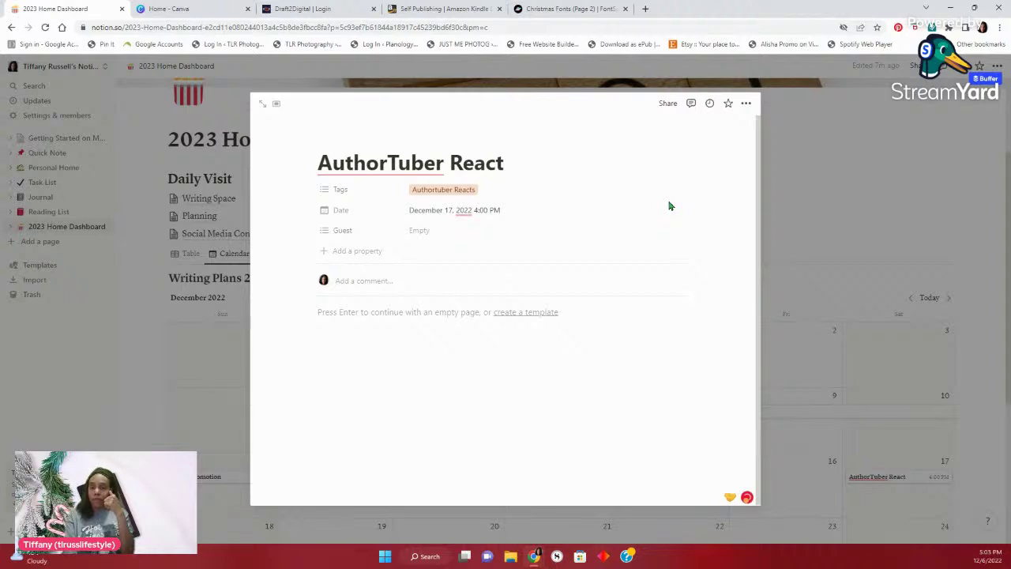
click(416, 231)
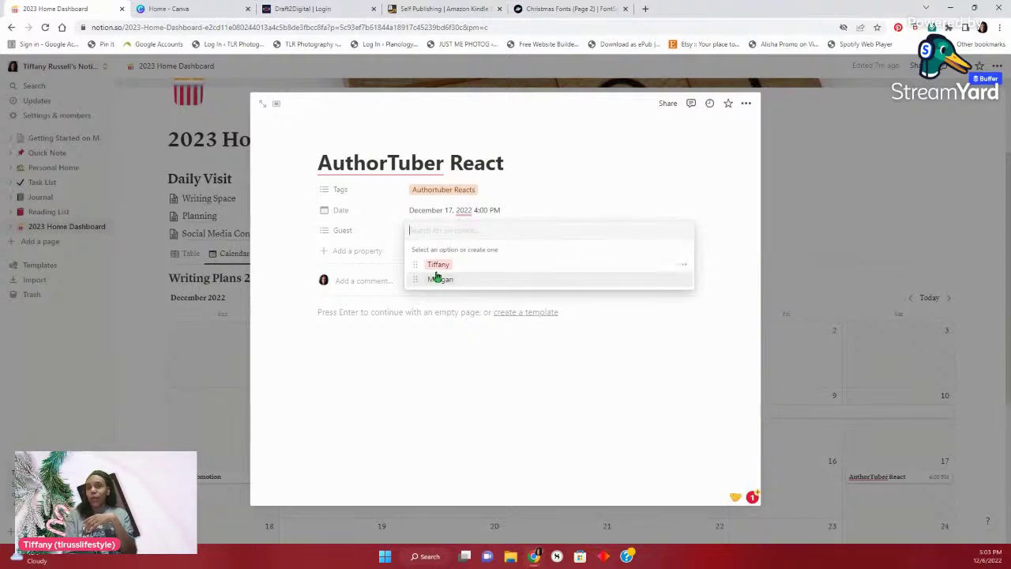
click(663, 165)
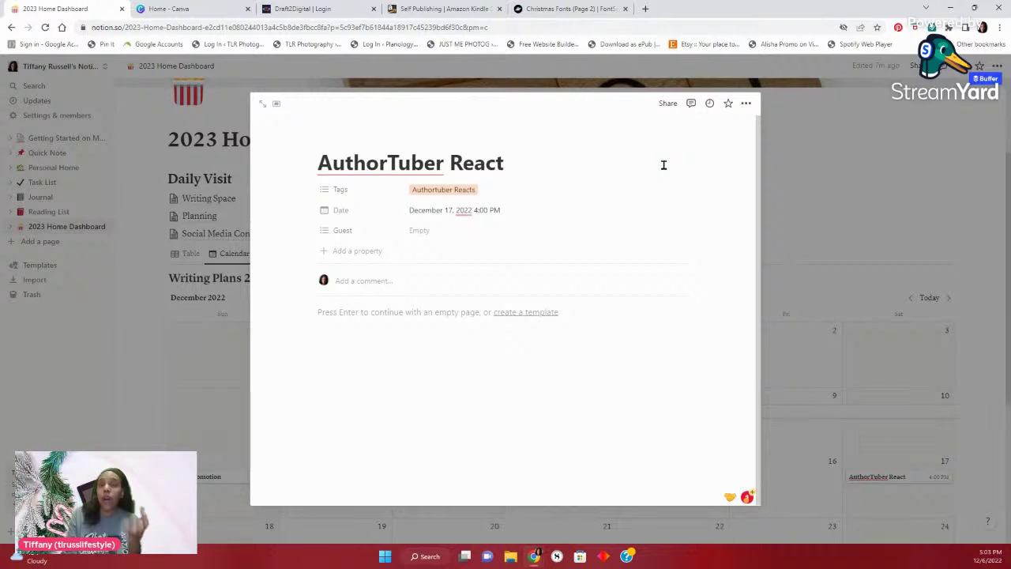
Start a to-do list in the body of the AuthorTuber React event with the item "Make thumbnail"
click(387, 345)
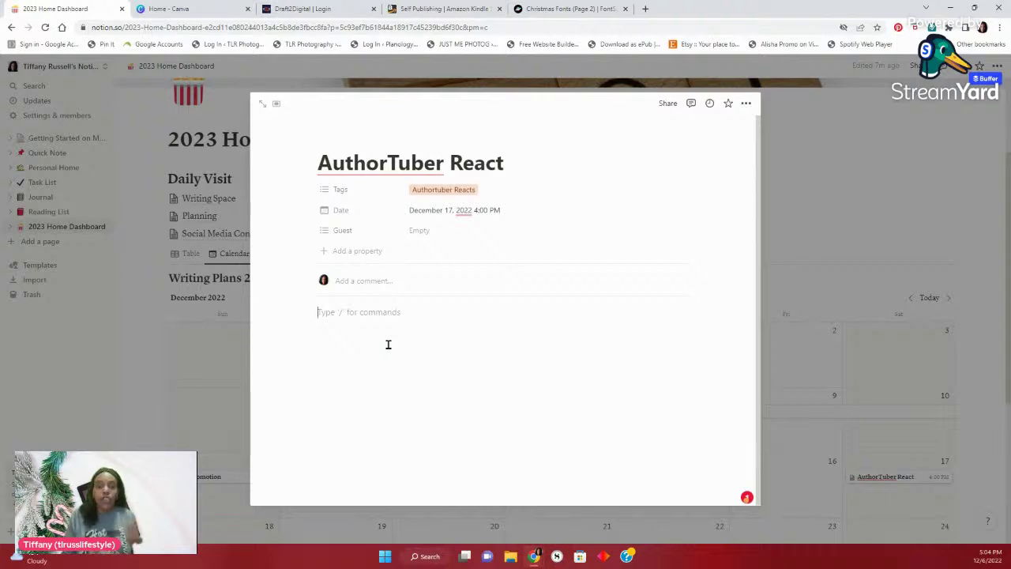
text(/)
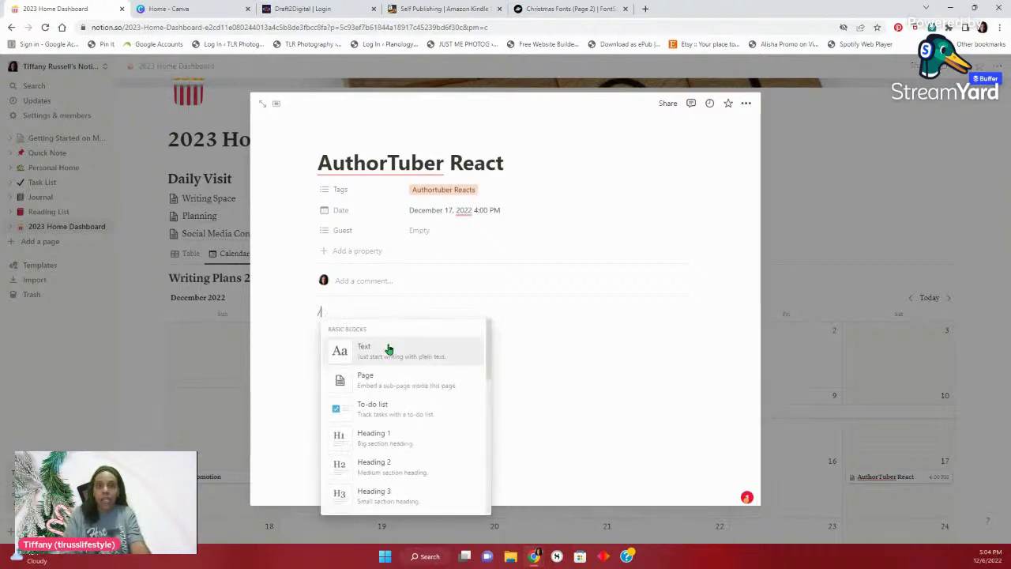
click(372, 409)
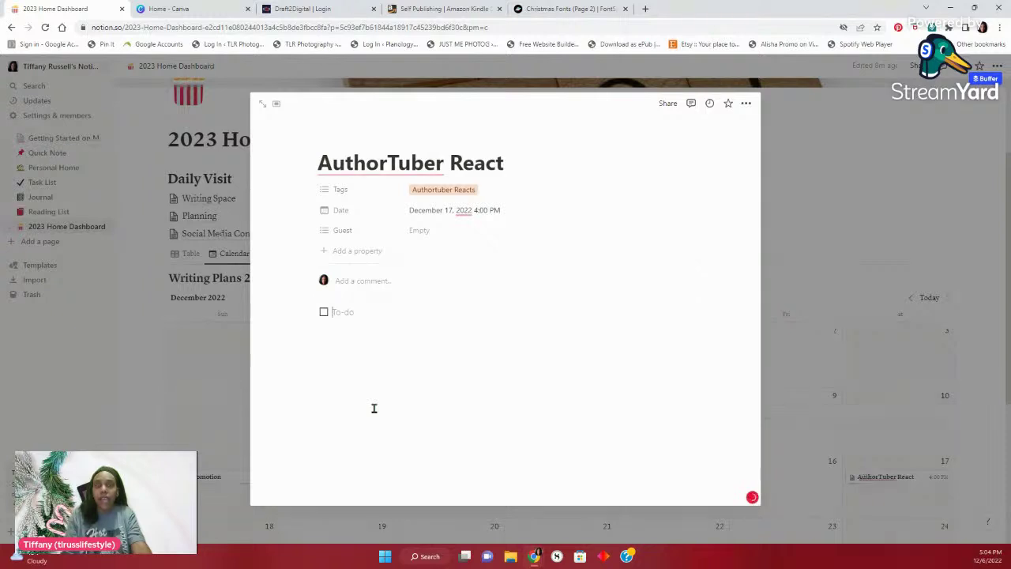
text(M)
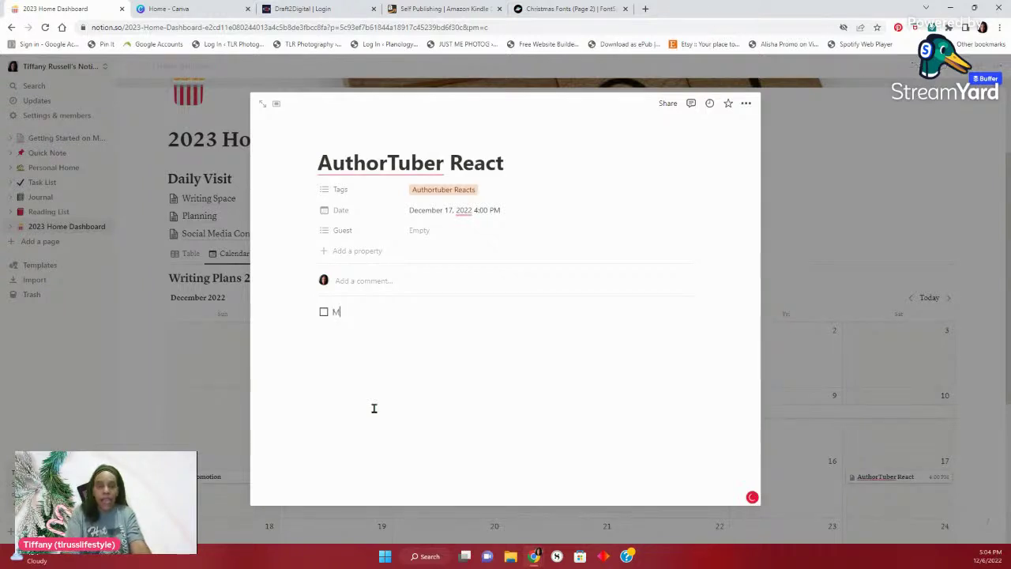
text(ake thumb)
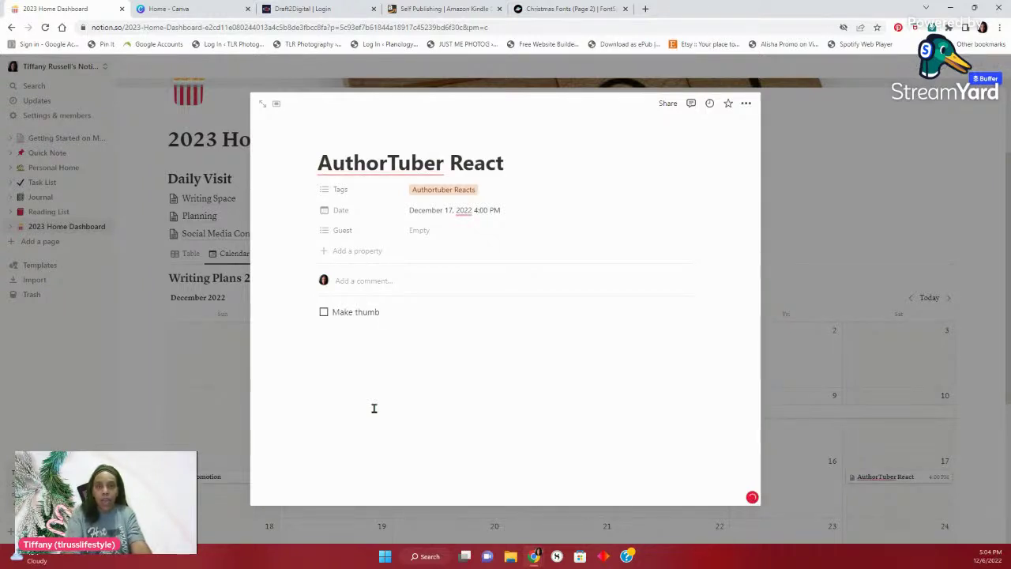
text(nail)
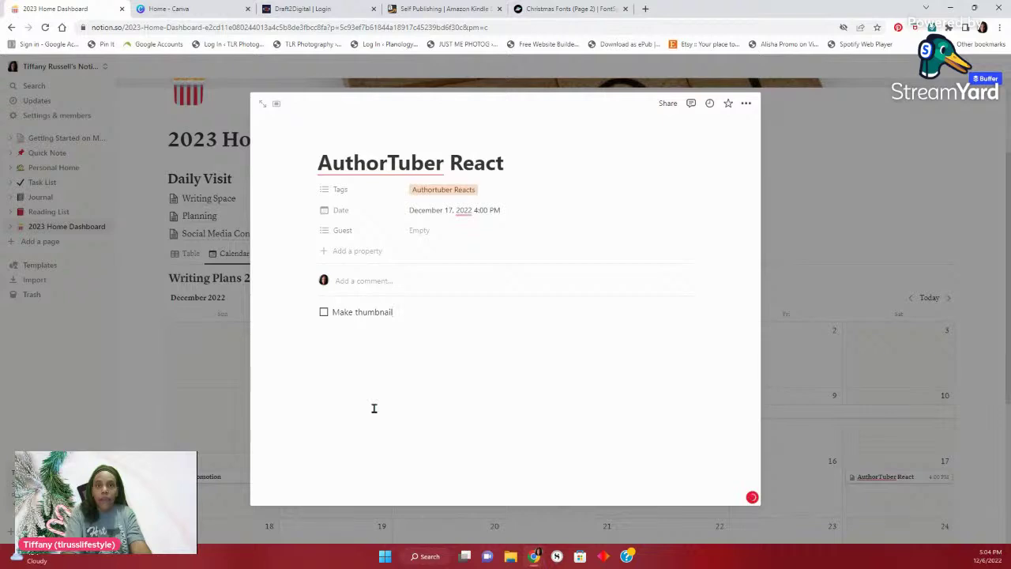
key(Return)
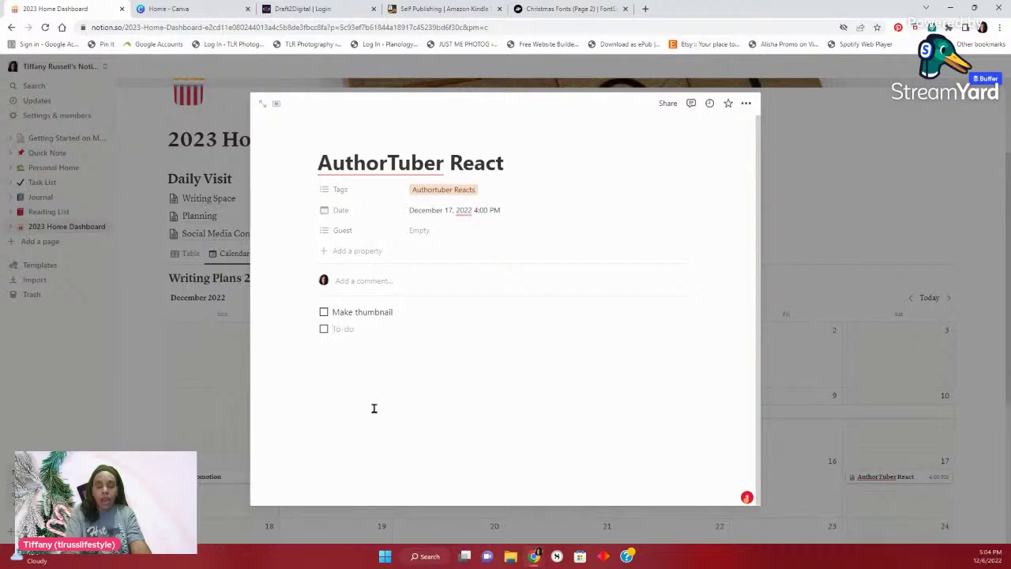
Add the to-do items "Send out link" and "Confirm with Guest" below the thumbnail item
text(Sent)
key(BackSpace)
text(d)
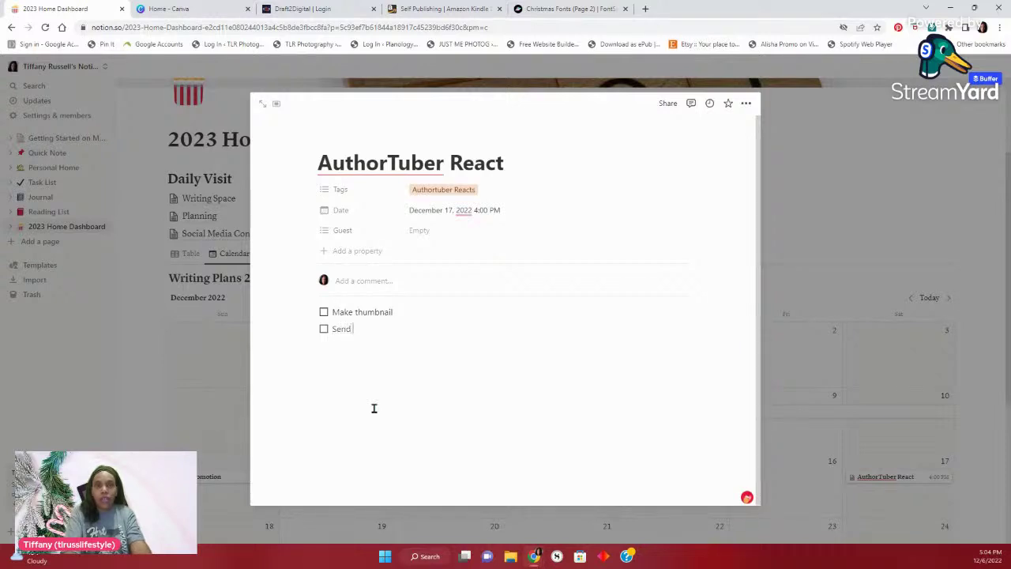
text( out link)
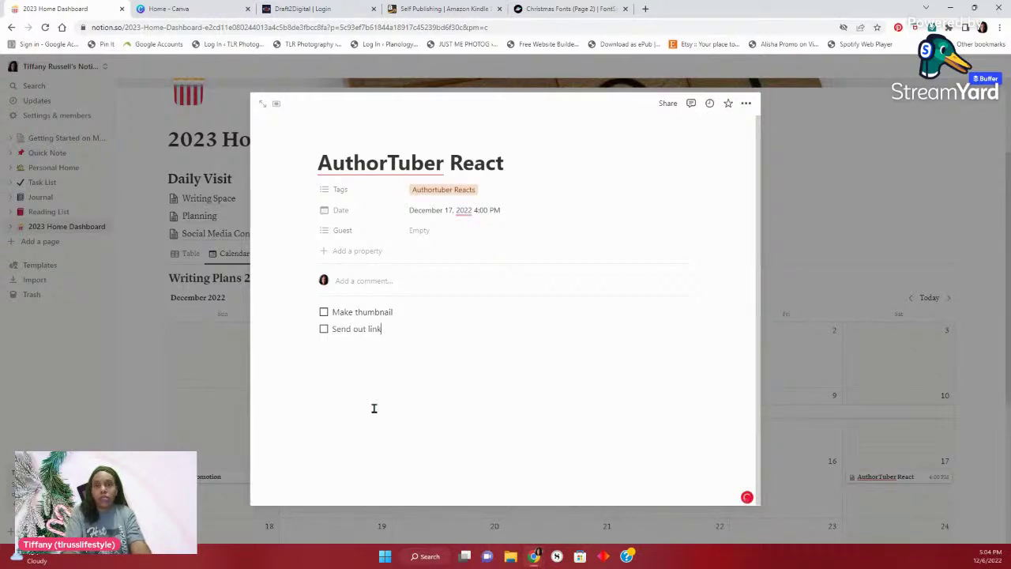
key(Return)
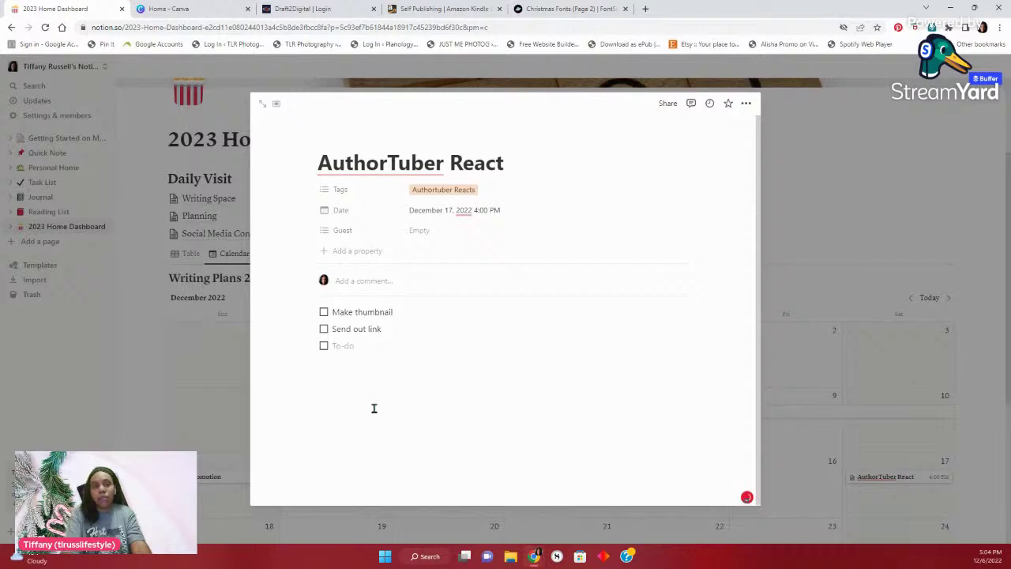
text(Confirm w)
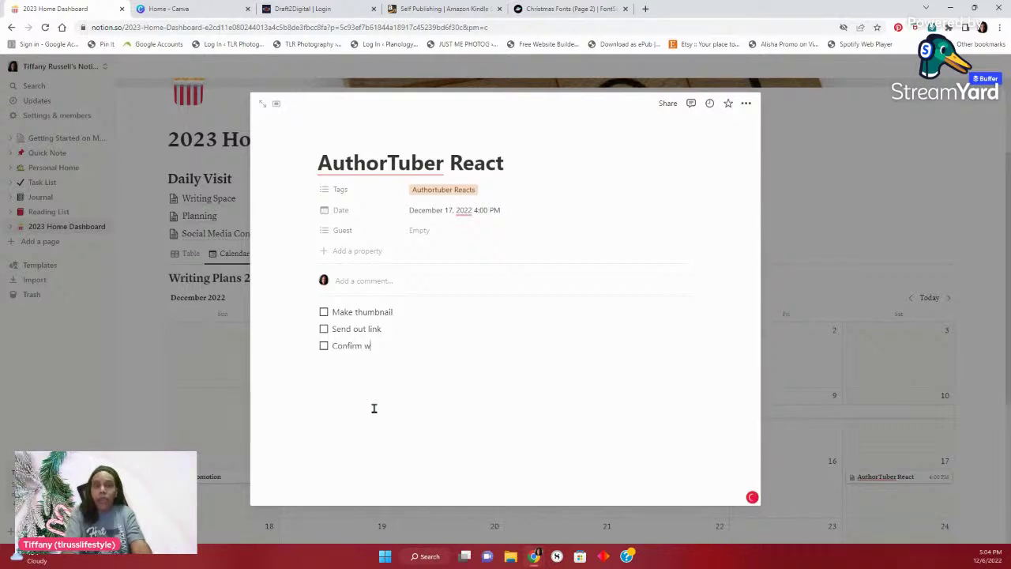
text(ith Guest)
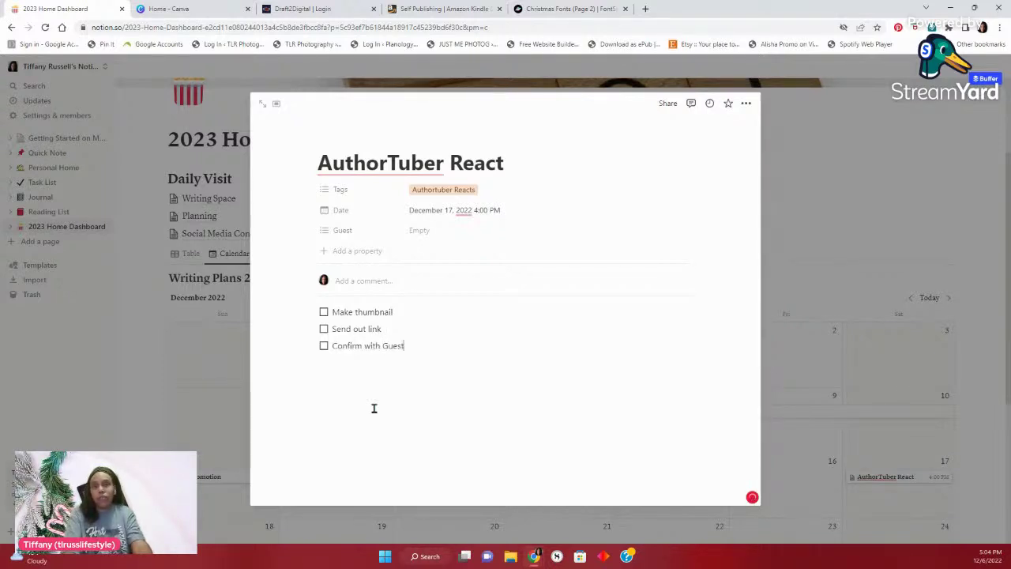
Mark the "Make thumbnail" to-do as done and clear its check mark again
click(324, 314)
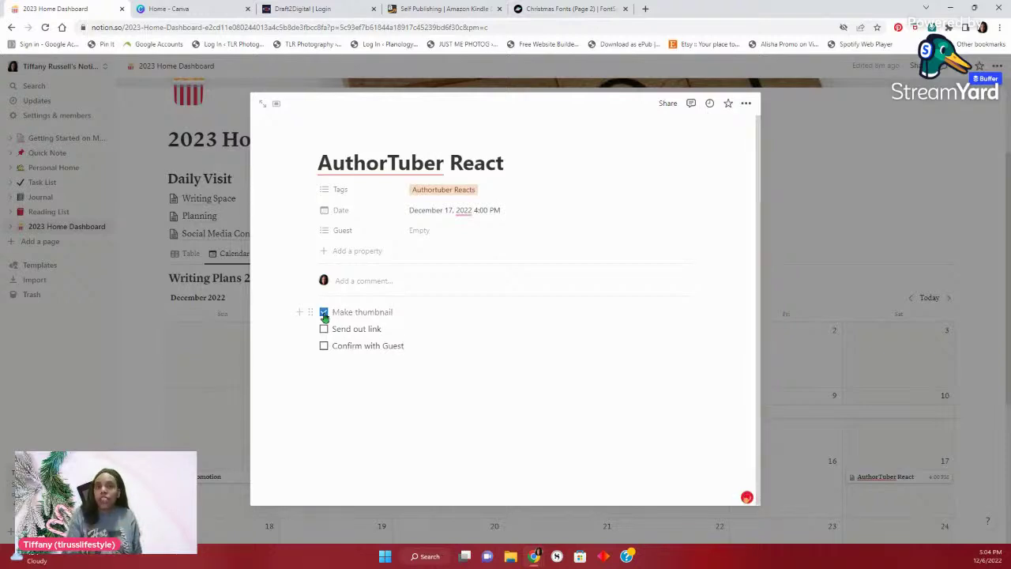
click(324, 314)
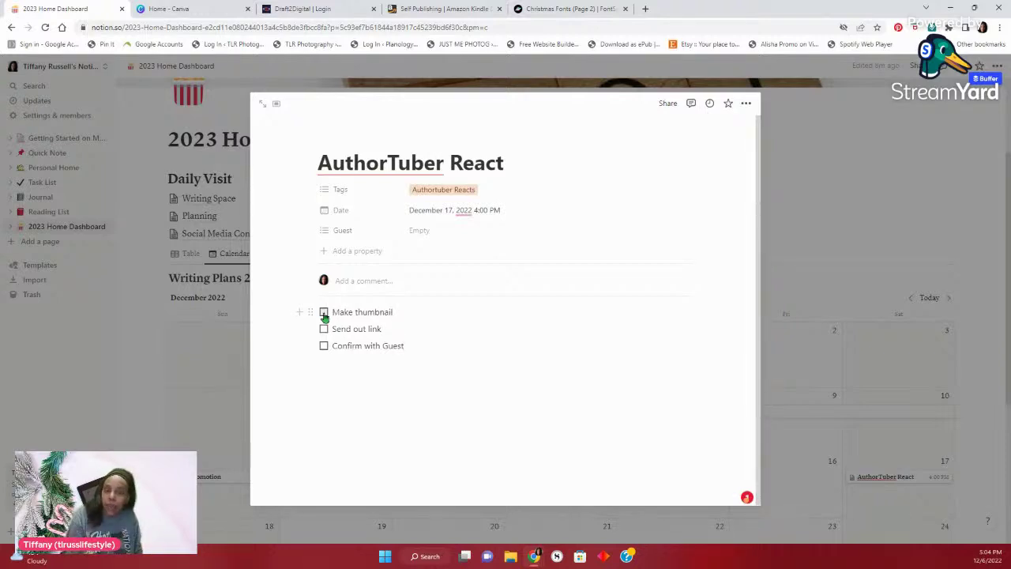
click(470, 421)
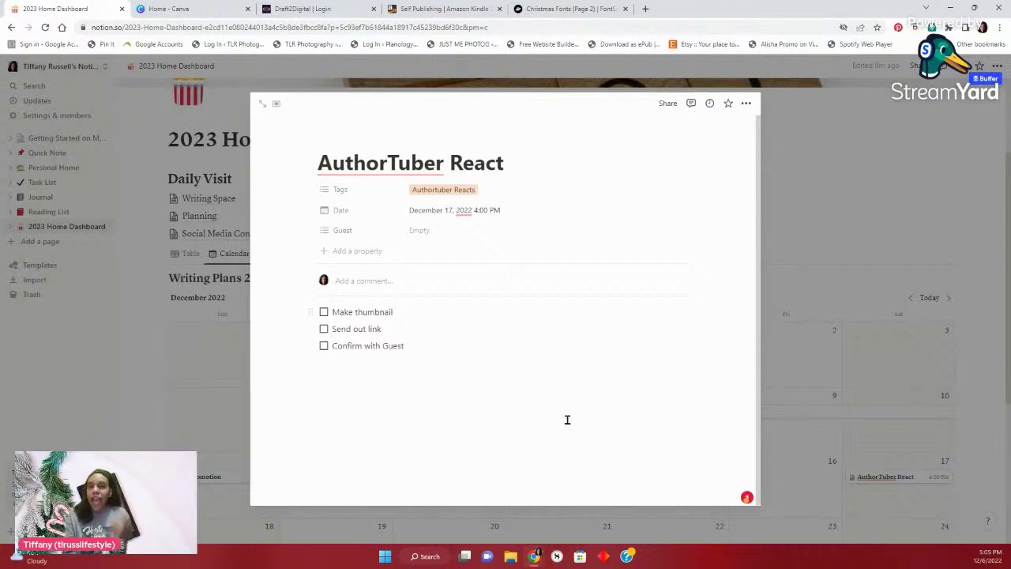
Close the AuthorTuber React event and delete the Writing Plans 2023 calendar from the dashboard
click(895, 239)
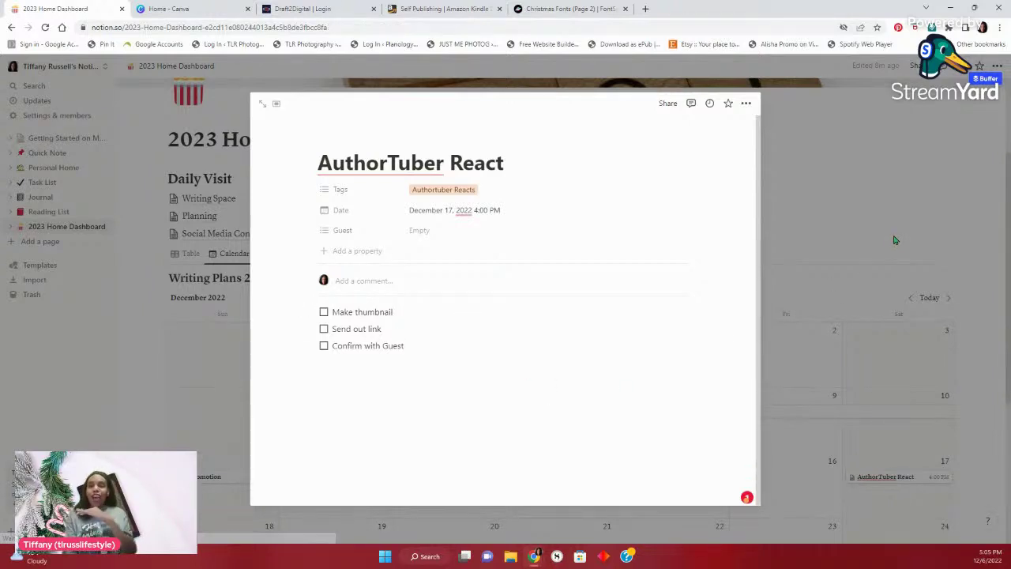
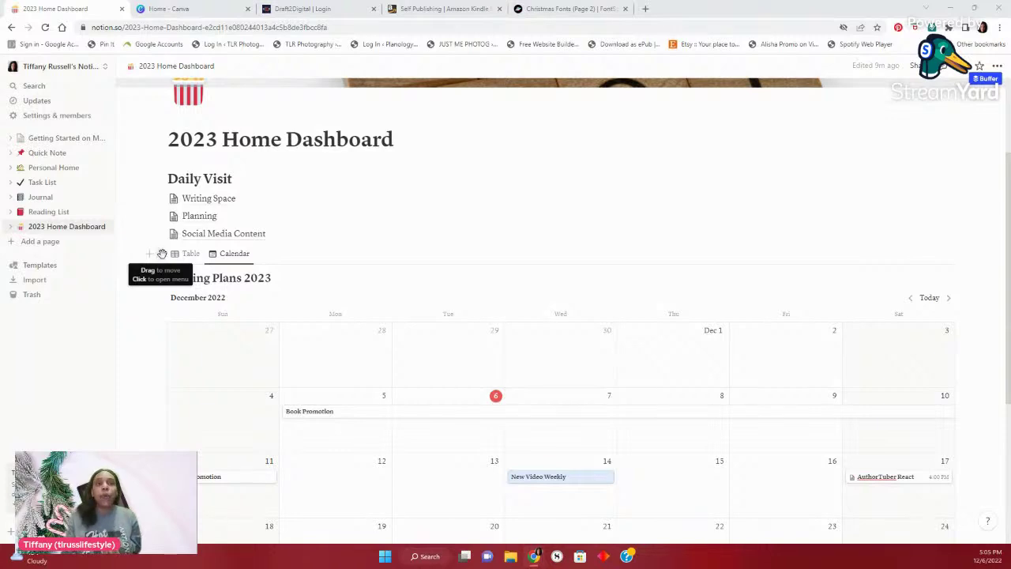
click(162, 253)
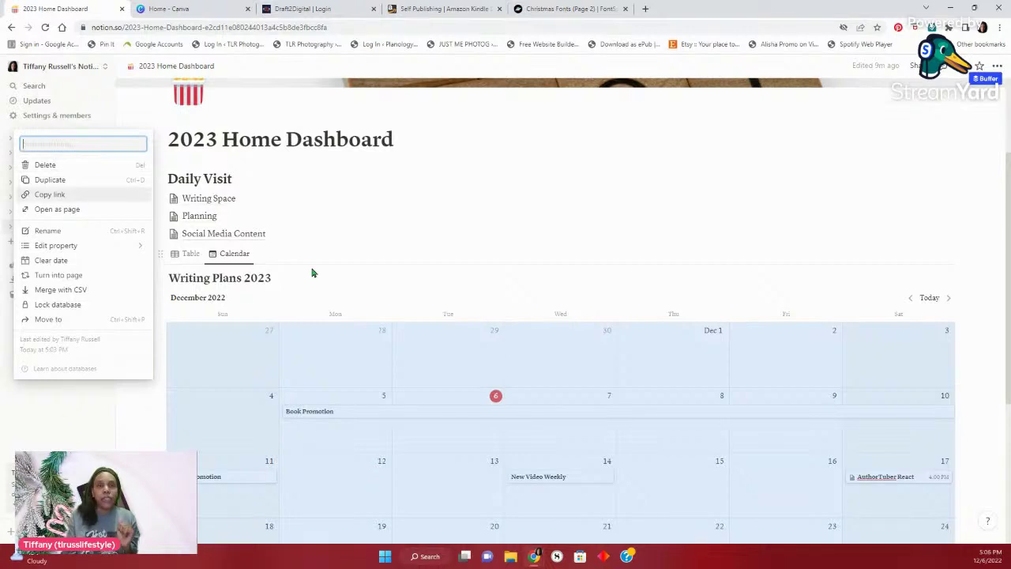
click(45, 166)
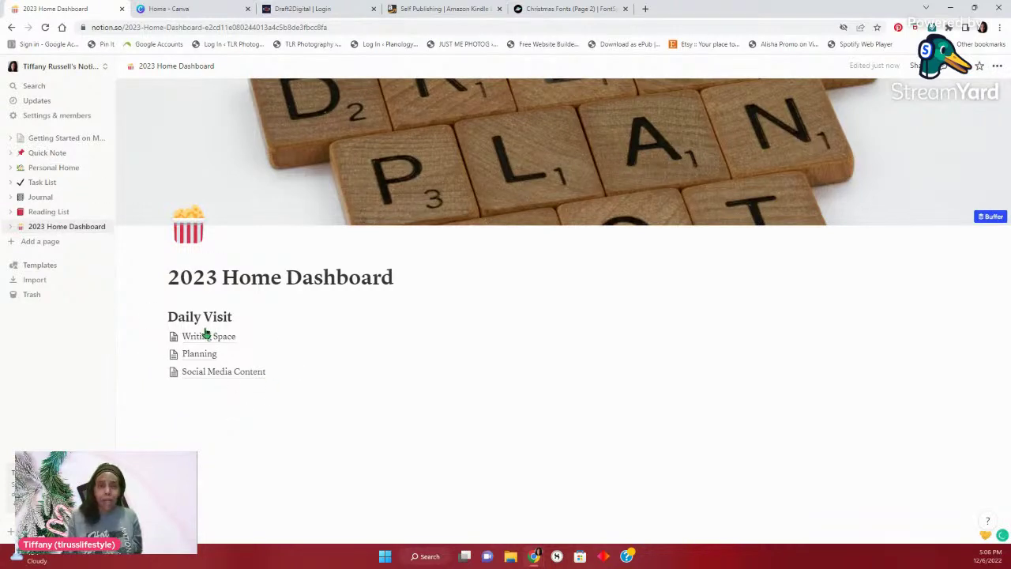
Insert a callout block below the Social Media Content sub-page link on the dashboard
click(195, 411)
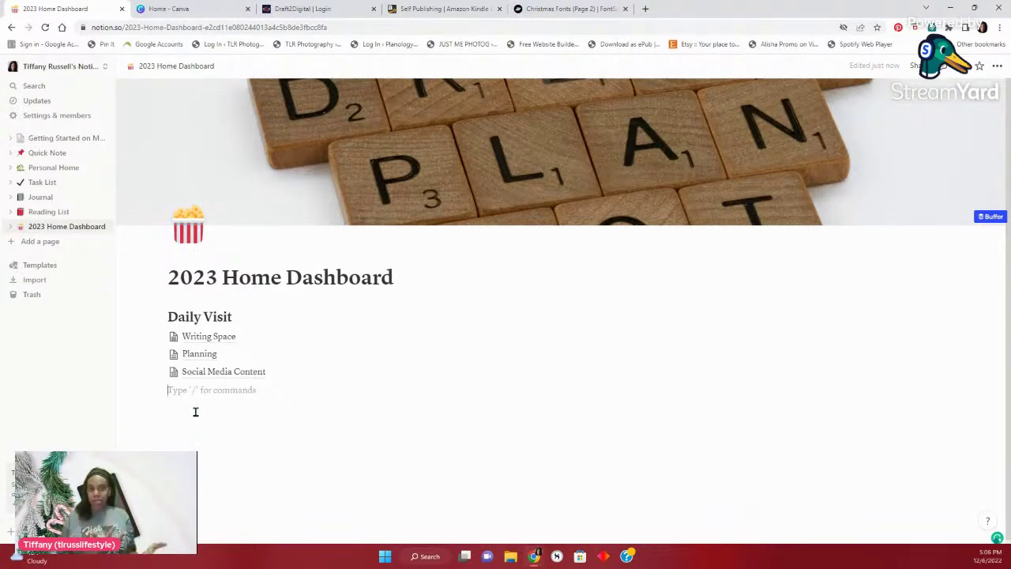
text(/)
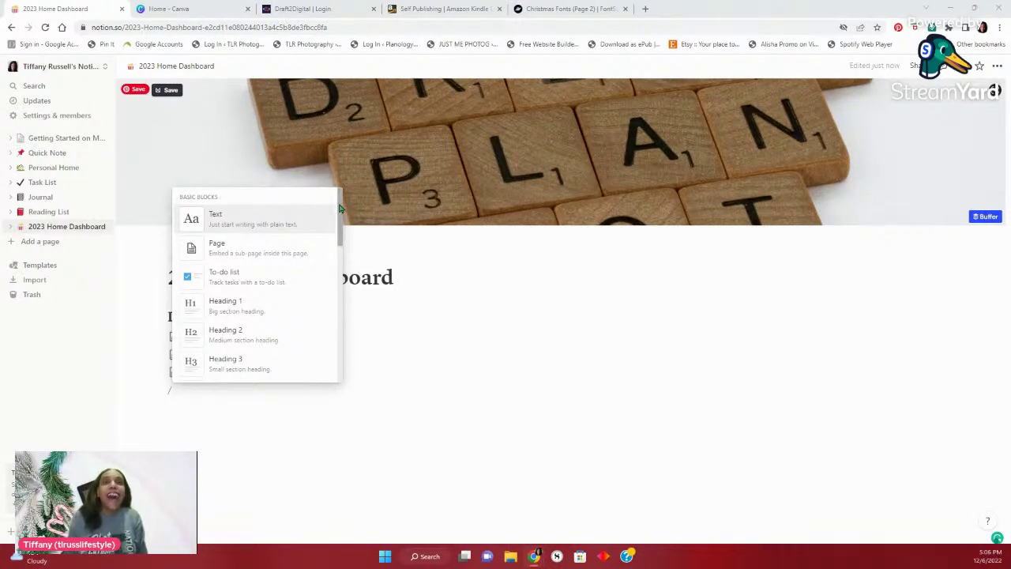
drag(341, 208, 352, 291)
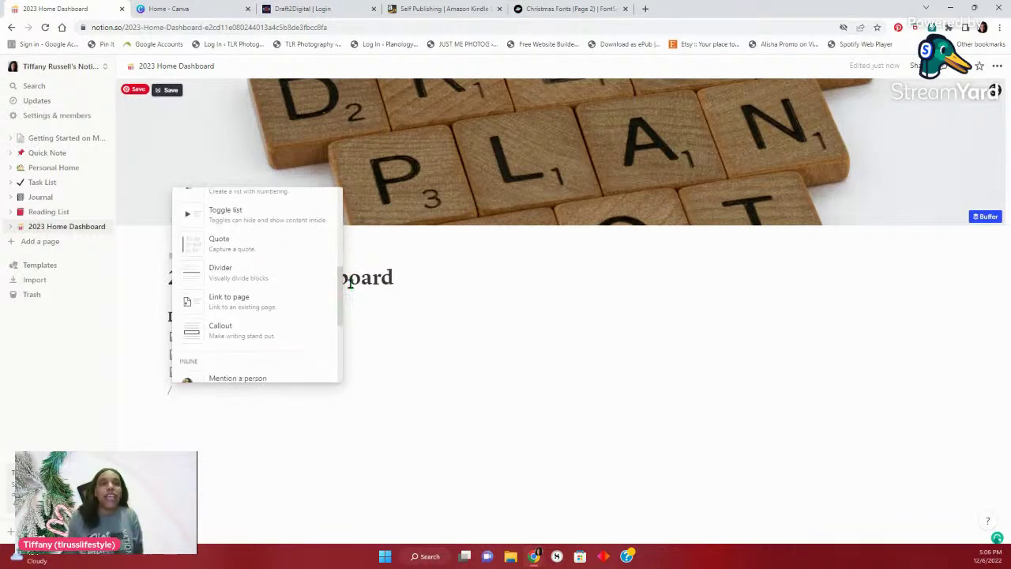
click(239, 333)
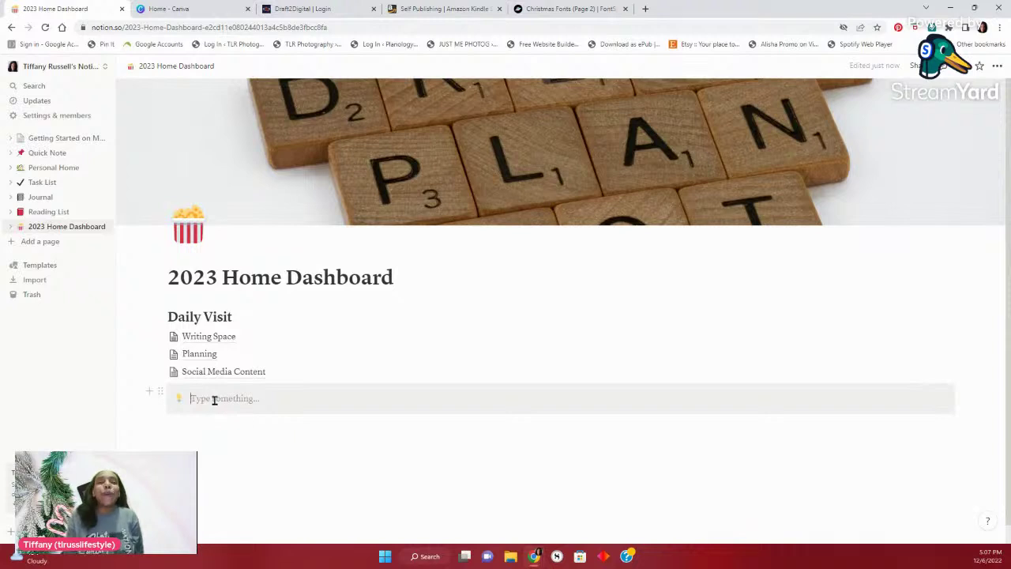
click(160, 391)
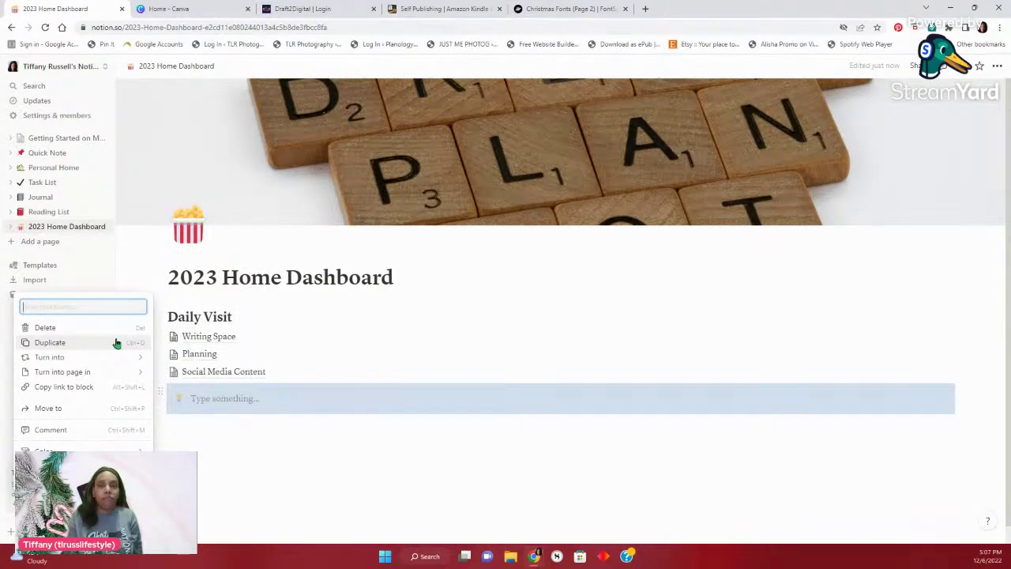
mouse_move(118, 357)
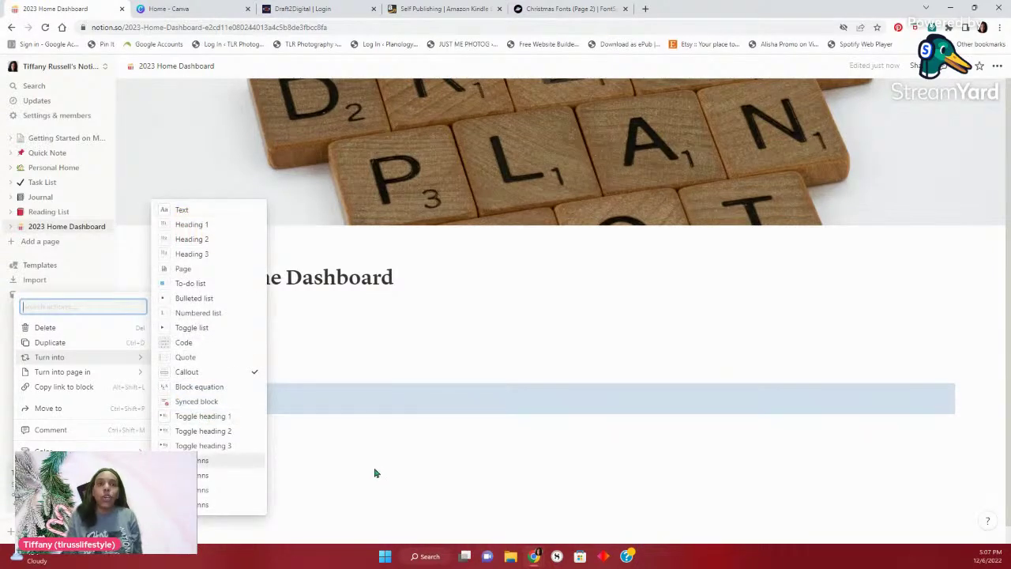
key(Escape)
click(174, 427)
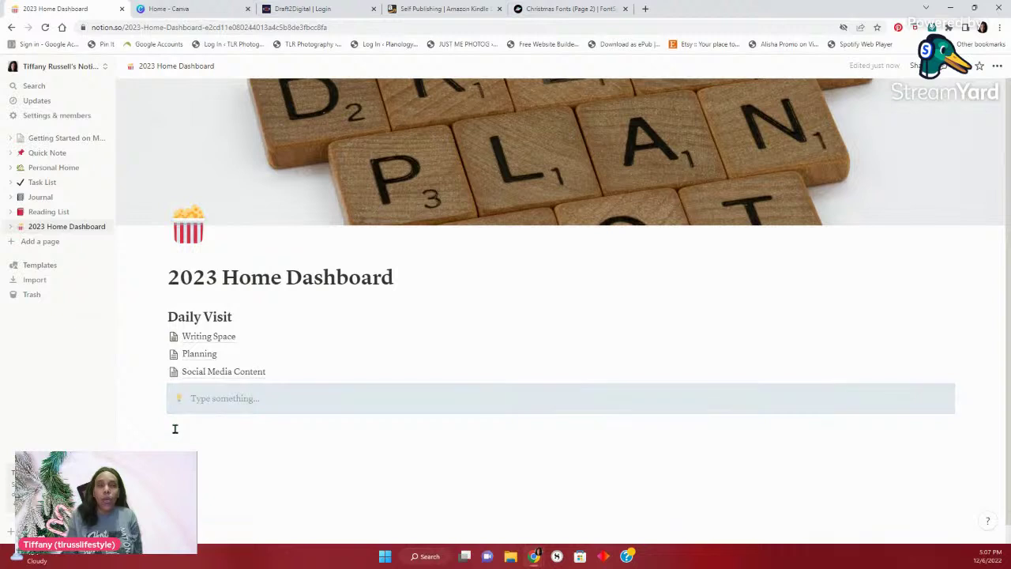
Add two more callout blocks below the existing callout on the dashboard
text(/cal)
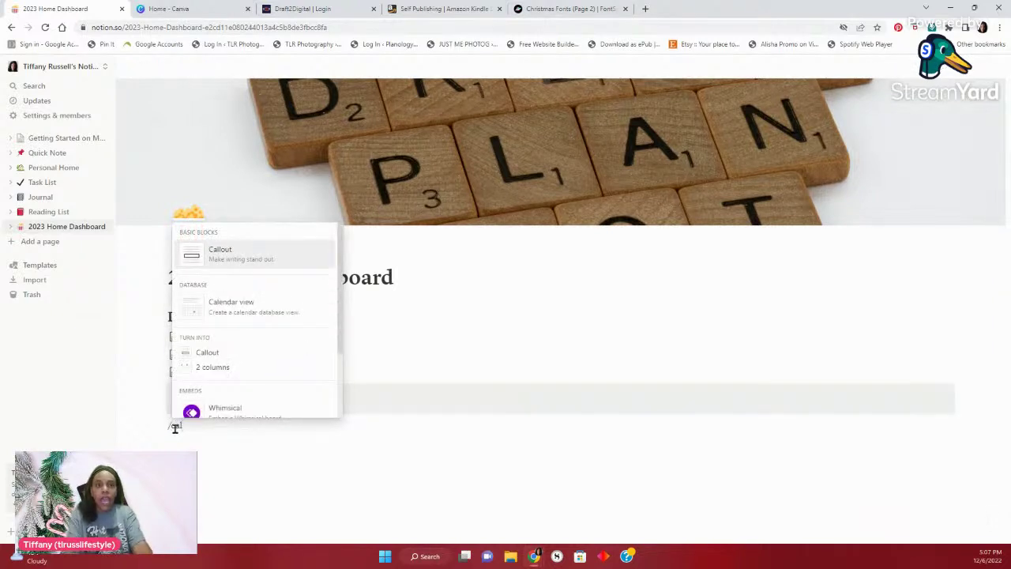
click(219, 251)
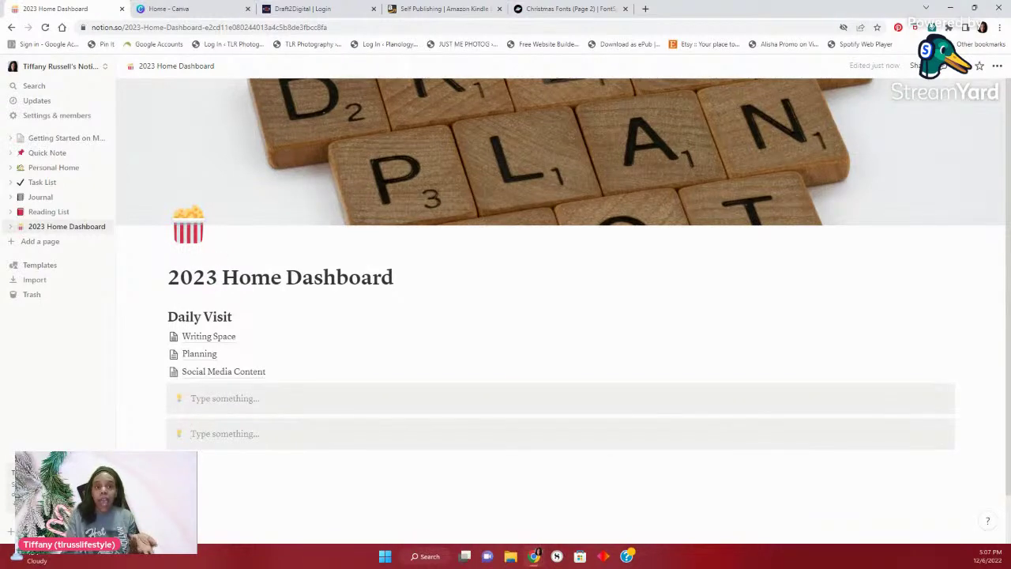
click(229, 461)
text(/)
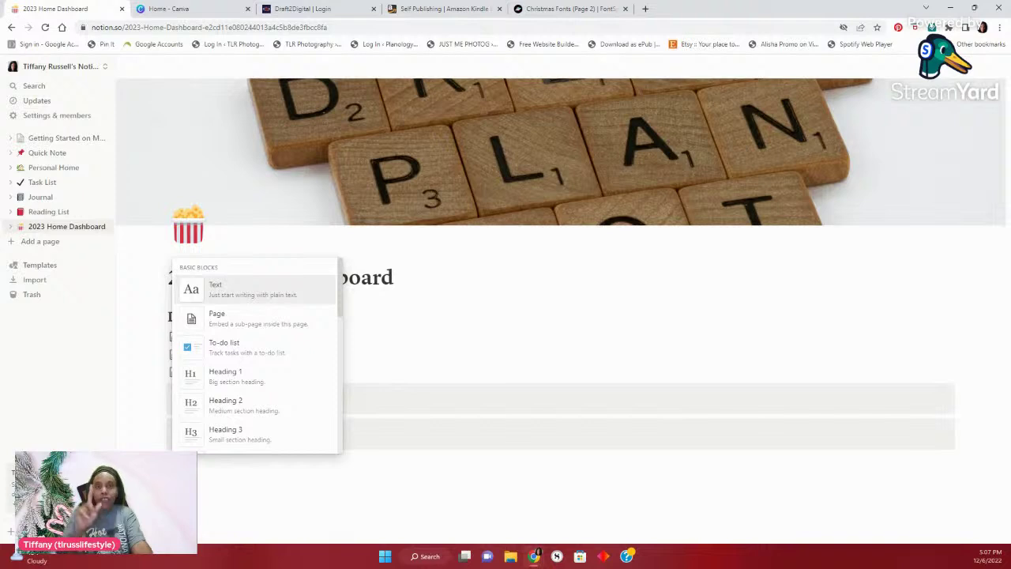
text(cal)
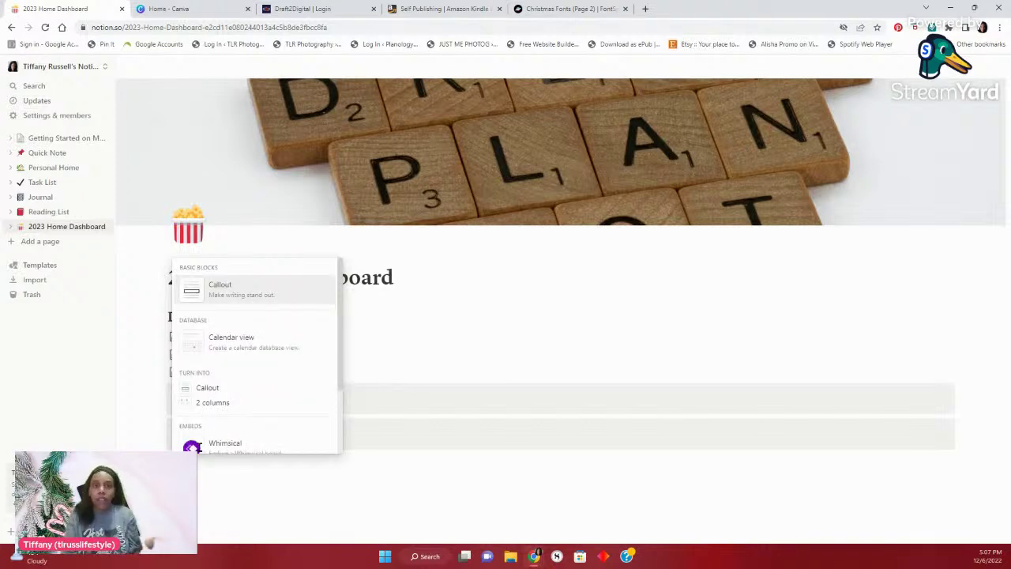
click(251, 291)
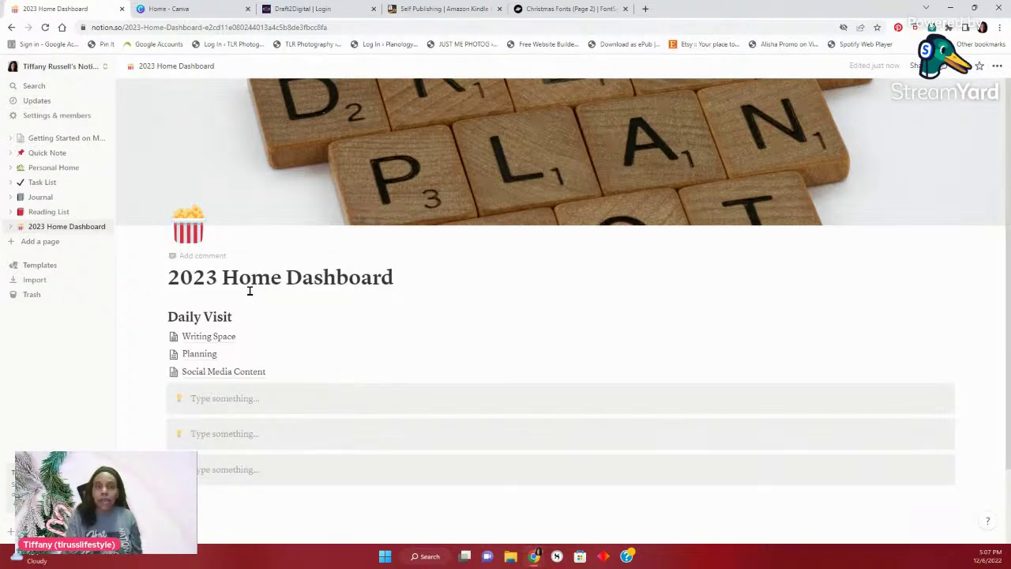
Move the three callout blocks above the Daily Visit heading and arrange them side by side in three columns
mouse_move(164, 379)
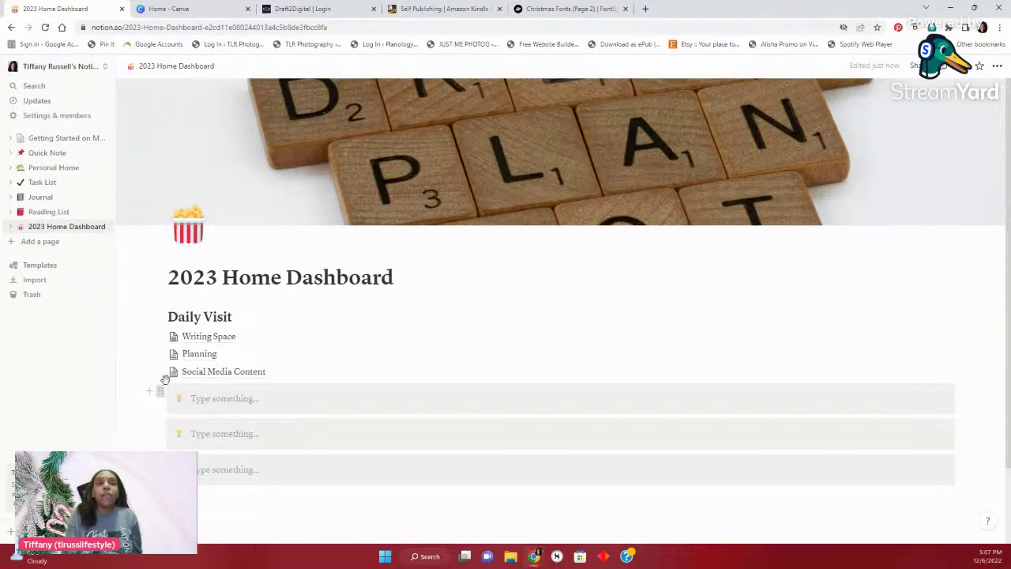
drag(164, 379, 165, 300)
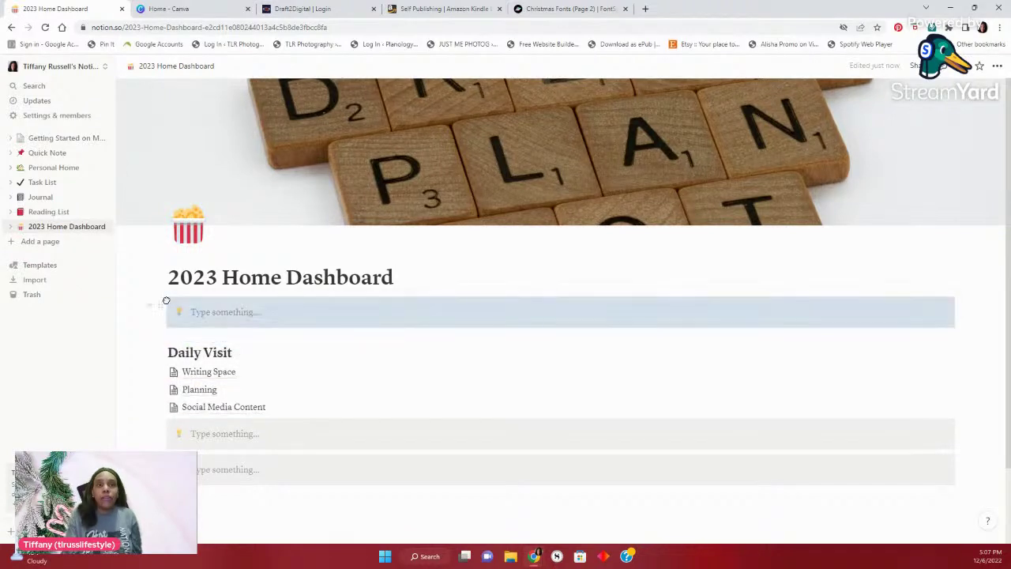
click(548, 380)
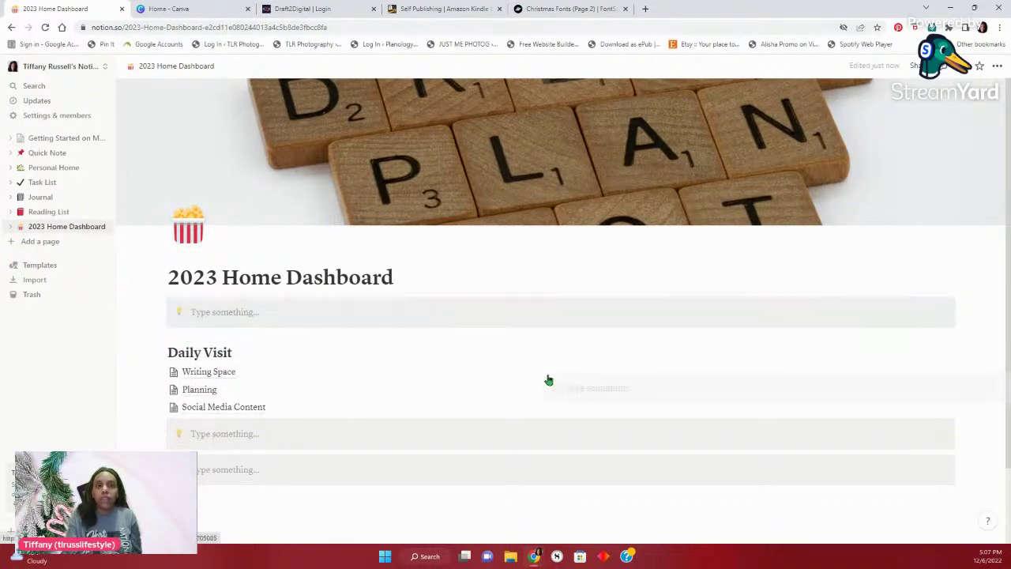
drag(964, 307, 963, 300)
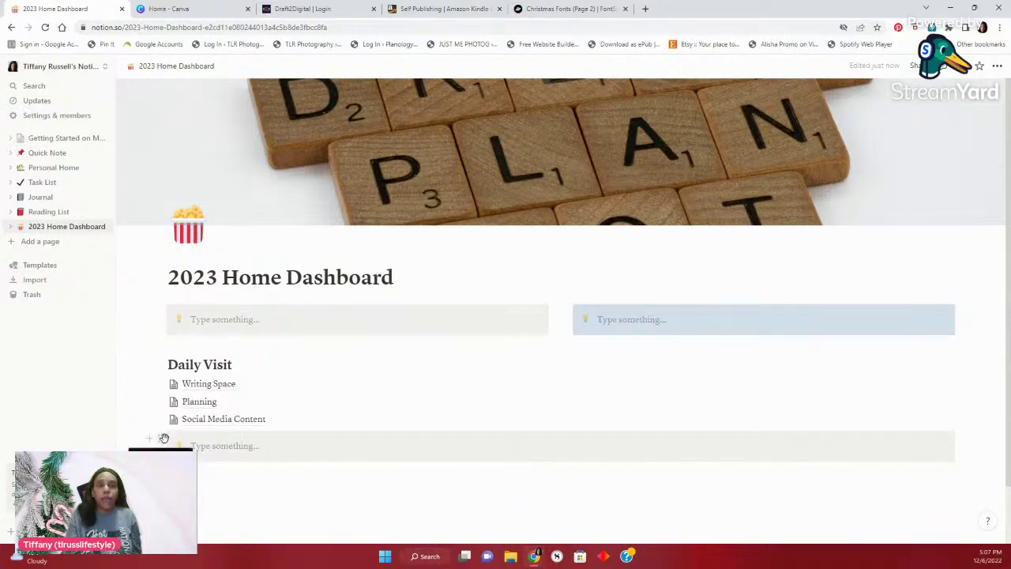
drag(163, 438, 966, 306)
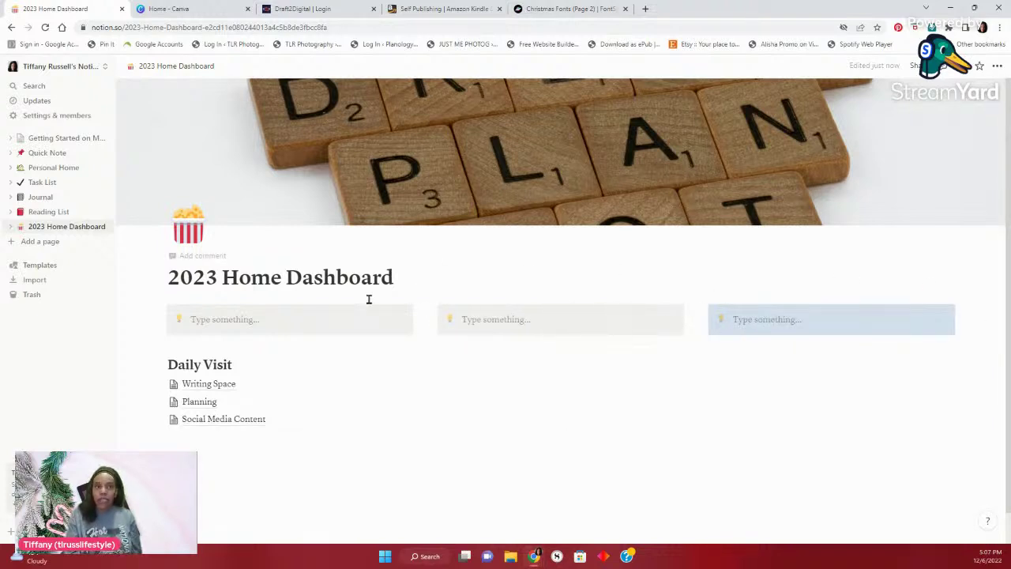
Move the Daily Visit heading into a fourth column beside the callouts and adjust the column widths, keeping the heading's column narrowest
drag(161, 365, 972, 309)
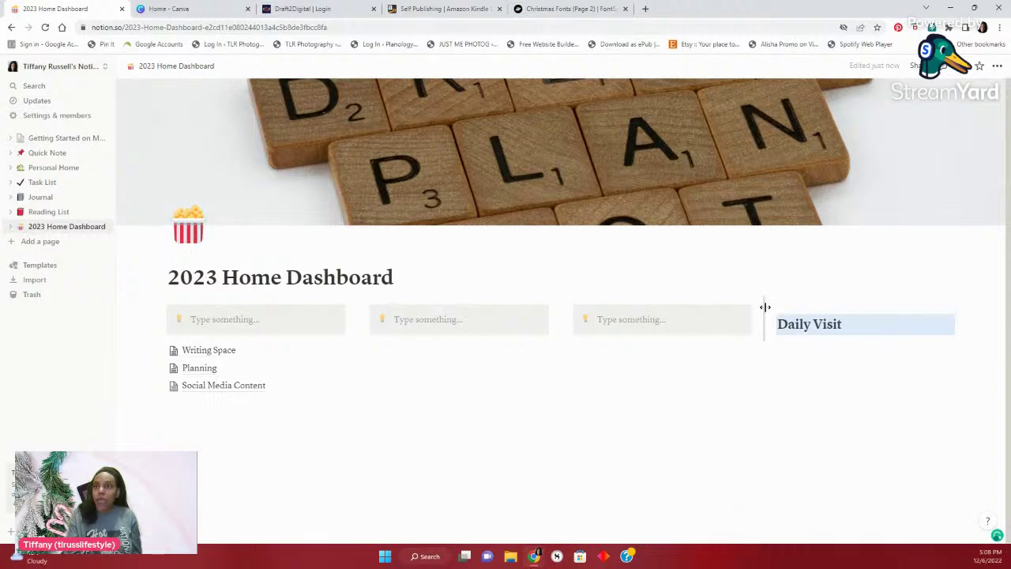
drag(764, 307, 826, 308)
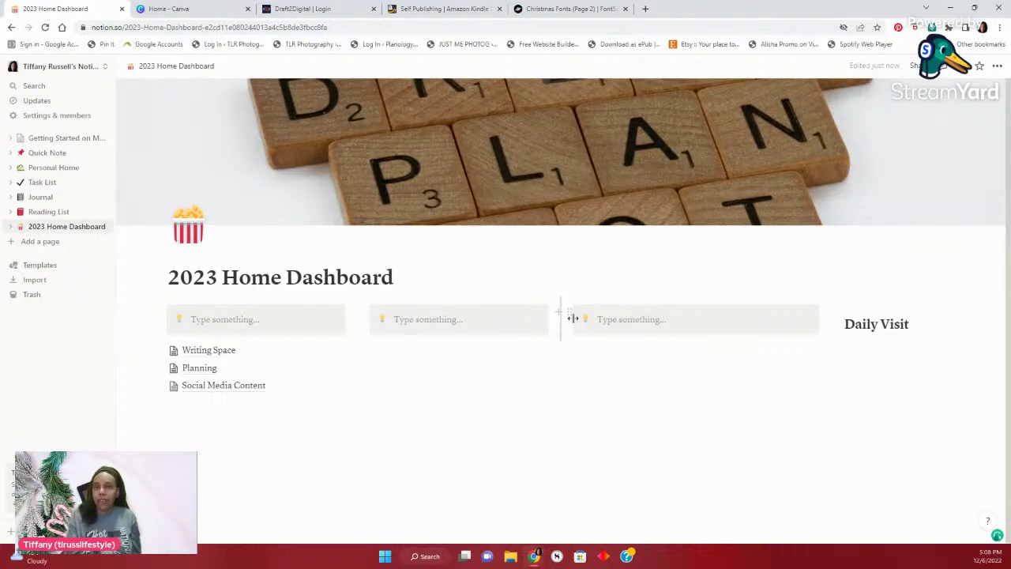
drag(563, 318, 586, 319)
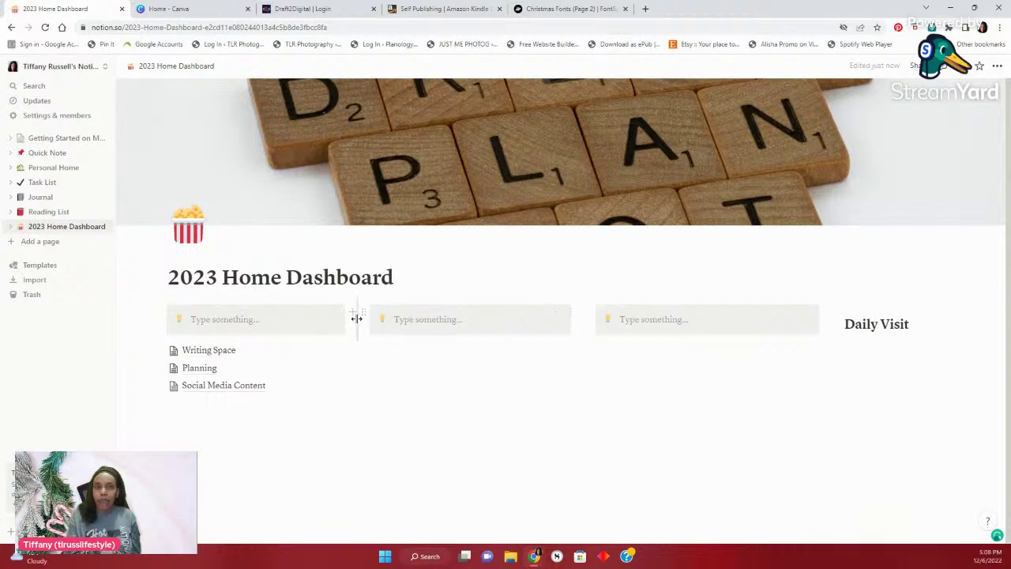
mouse_move(357, 318)
mouse_down()
mouse_move(368, 318)
mouse_move(358, 318)
mouse_up()
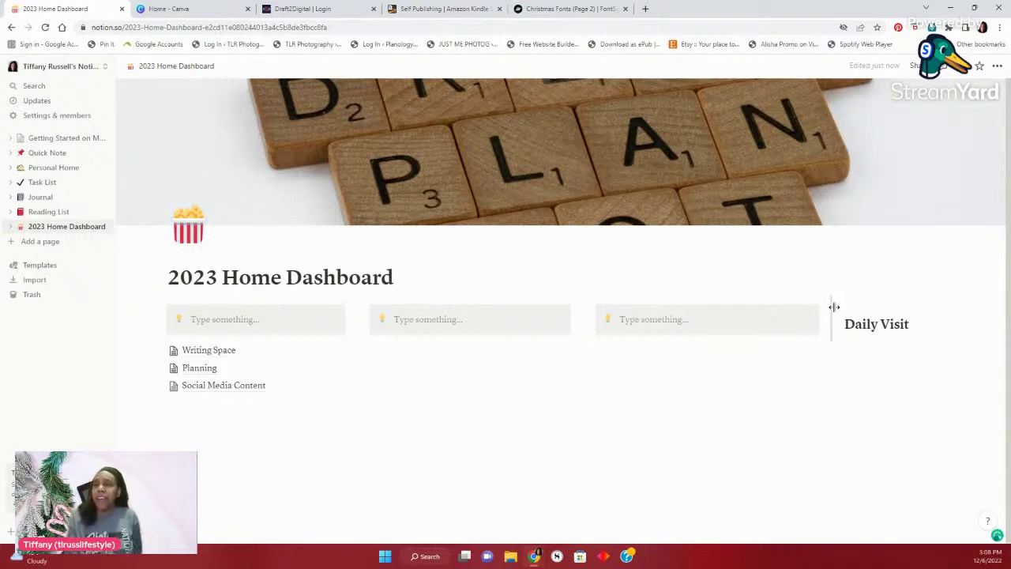
drag(823, 309, 812, 308)
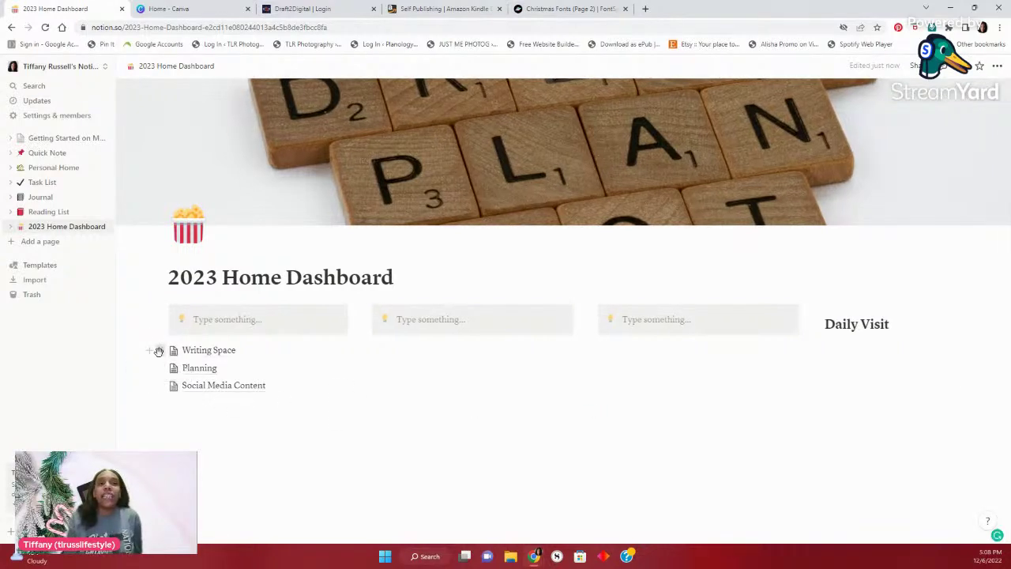
Move the Writing Space, Planning and Social Media Content page links beneath the Daily Visit heading in the fourth column
drag(390, 365, 835, 330)
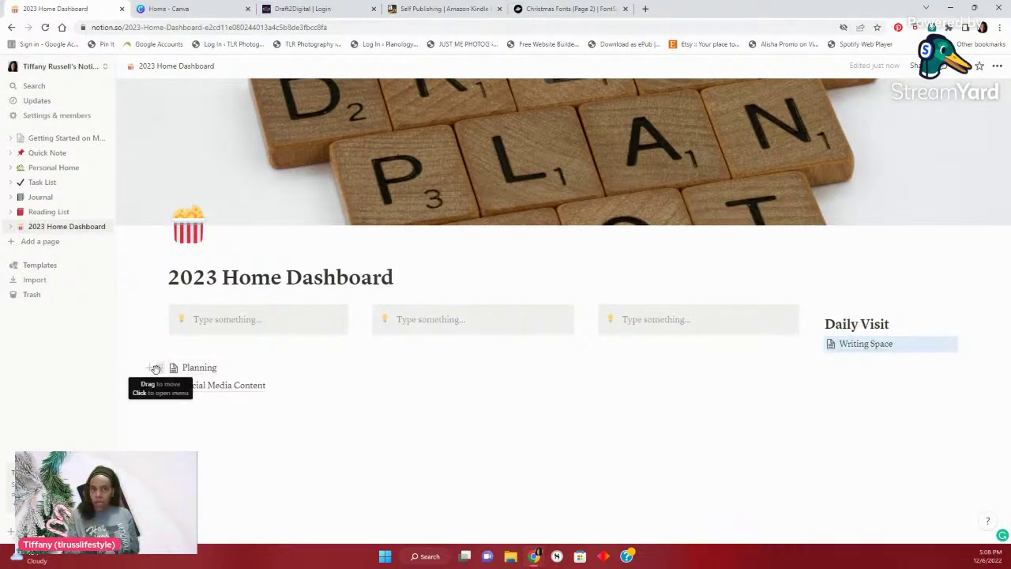
drag(155, 368, 829, 352)
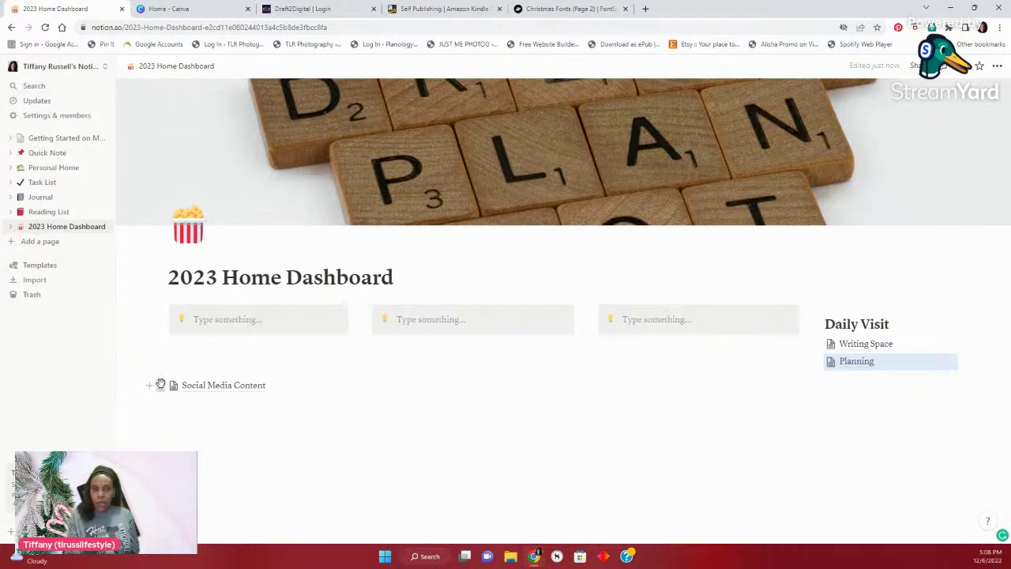
drag(160, 385, 821, 374)
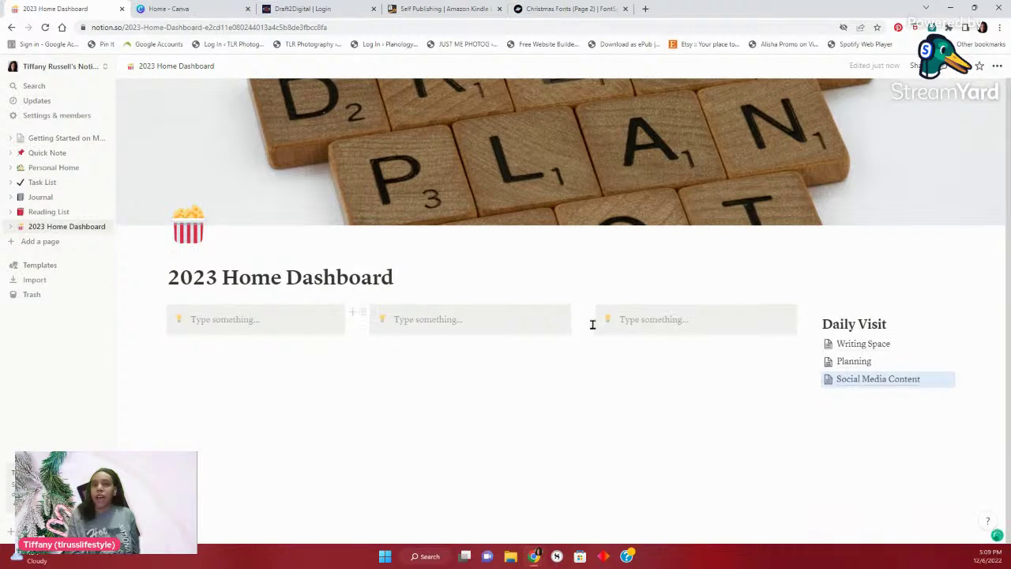
Open the Planning sub-page and insert an inline database in it
click(855, 361)
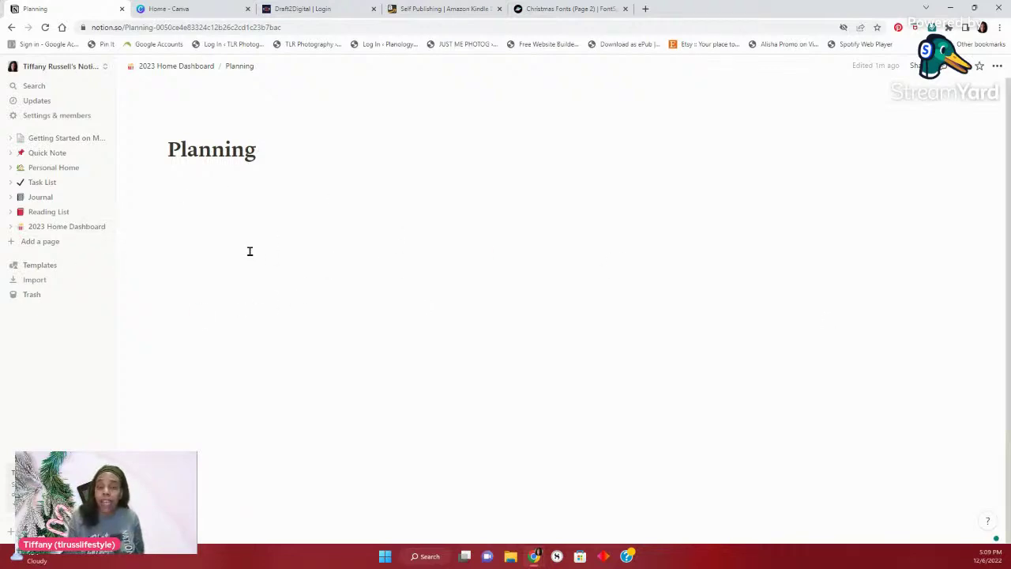
click(186, 221)
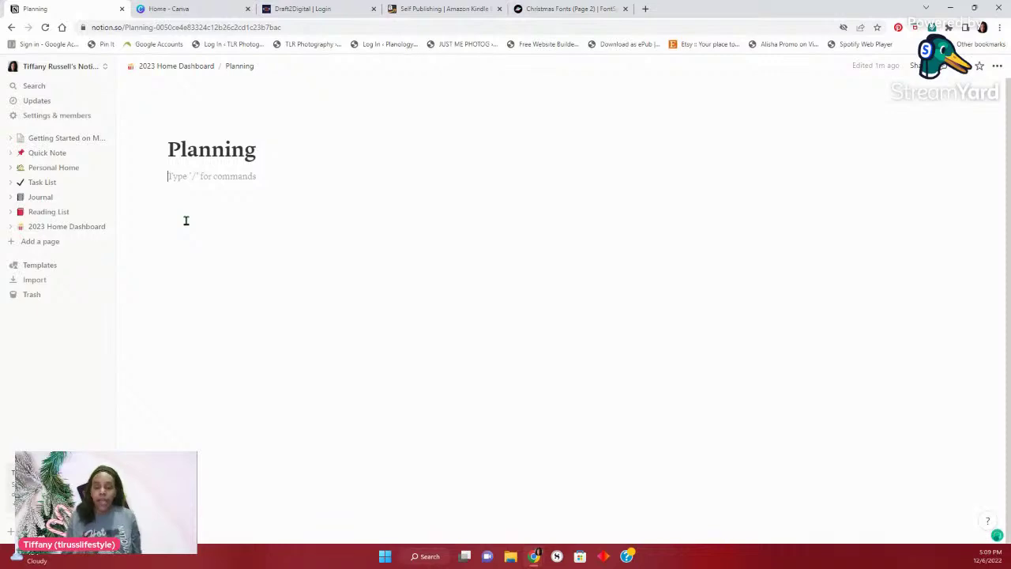
text(/)
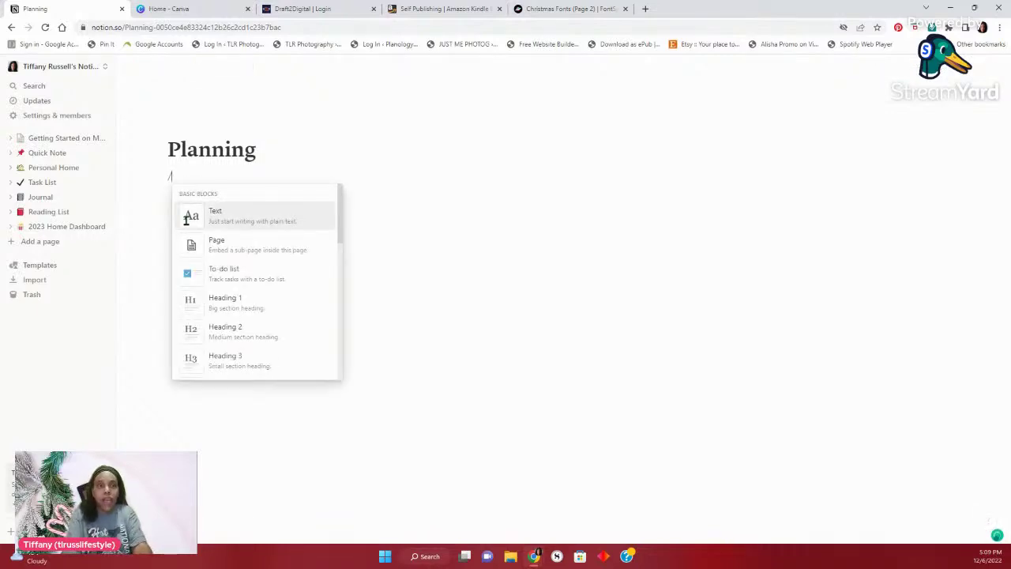
text(dat)
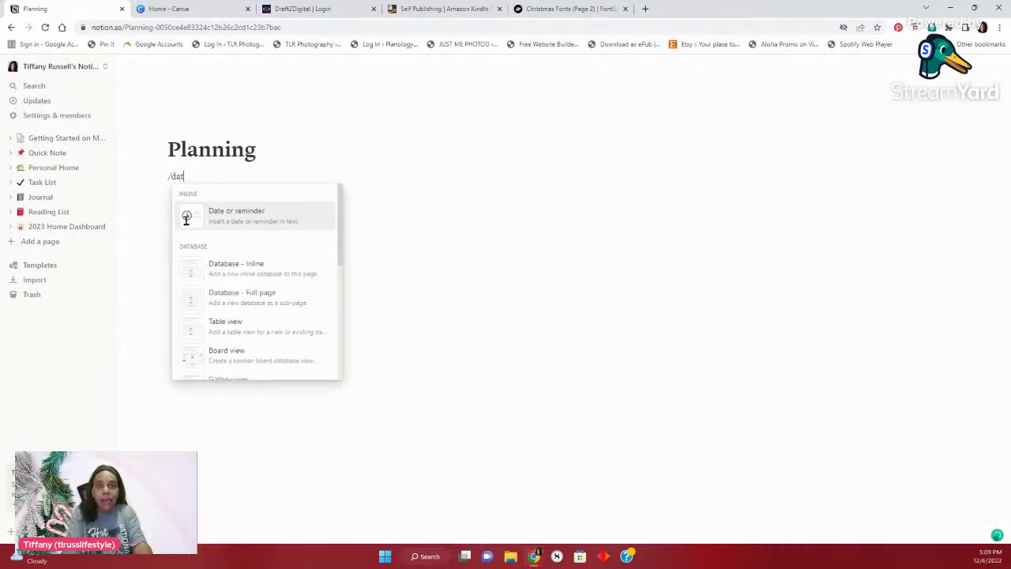
text(a)
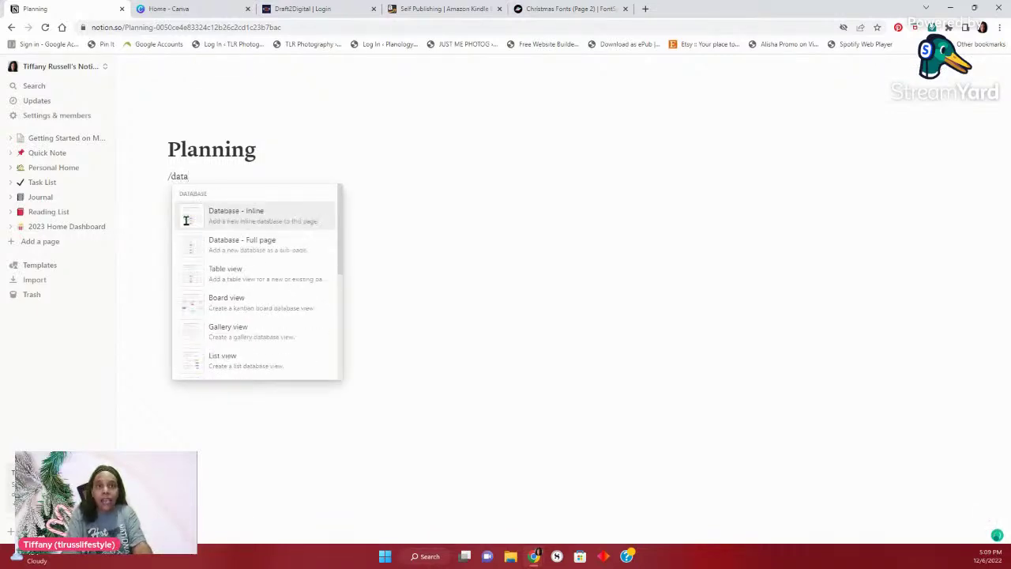
click(252, 216)
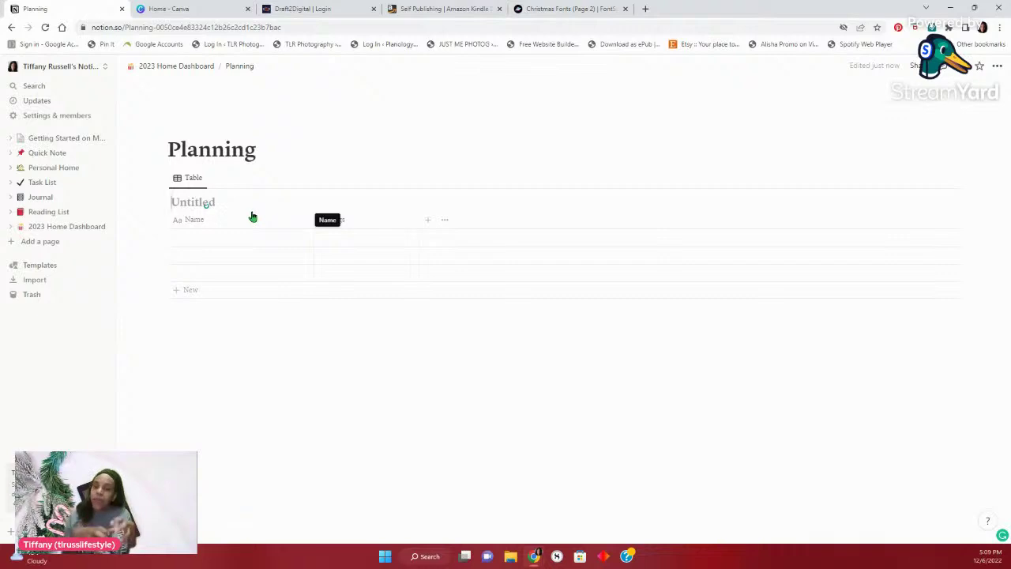
Rename the Name column of the Planning database to "Values & Themes"
click(203, 219)
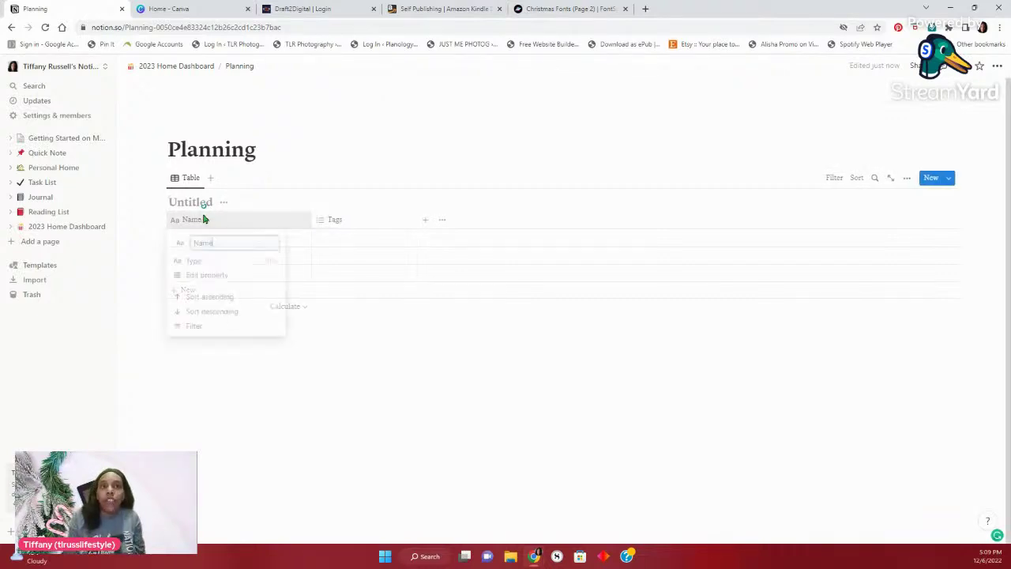
drag(220, 244, 189, 246)
text(Values)
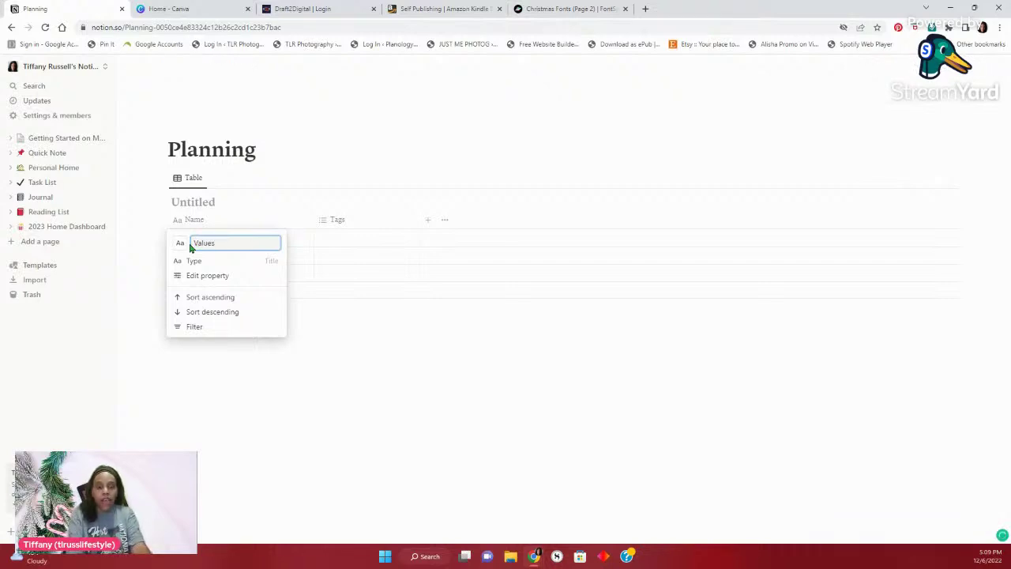
text( & Themes)
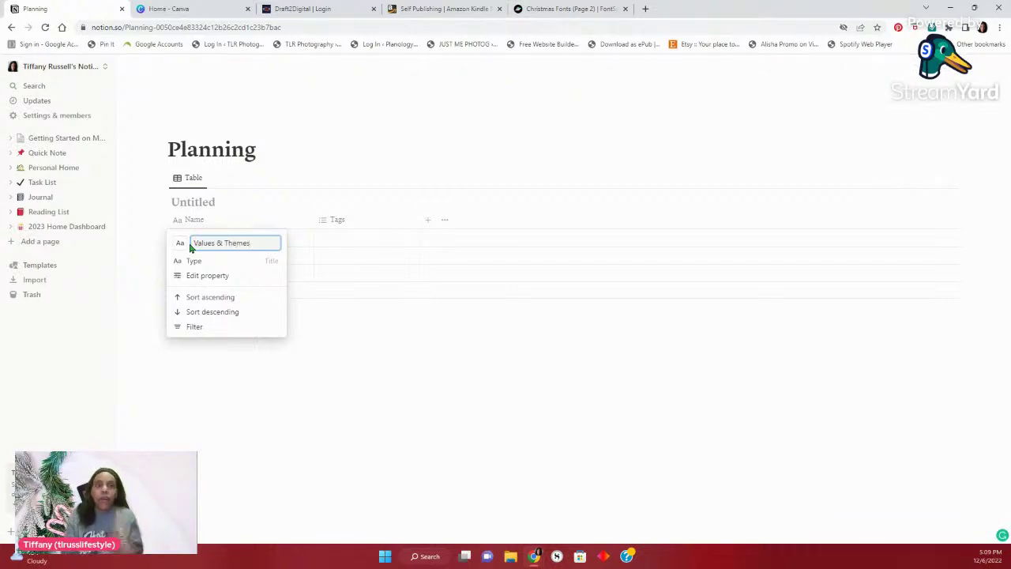
click(332, 170)
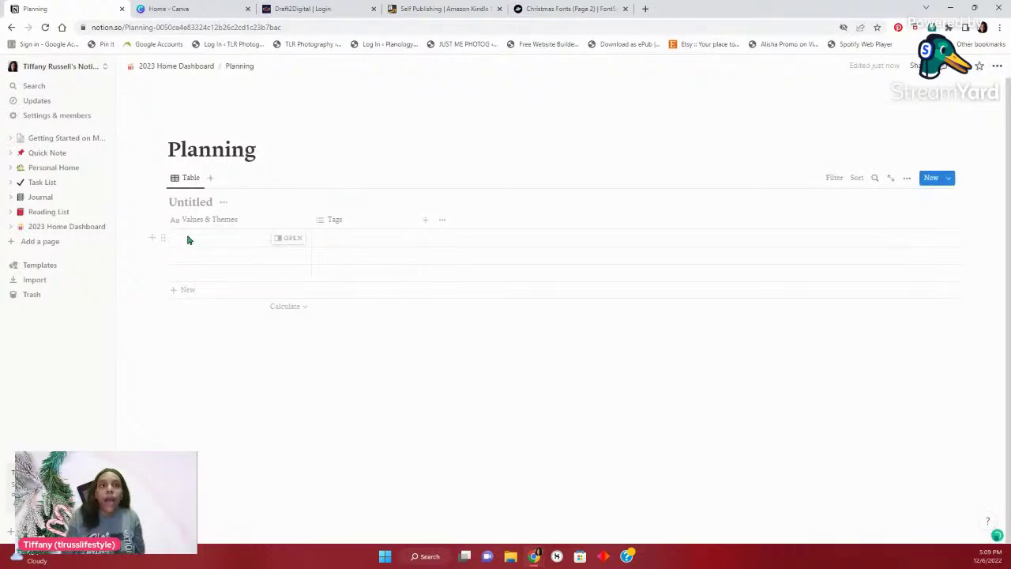
Enter "Being Creative" and "Family" as the first two entries in the Values & Themes column
click(188, 239)
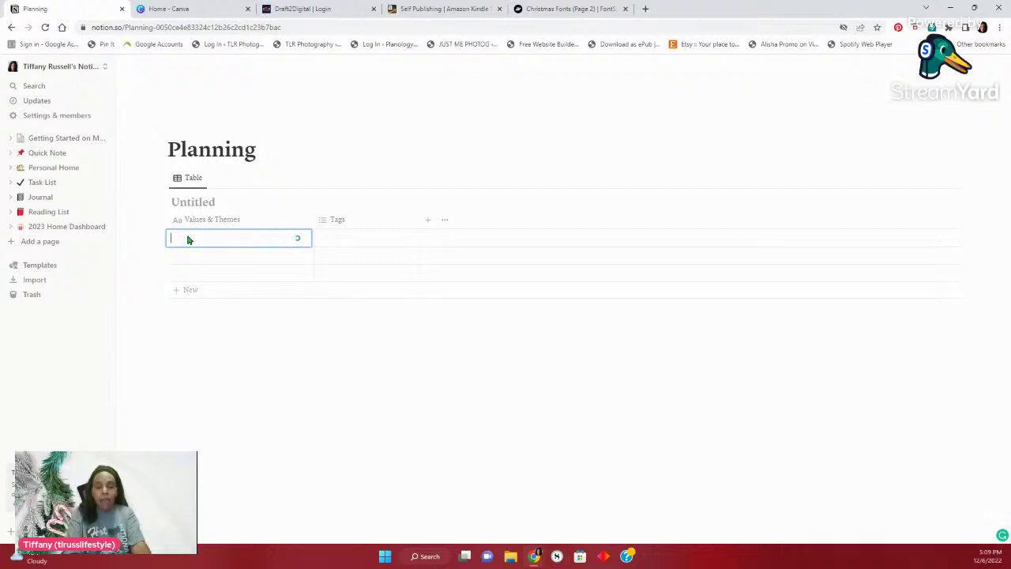
text(Being Creative)
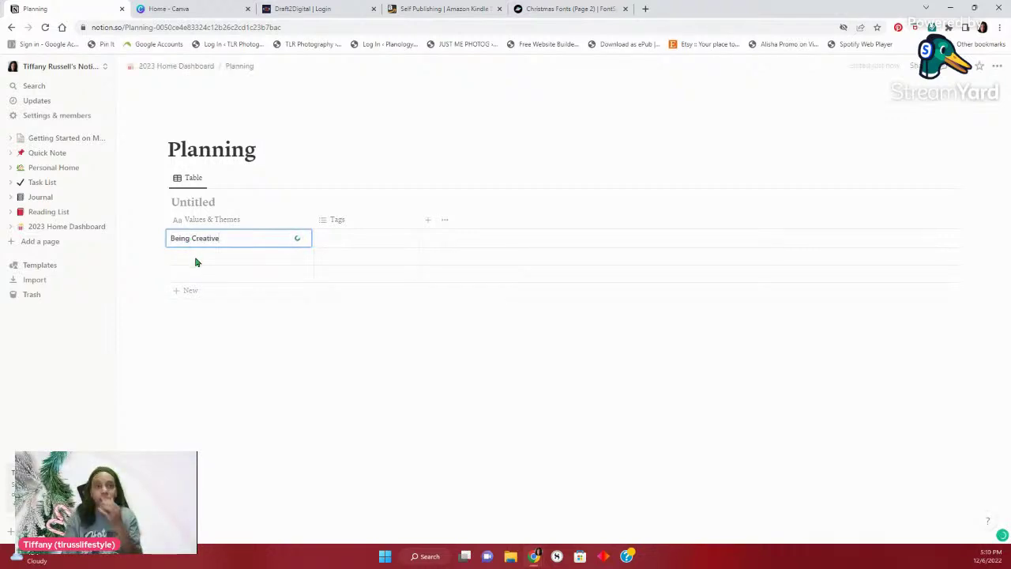
key(Escape)
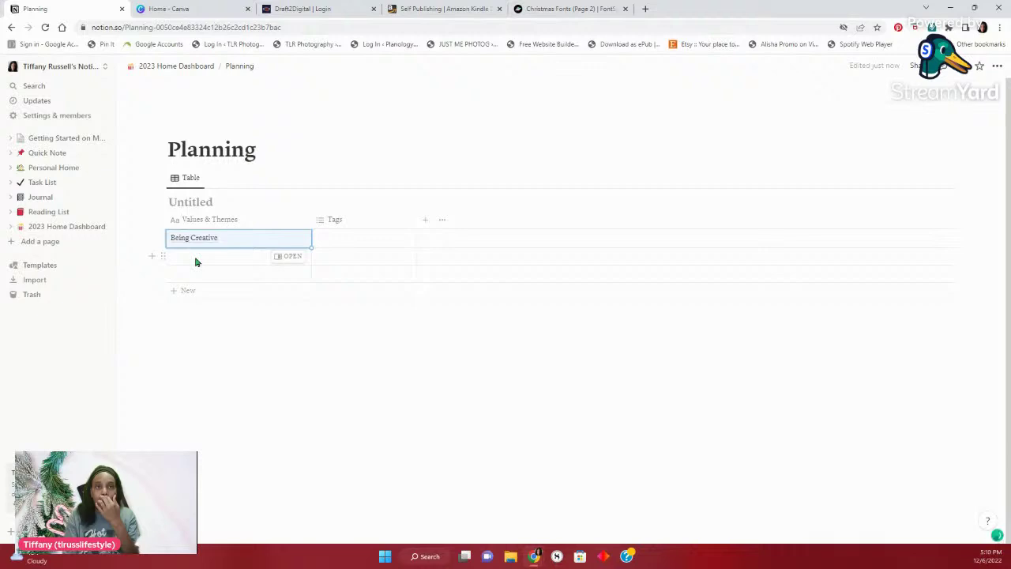
click(196, 257)
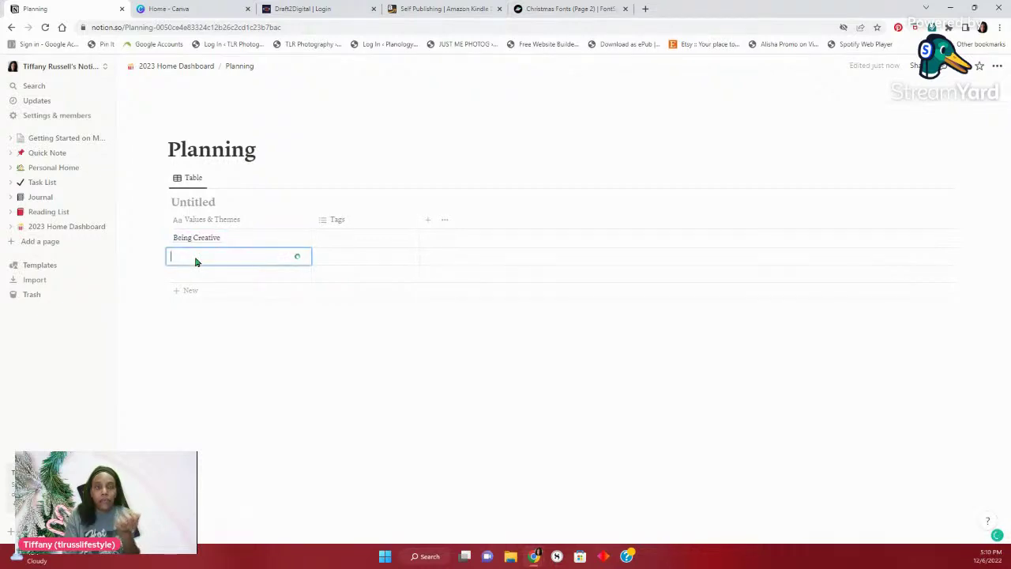
text(Family)
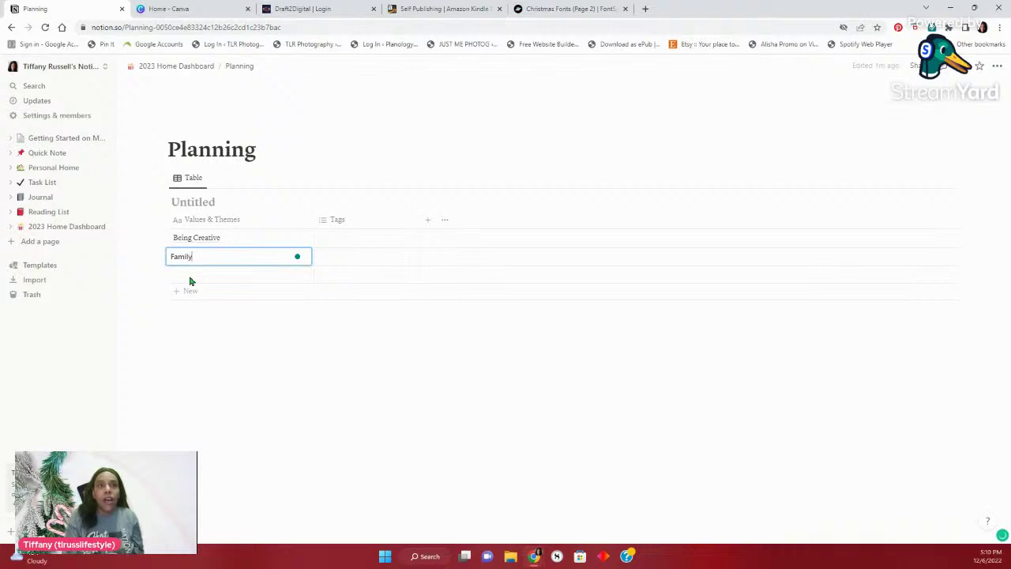
key(Return)
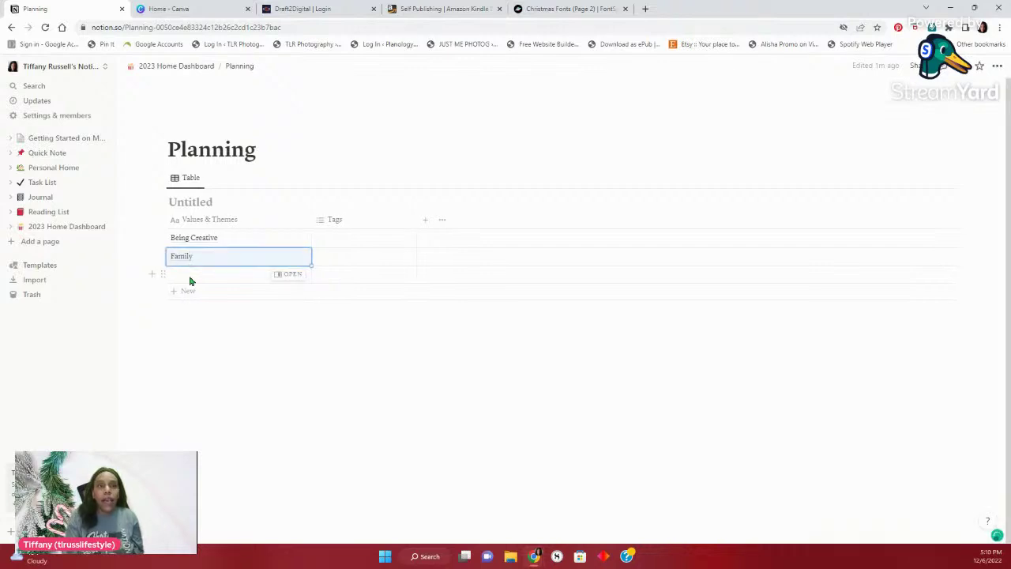
Enter "Financial Responsible" as the third entry in the Values & Themes column, correcting the spelling of the second word
click(189, 274)
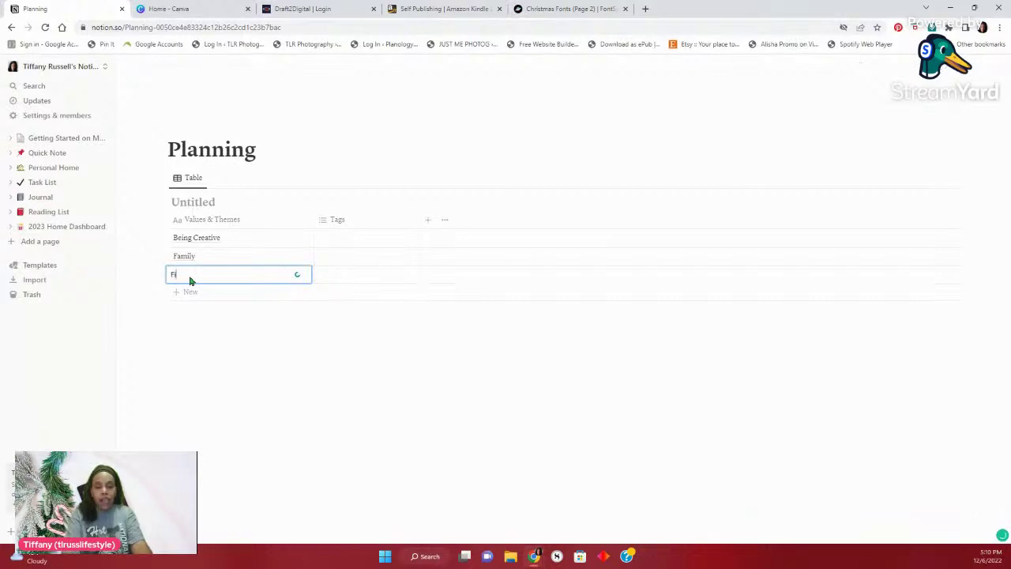
text(Finan)
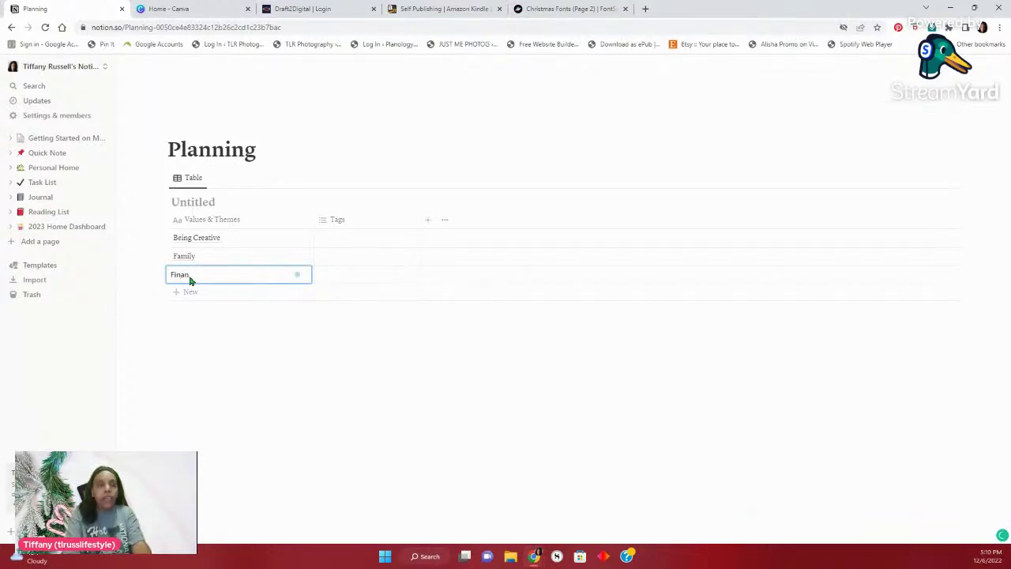
text(cial)
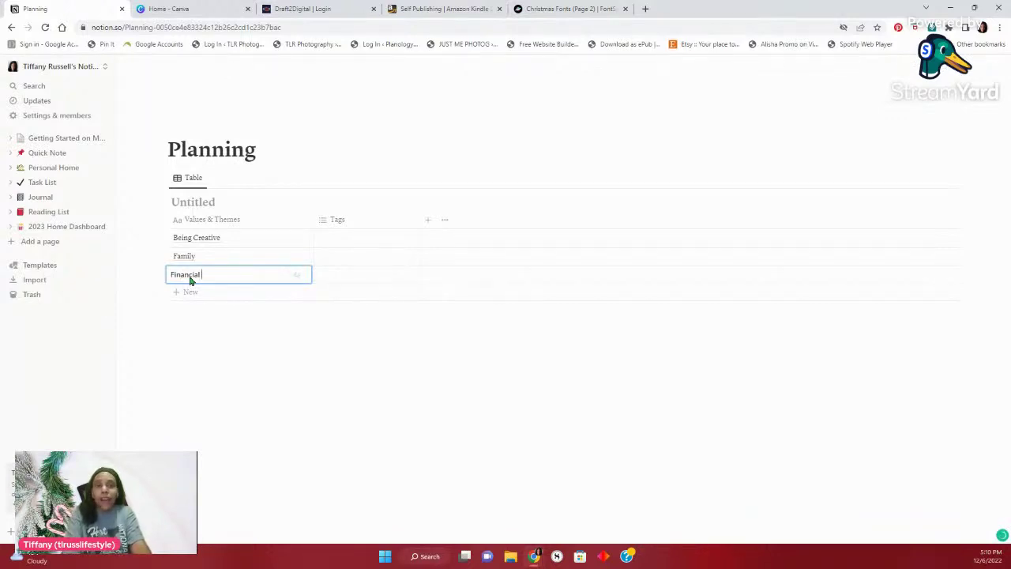
text( Resp)
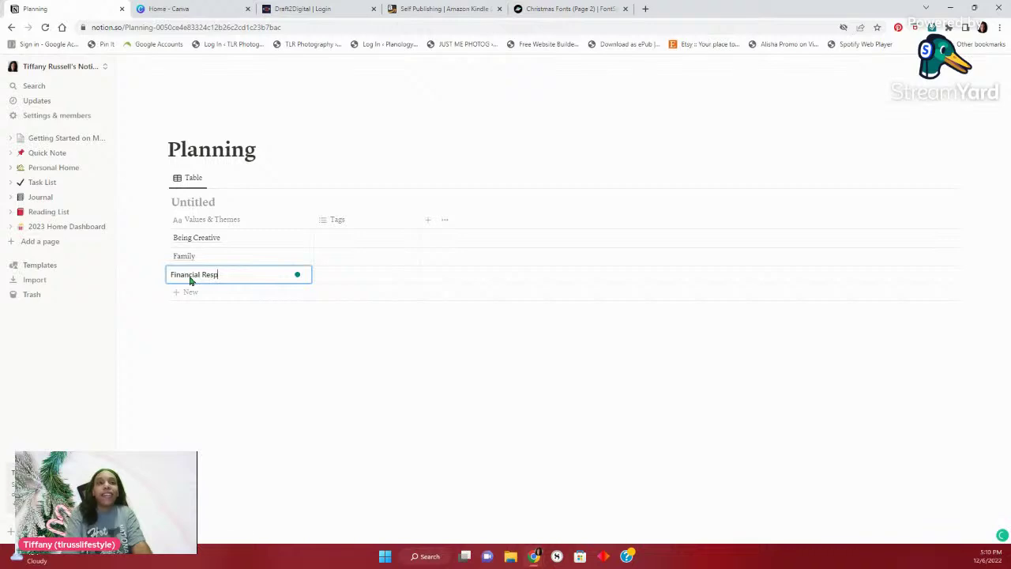
text(onisble)
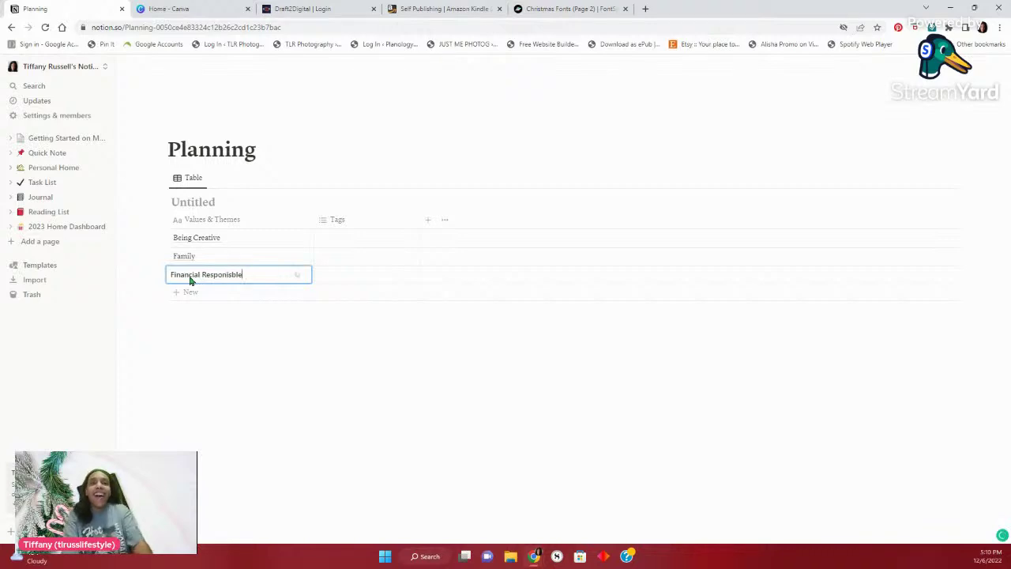
key(BackSpace)
key(BackSpace)
key(BackSpace)
key(BackSpace)
key(BackSpace)
key(BackSpace)
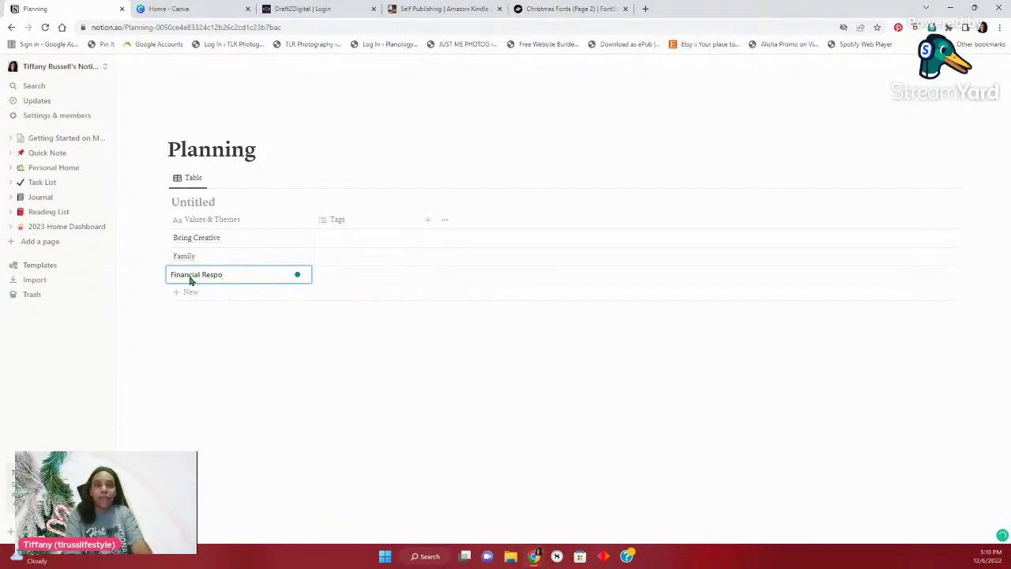
text(nsi)
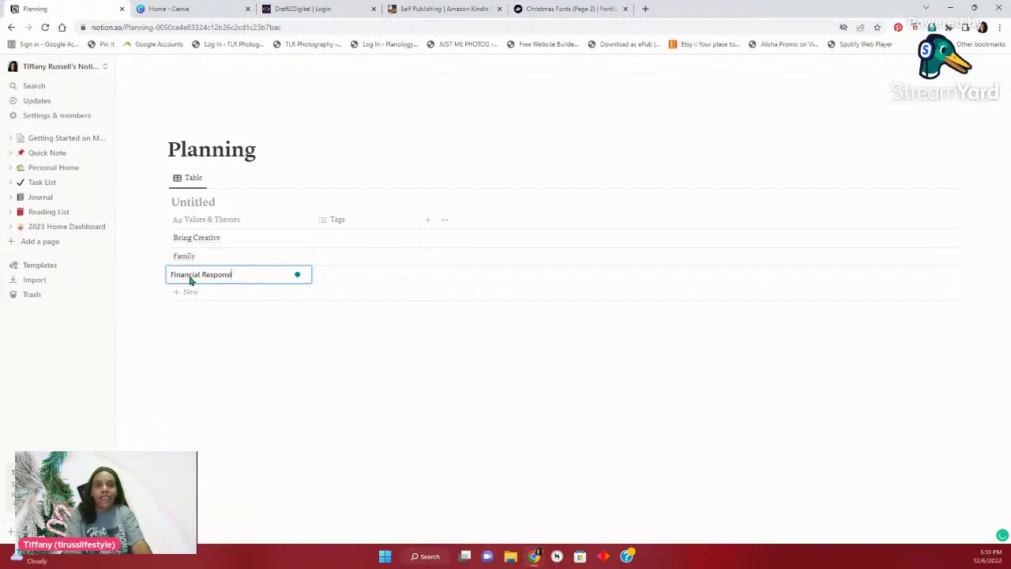
text(ble)
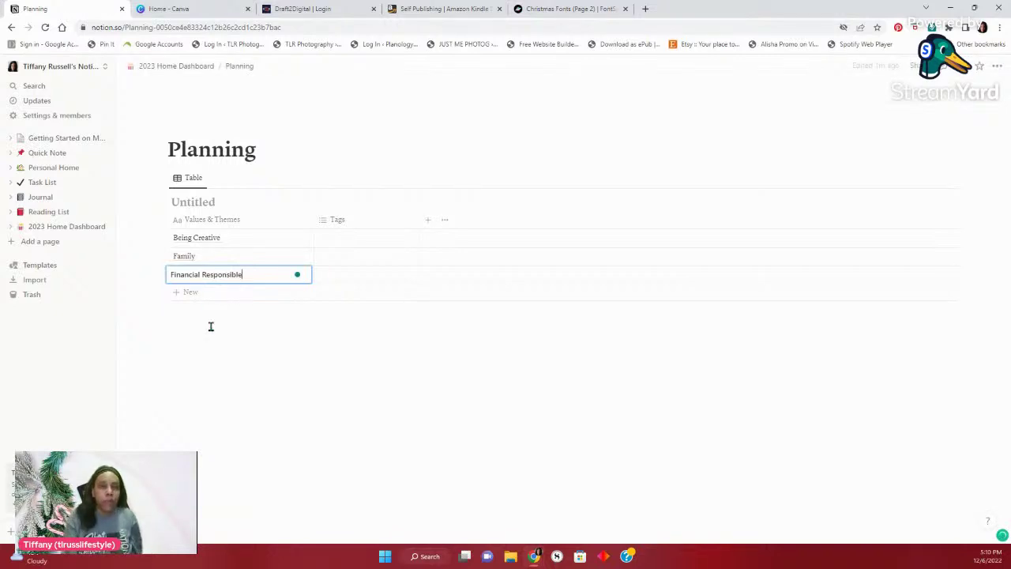
key(Escape)
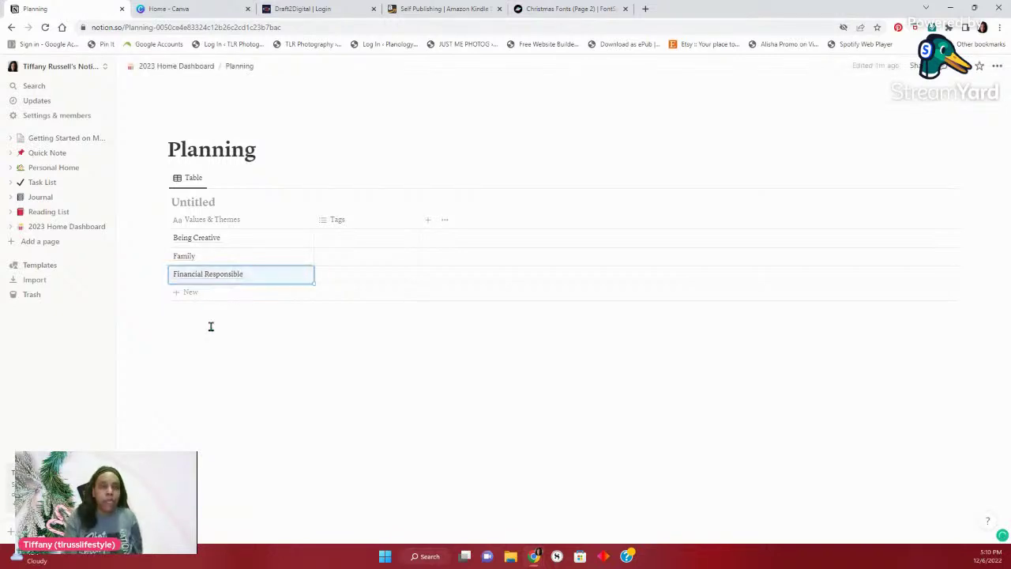
Add a fourth row beneath "Financial Responsible" in the Planning database
click(185, 292)
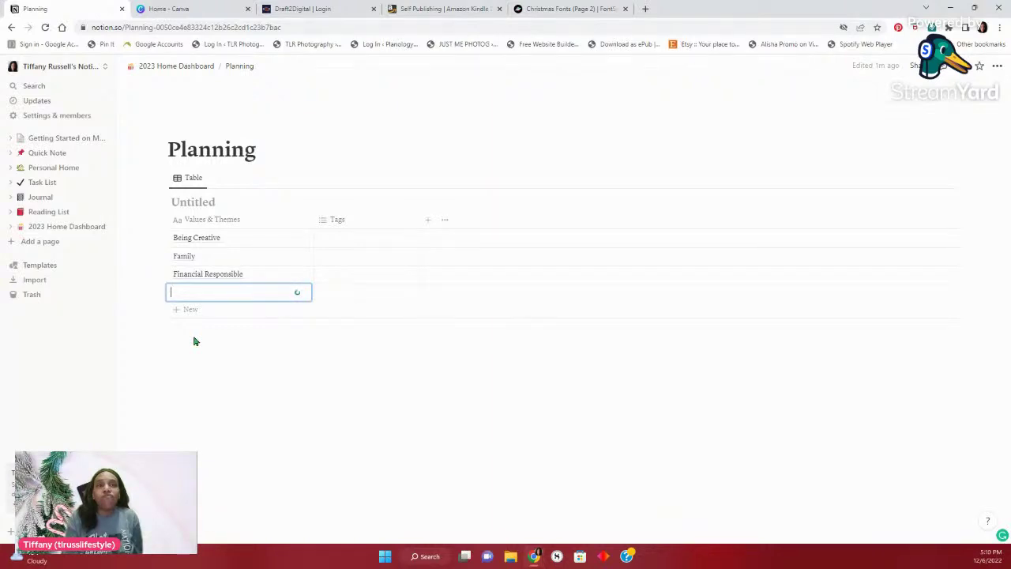
Enter Self Care as the fourth entry in the Values & Themes column
text(Self)
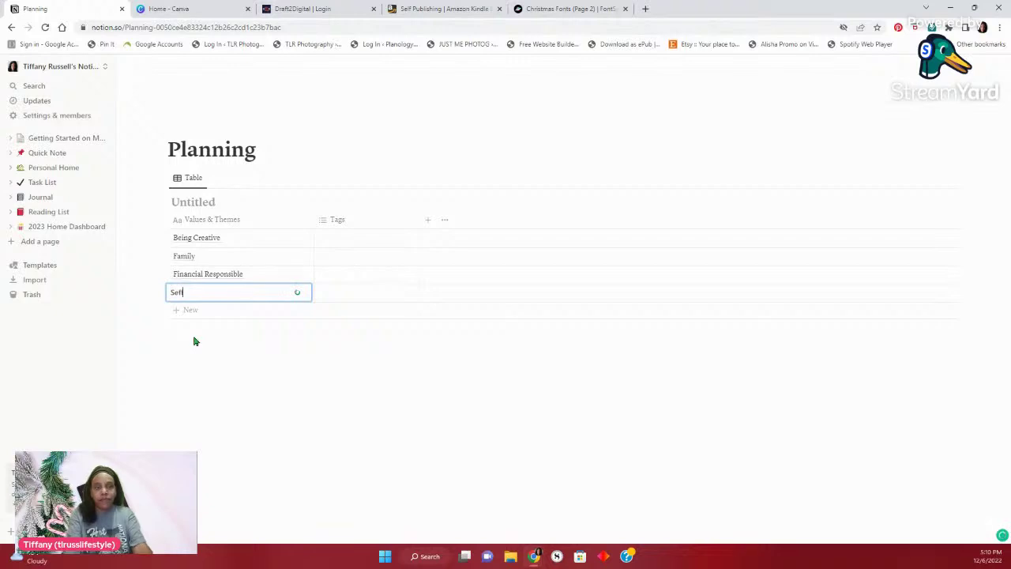
key(BackSpace)
key(BackSpace)
key(BackSpace)
key(BackSpace)
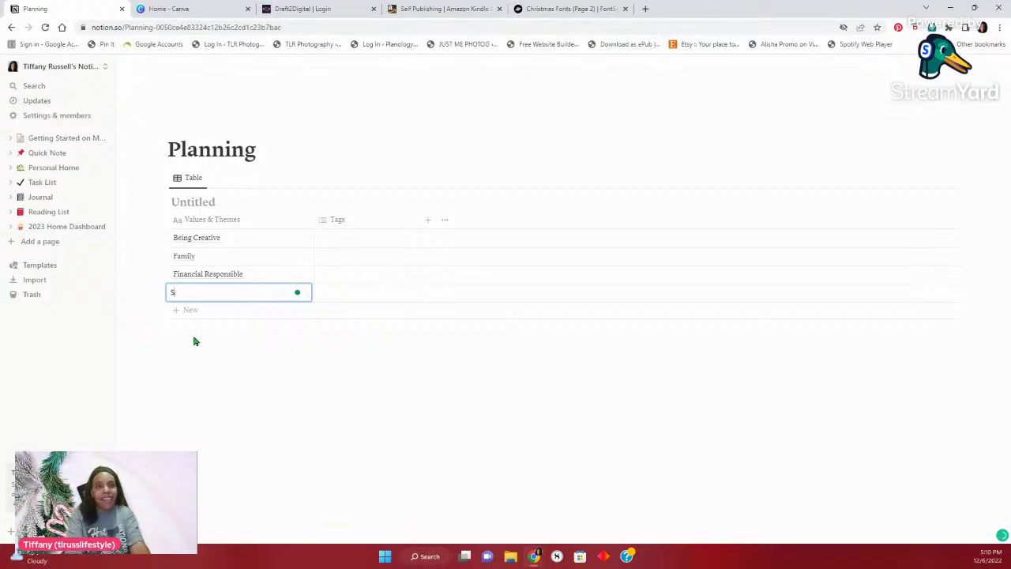
text(e)
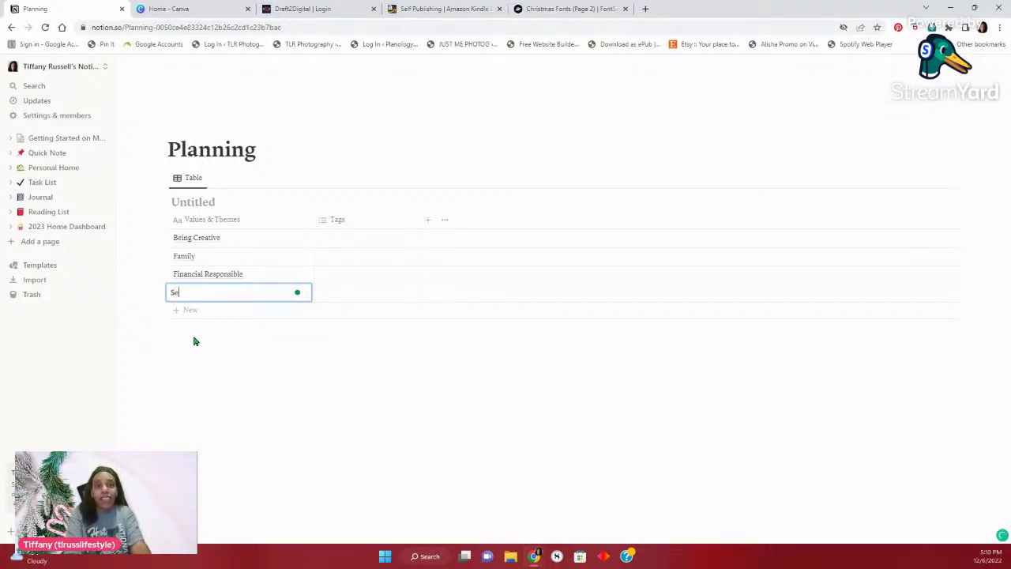
text(lf Care)
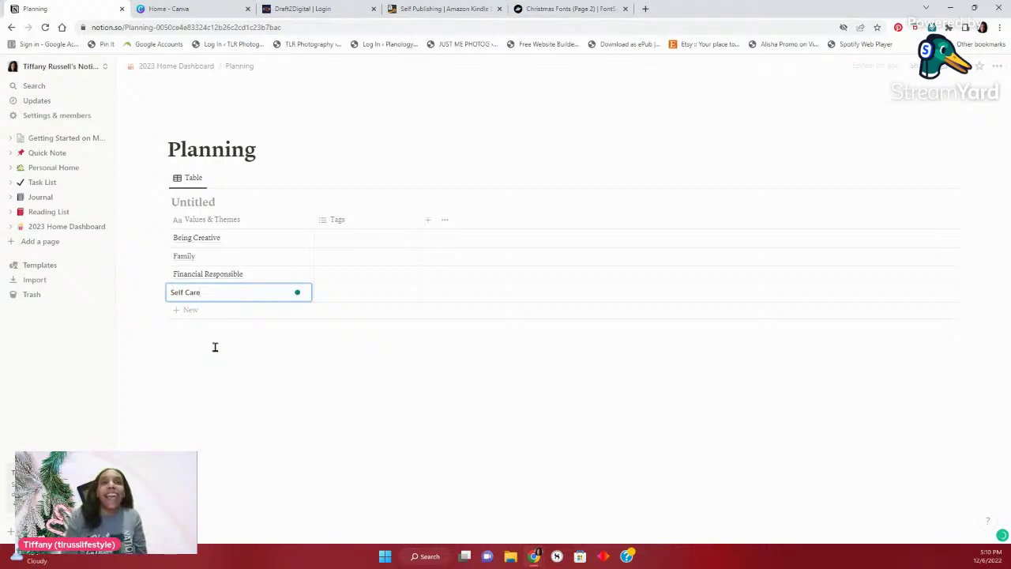
key(Escape)
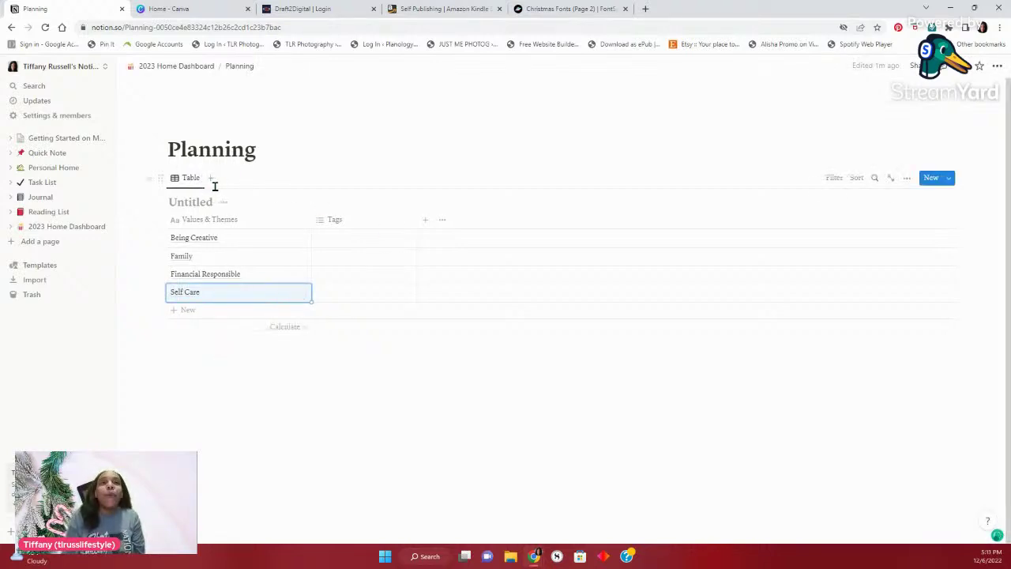
key(Escape)
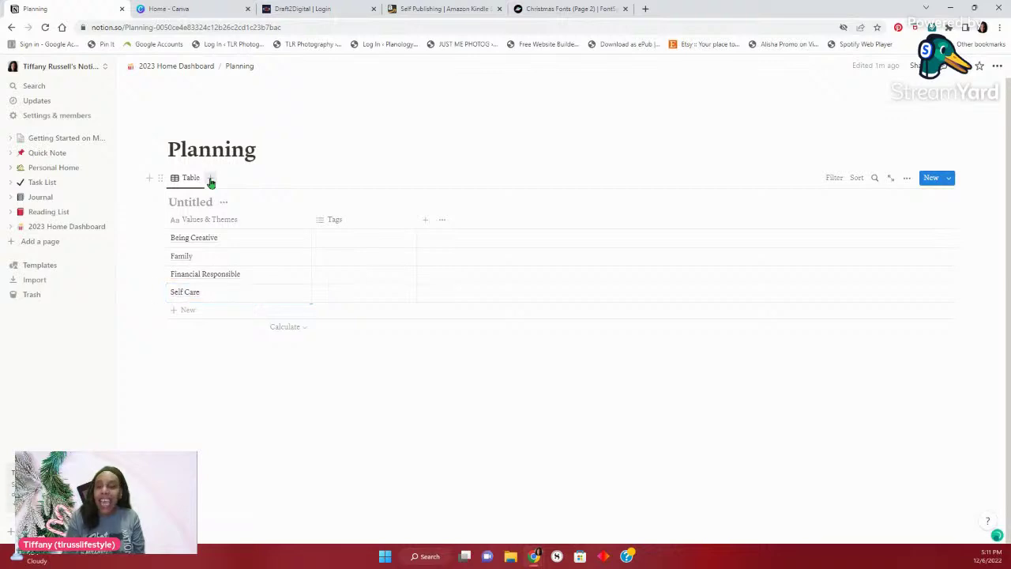
Add a second view to the Planning page's database and set its layout to List
click(211, 182)
click(221, 179)
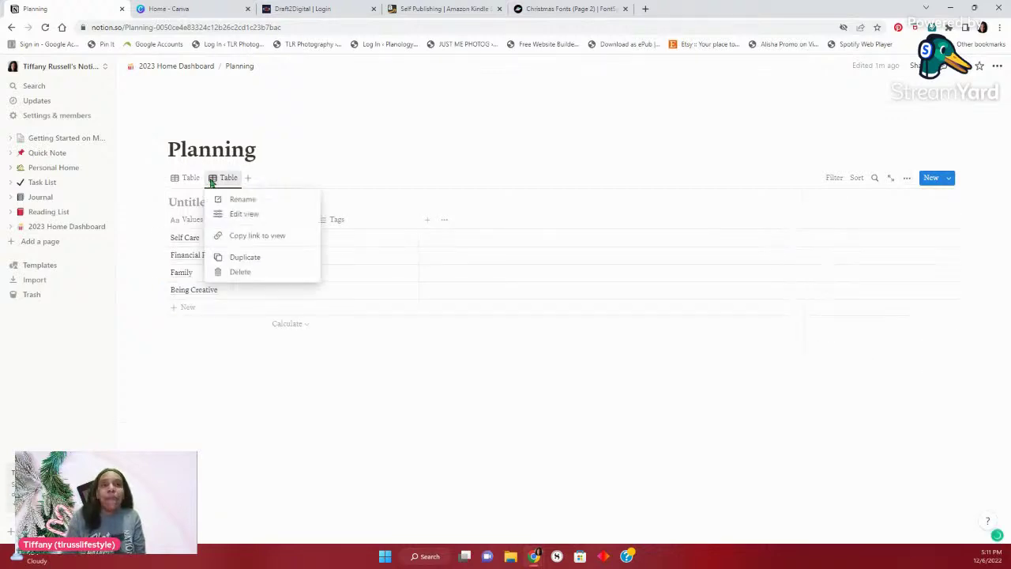
key(Escape)
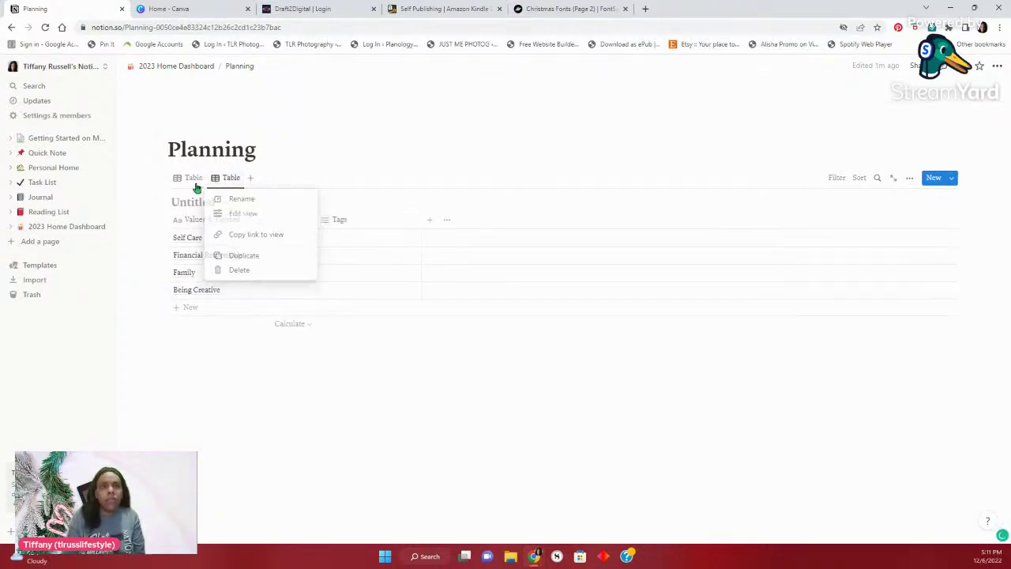
click(229, 179)
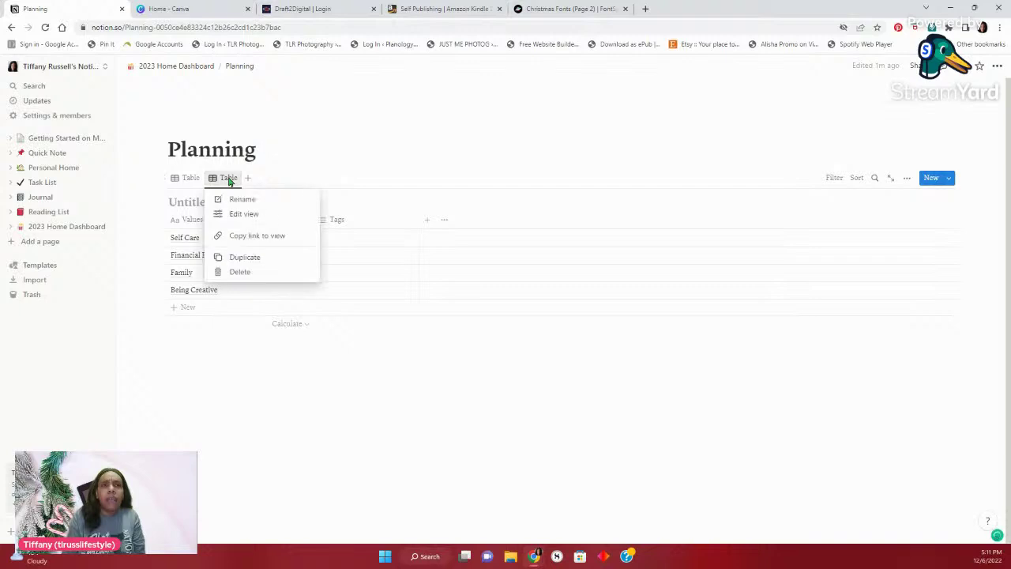
click(236, 215)
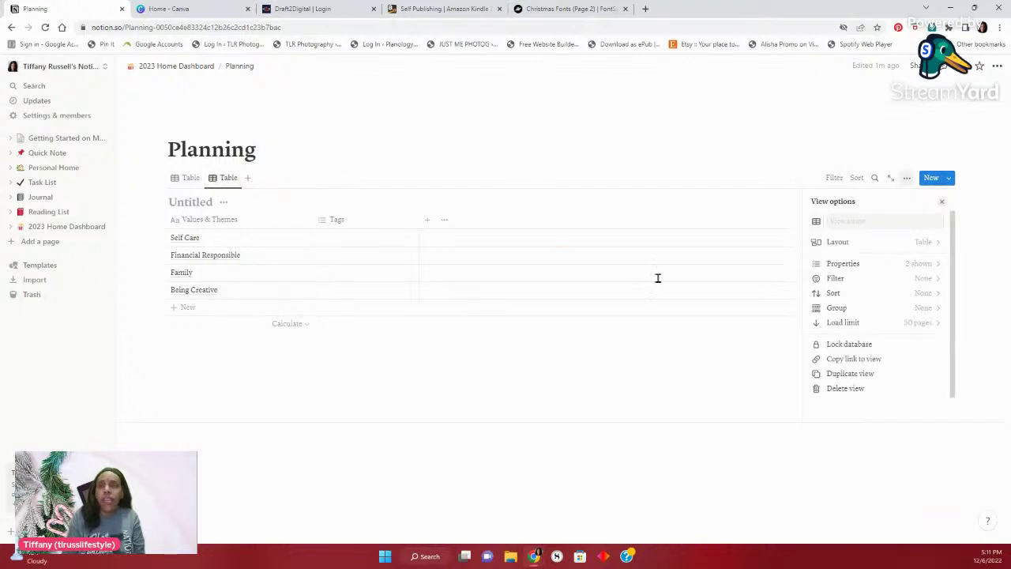
click(925, 244)
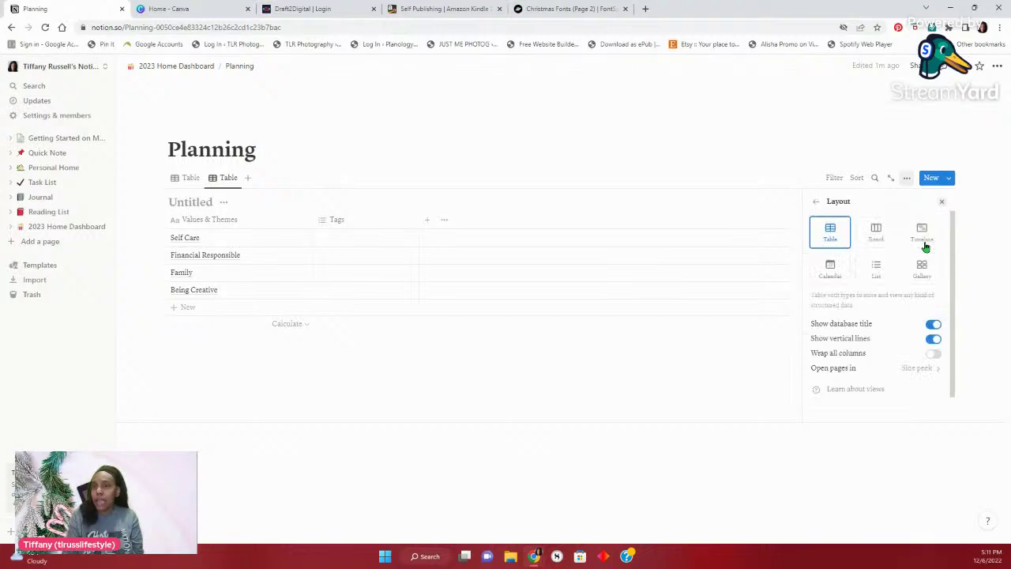
click(874, 270)
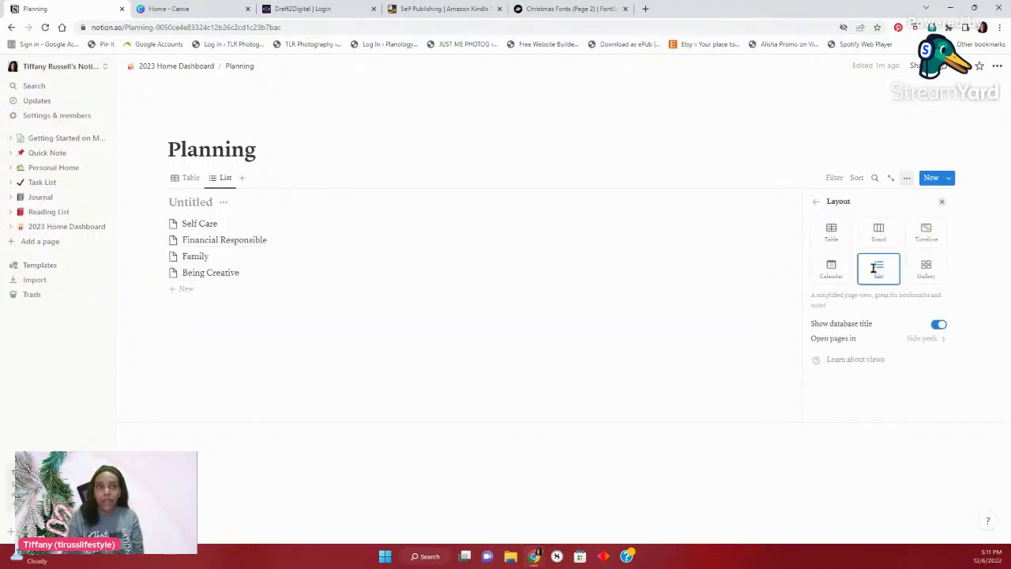
click(942, 204)
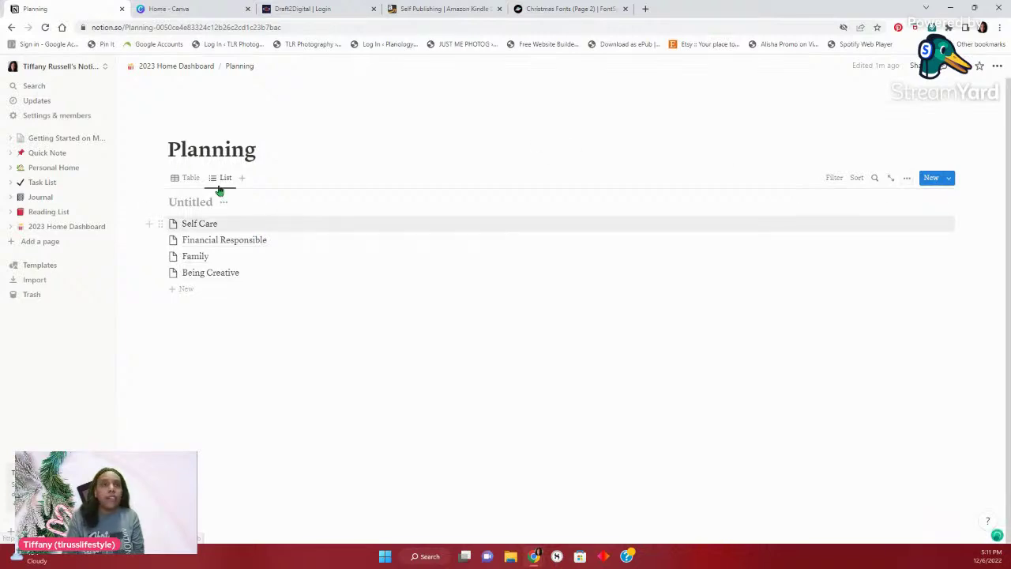
Give the Self Care entry a smiling hugging-face emoji icon and the Financial Responsible entry a dollar banknote icon
click(176, 224)
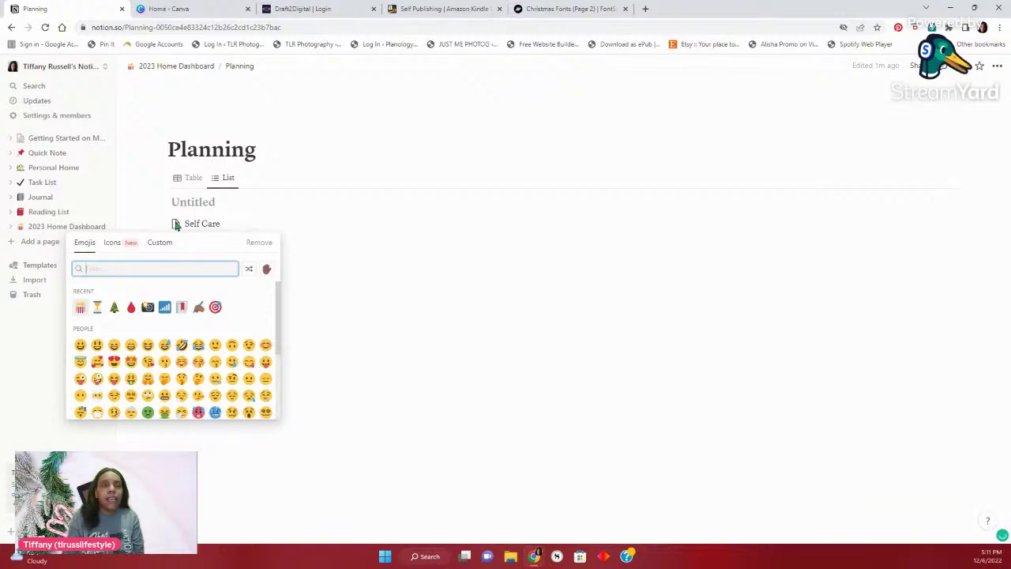
text(smile)
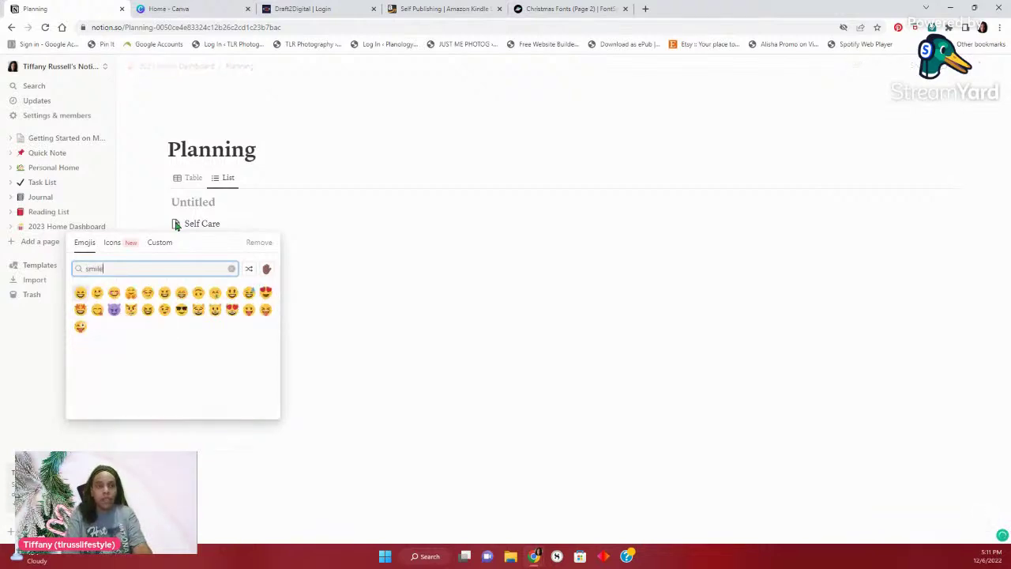
click(131, 294)
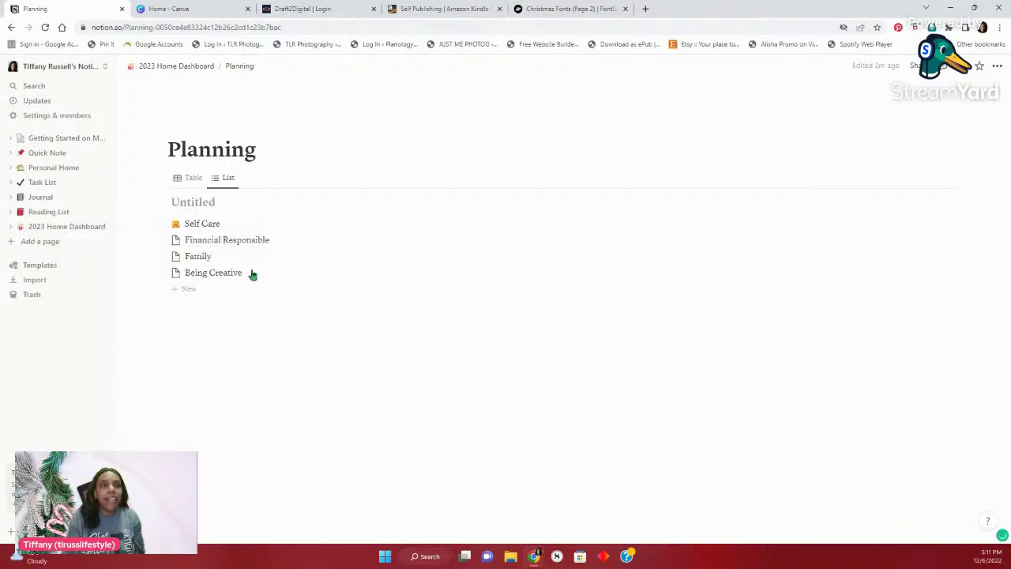
click(174, 241)
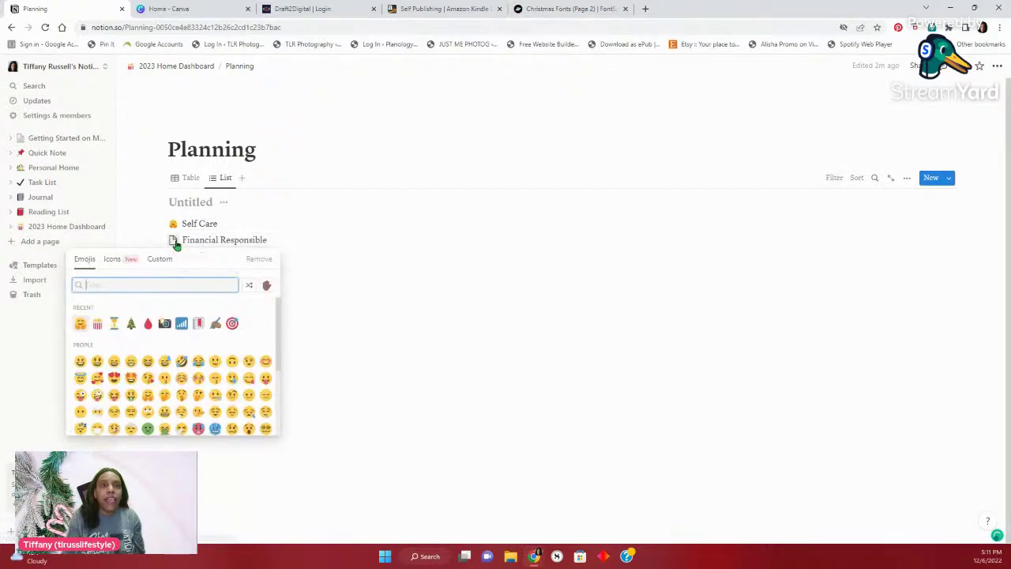
text(do)
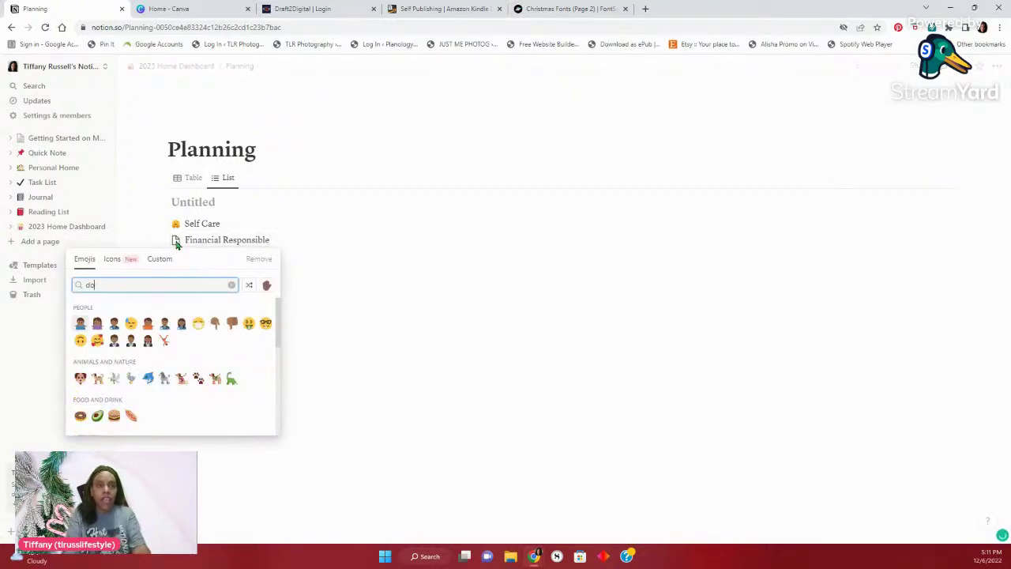
text(ll)
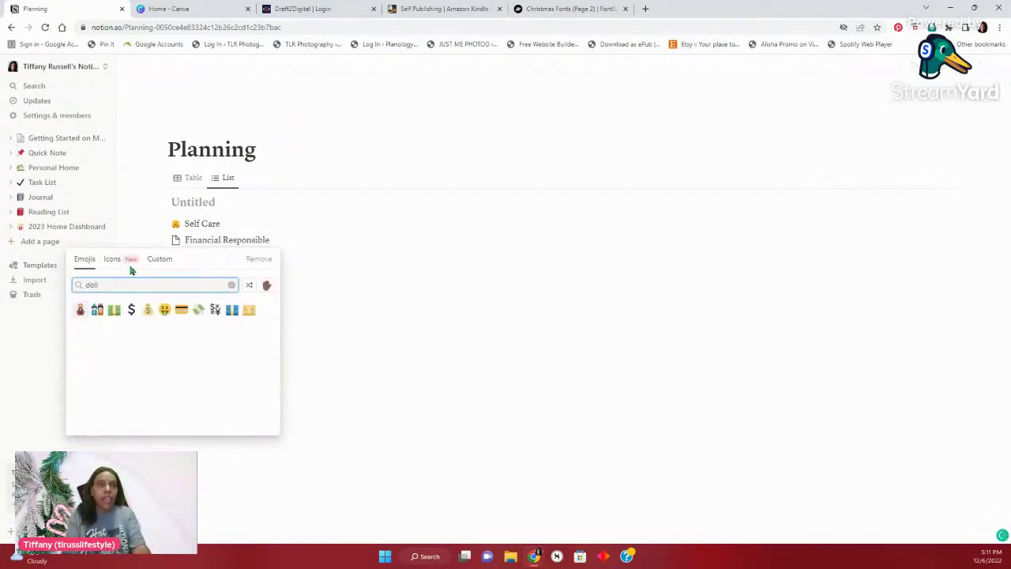
click(114, 309)
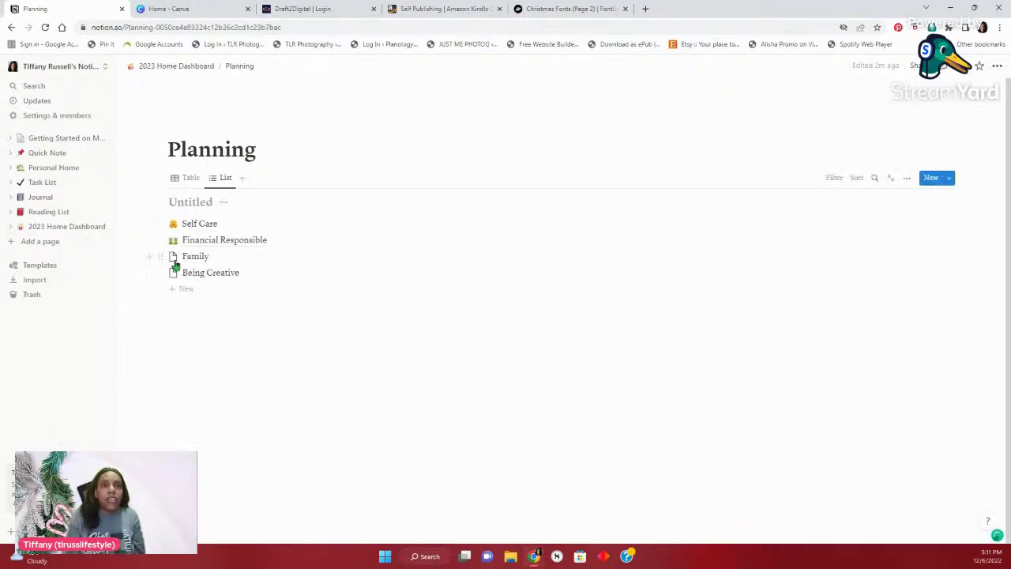
Give the Family entry a family emoji icon and the Being Creative entry an artist palette icon
click(174, 257)
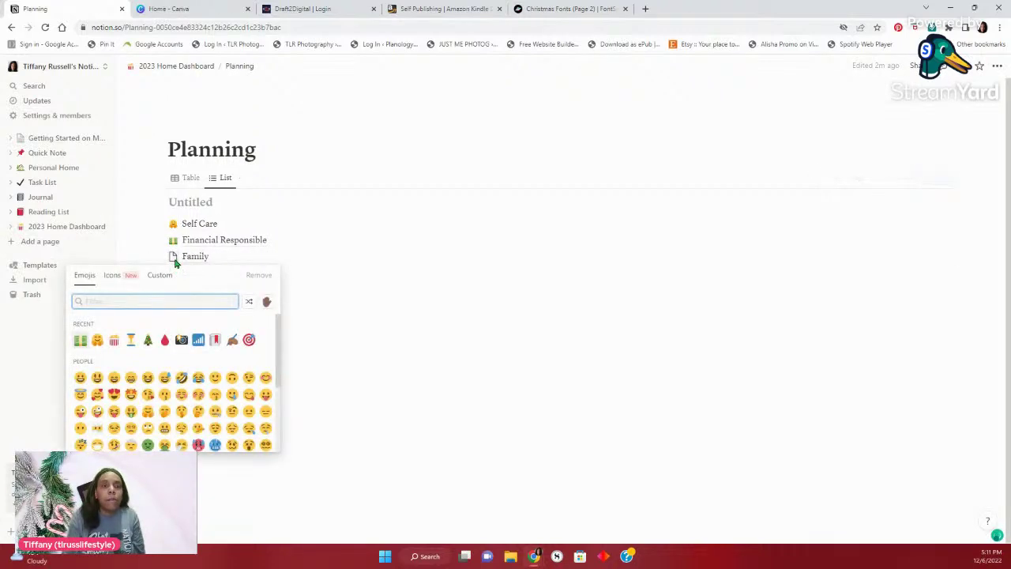
text(fam)
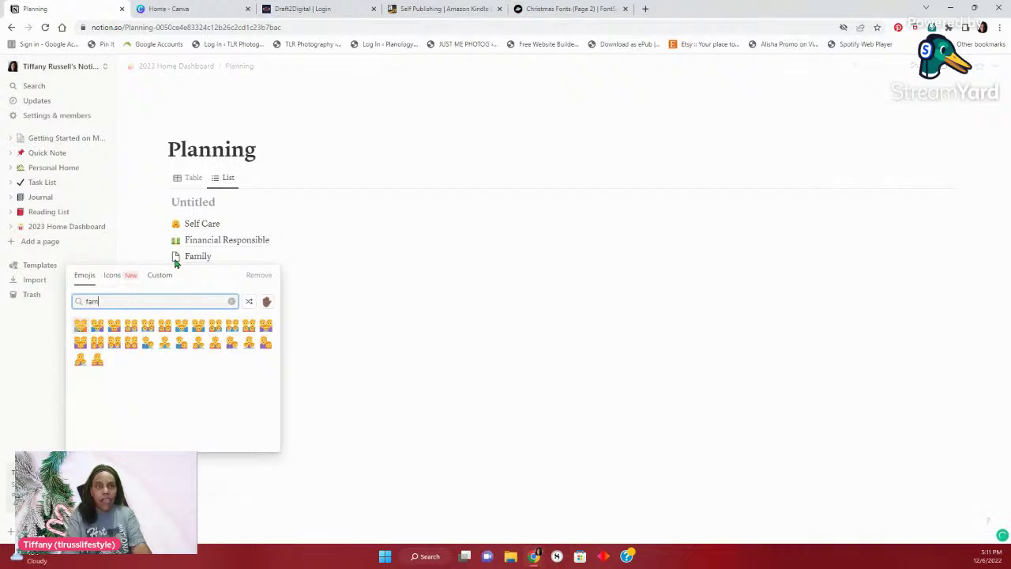
click(131, 345)
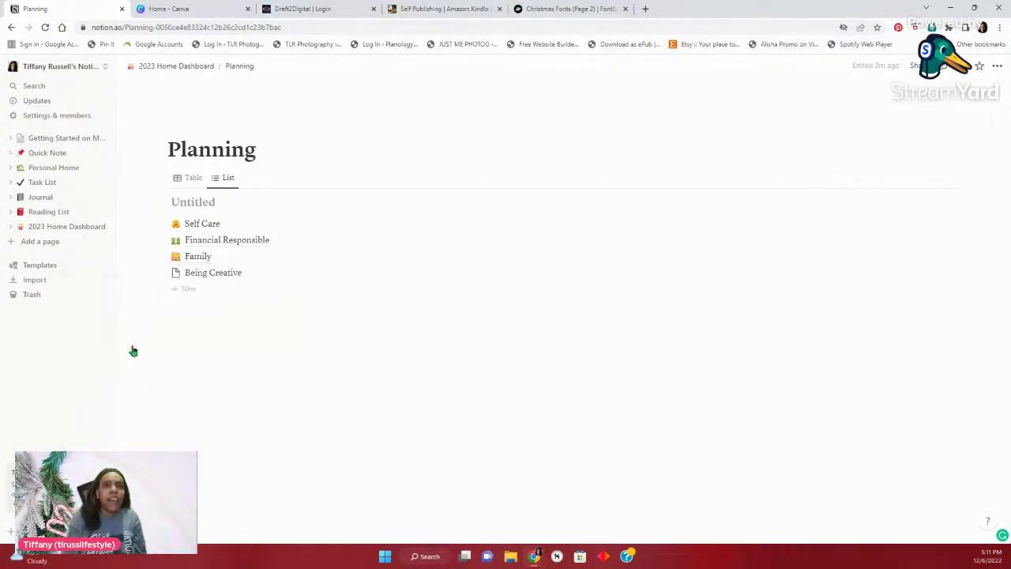
click(173, 273)
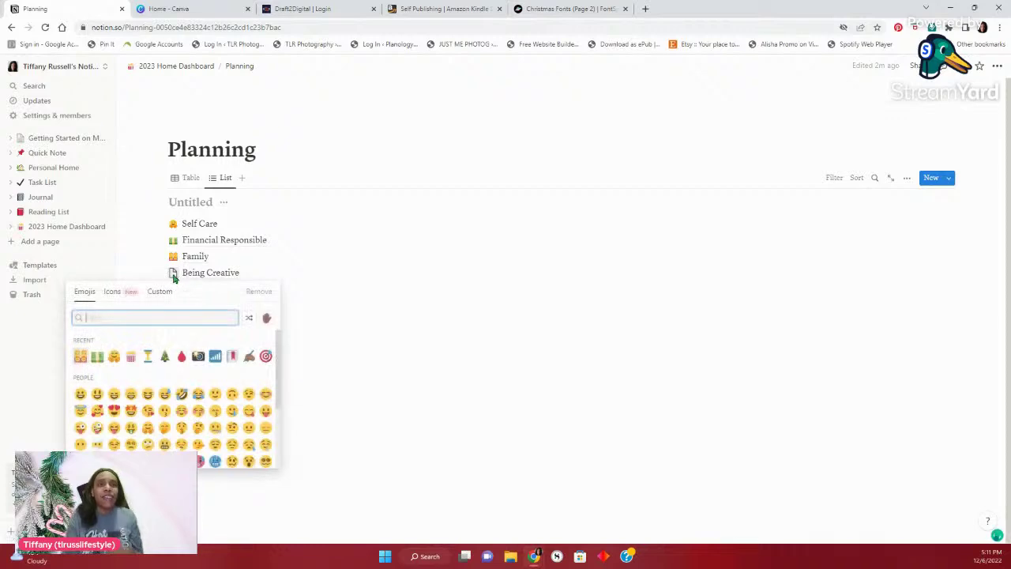
text(pain)
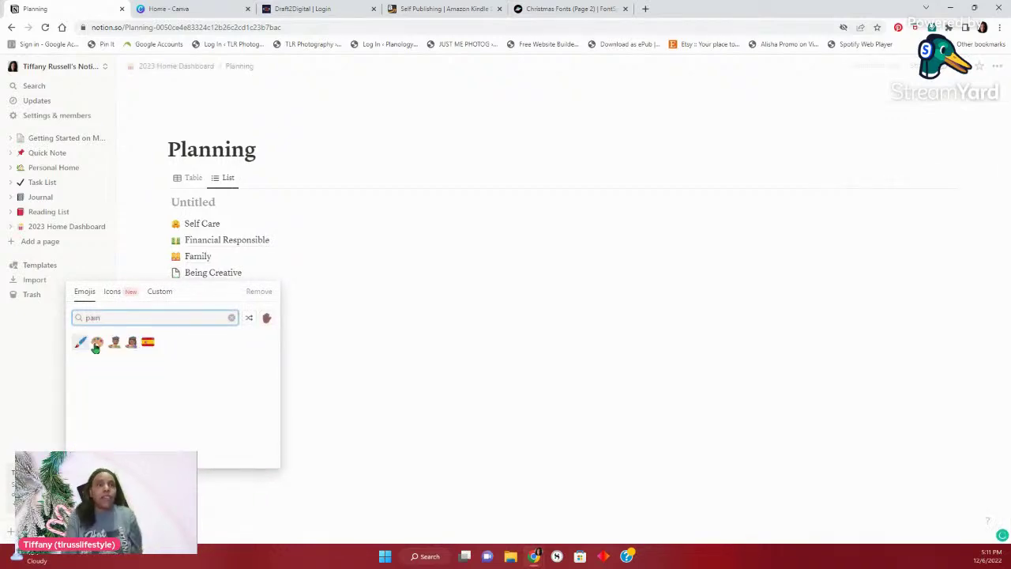
click(96, 342)
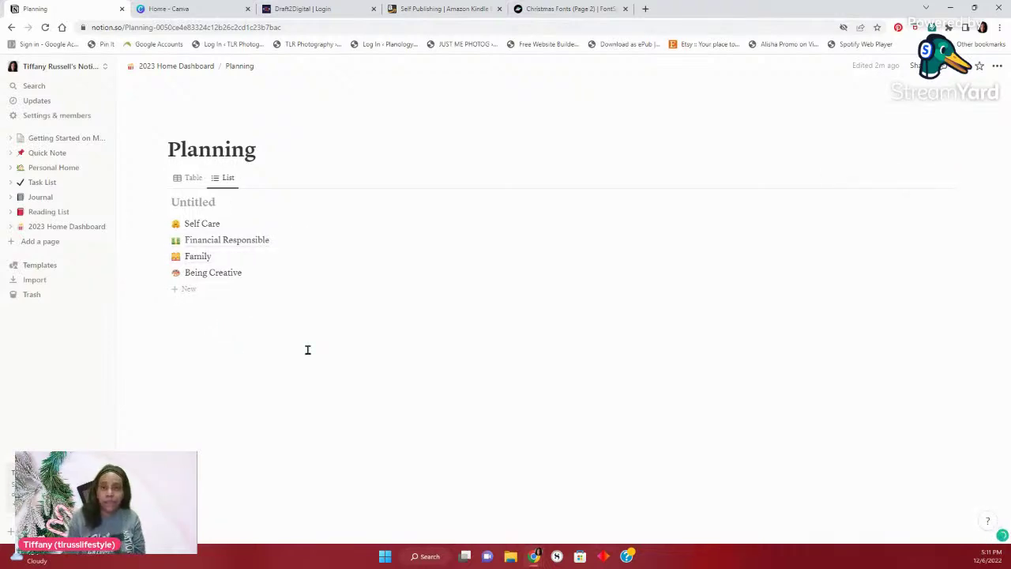
Add a Heading 3 reading Values below the list, with an empty line under it
click(192, 361)
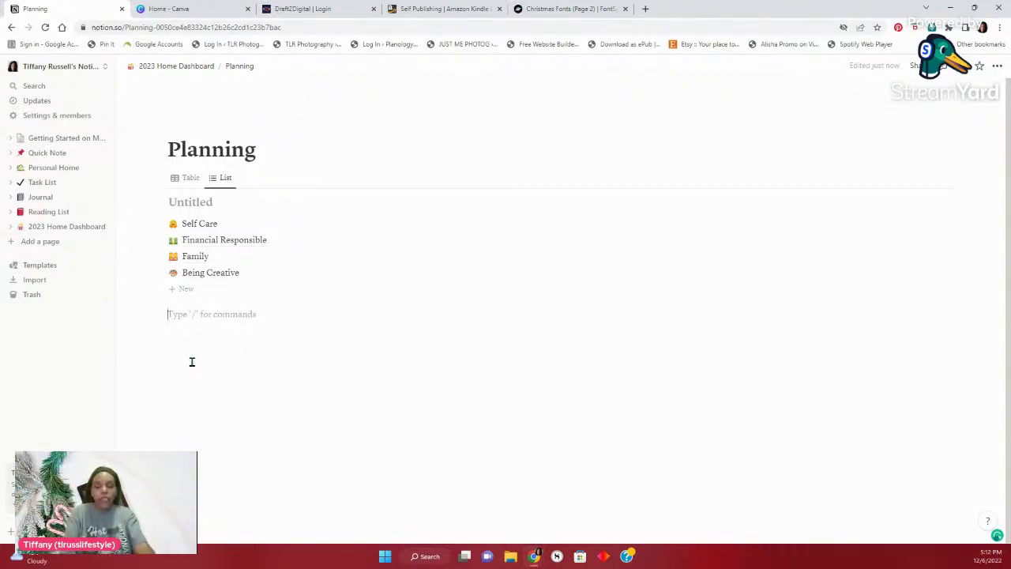
text(/)
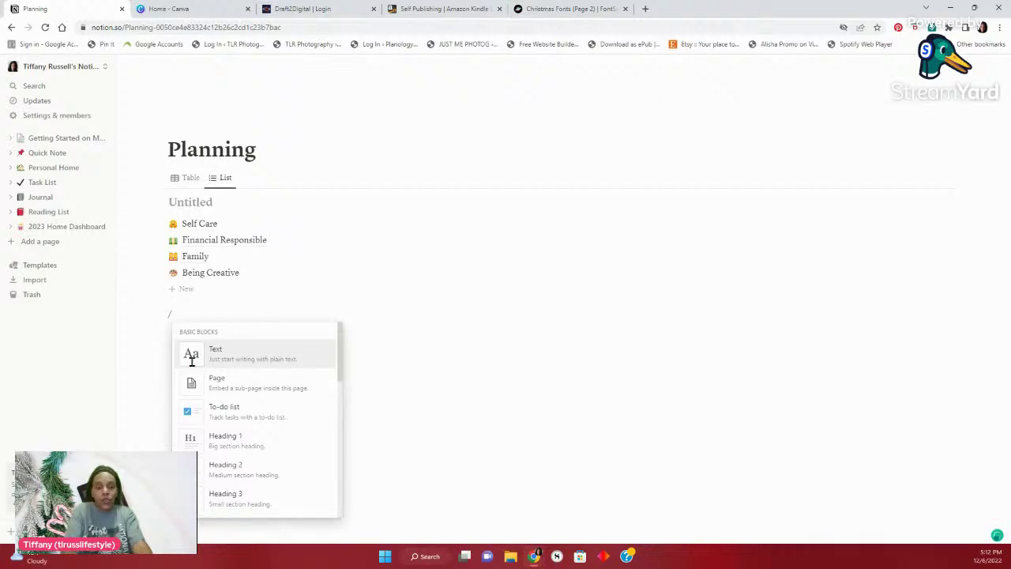
text(hea)
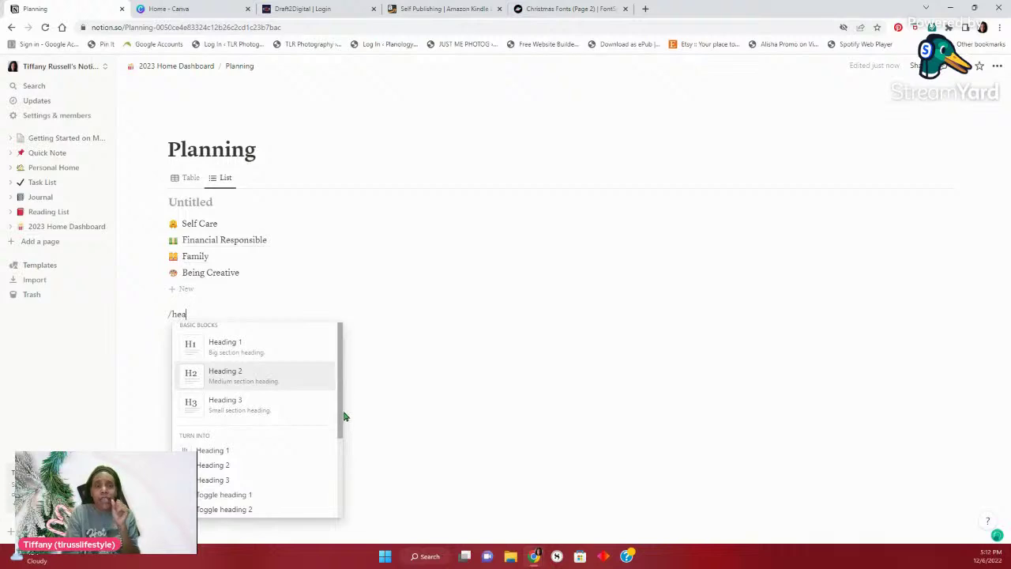
scroll(344, 418, down, 1)
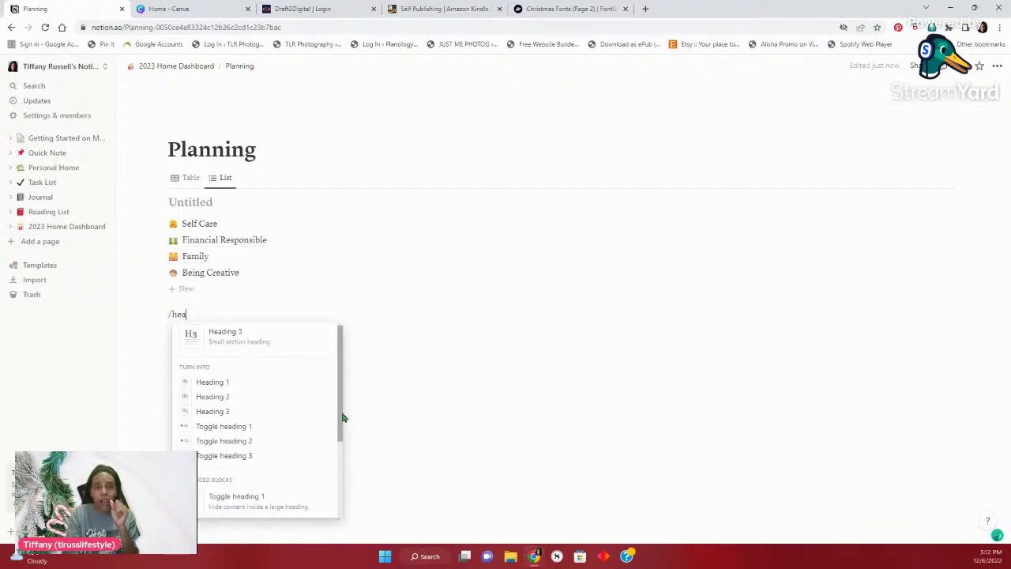
click(213, 415)
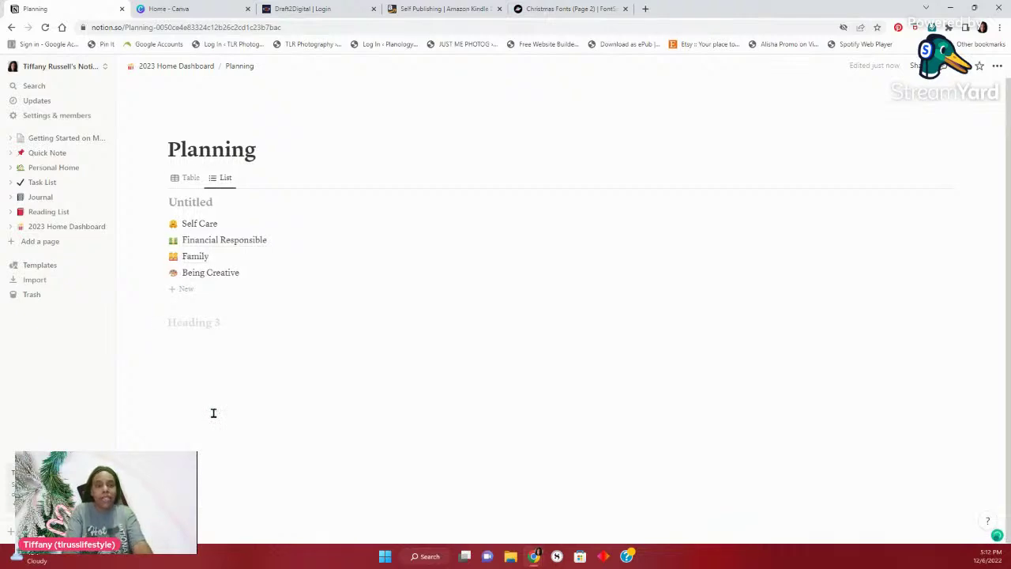
text(Valies)
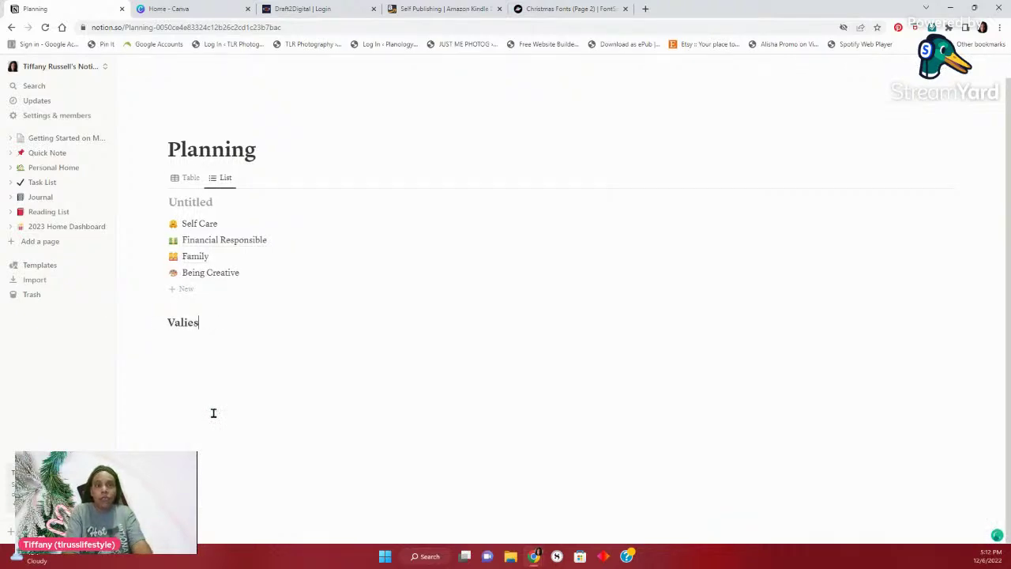
key(BackSpace)
key(BackSpace)
key(BackSpace)
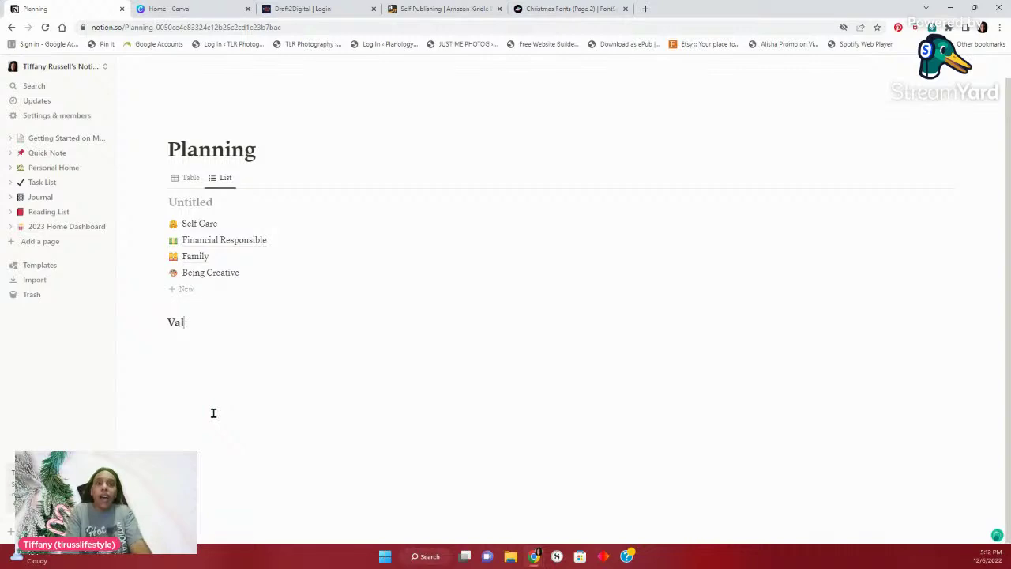
text(ues)
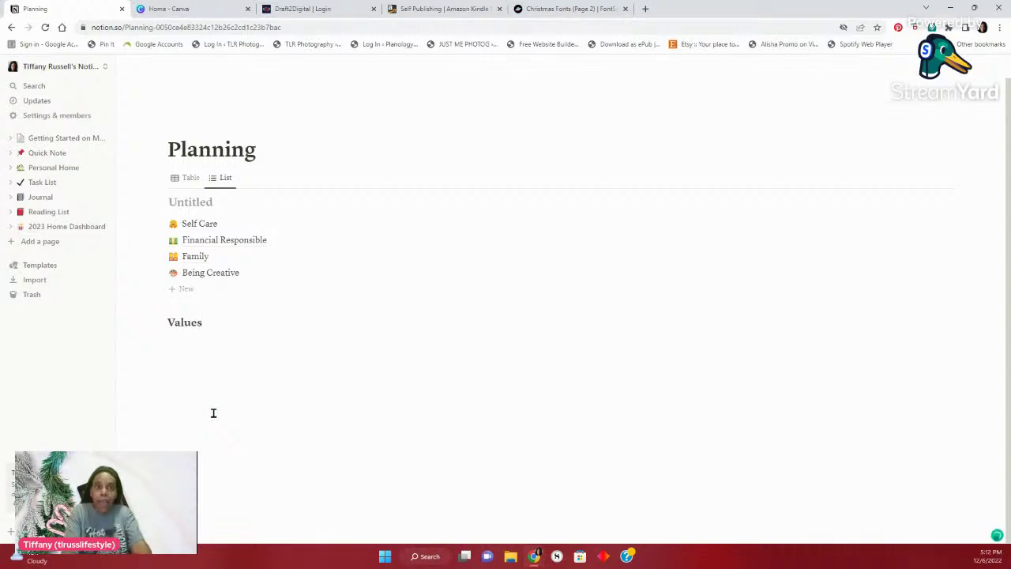
click(168, 343)
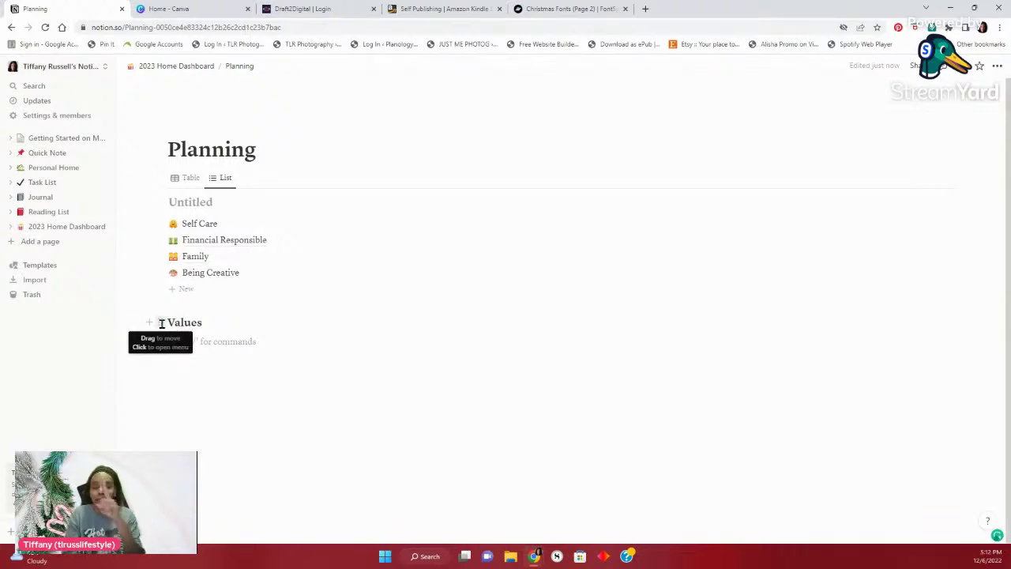
Turn the Values heading into a Toggle heading 3 and move the values list database inside it
click(160, 323)
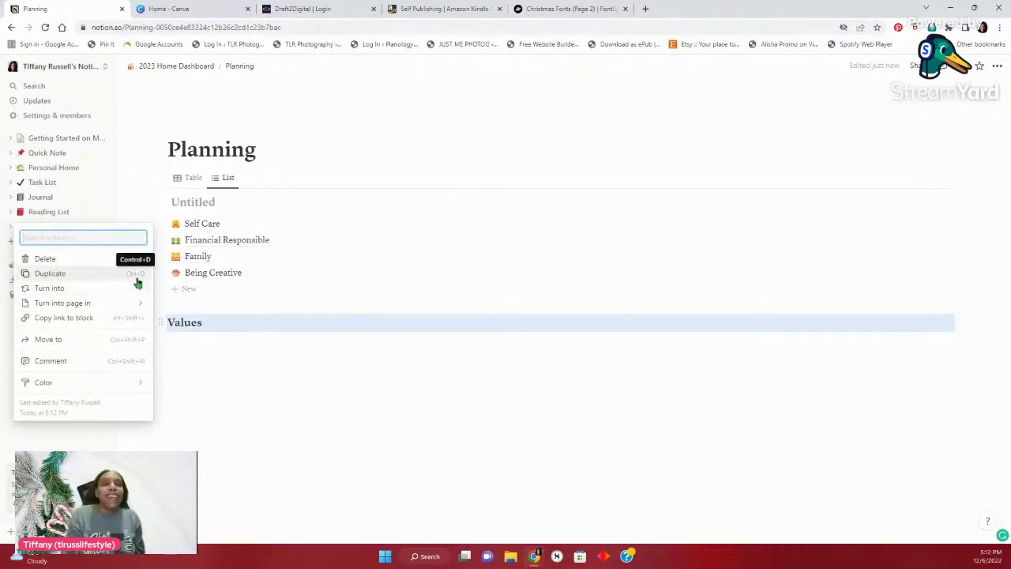
mouse_move(136, 288)
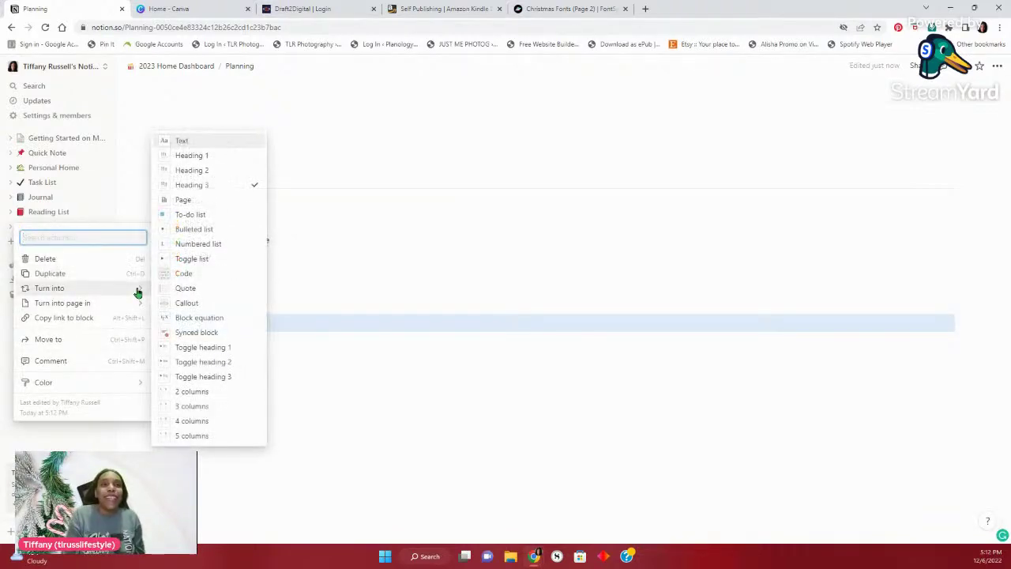
click(207, 377)
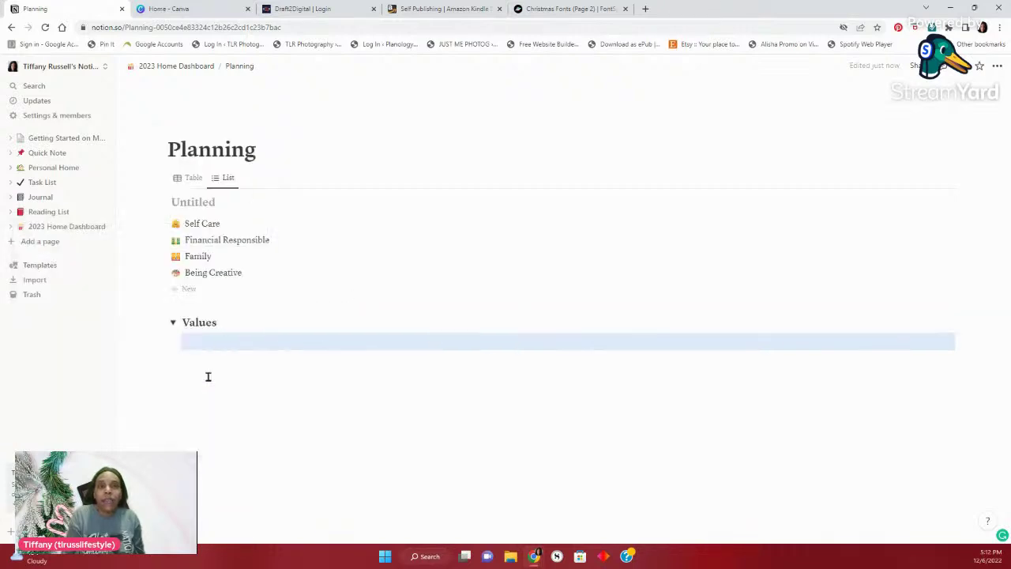
click(174, 324)
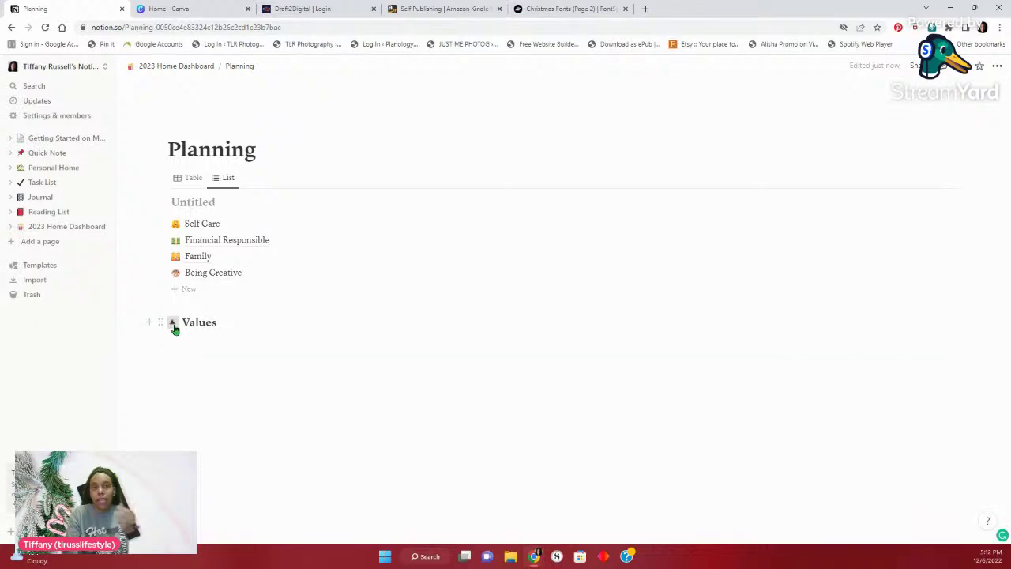
click(174, 325)
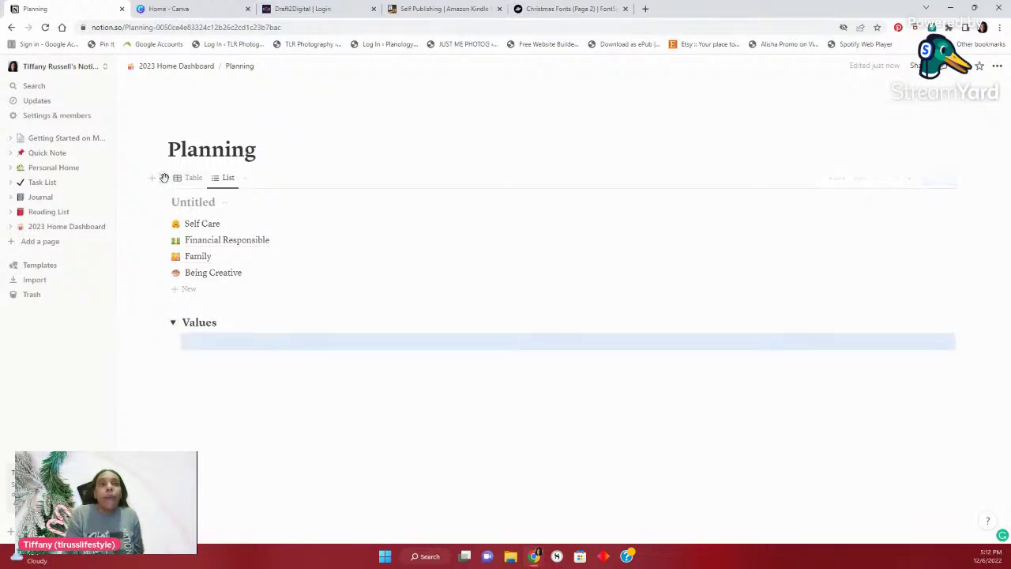
drag(172, 183, 180, 318)
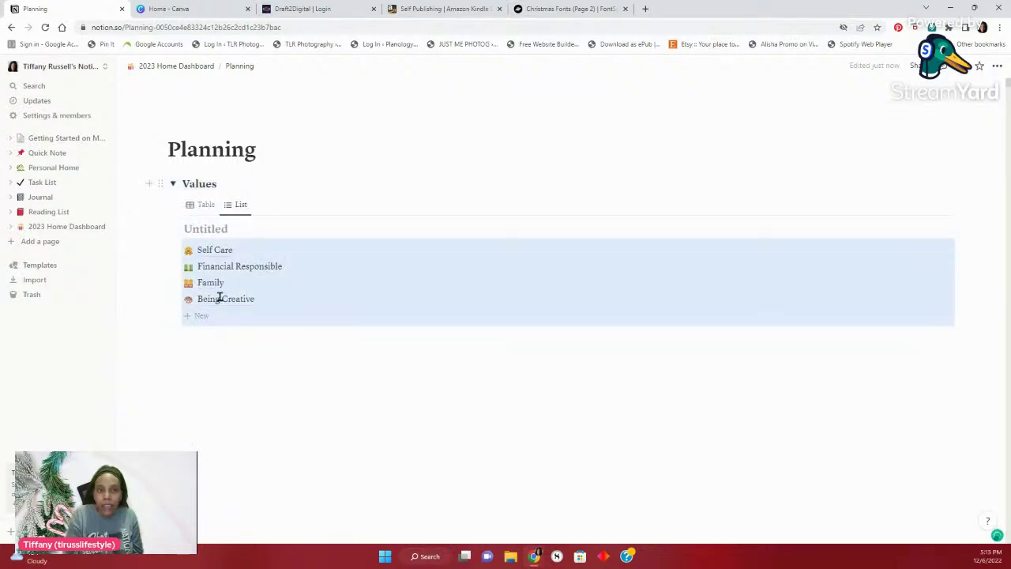
click(173, 185)
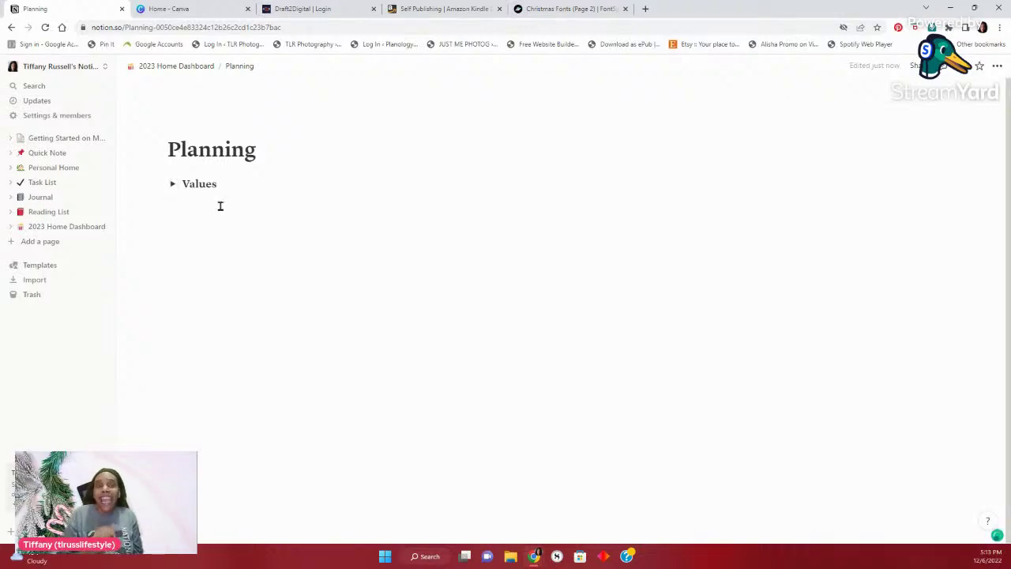
Add a Toggle heading 3 reading Goals below the collapsed Values toggle
click(165, 243)
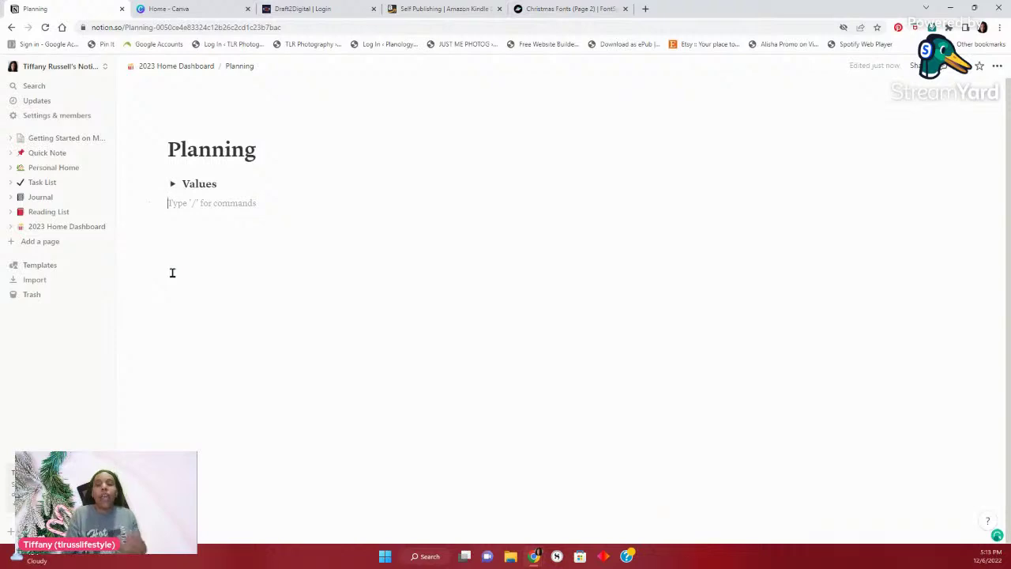
text(/)
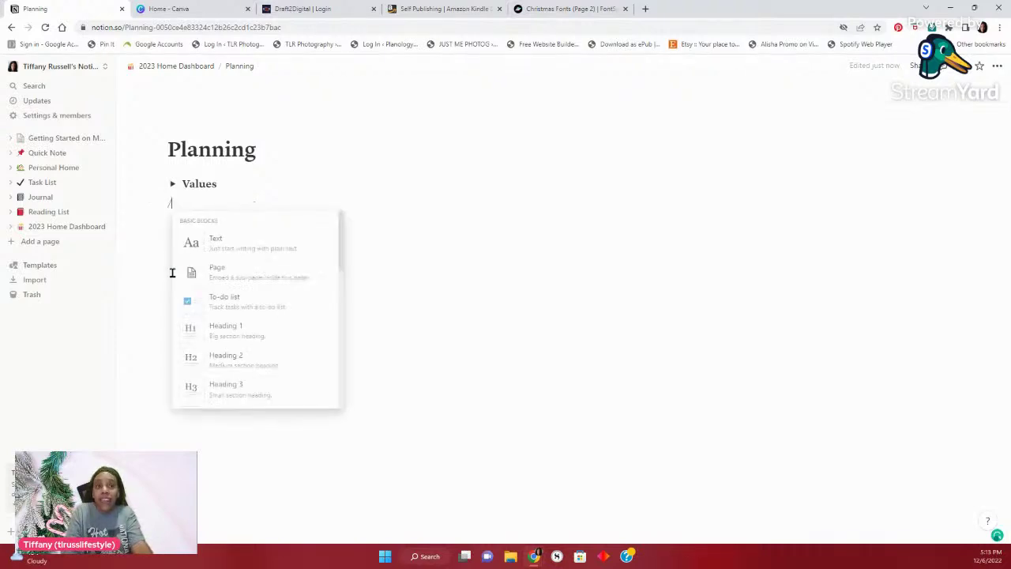
text(to)
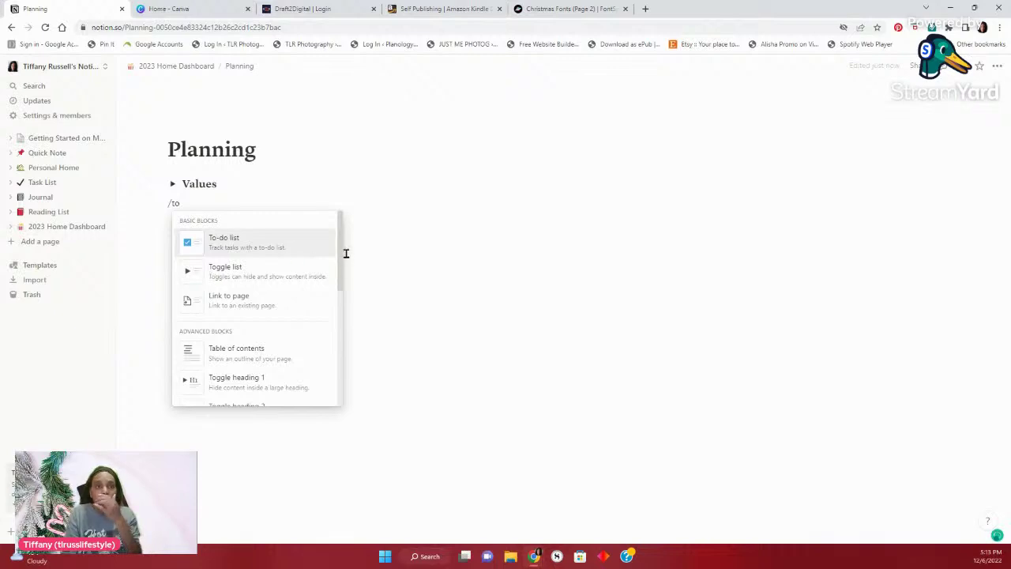
drag(341, 255, 341, 300)
click(252, 334)
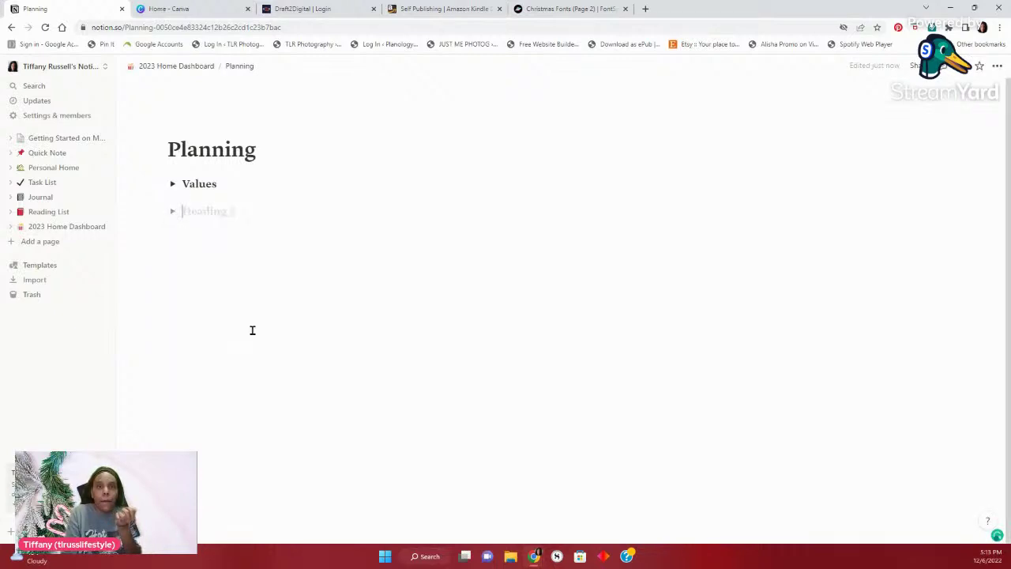
text(Goals)
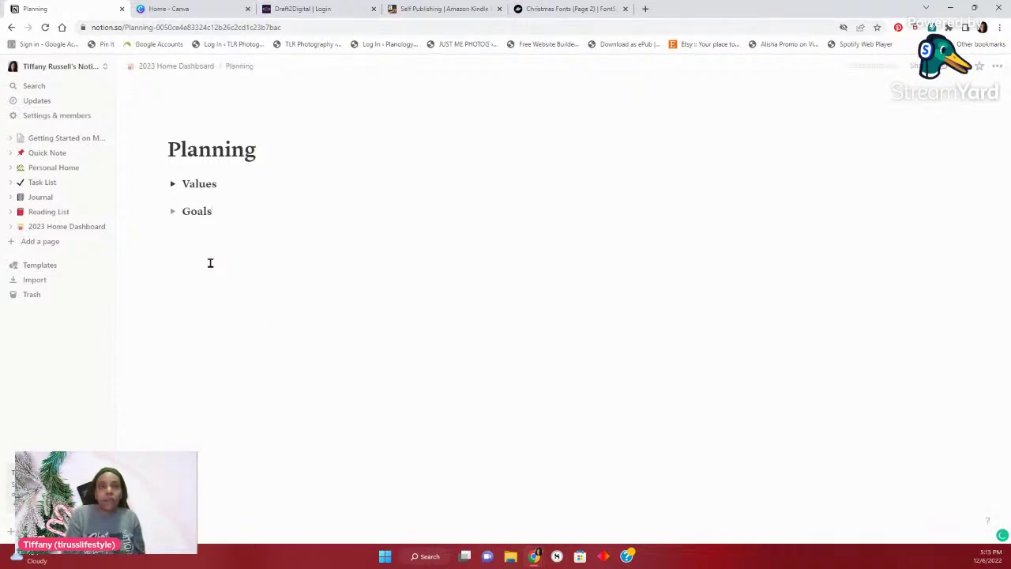
Insert an inline database below the Goals heading and title it New Year Goals
key(Return)
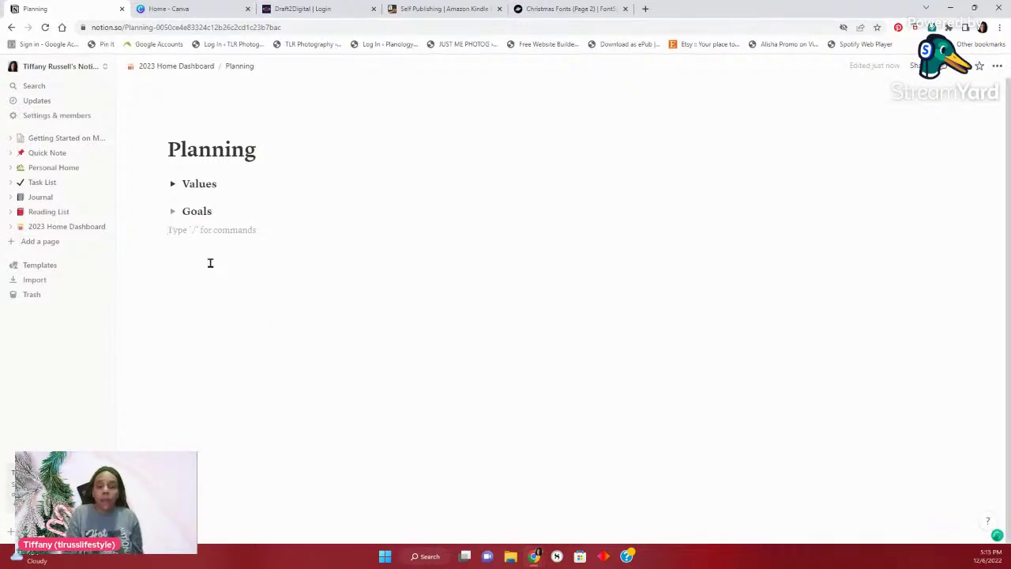
text(/d)
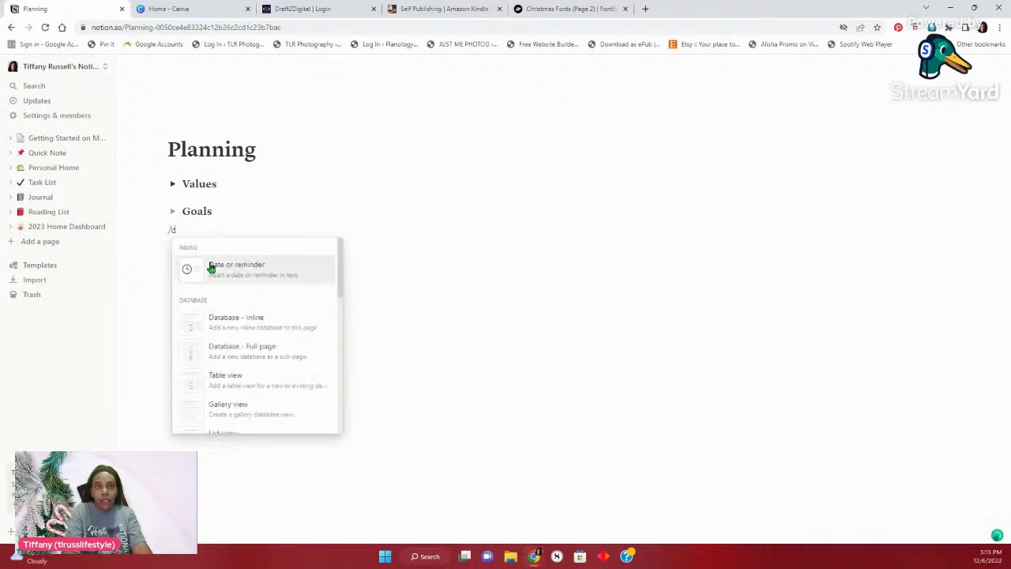
text(ata)
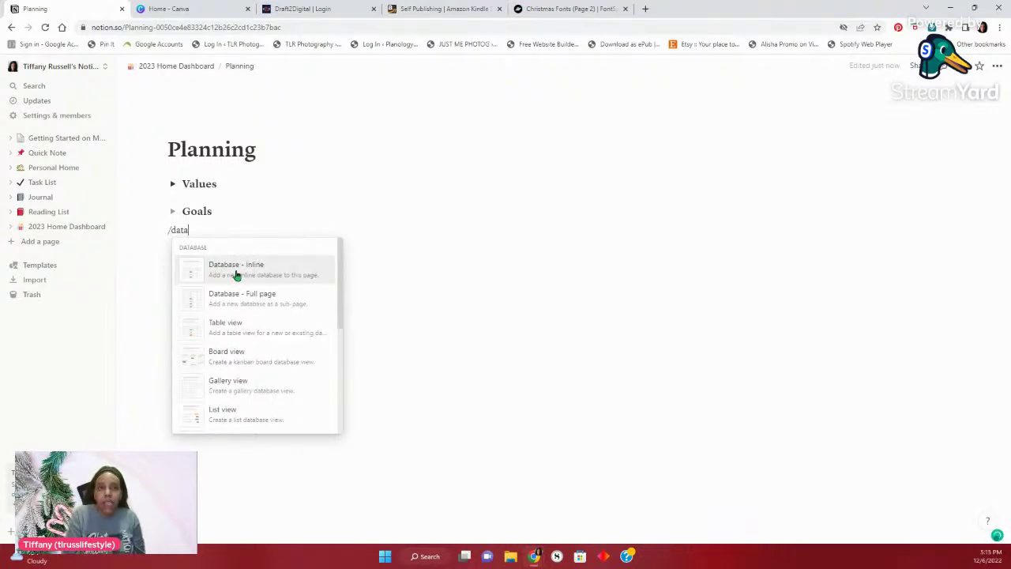
click(236, 274)
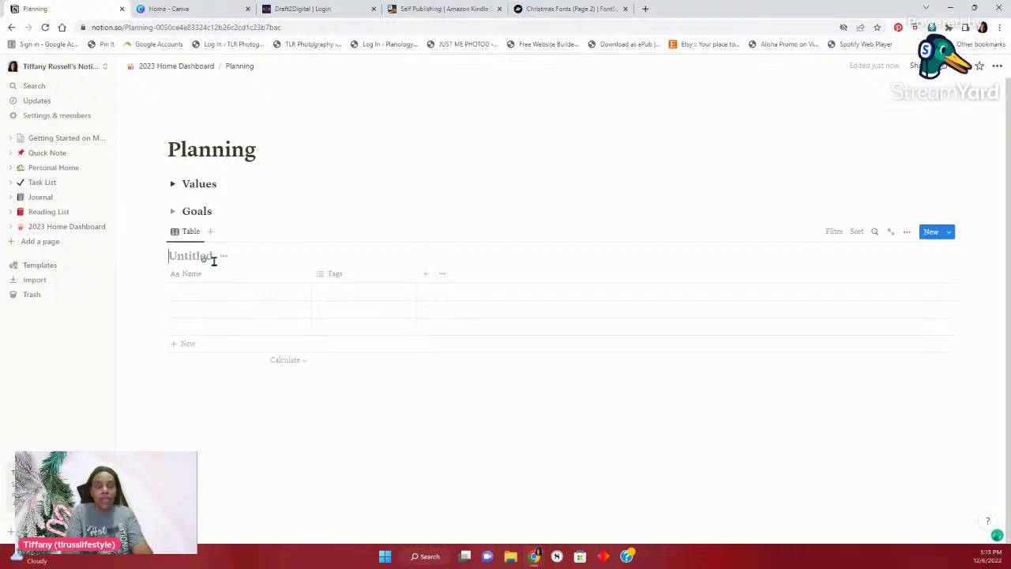
click(213, 261)
text(New)
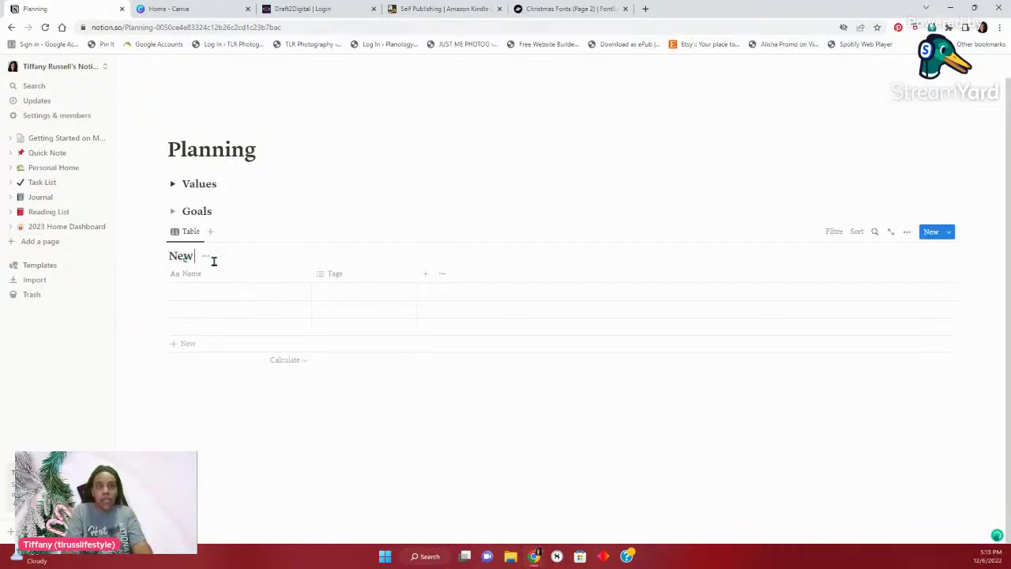
text( Year)
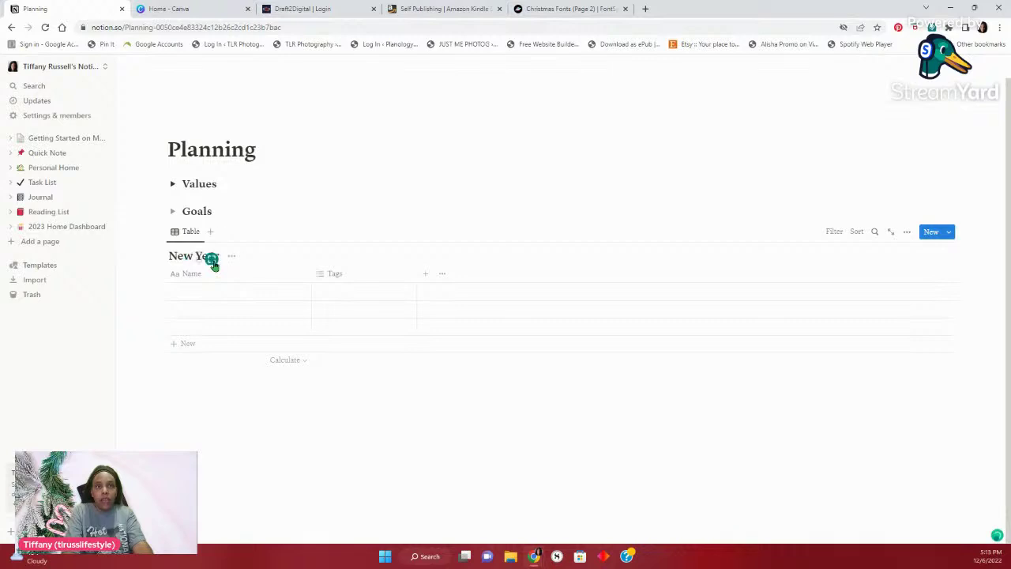
text( Goals)
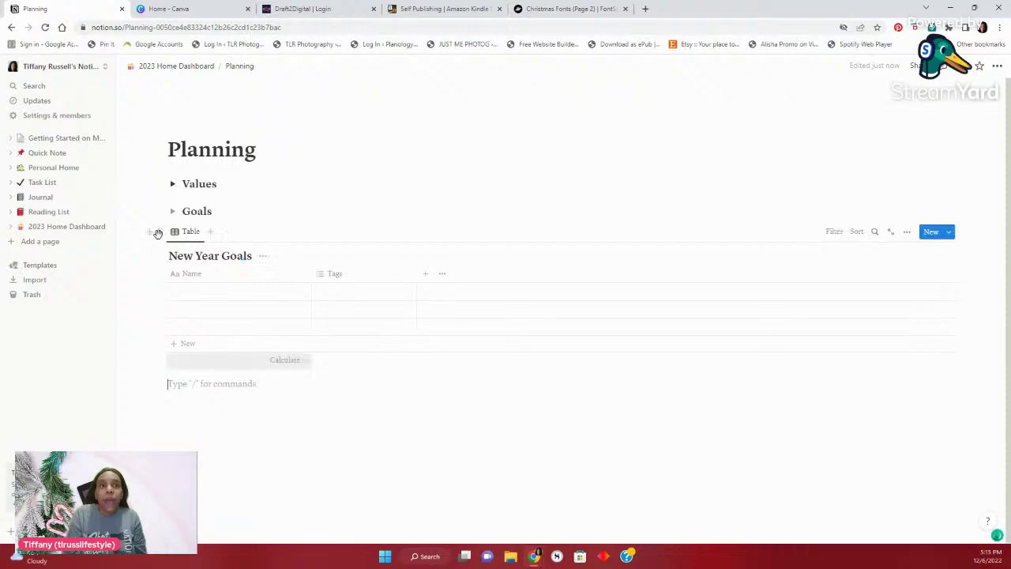
Move the New Year Goals database inside the Goals toggle heading and leave the toggle collapsed
drag(168, 235, 185, 211)
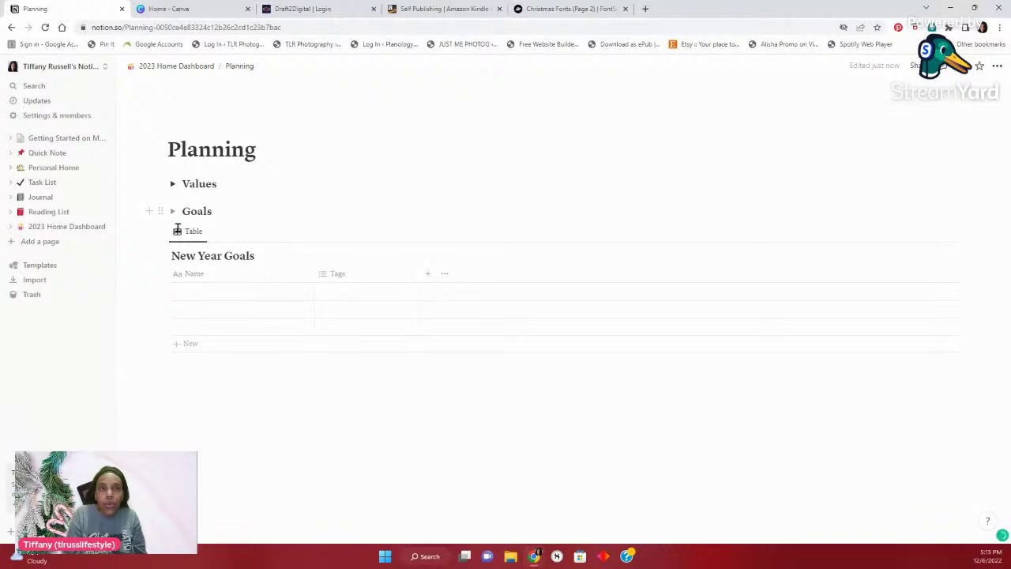
drag(162, 233, 172, 213)
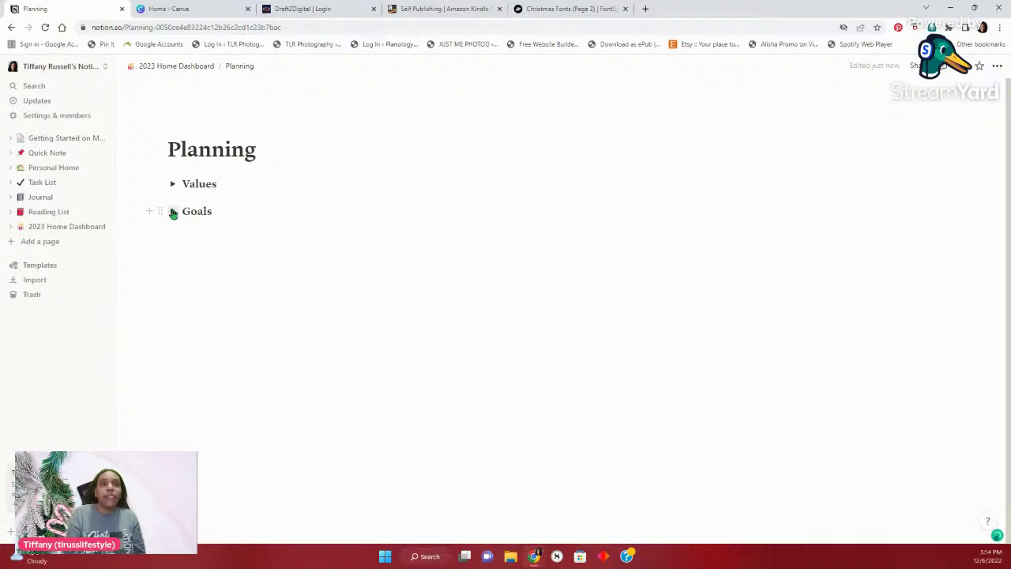
click(173, 213)
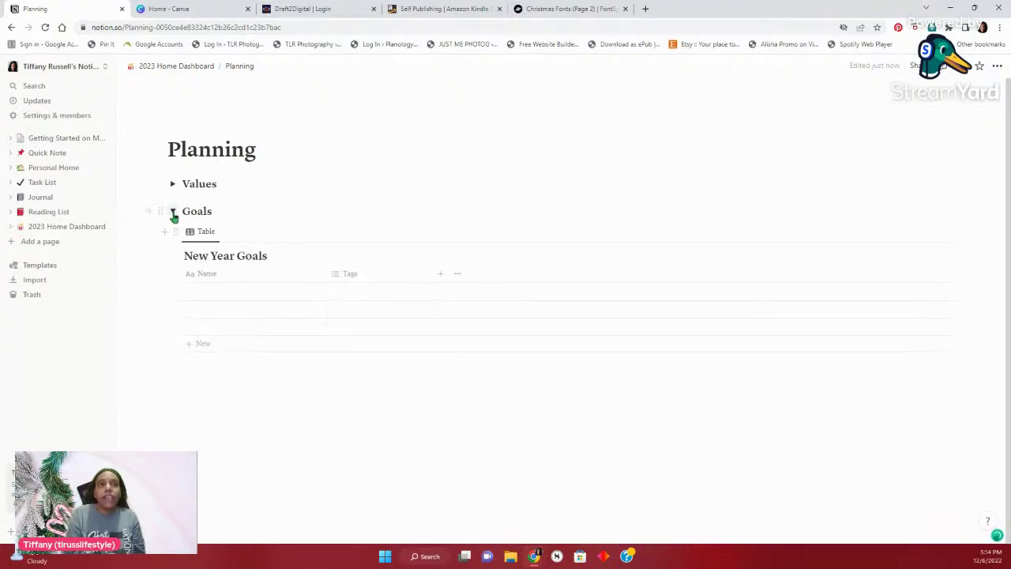
click(166, 212)
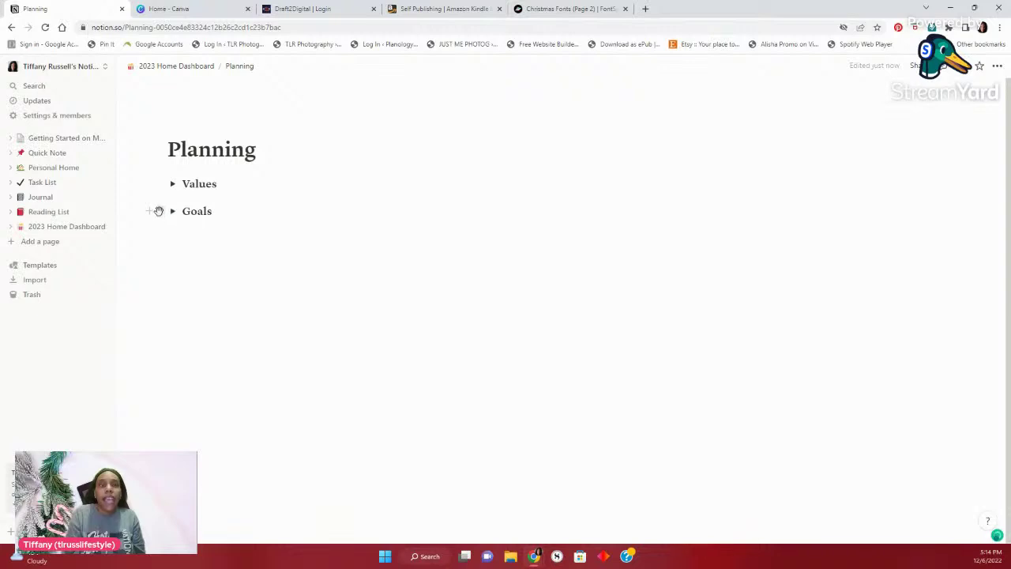
Place the Goals toggle in a column beside a narrowed Values column and expand both toggles
drag(158, 211, 962, 170)
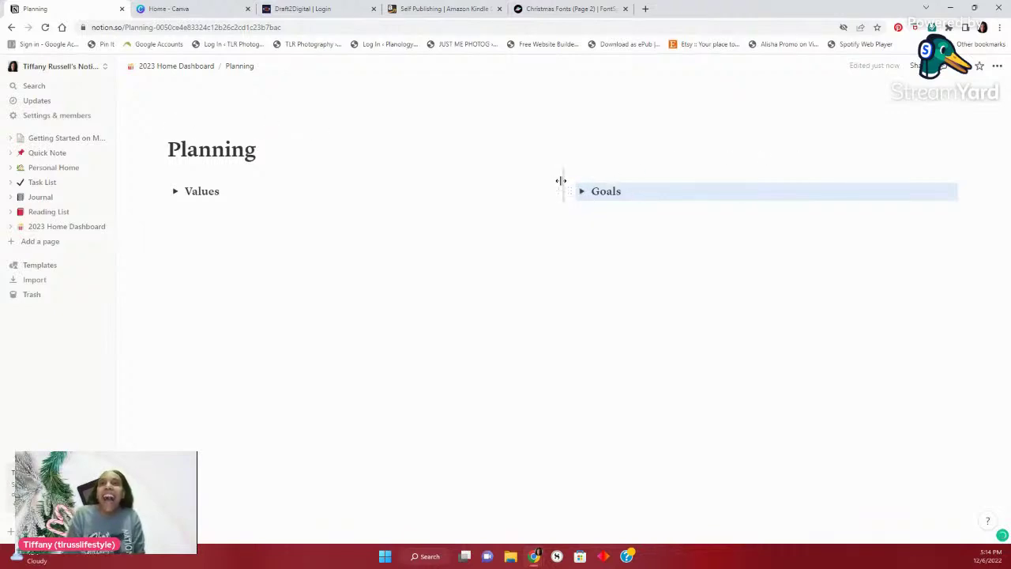
drag(428, 187, 307, 190)
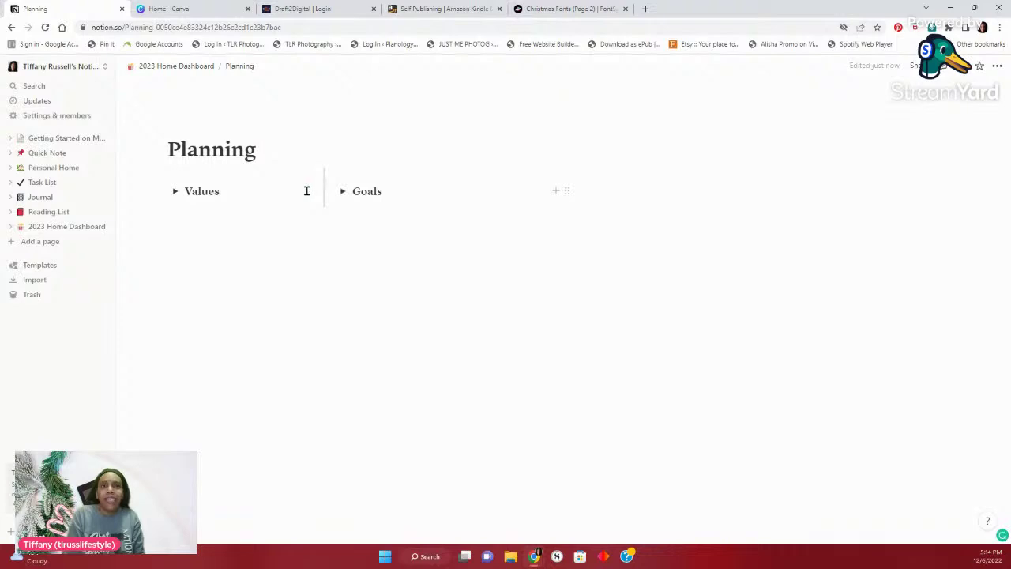
click(173, 192)
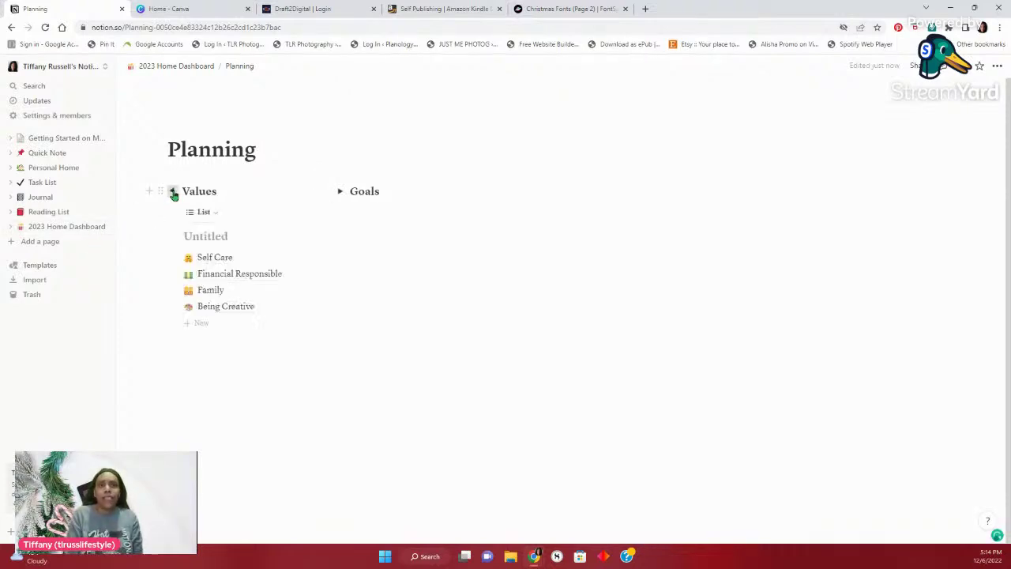
click(340, 193)
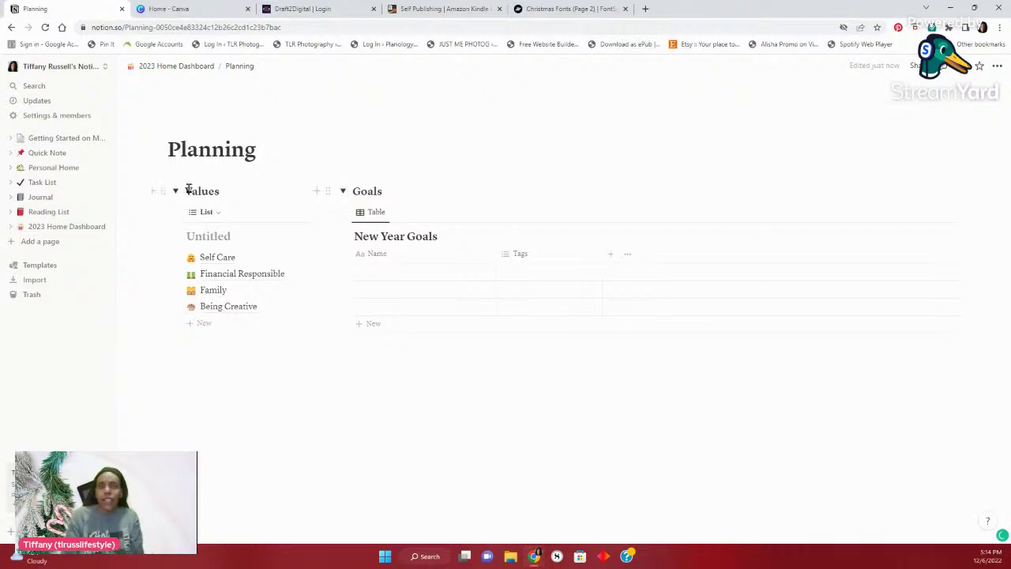
Give the Values toggle block a green background
click(163, 191)
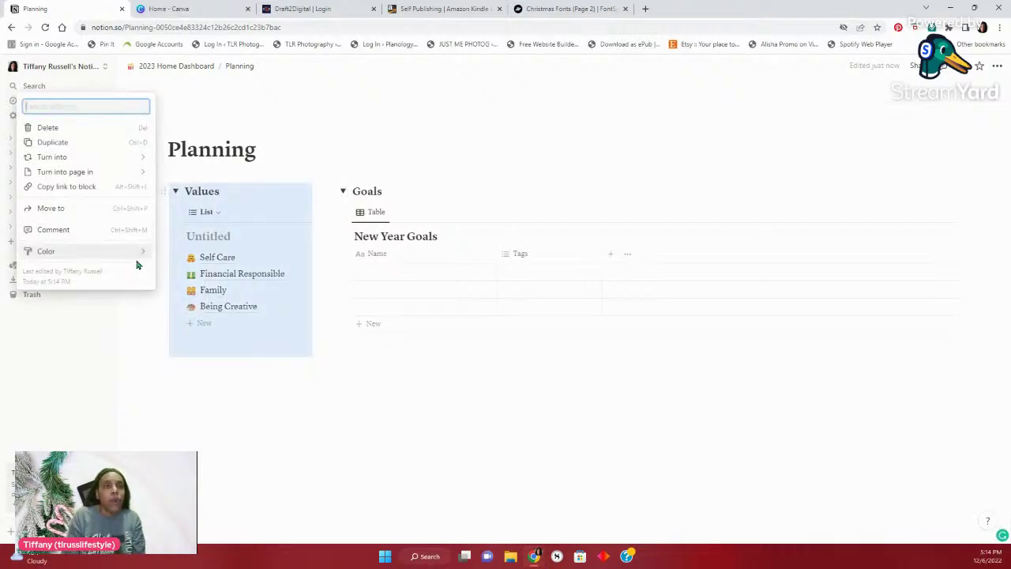
mouse_move(136, 253)
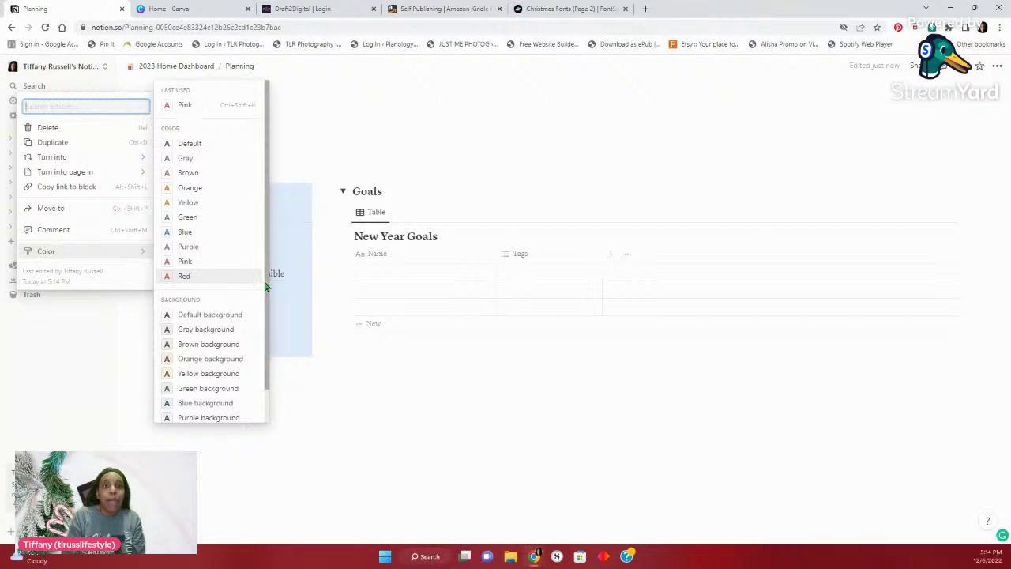
scroll(267, 289, down, 2)
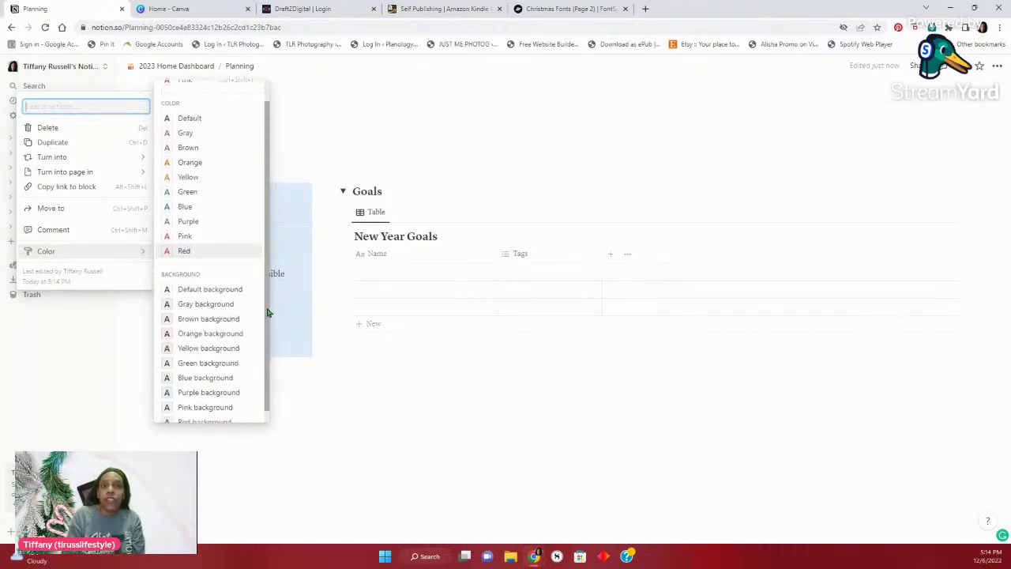
click(205, 355)
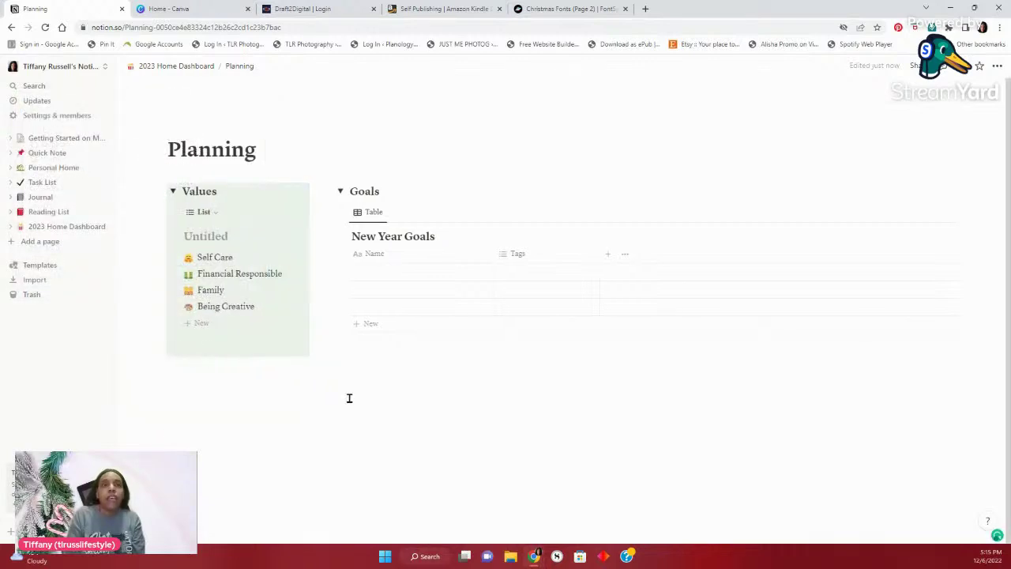
click(349, 398)
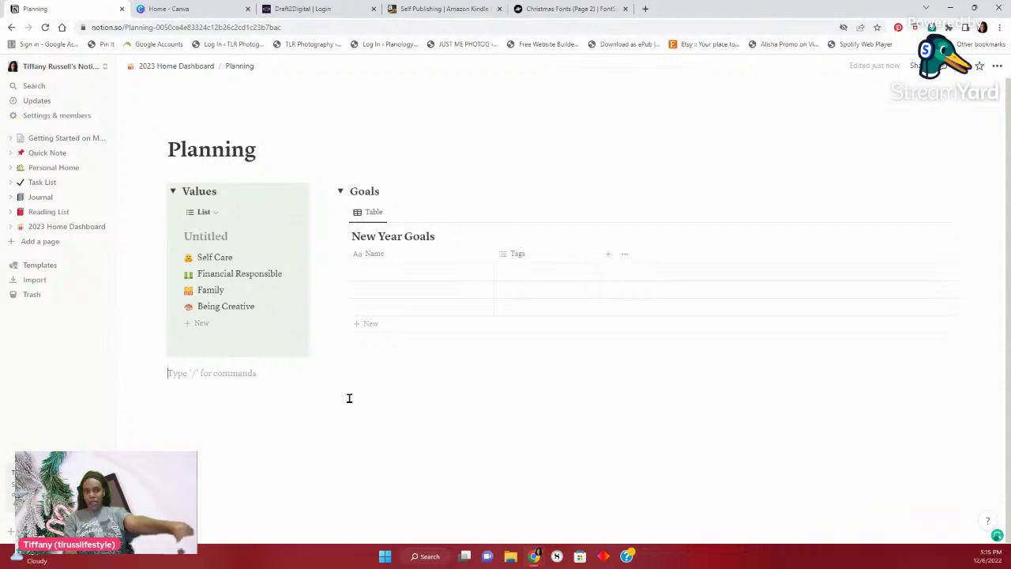
Title the untitled database inside the Values toggle Values
click(210, 237)
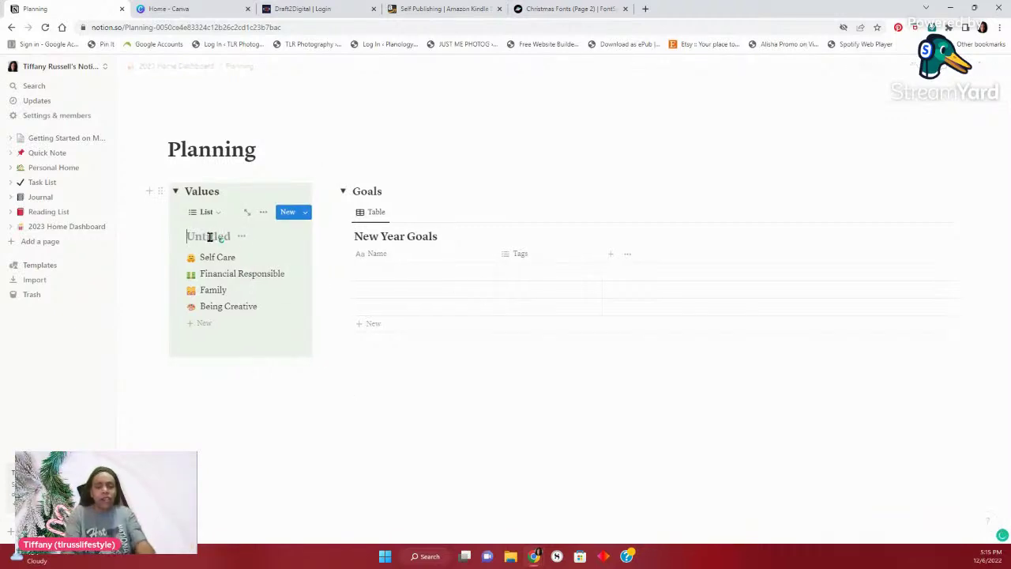
text(Values)
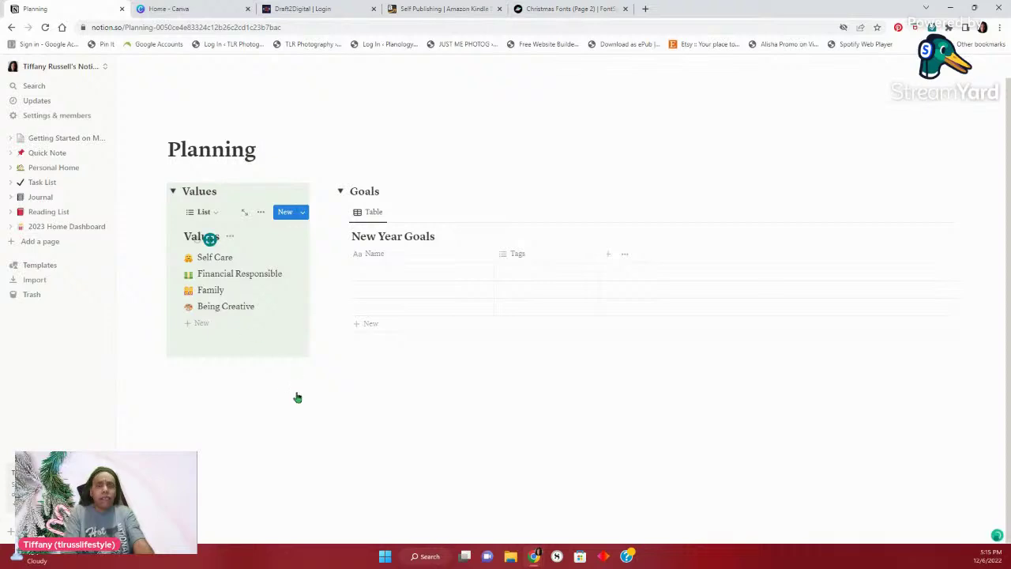
click(300, 395)
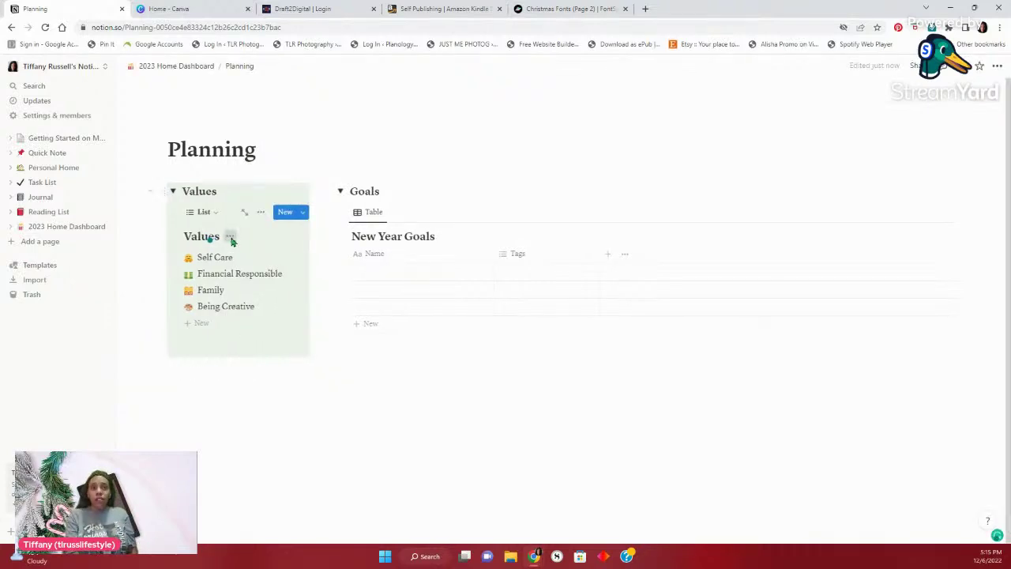
Hide the database title of the list inside the Values toggle
click(232, 236)
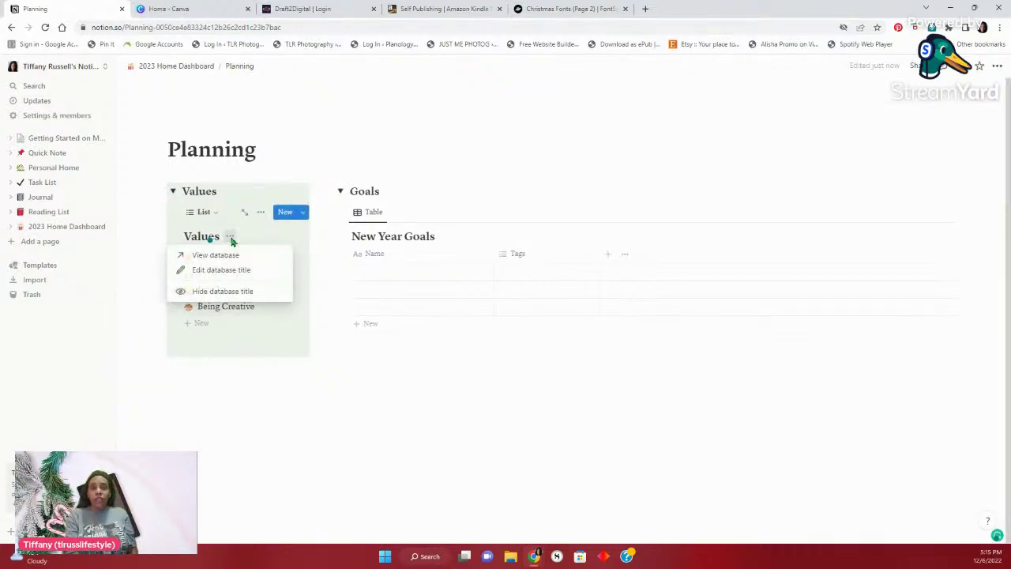
click(226, 291)
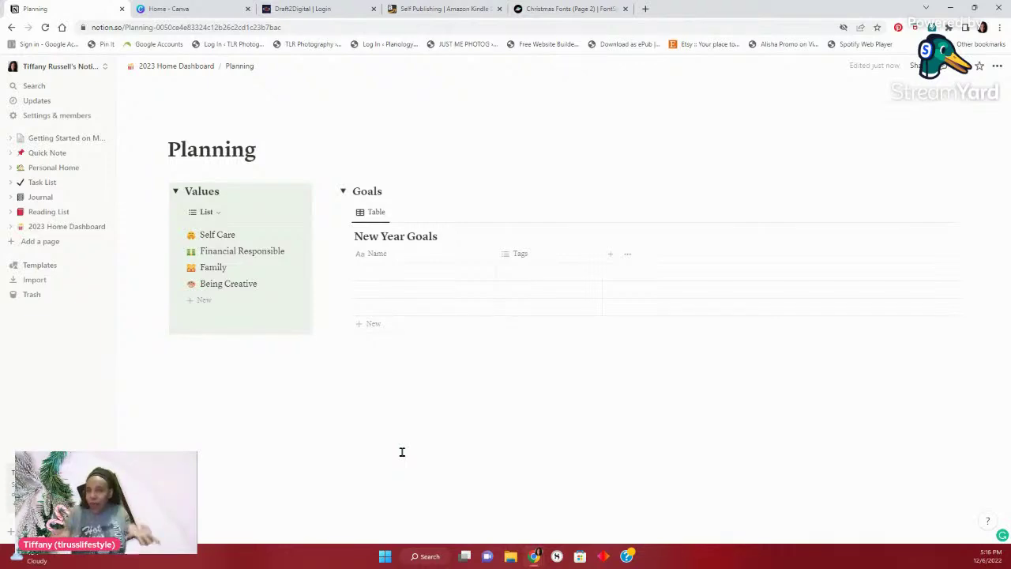
Rename the Name property of the New Year Goals table to Goals
click(386, 256)
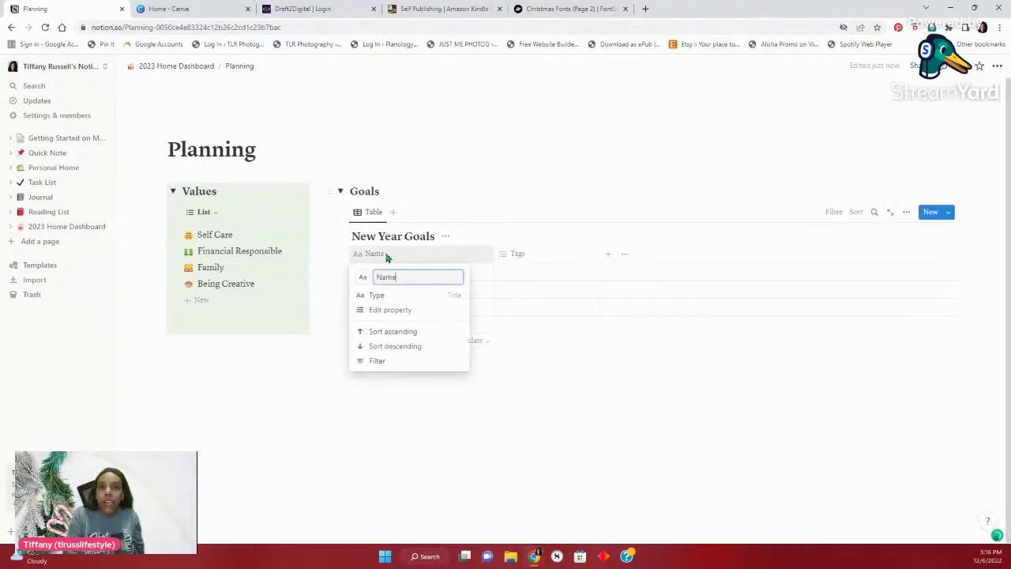
key(BackSpace)
key(BackSpace)
key(BackSpace)
key(BackSpace)
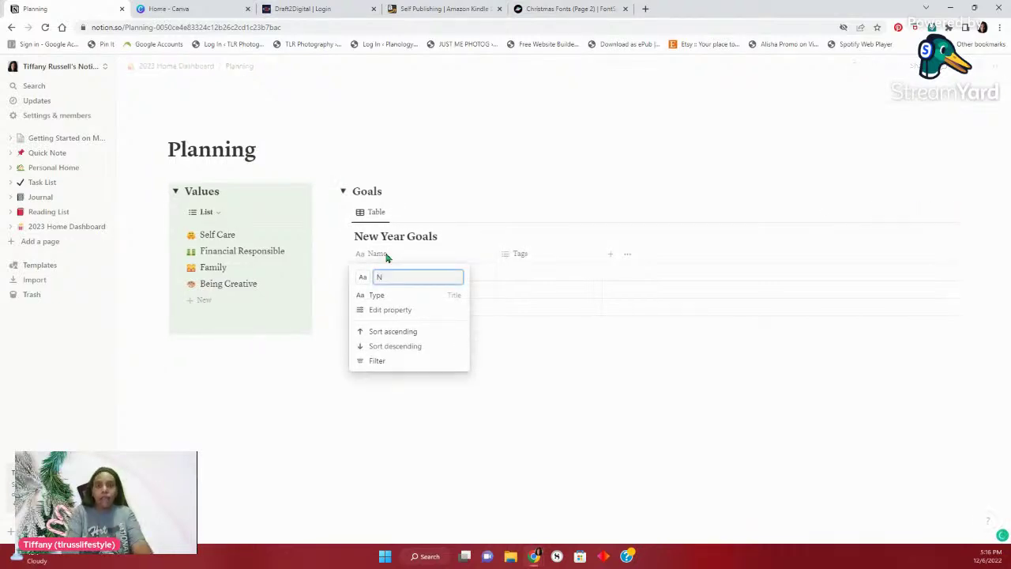
key(BackSpace)
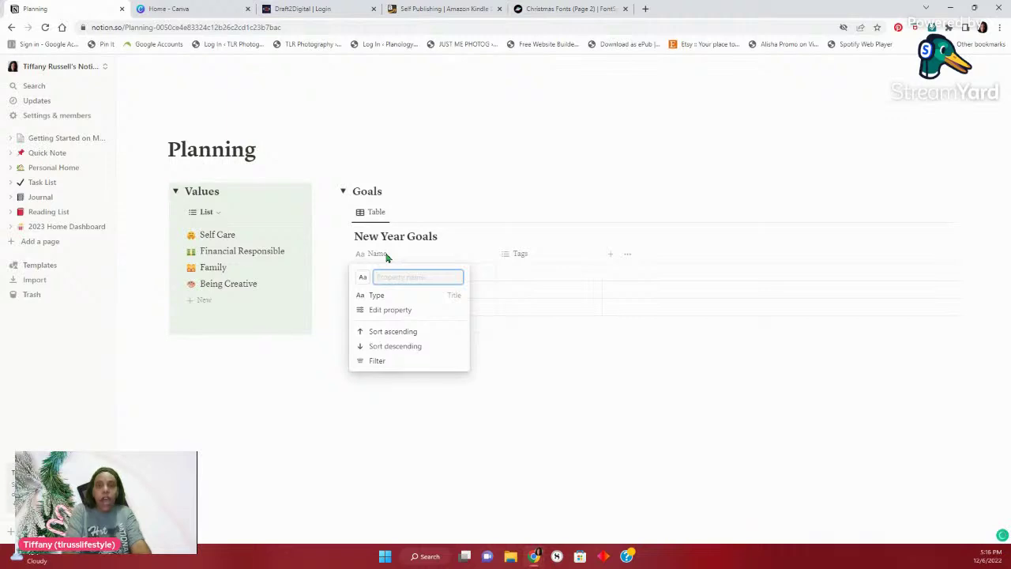
text(Goals)
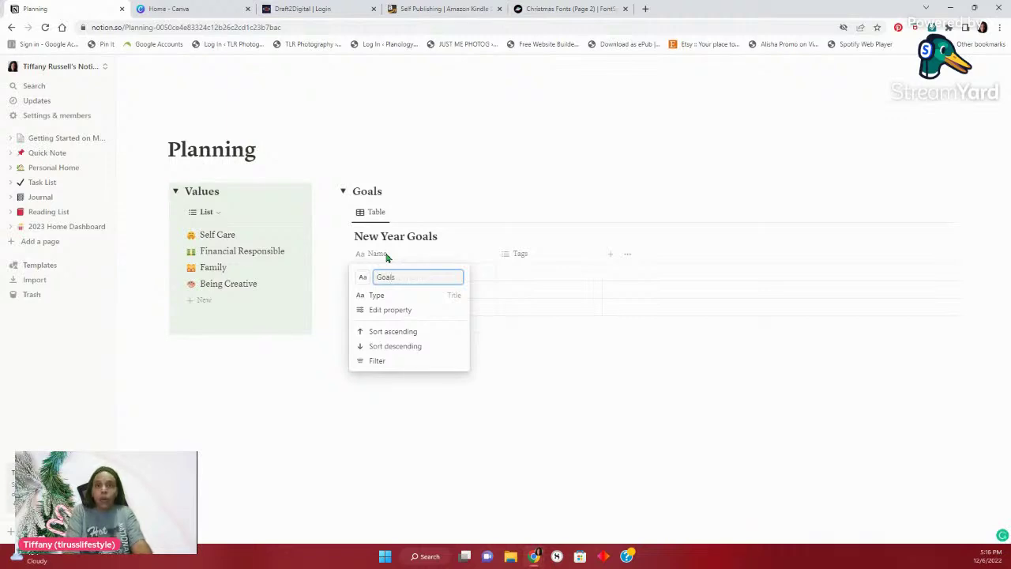
key(Return)
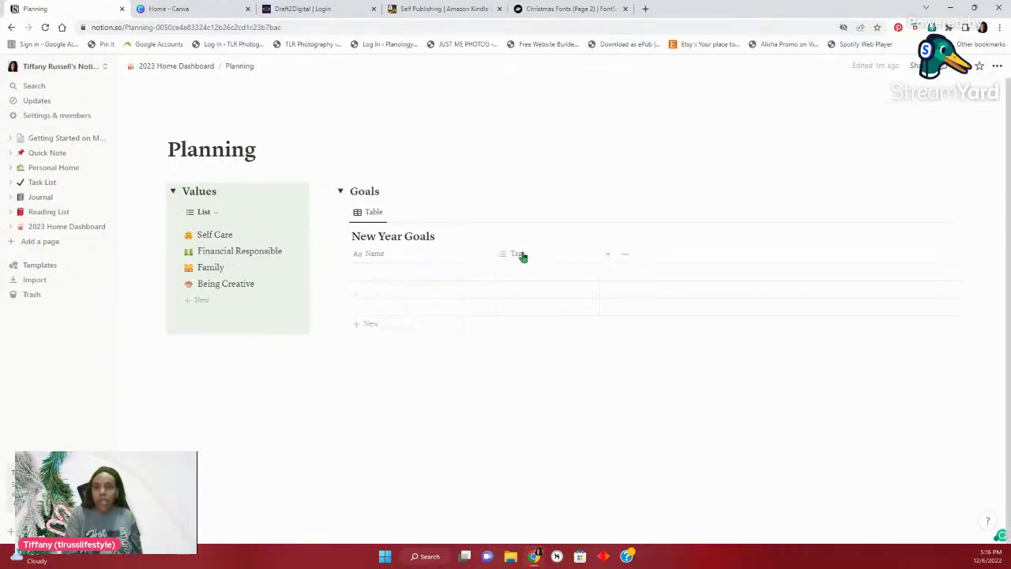
Rename the Tags property of the New Year Goals table to Value
click(518, 255)
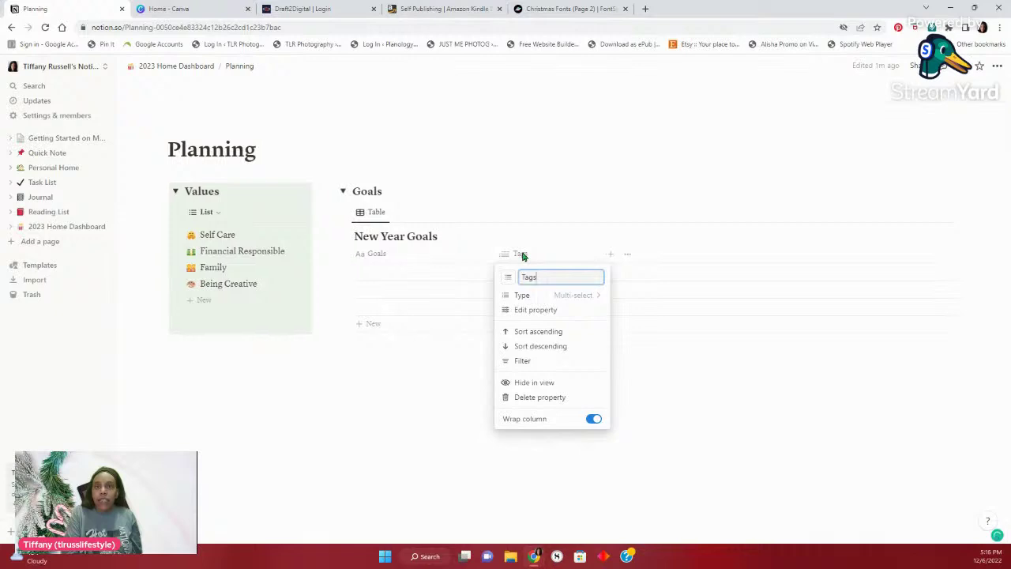
key(BackSpace)
key(BackSpace)
key(BackSpace)
key(BackSpace)
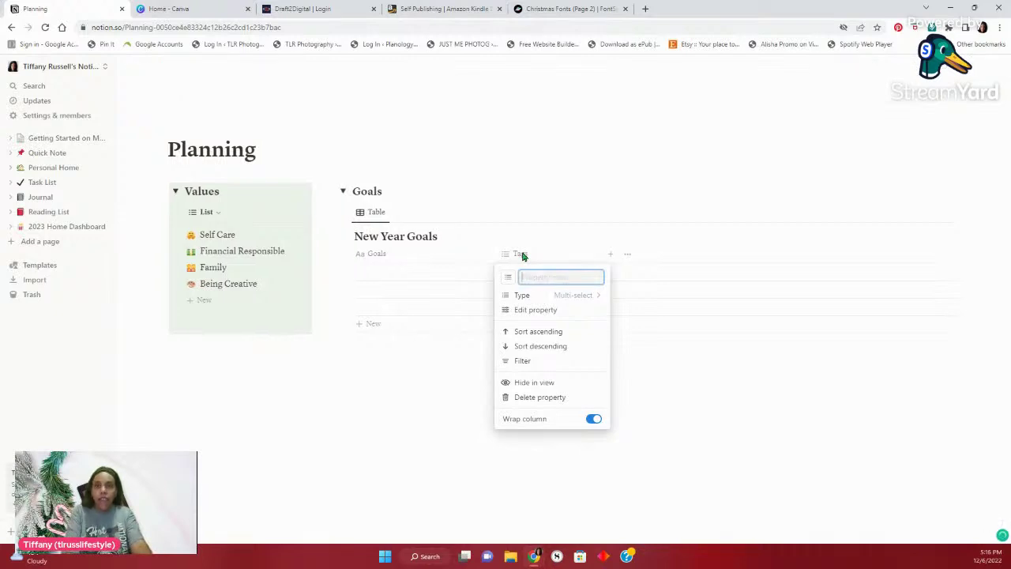
text(Value)
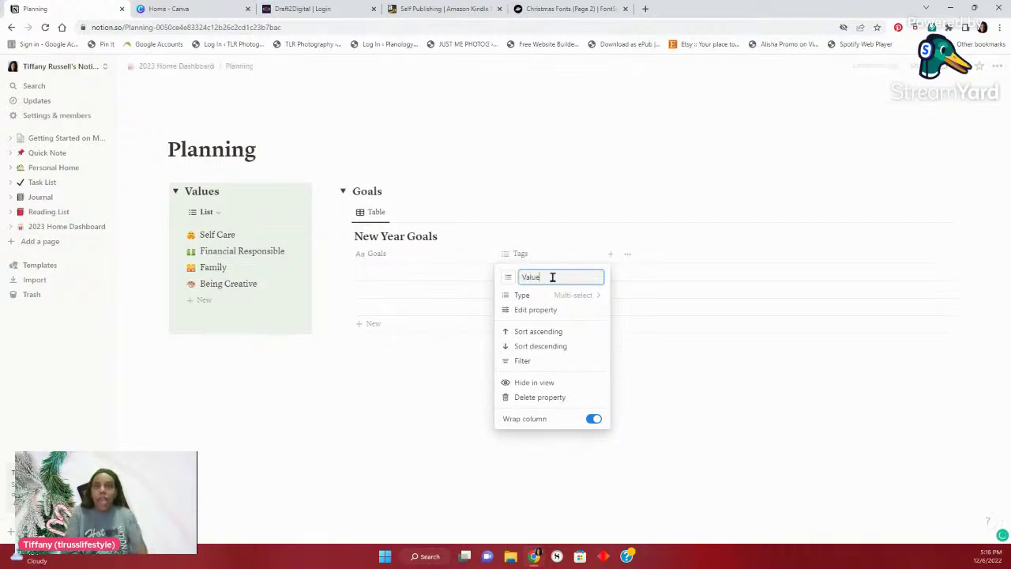
click(588, 300)
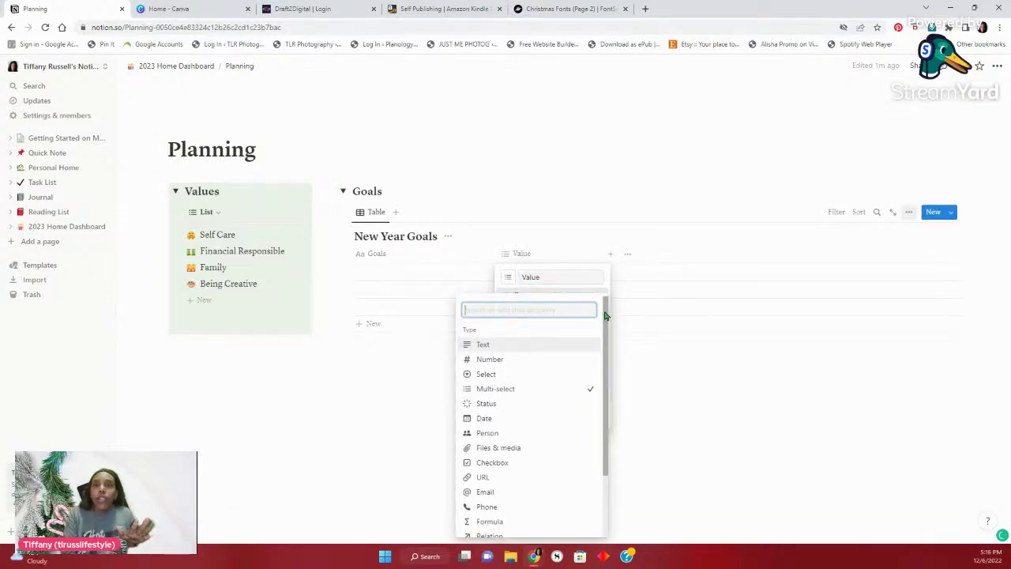
scroll(604, 316, down, 2)
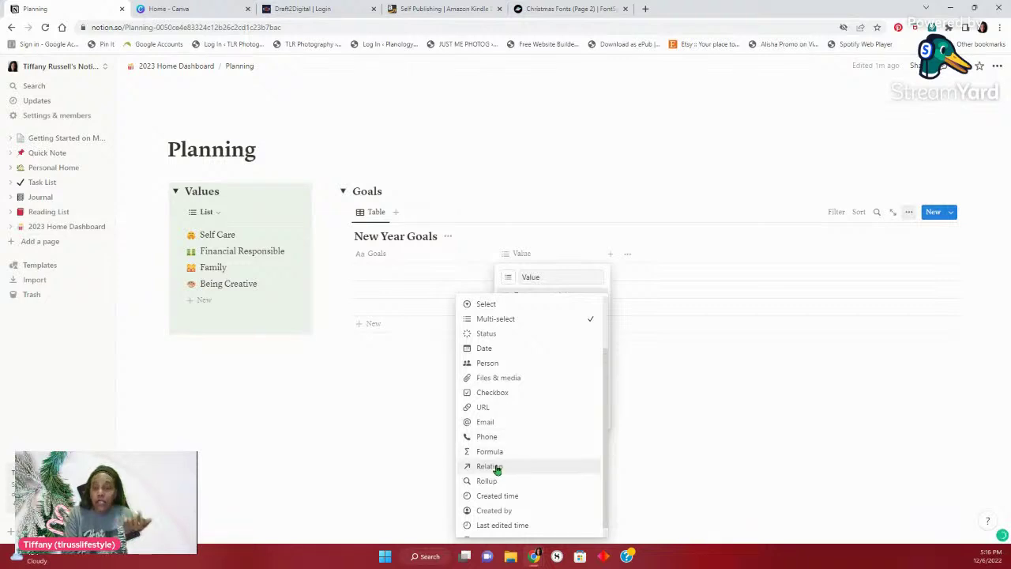
click(496, 467)
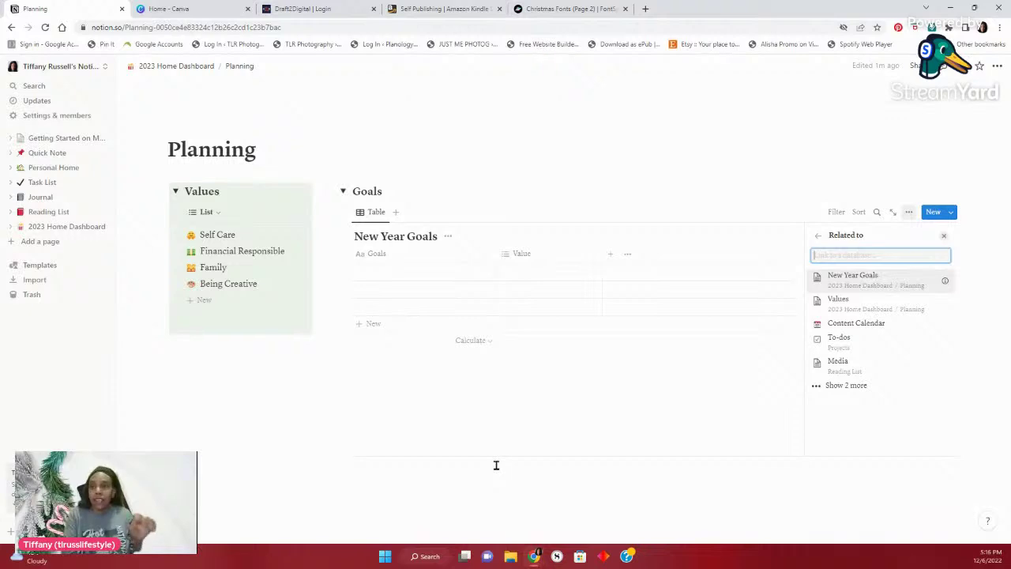
click(866, 306)
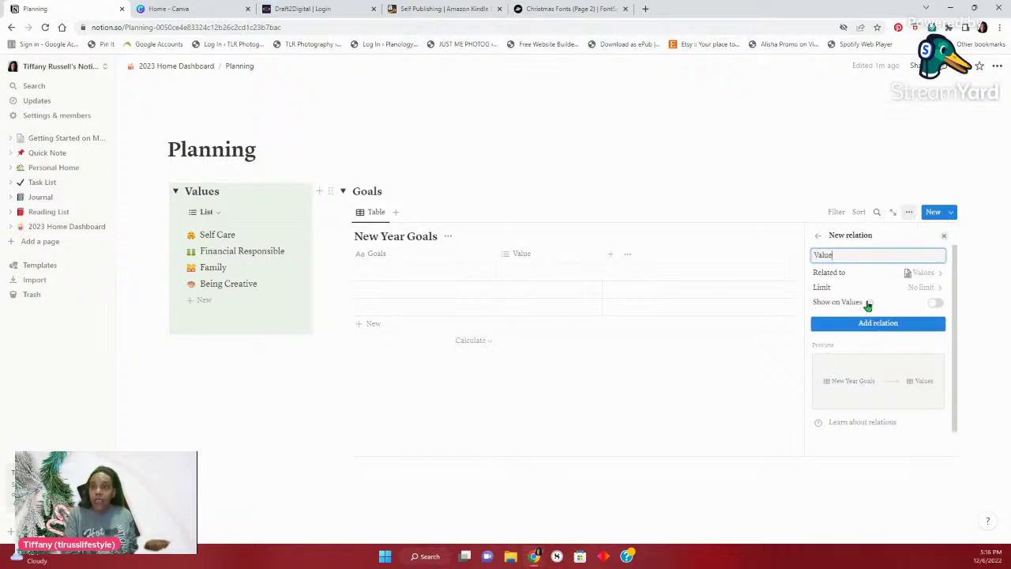
click(943, 239)
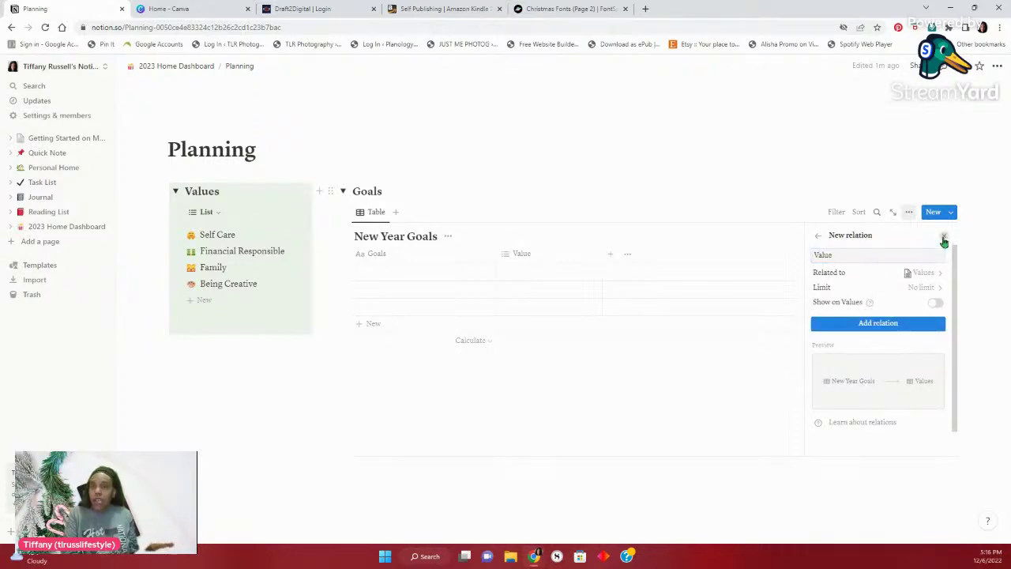
Add a Select property named Quarter to the New Year Goals table
click(611, 257)
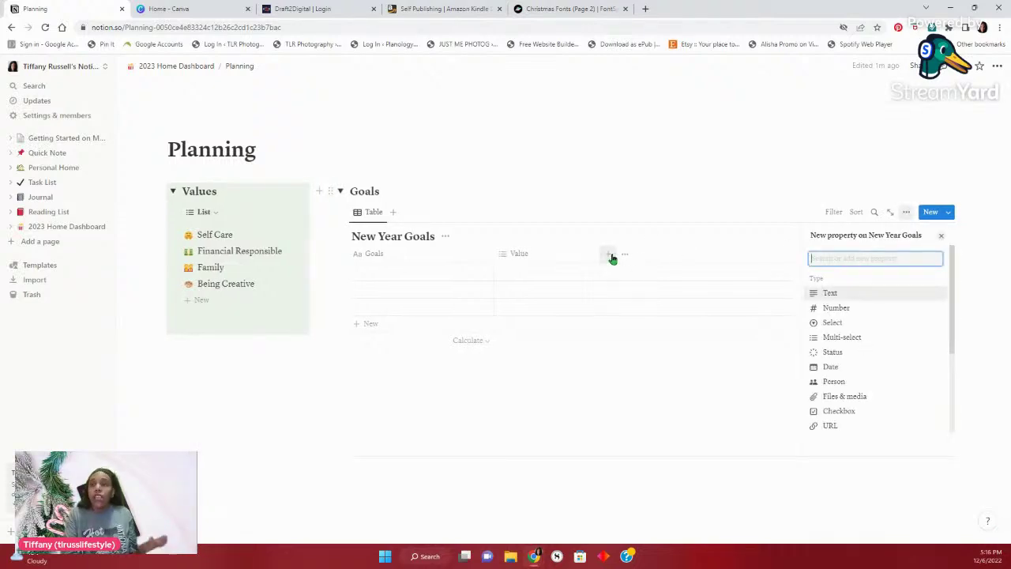
click(857, 325)
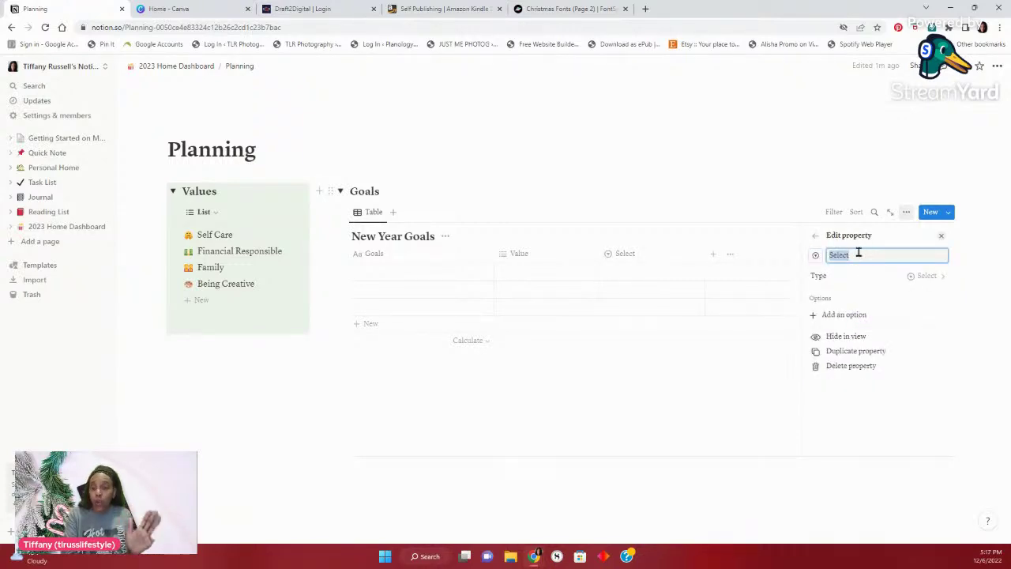
text(Quarter)
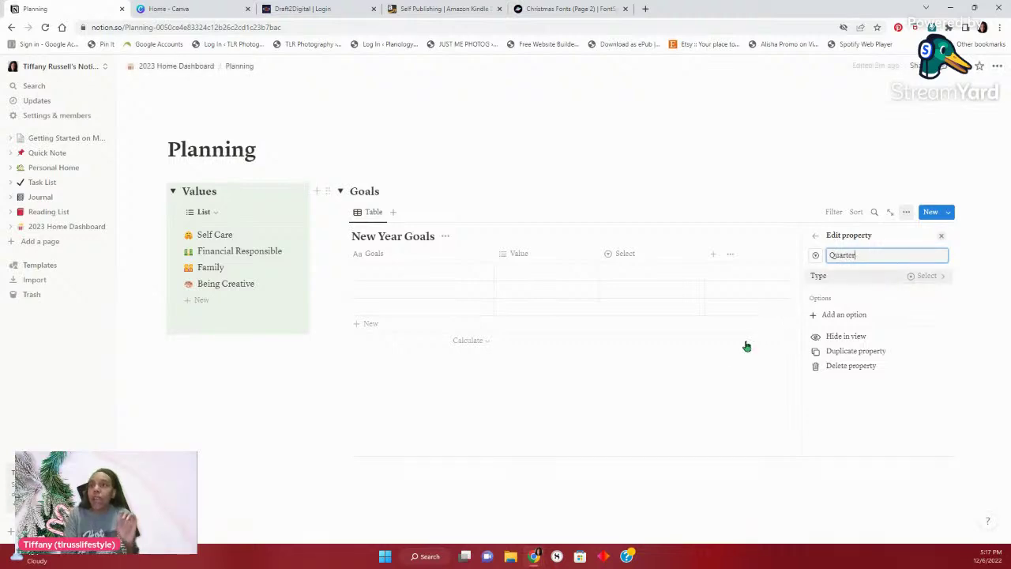
key(Return)
click(727, 296)
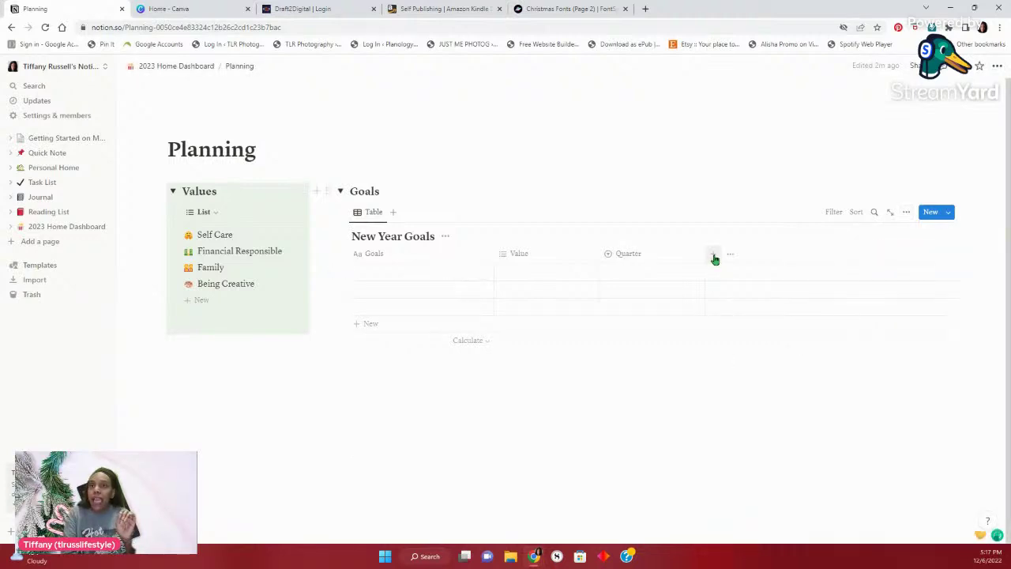
Add a Select property named Status to the New Year Goals table
click(714, 259)
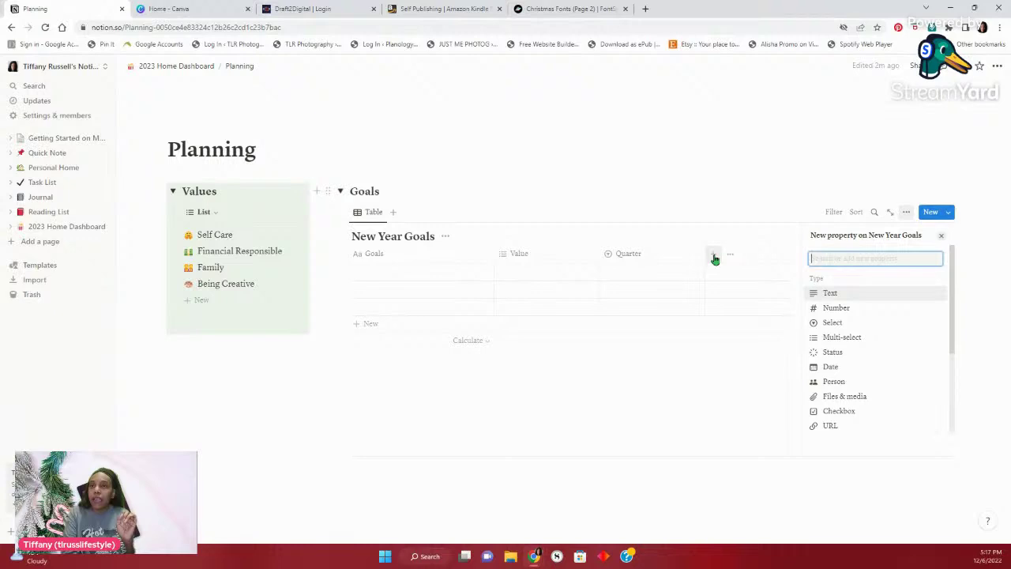
click(862, 328)
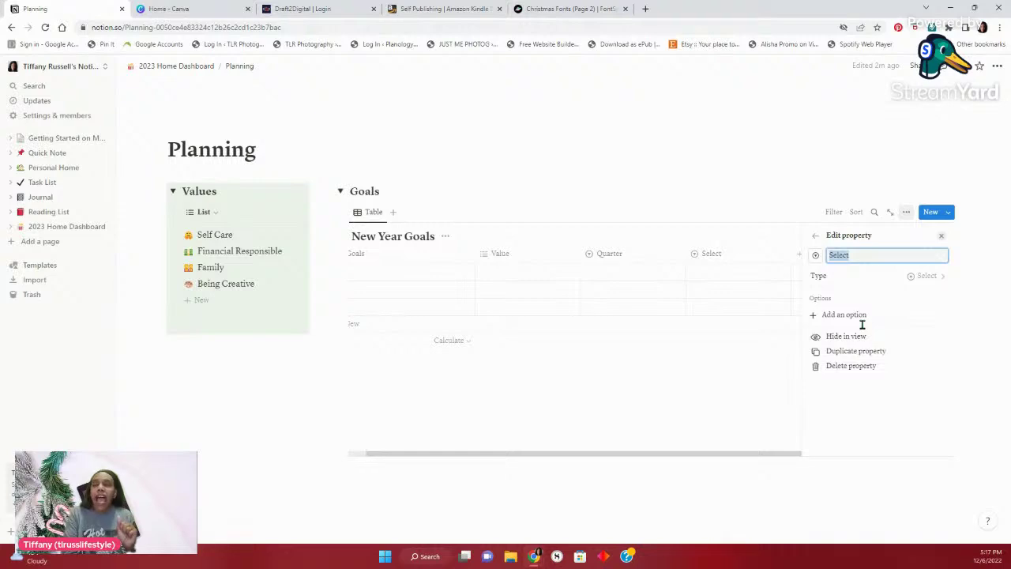
text(S)
key(BackSpace)
text(S)
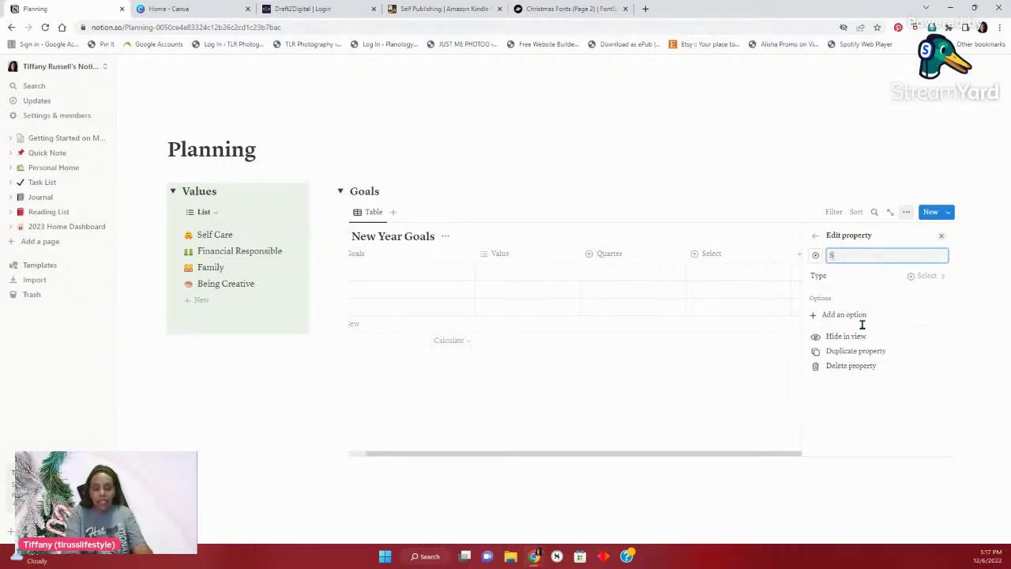
text(tatus)
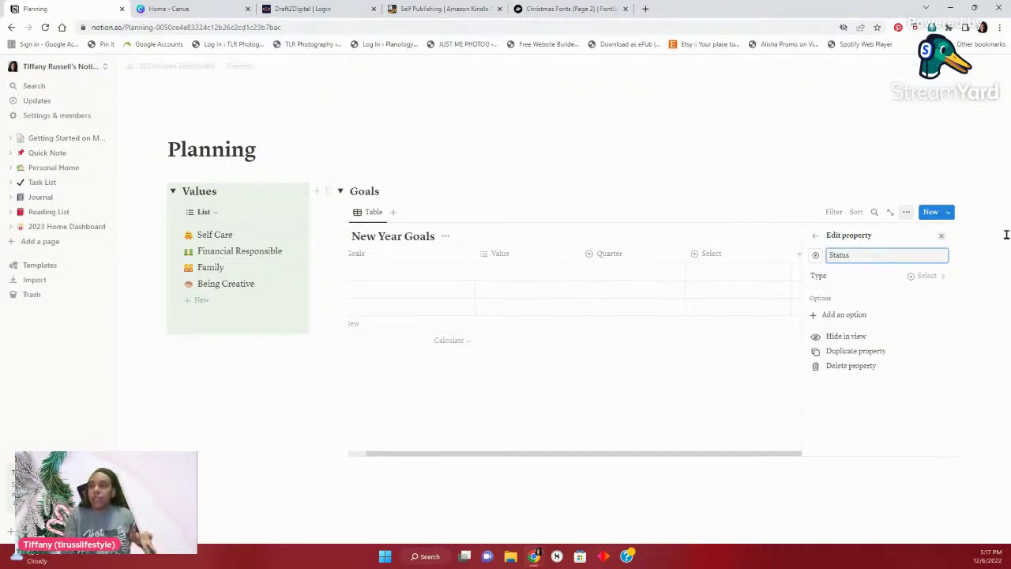
click(943, 237)
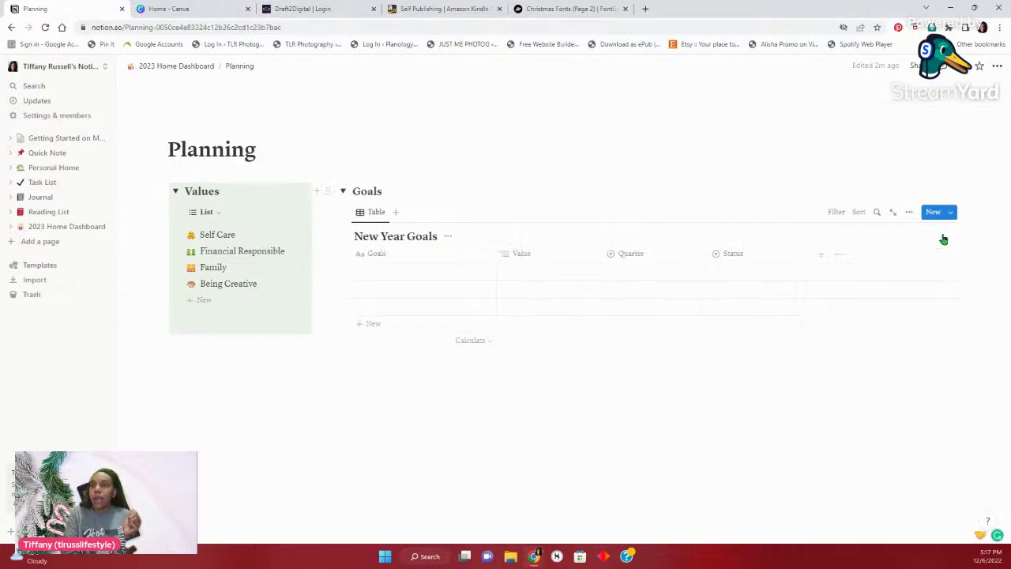
Create the option 1st Quarter in the Quarter cell of the table's first row
click(621, 269)
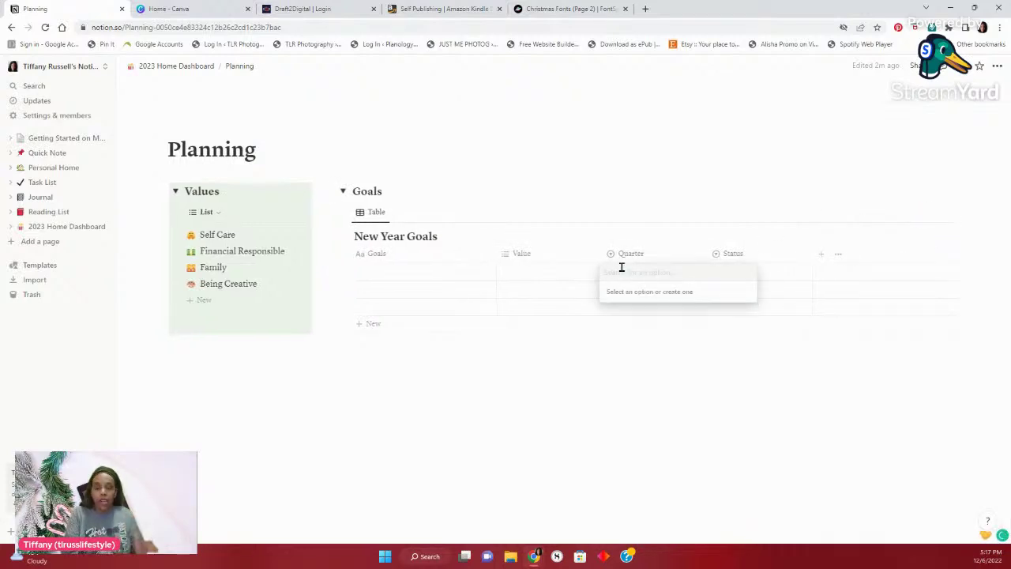
text(1st)
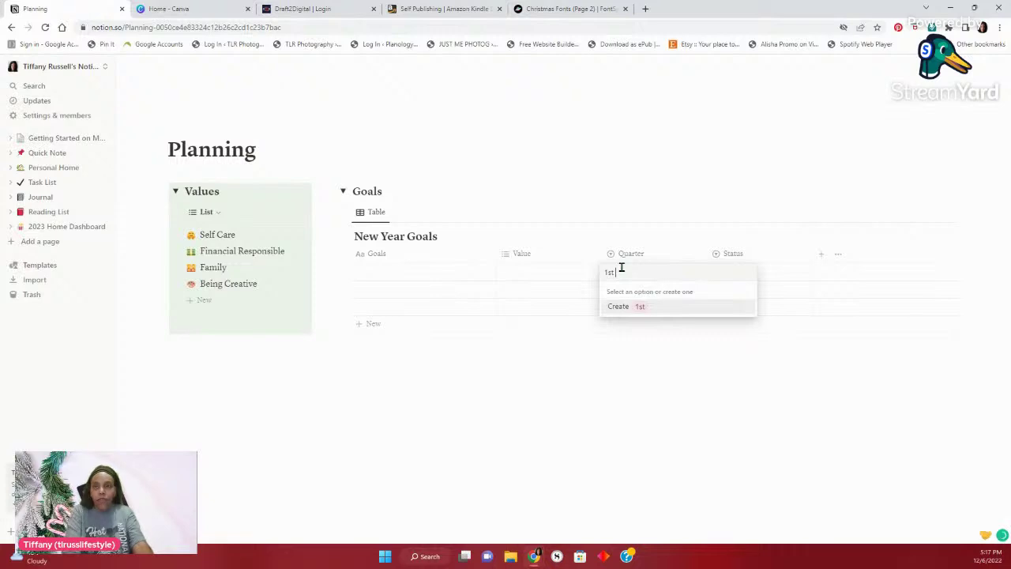
text( Qura)
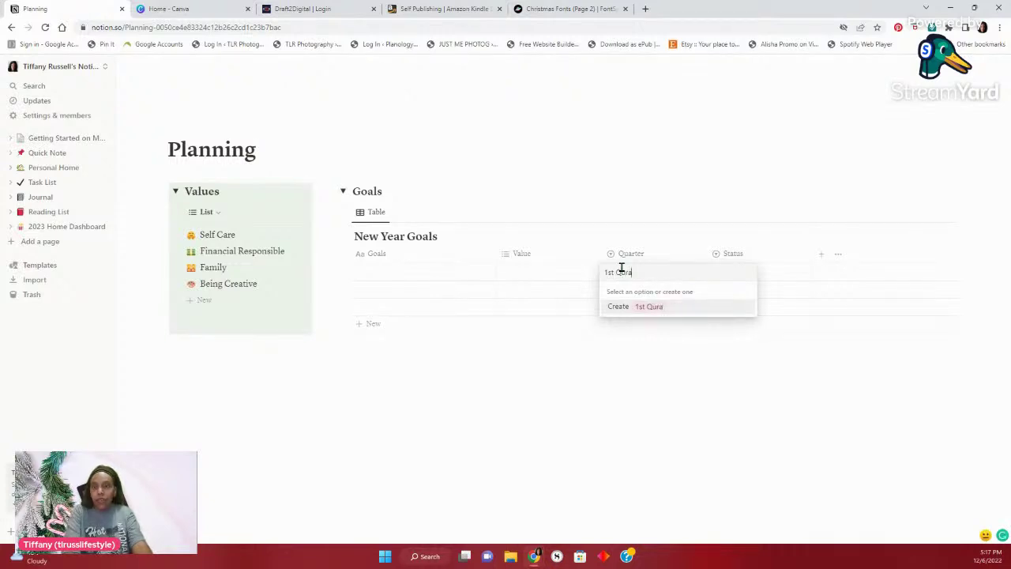
key(BackSpace)
key(BackSpace)
text(arter)
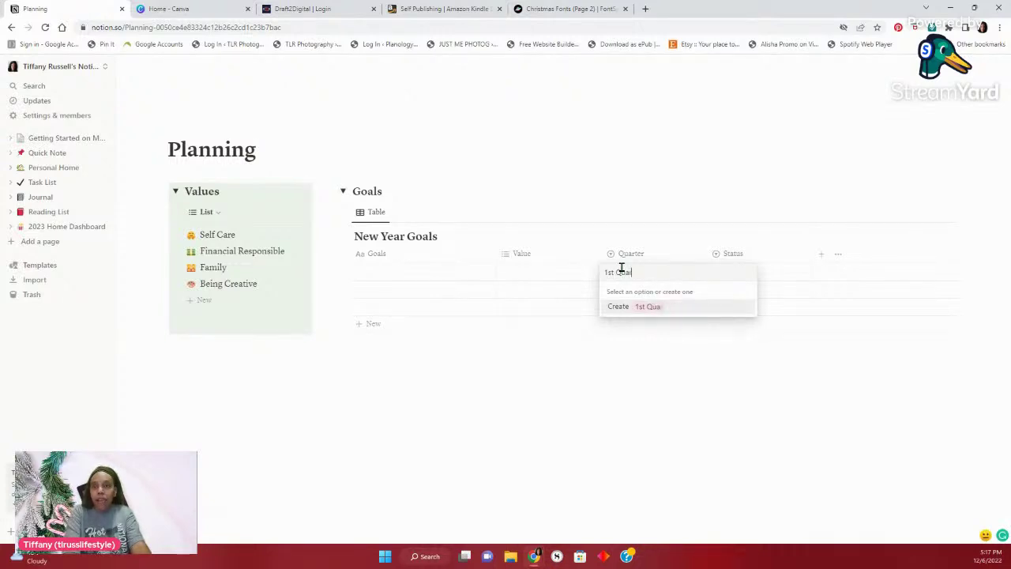
key(Return)
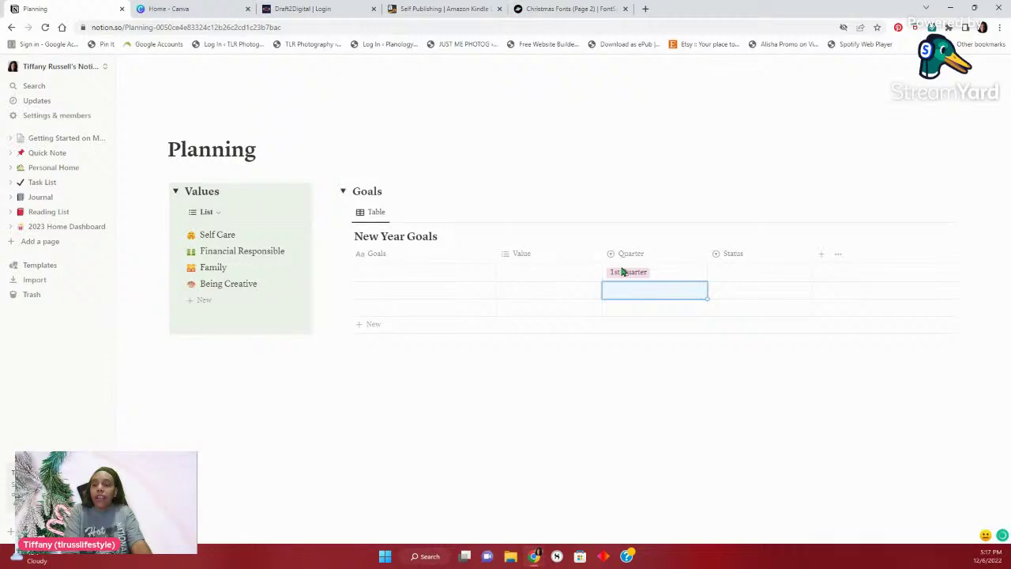
Create the option 2nd Quarter in the Quarter cell of the table's second row
text(Se)
key(BackSpace)
key(BackSpace)
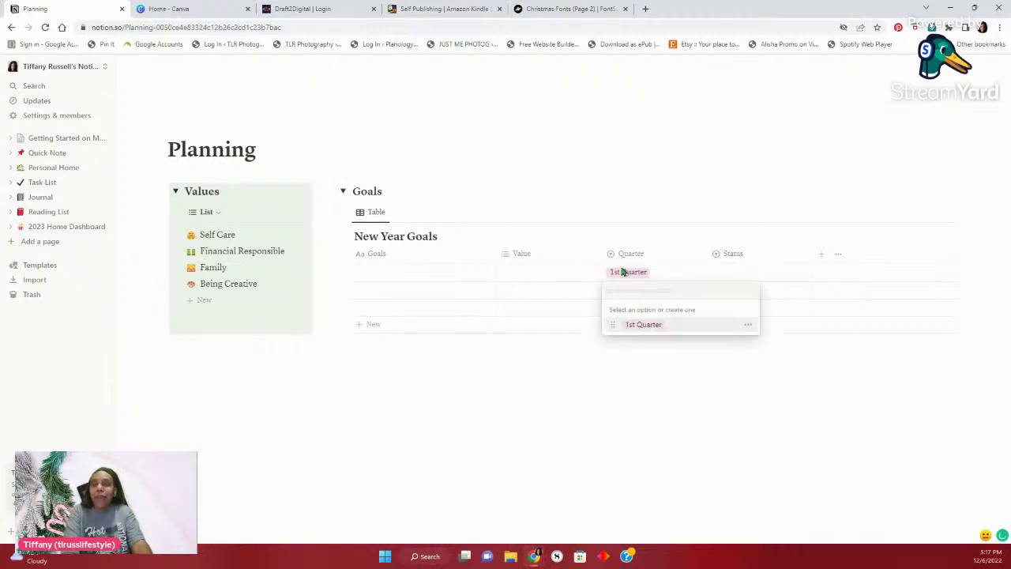
text(2nd)
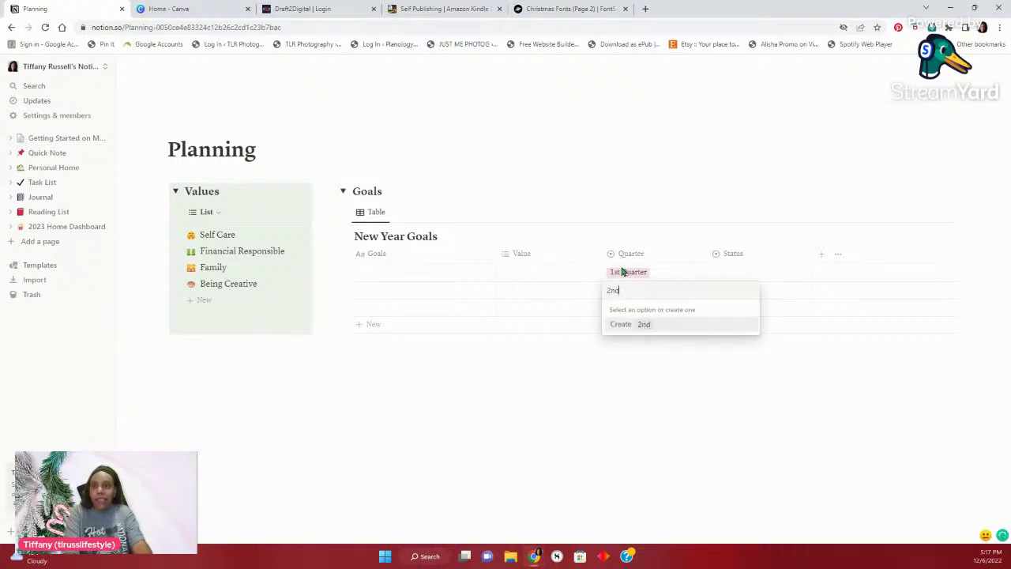
text( quar)
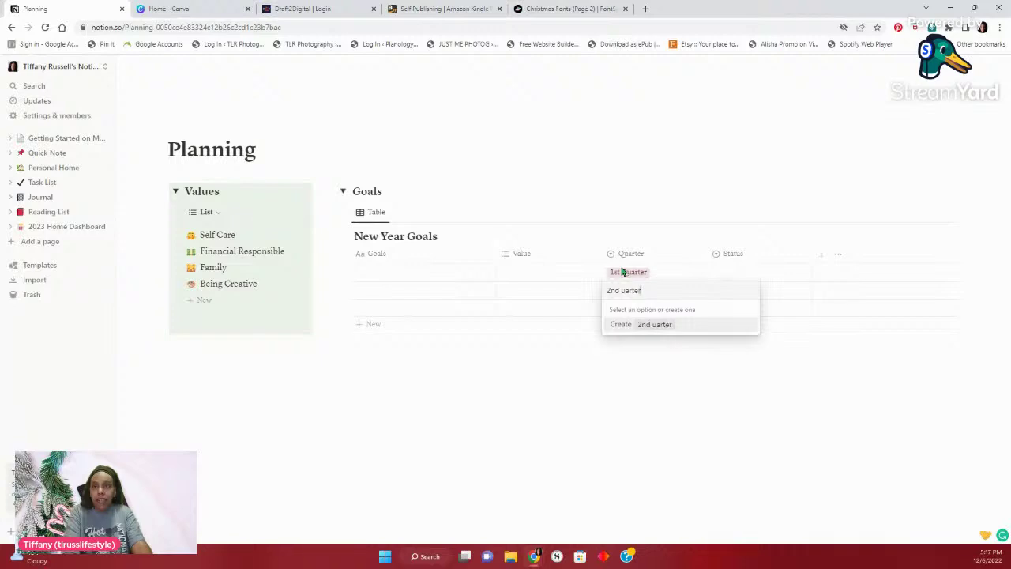
key(BackSpace)
key(BackSpace)
key(BackSpace)
key(BackSpace)
text(u)
key(BackSpace)
text(Q)
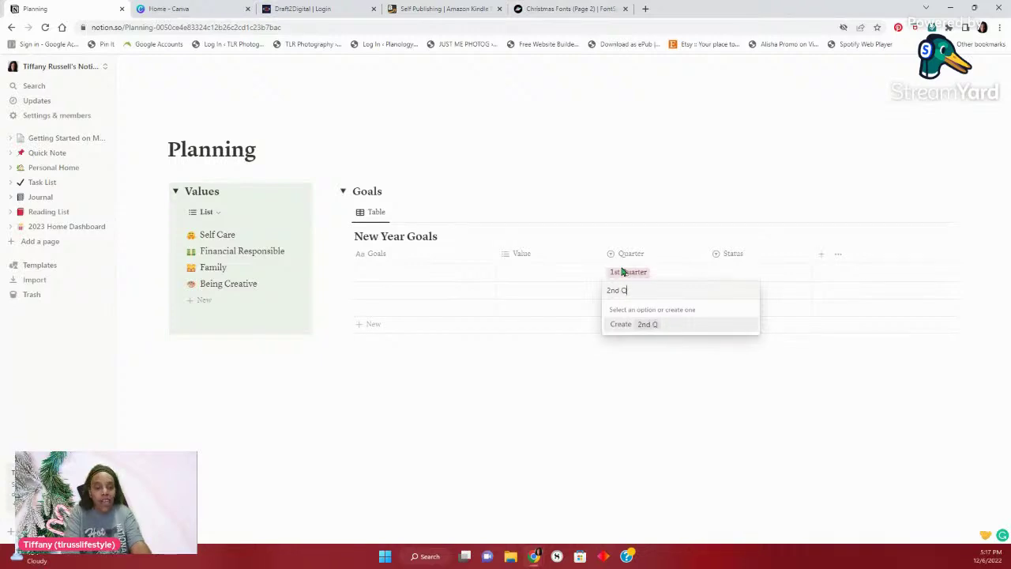
text(uarter)
key(Return)
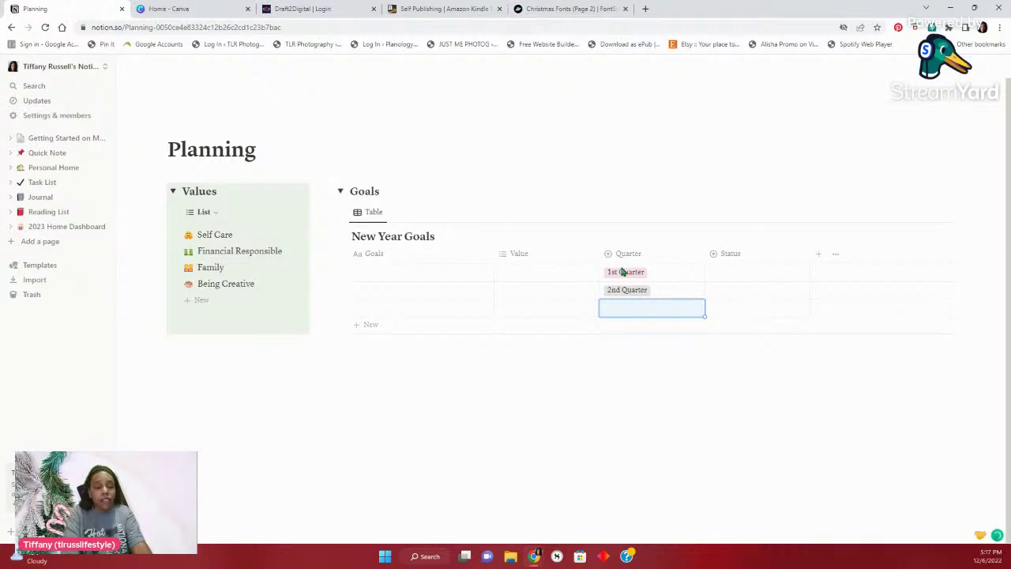
Create the option 3rd Quarter in the Quarter cell of the table's third row
text(3rd Qua)
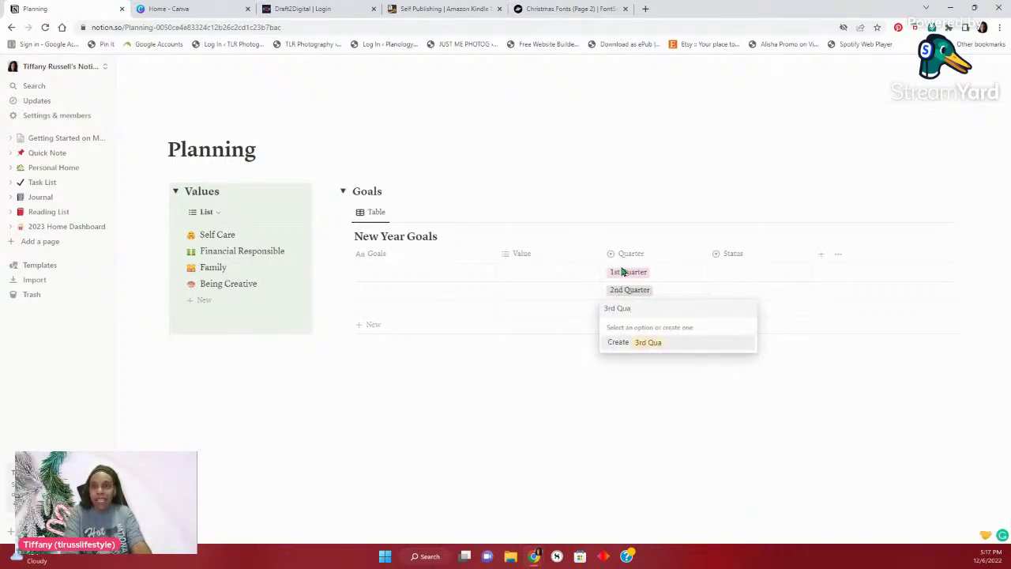
text(rter)
key(Return)
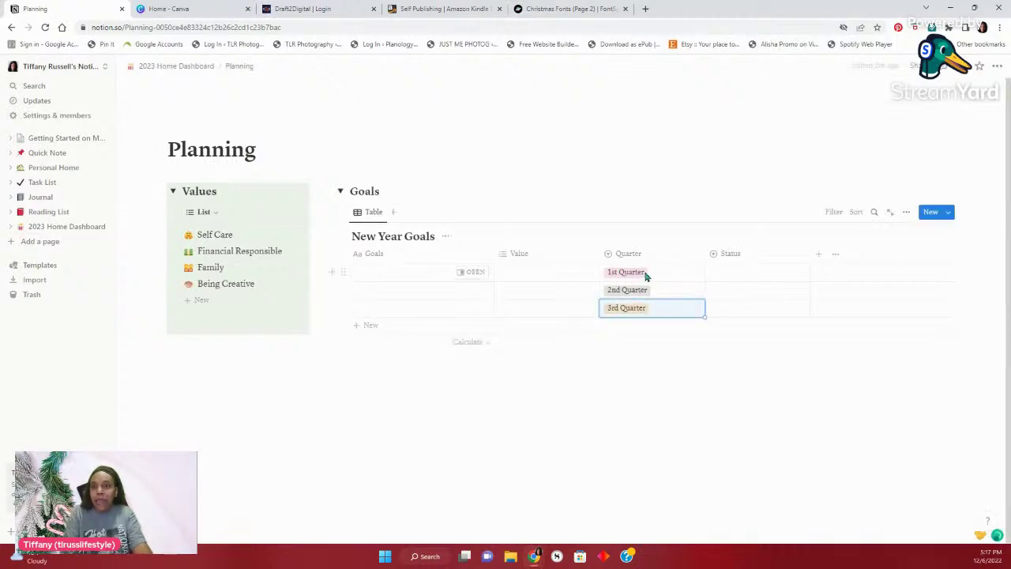
Create the option 4th Quarter in the Quarter cell of the table's first row
click(645, 274)
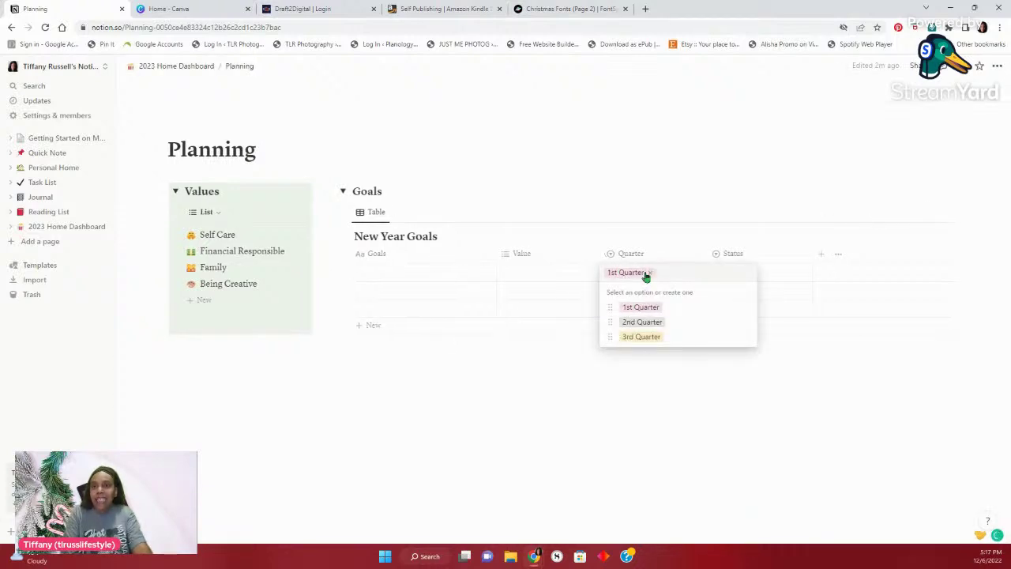
text(4rth)
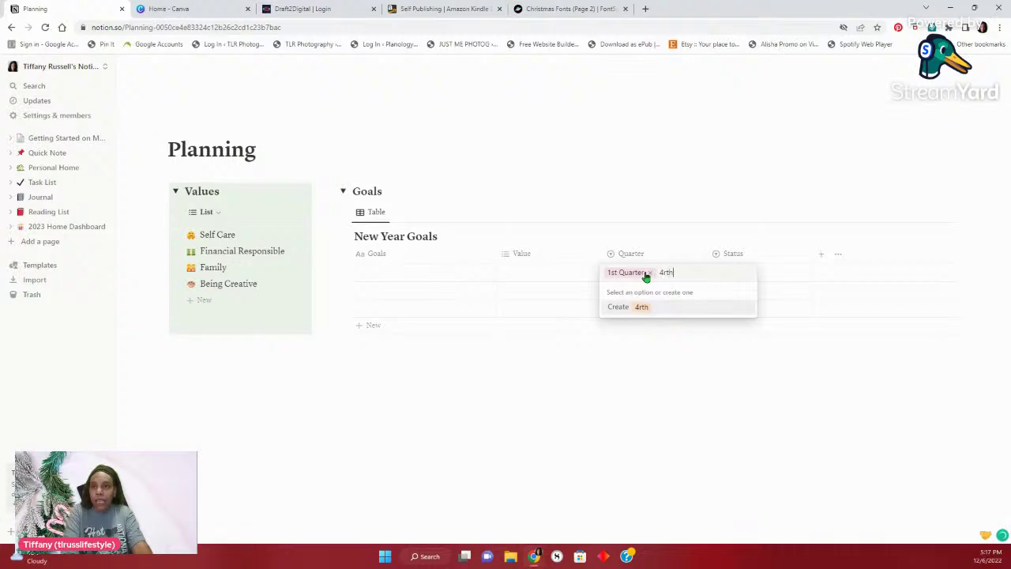
text( Quarter)
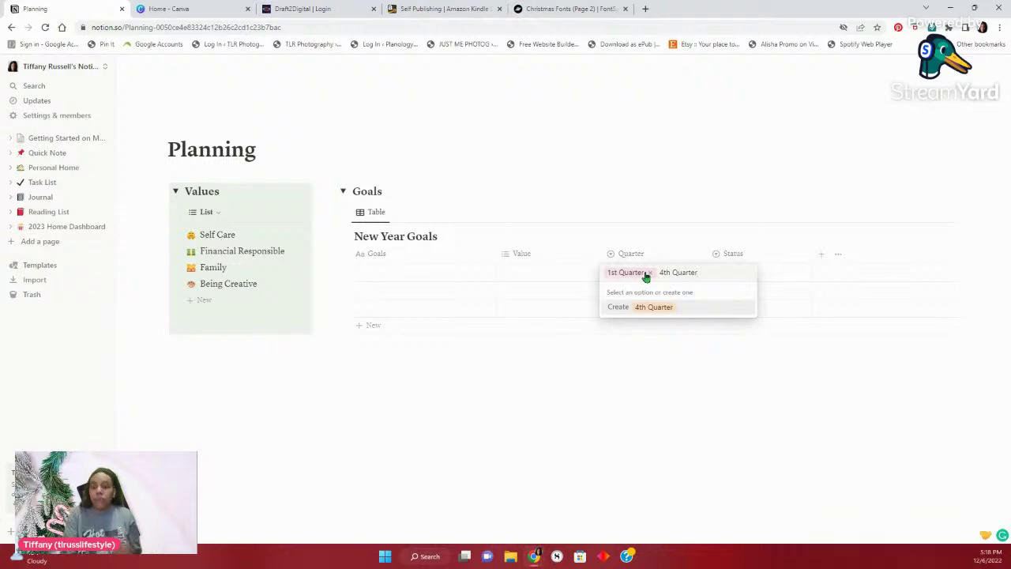
key(Return)
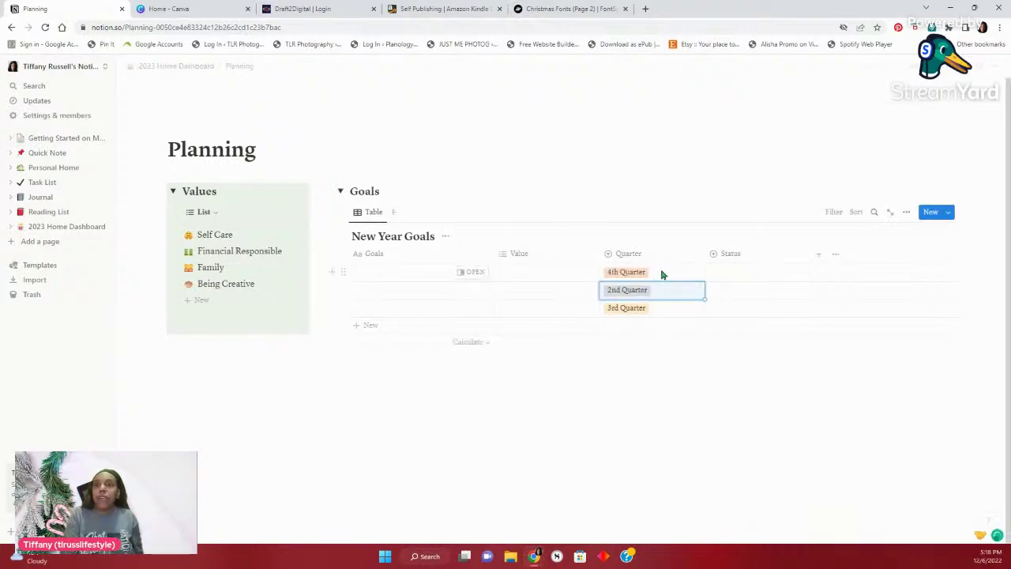
Clear the Quarter value from all three rows of the New Year Goals table, keeping the four options available
click(662, 274)
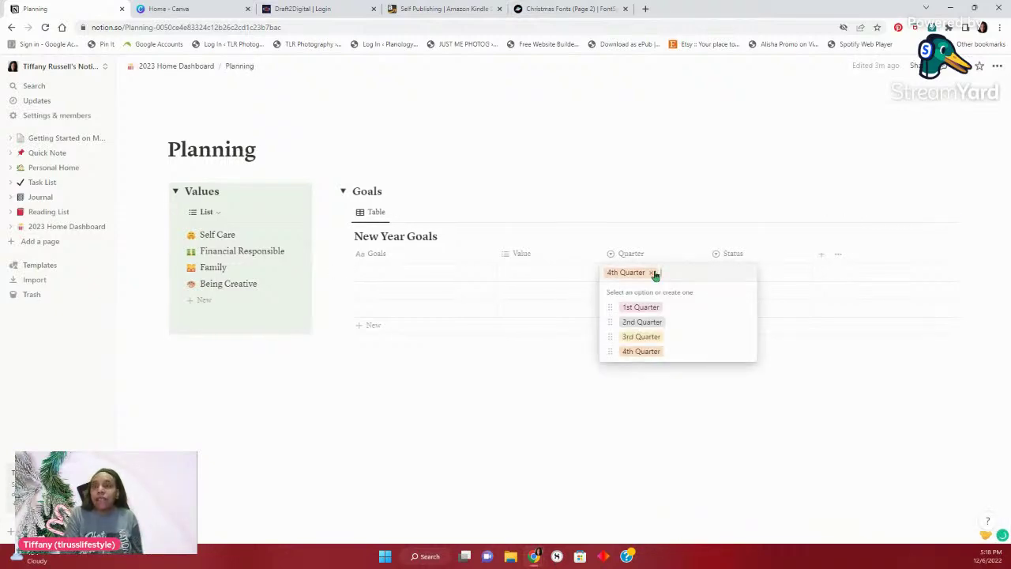
click(654, 272)
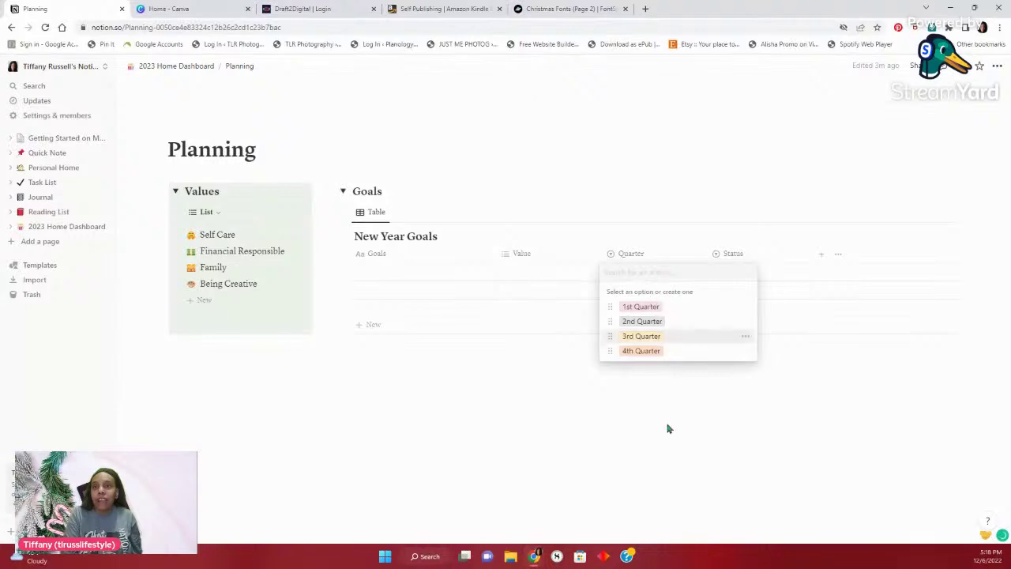
key(Escape)
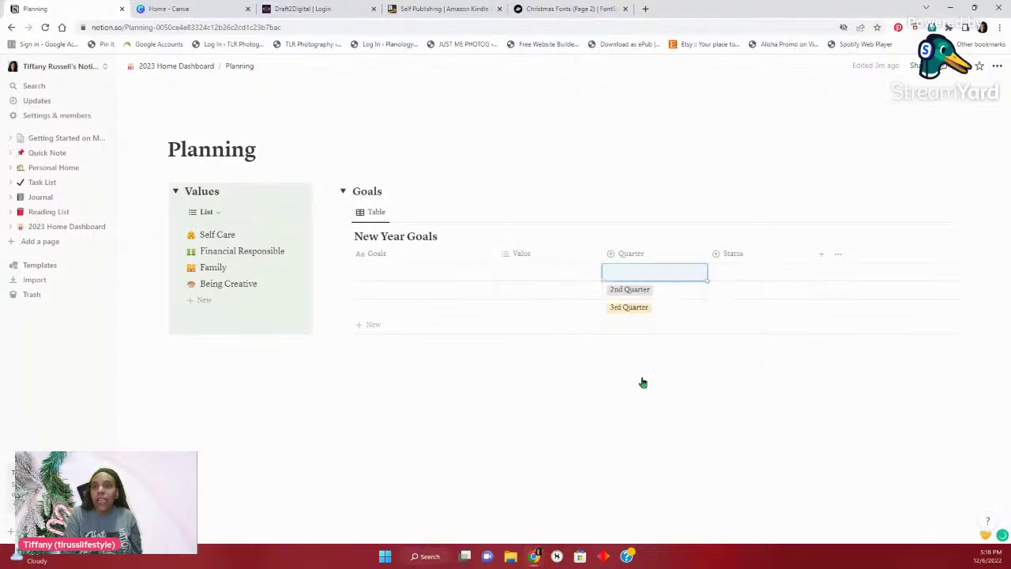
click(662, 296)
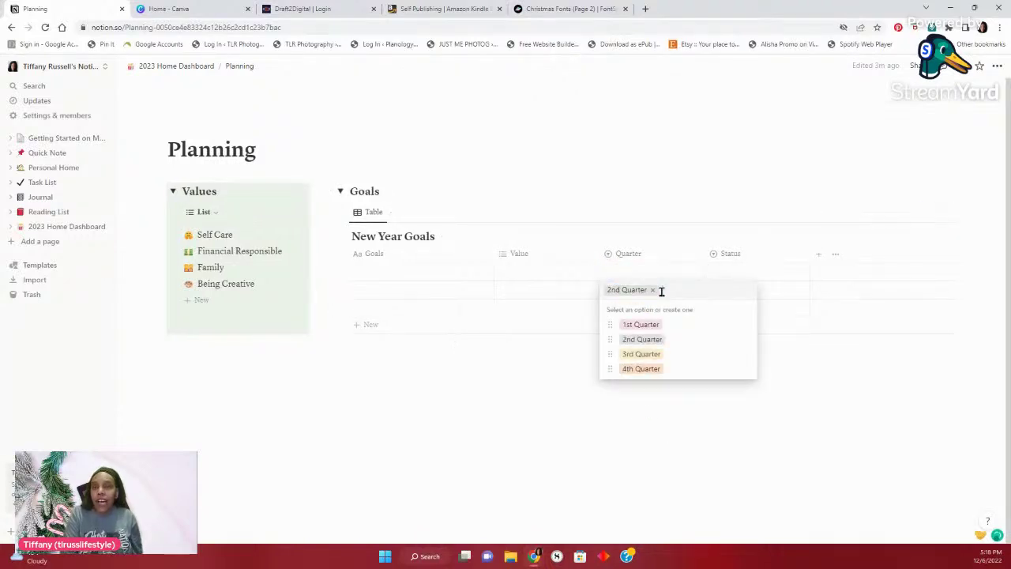
click(654, 290)
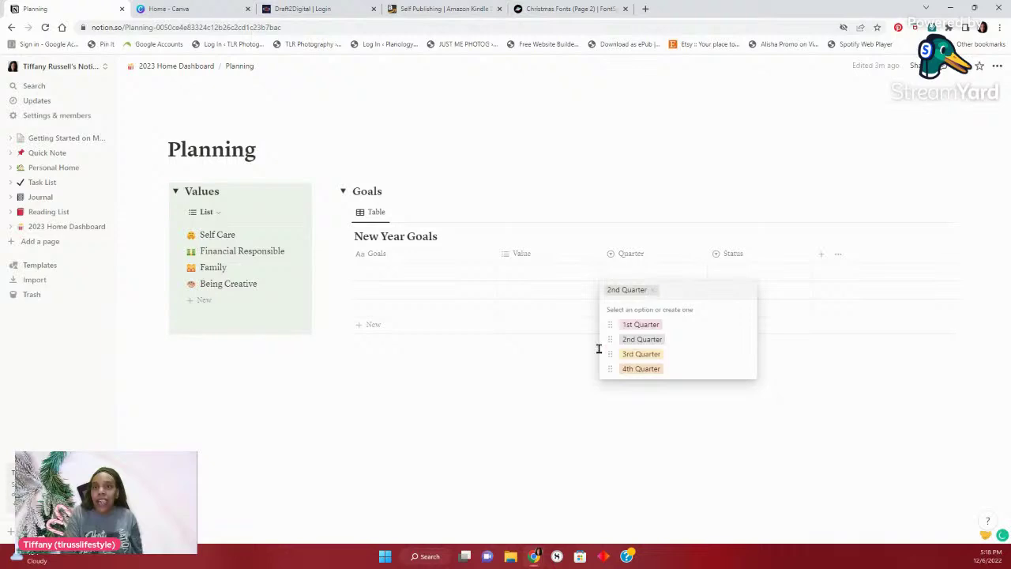
key(Escape)
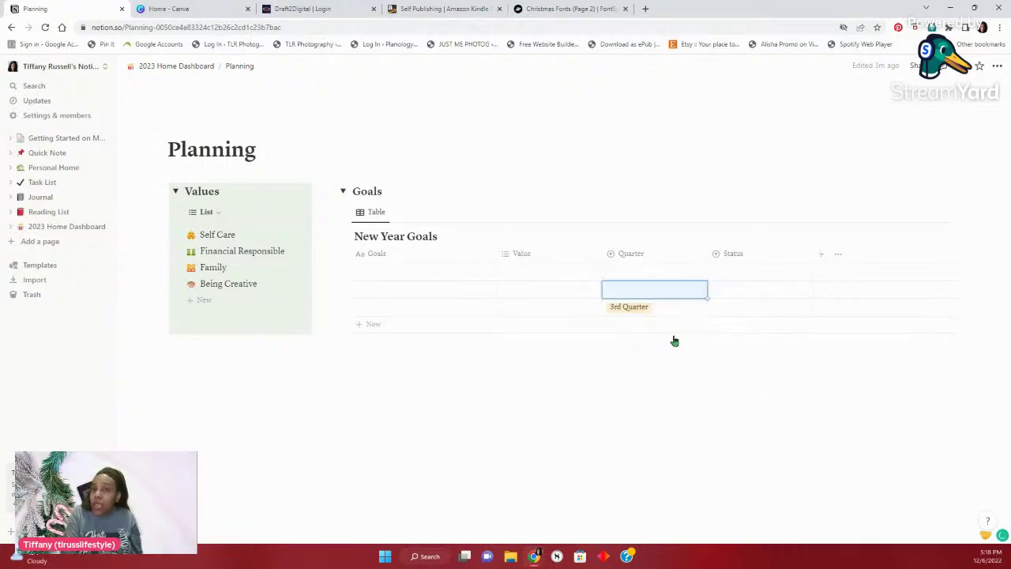
click(643, 308)
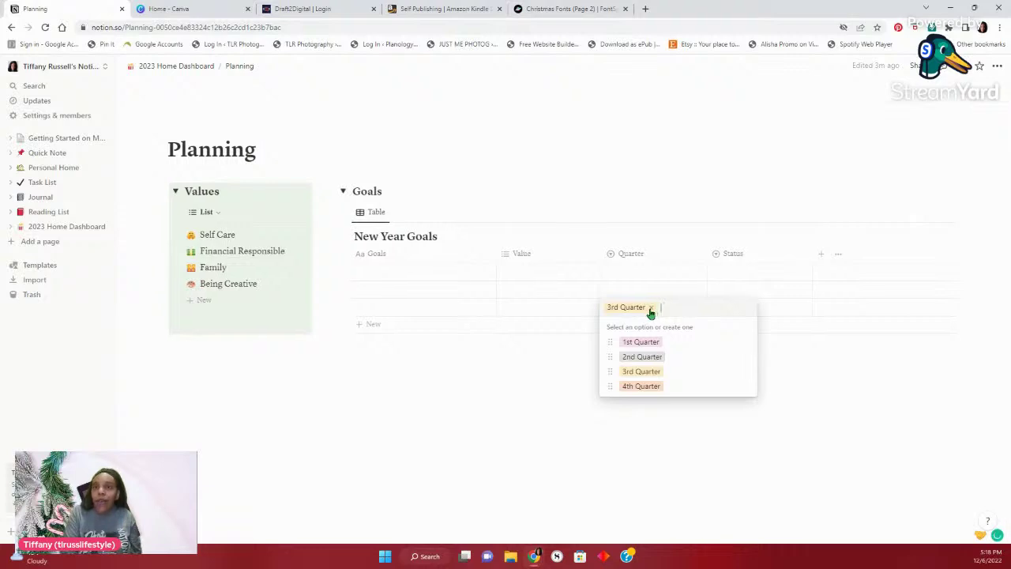
click(649, 308)
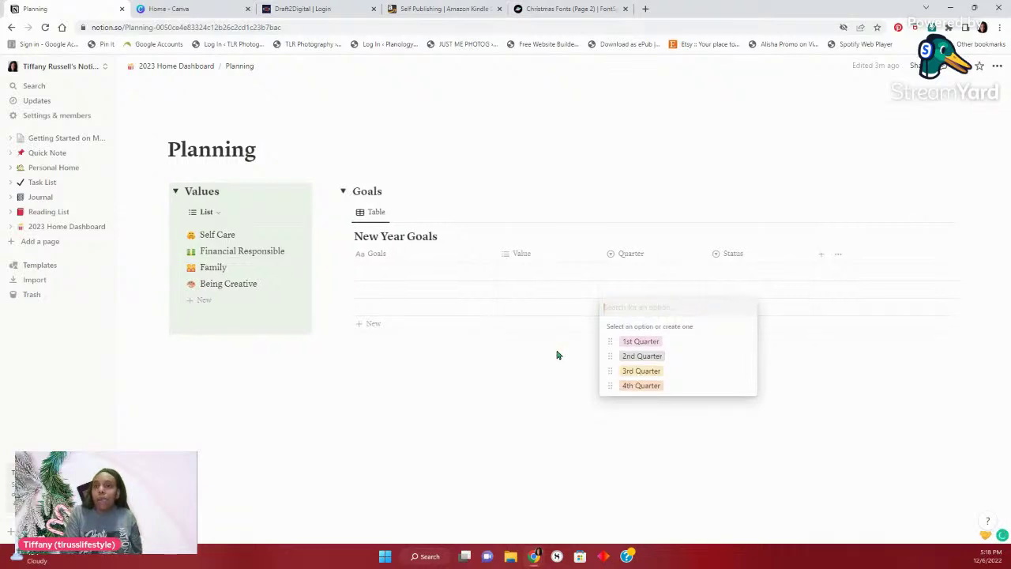
key(Escape)
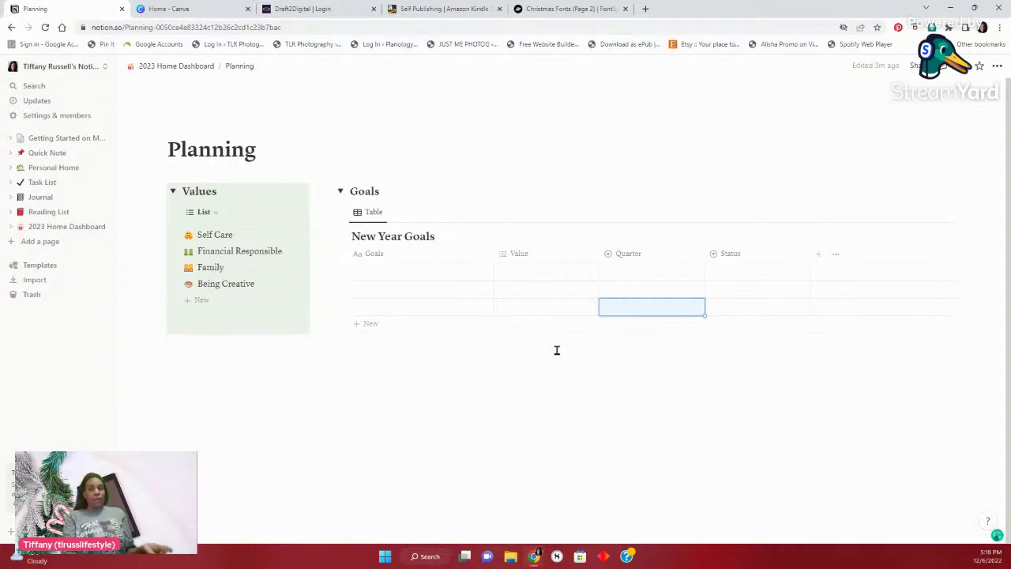
Change the type of the Status property in the New Year Goals table to Multi-select
click(729, 270)
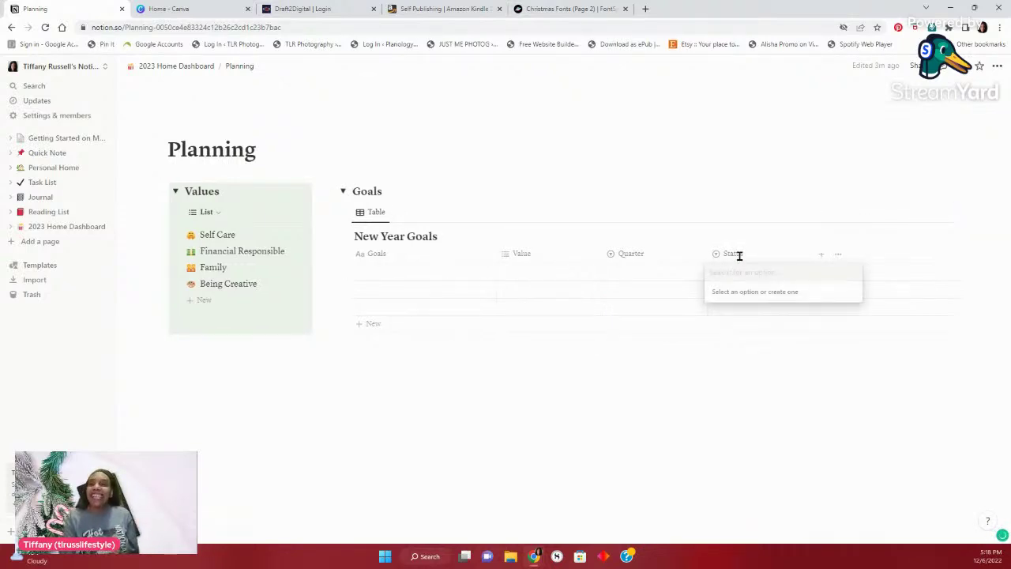
key(Escape)
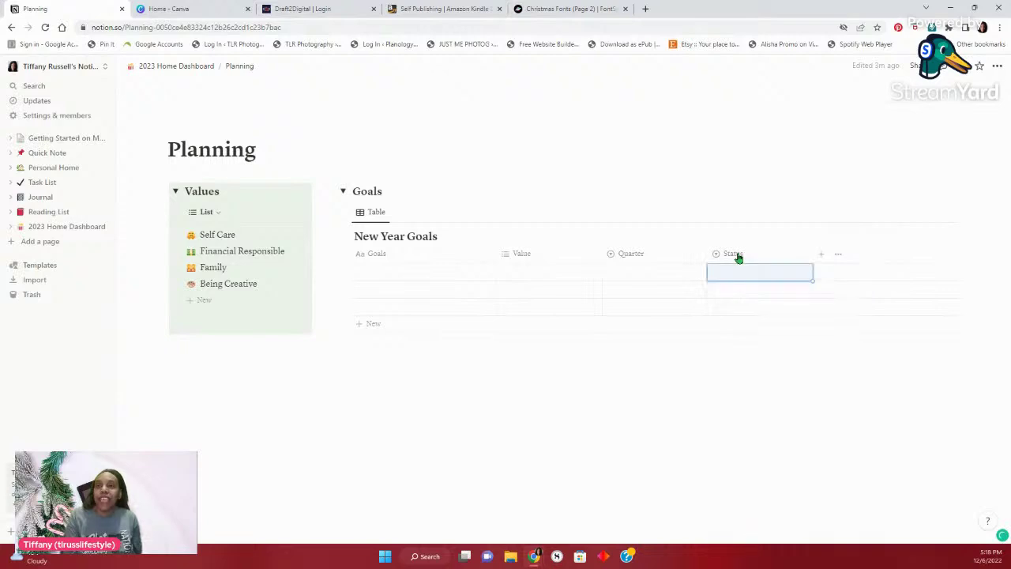
click(738, 256)
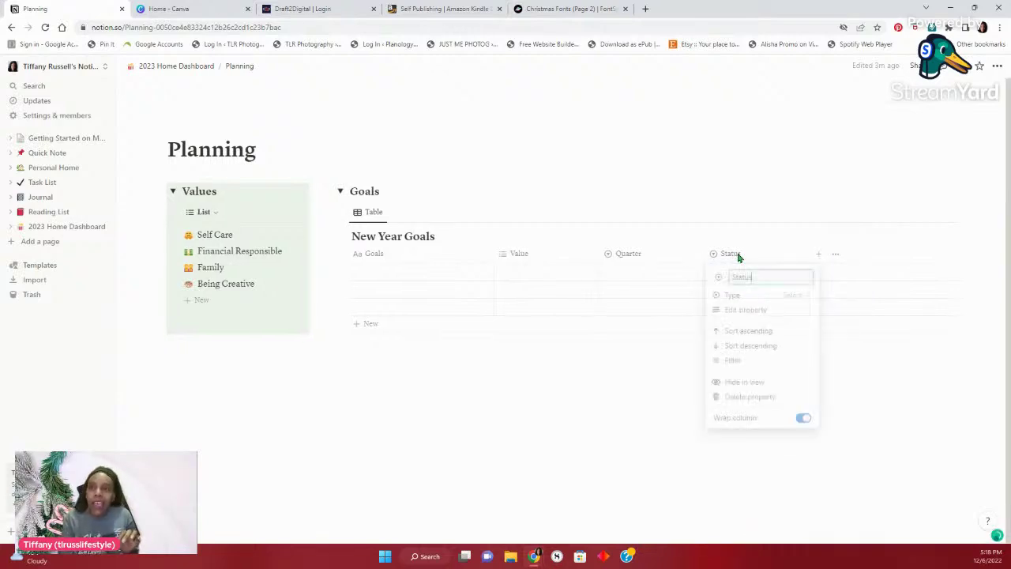
click(790, 296)
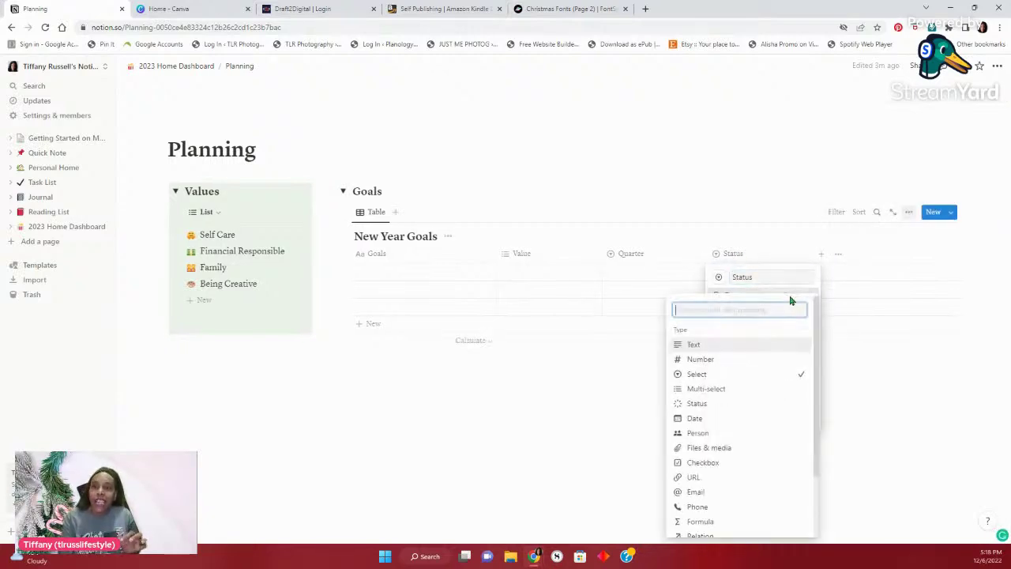
click(720, 389)
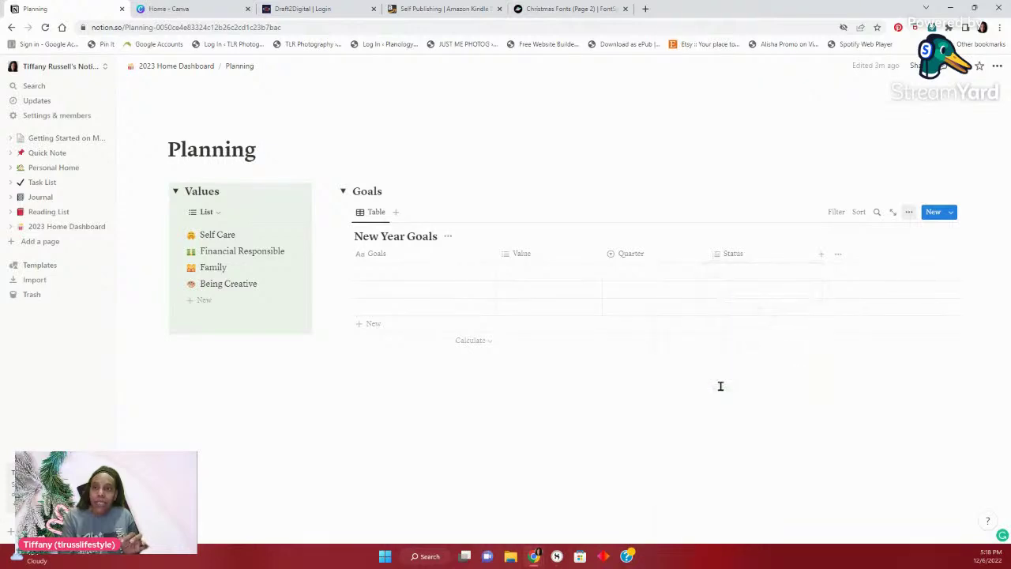
Create the options Planning and Currently in the Status cell of the table's first row
click(738, 273)
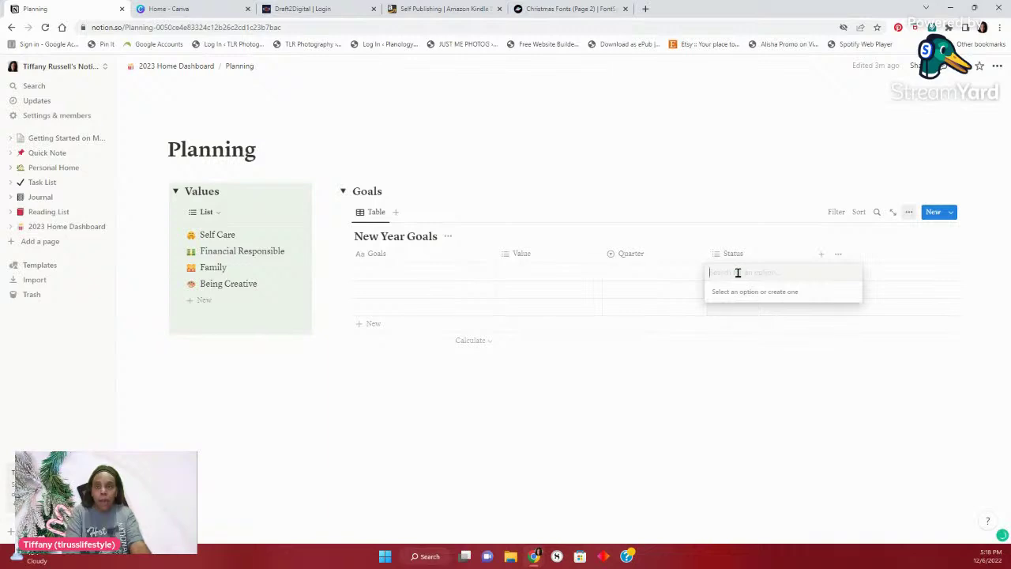
text(Planning)
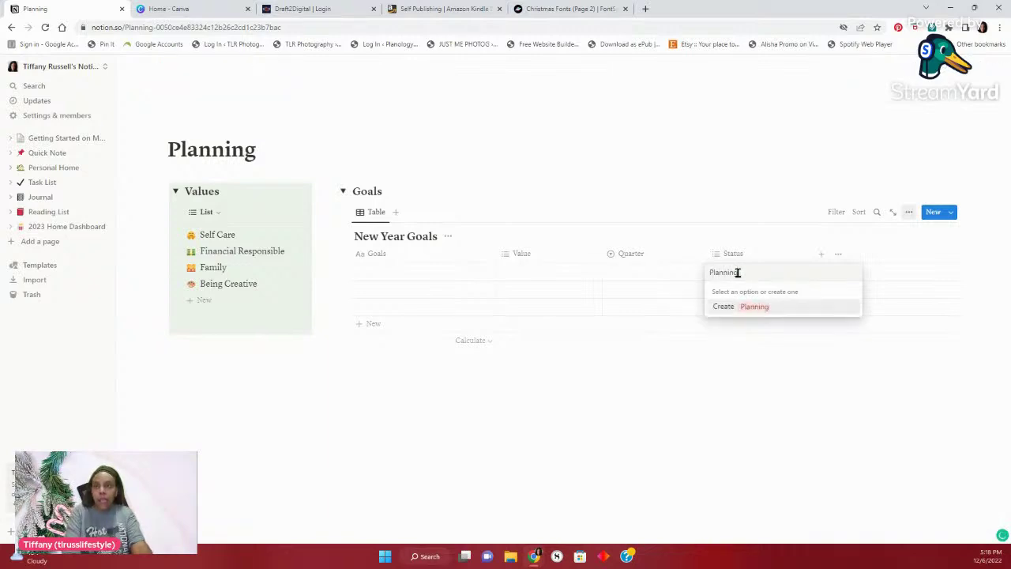
key(Return)
text(Cureent)
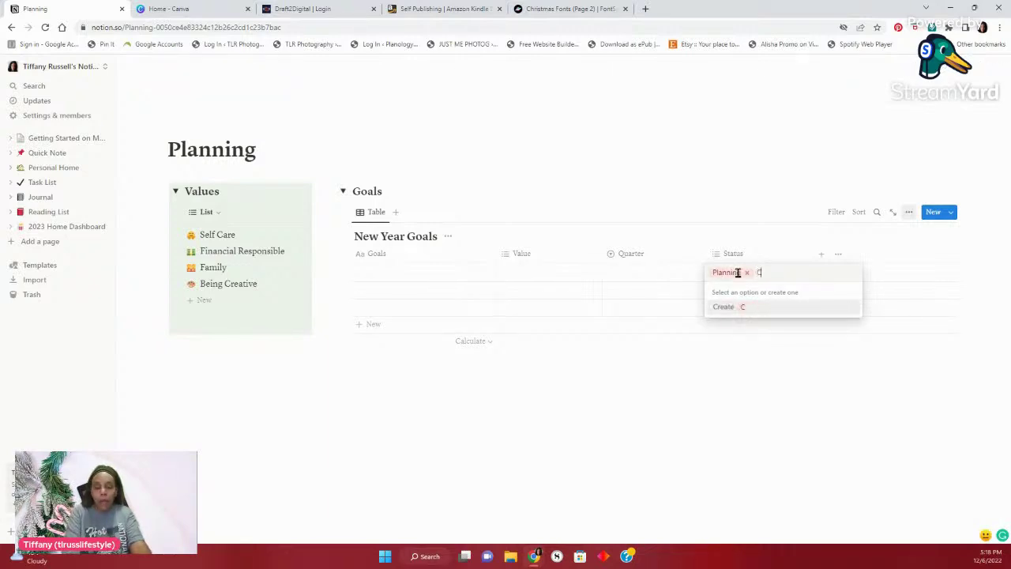
key(BackSpace)
key(BackSpace)
key(BackSpace)
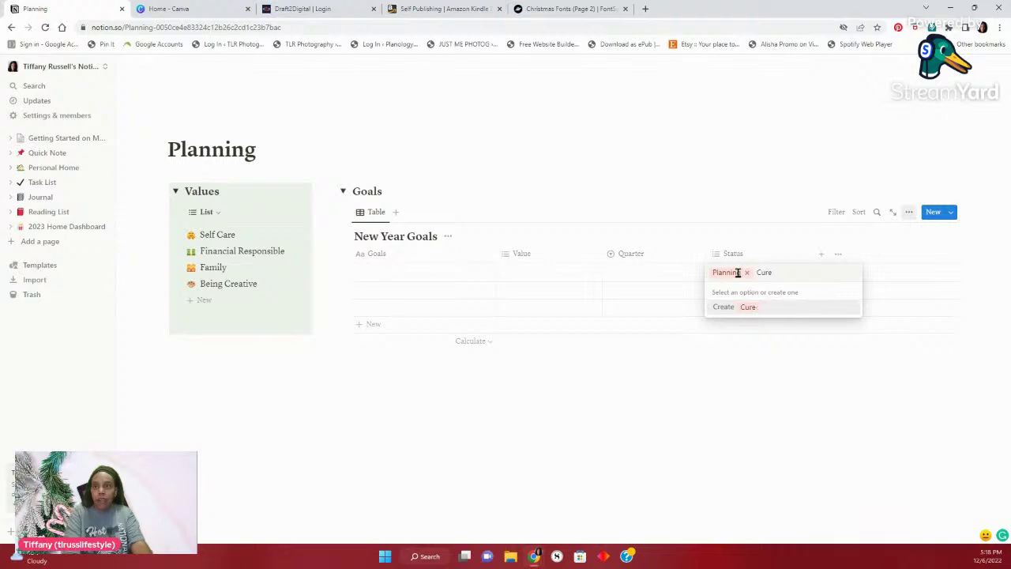
text(rently)
key(Return)
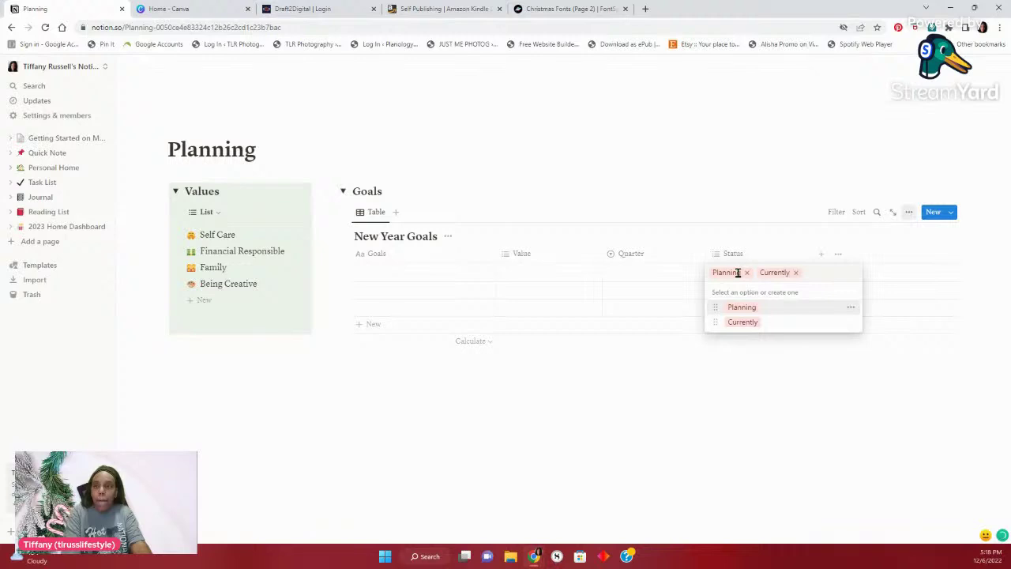
Add the options To-Do and Paused to the first row's Status cell
text(To)
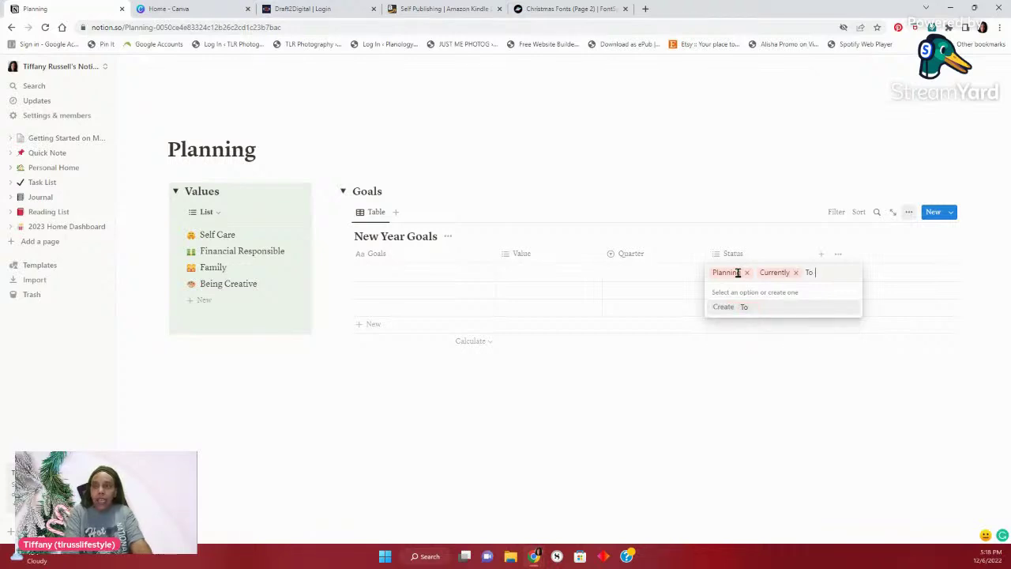
text(-Do)
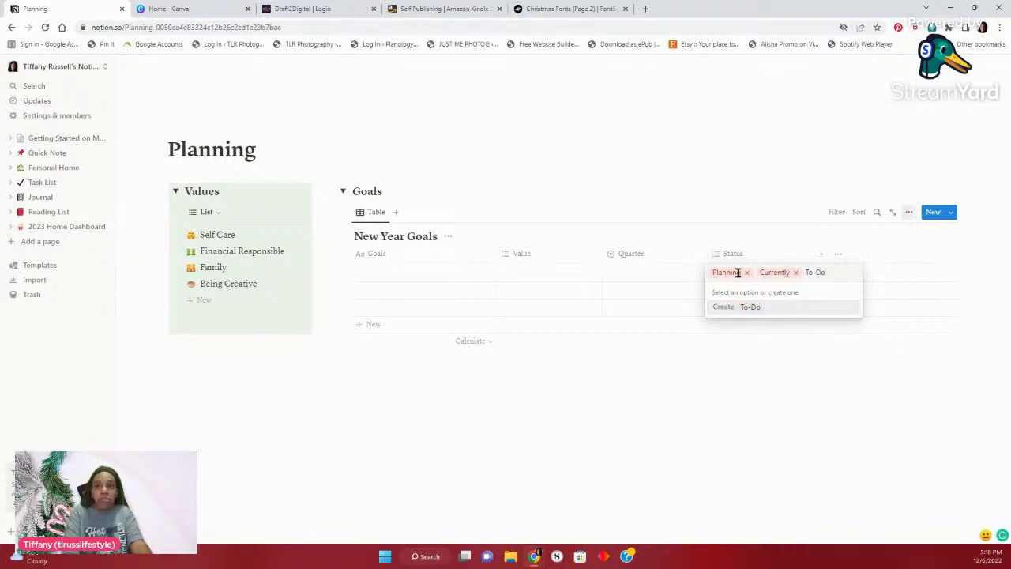
key(Return)
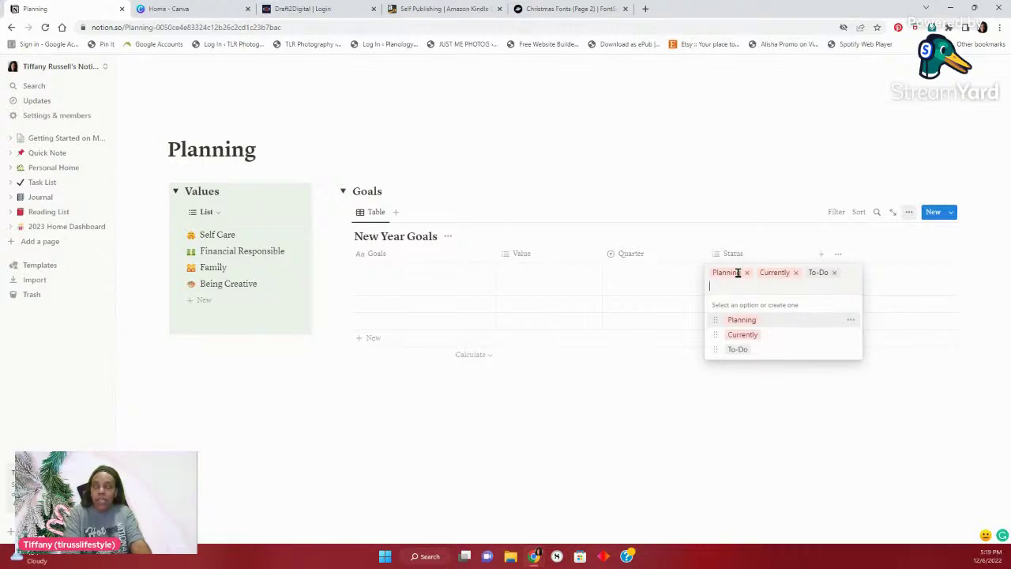
text(Paused)
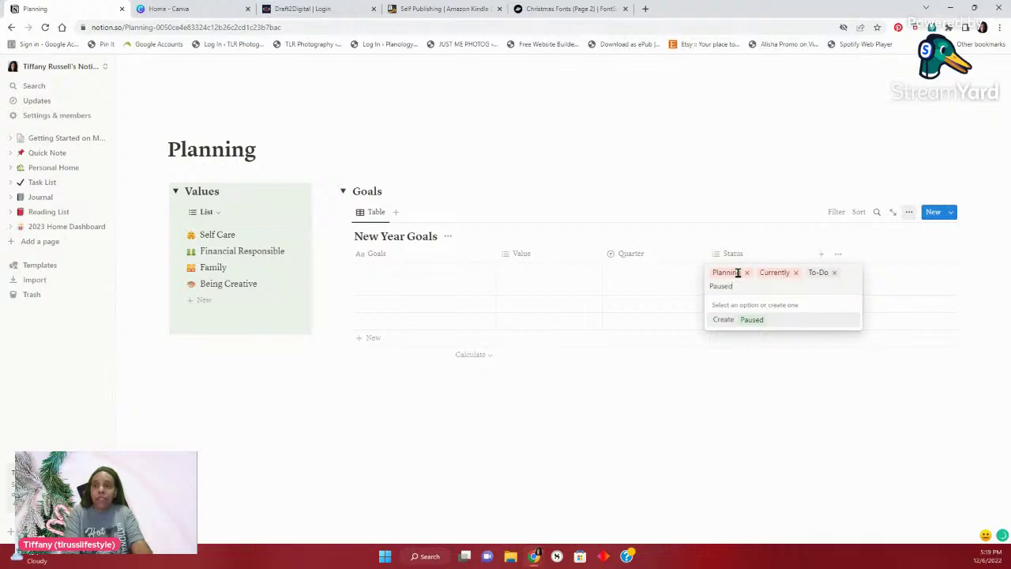
key(Return)
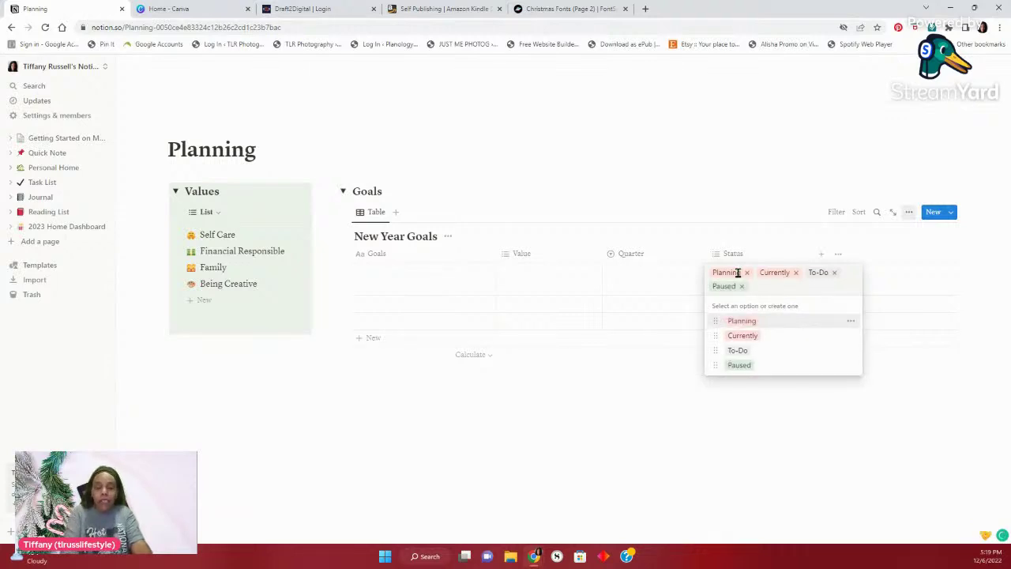
Add the option Waiting Someone to the first row's Status cell
text(Waiting)
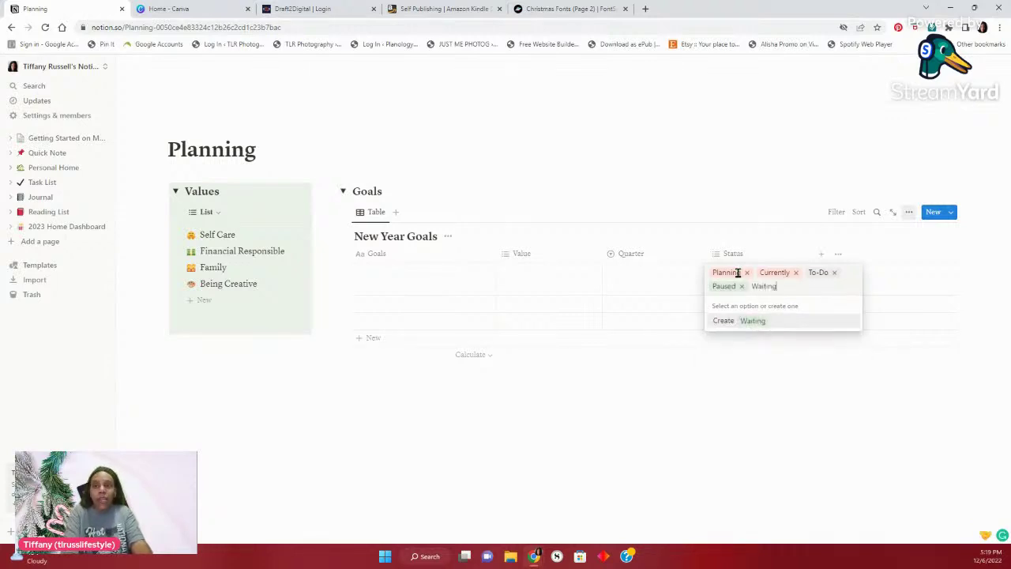
text( Someon)
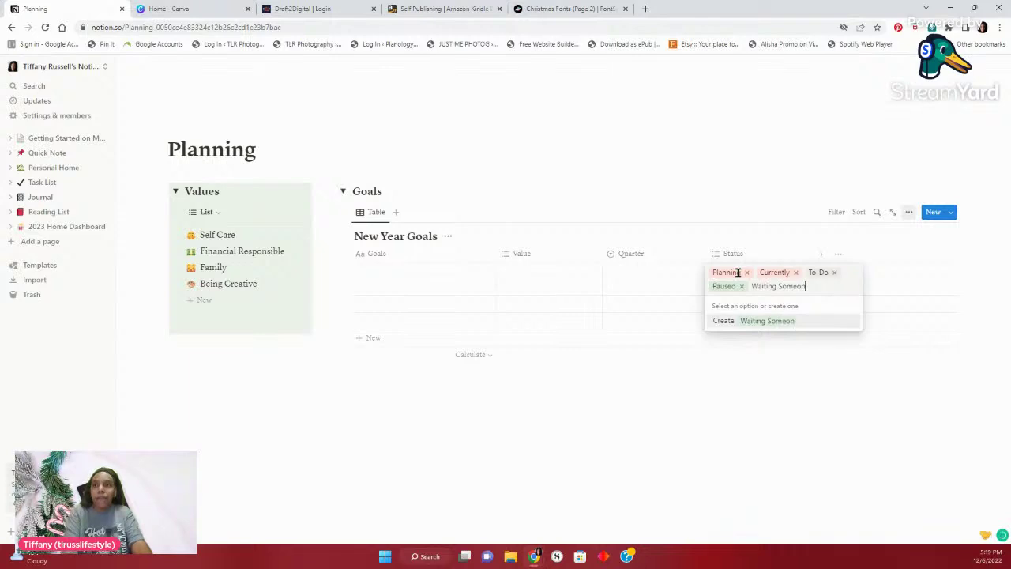
text(e)
key(Return)
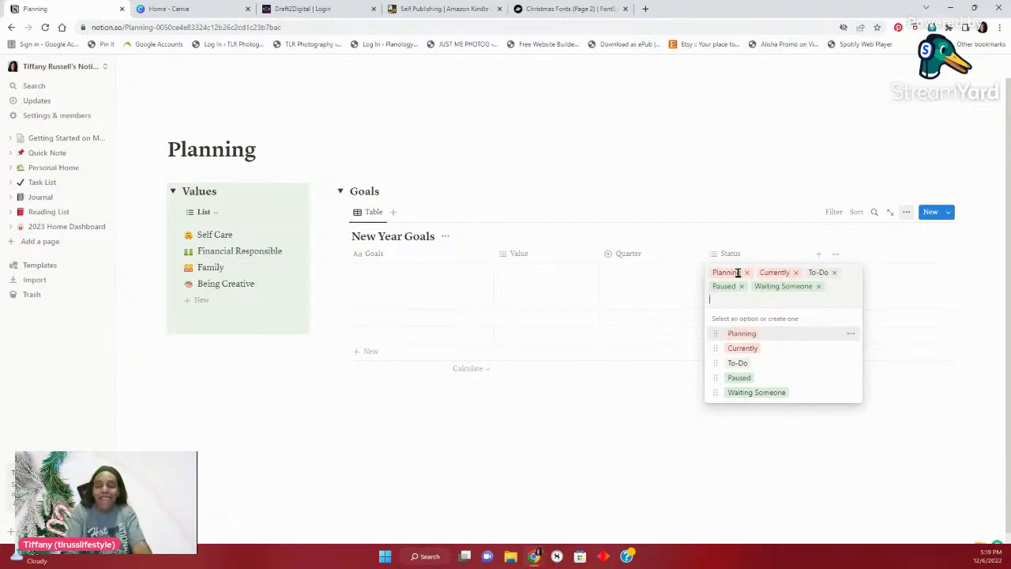
Add the option Finished to the Status cell of the first row in the New Year Goals table
text(Finih)
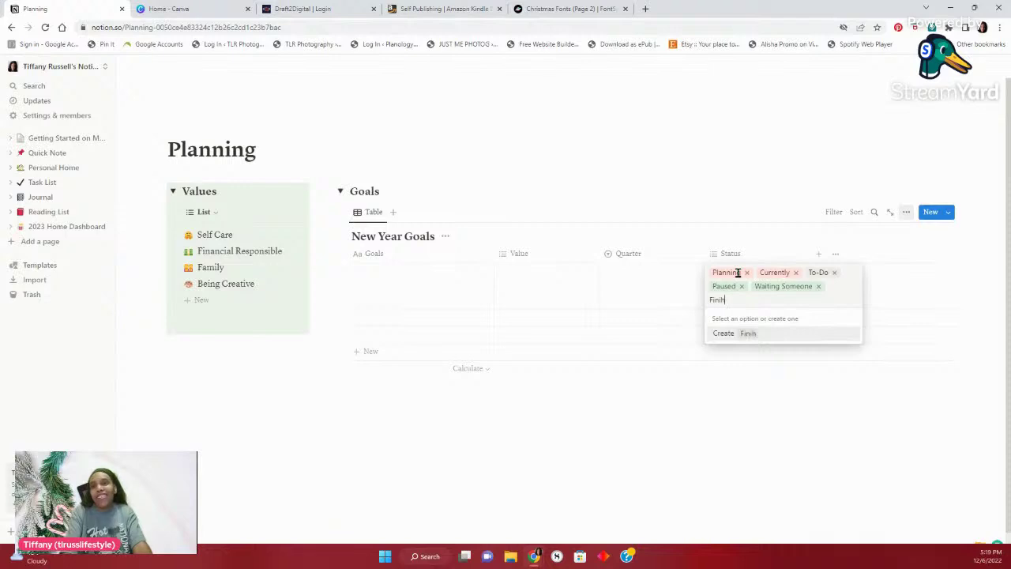
key(BackSpace)
text(shed)
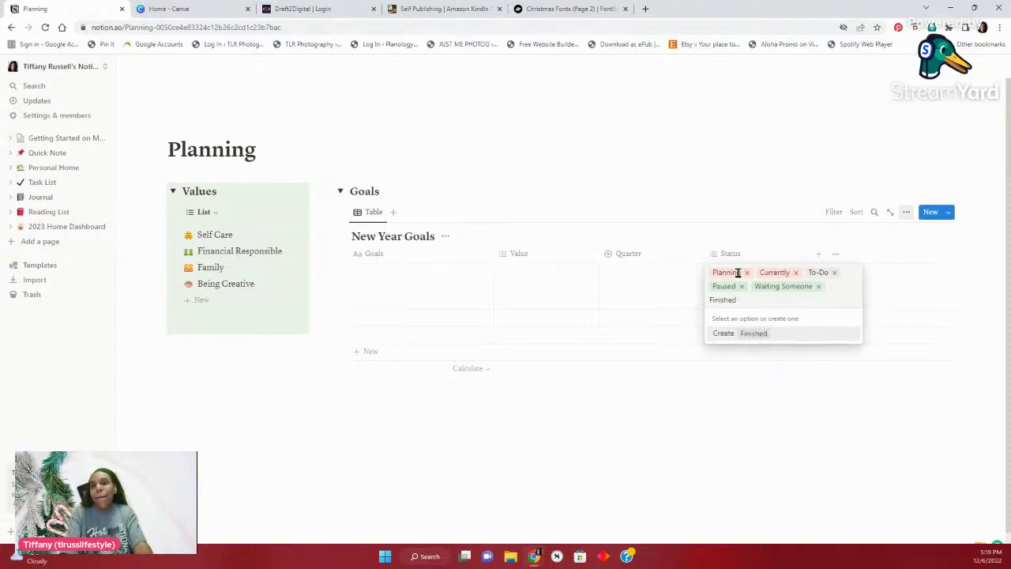
key(Return)
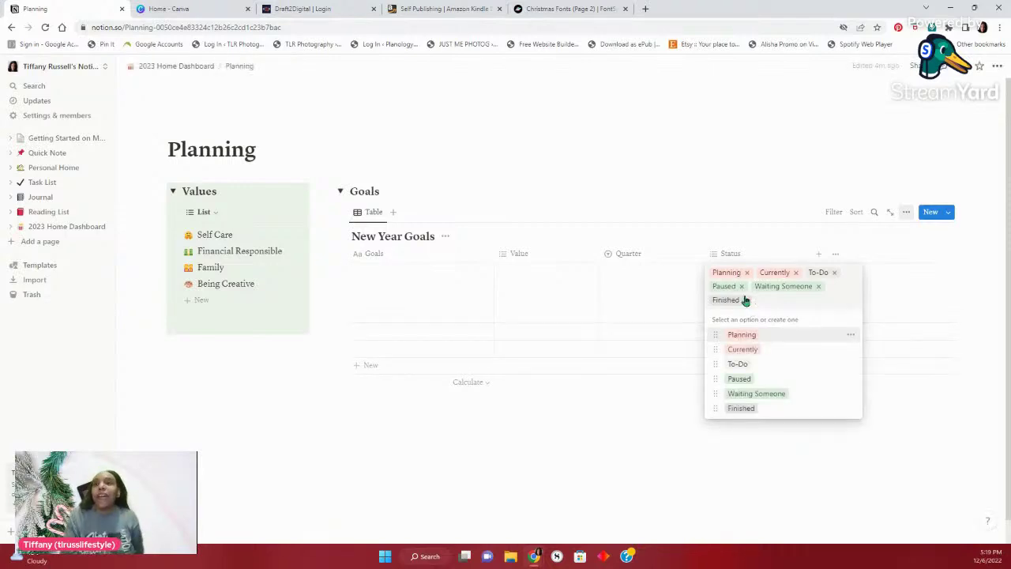
Remove all selected options from the first row's Status cell, keeping them in the option list
click(745, 299)
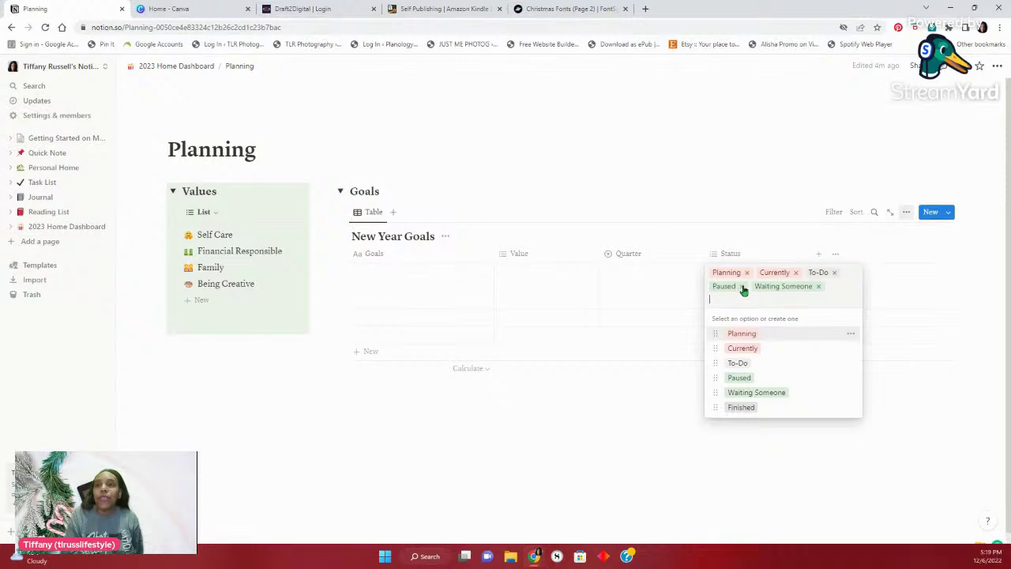
click(743, 288)
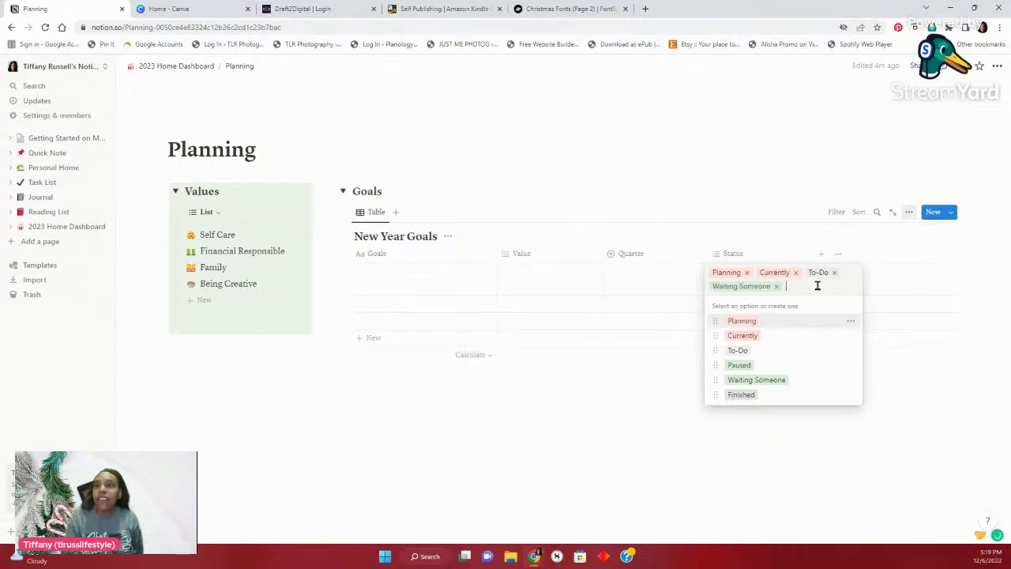
click(777, 287)
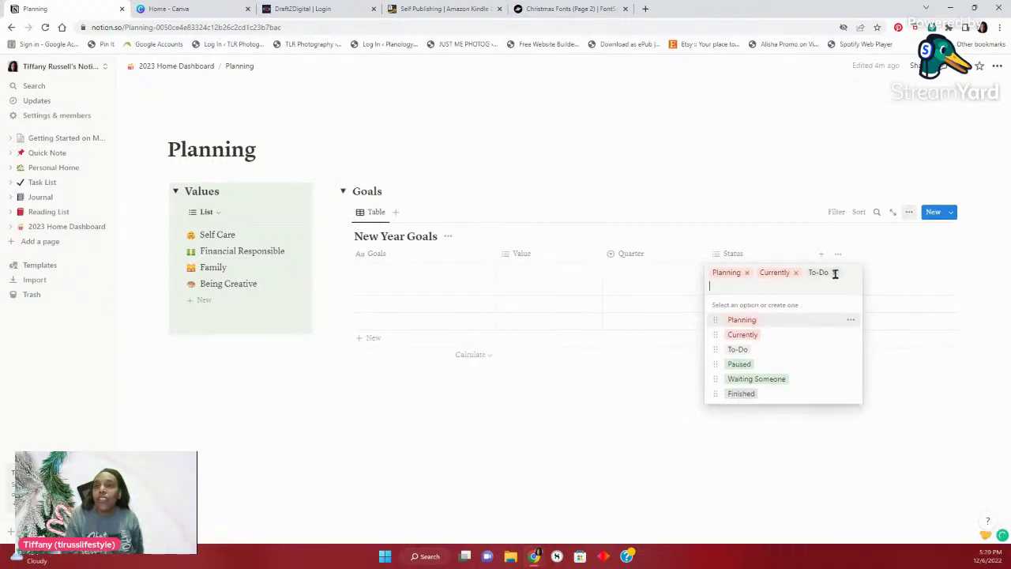
key(BackSpace)
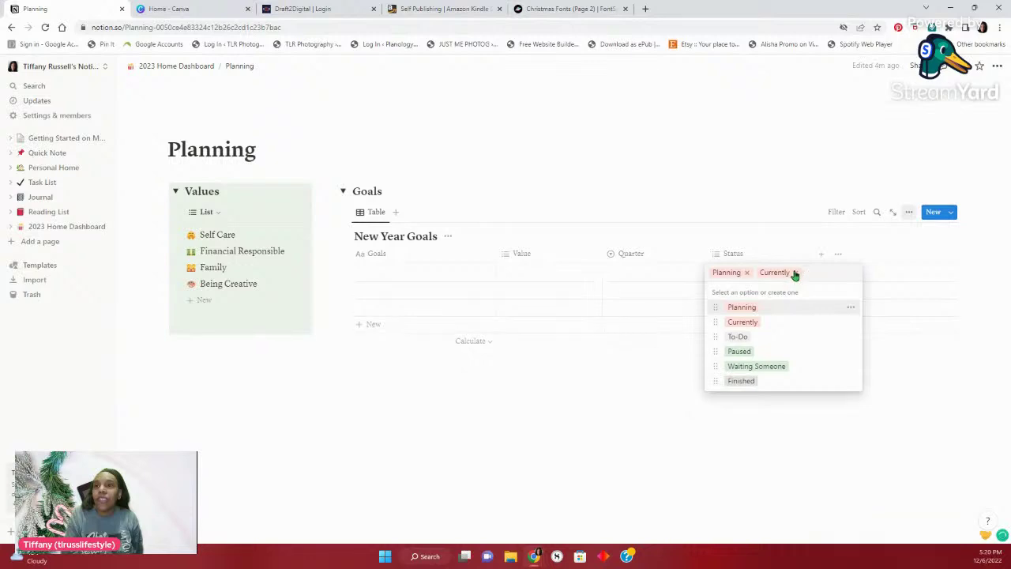
key(BackSpace)
click(746, 273)
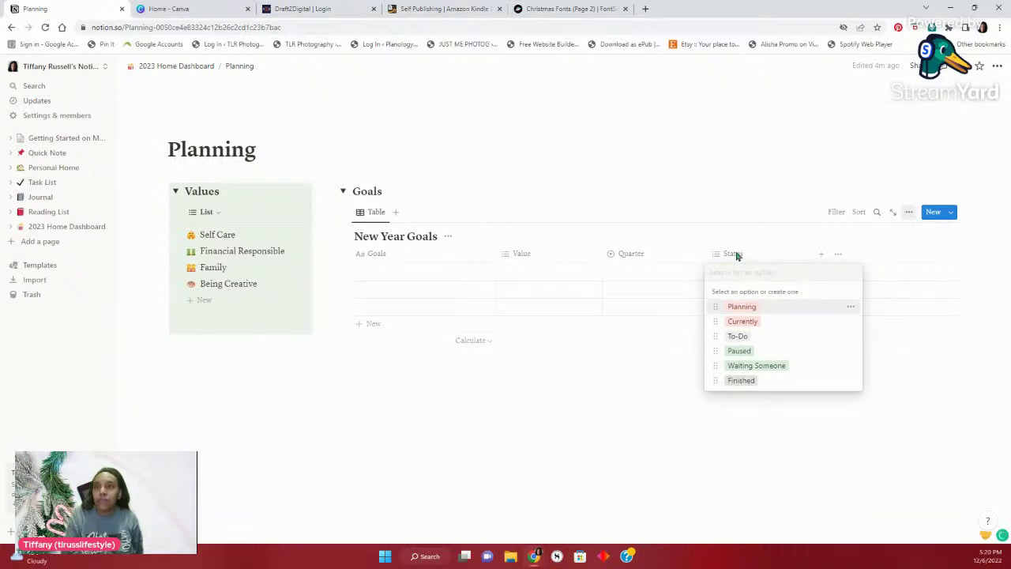
key(Escape)
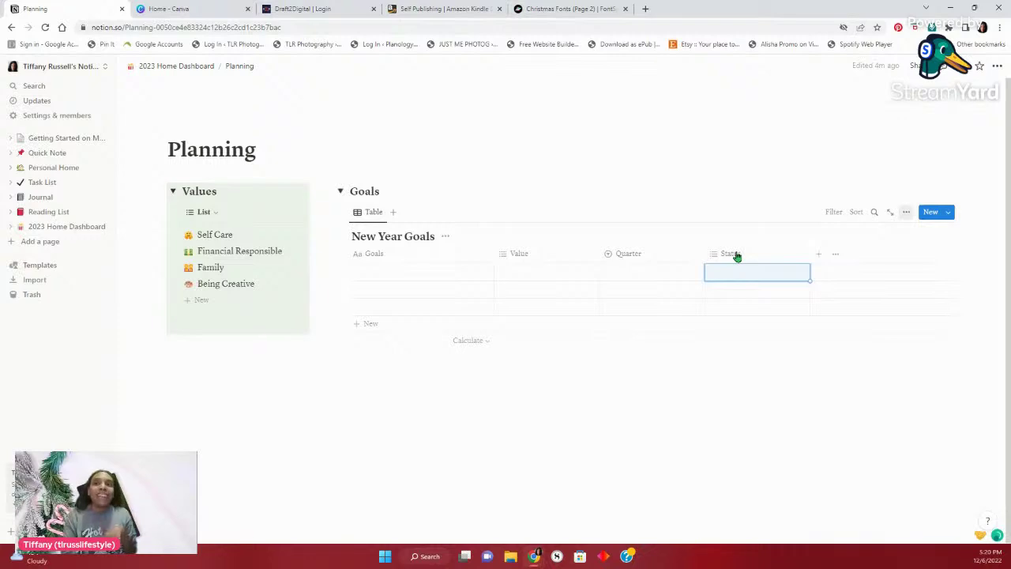
Change the Status property's type to Select and check the options offered in the first row
click(734, 255)
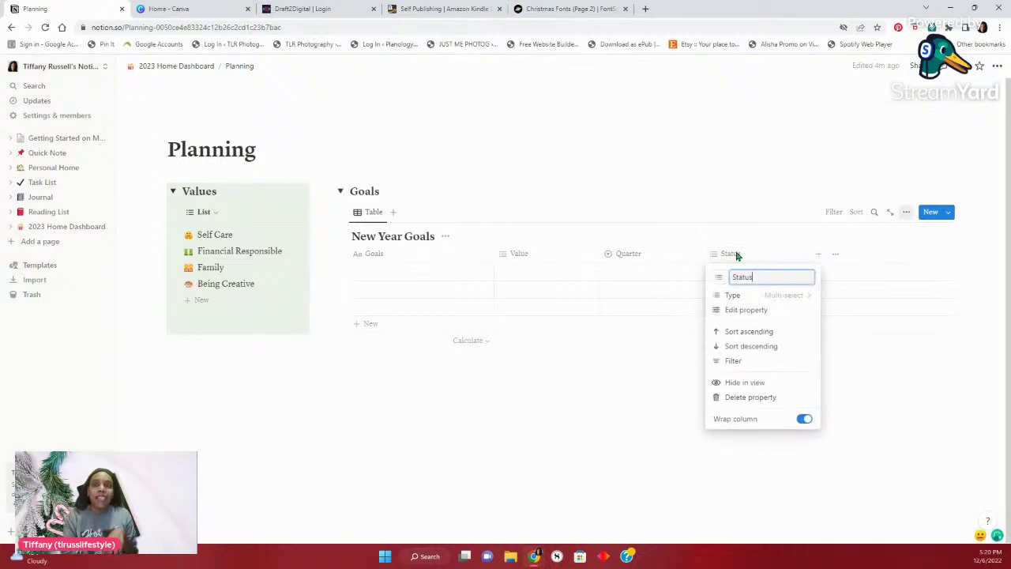
click(801, 300)
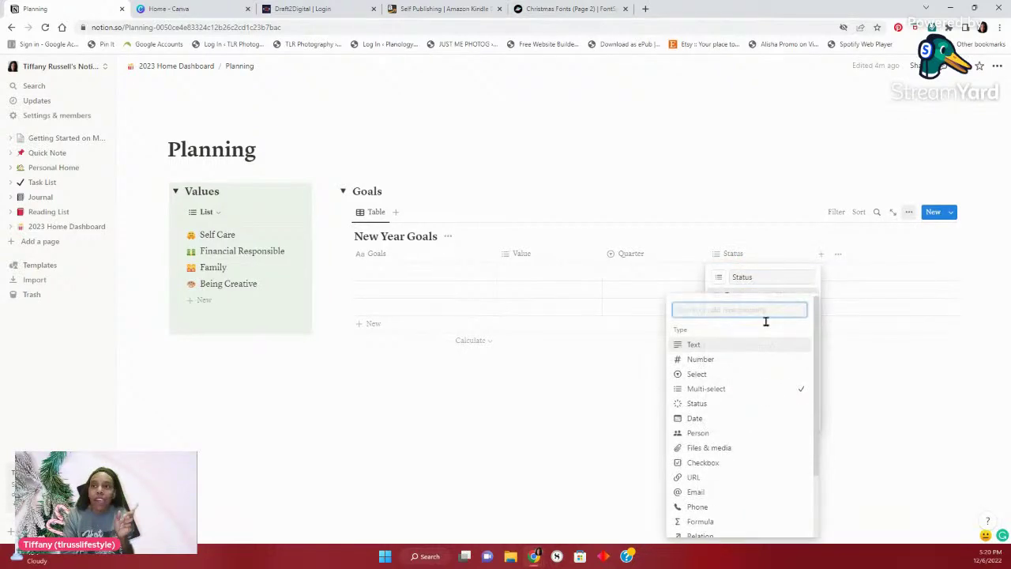
click(730, 376)
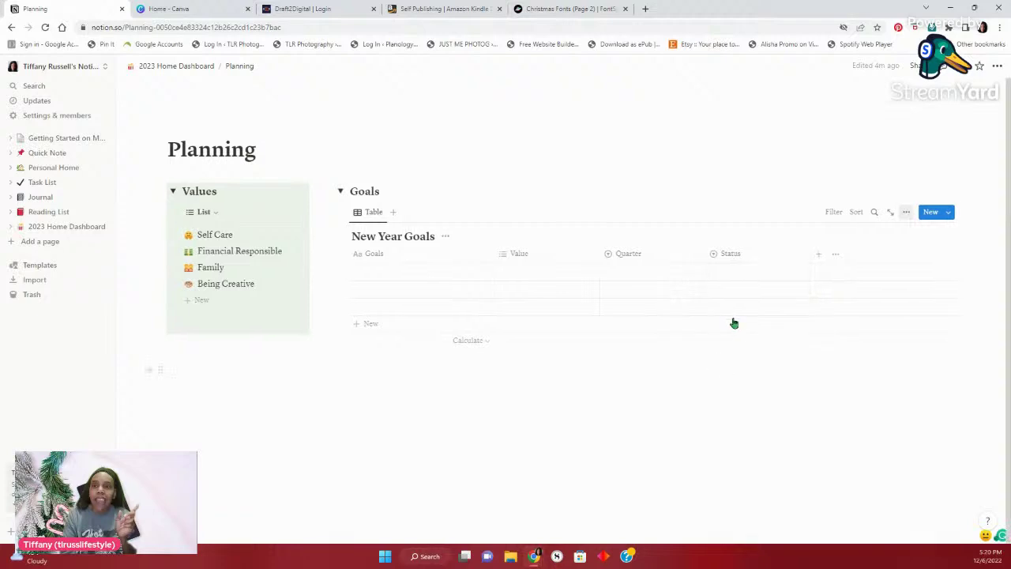
click(728, 271)
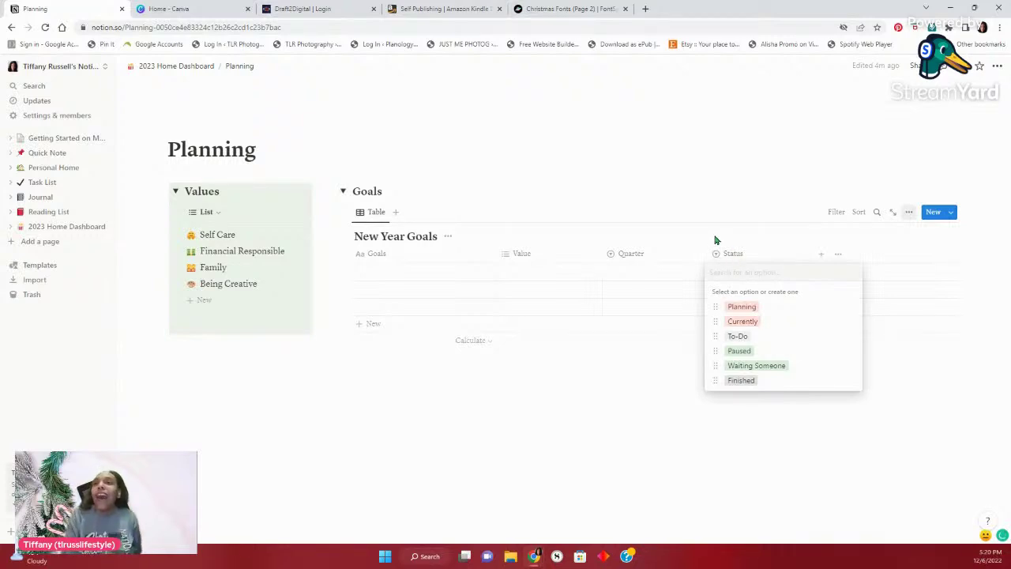
key(Escape)
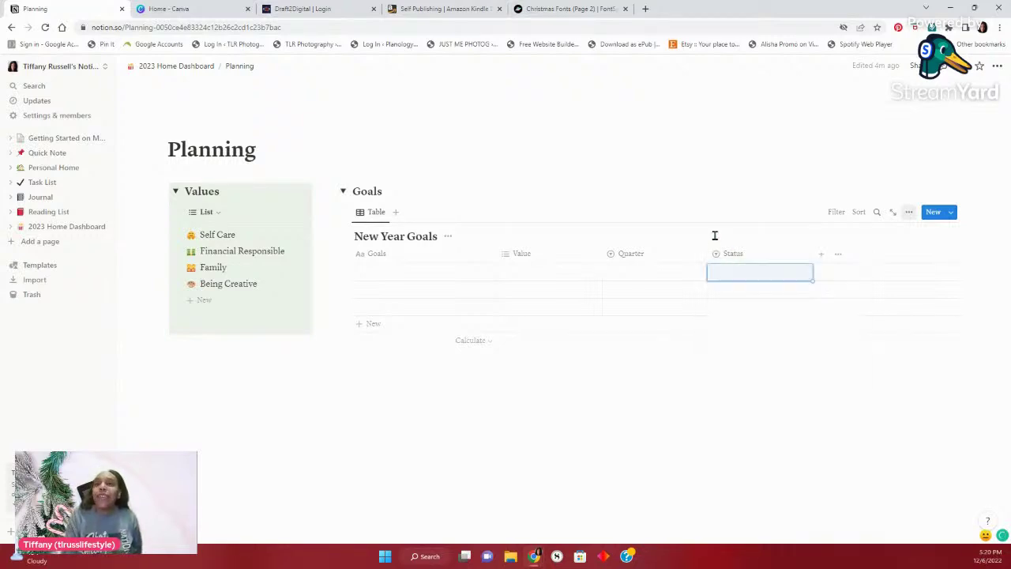
Enter the goal "Save $100 every month" in the first row of the New Year Goals table
click(378, 269)
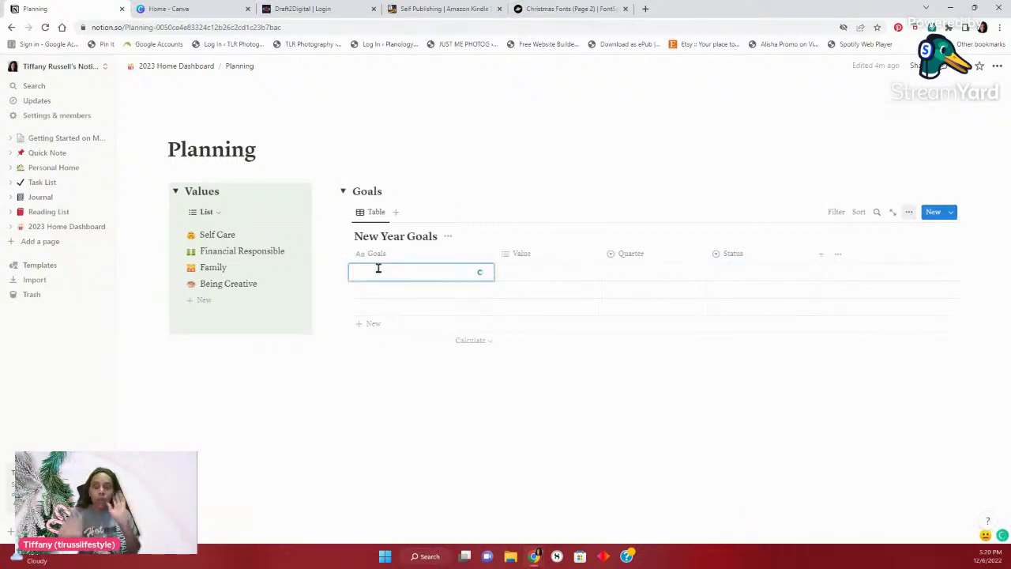
text(Save)
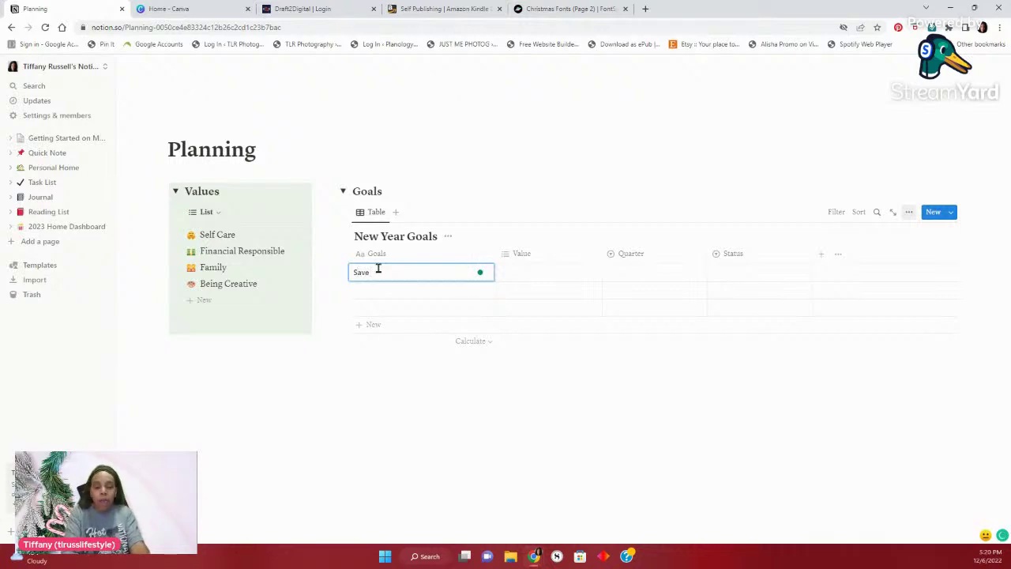
text( $100 e)
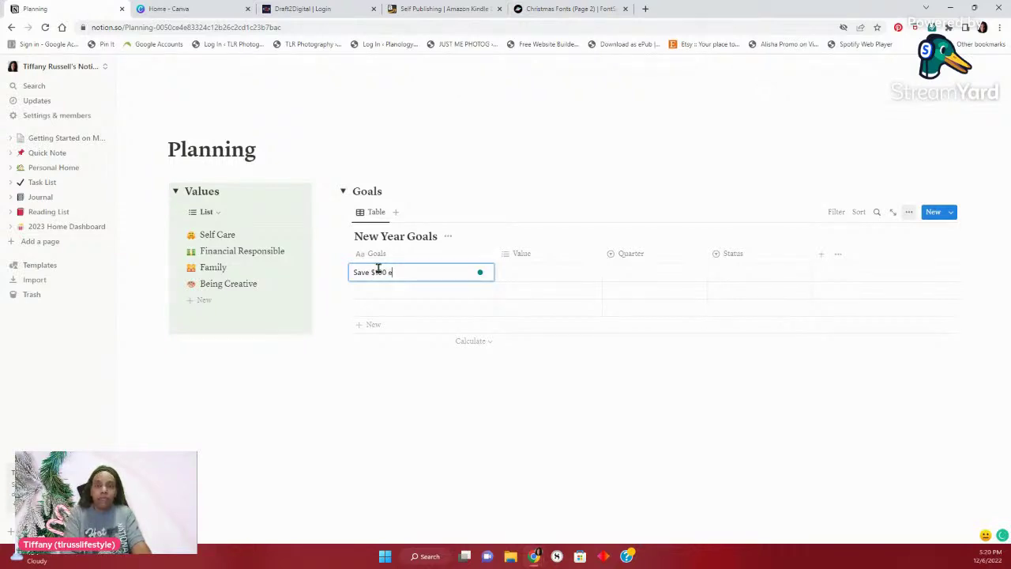
text(very month)
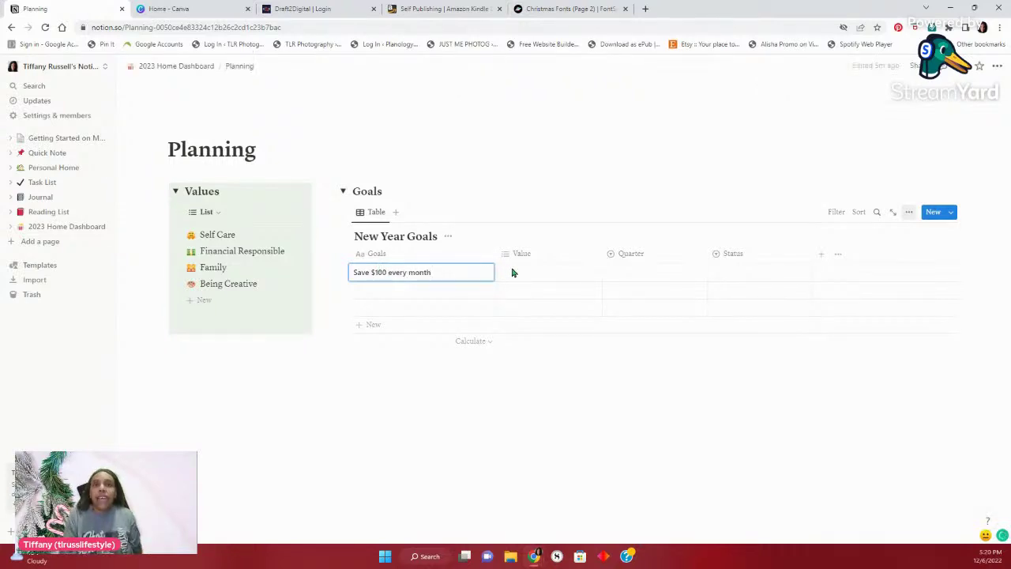
key(Escape)
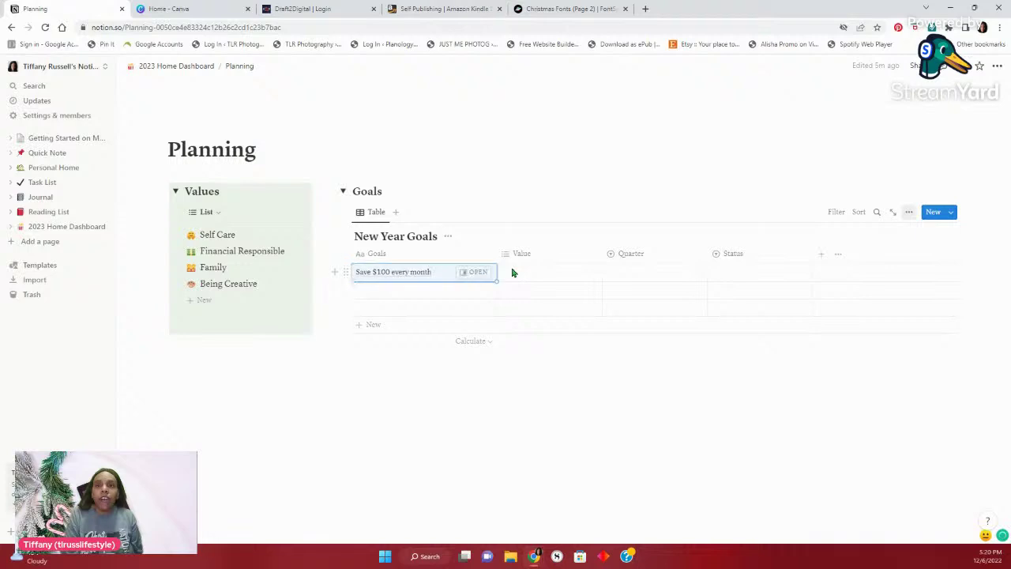
click(512, 268)
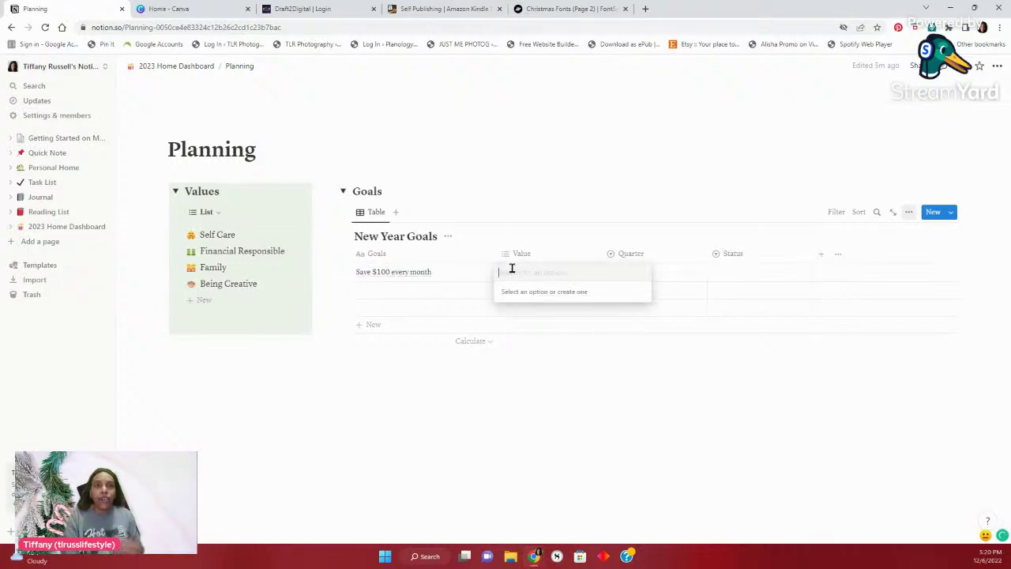
text(fan)
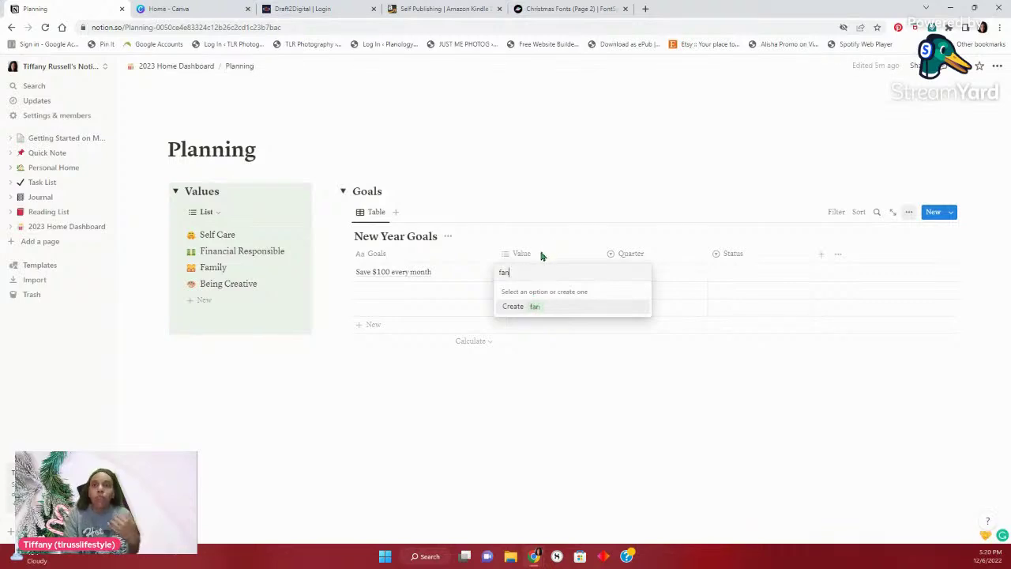
key(Escape)
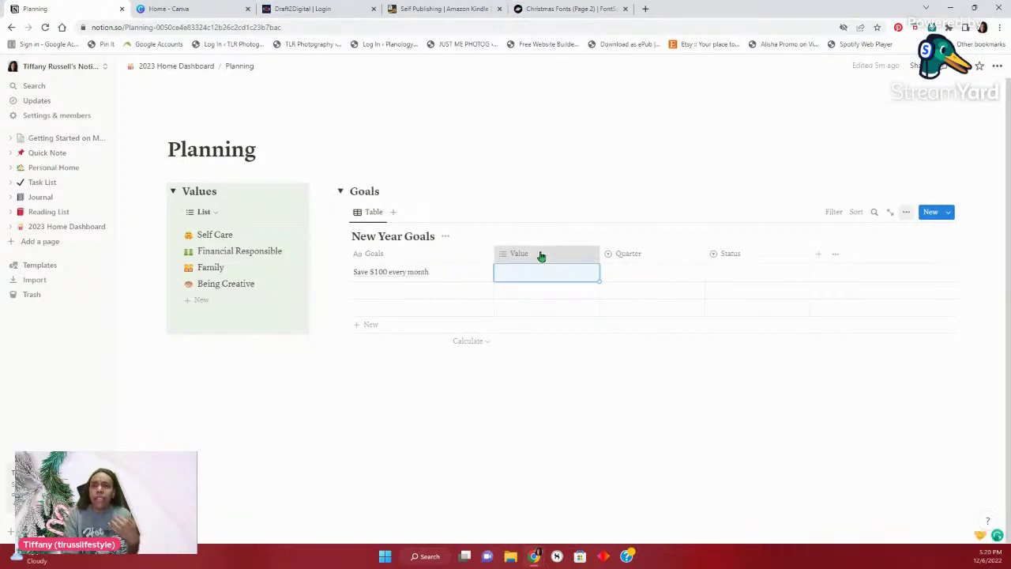
Change the Value property to a Relation linked to the Values database, with no limit and not shown on Values
click(540, 255)
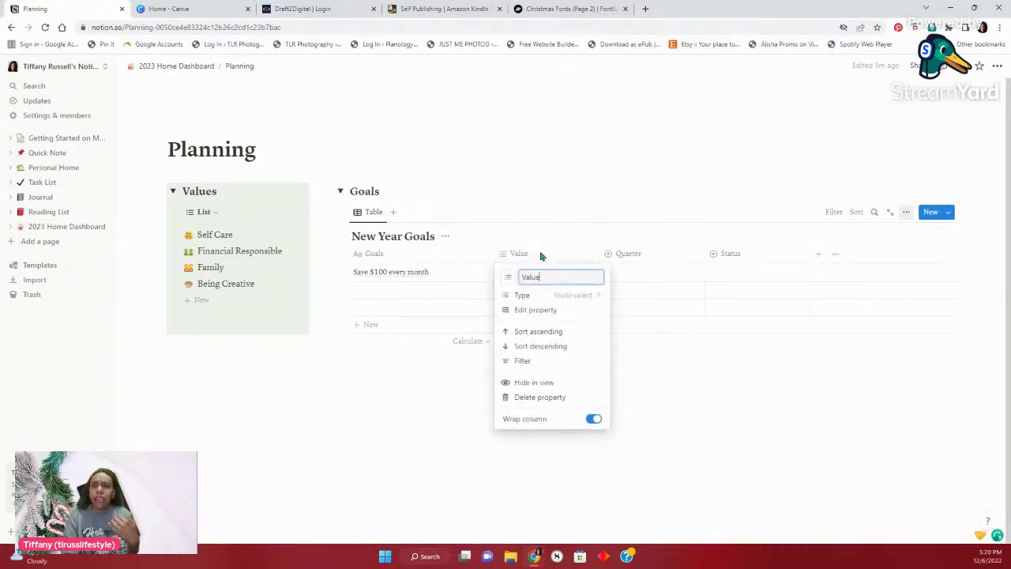
click(568, 297)
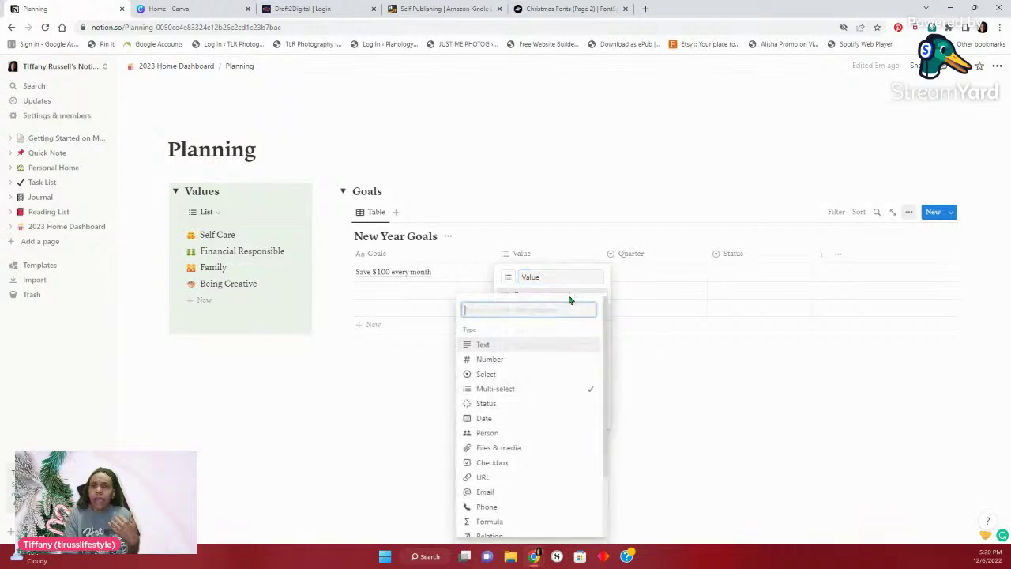
click(514, 535)
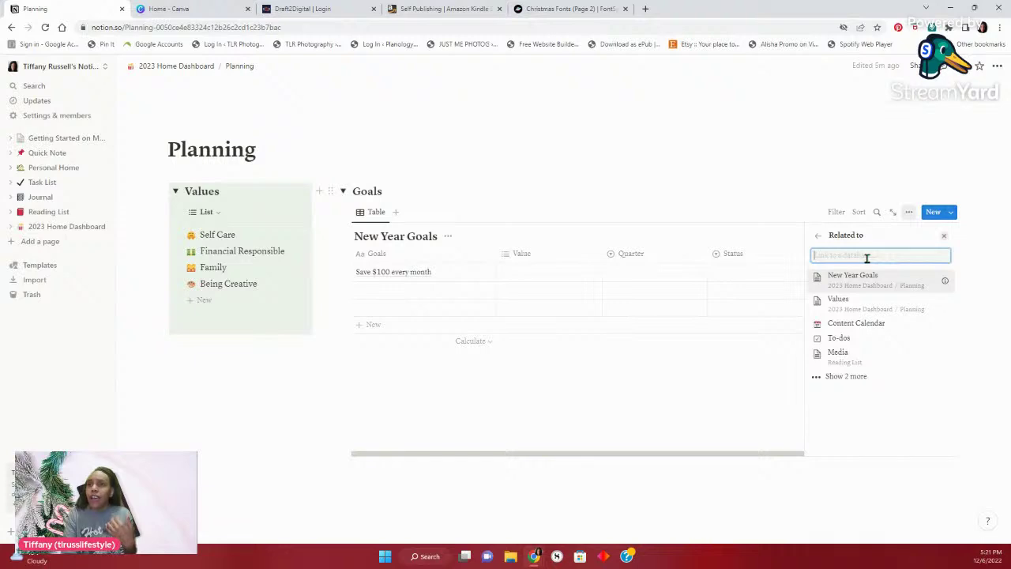
click(864, 304)
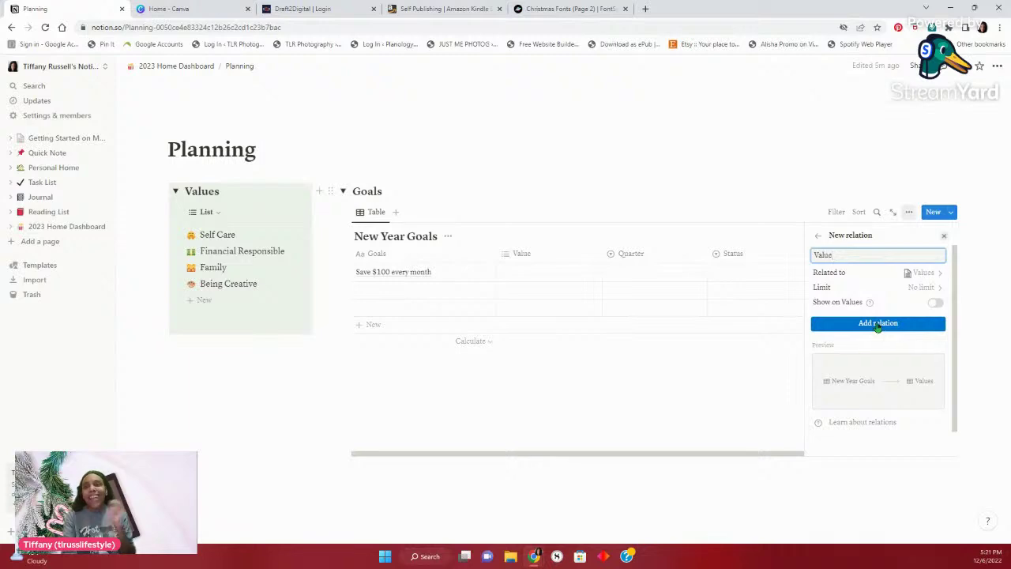
click(877, 324)
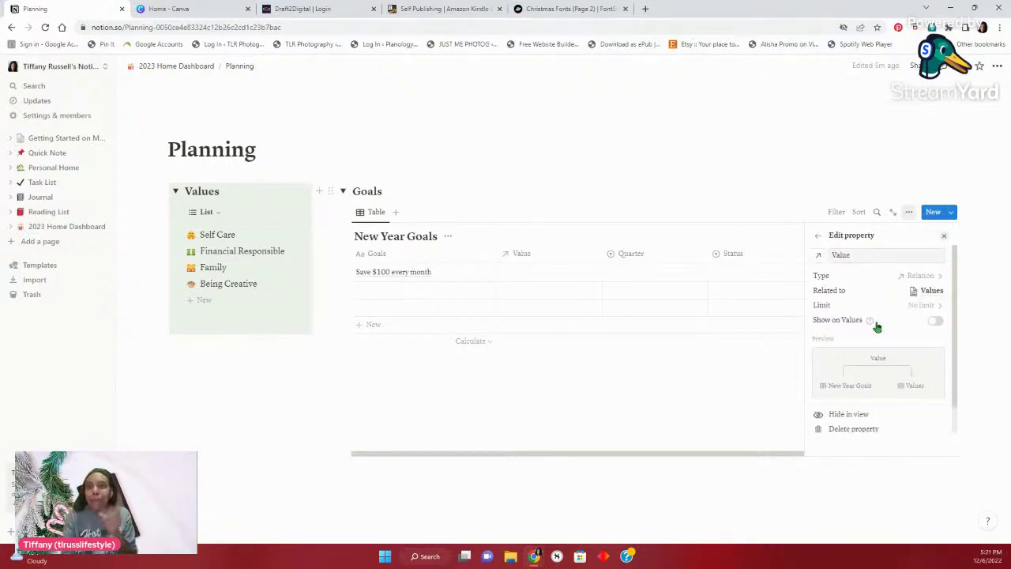
click(944, 238)
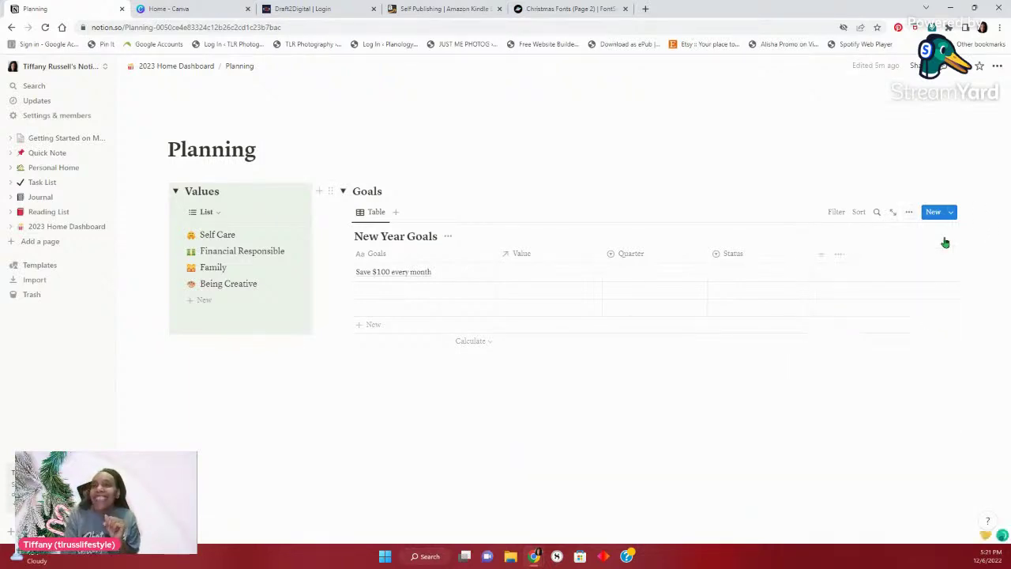
Link the Financial Responsible page in the Value cell of the "Save $100 every month" goal
click(553, 271)
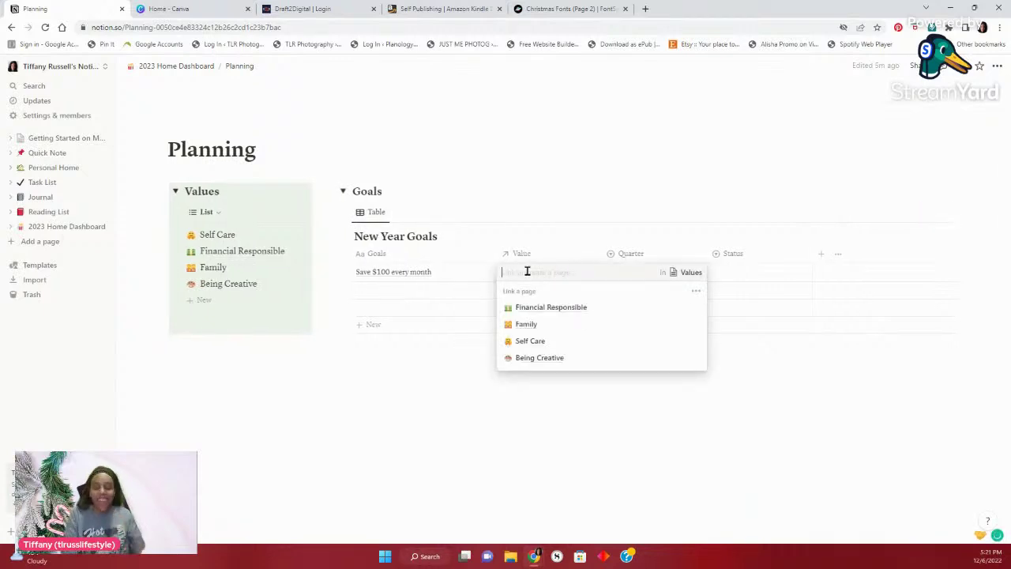
text(fan)
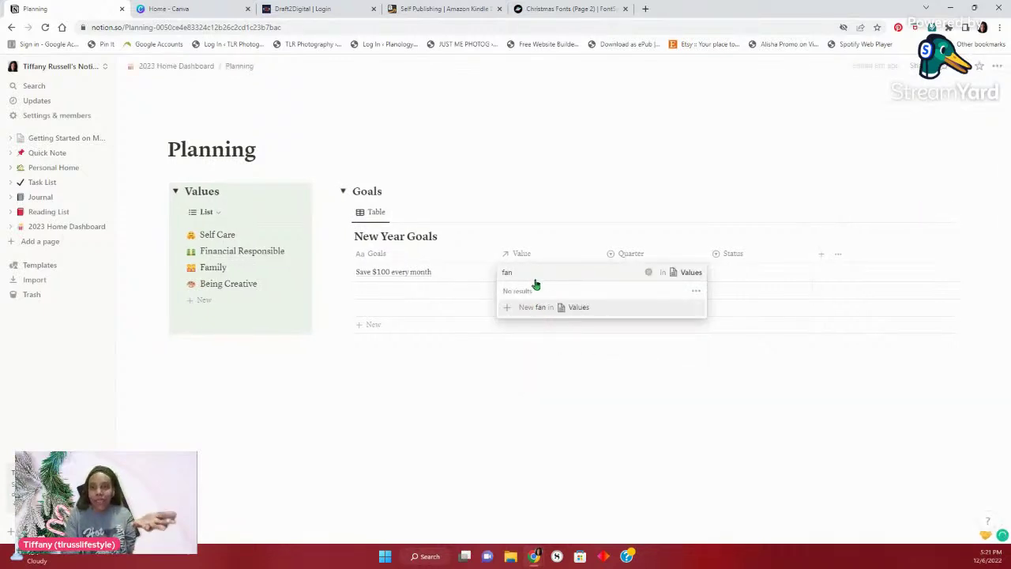
key(BackSpace)
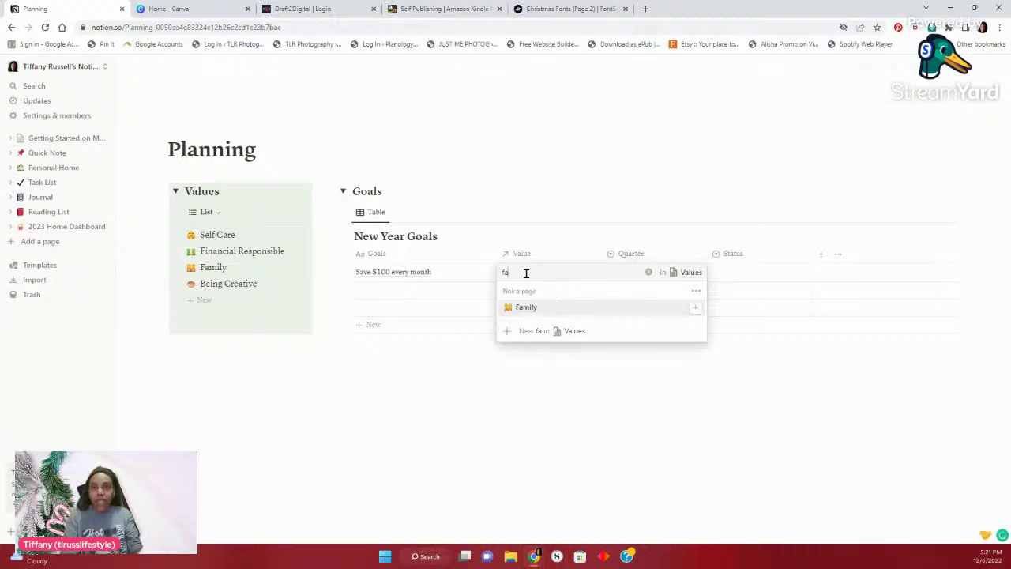
key(BackSpace)
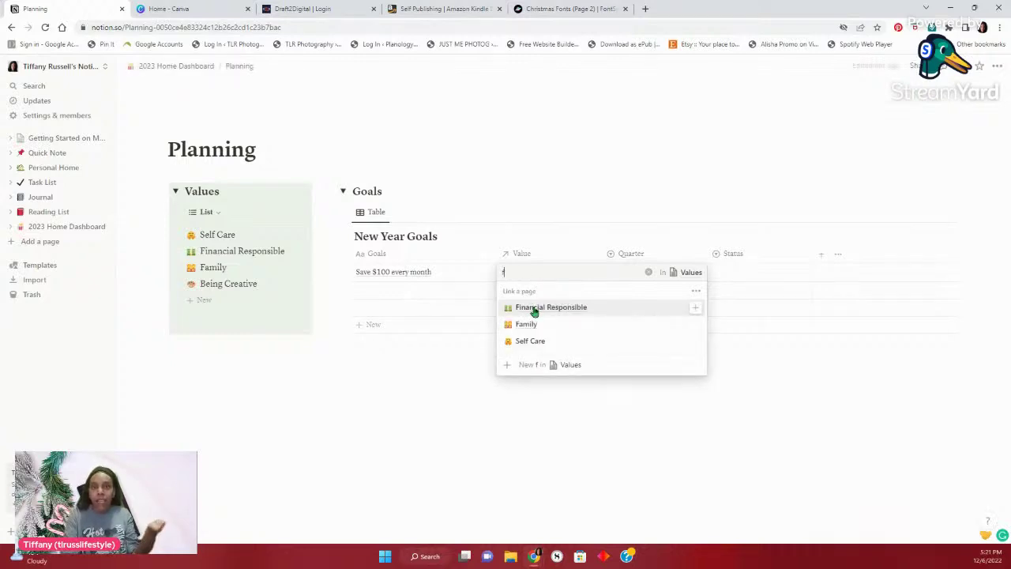
click(534, 309)
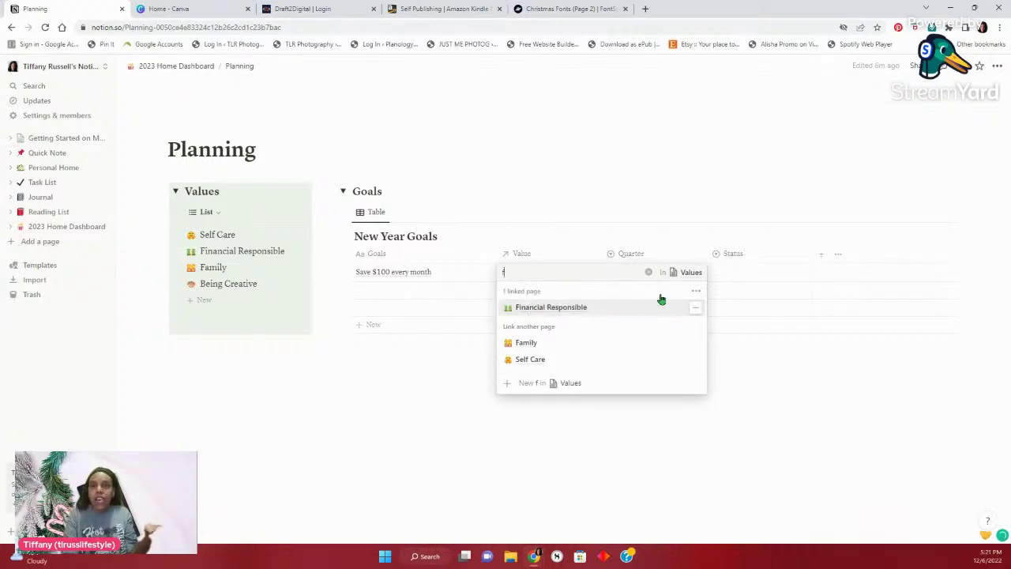
key(Escape)
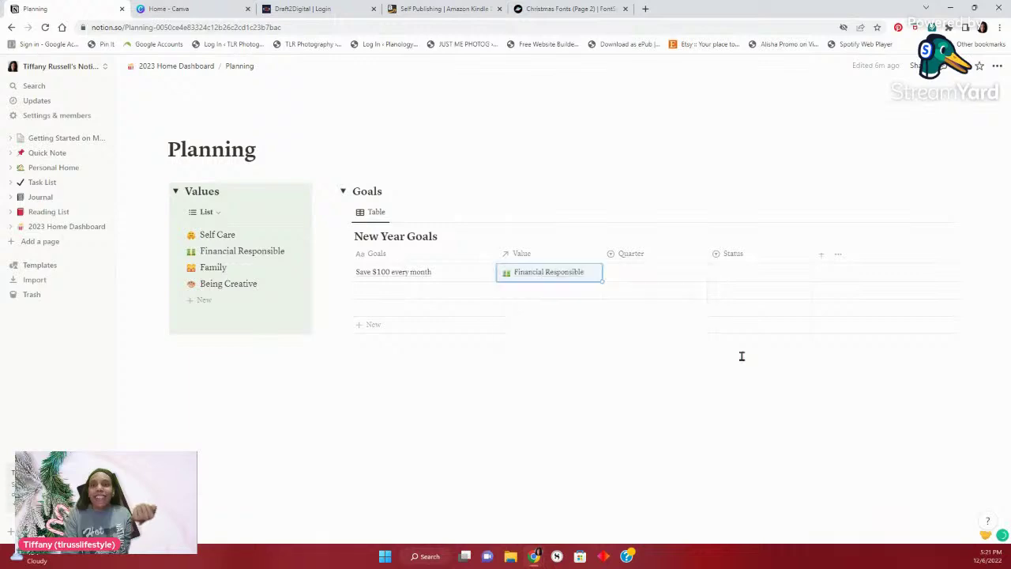
Set the "Save $100 every month" goal's Quarter to 1st Quarter and its Status to Currently
click(625, 273)
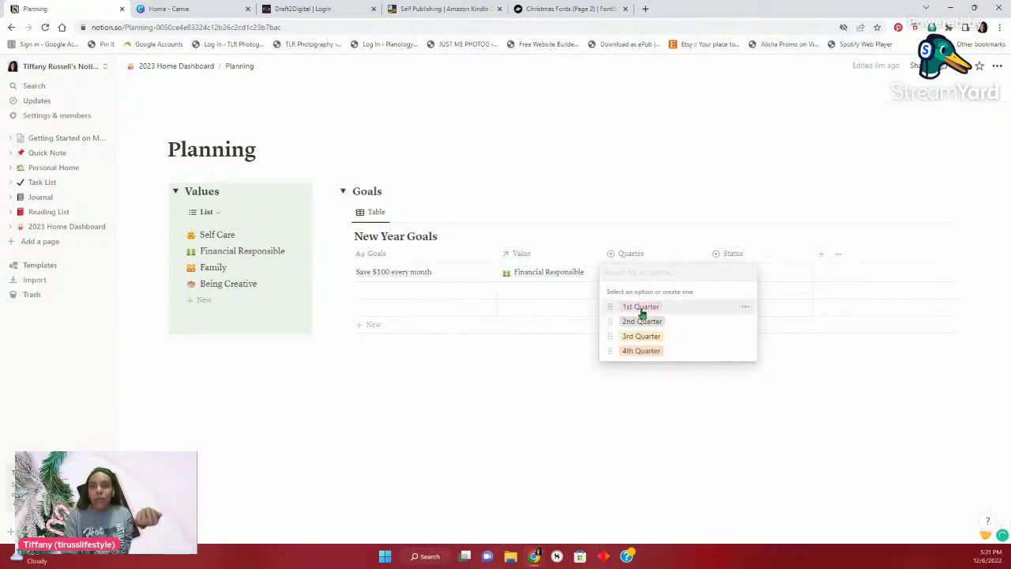
click(640, 308)
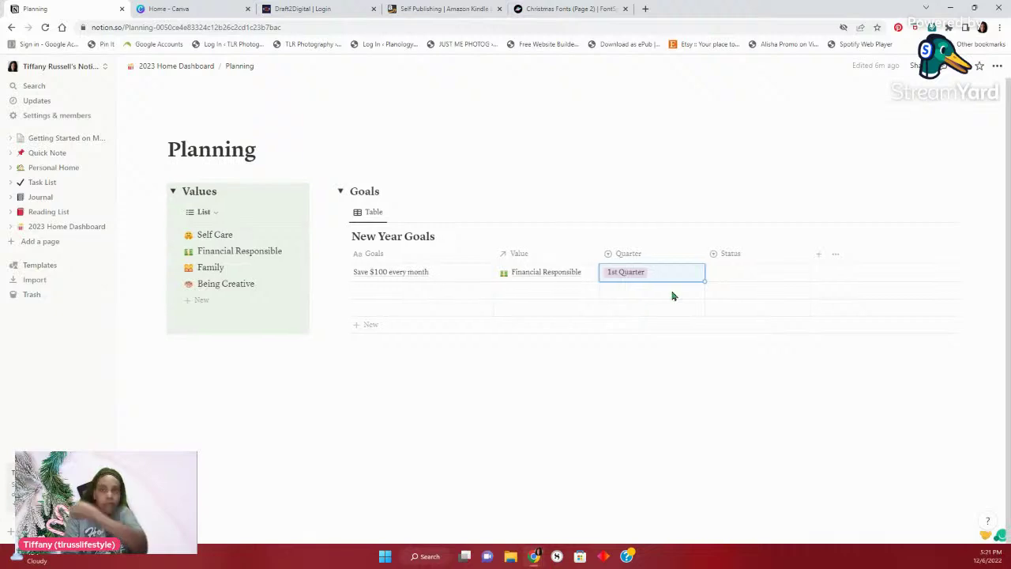
click(729, 272)
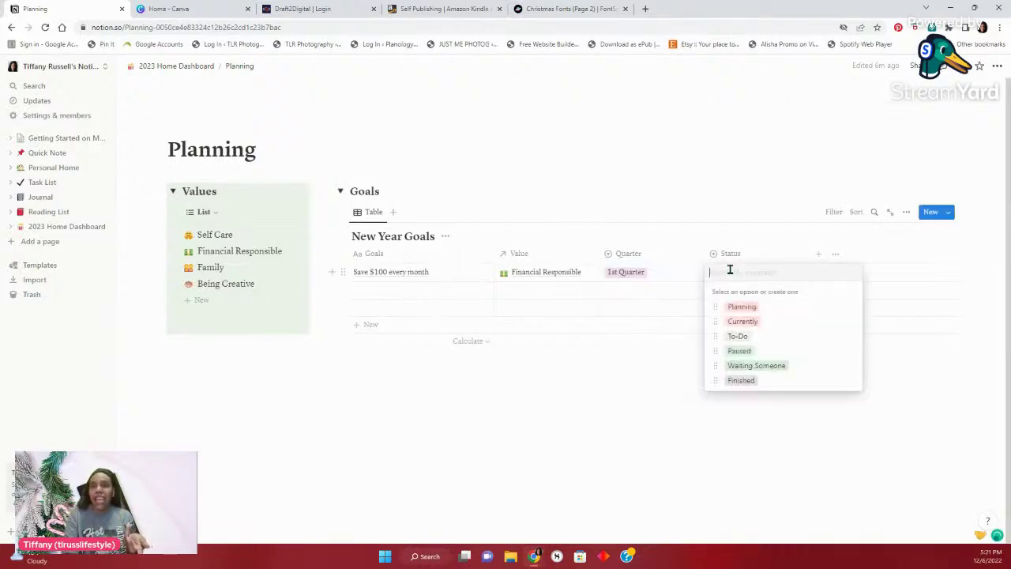
click(743, 322)
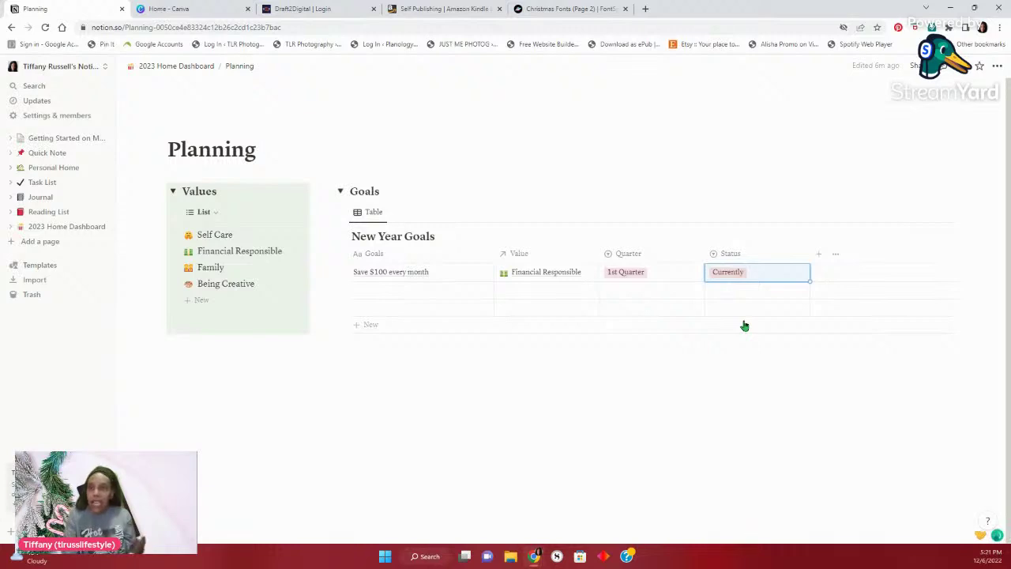
Enter the goal "Write first Draft of New Novel" in the second row of the New Year Goals table
click(386, 289)
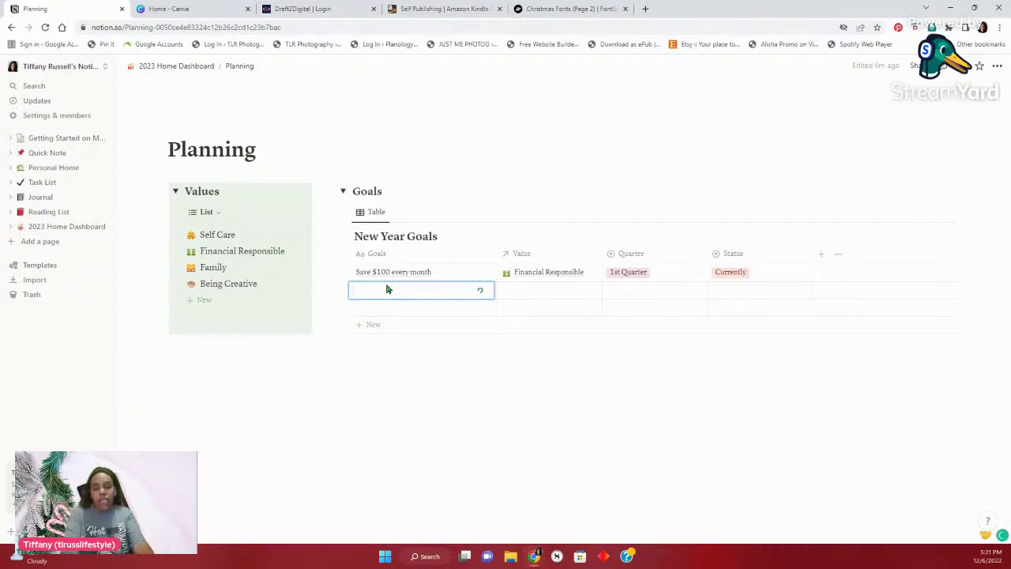
text(Write )
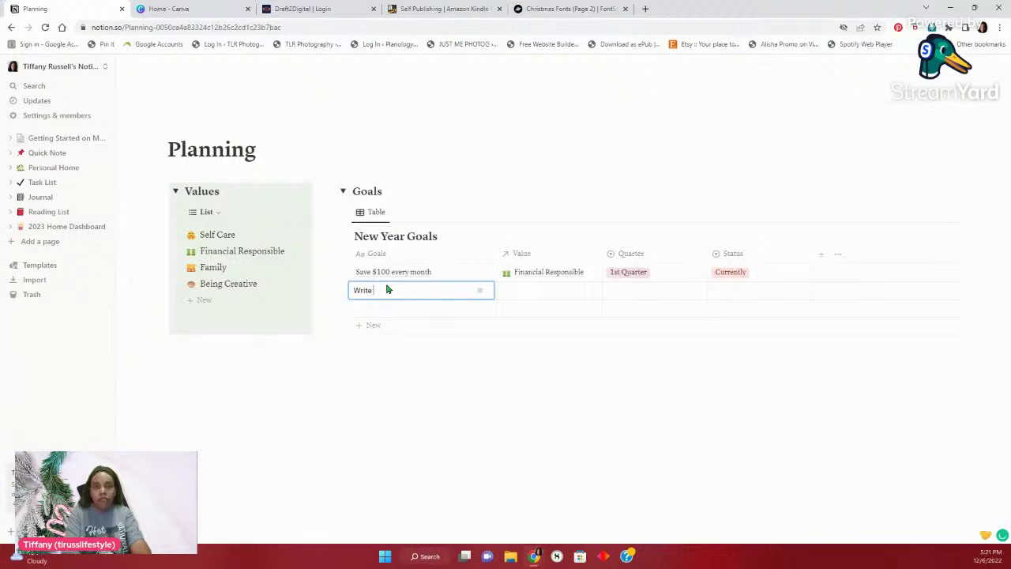
text(first drafte of)
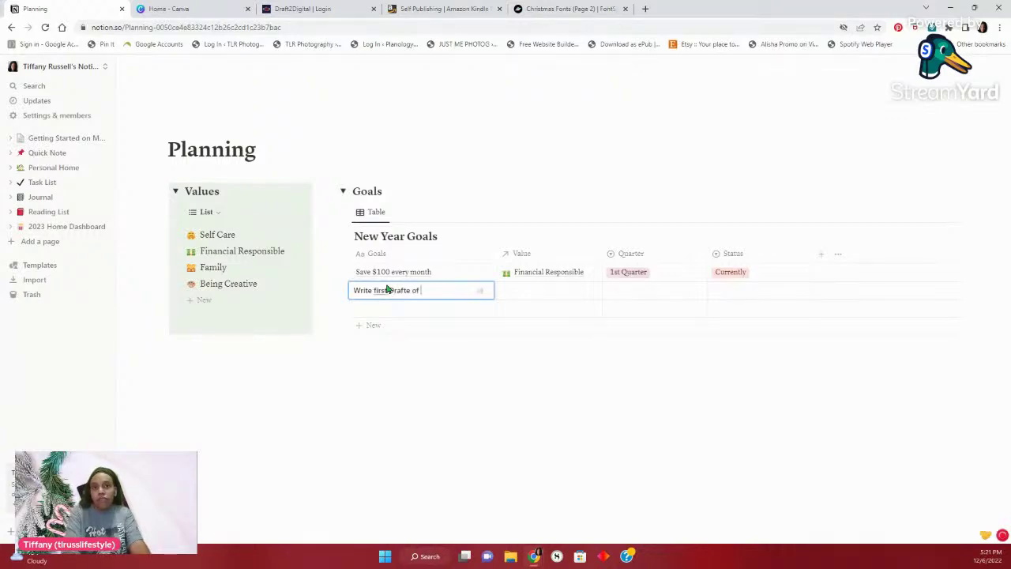
key(BackSpace)
key(BackSpace)
key(BackSpace)
key(BackSpace)
key(BackSpace)
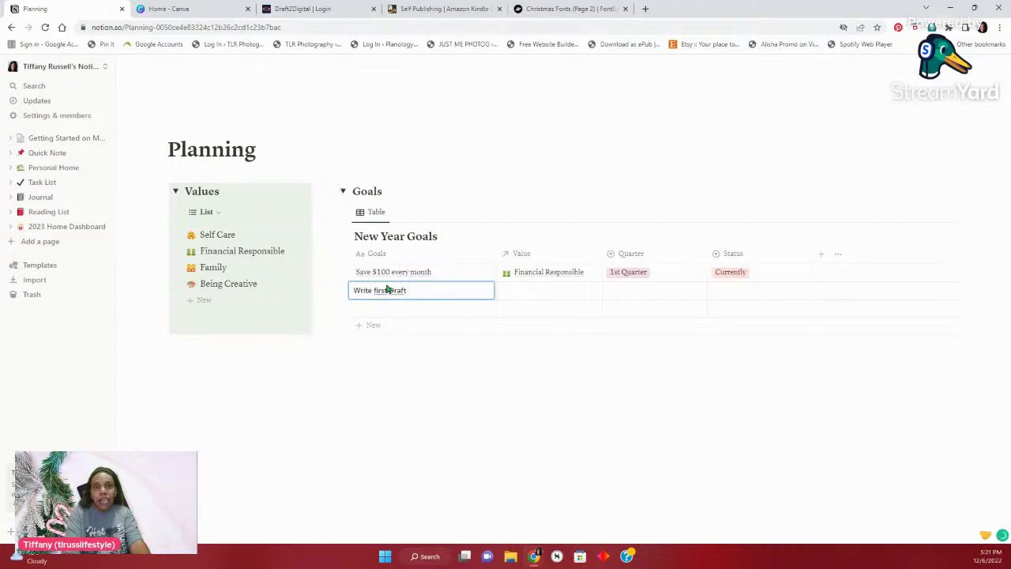
key(BackSpace)
key(BackSpace)
key(BackSpace)
key(BackSpace)
key(BackSpace)
text(D)
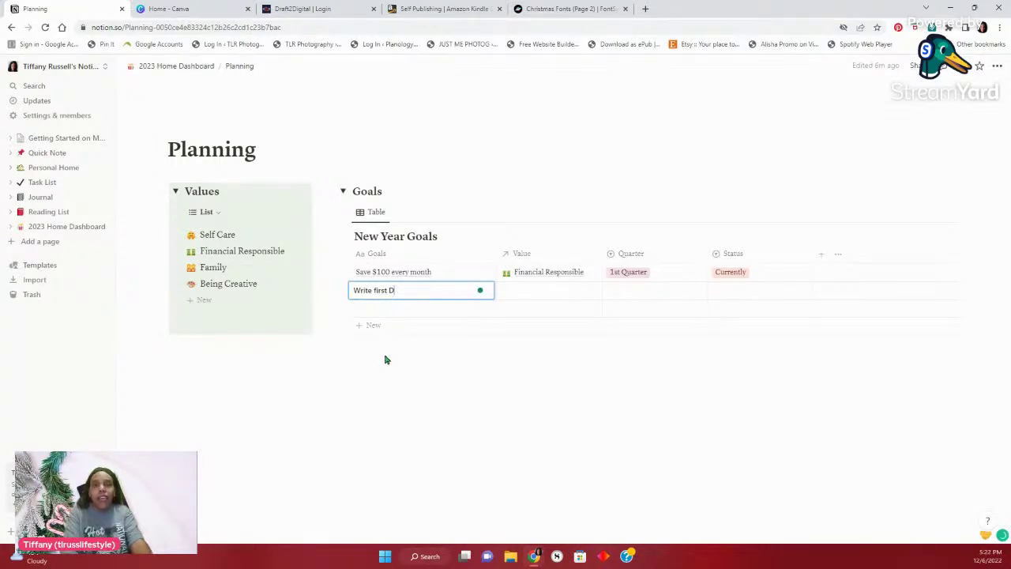
text(raft of)
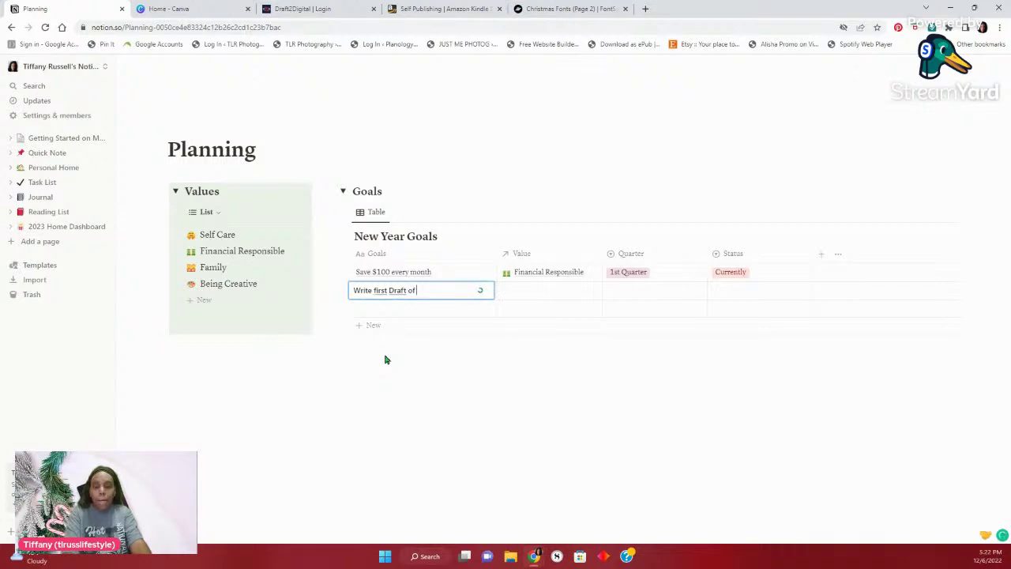
text( New Novel)
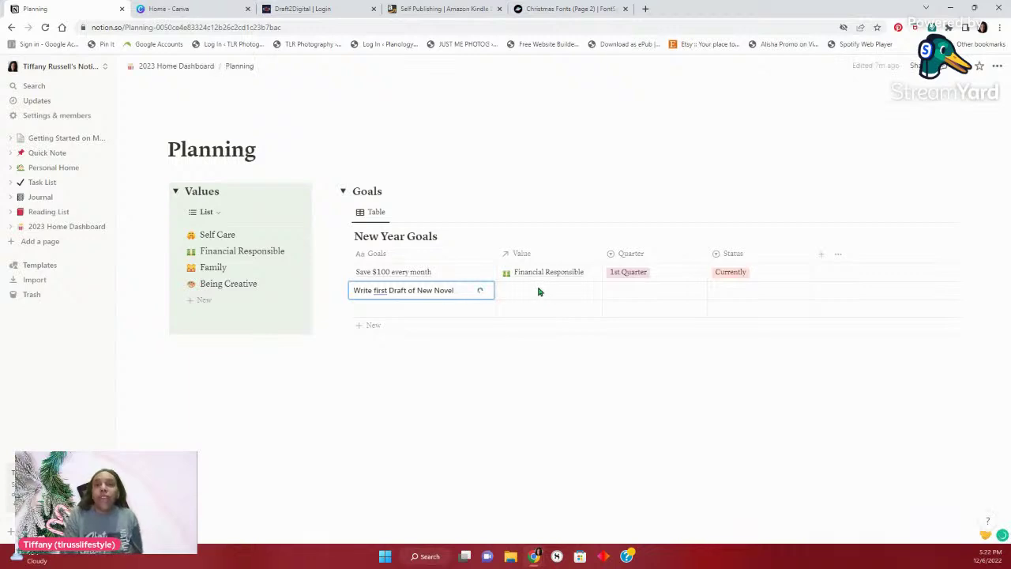
key(Escape)
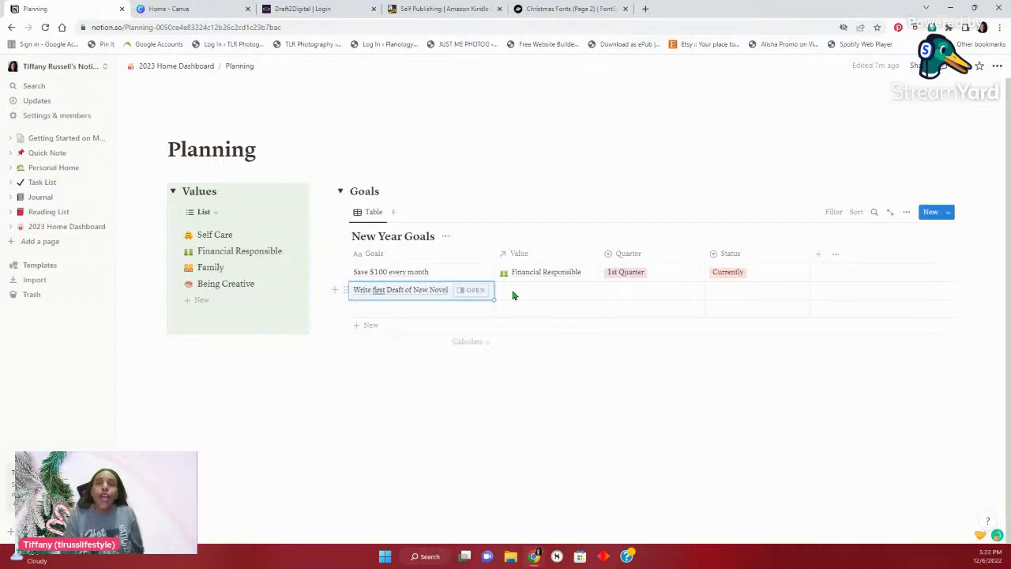
key(Escape)
Link the Being Creative page in the Value cell of the "Write first Draft of New Novel" goal
click(513, 290)
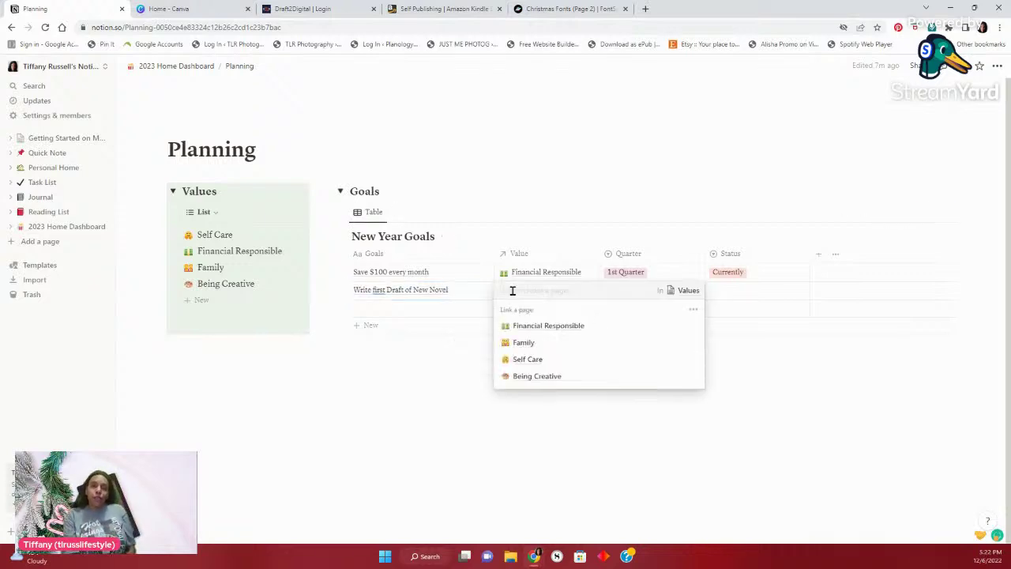
click(526, 376)
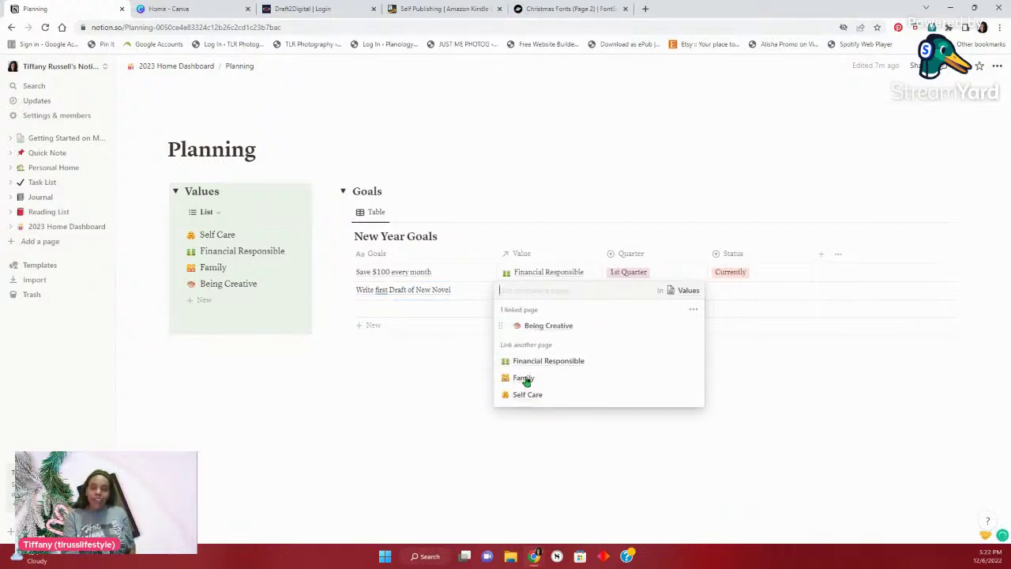
click(470, 368)
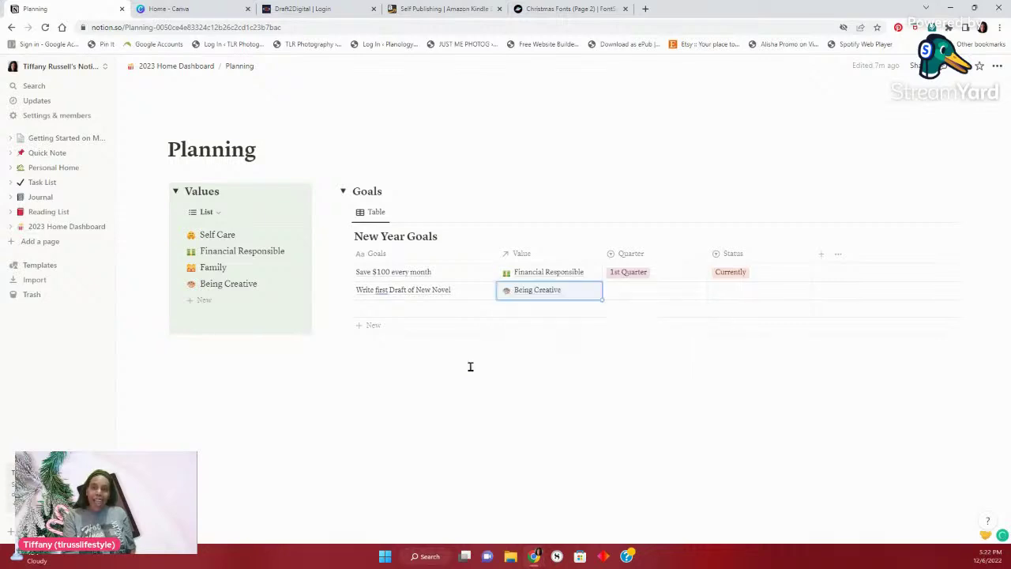
Set the novel draft goal's Quarter to 1st Quarter and its Status to Planning
click(611, 290)
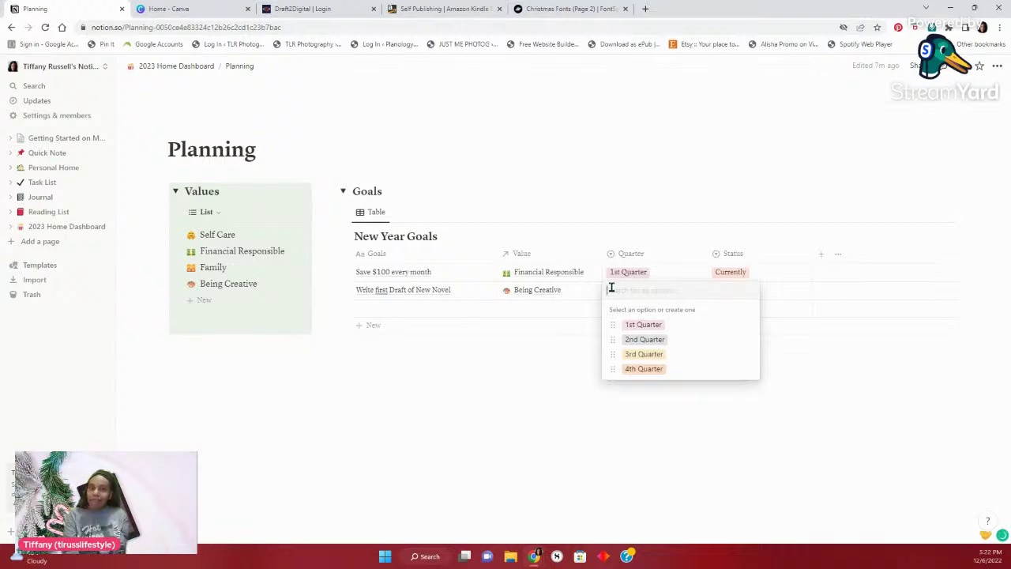
click(629, 326)
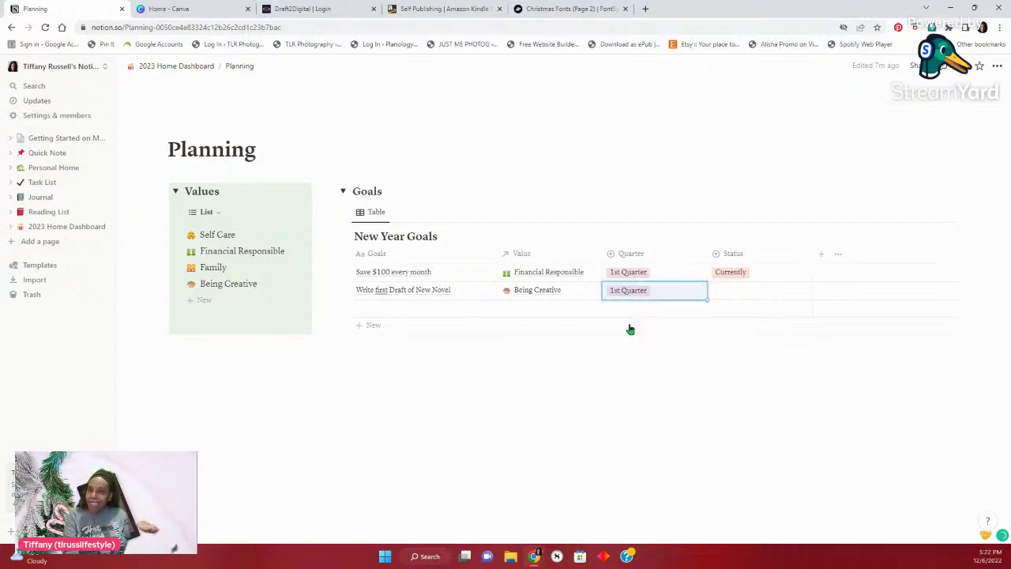
click(732, 292)
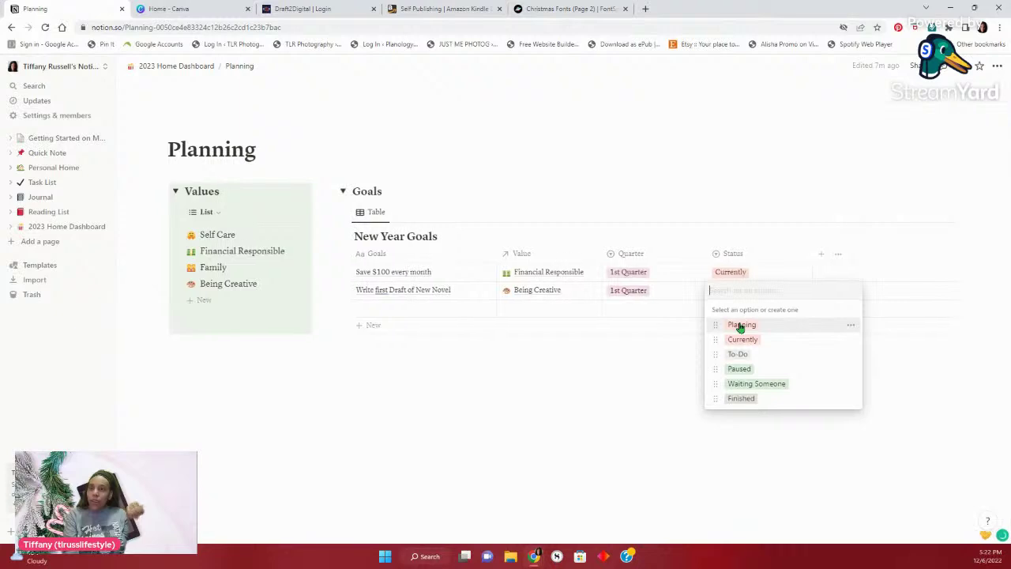
click(741, 326)
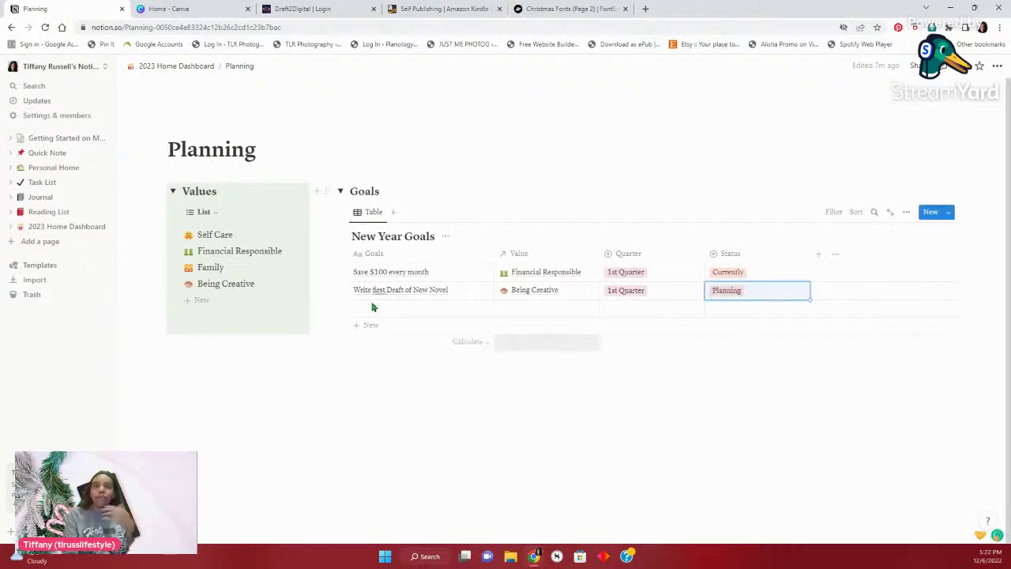
Enter the goal "Have Black Out Day for Screens" in the third row of the New Year Goals table
click(371, 305)
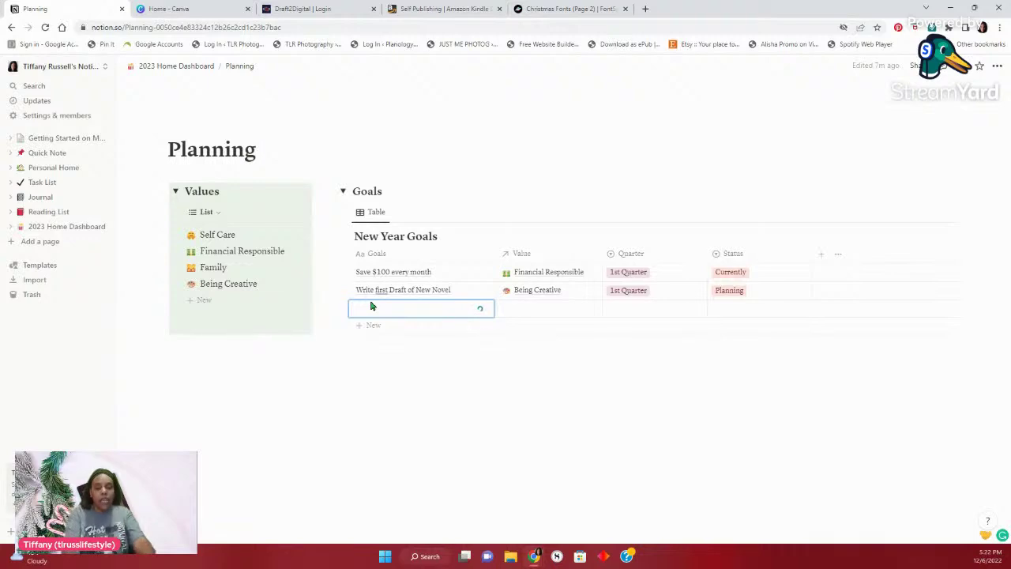
text(HAve)
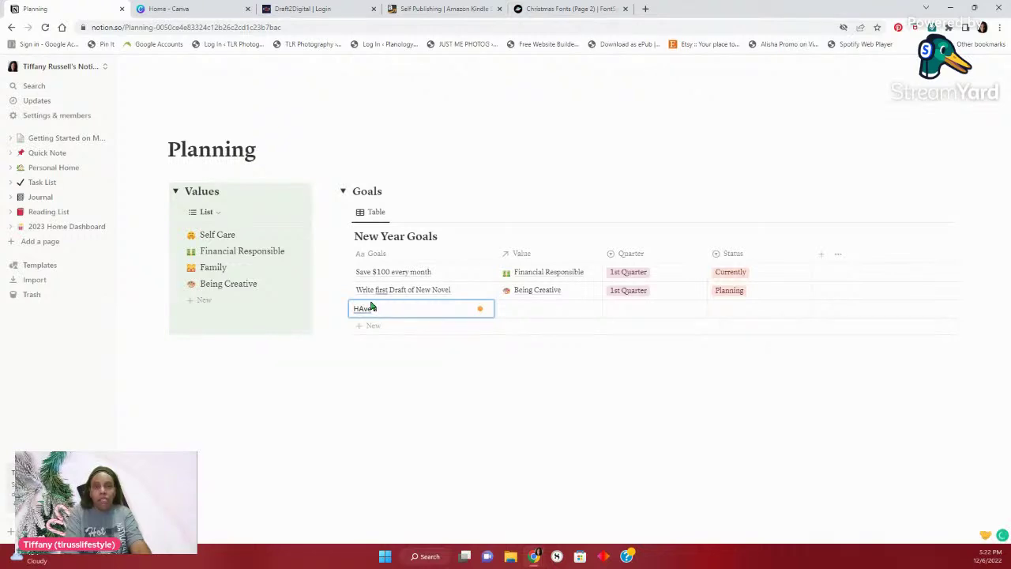
key(BackSpace)
key(BackSpace)
key(BackSpace)
key(BackSpace)
key(BackSpace)
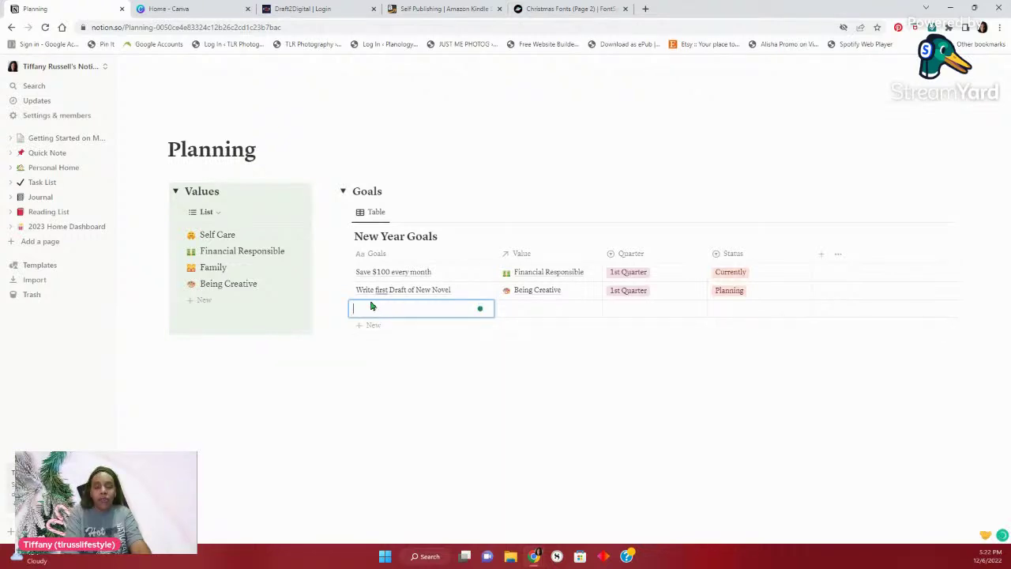
text(Have)
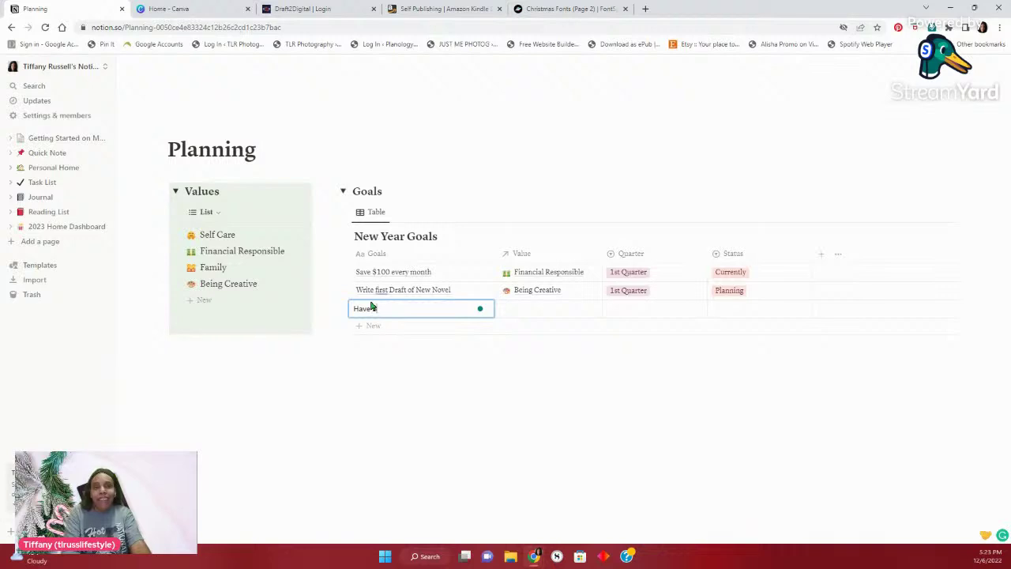
text(black Out Day)
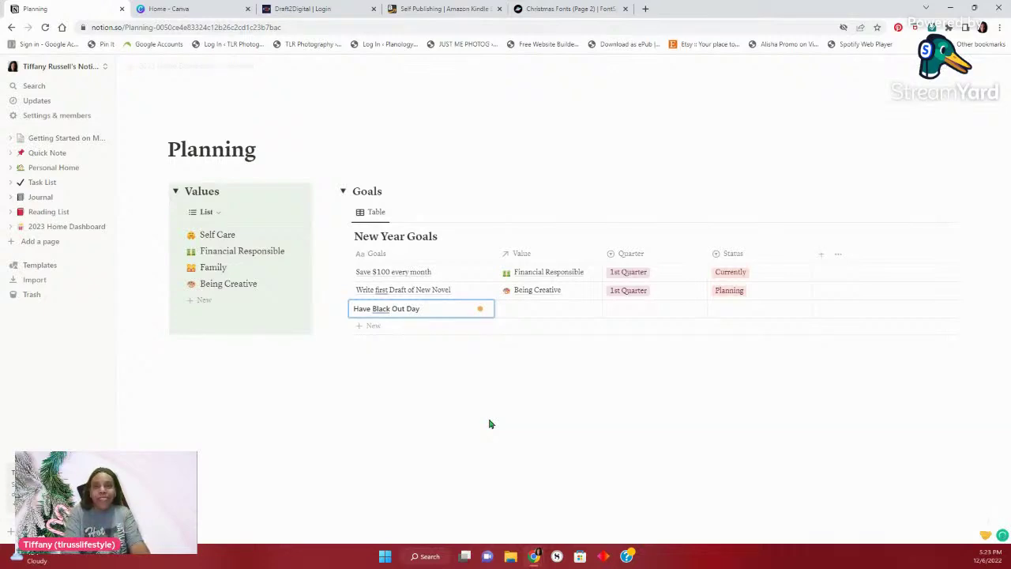
text(for Screen)
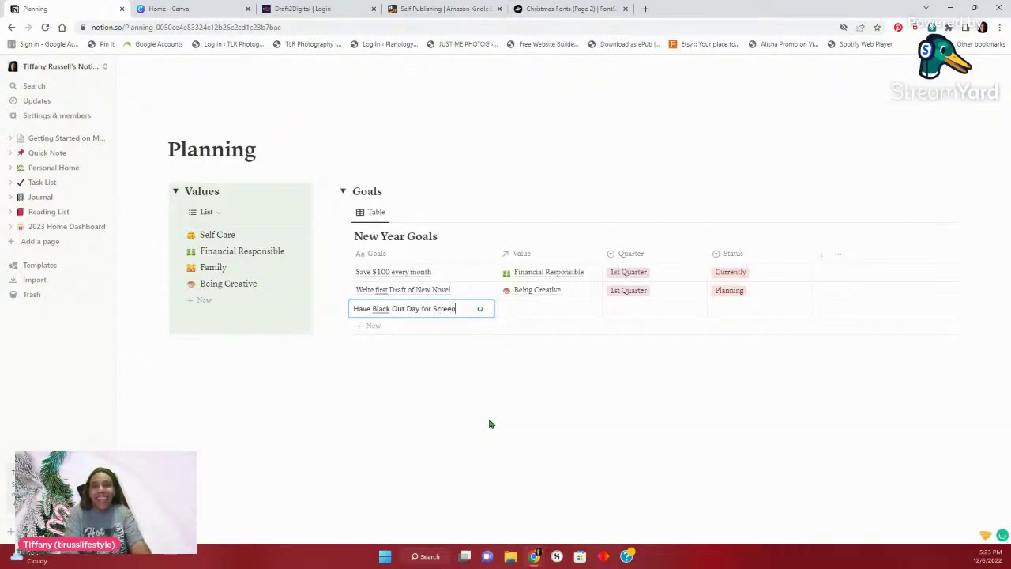
text(s)
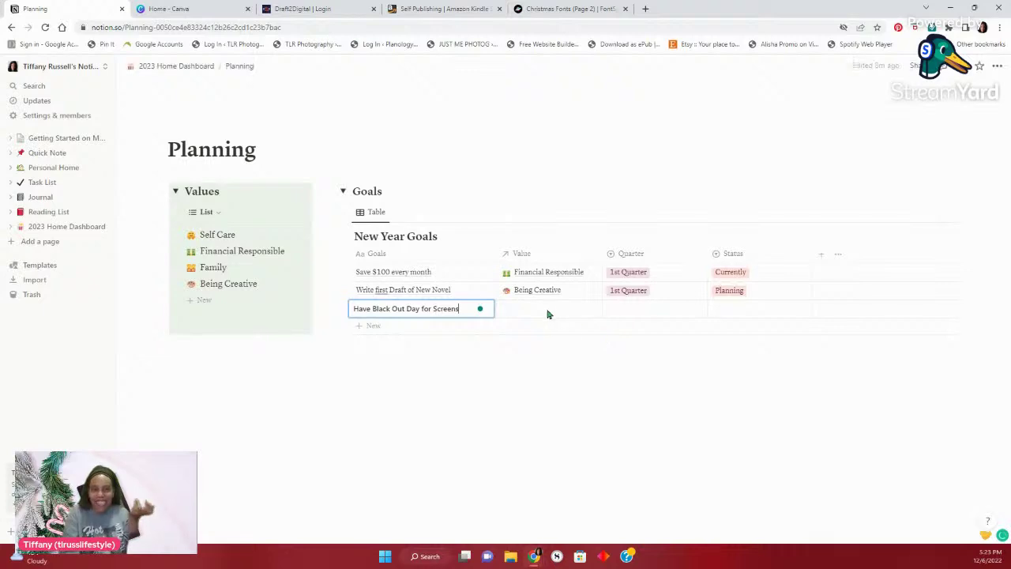
key(Escape)
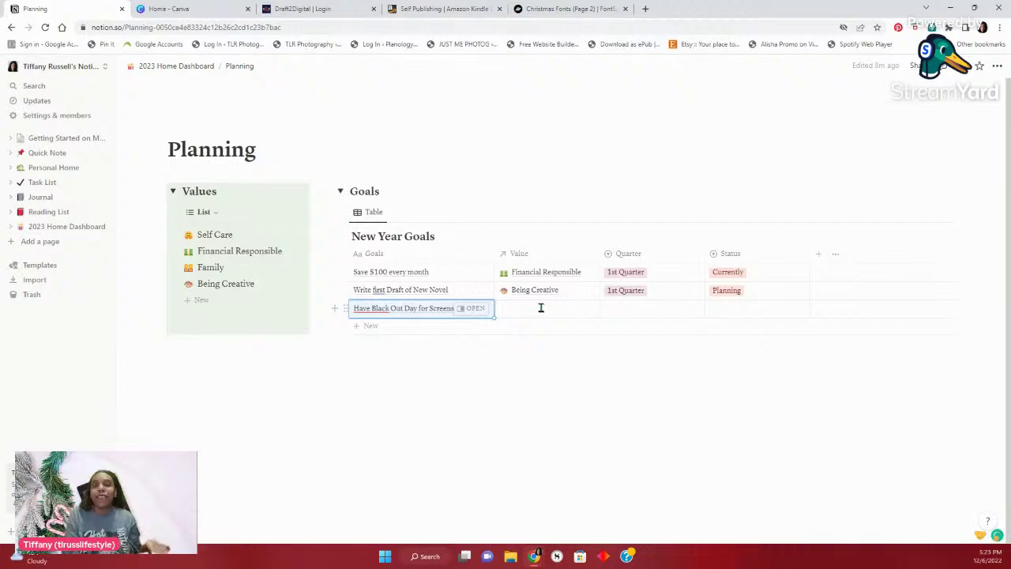
Link the Family page in the Value cell of the "Have Black Out Day for Screens" goal
click(541, 309)
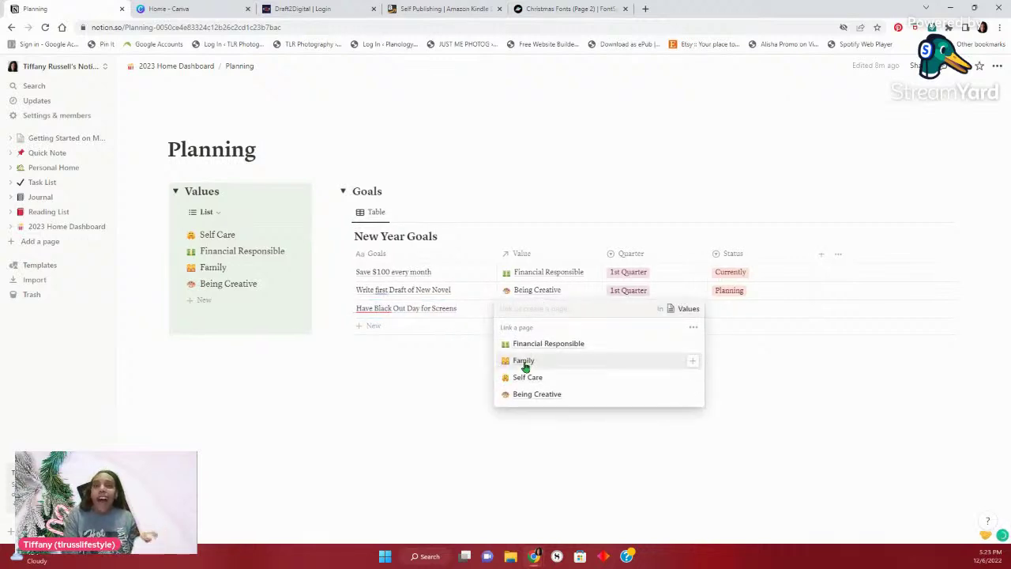
click(524, 363)
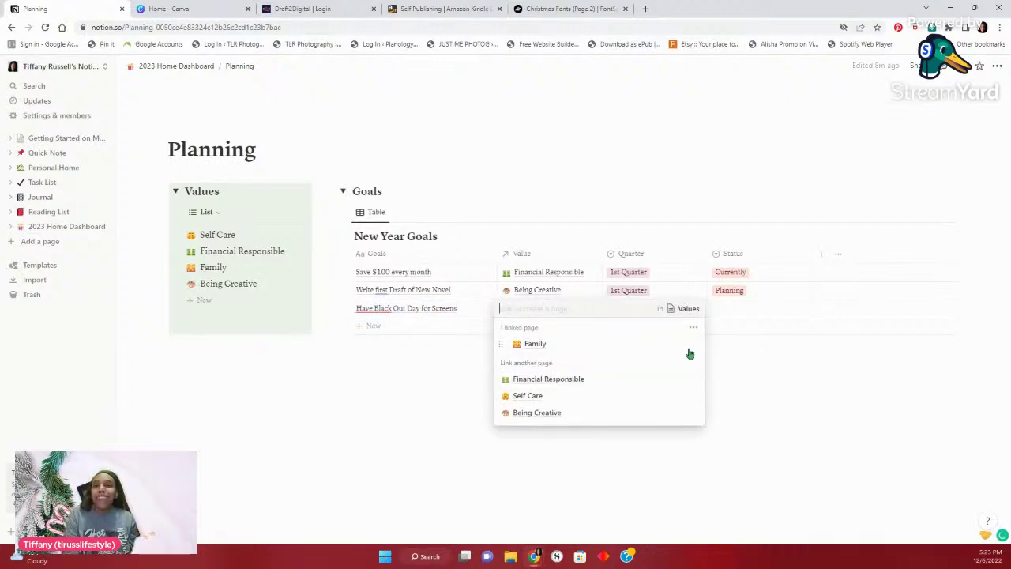
key(Escape)
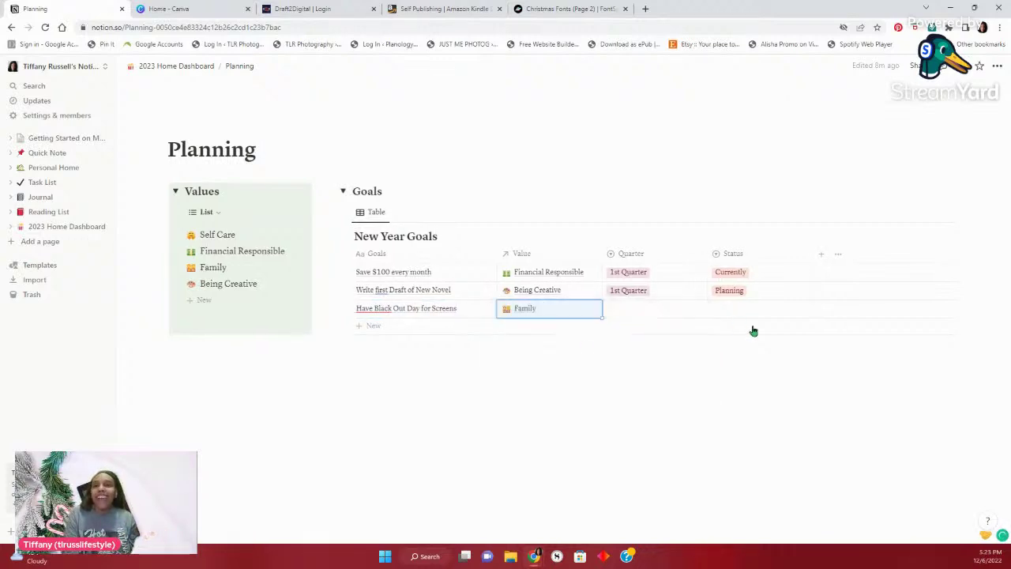
Set the "Have Black Out Day for Screens" goal's Quarter to 1st Quarter and its Status to To-Do
click(623, 311)
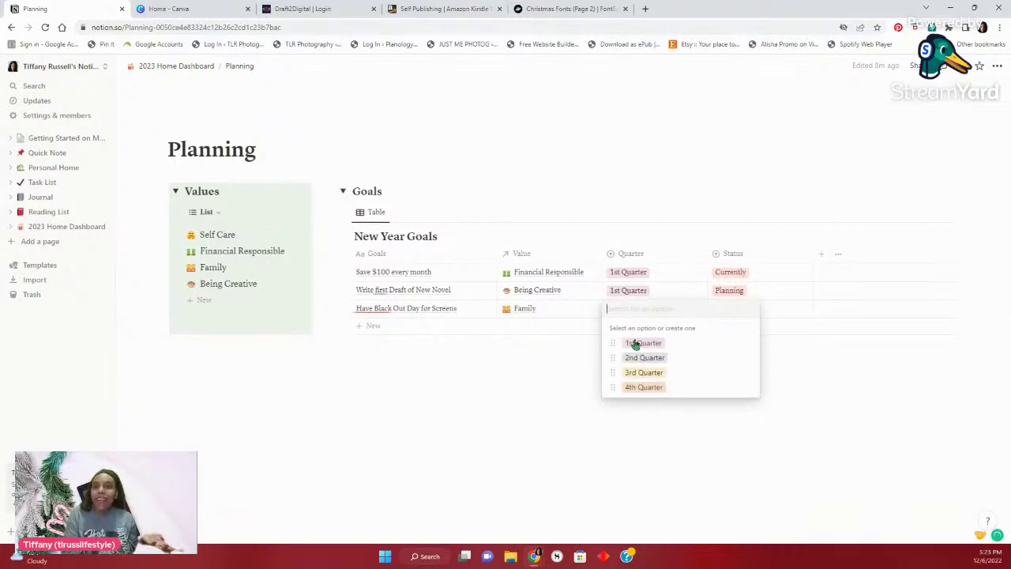
click(636, 344)
key(Escape)
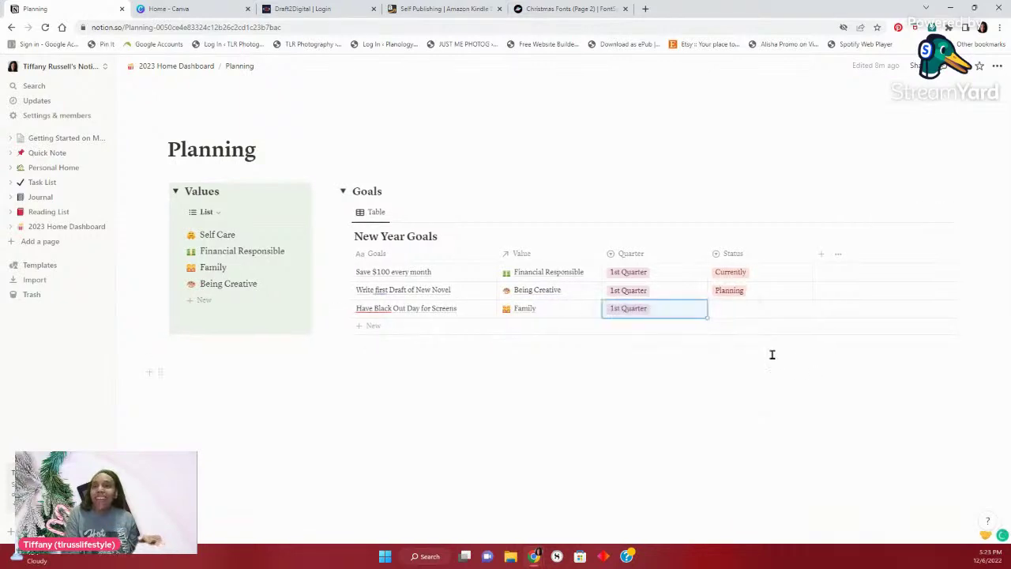
click(731, 308)
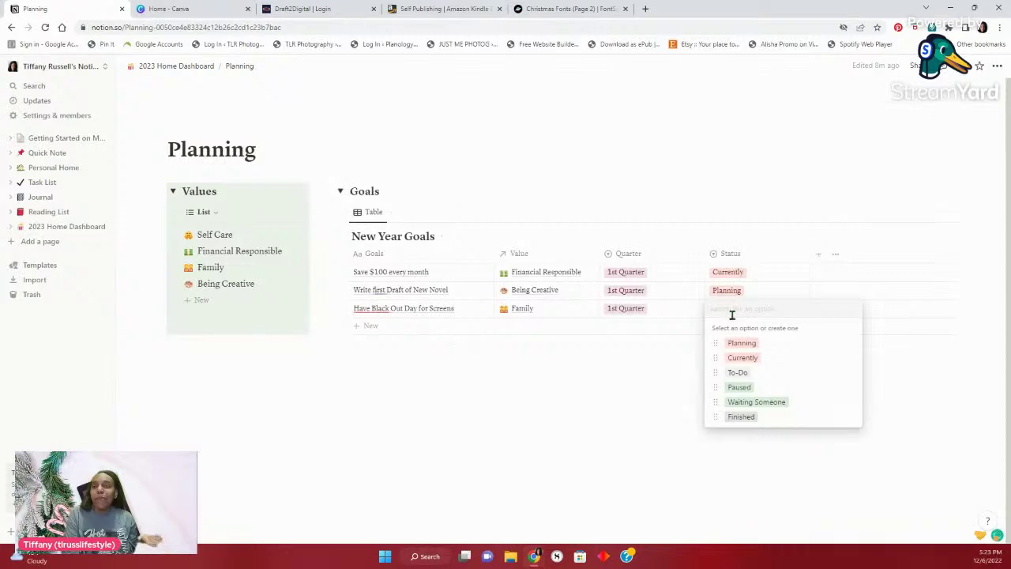
click(747, 375)
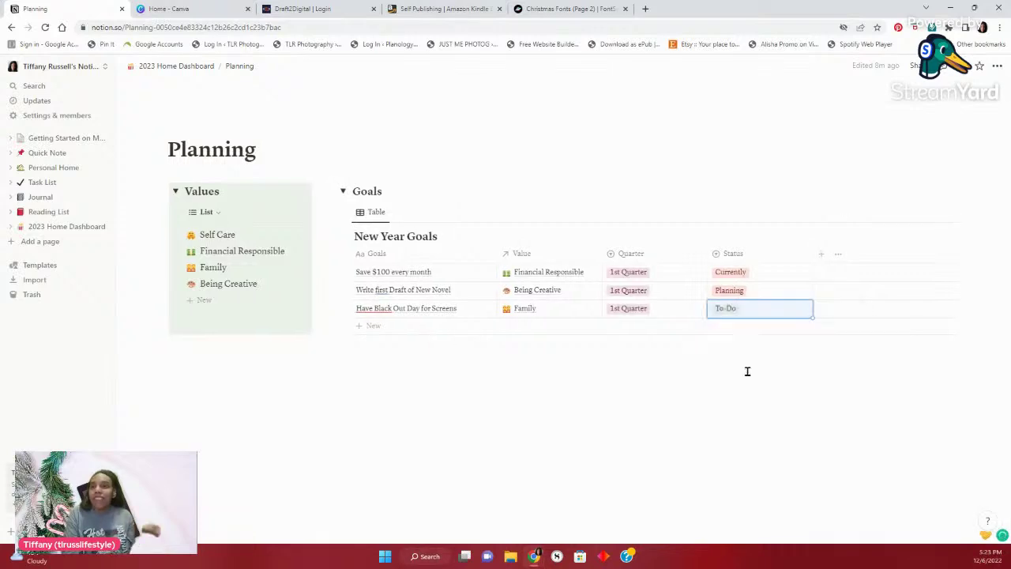
click(639, 383)
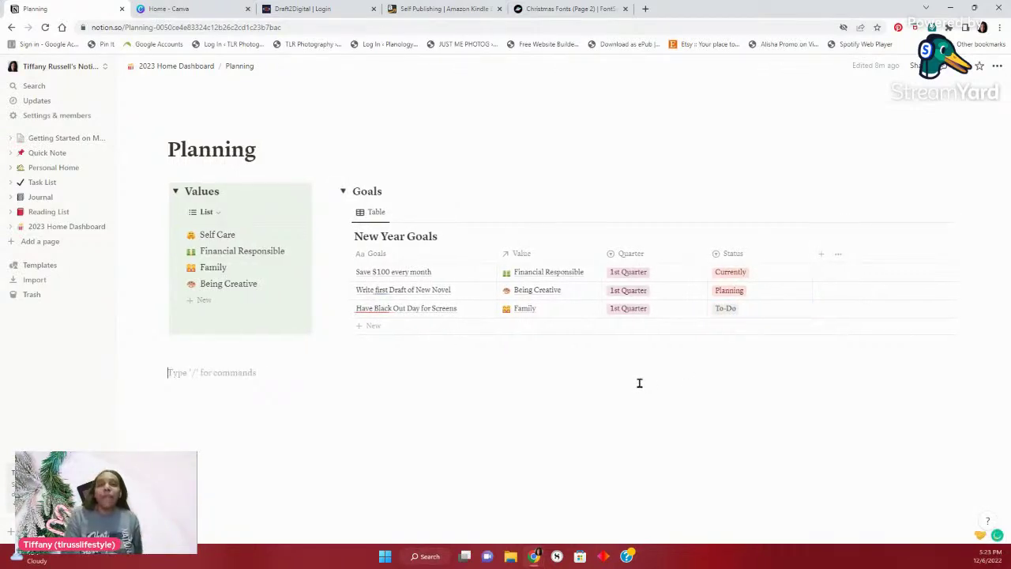
Open the 2023 Home Dashboard page
click(162, 67)
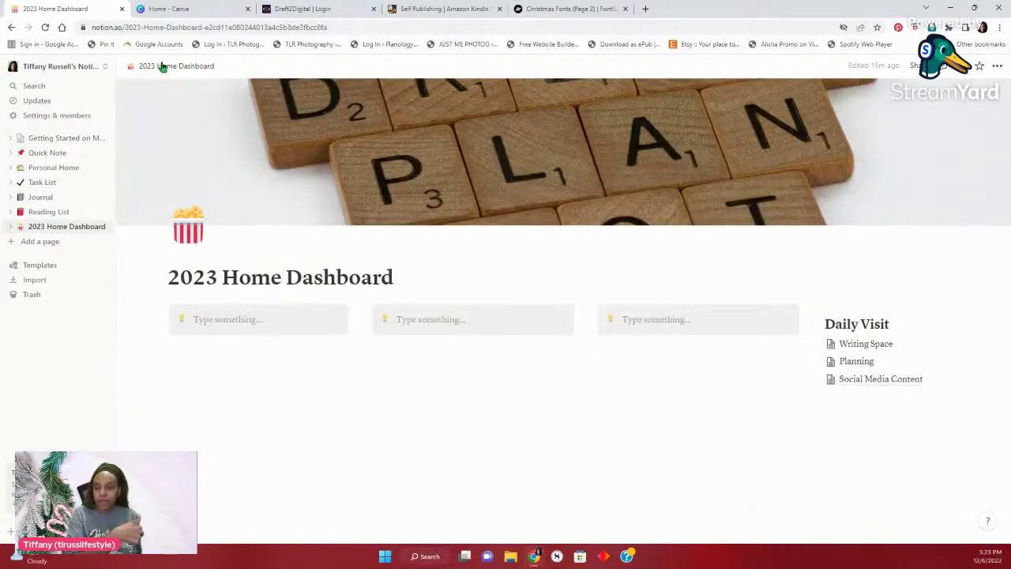
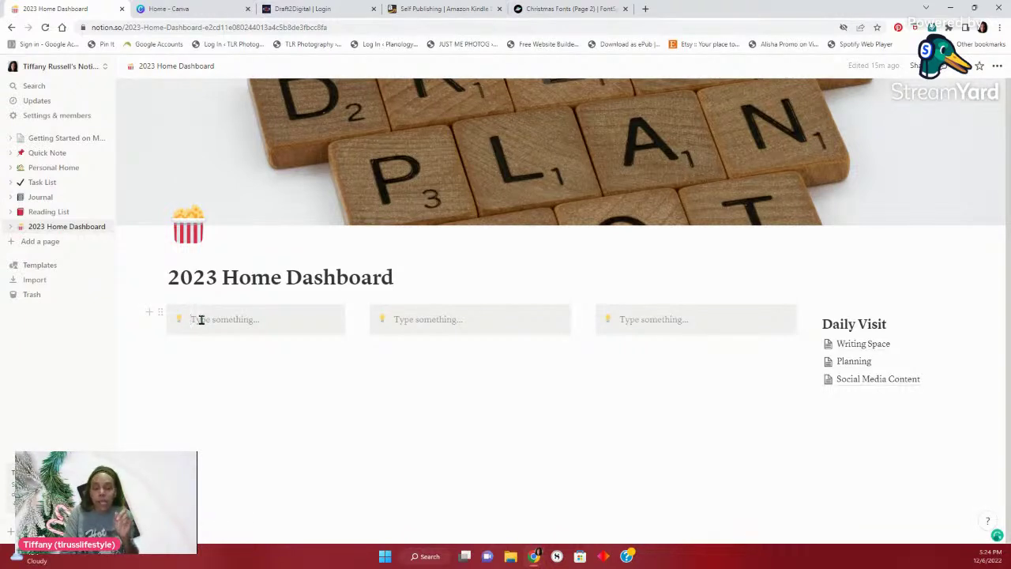
Insert a link to the "Save $100 every month" page and move it inside the first callout
text(/)
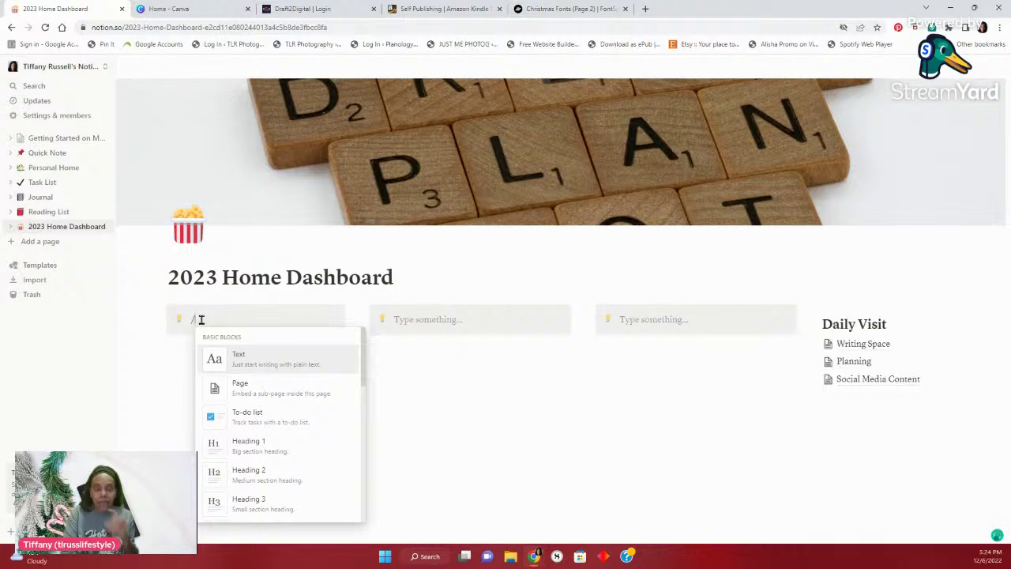
text(lin)
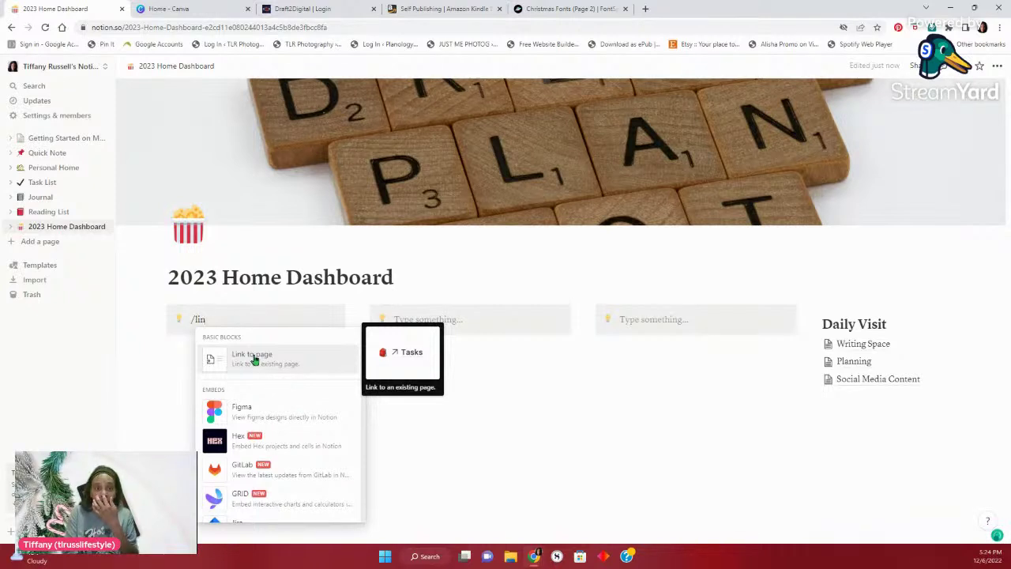
click(261, 359)
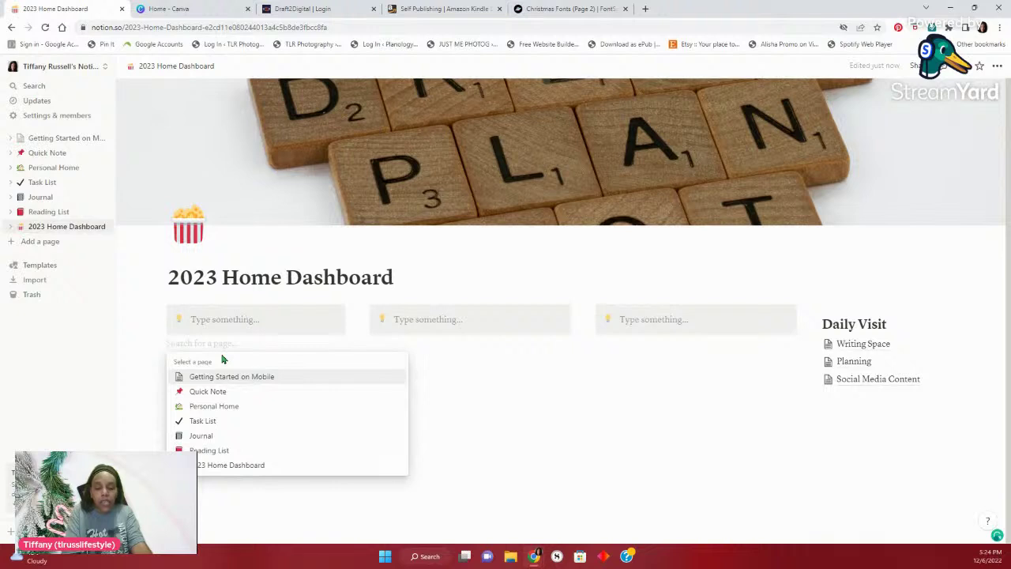
text(save)
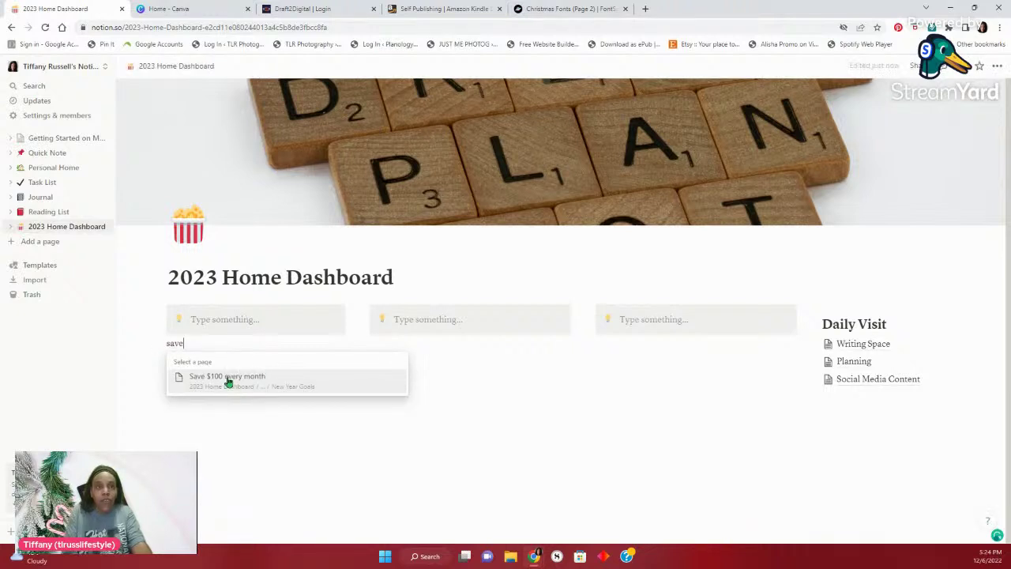
click(227, 379)
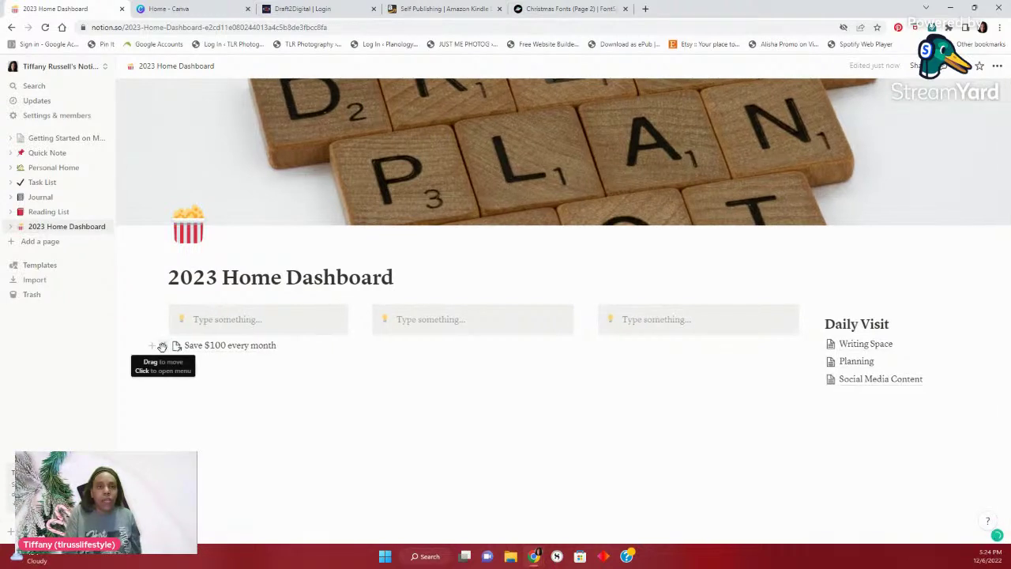
drag(164, 344, 203, 319)
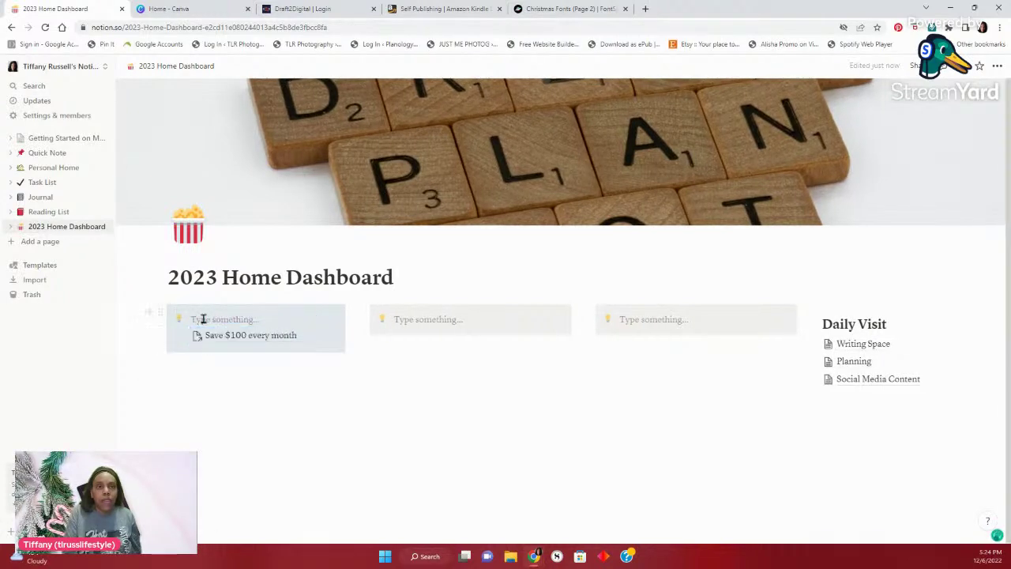
click(270, 383)
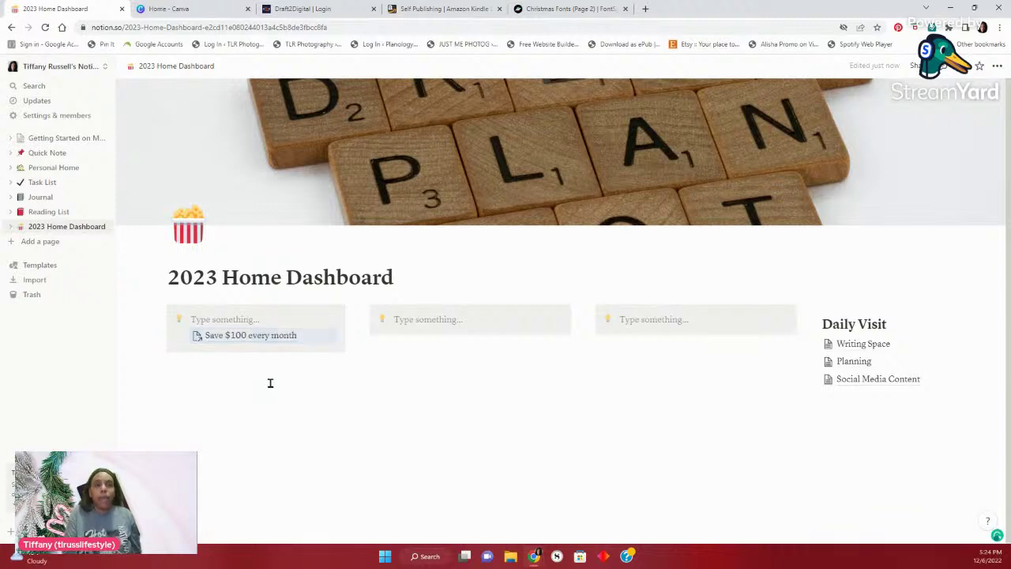
click(263, 319)
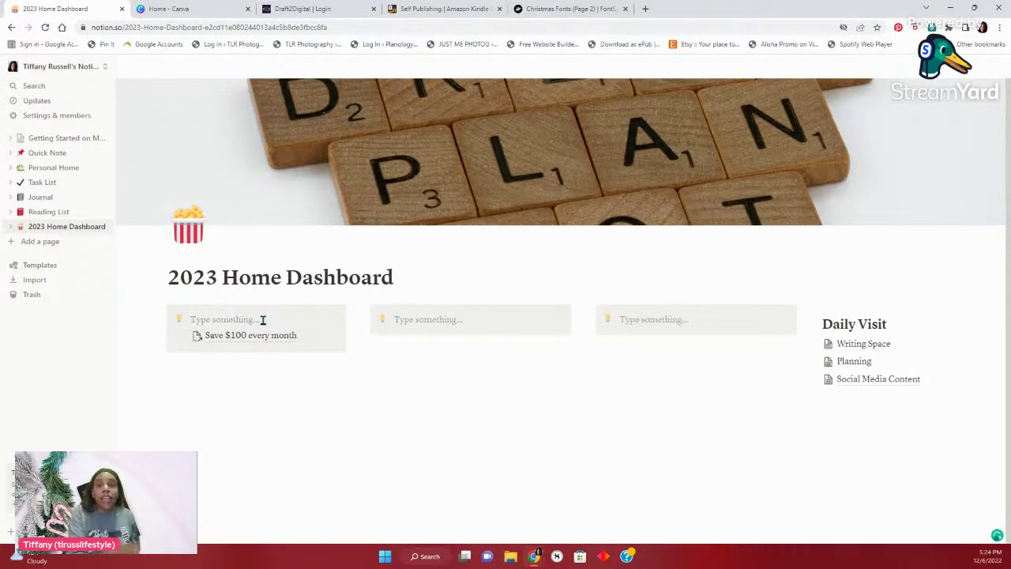
click(270, 379)
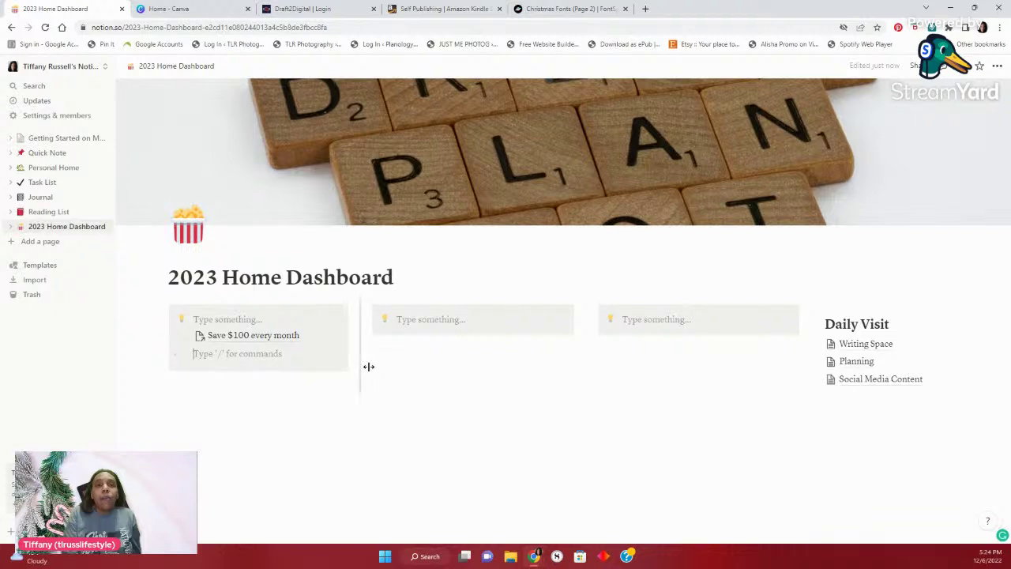
Delete the "Save $100 every month" page link and the empty line from the first callout
click(399, 319)
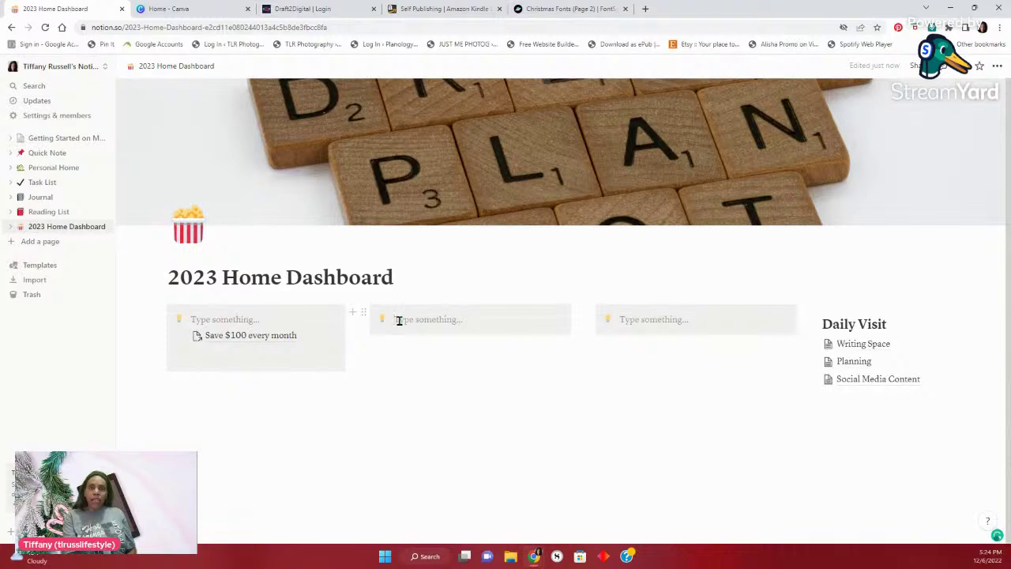
click(327, 337)
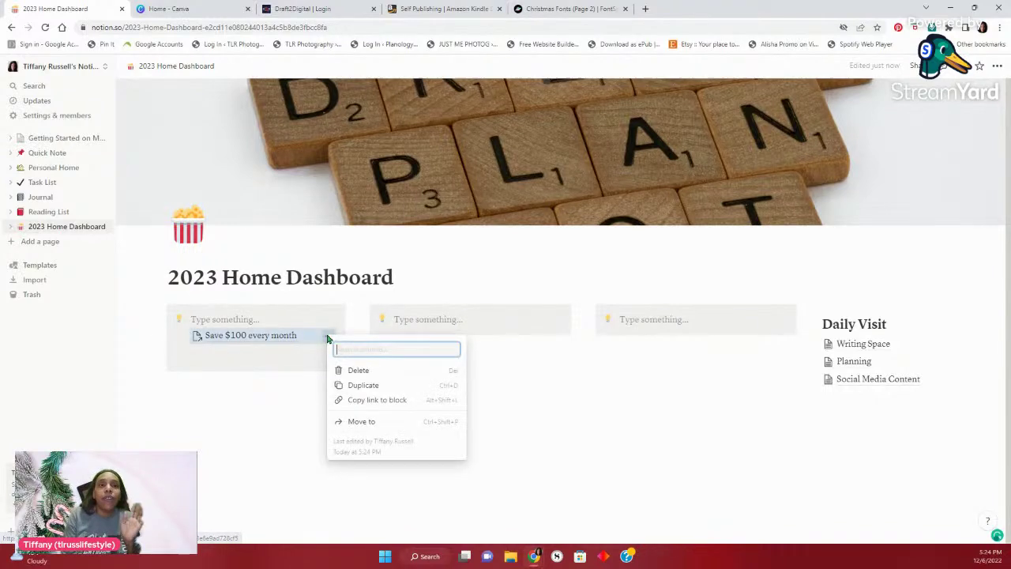
click(358, 373)
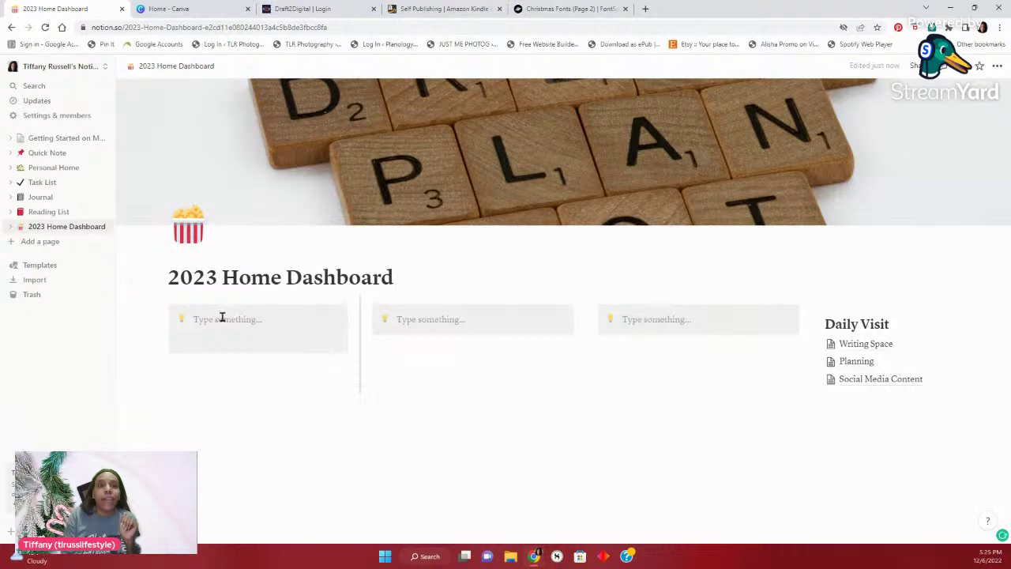
click(194, 337)
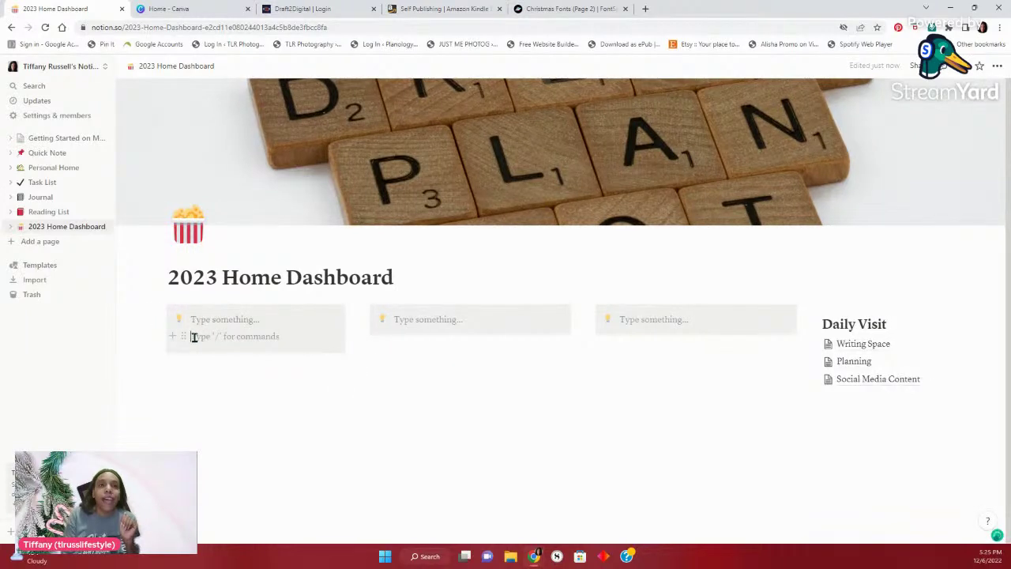
key(BackSpace)
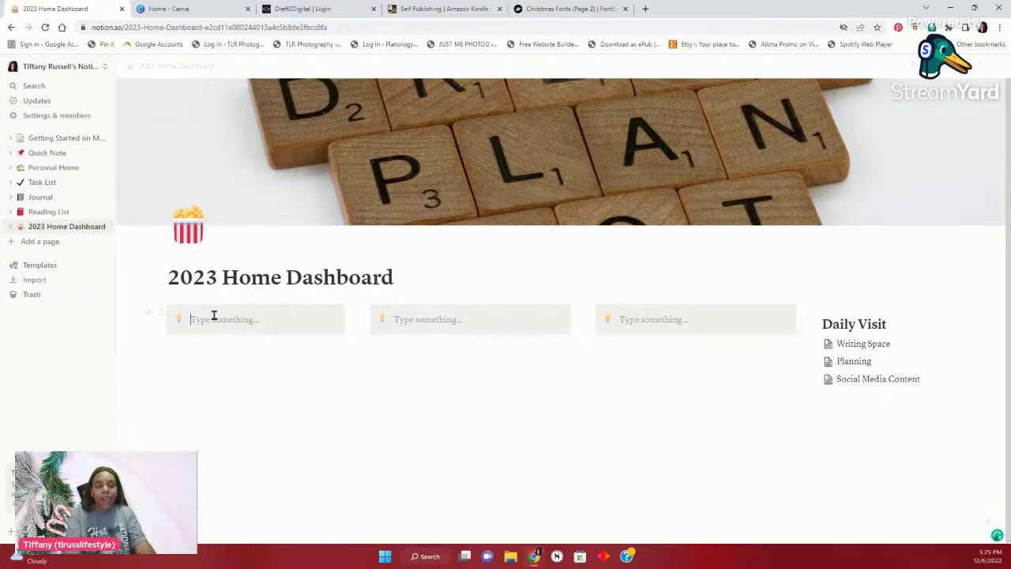
Enter the text "Save $100 a Month" in the first callout
text(Save)
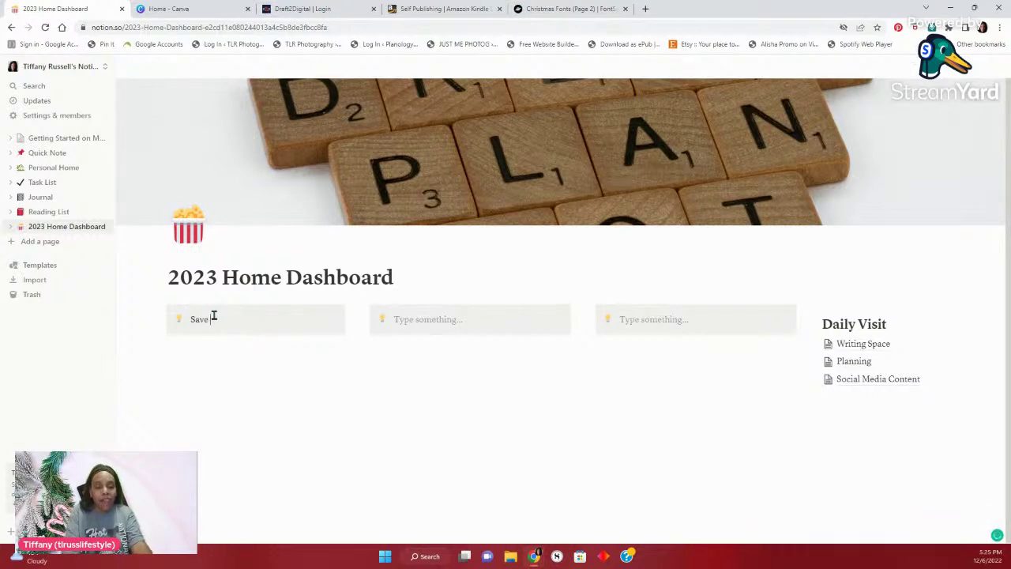
text( $100)
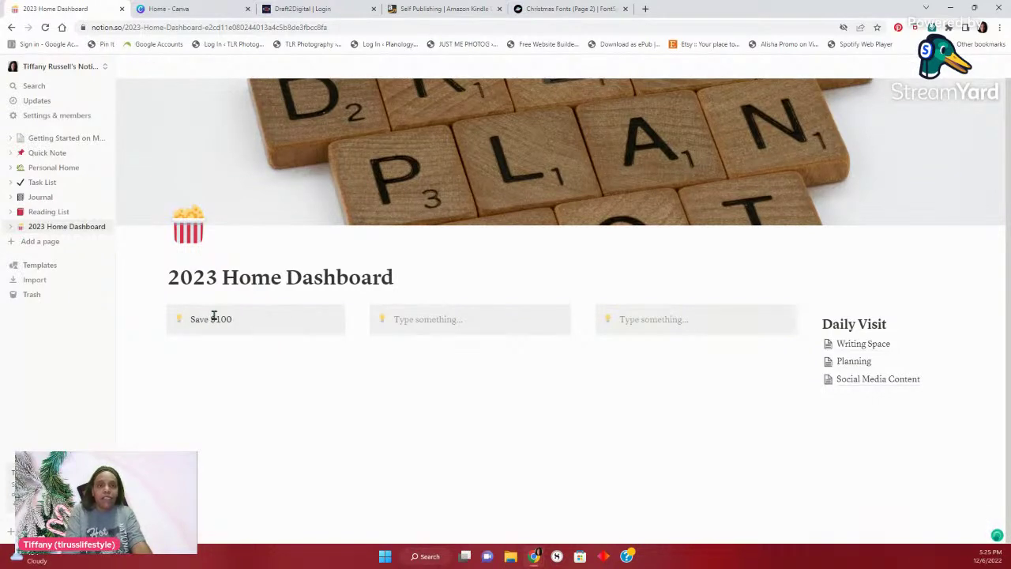
text( a Month)
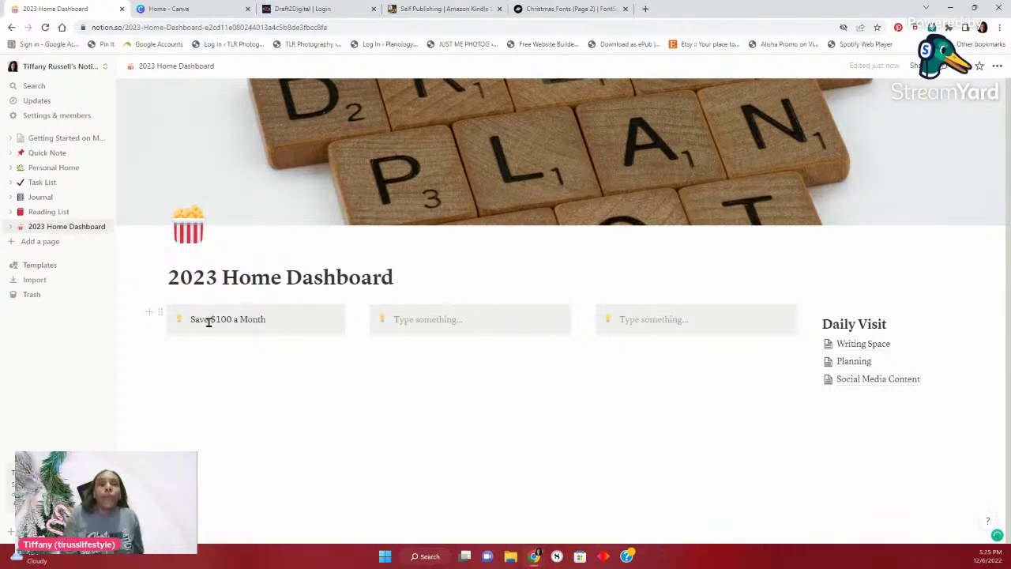
Link the "Save $100 a Month" text to the "Save $100 every month" goal page
triple_click(207, 321)
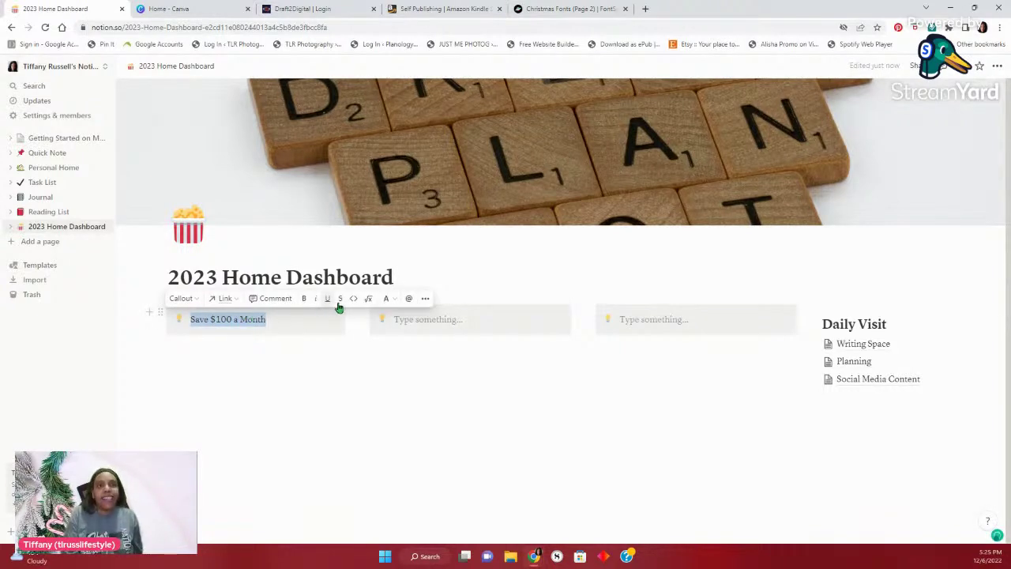
click(225, 299)
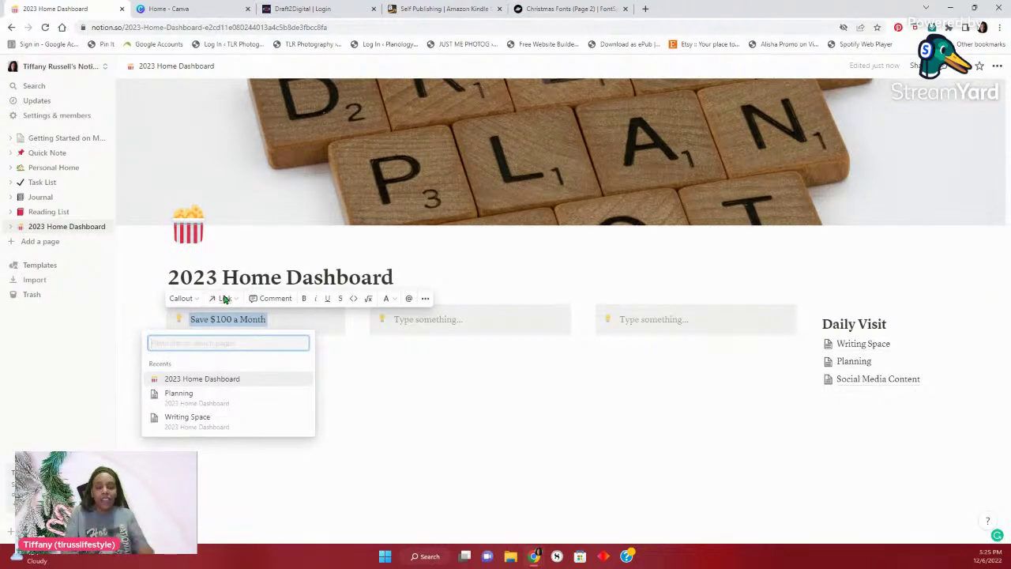
text(save)
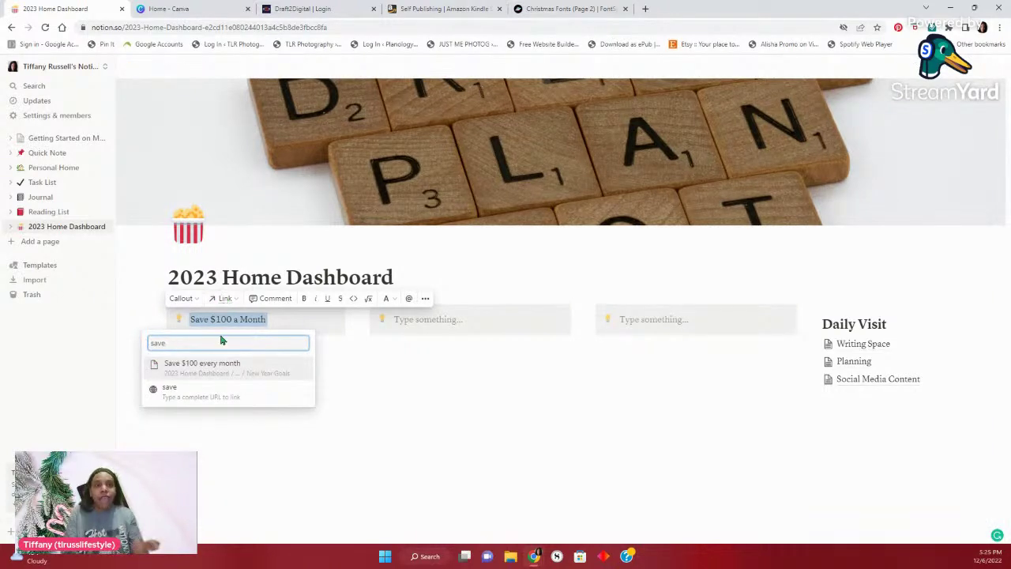
click(218, 366)
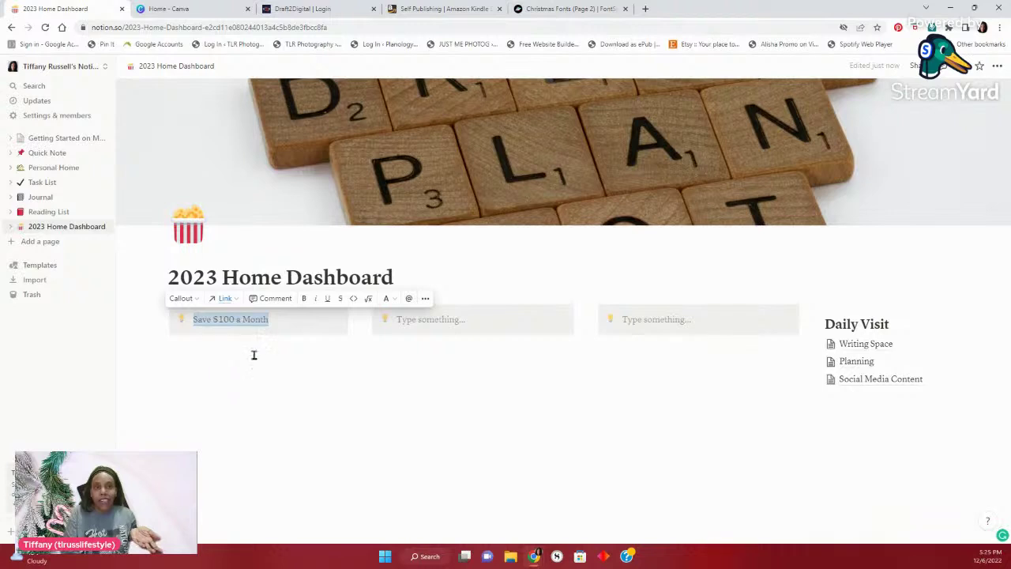
click(289, 360)
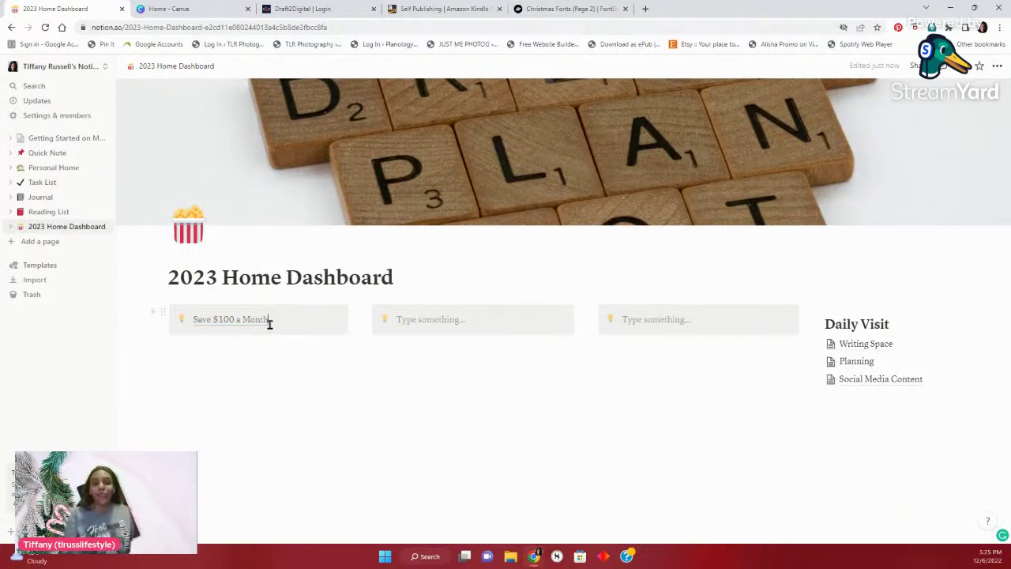
Follow the link in the first callout to check its goal page, and return to the 2023 Home Dashboard
mouse_move(246, 324)
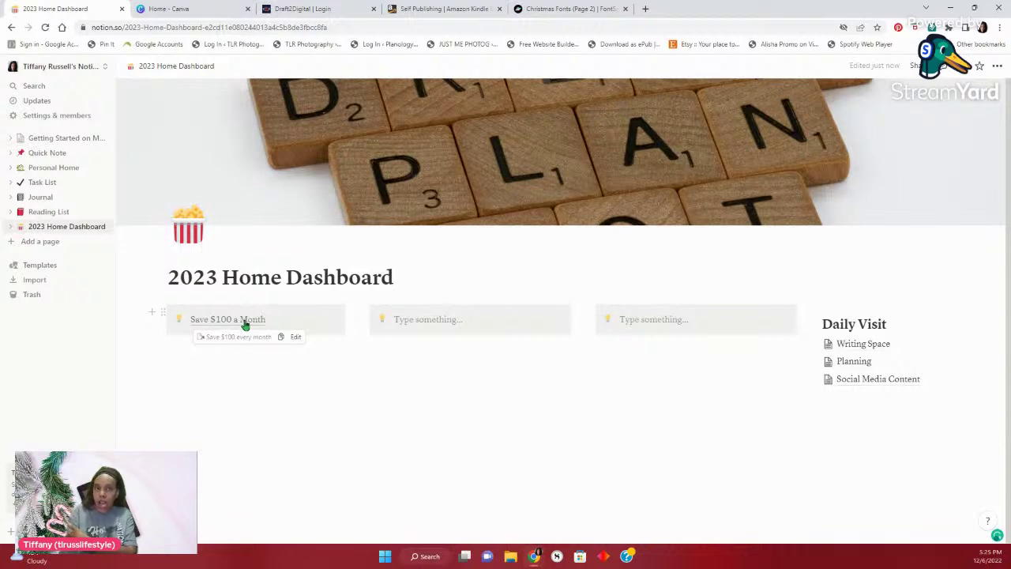
click(245, 322)
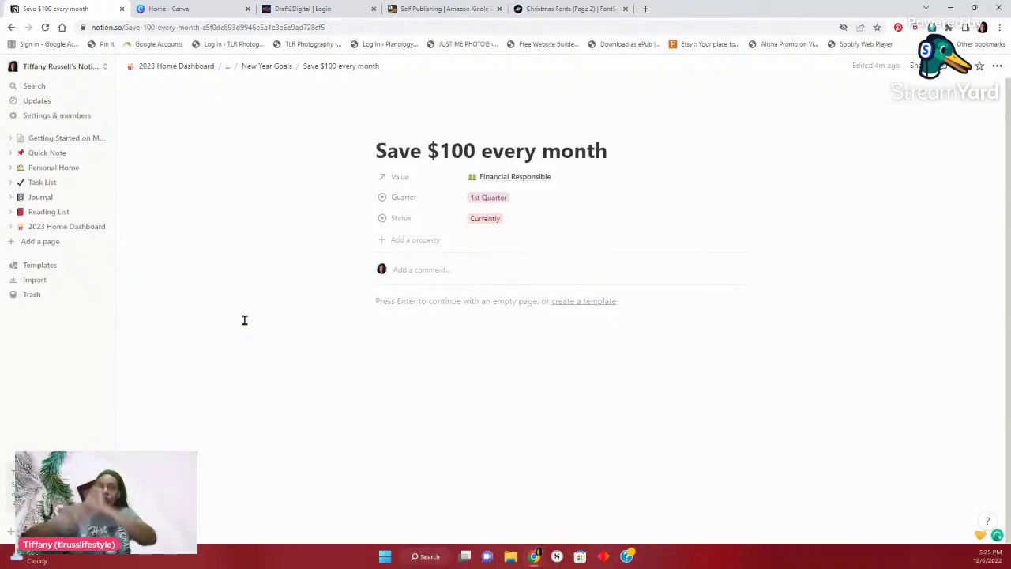
click(175, 66)
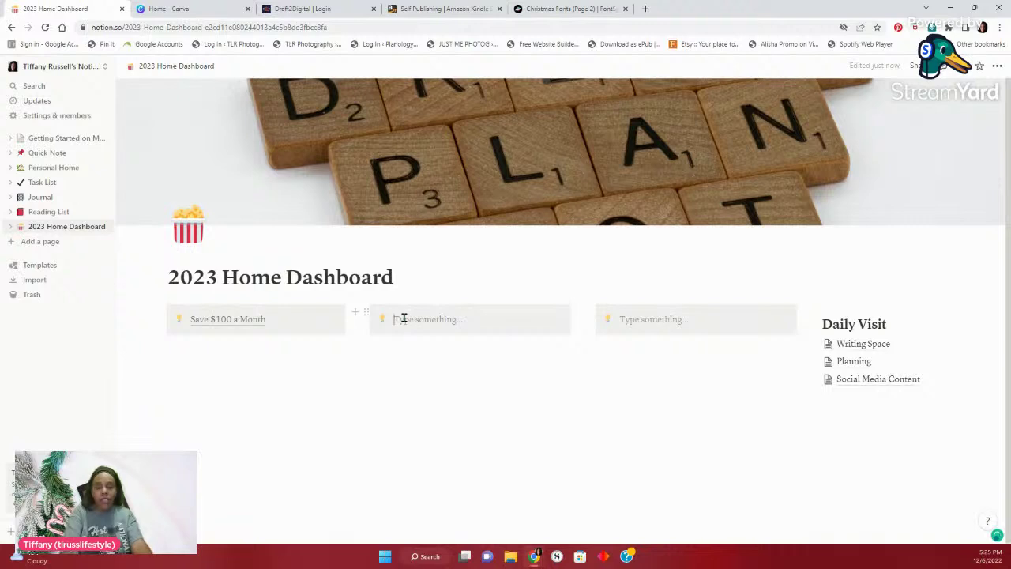
Enter the text "Balck out Day" in the second callout
text(Ba)
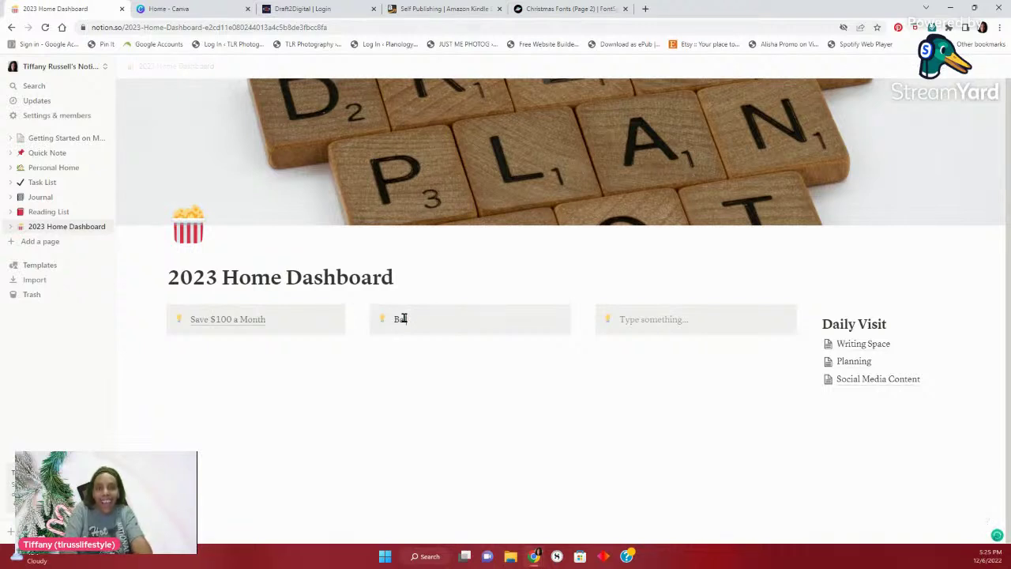
text(lck out)
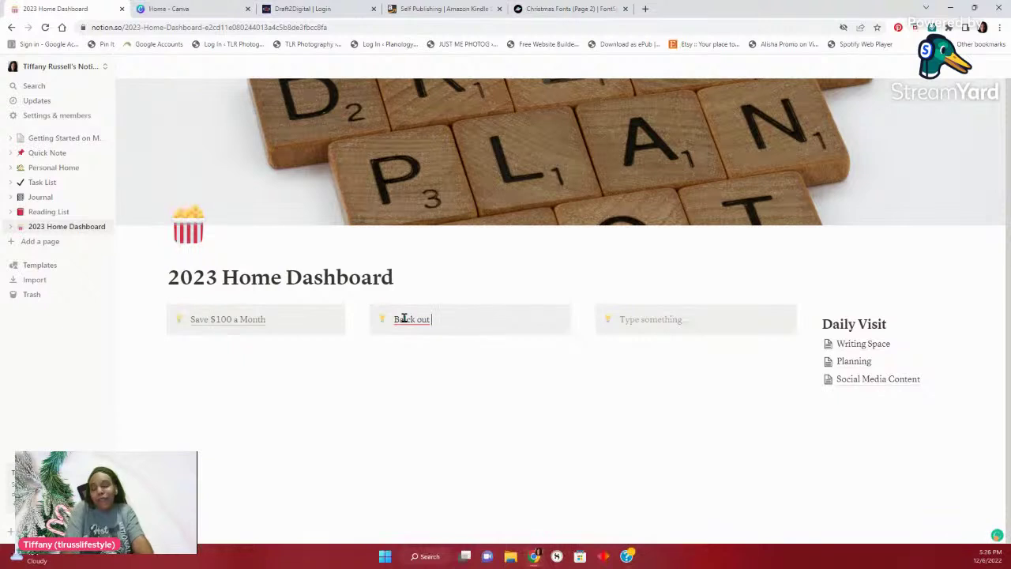
text( Day)
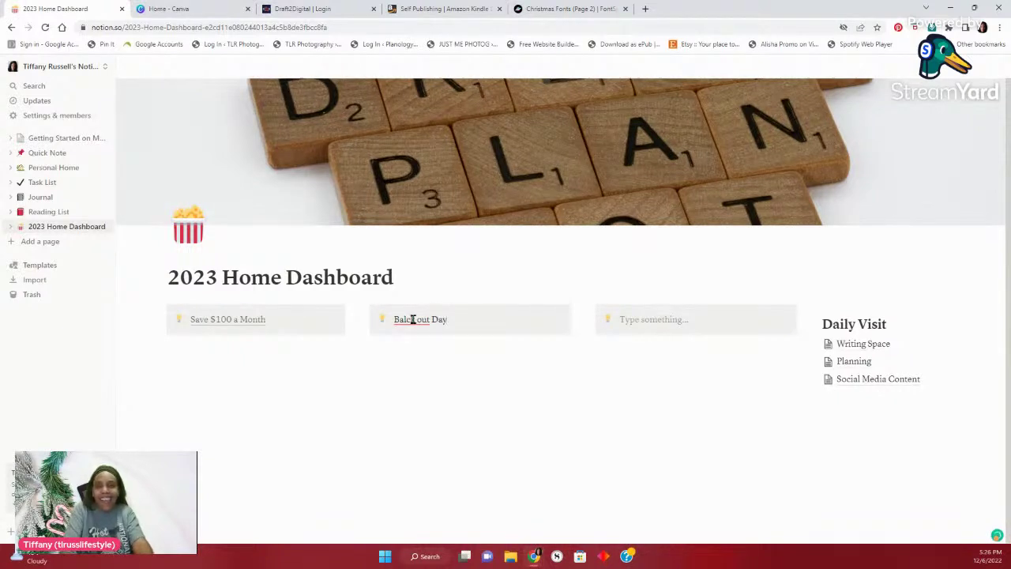
click(405, 319)
text(l)
Link the second callout's text to the "Have Black Out Day for Screens" goal page
drag(453, 319, 390, 319)
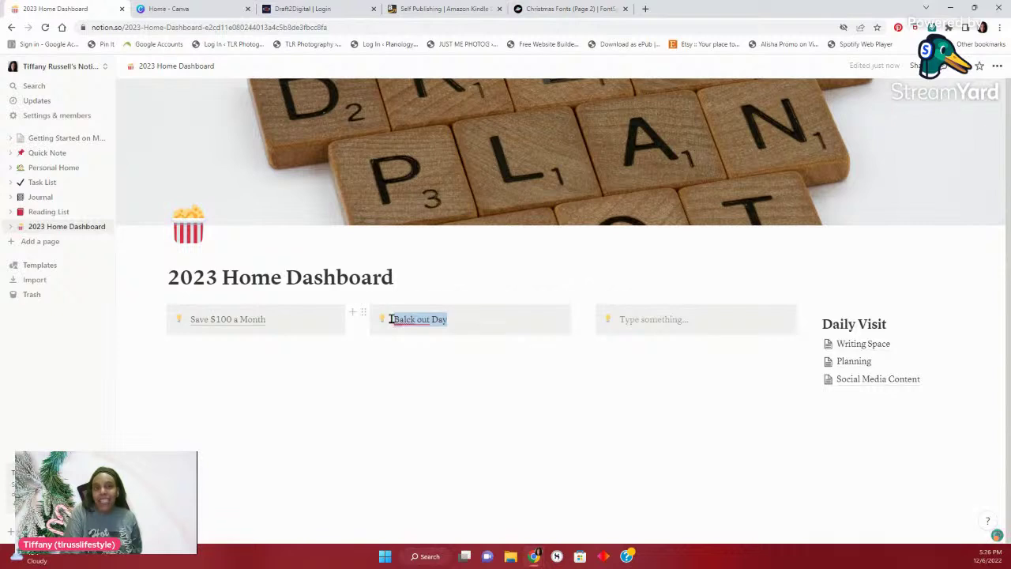
click(428, 298)
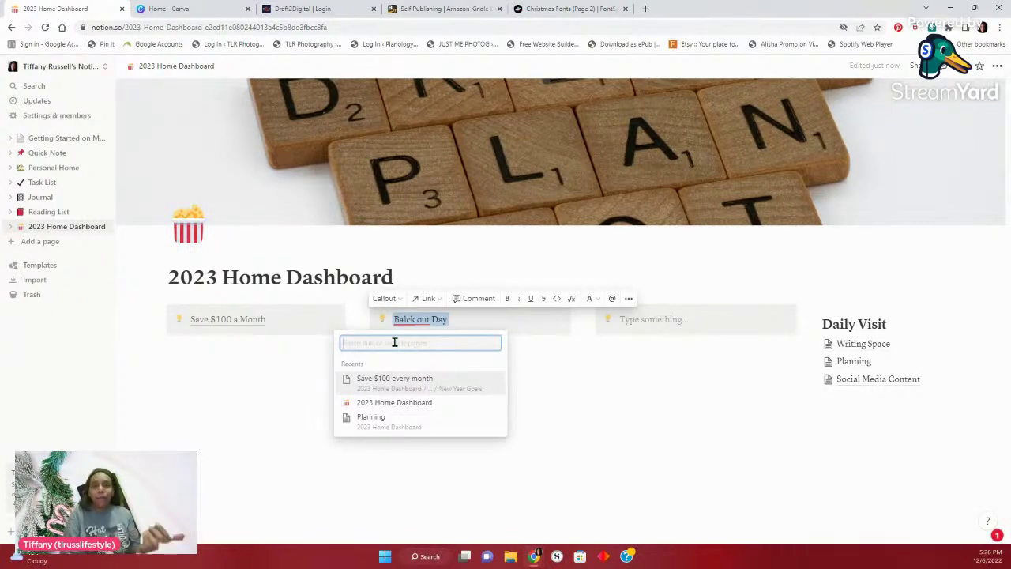
text(black)
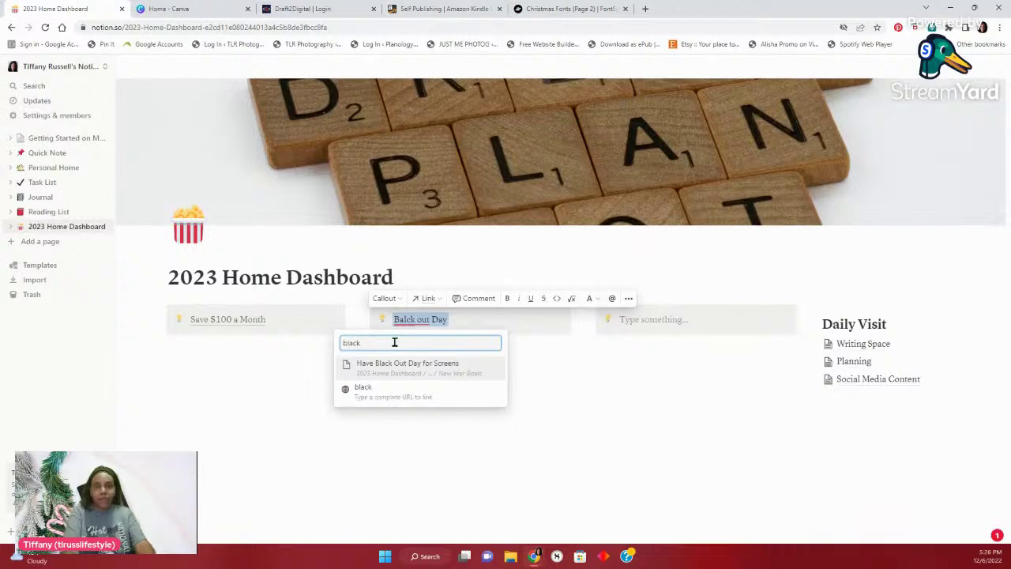
click(404, 365)
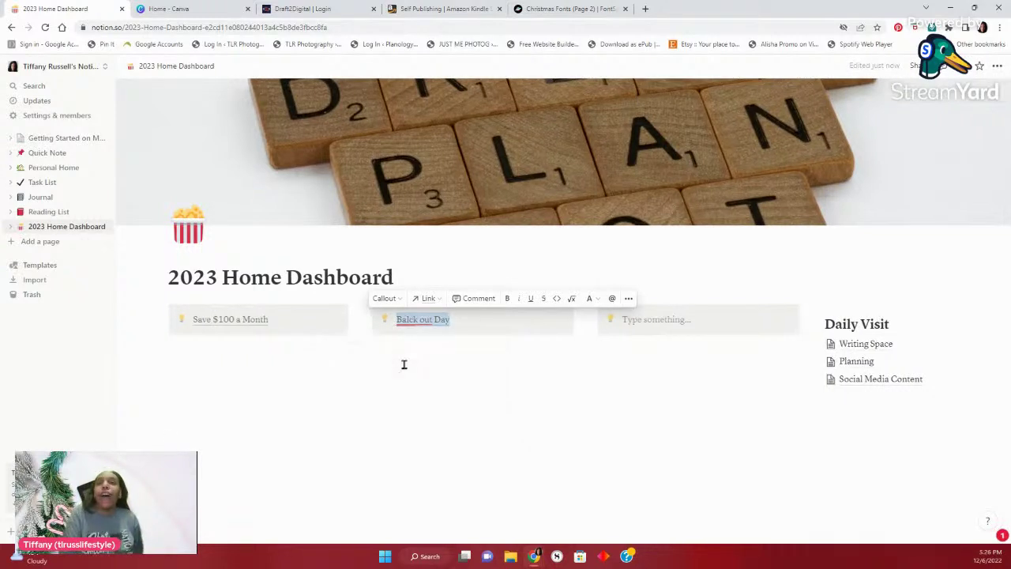
click(451, 359)
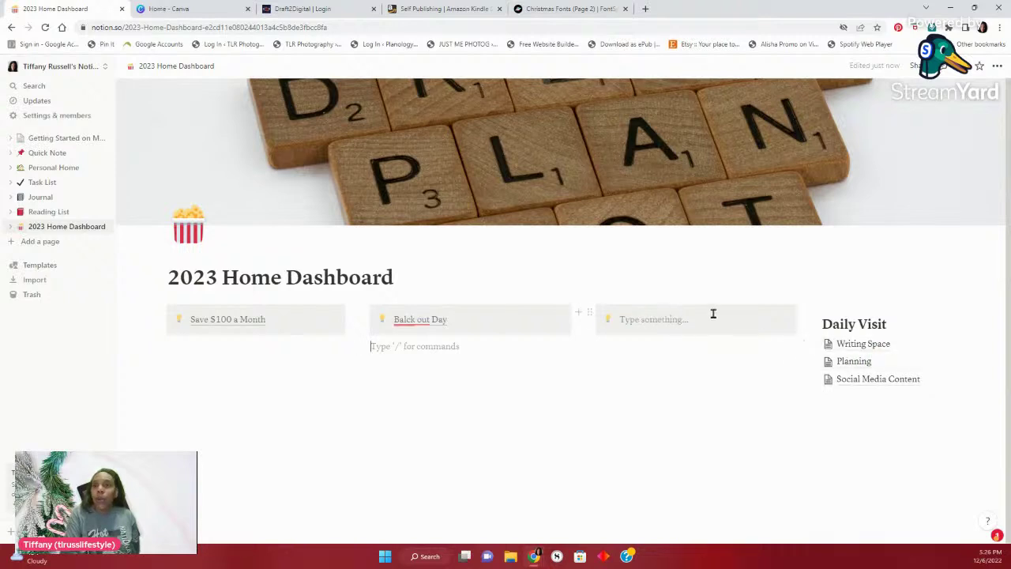
Create a sub-page titled "Writing 2023" inside the Writing Space page linked under Daily Visit
click(862, 344)
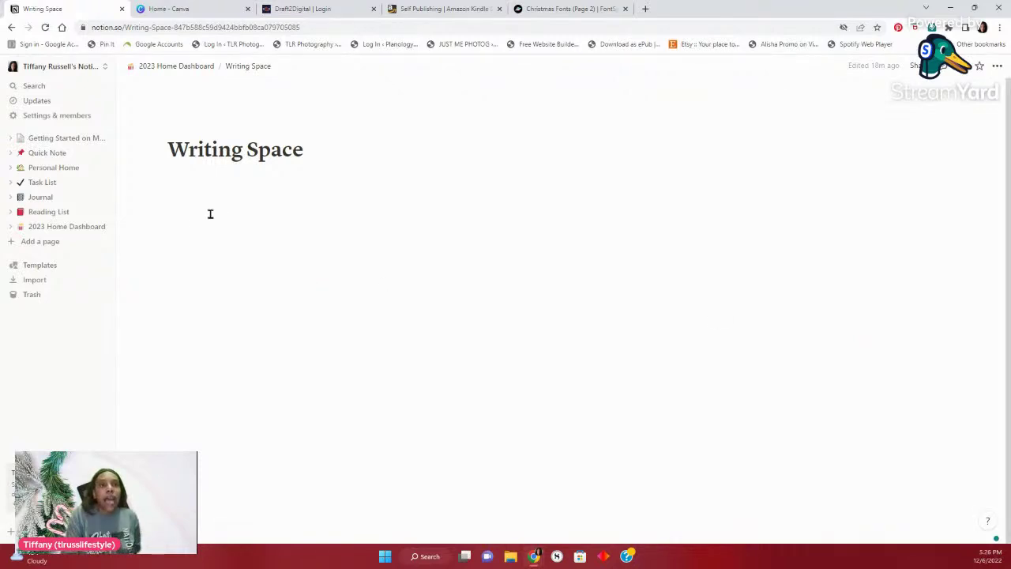
click(180, 198)
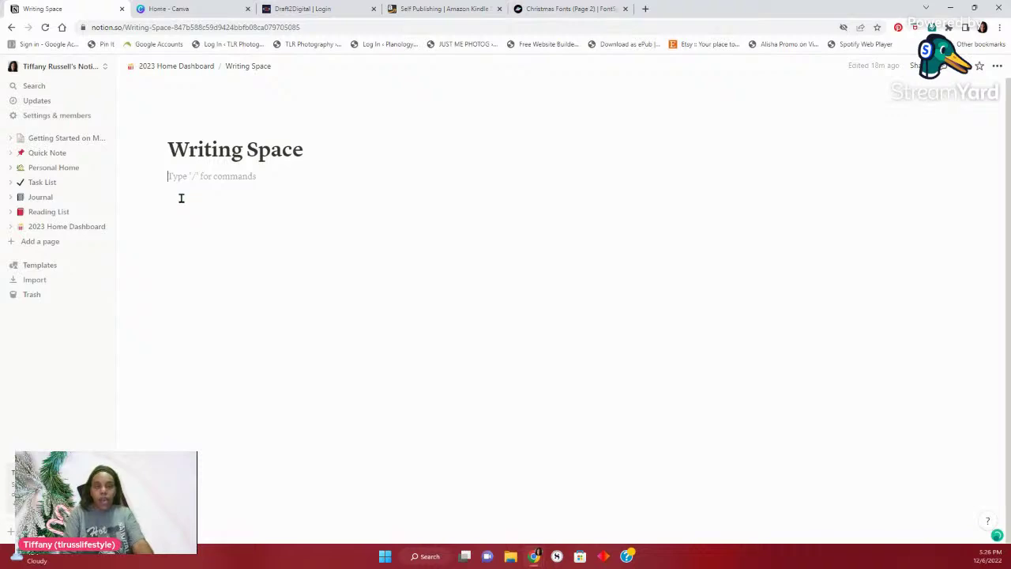
text(/page)
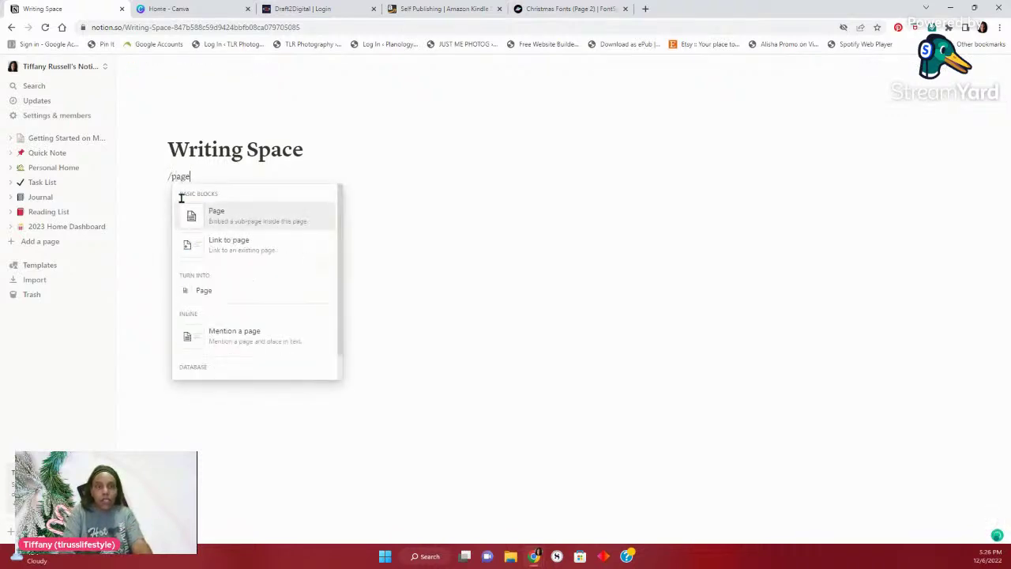
click(229, 216)
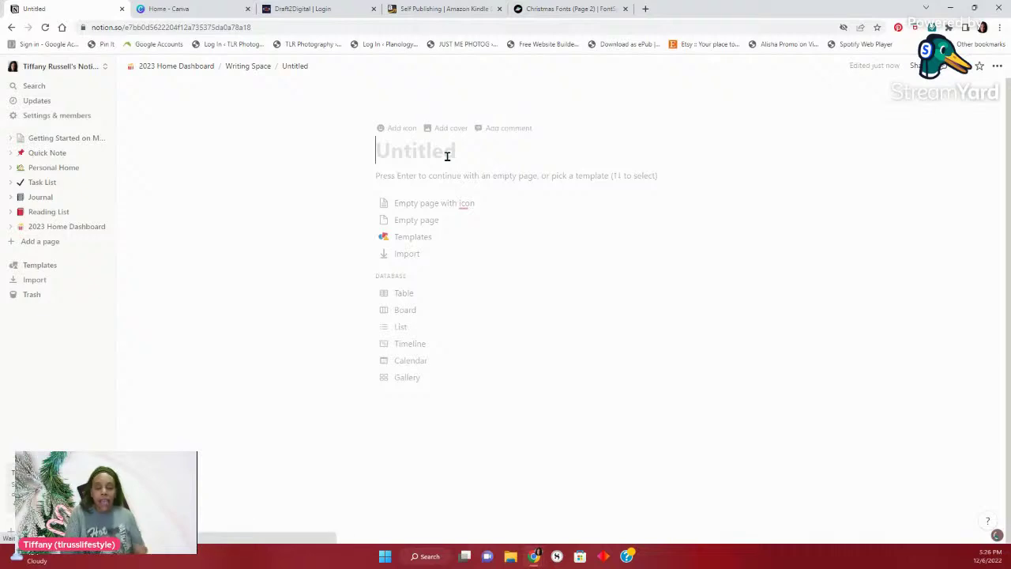
text(Writing )
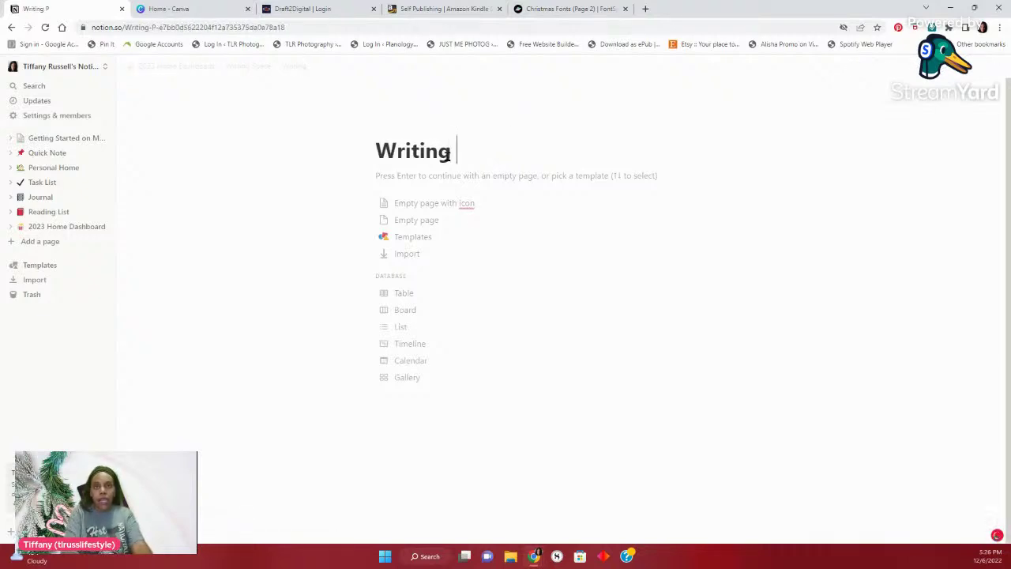
text(Pro)
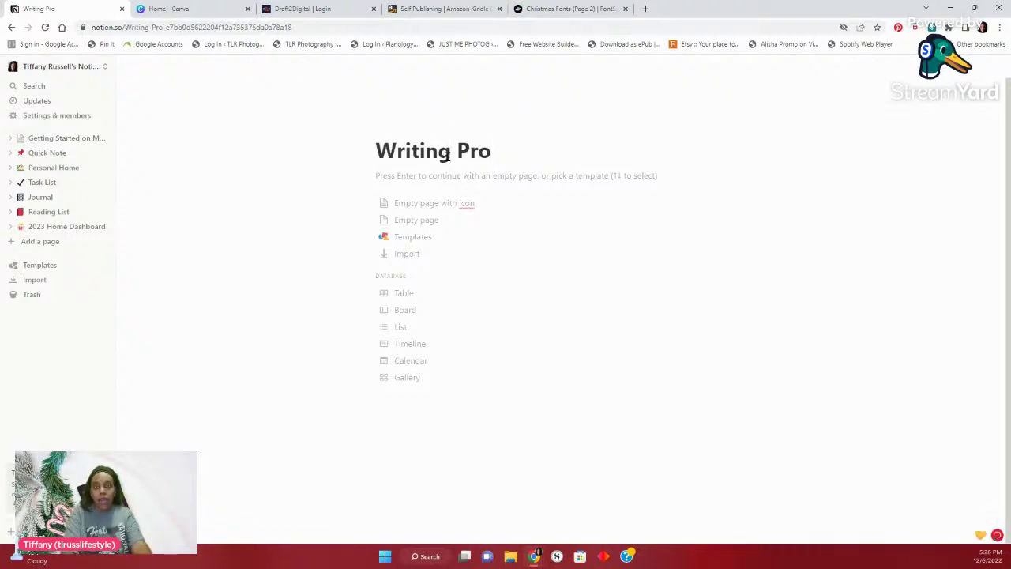
key(BackSpace)
key(BackSpace)
key(BackSpace)
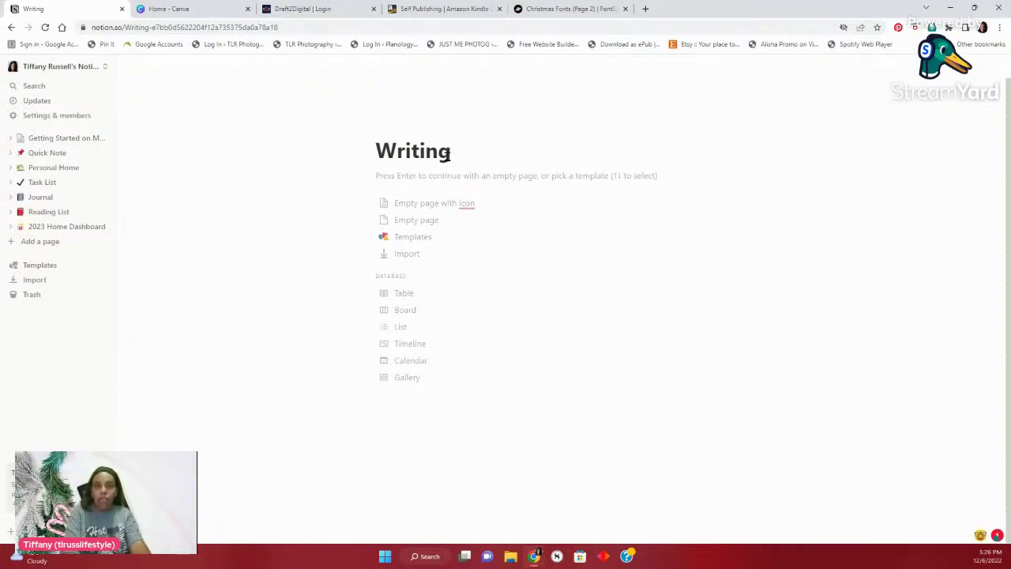
text(2023)
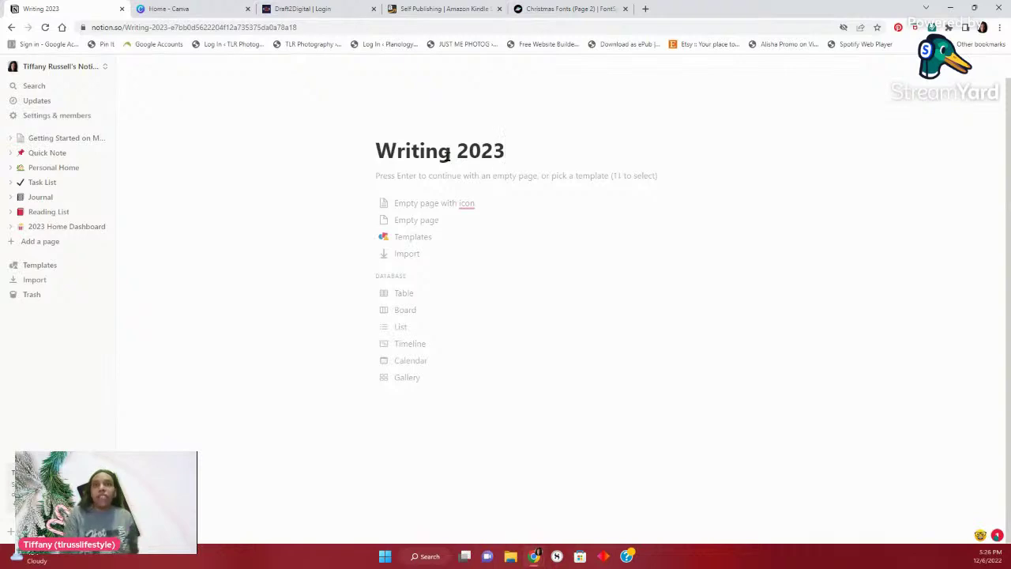
Set the Writing 2023 page to the Serif font style and full width
click(997, 69)
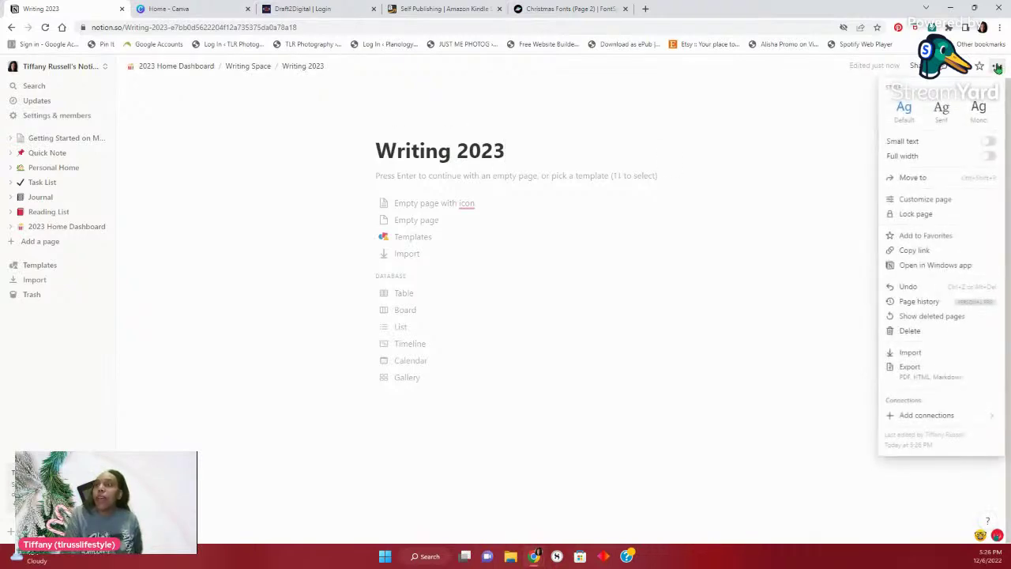
click(941, 117)
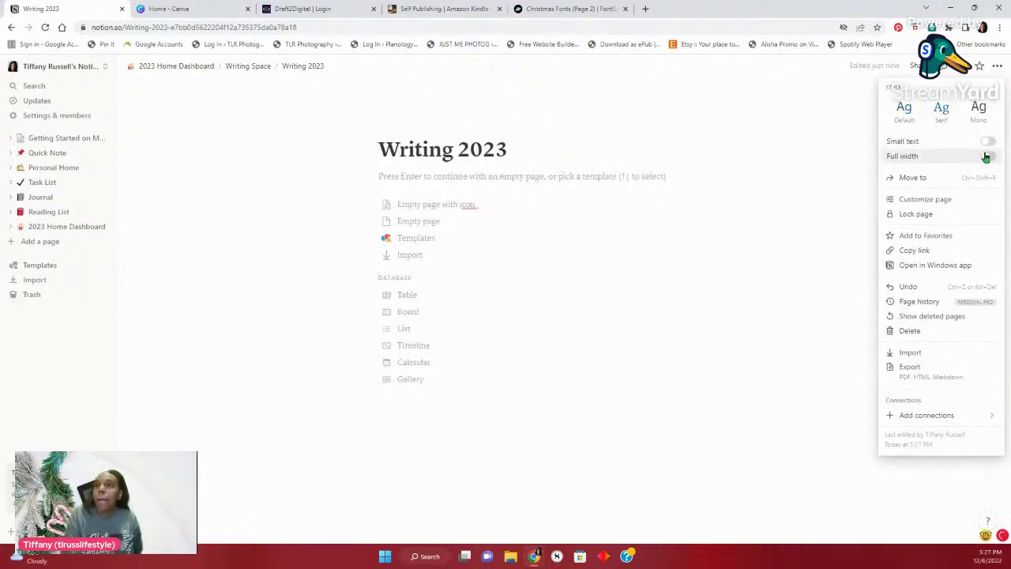
click(987, 155)
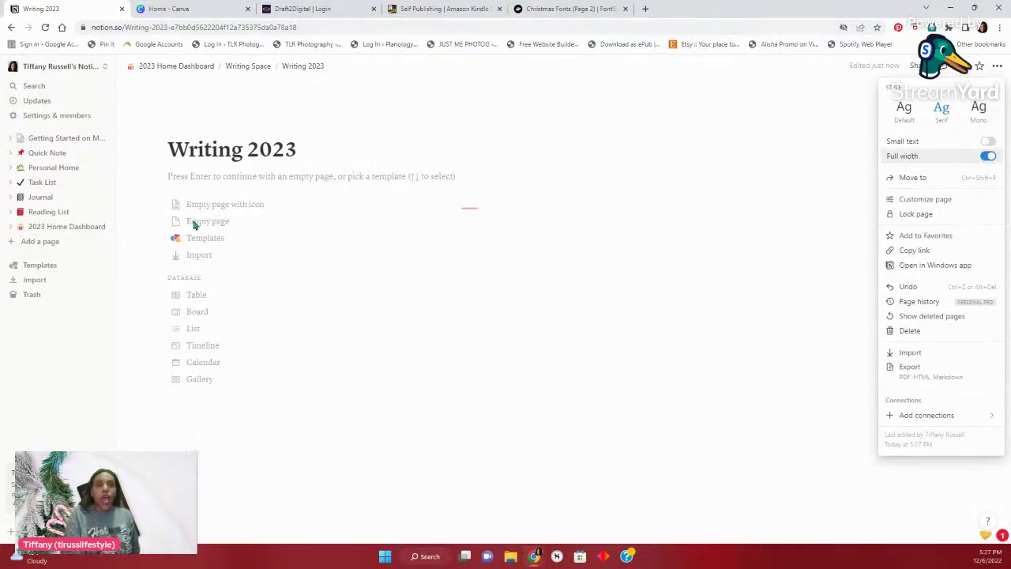
Start Writing 2023 as an empty page and insert an inline database in it
click(194, 225)
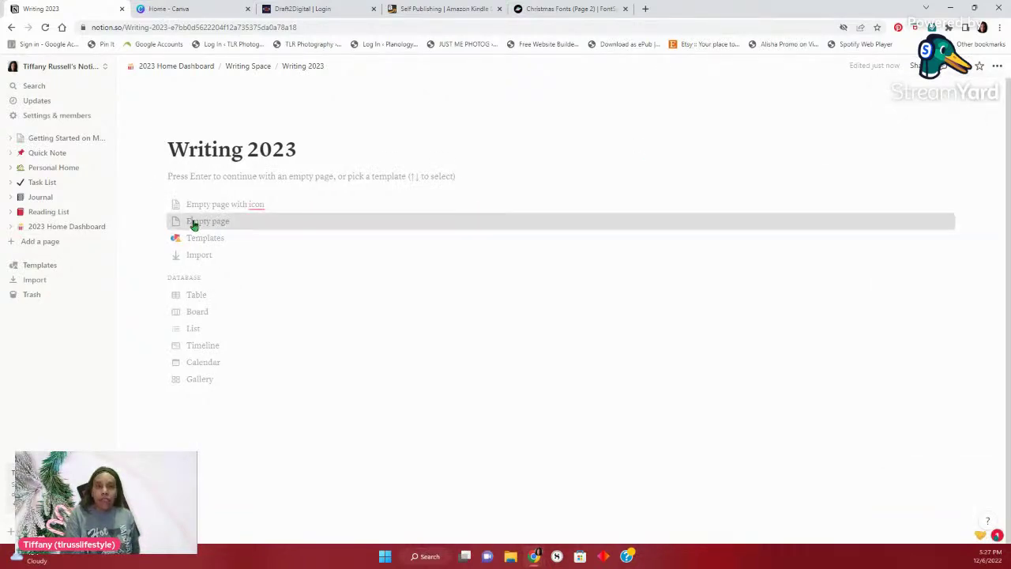
click(194, 226)
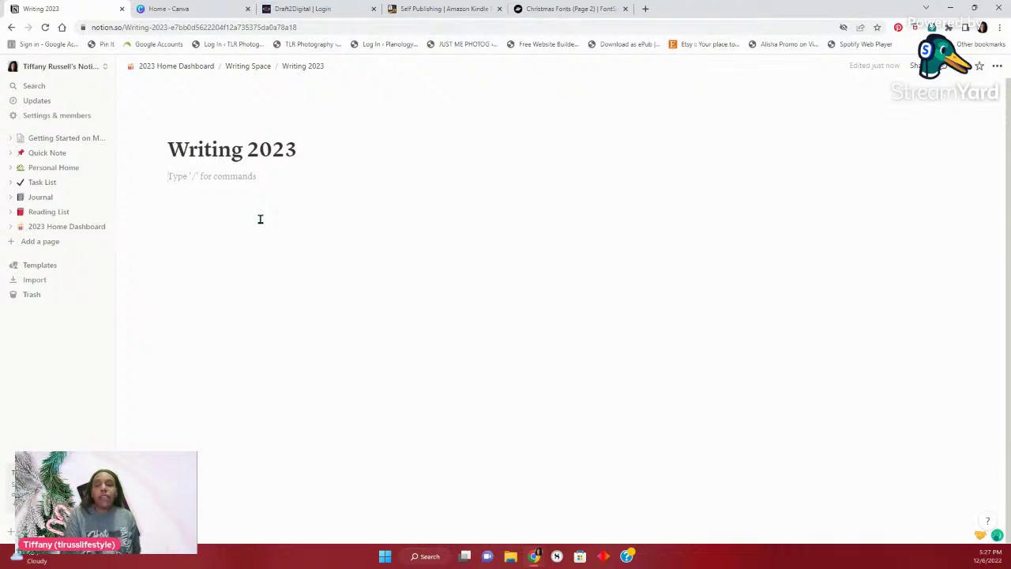
text(/)
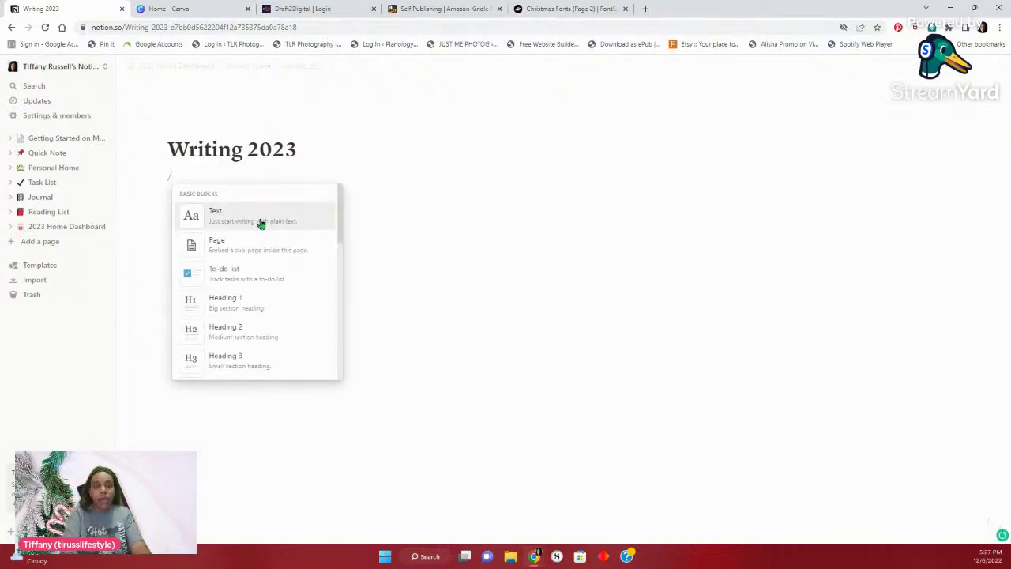
text(data)
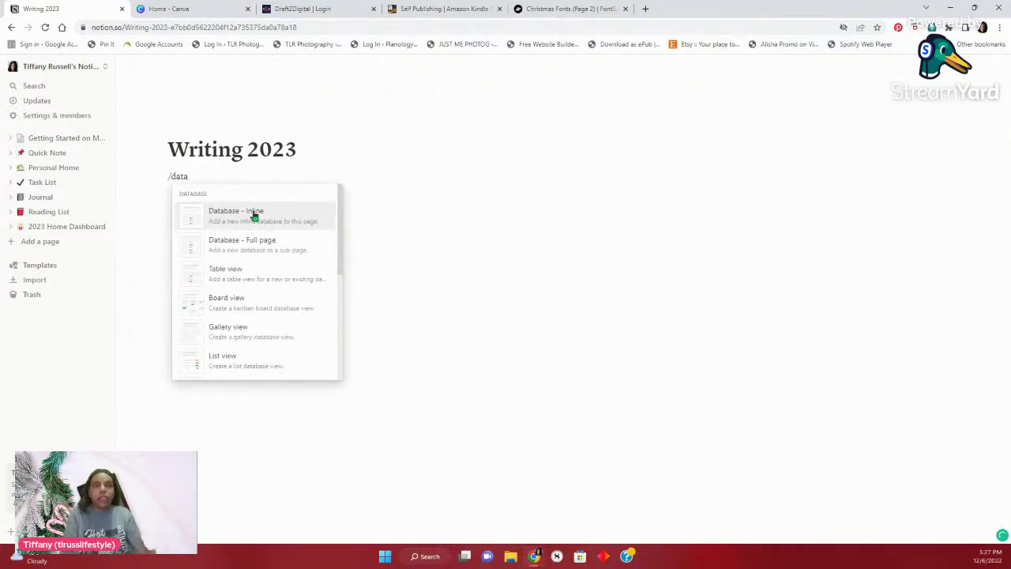
click(253, 215)
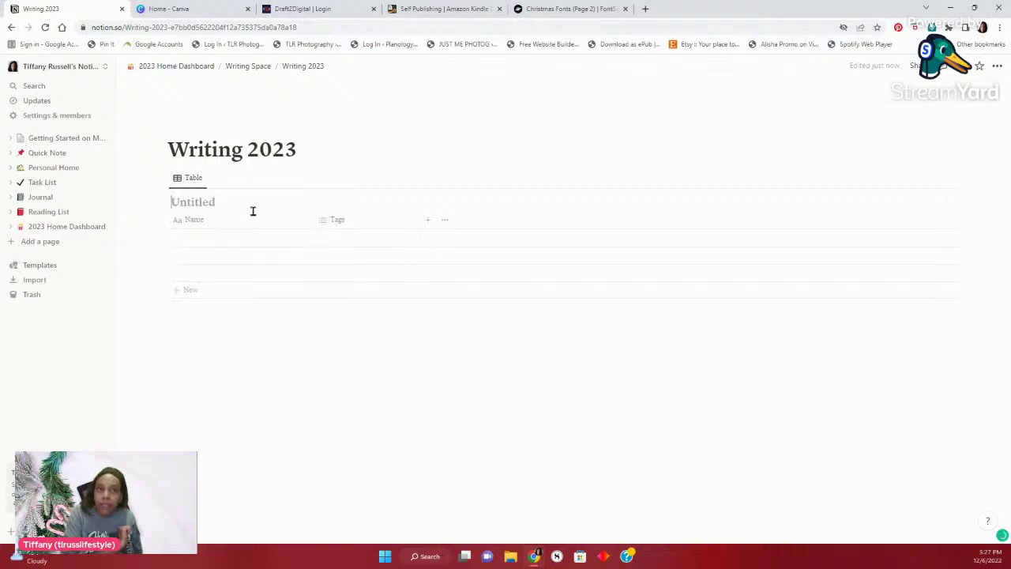
Rename the database's Name column to "Name of Novel"
click(202, 225)
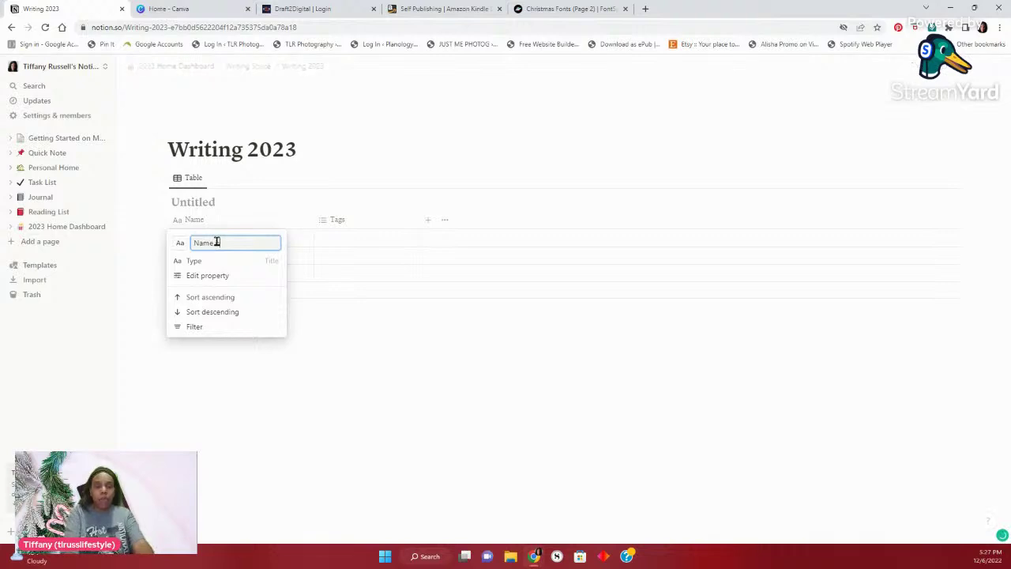
text(of Novel)
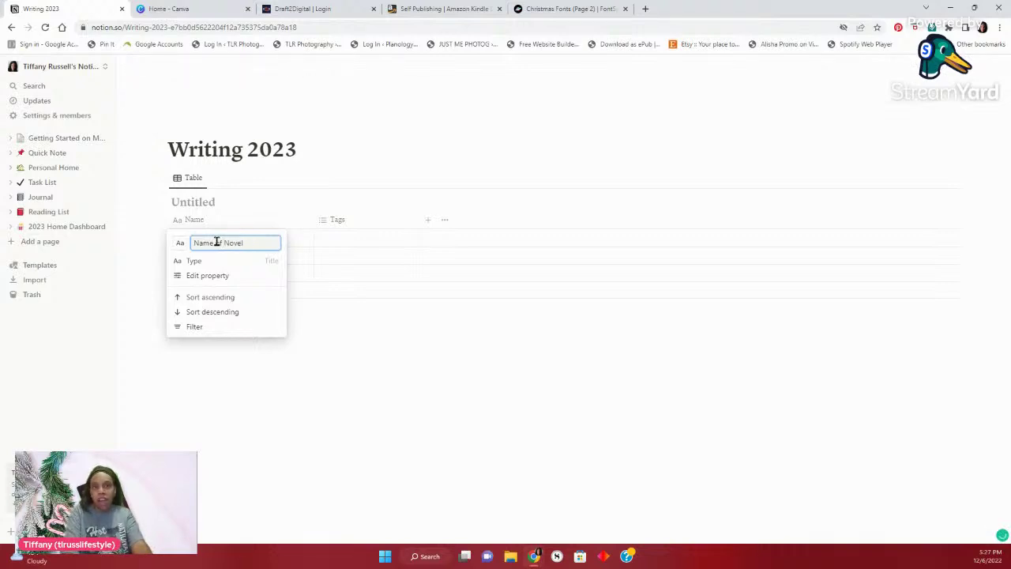
click(339, 222)
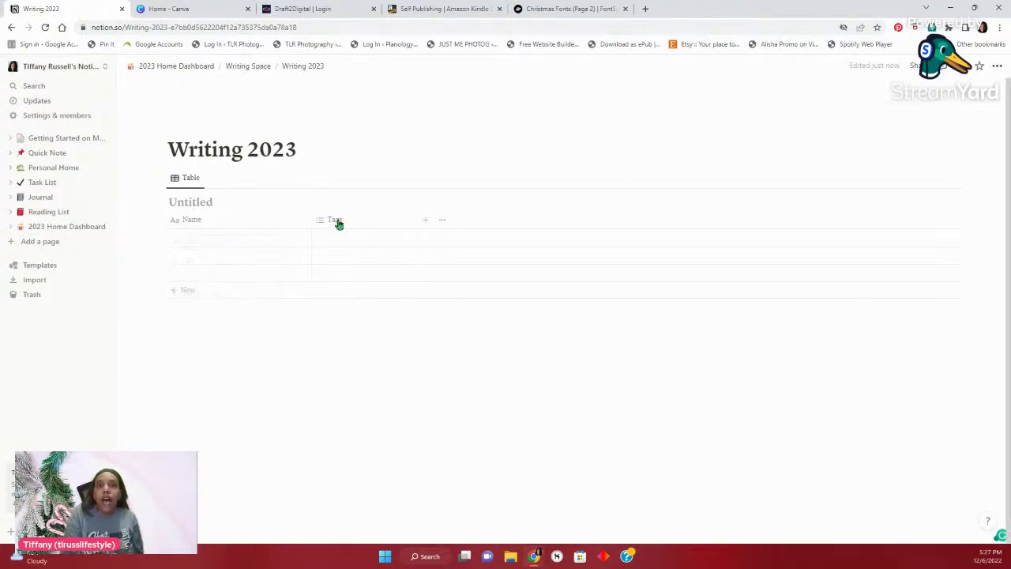
Rename the database's Tags column to "Genre"
click(340, 222)
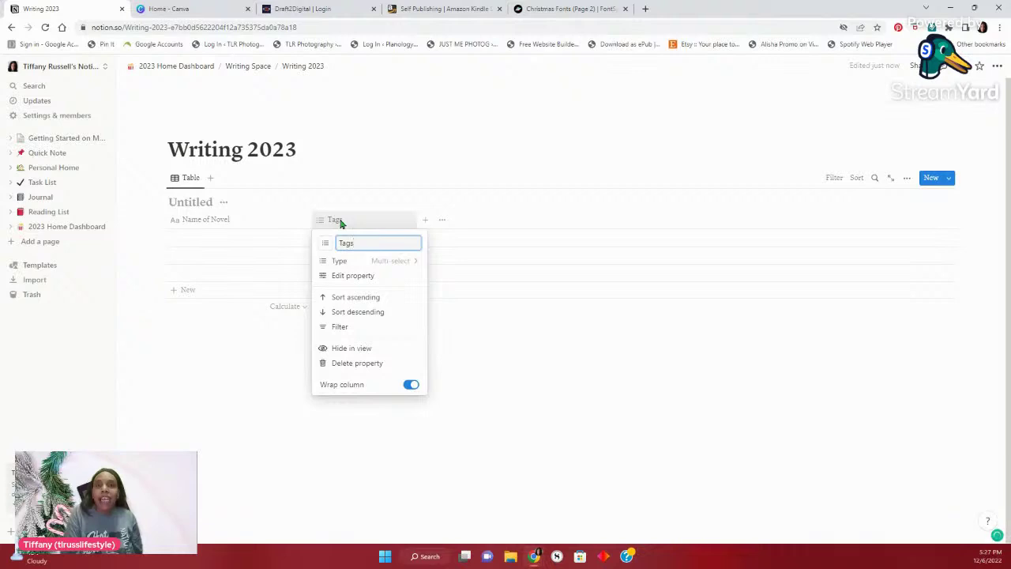
key(BackSpace)
key(BackSpace)
key(BackSpace)
key(BackSpace)
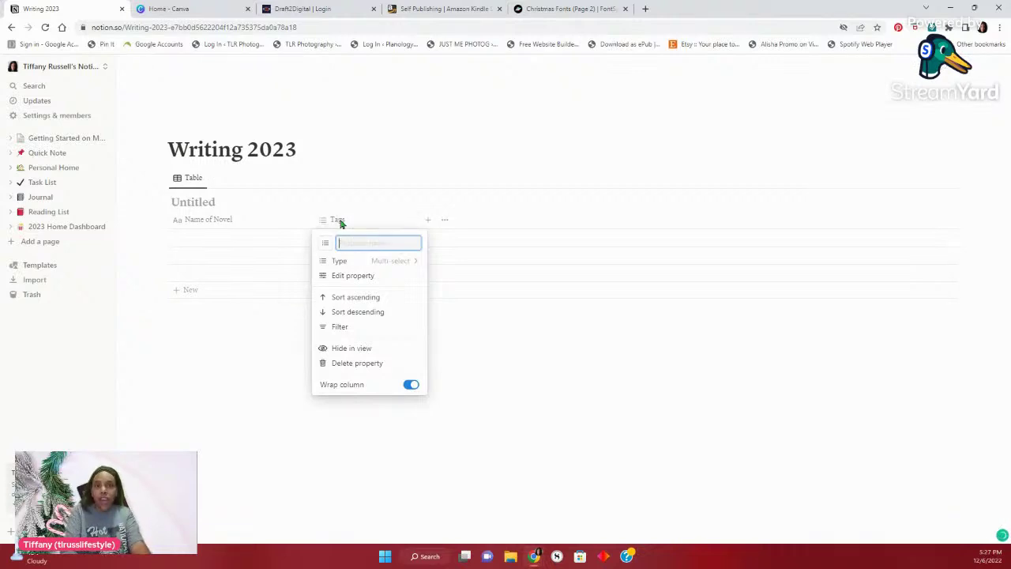
text(Genre)
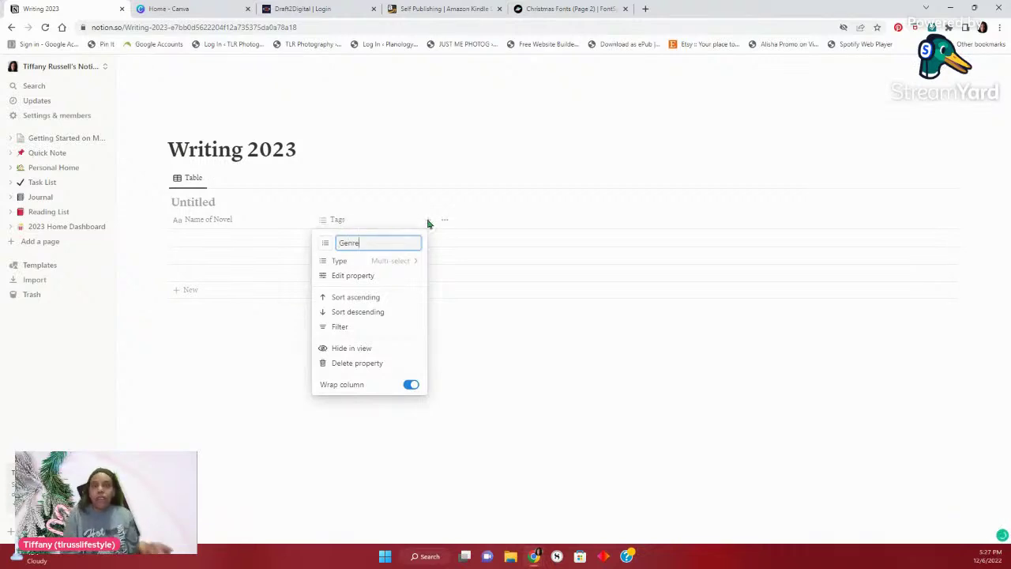
key(Return)
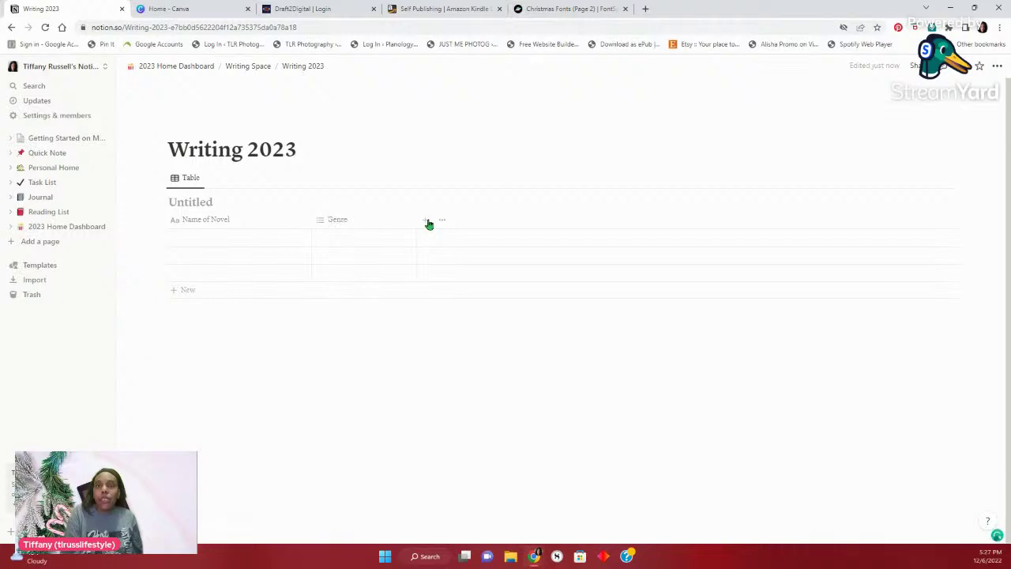
Add a multi-select property named "Status" after the Genre column
click(427, 222)
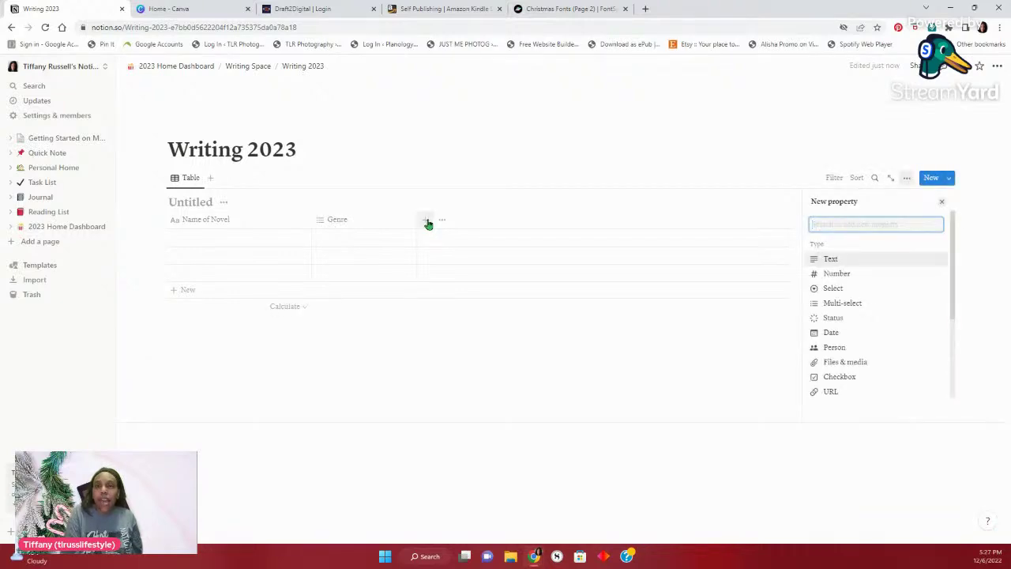
click(839, 302)
text(Stat)
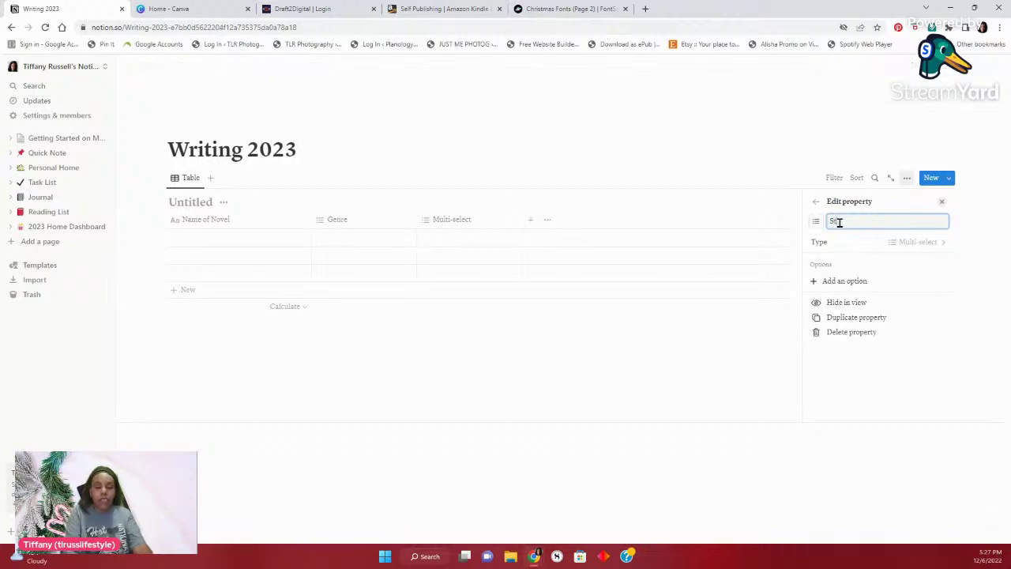
text(us)
key(BackSpace)
key(BackSpace)
key(BackSpace)
key(BackSpace)
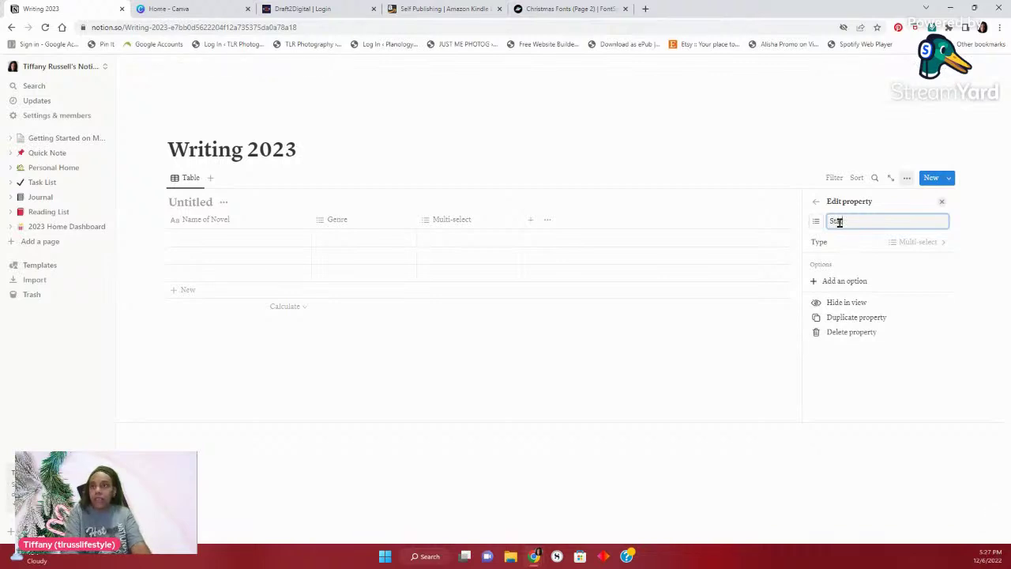
text(atus)
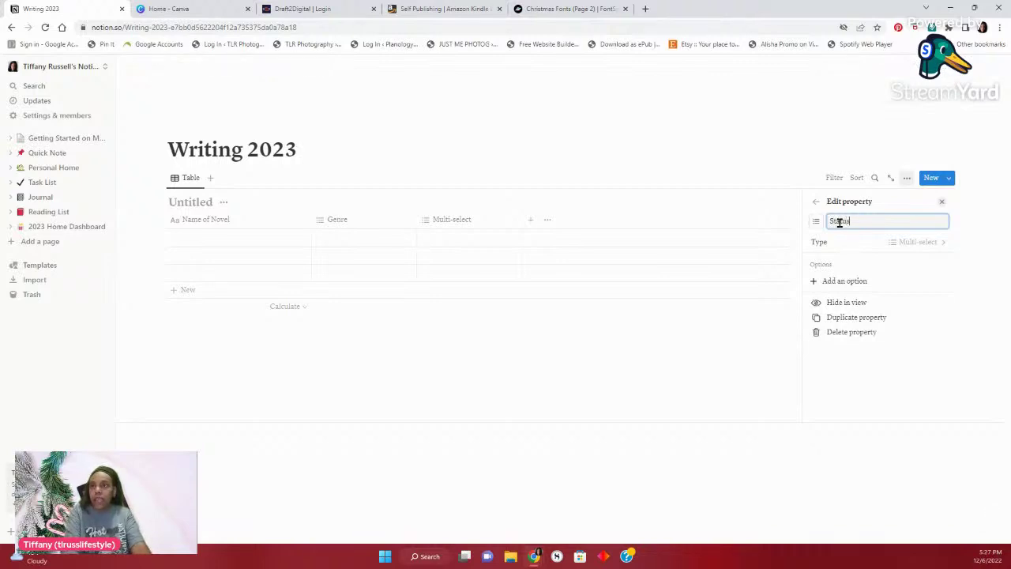
click(943, 205)
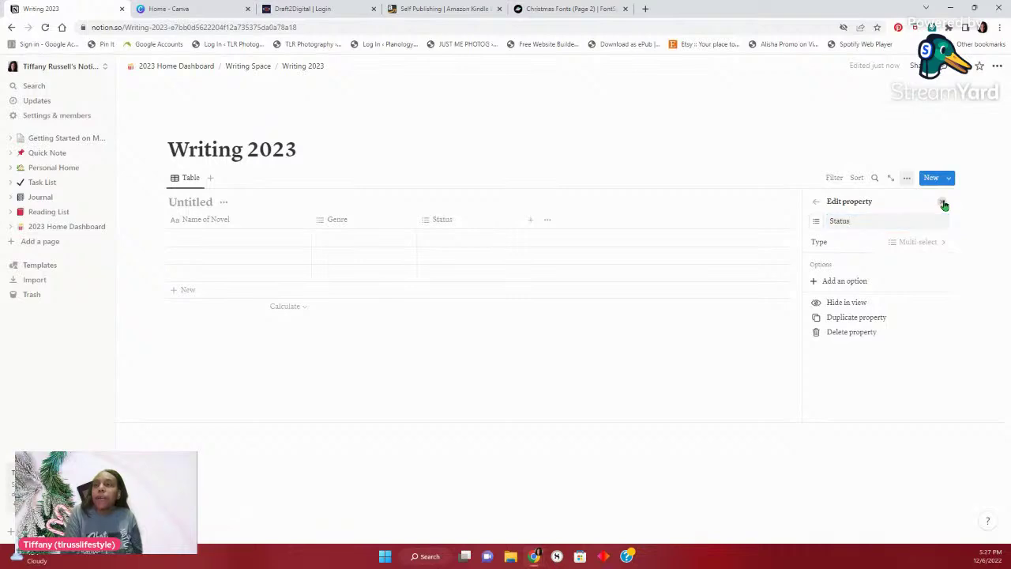
Add a text property named "Synopsis" after the Status column
click(533, 220)
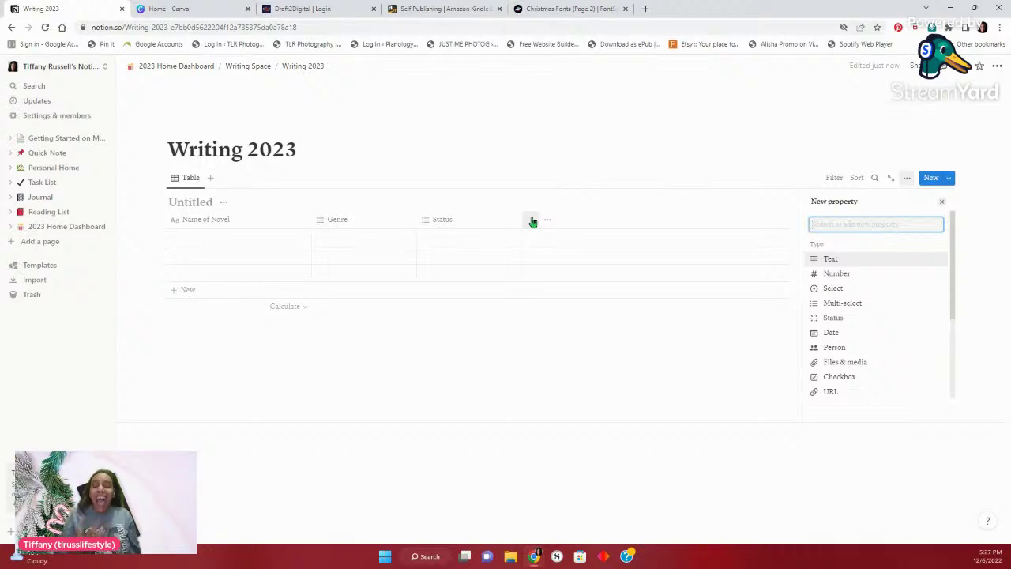
text(Synop)
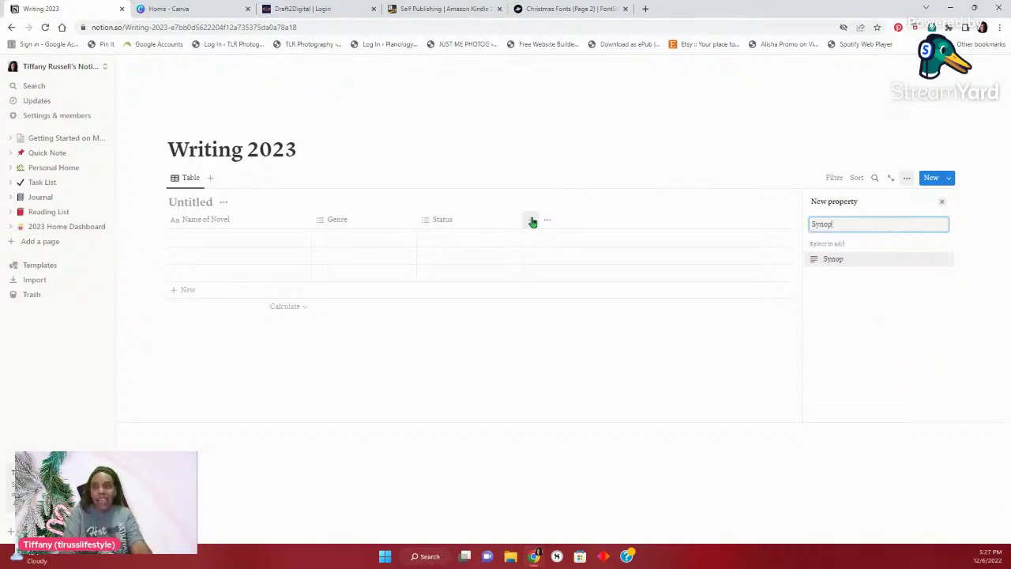
text(sis)
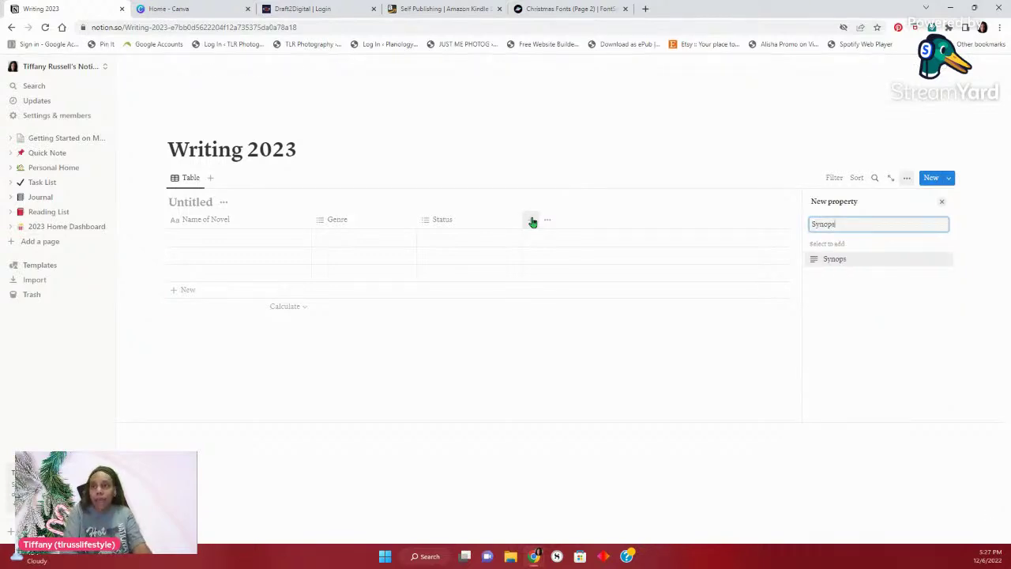
click(827, 260)
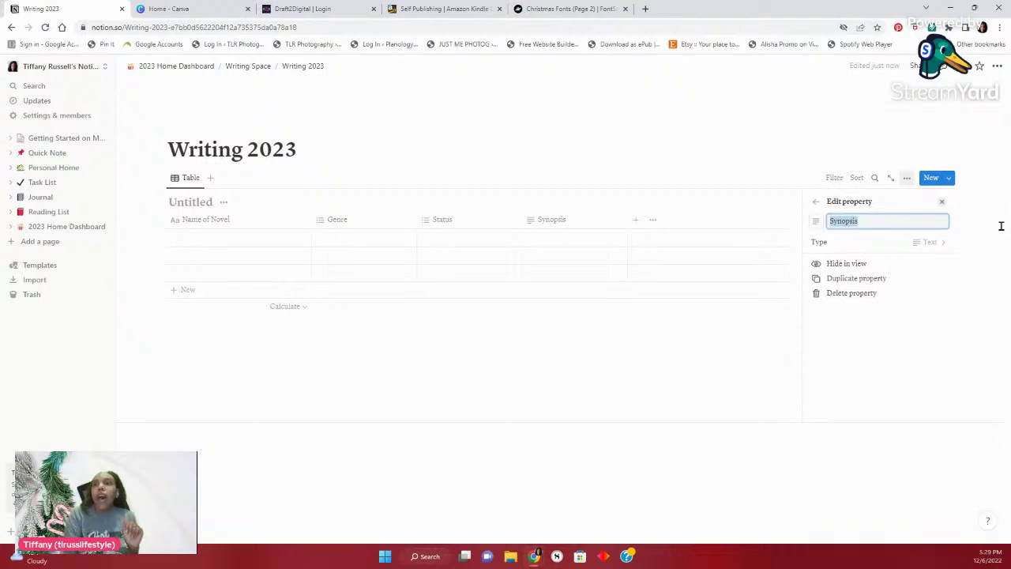
click(943, 204)
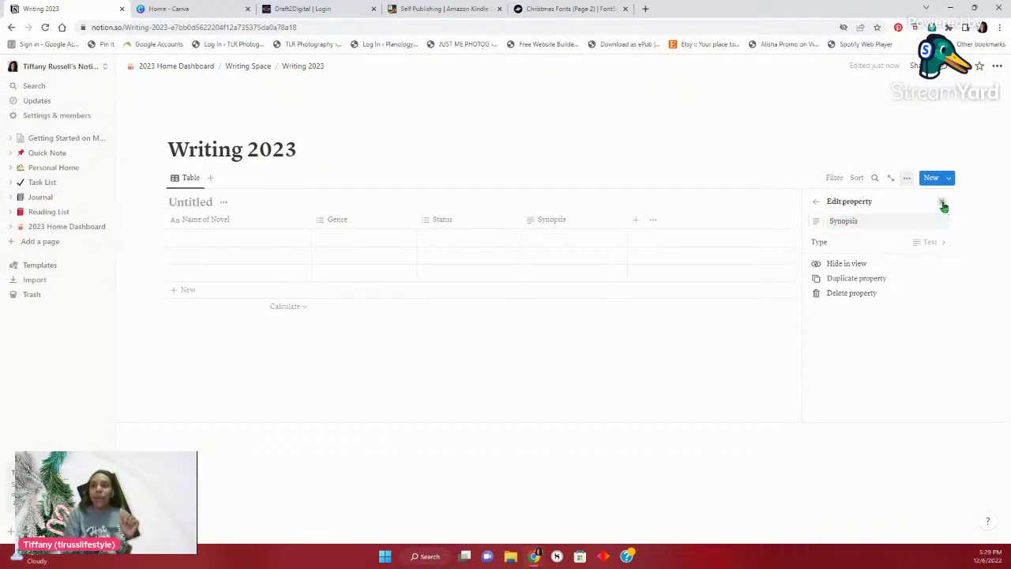
Add a multi-select property after the Synopsis column and begin its name with "Inte"
click(638, 223)
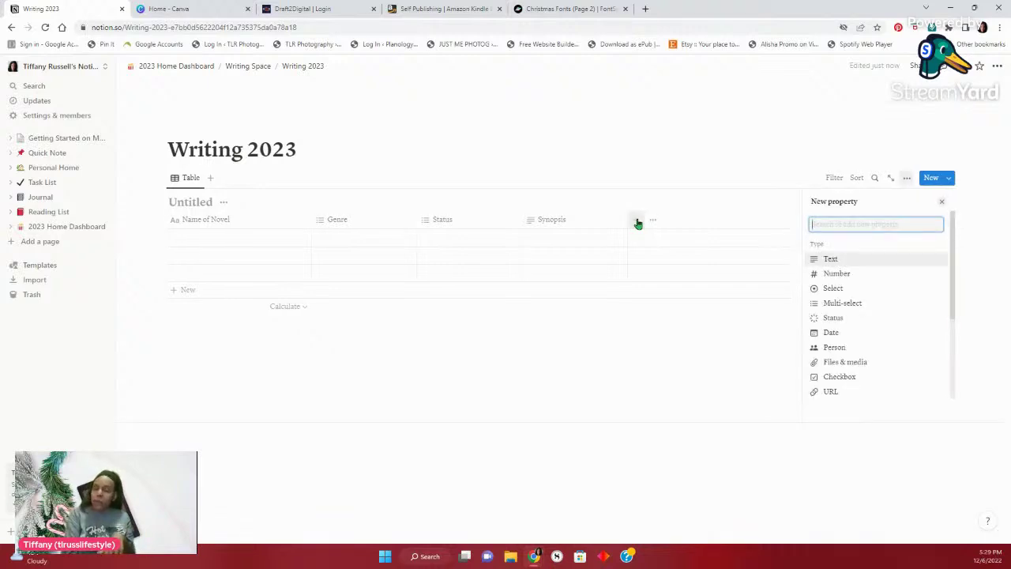
click(847, 303)
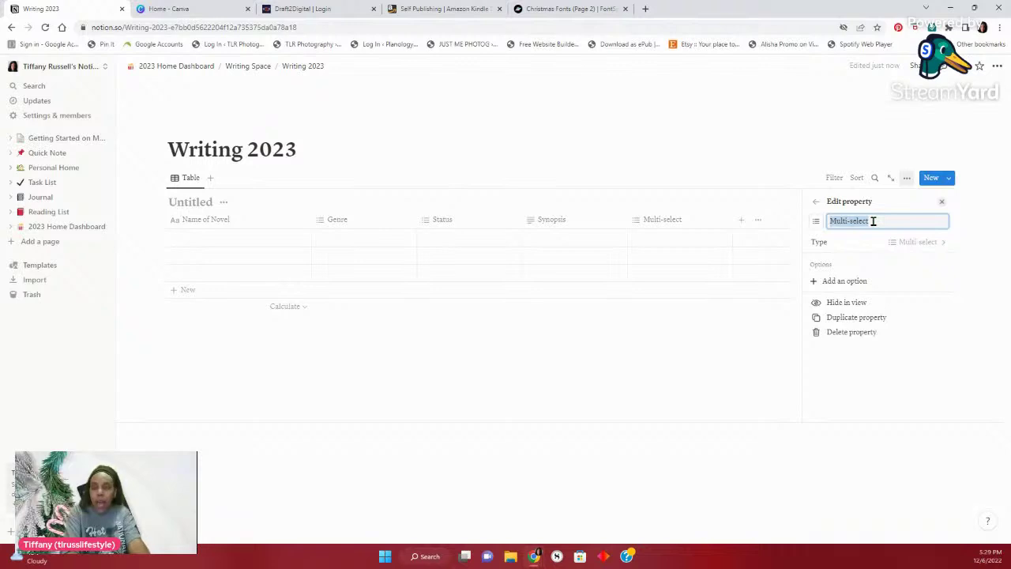
text(Tr)
text(t)
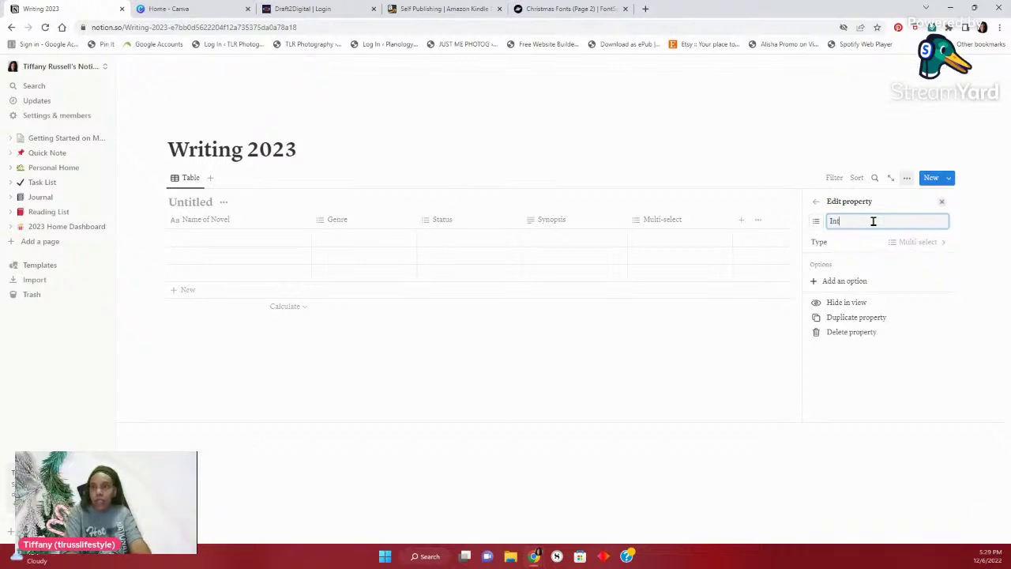
text(eres)
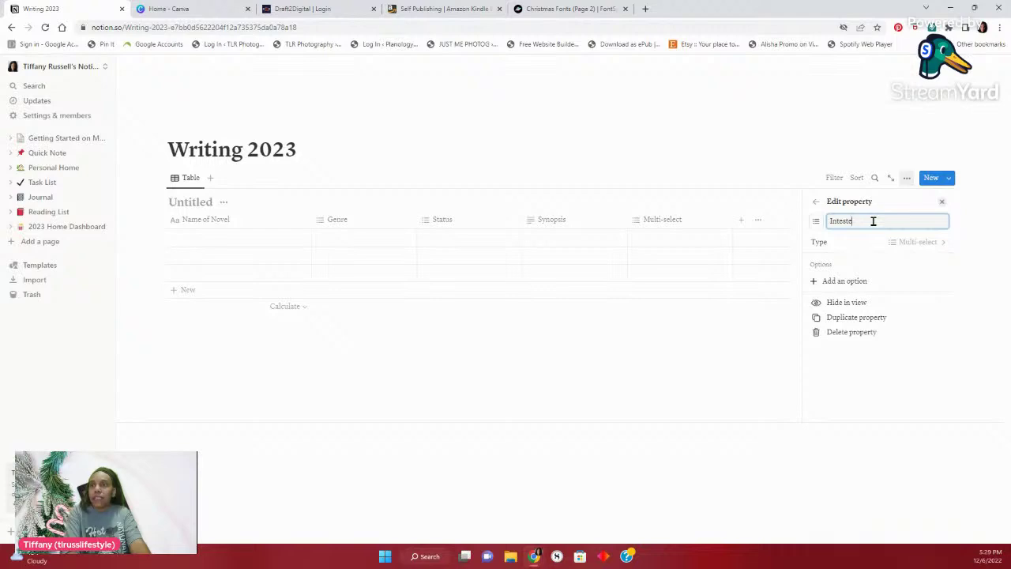
text(t)
key(BackSpace)
text(ts)
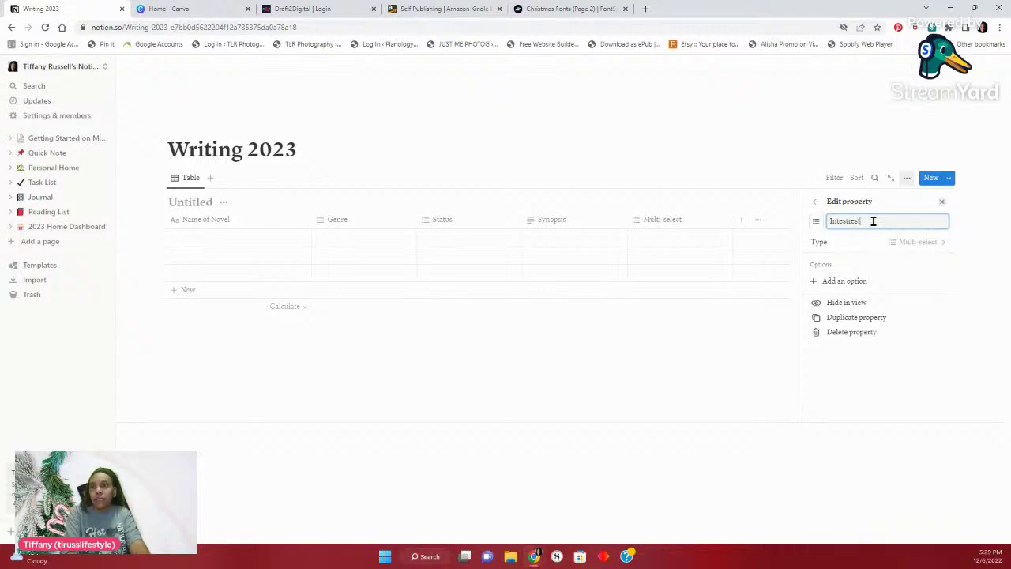
key(BackSpace)
key(BackSpace)
key(BackSpace)
key(BackSpace)
key(BackSpace)
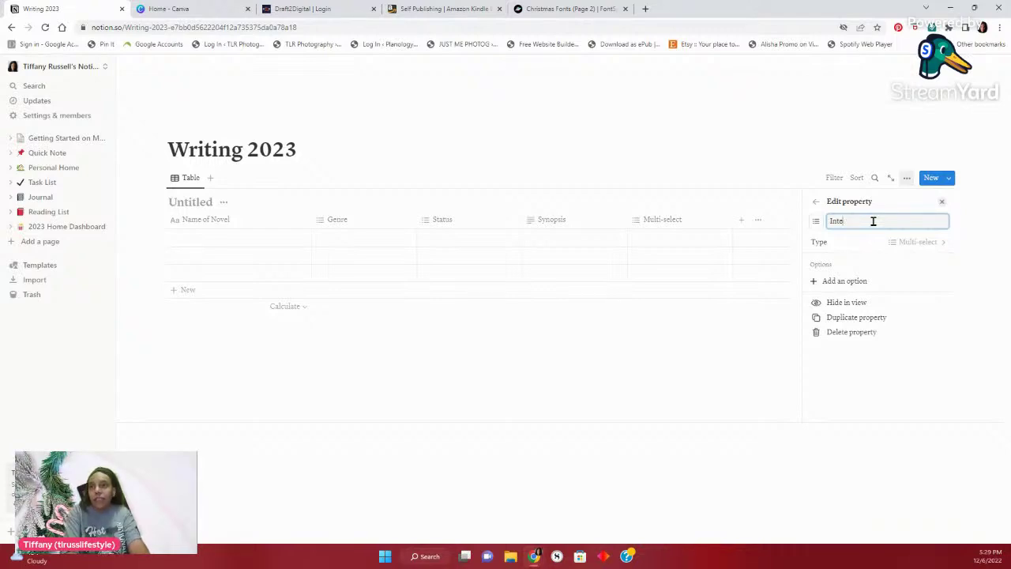
Rename the table's new multi-select property to Interest and close its settings
text(tres)
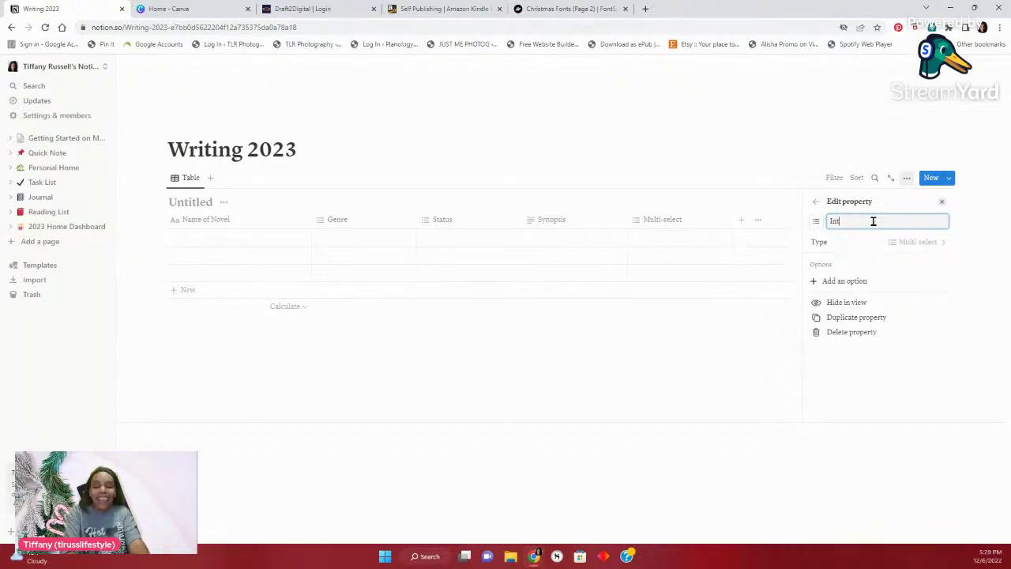
text(erest)
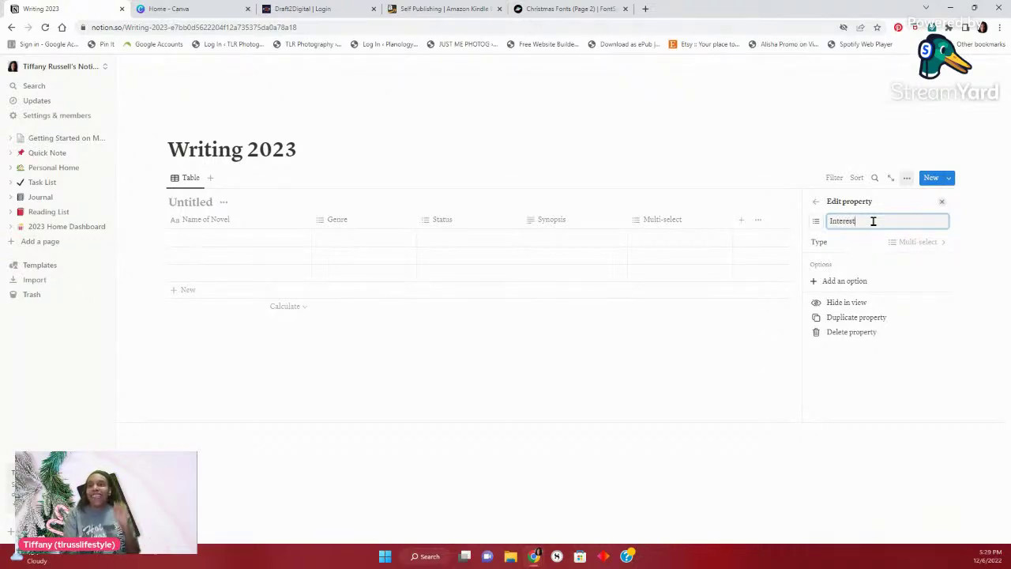
click(941, 204)
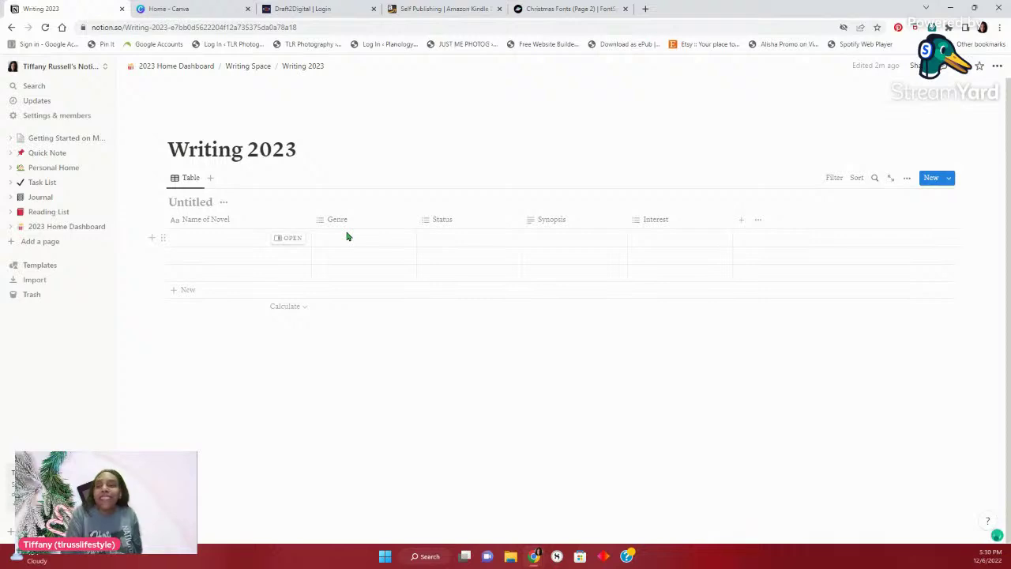
Create the option "High | Very Interest want to explore" in the first row's Interest cell
click(645, 241)
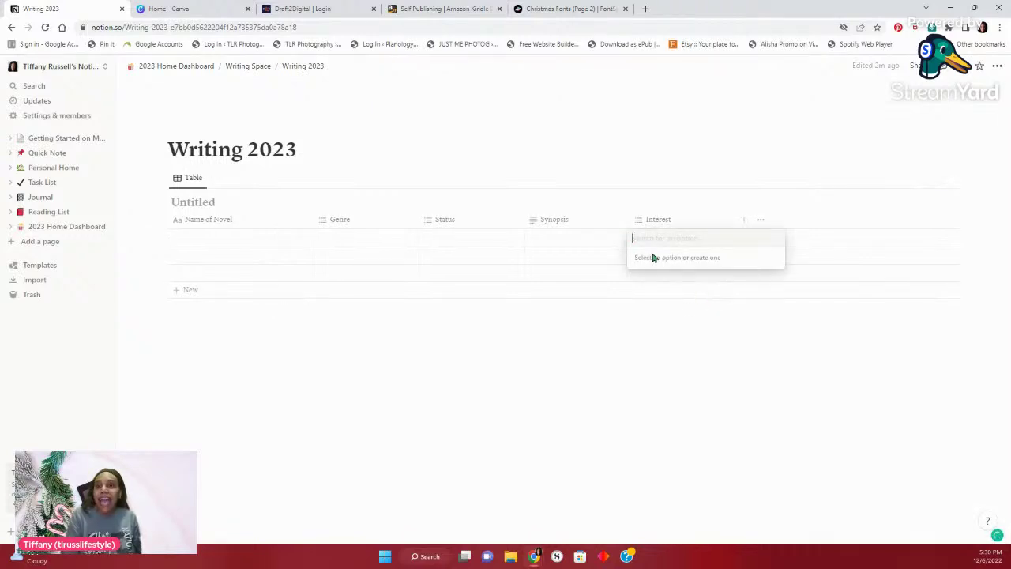
text(High)
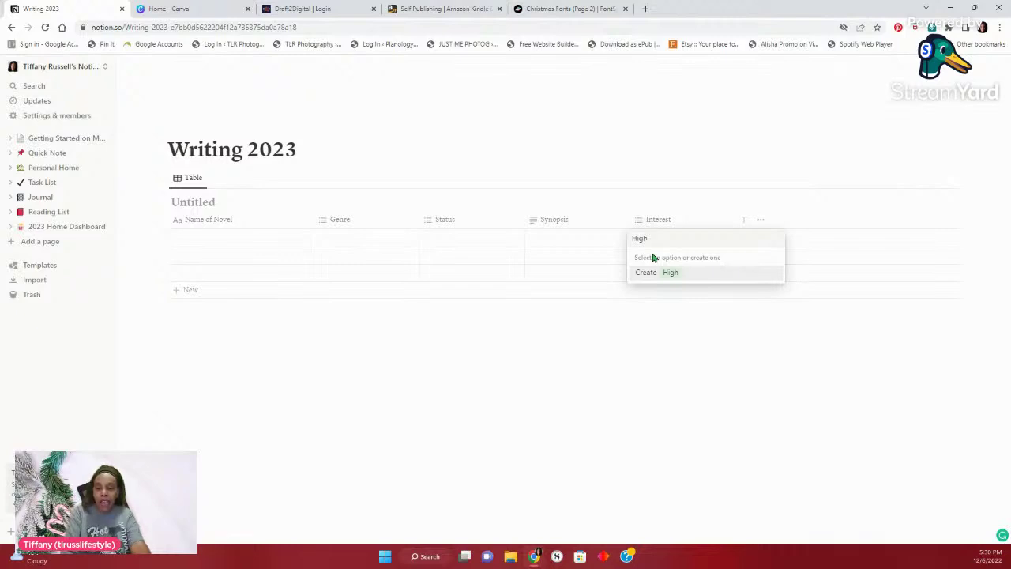
text( I)
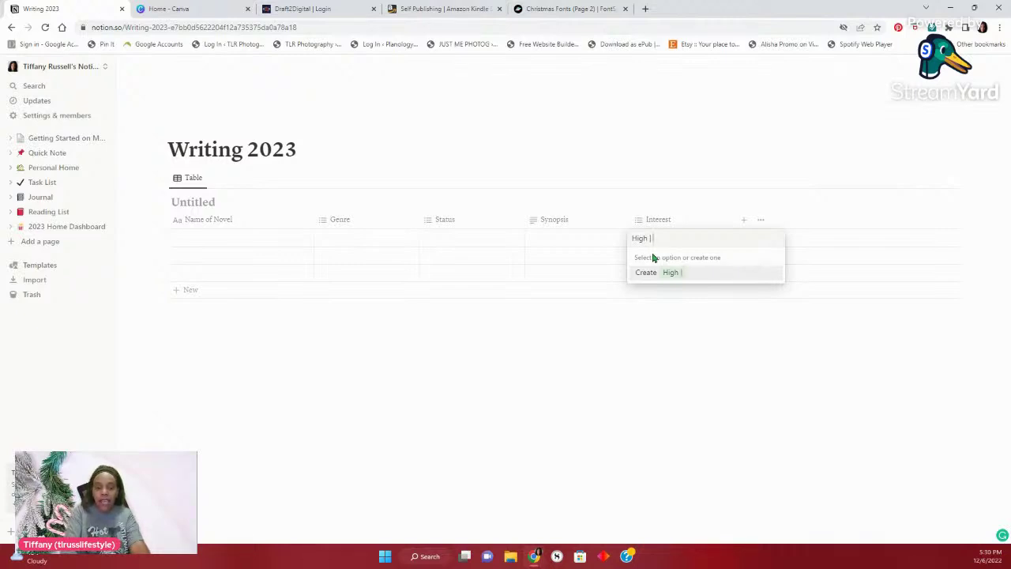
text( Very Inte)
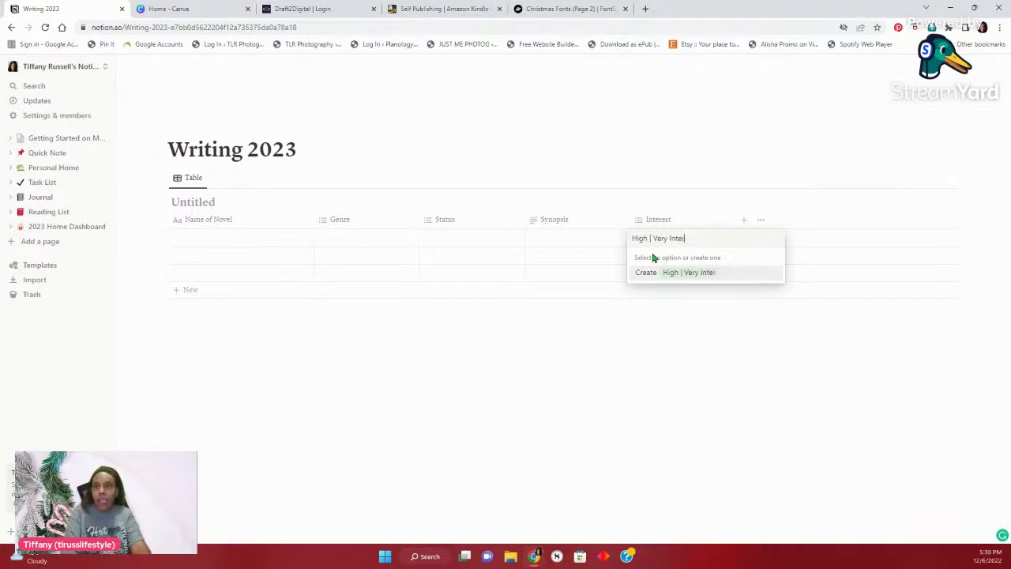
text(restest)
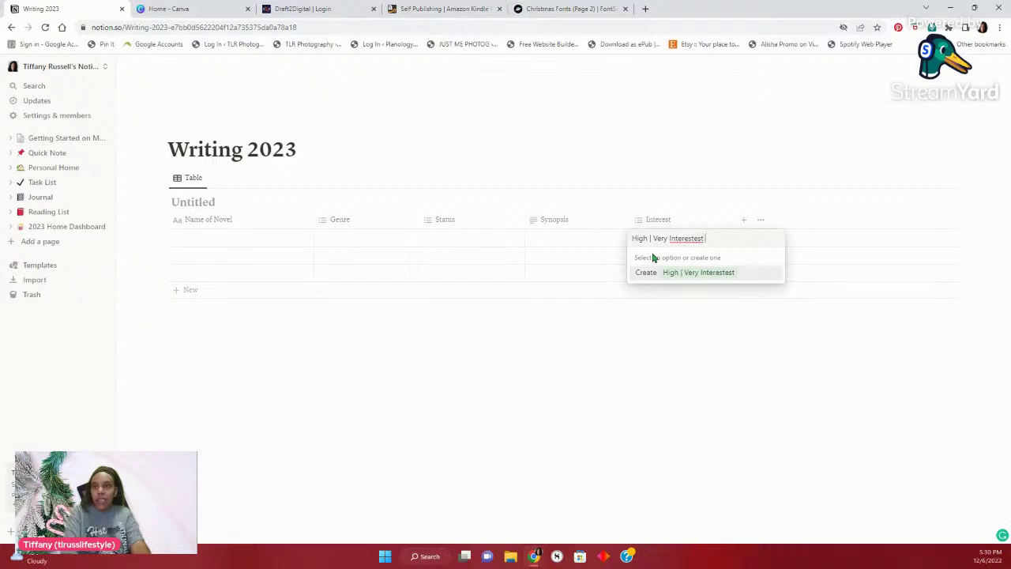
key(BackSpace)
key(BackSpace)
key(BackSpace)
key(BackSpace)
key(BackSpace)
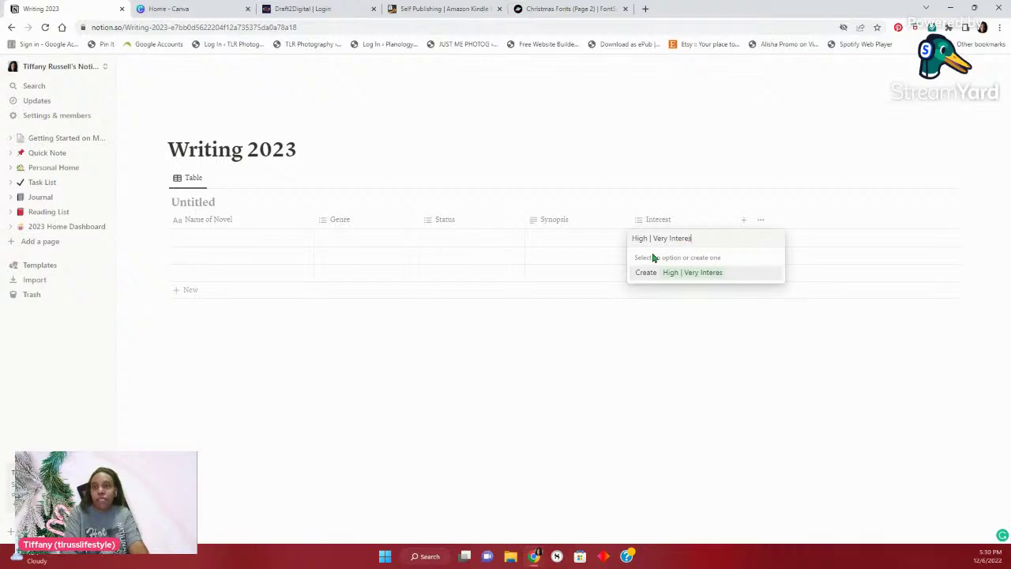
text(t)
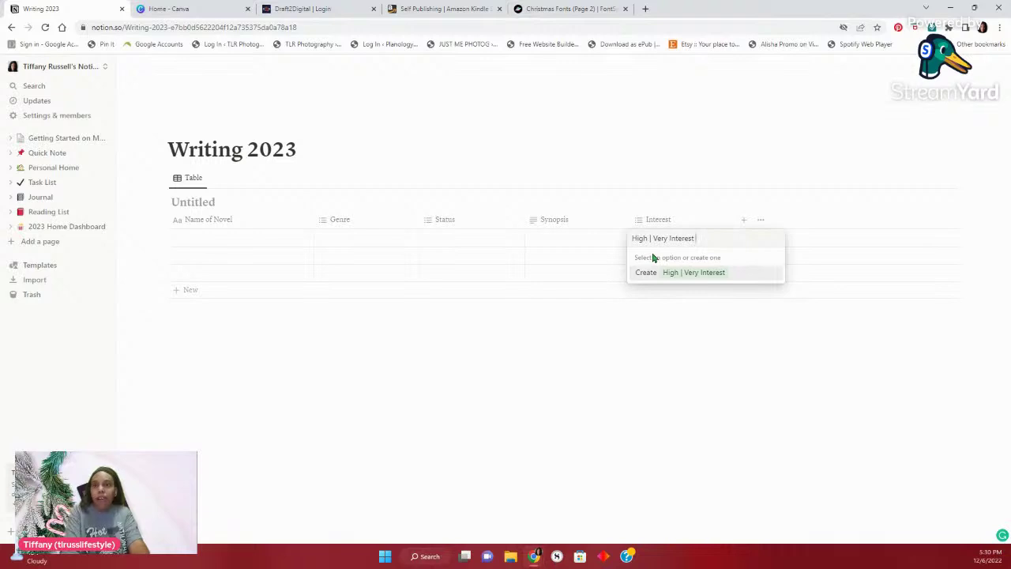
text( want)
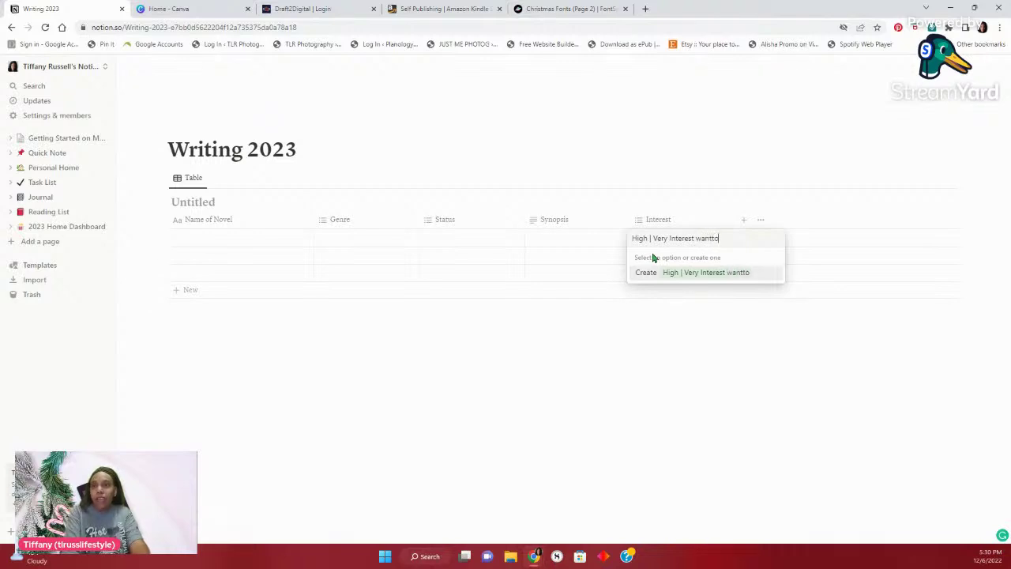
text( to explore)
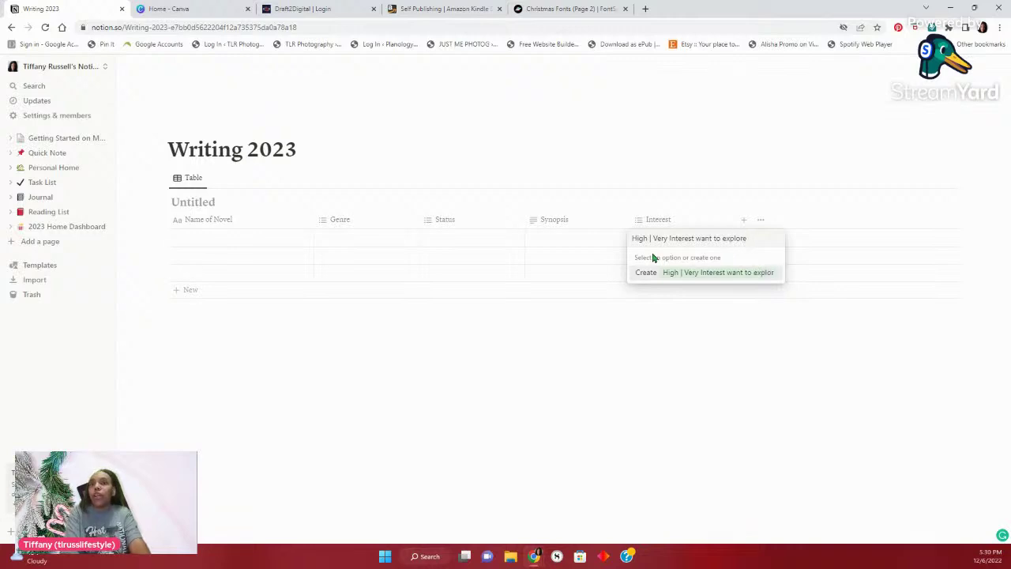
key(Return)
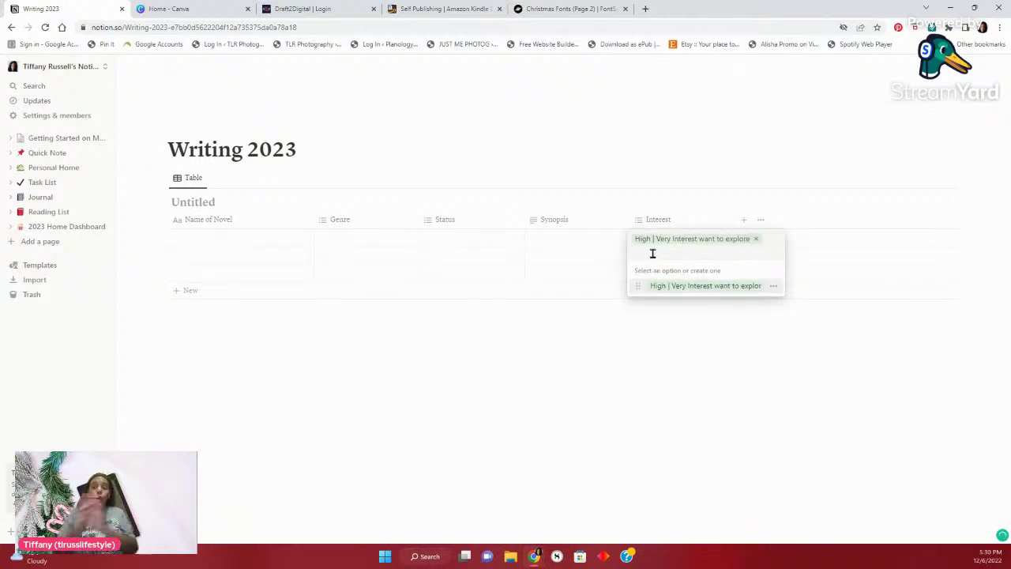
Clear the long High option from the Interest cell and delete it from the property's options
click(756, 241)
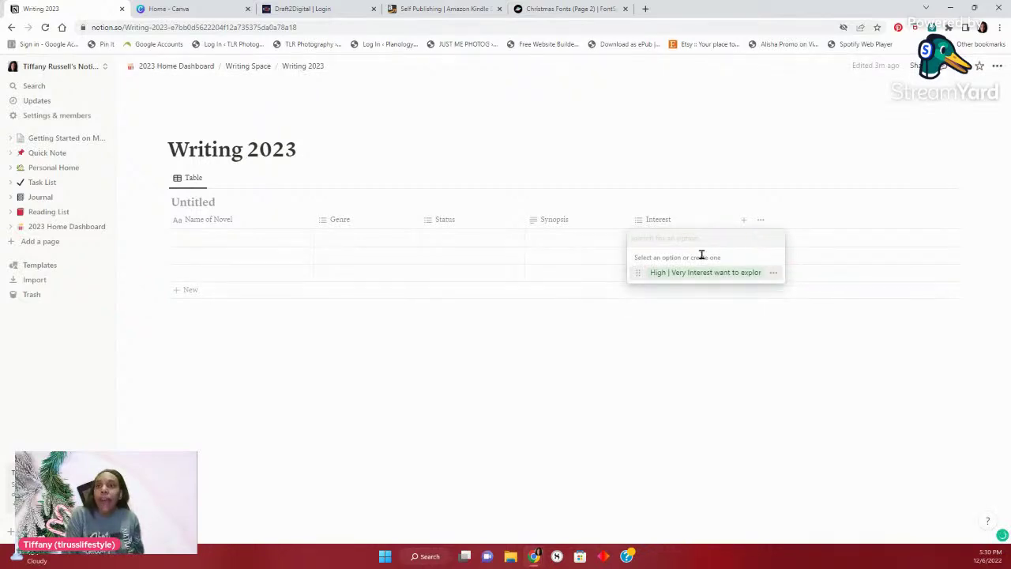
click(772, 273)
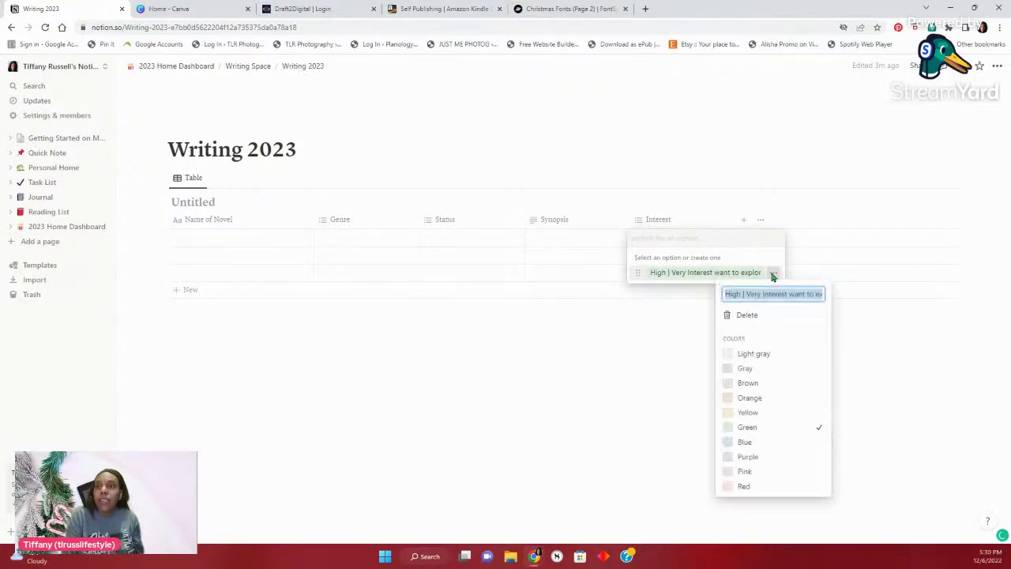
click(747, 315)
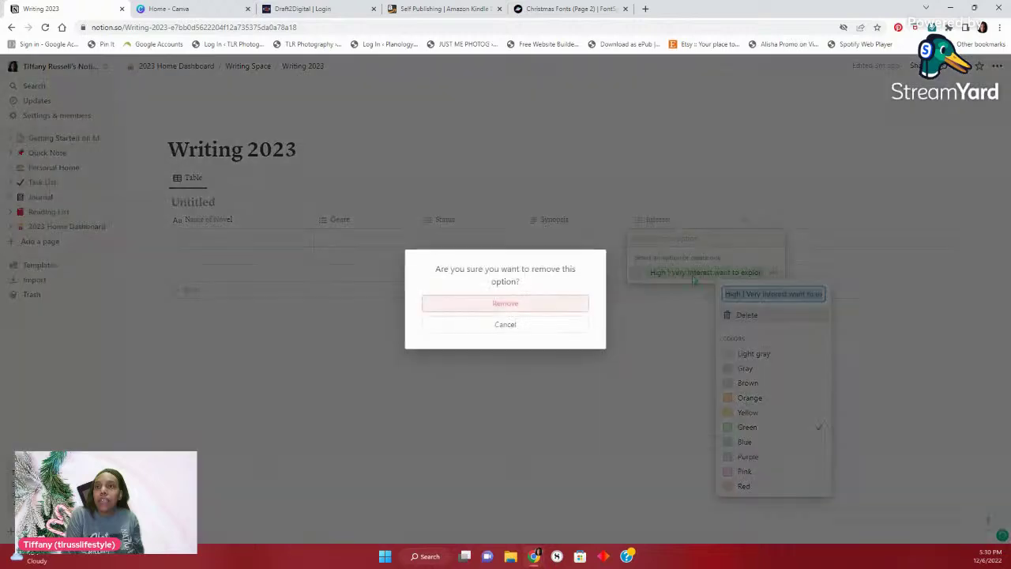
click(537, 304)
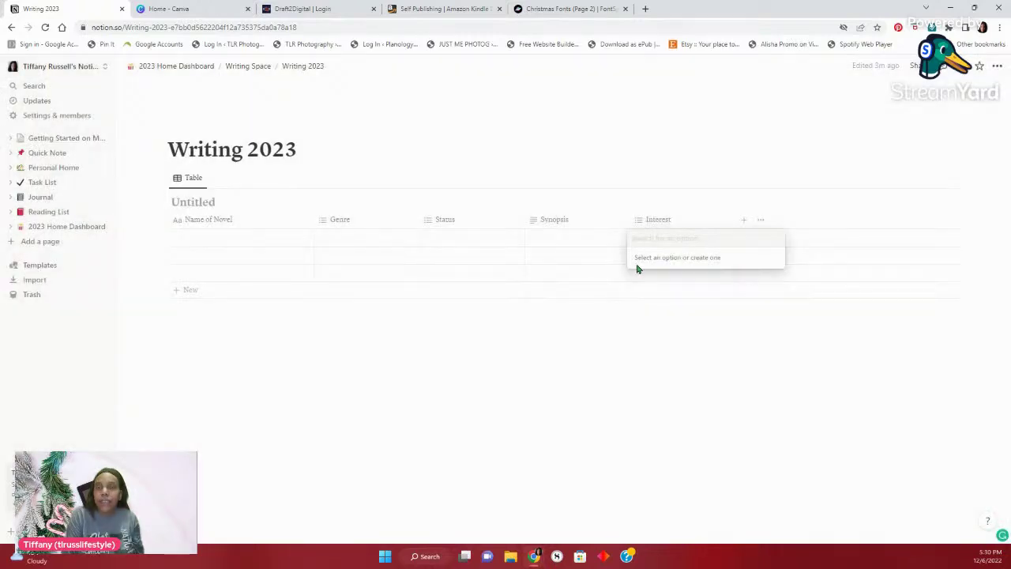
text(Hihg)
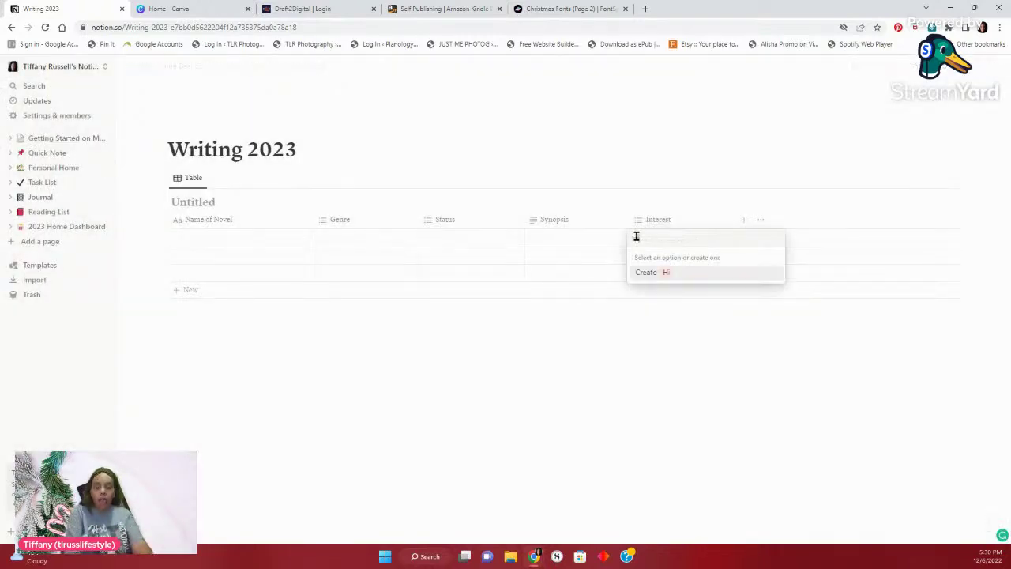
key(BackSpace)
key(BackSpace)
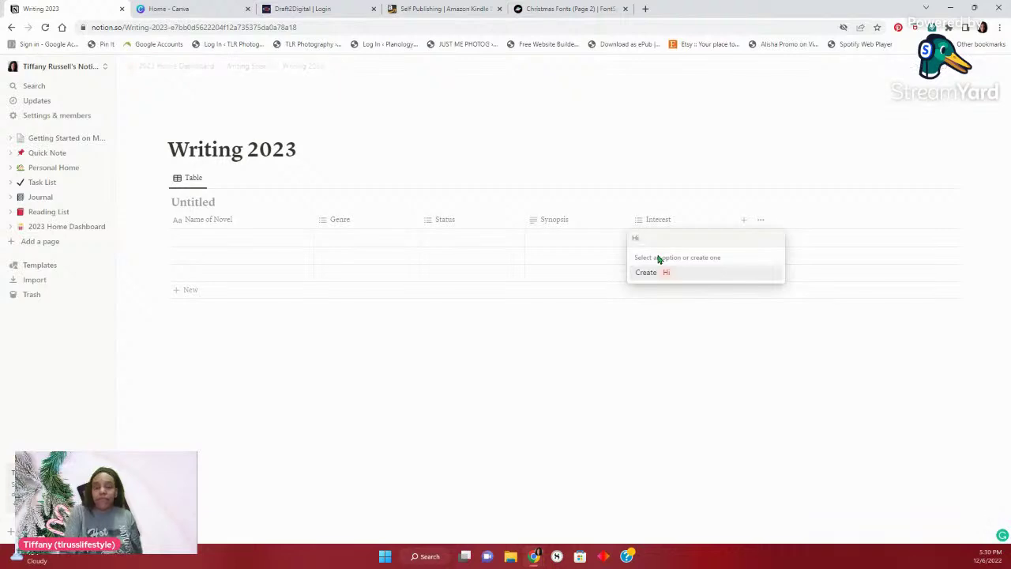
text(gh)
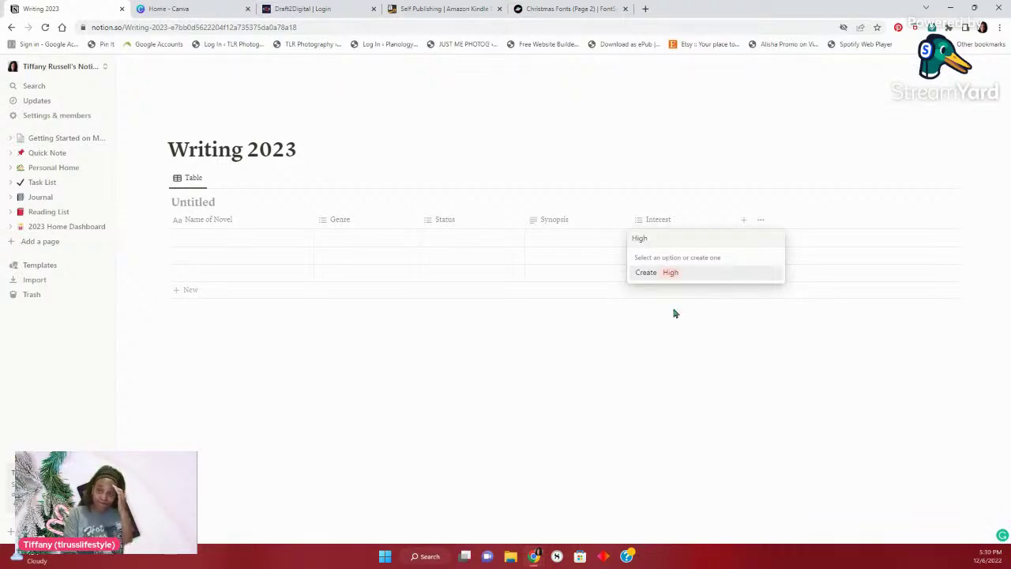
key(Escape)
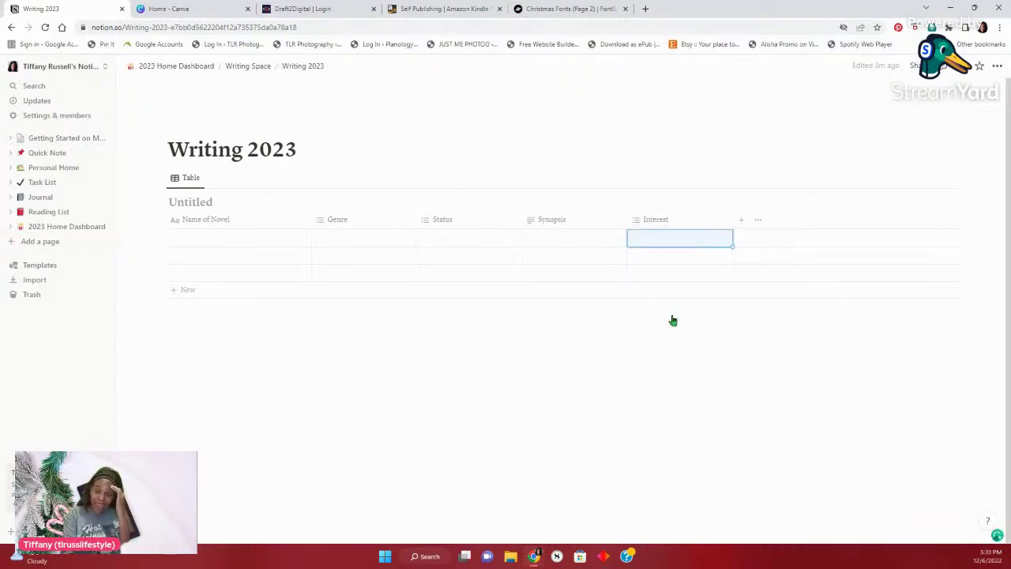
Create a High option for the Interest property, then clear it from the first row's cell
click(650, 237)
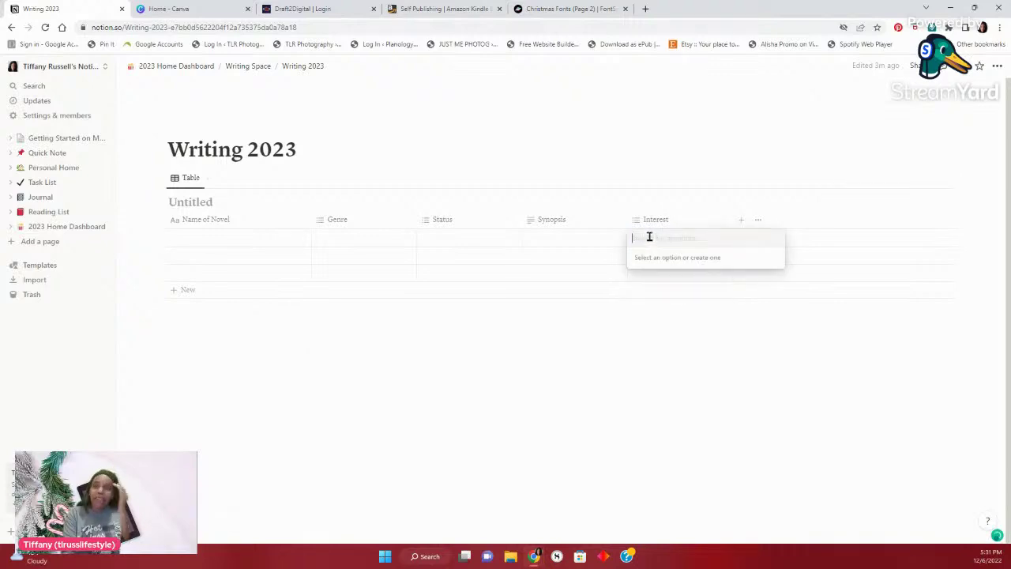
text(High)
key(Return)
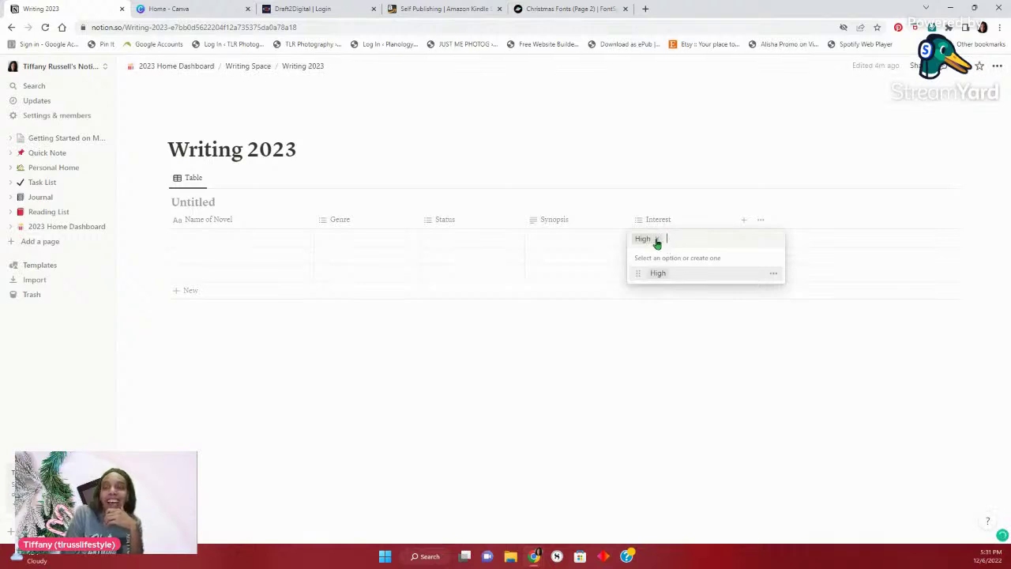
click(659, 239)
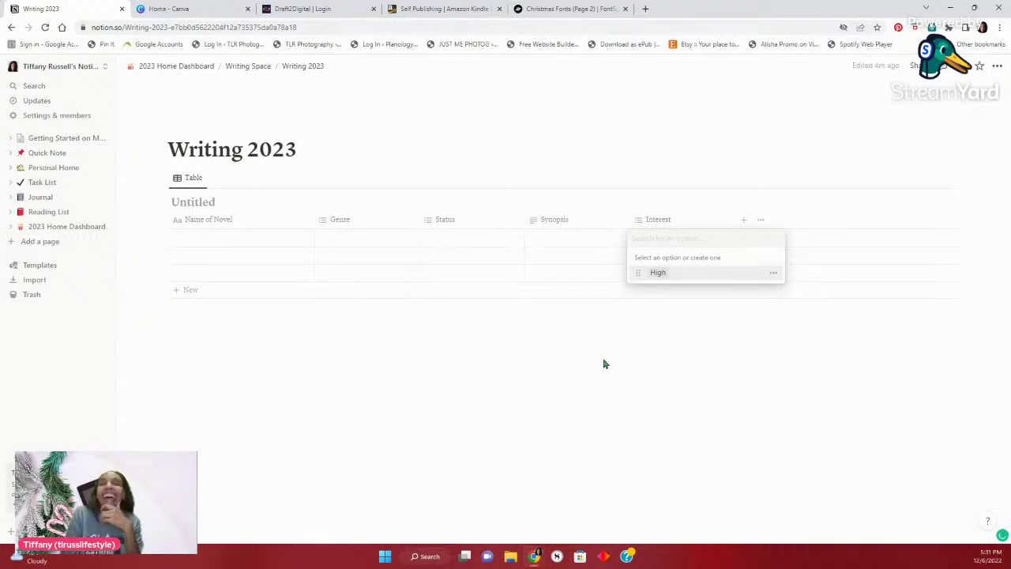
key(Escape)
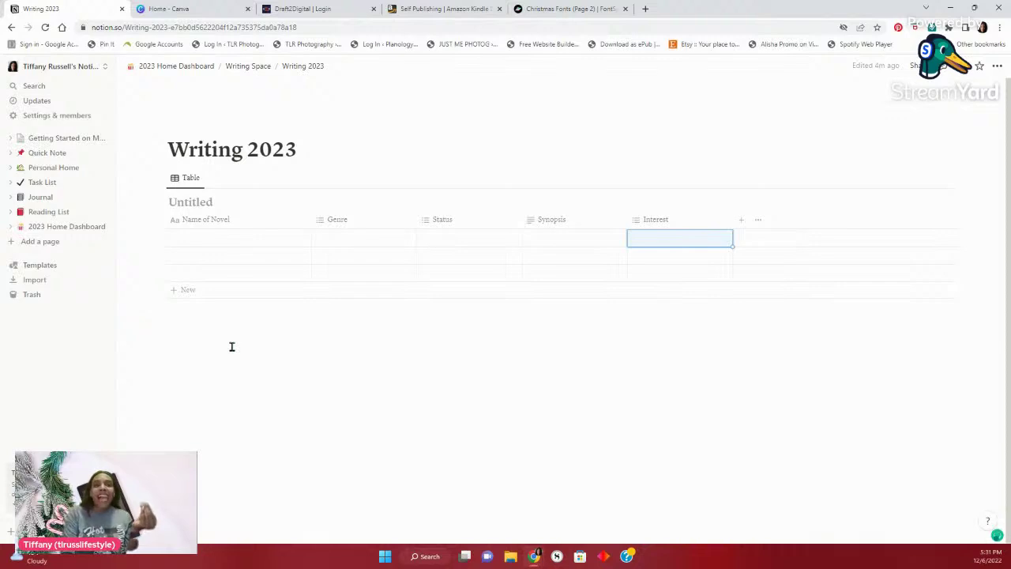
Add a plain text block below the table reading "High | Very Interested"
click(232, 346)
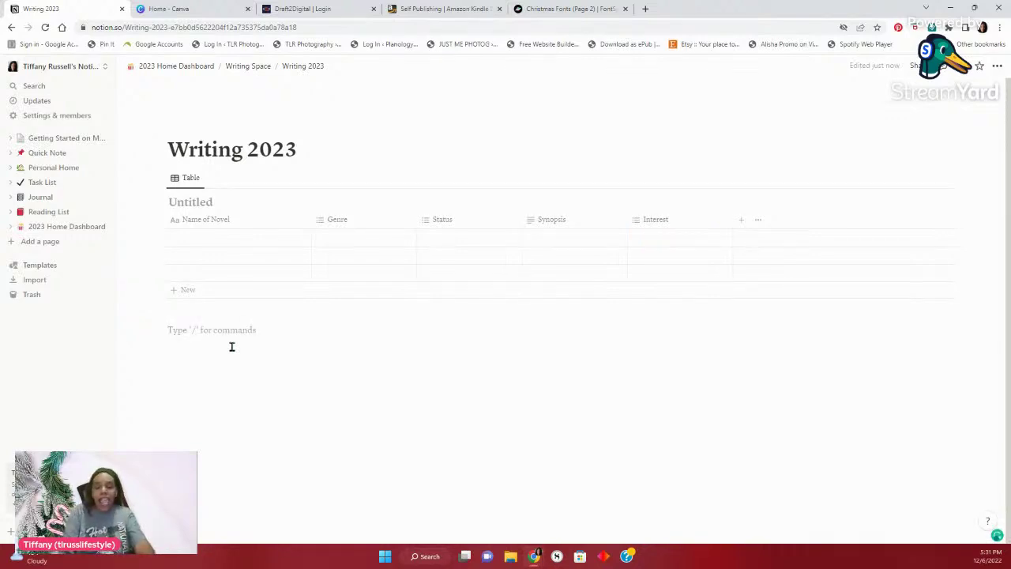
text(/)
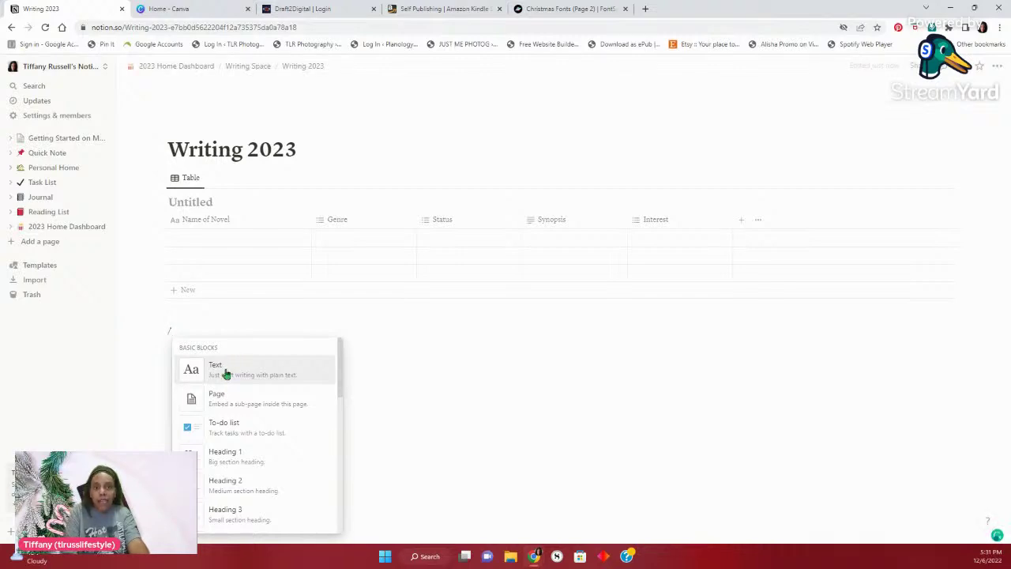
click(225, 371)
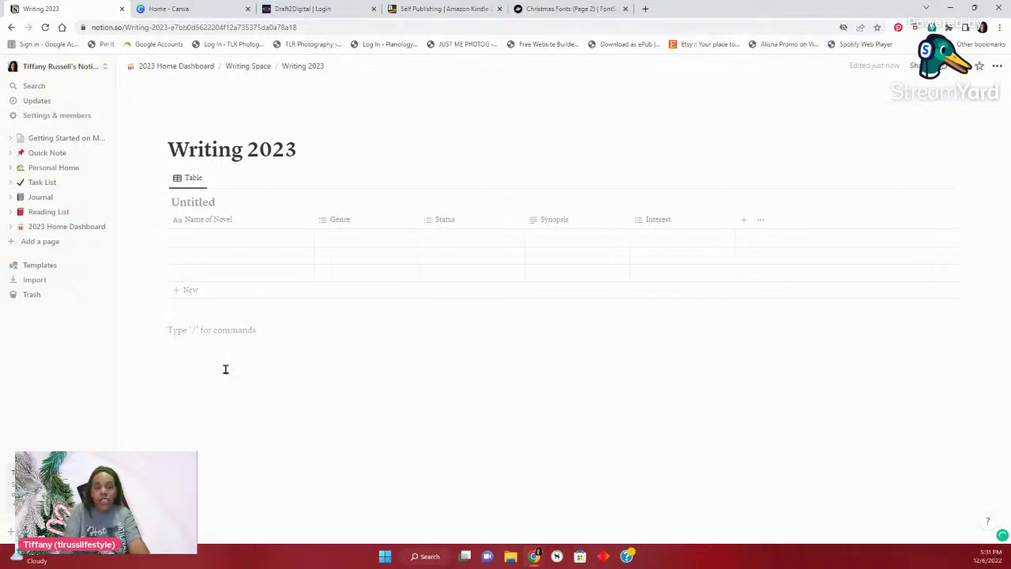
text(High)
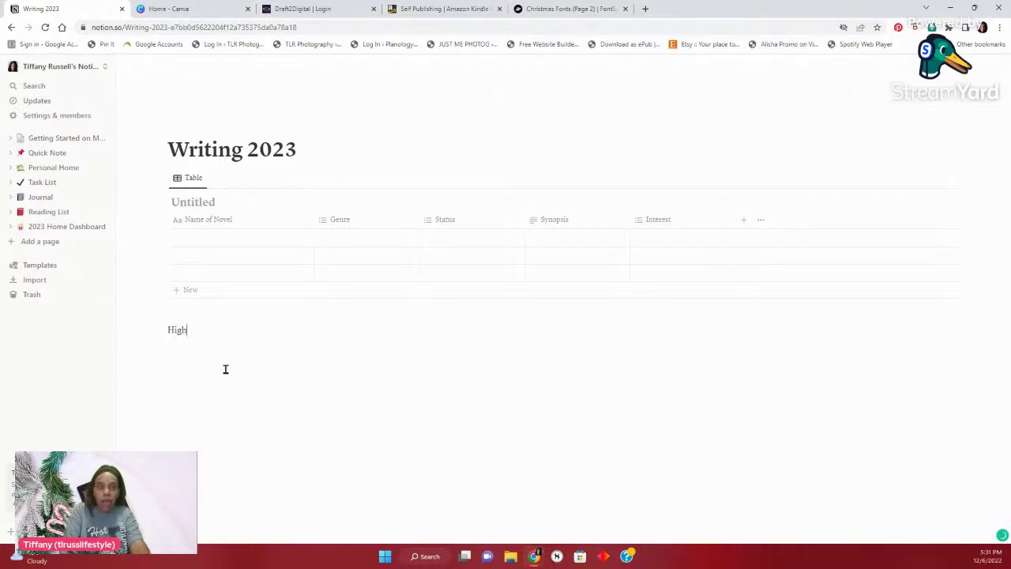
text( l)
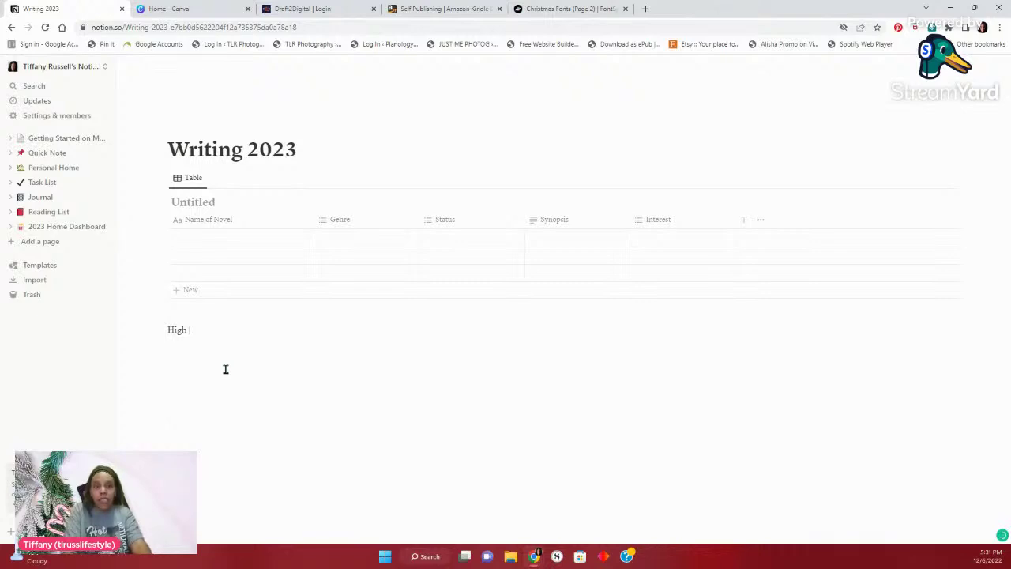
text( Very Interested)
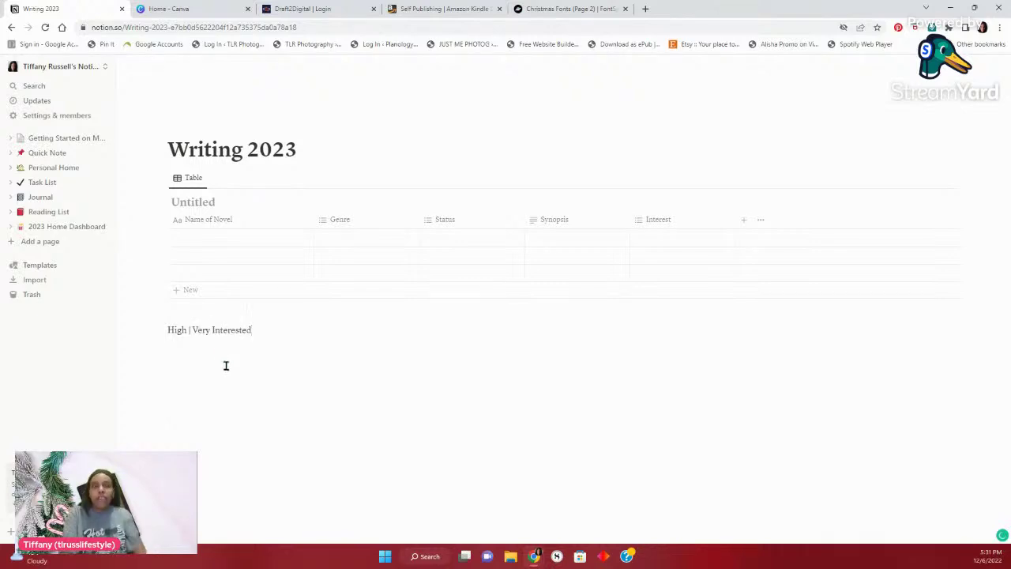
Give the "High | Very Interested" line a yellow background and start an empty line beneath it
triple_click(217, 330)
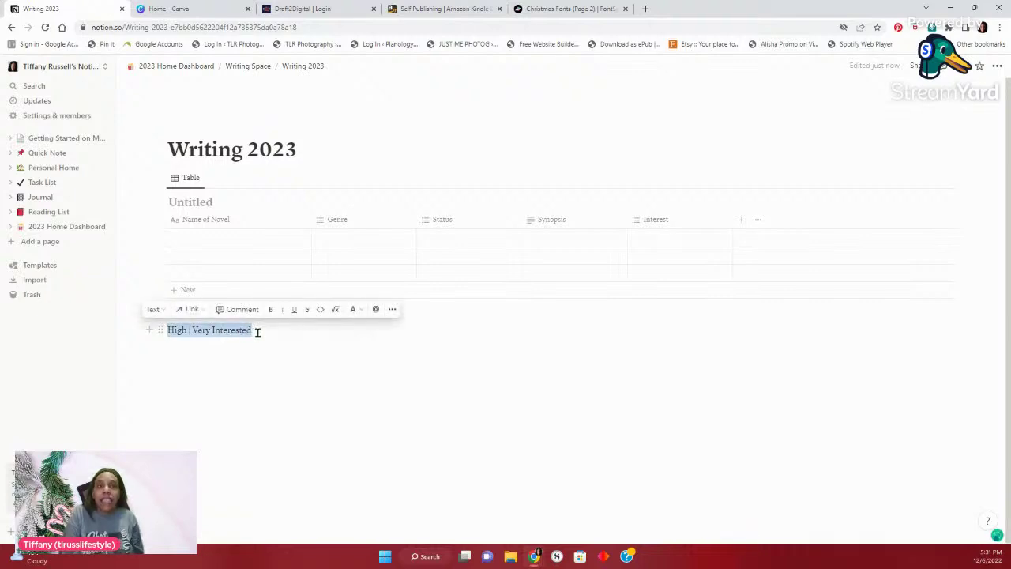
click(355, 309)
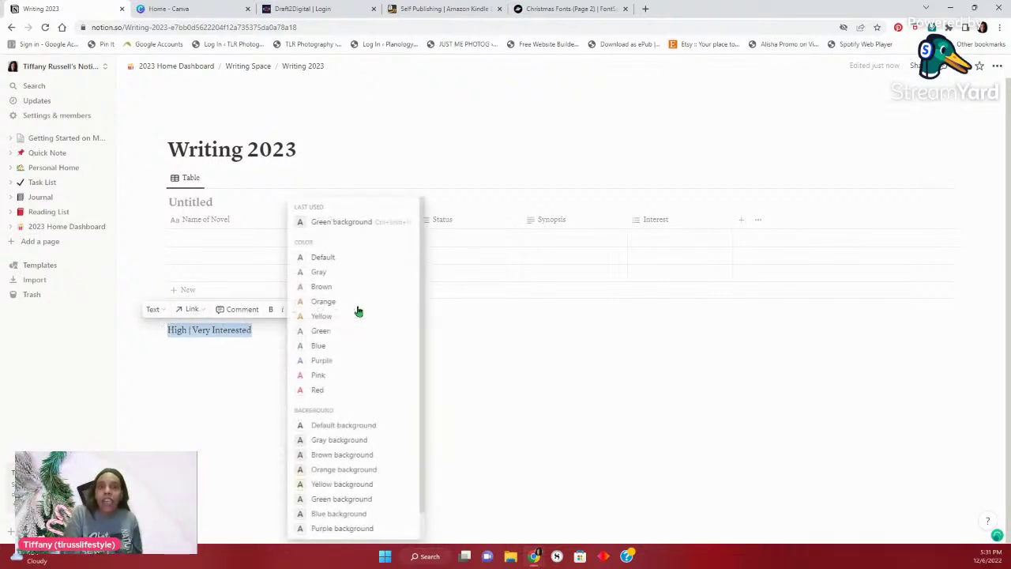
click(353, 486)
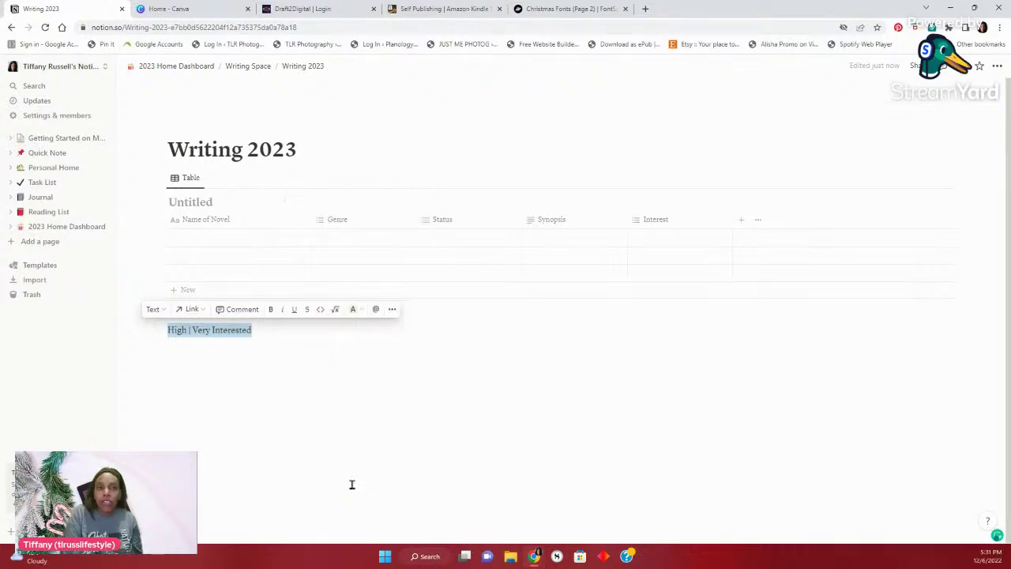
click(282, 356)
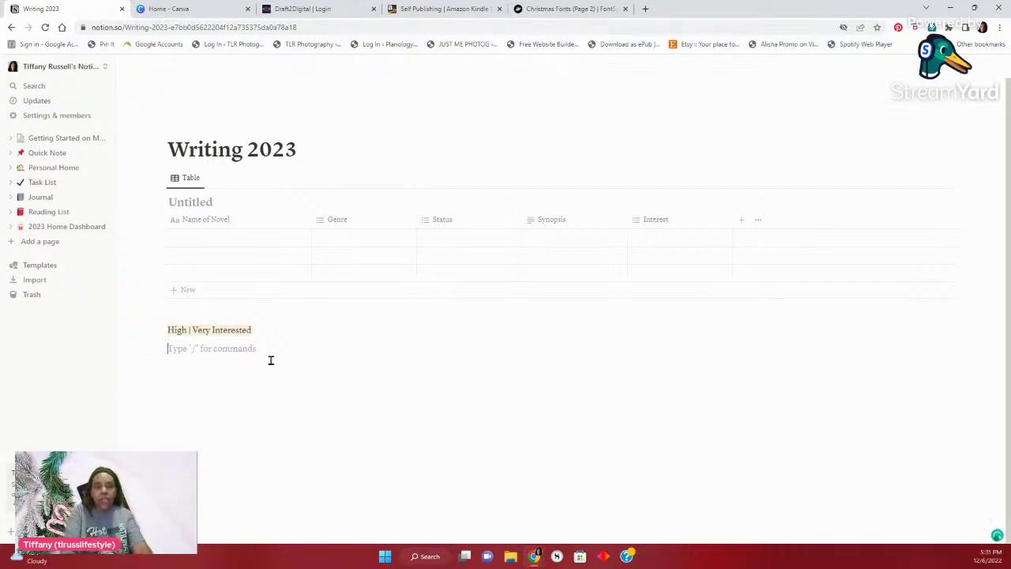
Add a "Mid |" line beneath "High | Very Interested", give it a blue background, and start an empty line below
text(Mid)
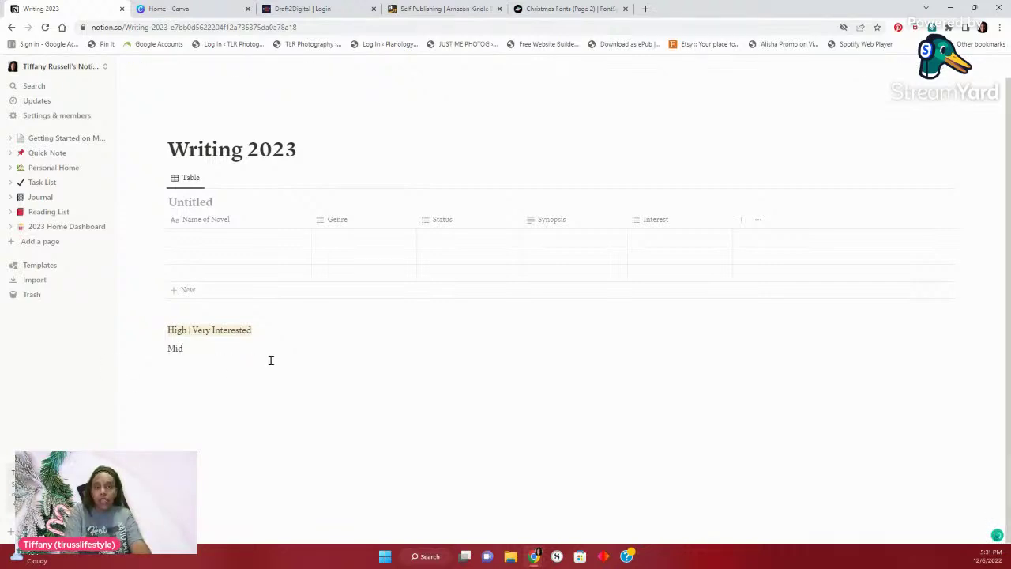
text( |)
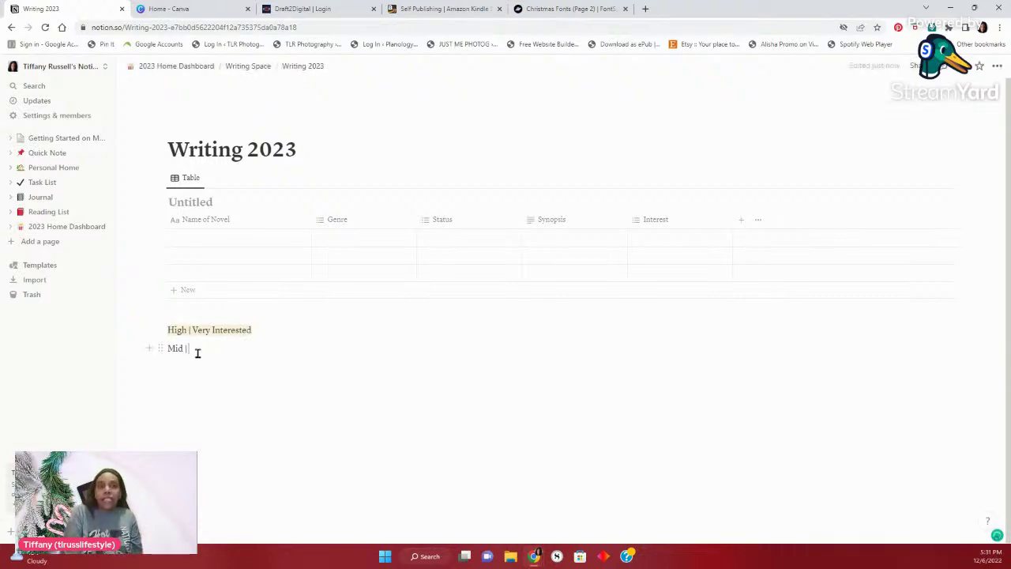
drag(166, 353, 158, 347)
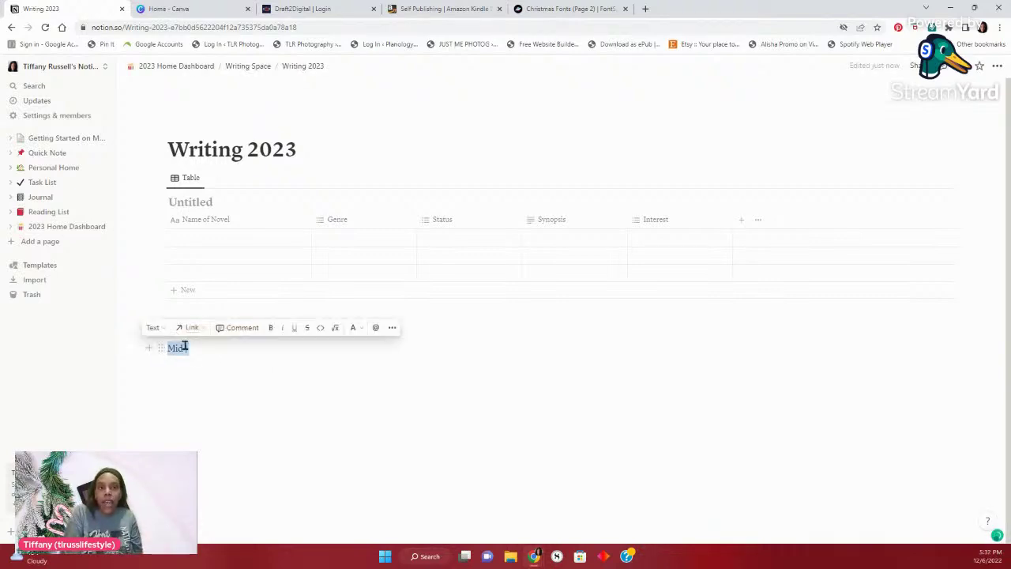
click(355, 327)
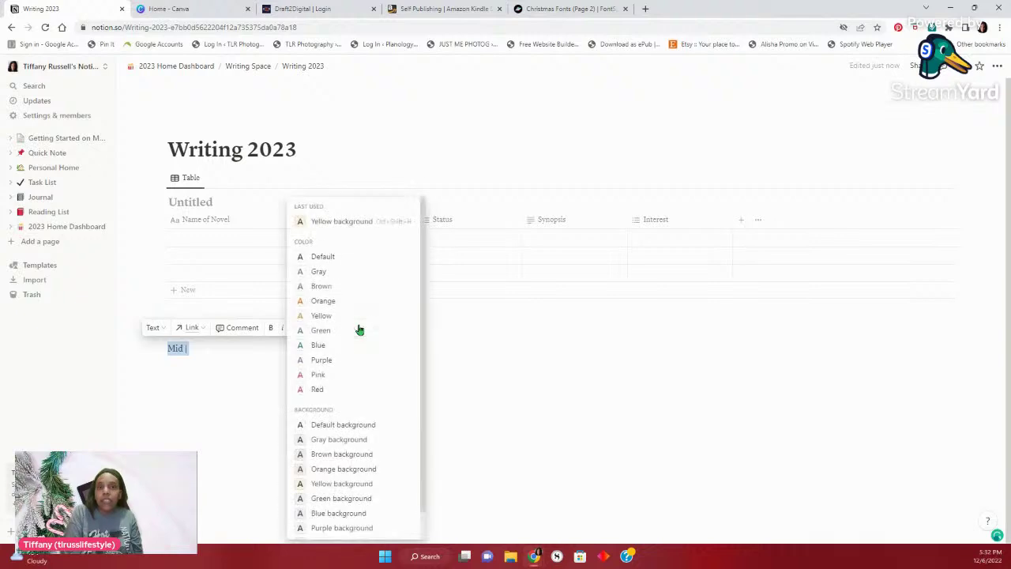
click(339, 514)
click(258, 397)
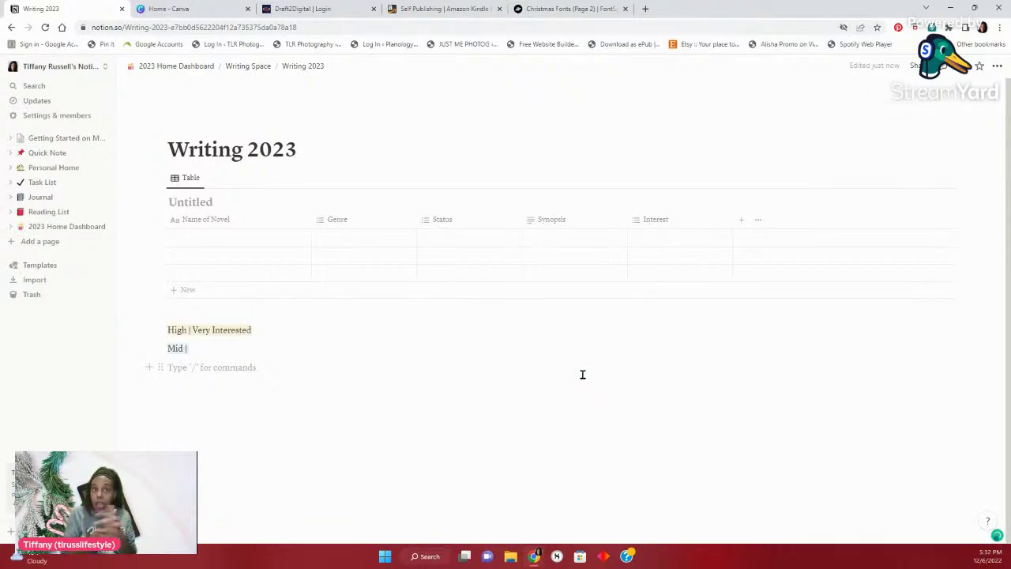
Name the novel in the table's first row "The Author Tube Diaries"
click(196, 238)
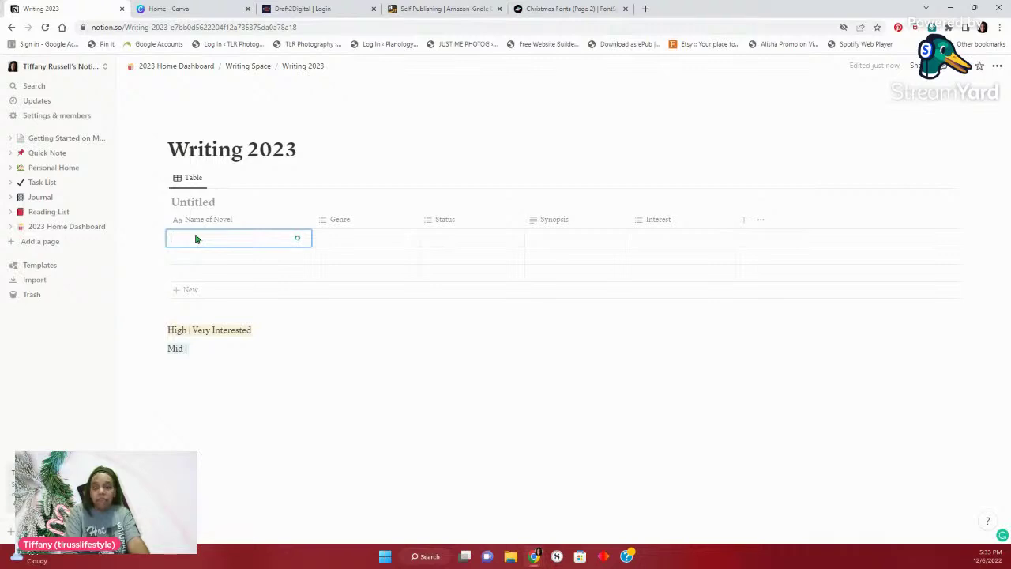
text(The)
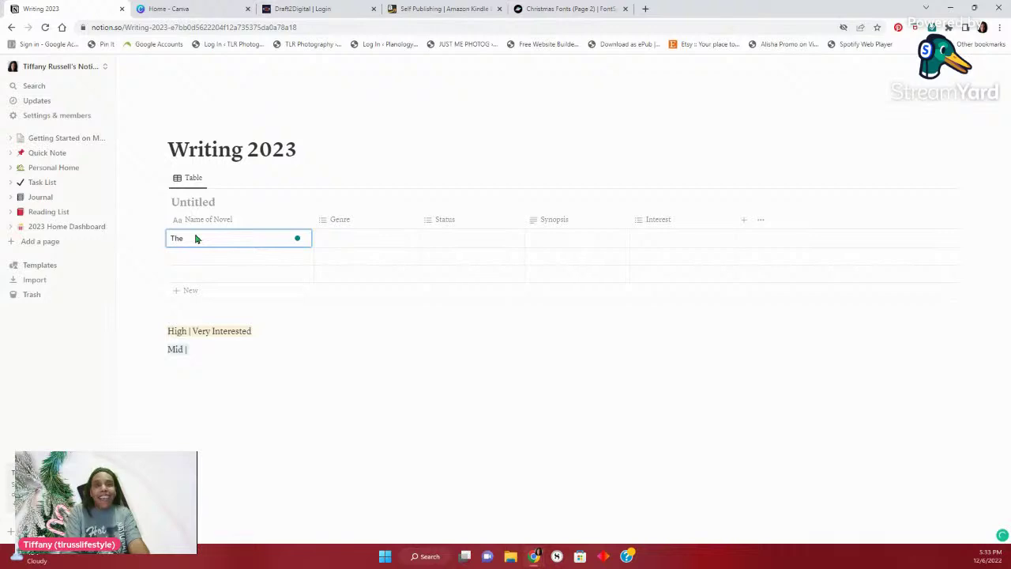
text( Au)
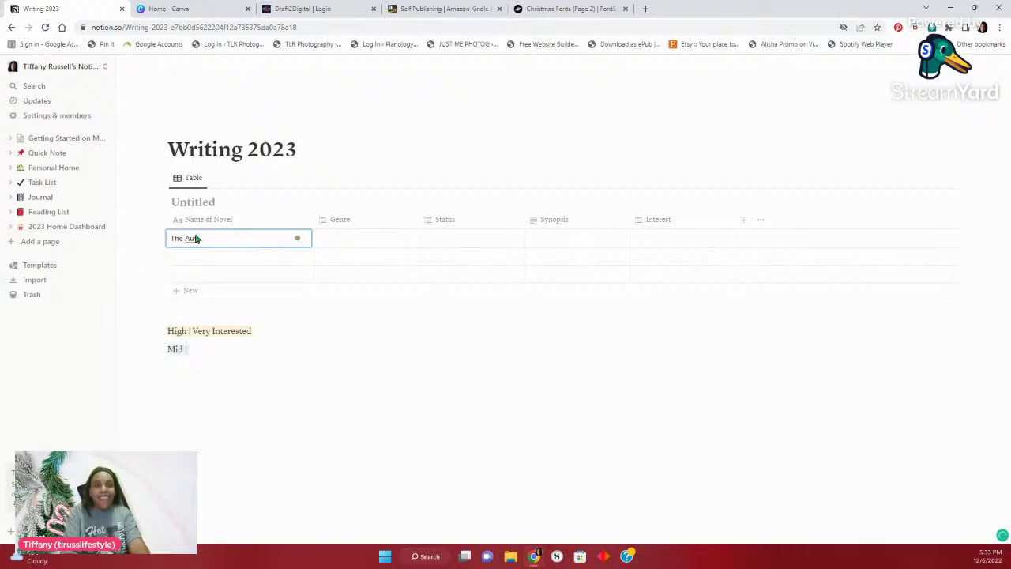
text(thor )
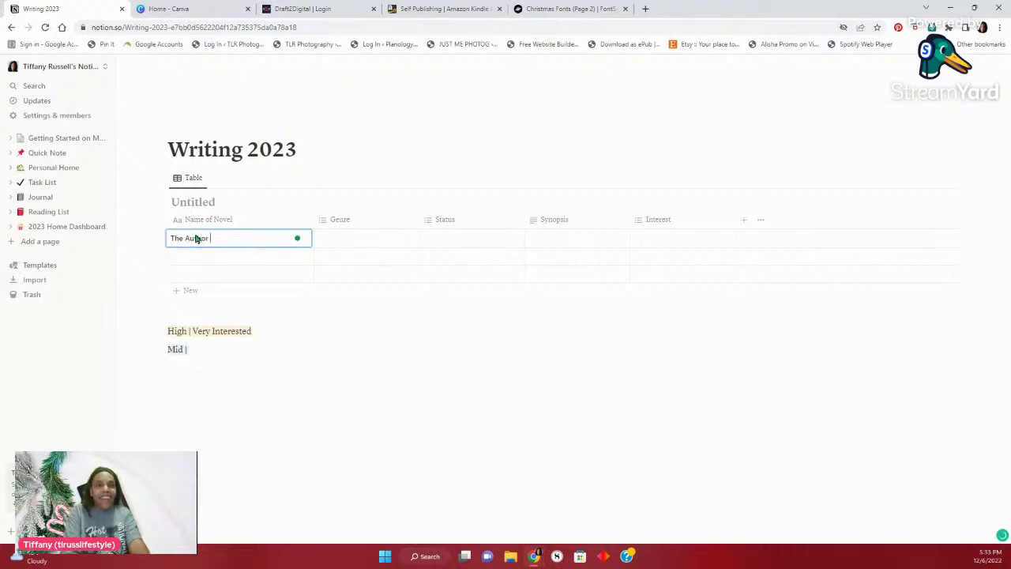
text(Tube)
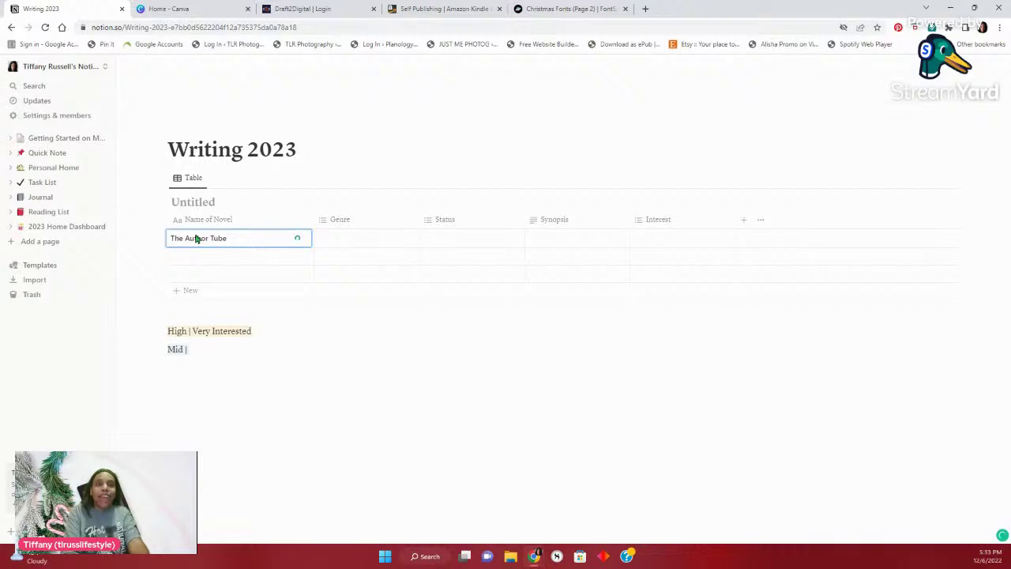
text( Diares)
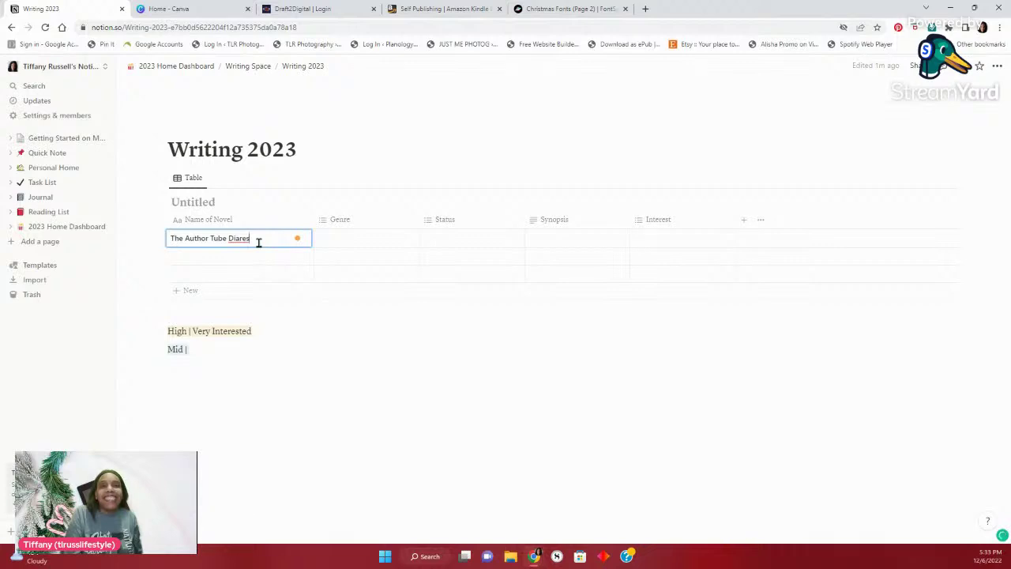
key(Left)
key(Left)
key(Left)
text(i)
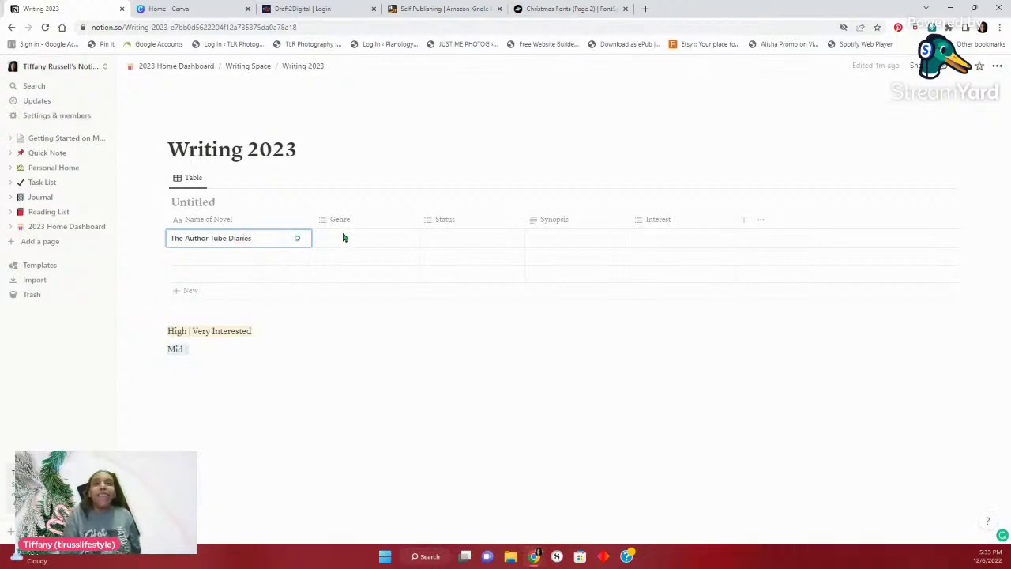
key(Escape)
Create a "True Fiction" option as the Genre of The Author Tube Diaries
click(343, 237)
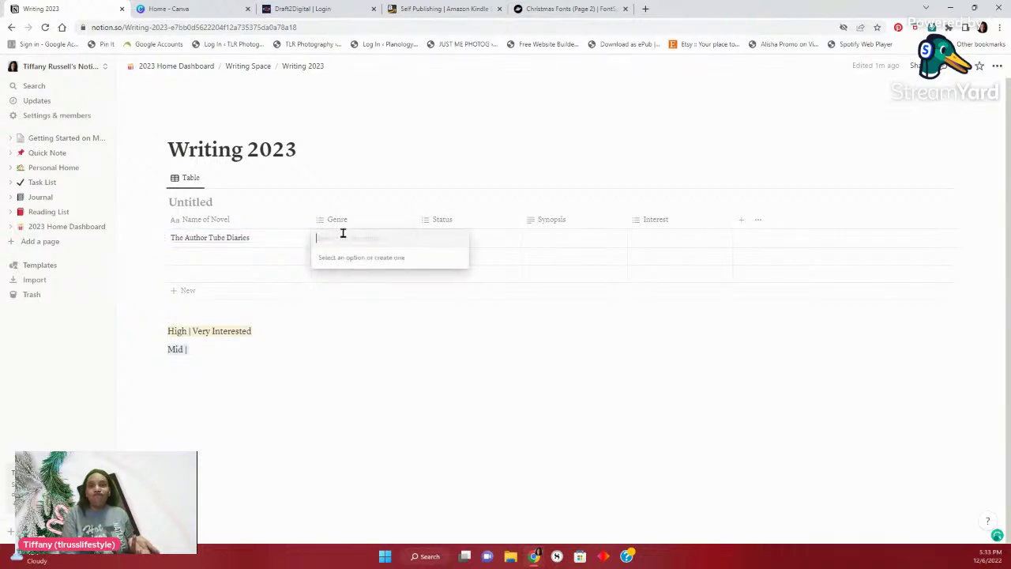
text(Ture Fi)
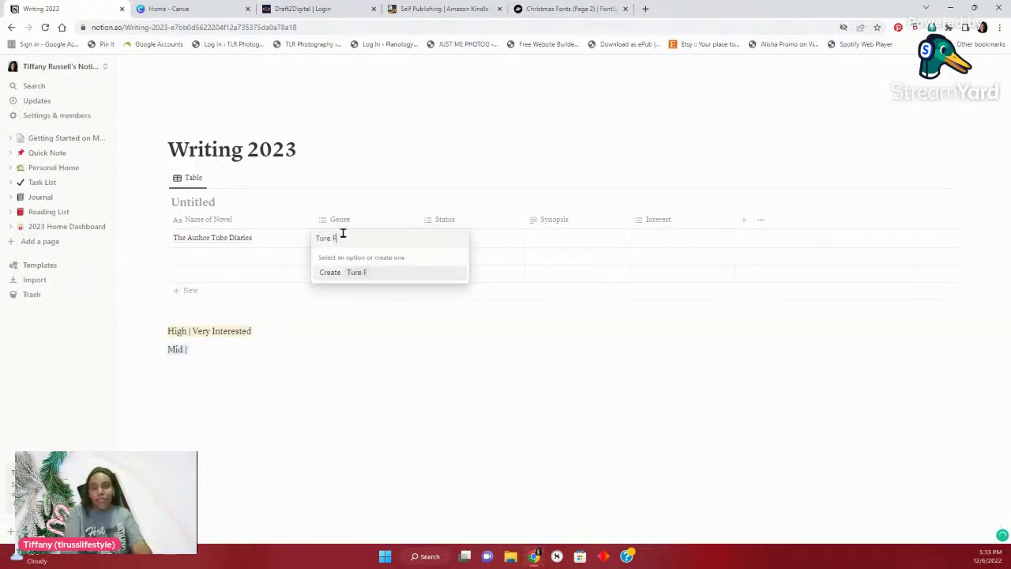
key(BackSpace)
key(BackSpace)
key(BackSpace)
key(BackSpace)
key(BackSpace)
key(BackSpace)
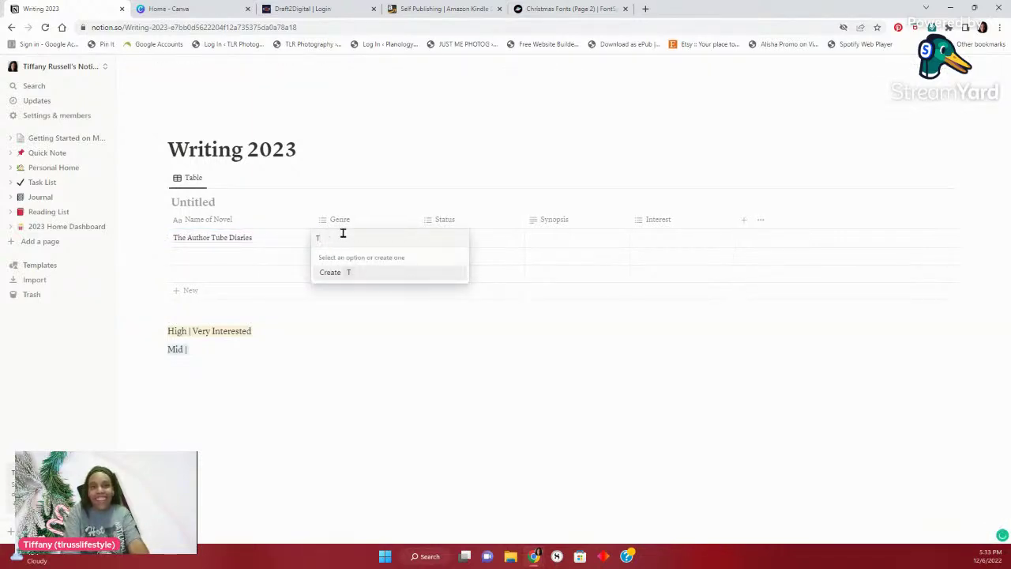
text(rue Fictu)
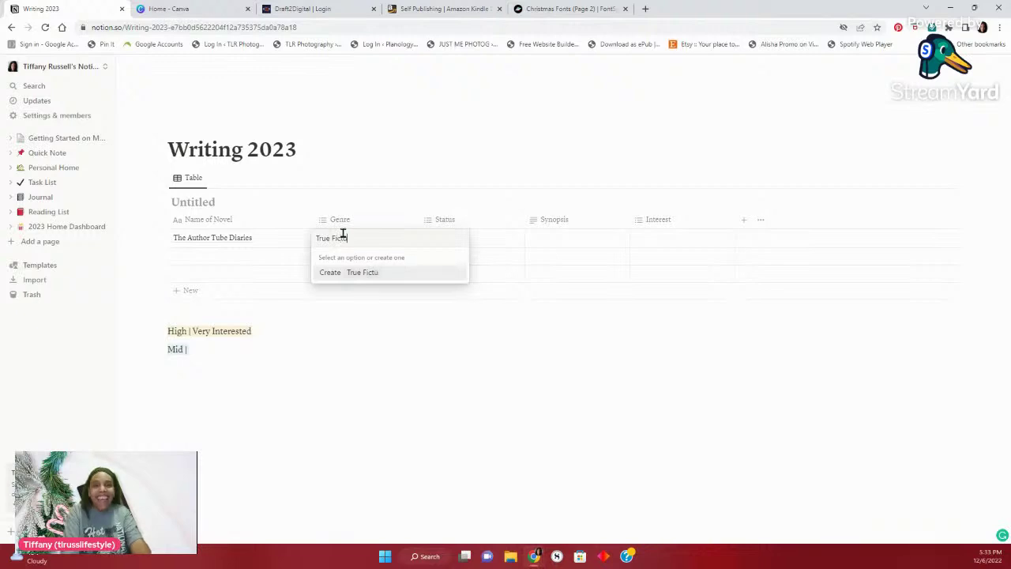
key(BackSpace)
text(ion)
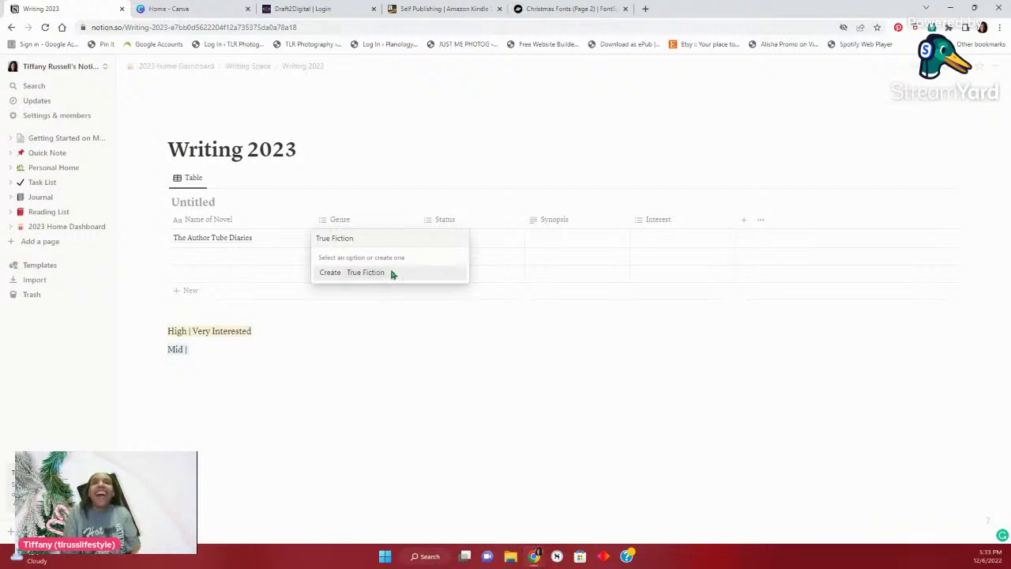
click(389, 273)
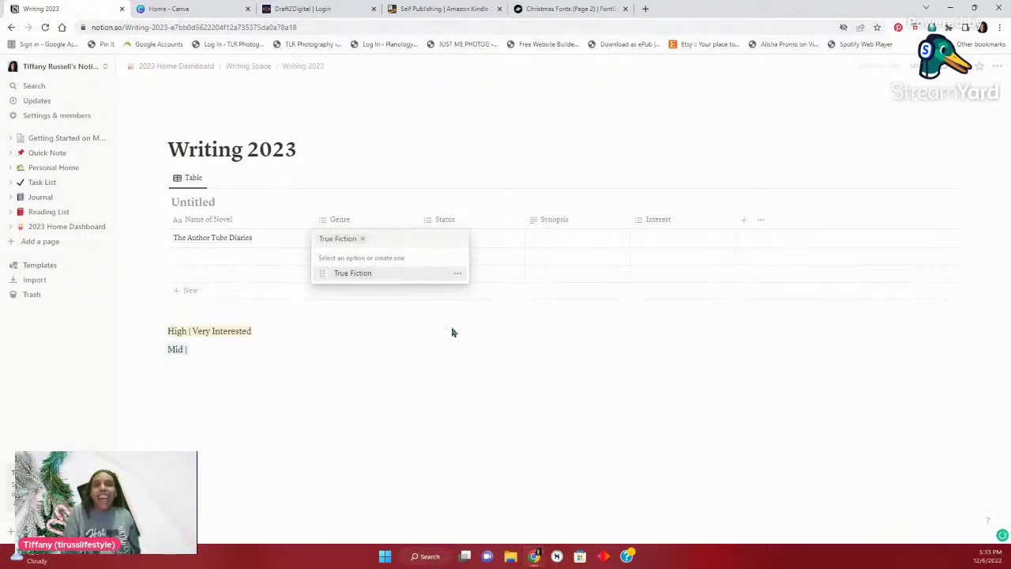
click(475, 243)
Create a "Plotting" option as the Status of The Author Tube Diaries
click(476, 240)
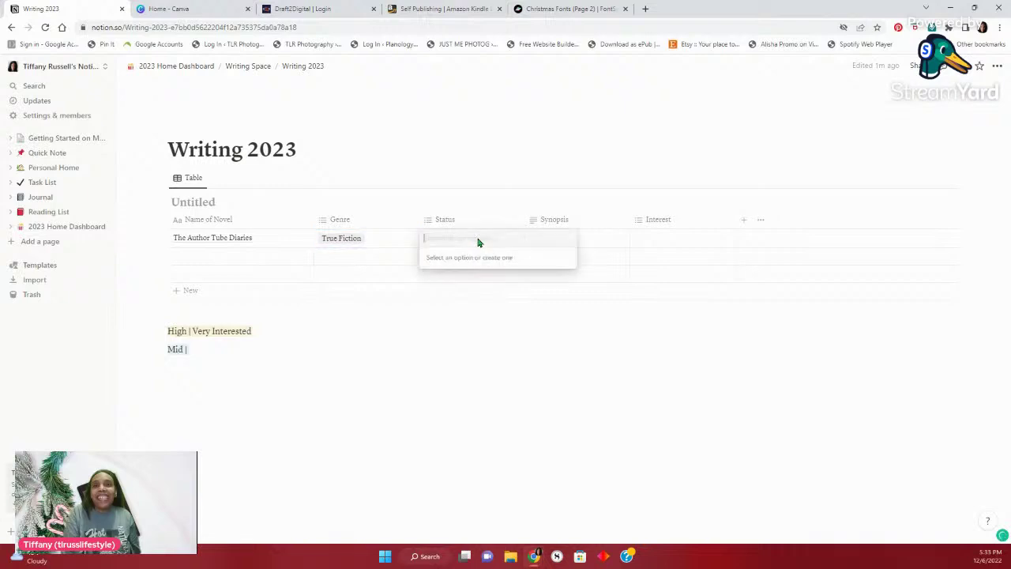
text(Plotting)
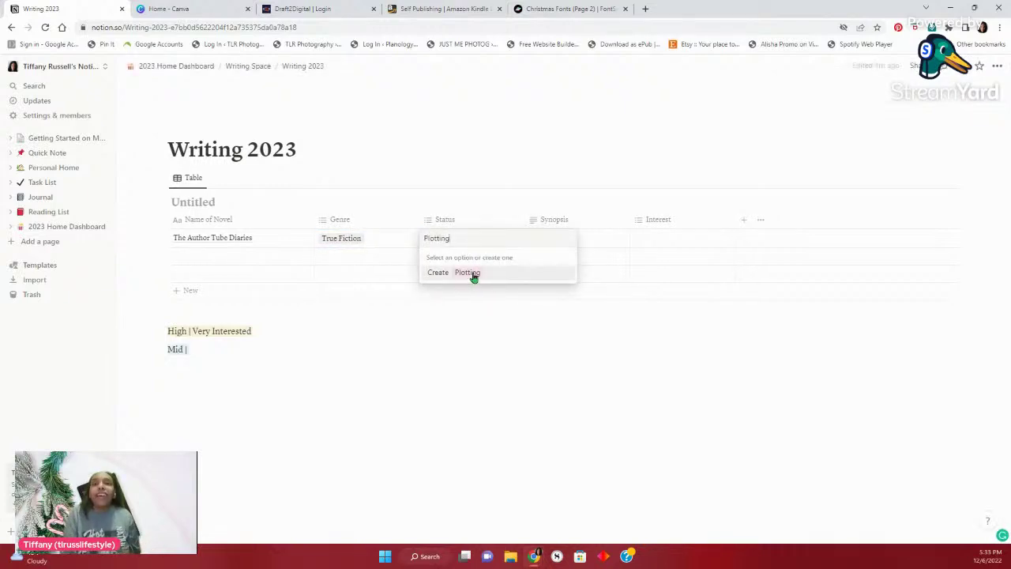
click(472, 274)
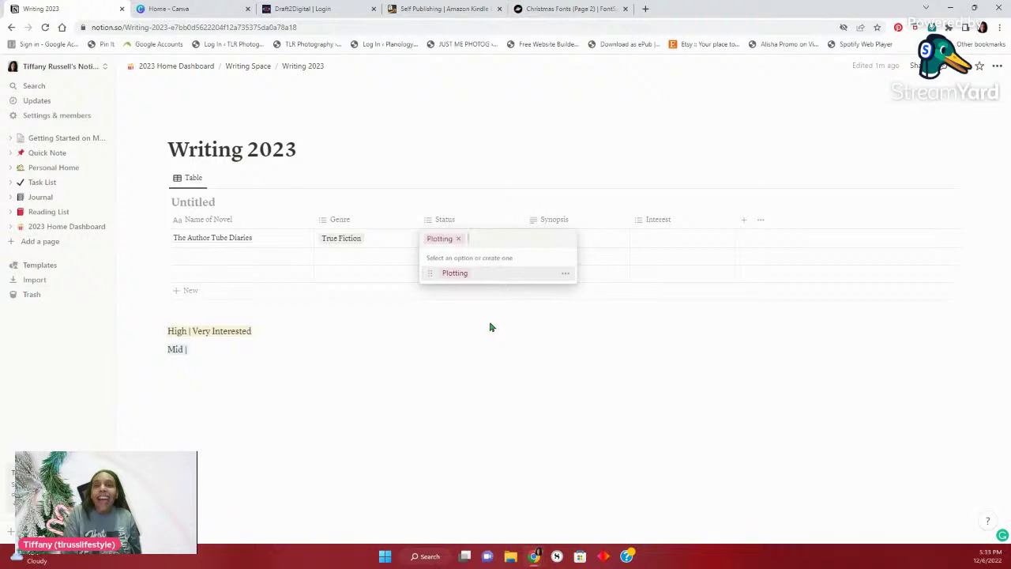
key(Escape)
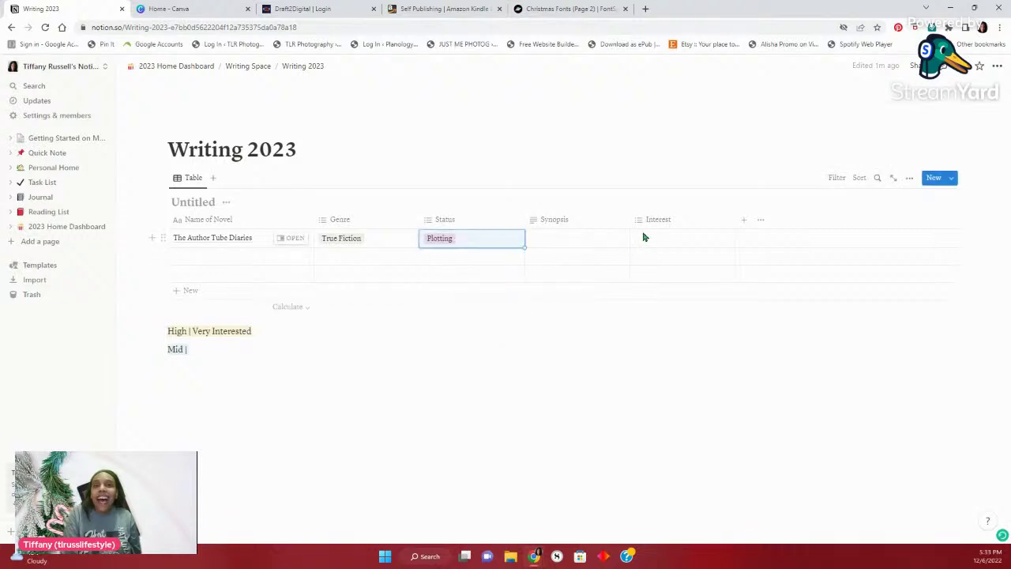
Set the Interest of The Author Tube Diaries to High and enter "You all know" as its Synopsis
click(643, 237)
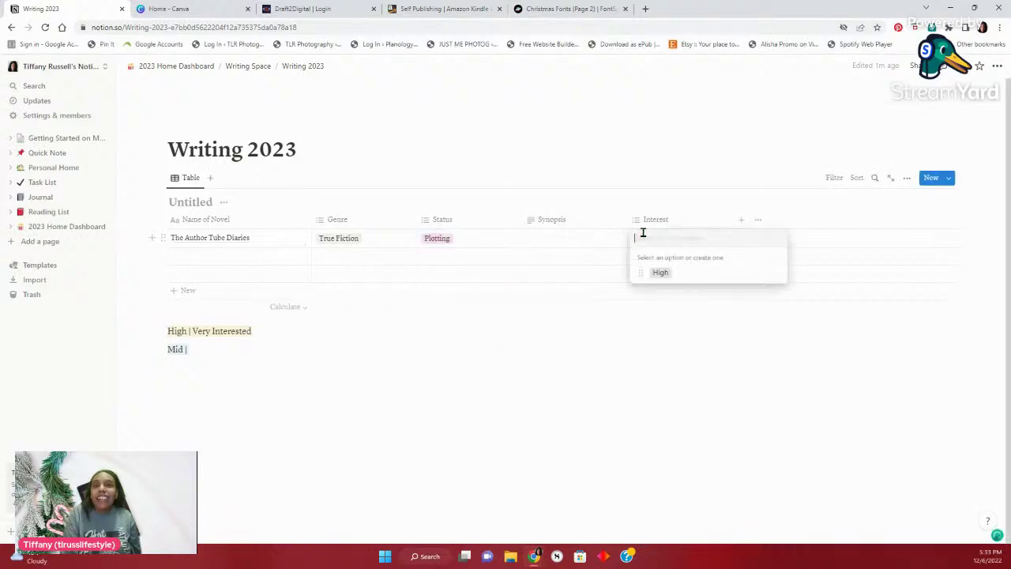
click(660, 273)
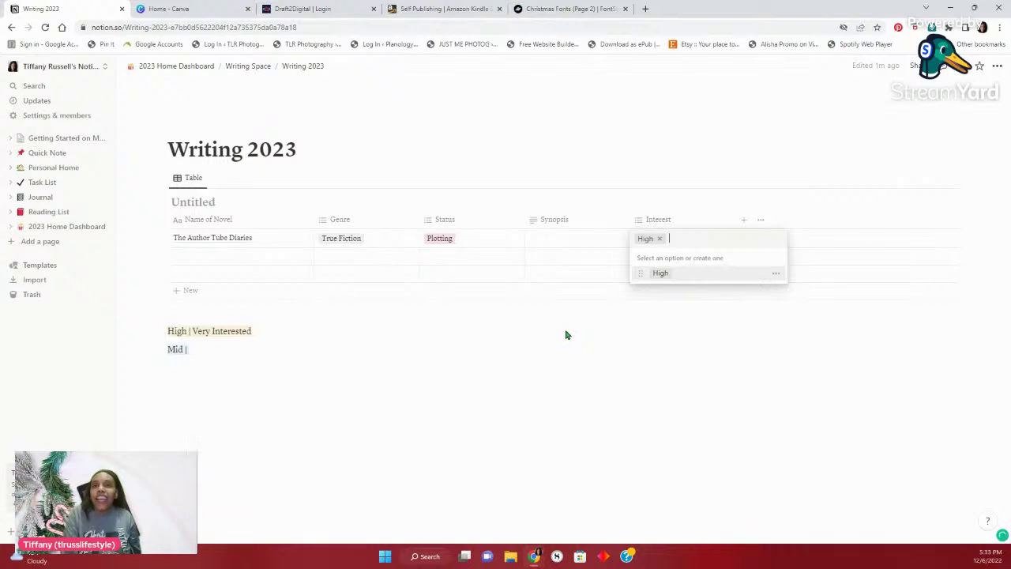
key(Escape)
click(535, 234)
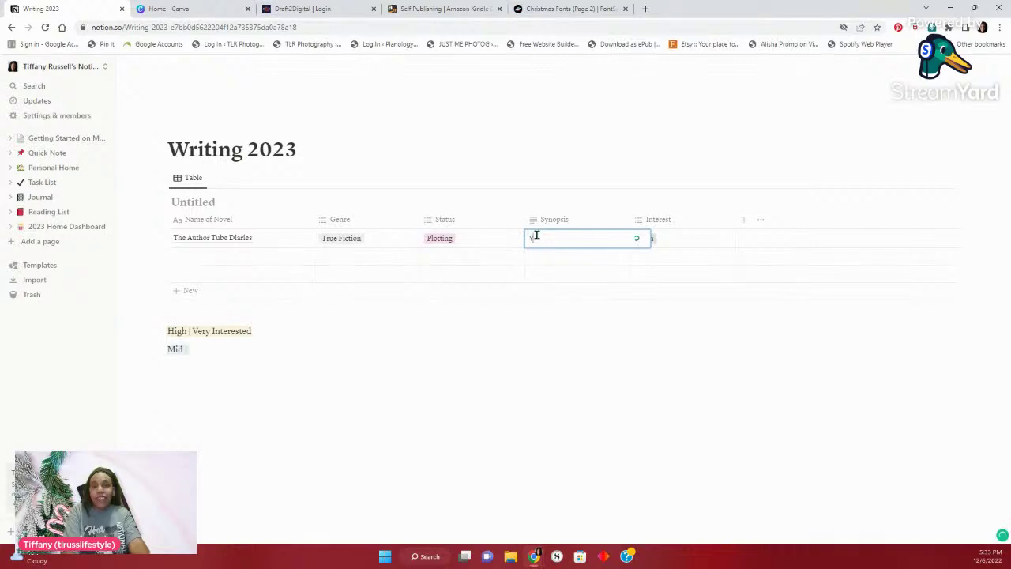
text(You all know)
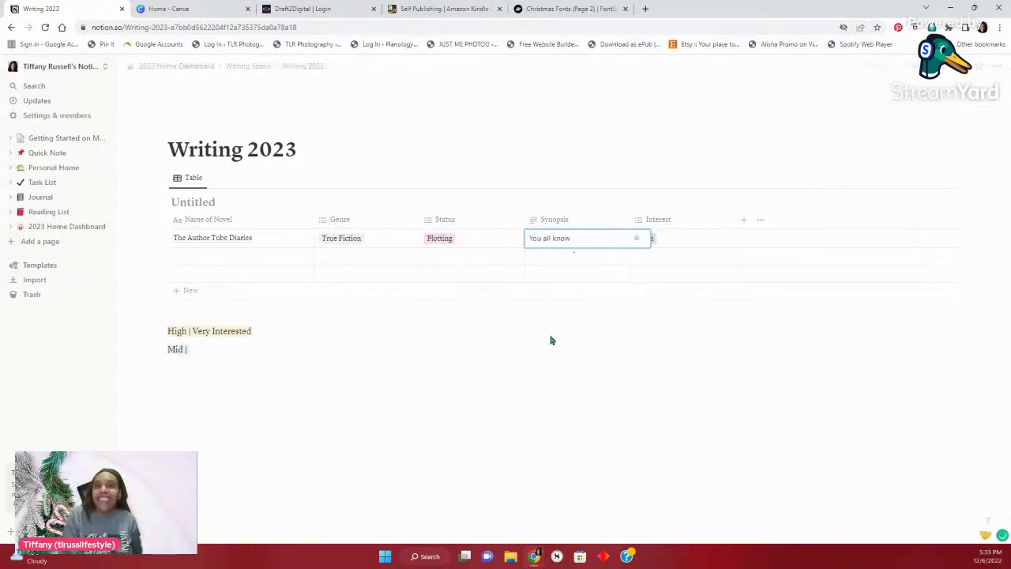
key(Escape)
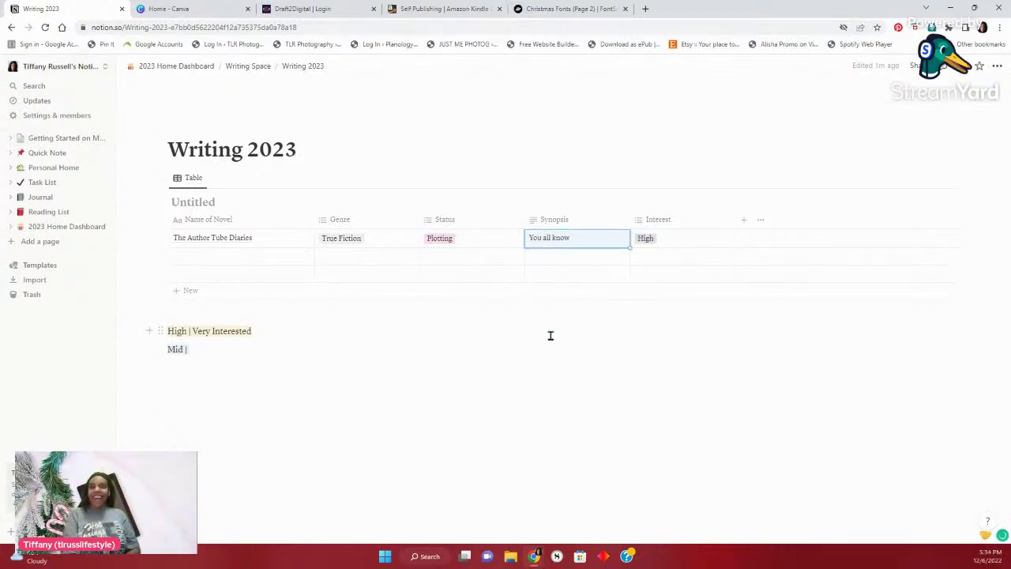
Go to the 2023 Home Dashboard and write "Write First Draft" in the empty third callout
click(195, 66)
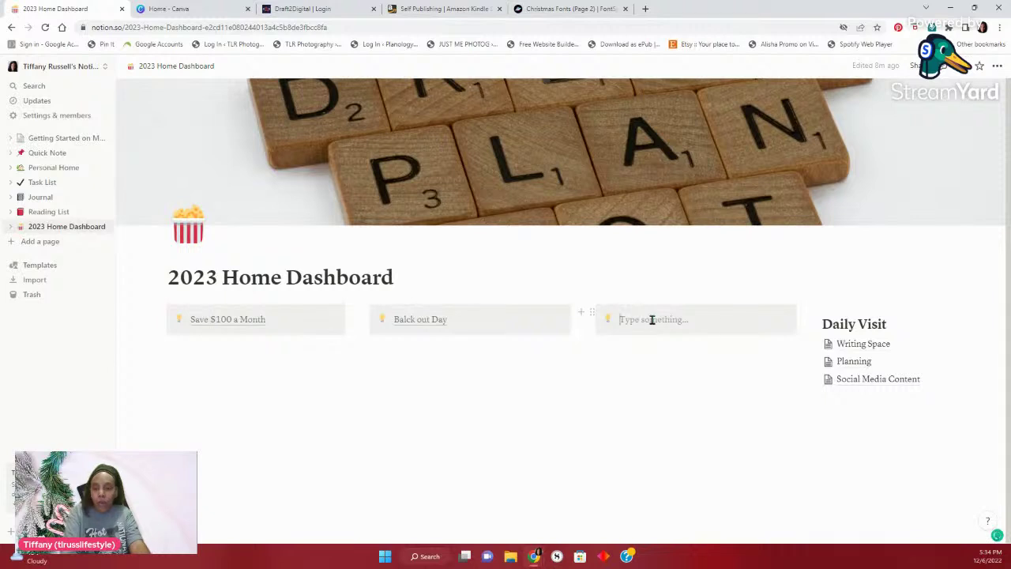
text(Write )
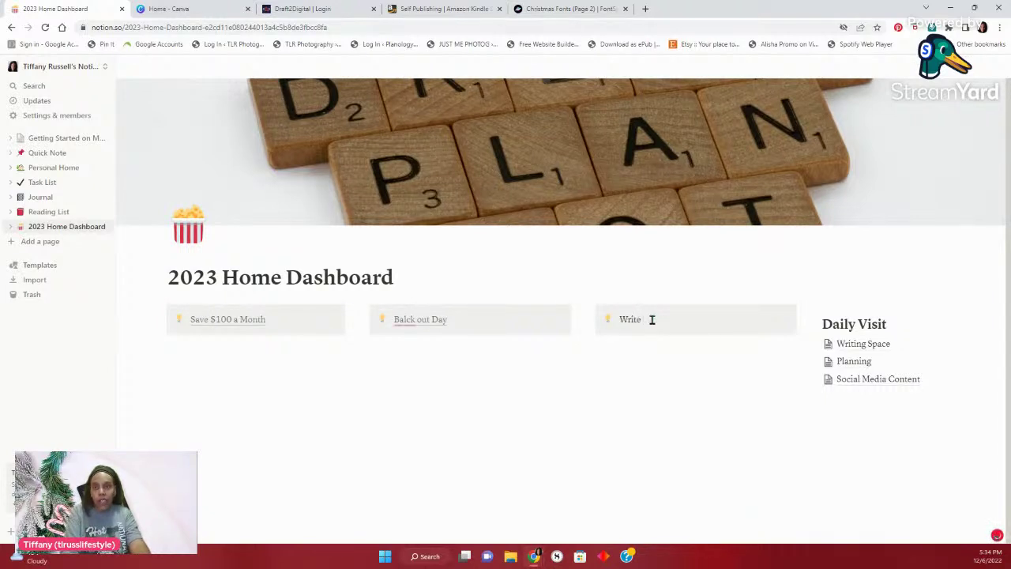
text(First Draft)
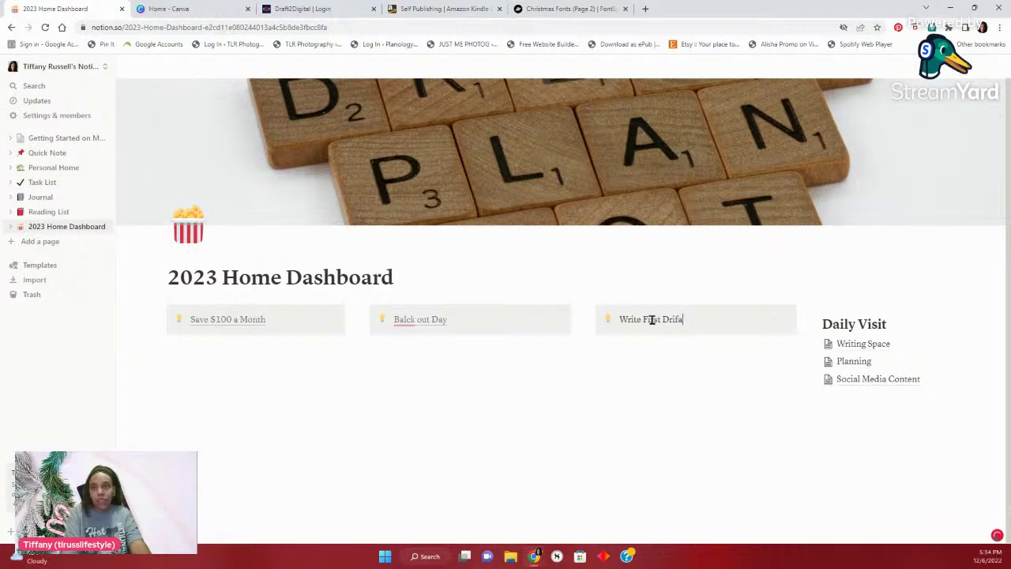
key(BackSpace)
key(BackSpace)
key(BackSpace)
text(aft)
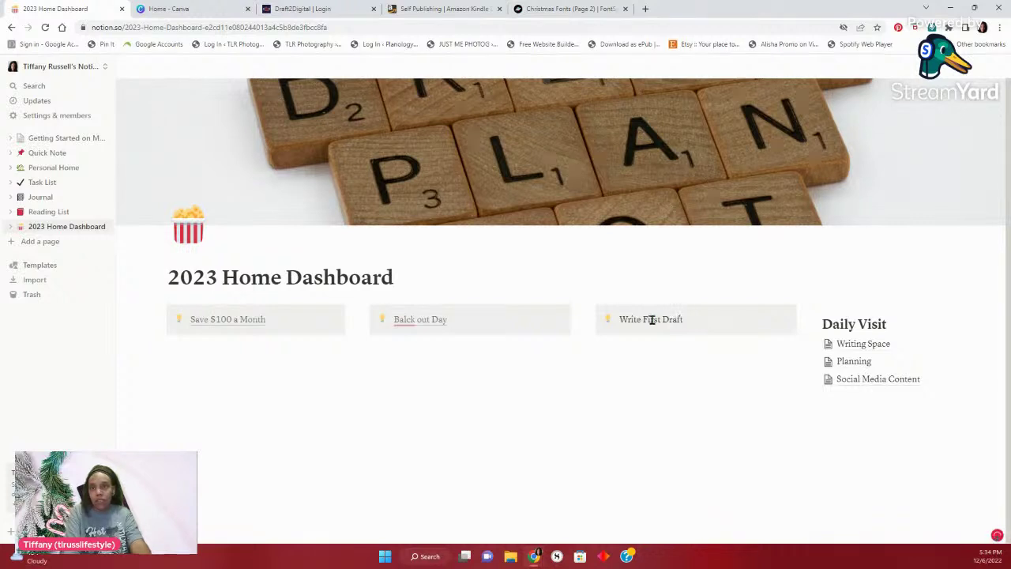
Link the "Write First Draft" callout text to The Author Tube Diaries page
drag(692, 322, 619, 319)
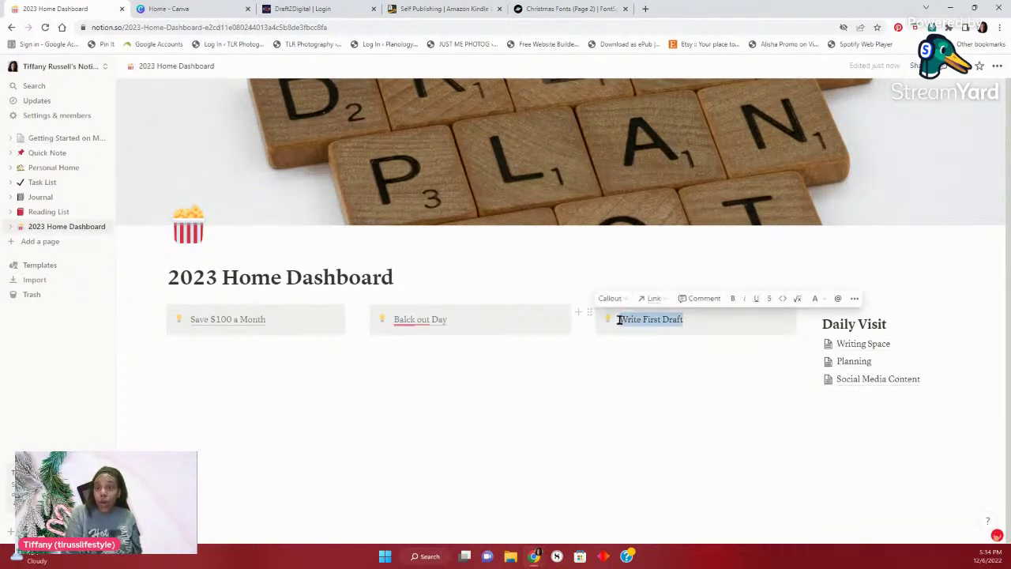
click(655, 299)
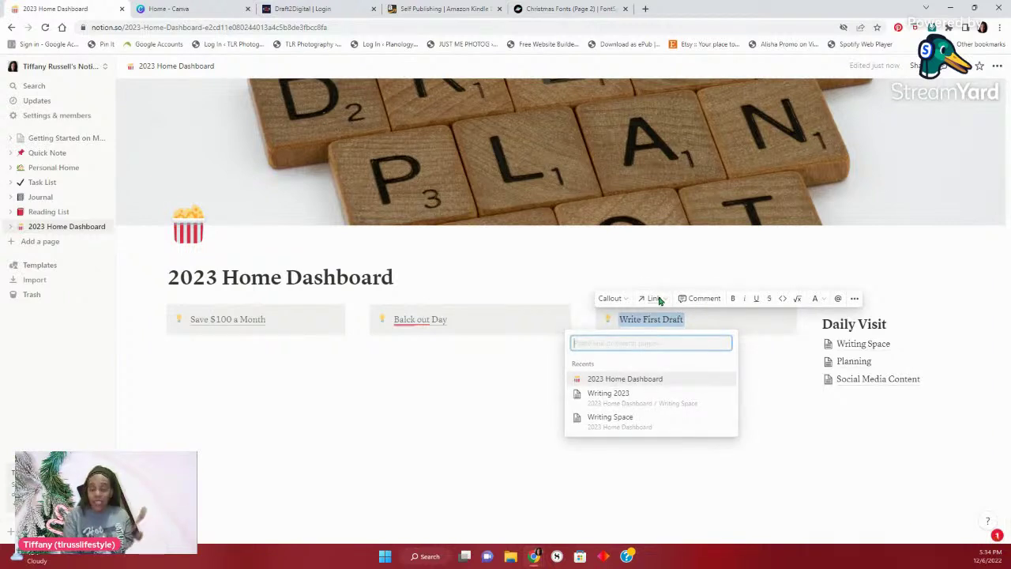
text(aut)
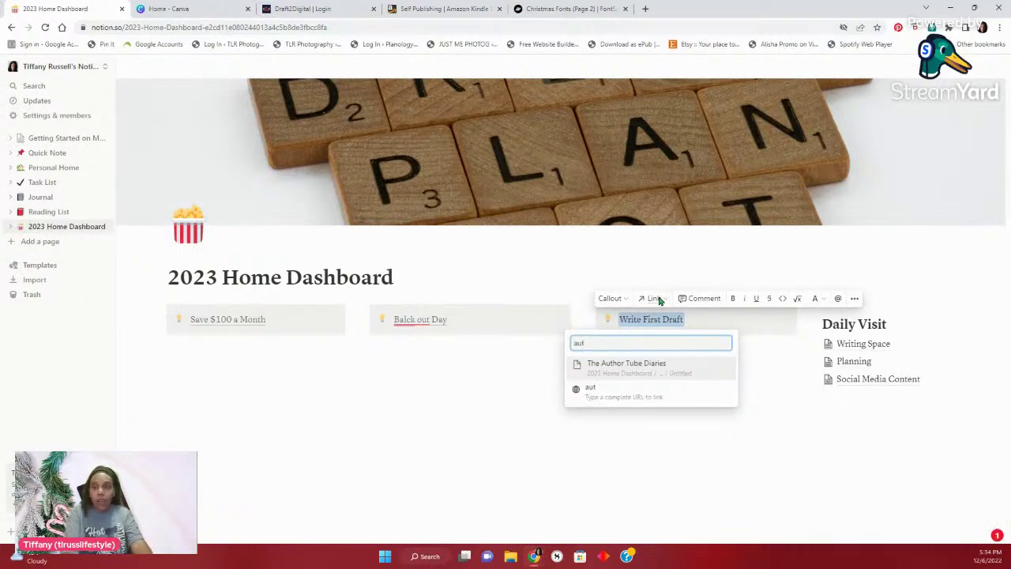
click(573, 363)
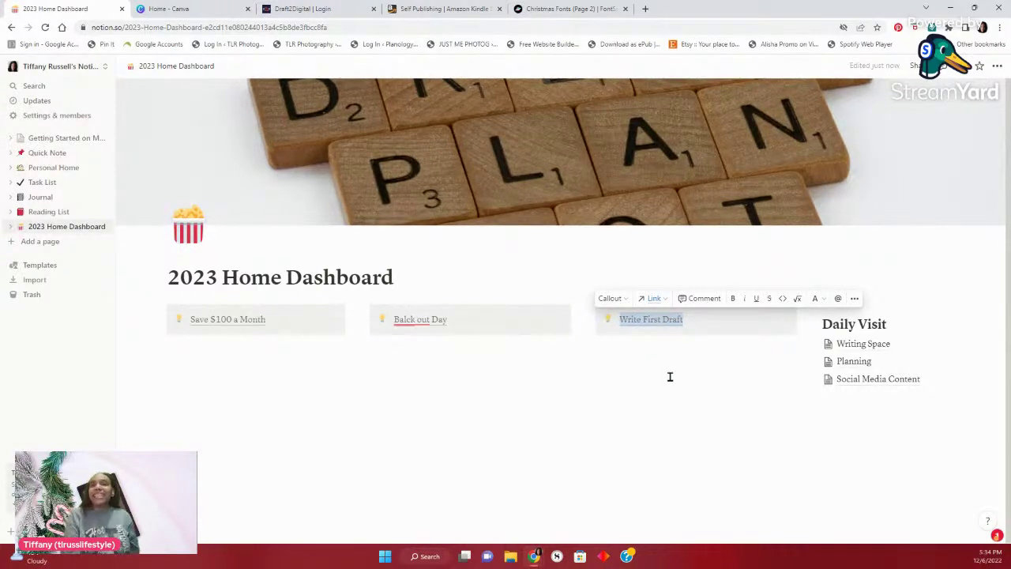
Open the Planning page and add a gallery view with a new database below the Values block, titled "Monthly"
click(671, 377)
mouse_move(652, 324)
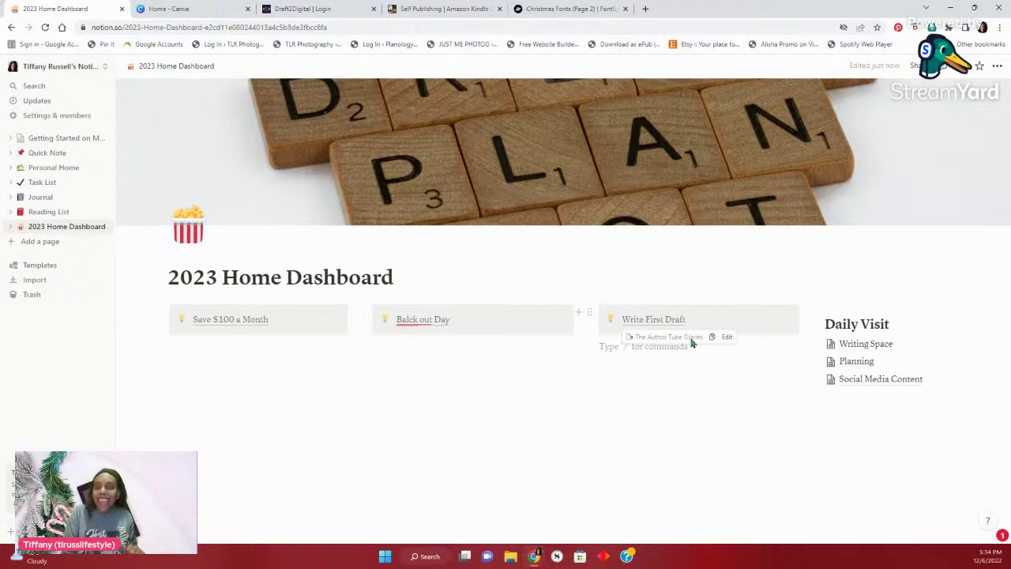
click(852, 362)
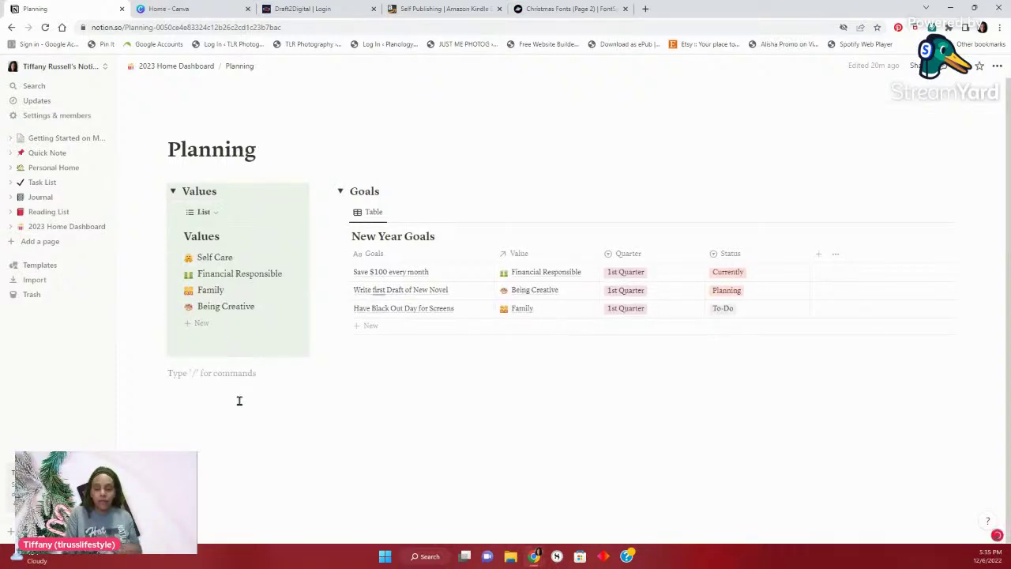
text(/)
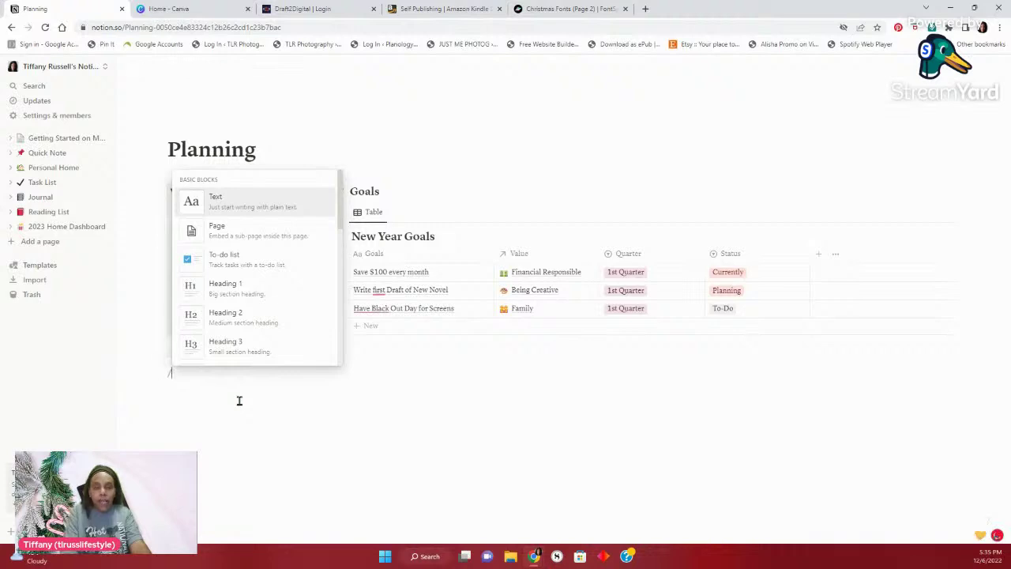
text(data)
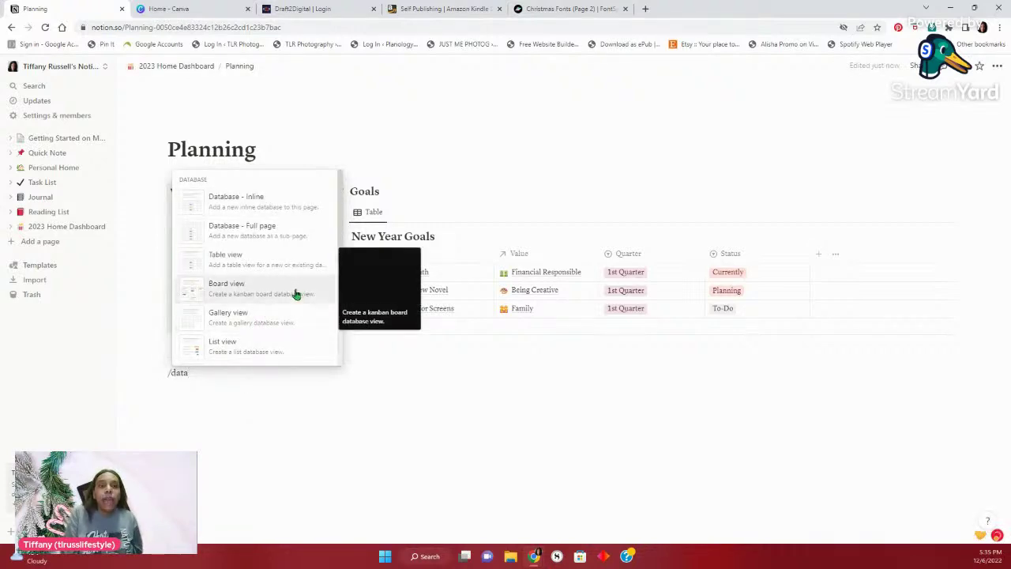
click(252, 320)
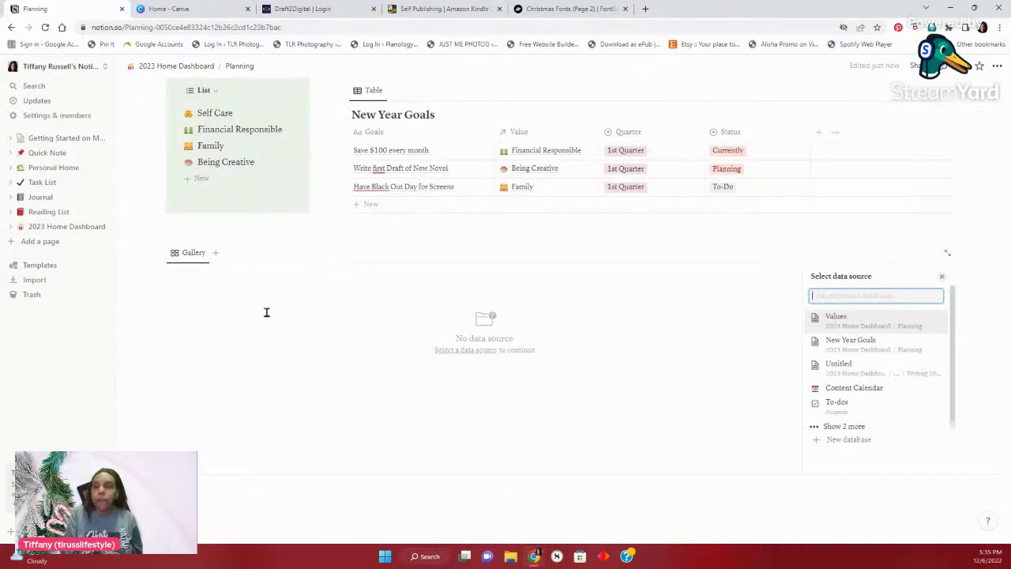
click(850, 441)
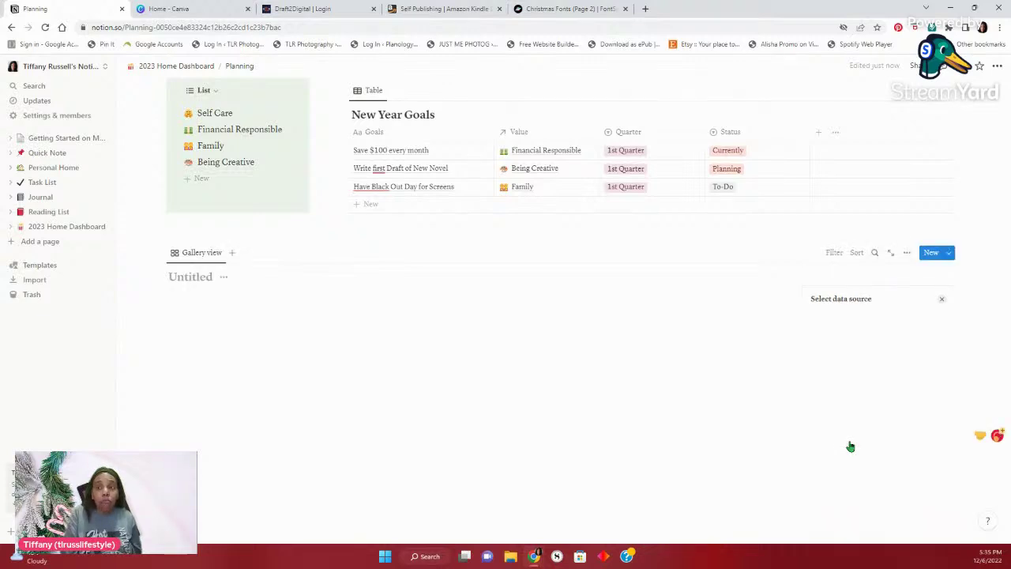
click(190, 278)
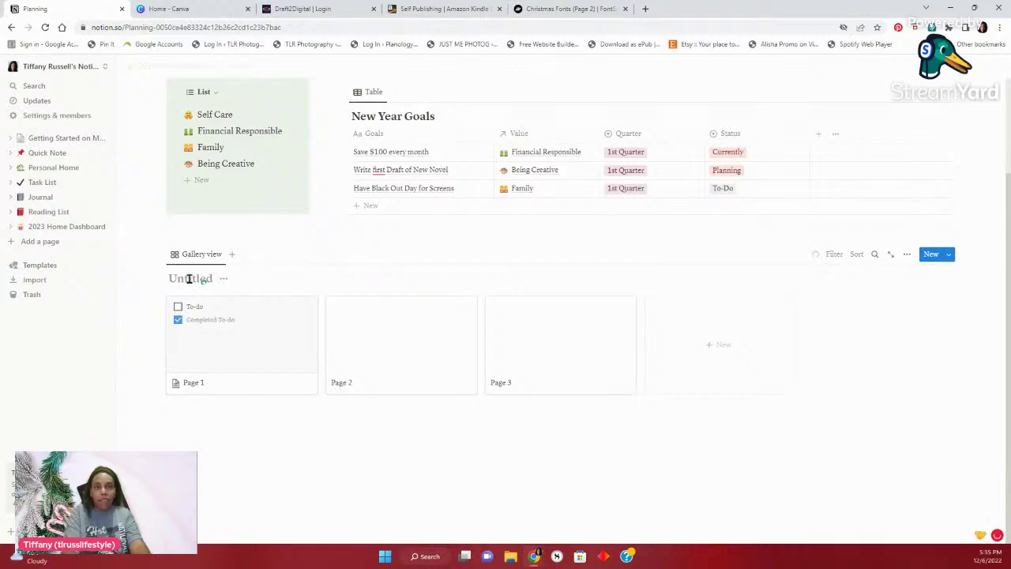
text(Monthly)
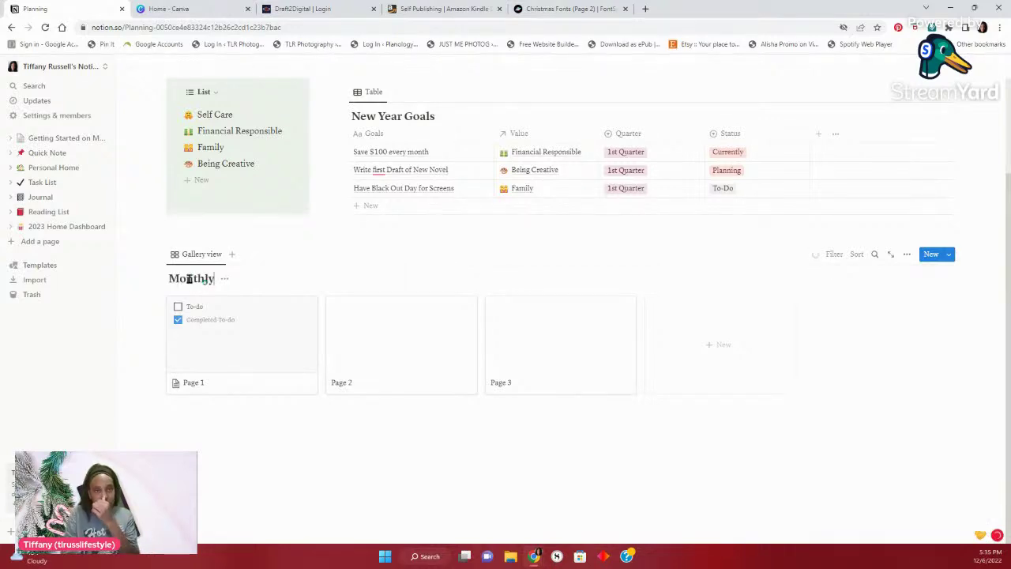
Rename the first card of the Monthly gallery "January 2023" and return to the Planning page
click(204, 383)
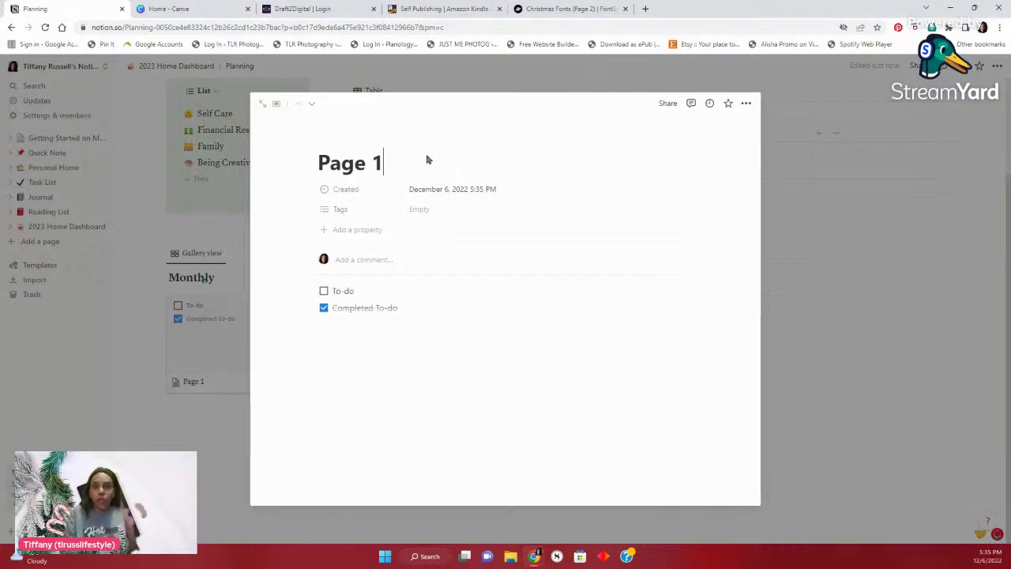
click(374, 162)
key(BackSpace)
key(BackSpace)
key(BackSpace)
key(BackSpace)
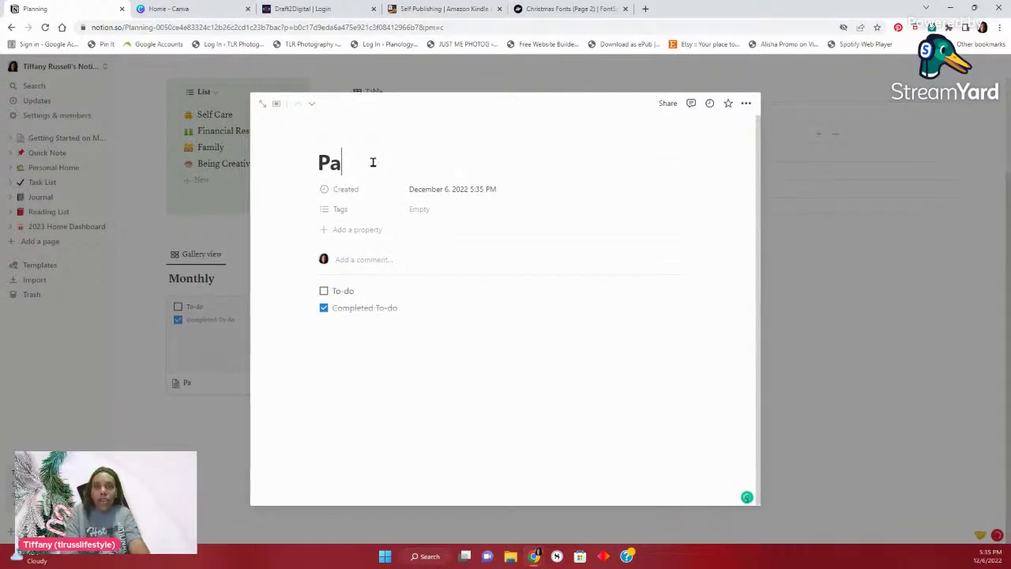
key(BackSpace)
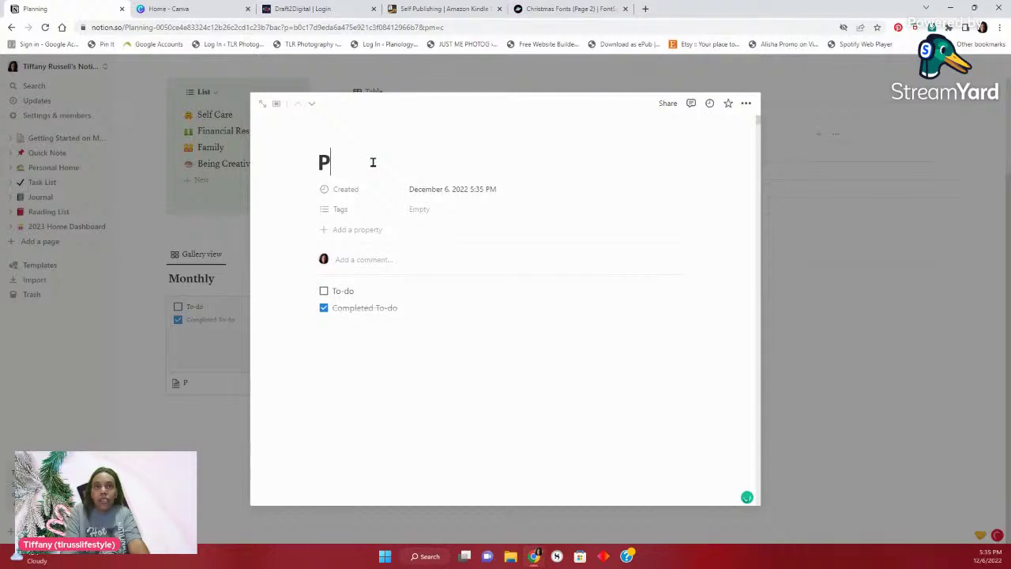
key(BackSpace)
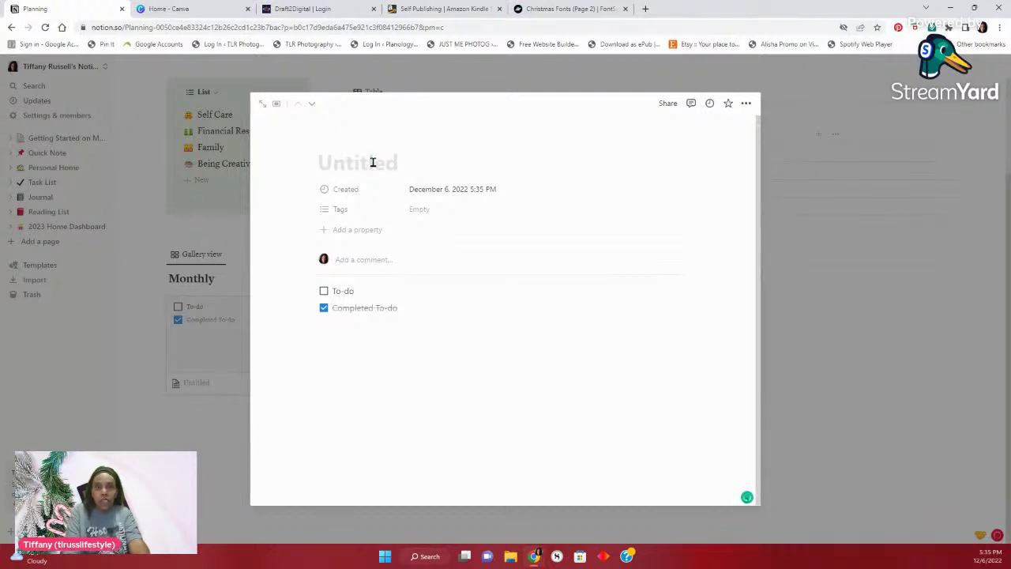
text(Jan)
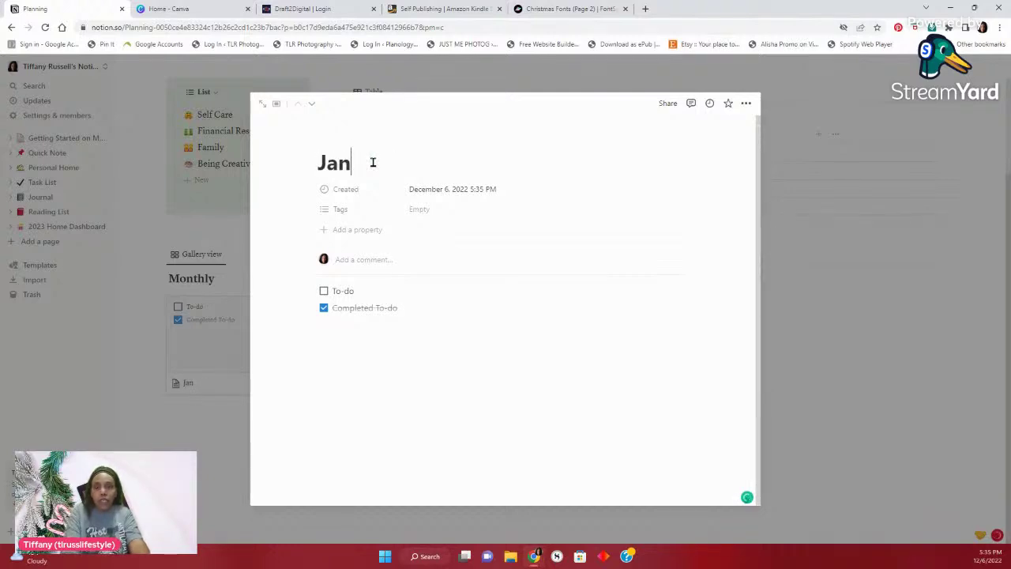
text(uary )
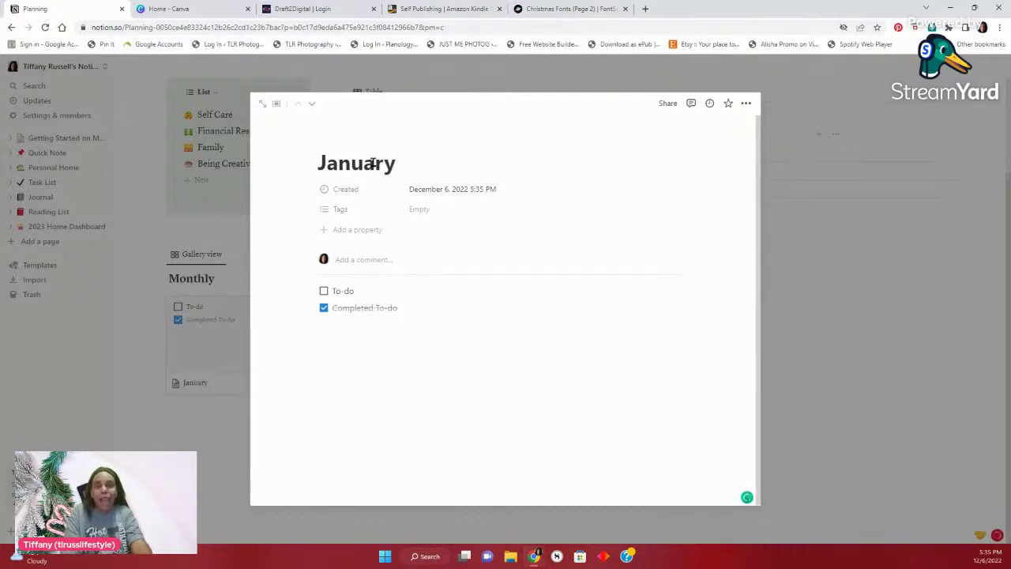
text(2023)
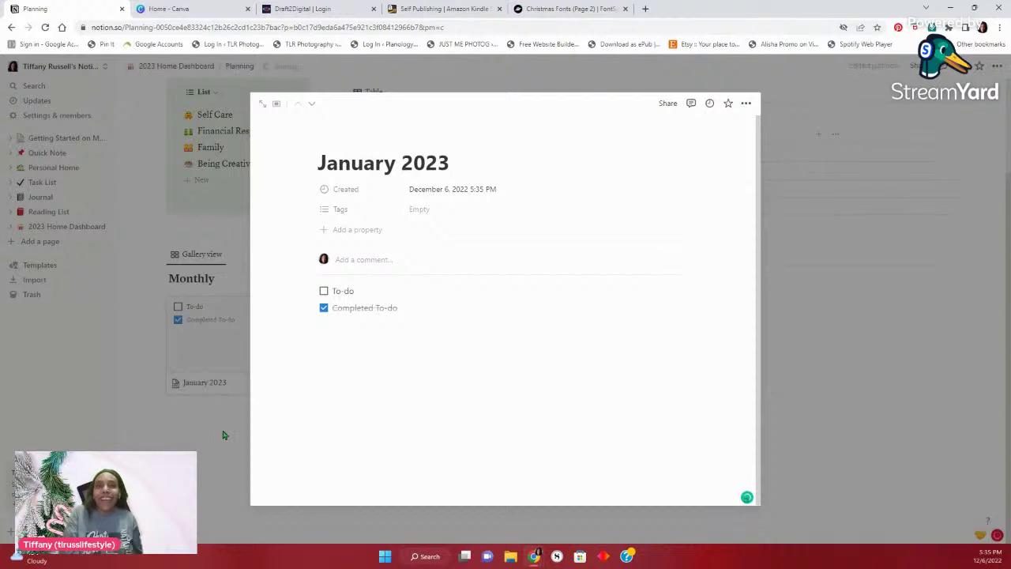
click(222, 434)
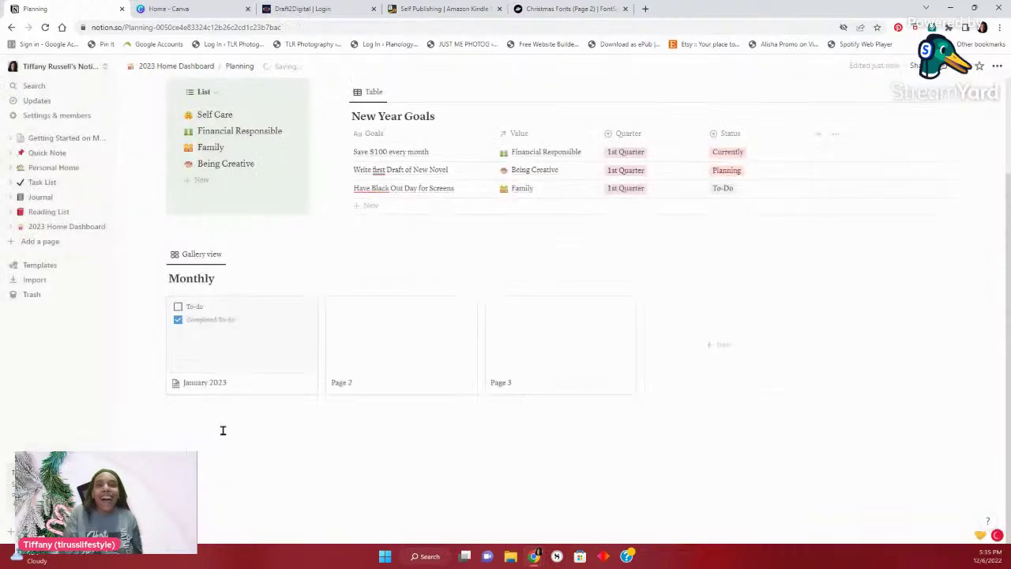
Rename the second card of the Monthly gallery "February 2023" and return to the Planning page
click(362, 386)
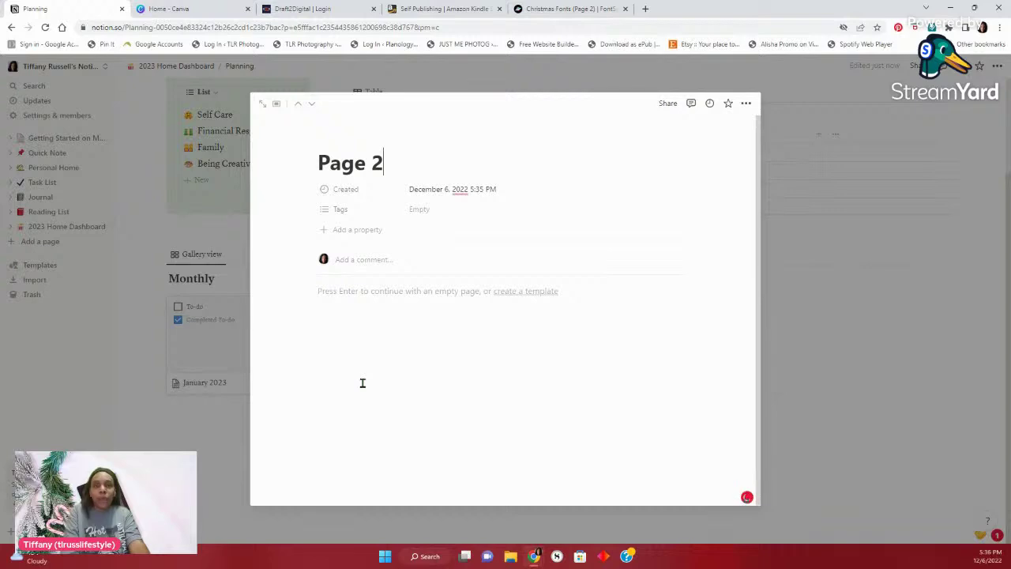
key(BackSpace)
key(BackSpace)
key(BackSpace)
key(BackSpace)
key(BackSpace)
key(BackSpace)
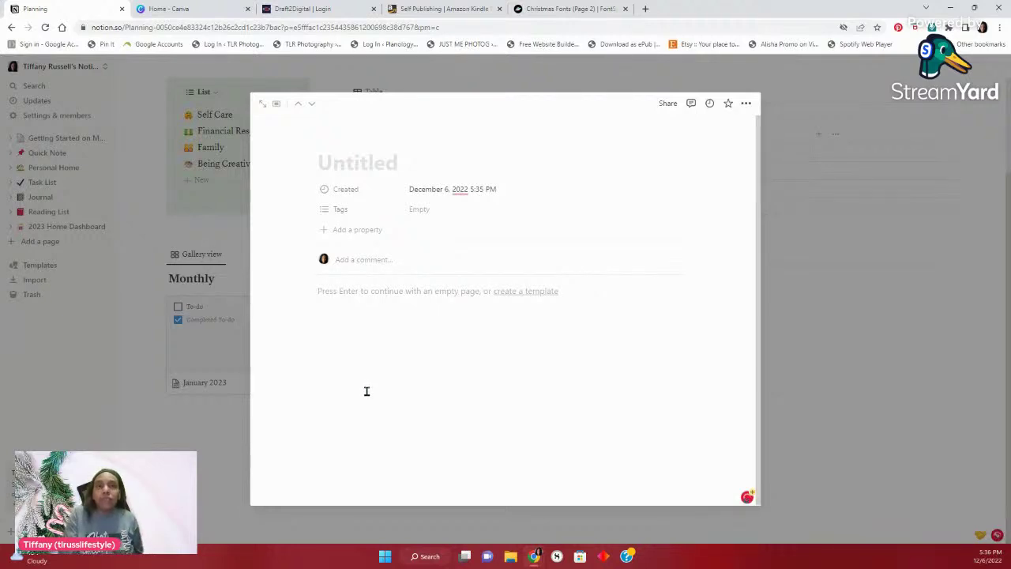
text(February 2023)
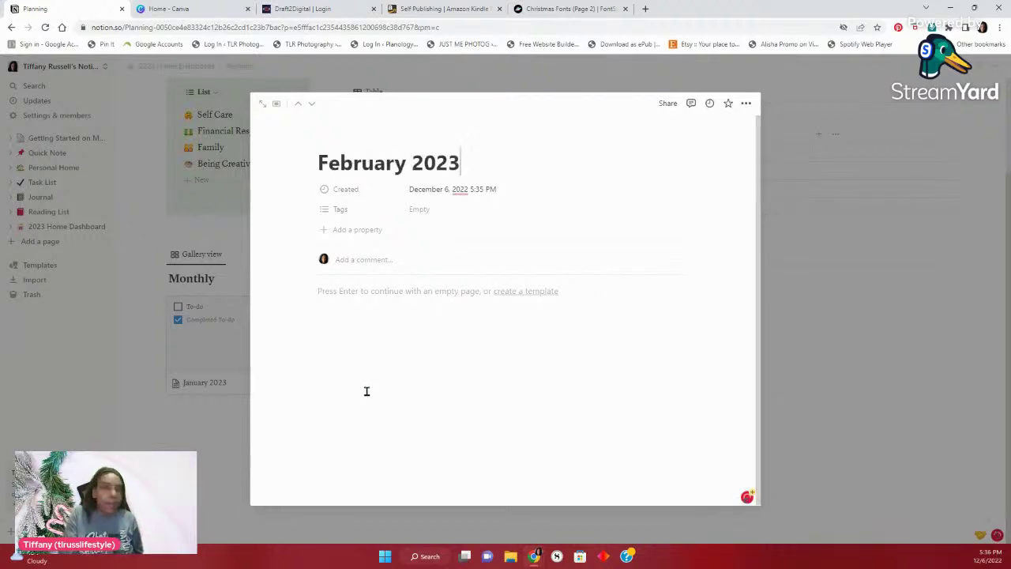
click(203, 457)
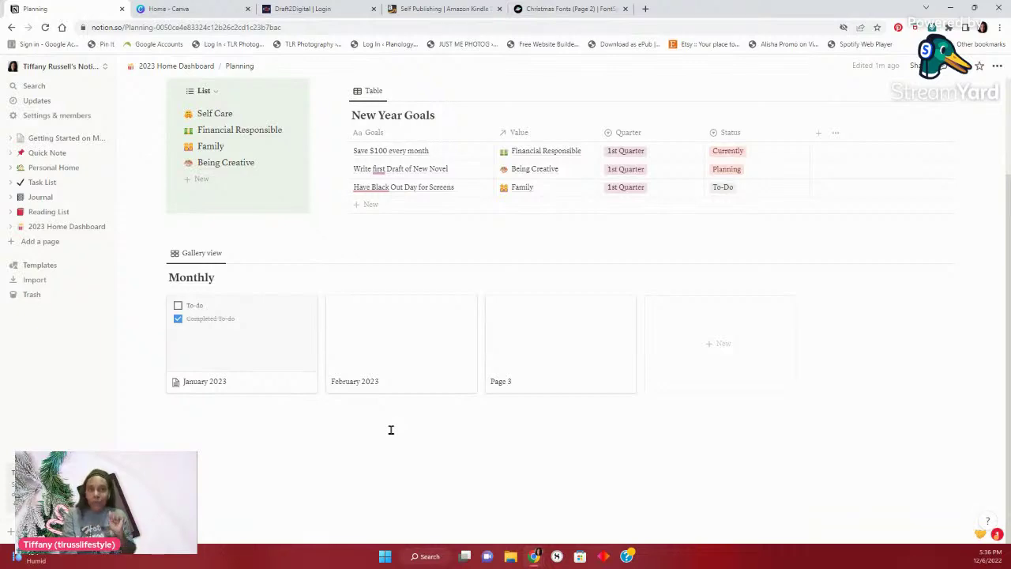
Switch to Canva and create a blank YouTube Banner design
click(181, 9)
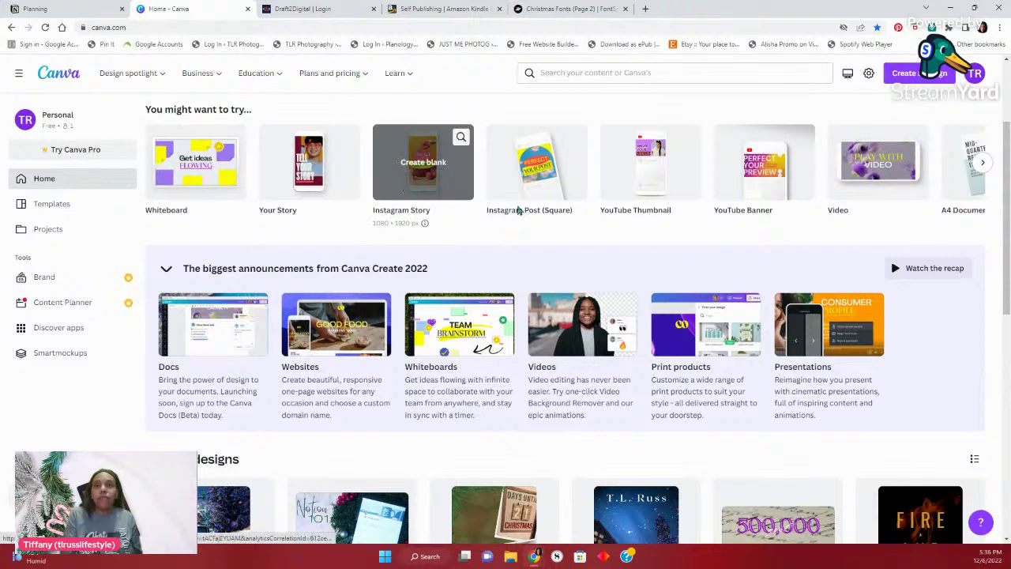
mouse_move(758, 169)
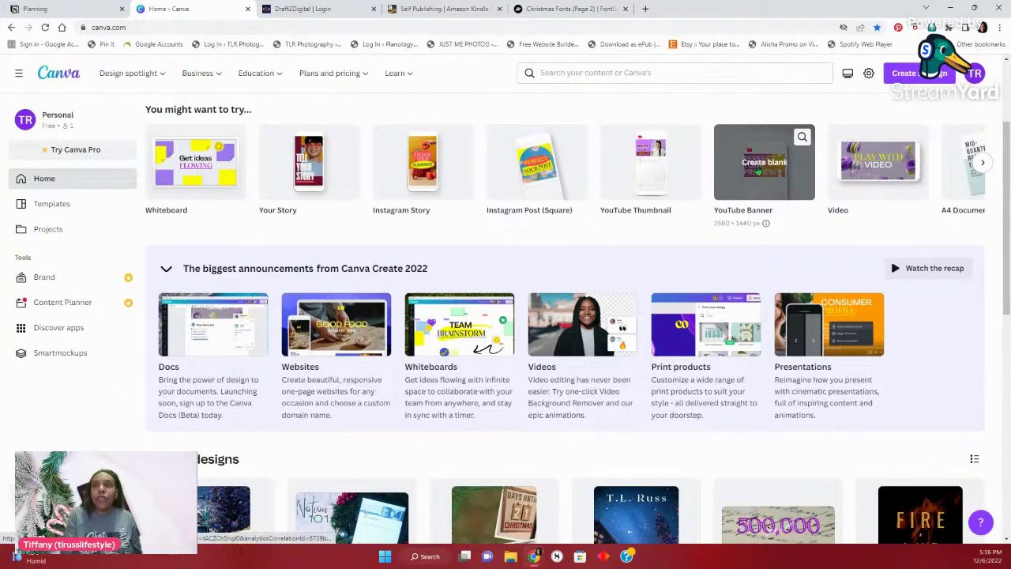
click(758, 169)
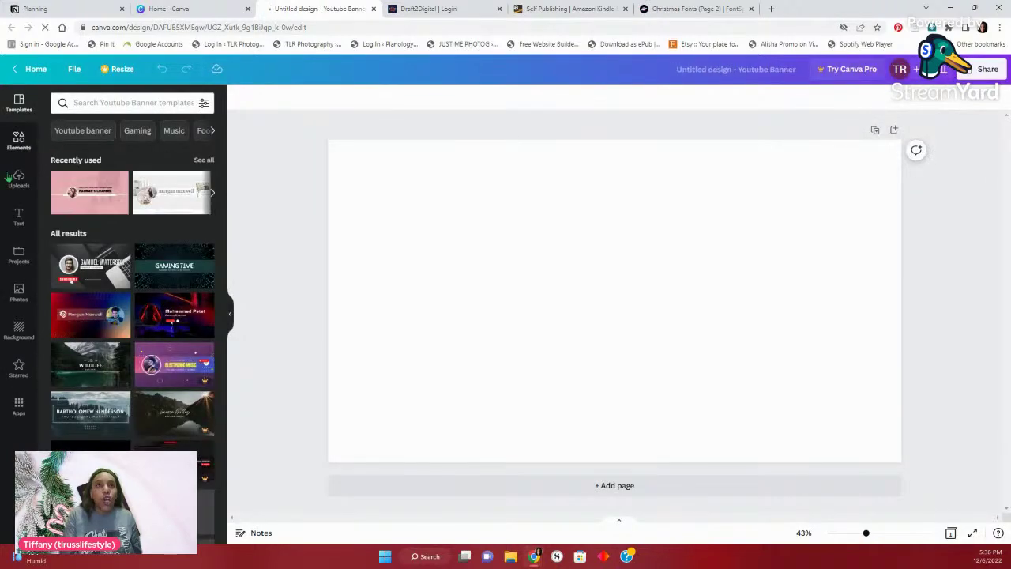
Search the elements for "january", show only photos, and place the snowy blue pine branch photo on the banner
click(15, 150)
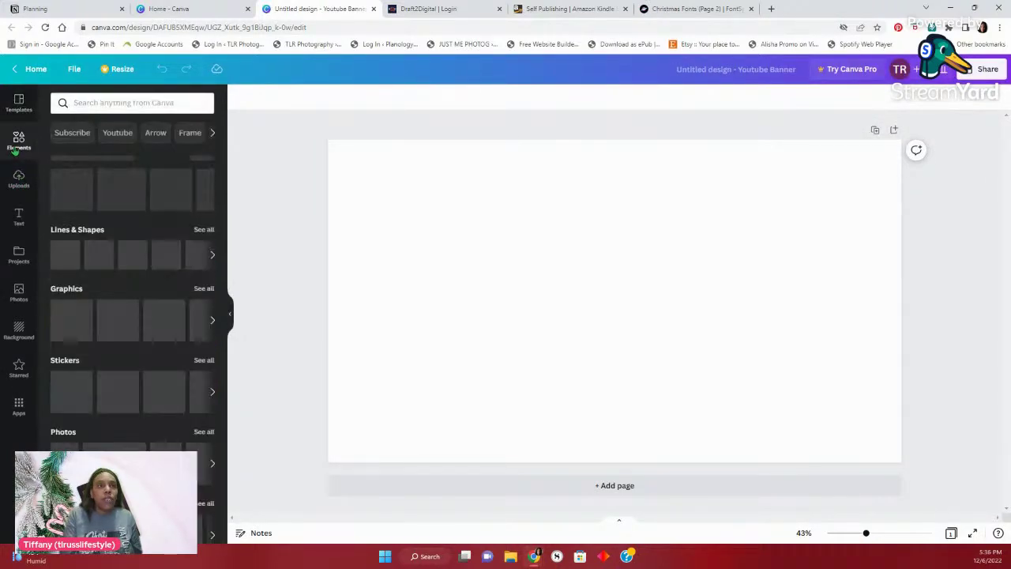
click(92, 104)
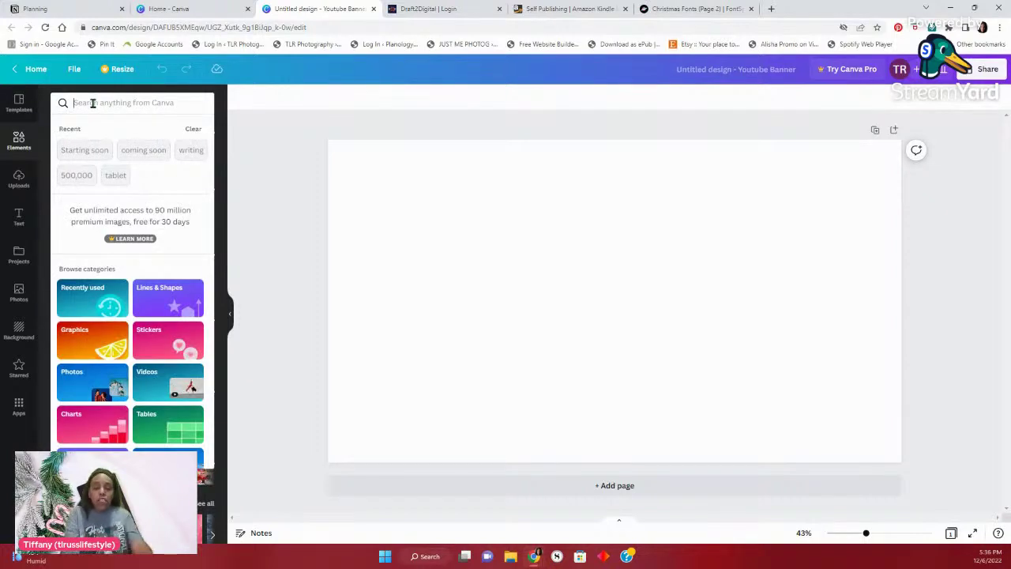
text(january)
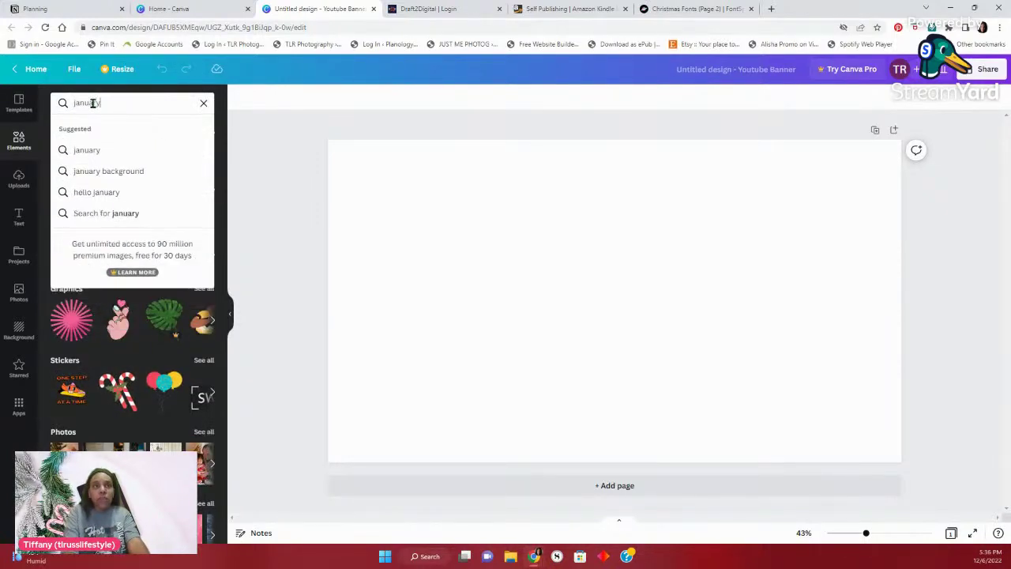
key(Return)
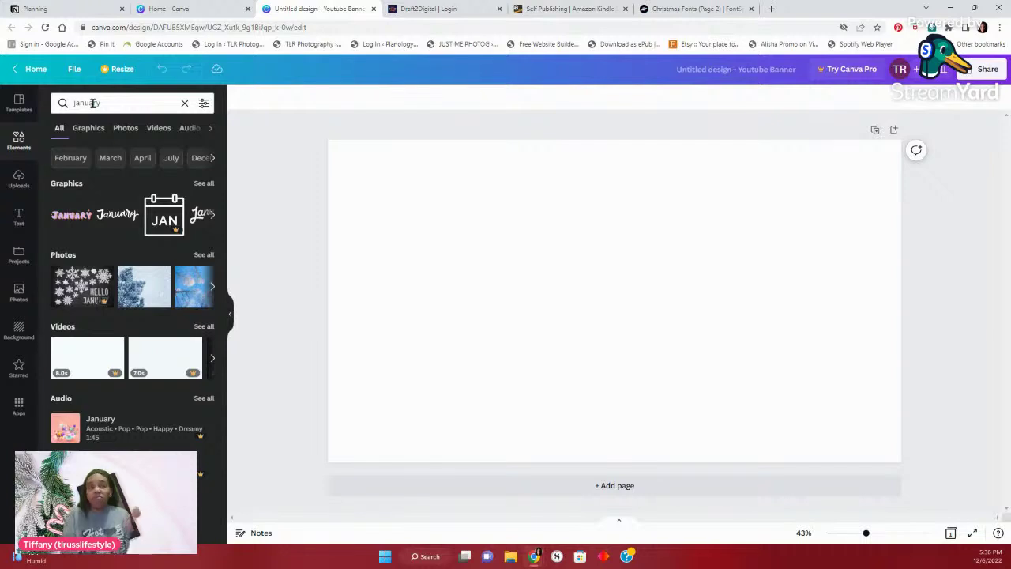
click(204, 255)
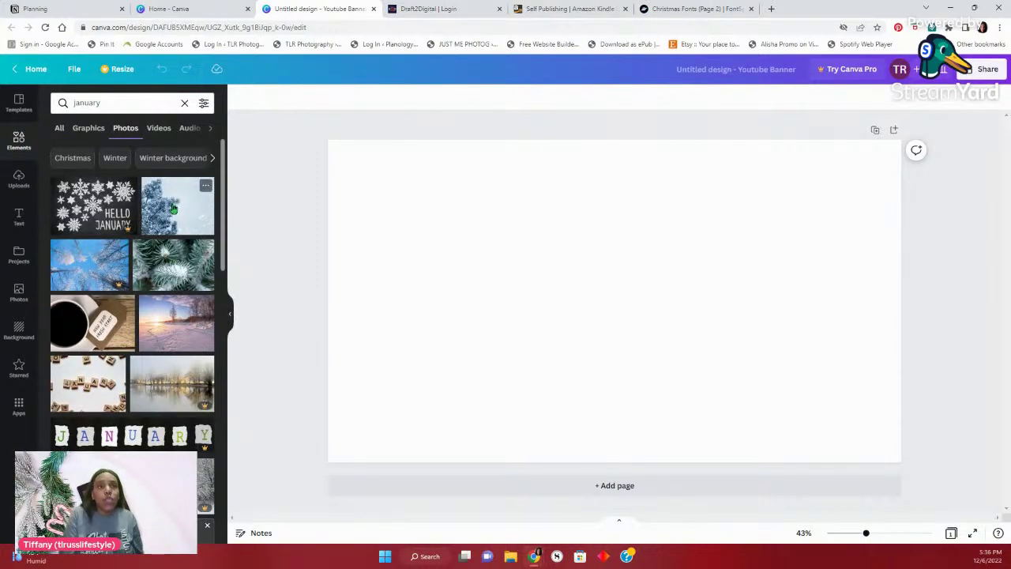
drag(173, 208, 447, 245)
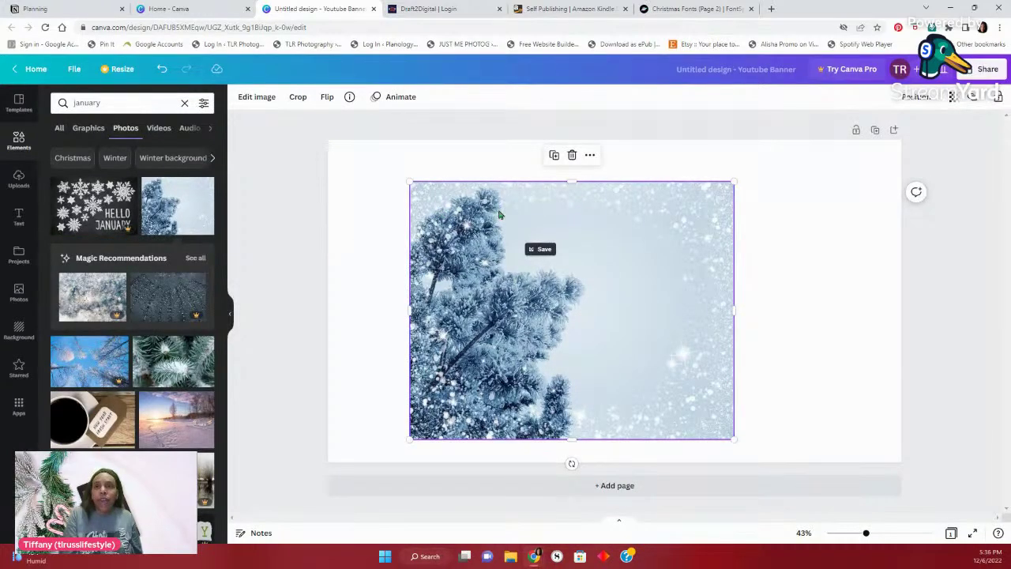
Align the pine photo with the banner's upper-left corner, enlarge it to cover the whole page, and shift it slightly upward
drag(498, 213, 427, 165)
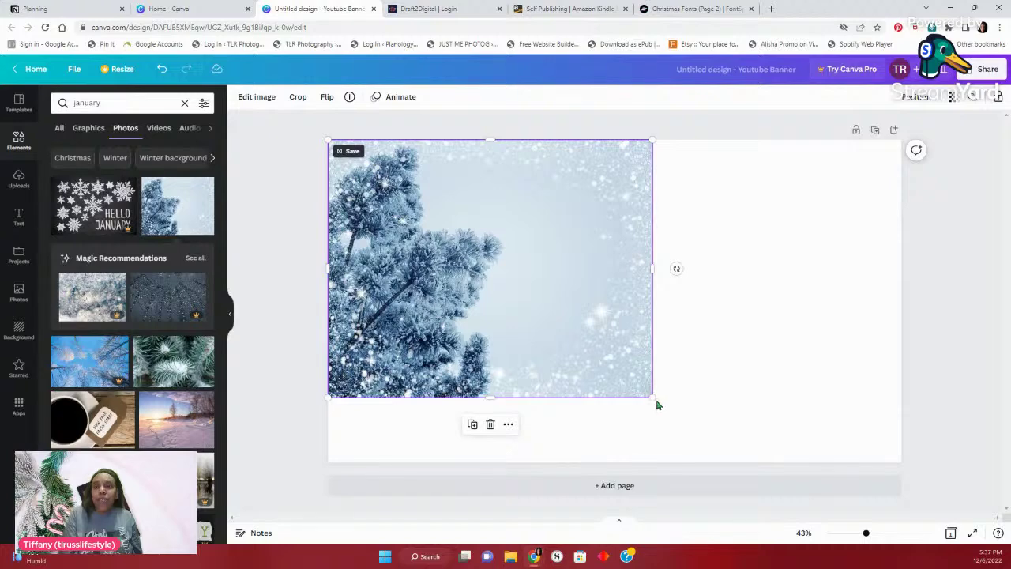
drag(795, 405, 1008, 465)
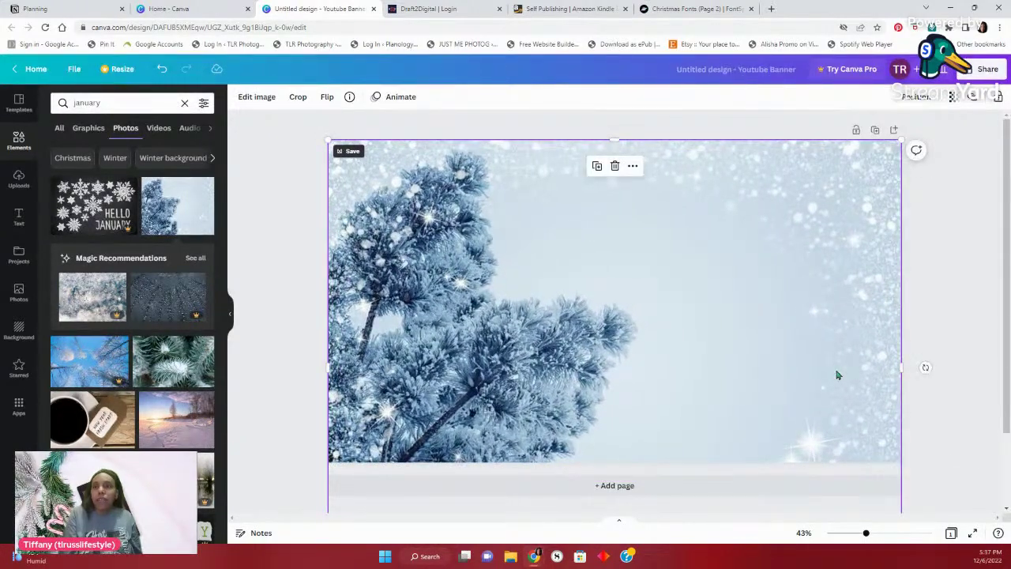
drag(838, 375, 834, 326)
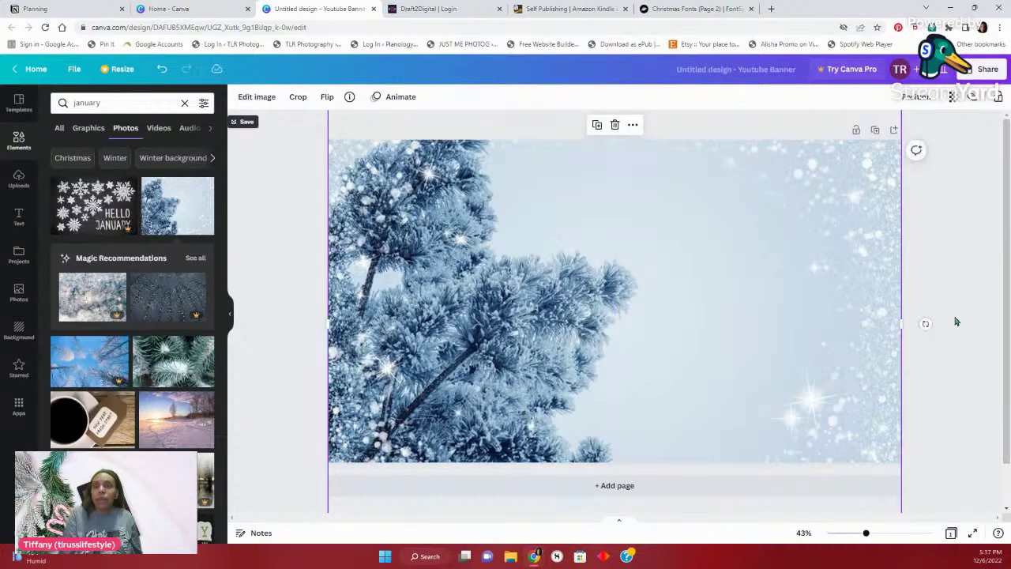
click(960, 271)
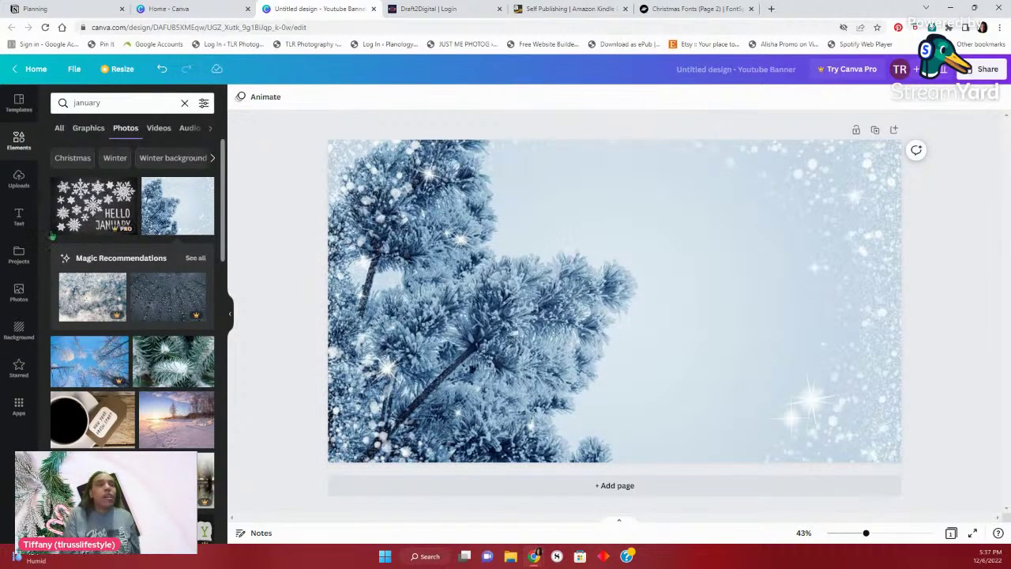
Add a heading reading "January" to the banner and colour its text white
click(18, 218)
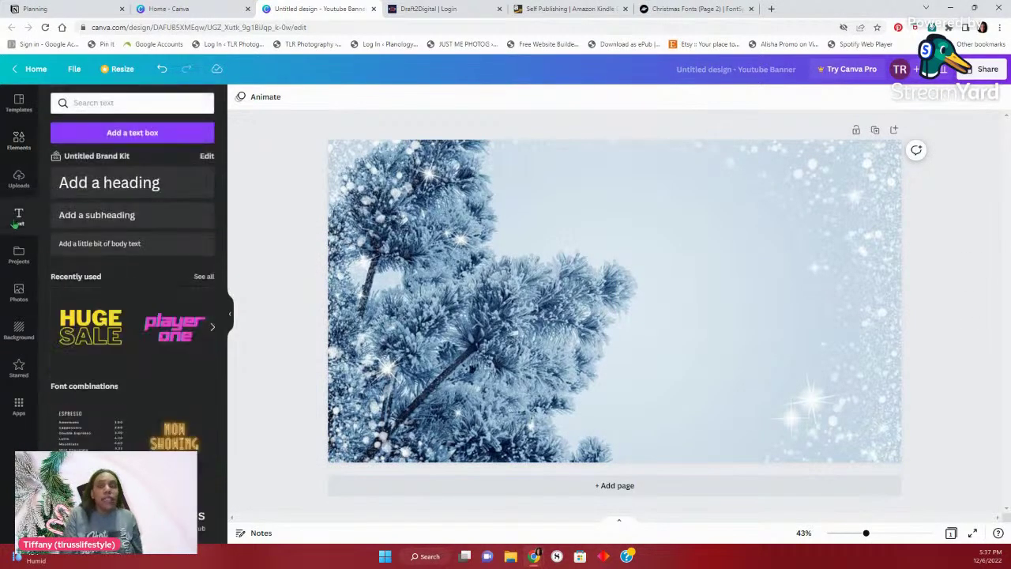
click(132, 184)
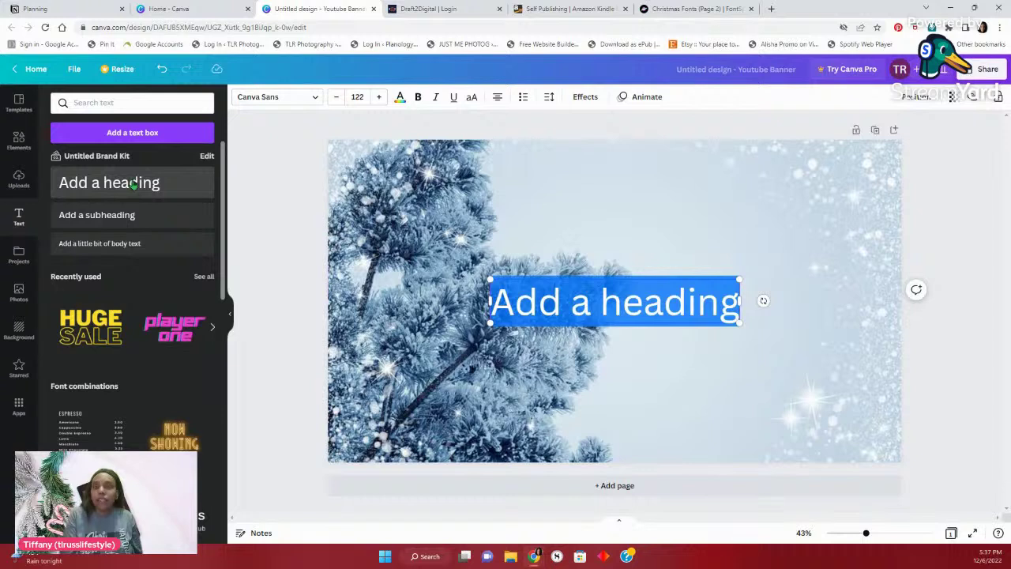
text(January)
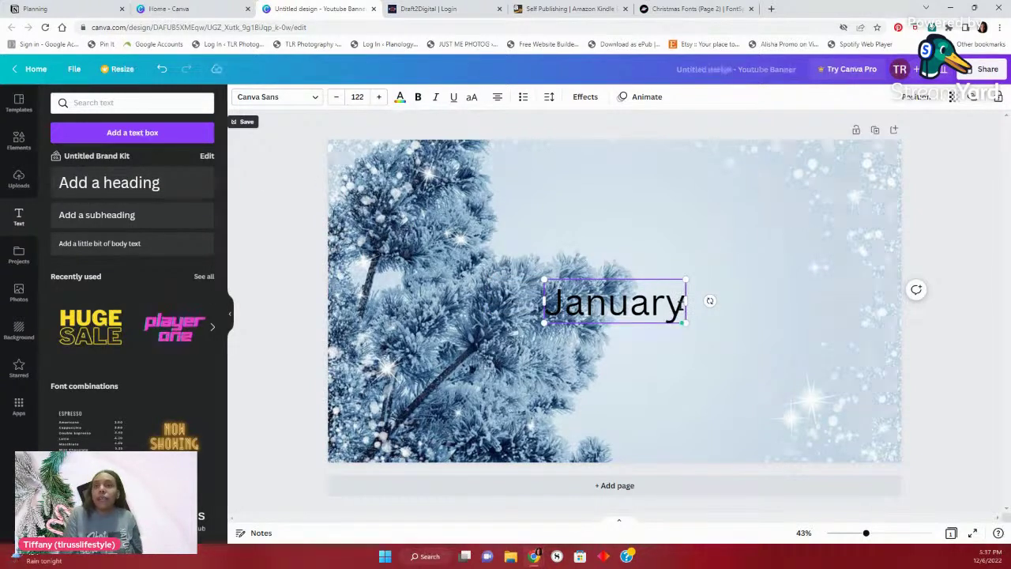
drag(682, 306, 545, 308)
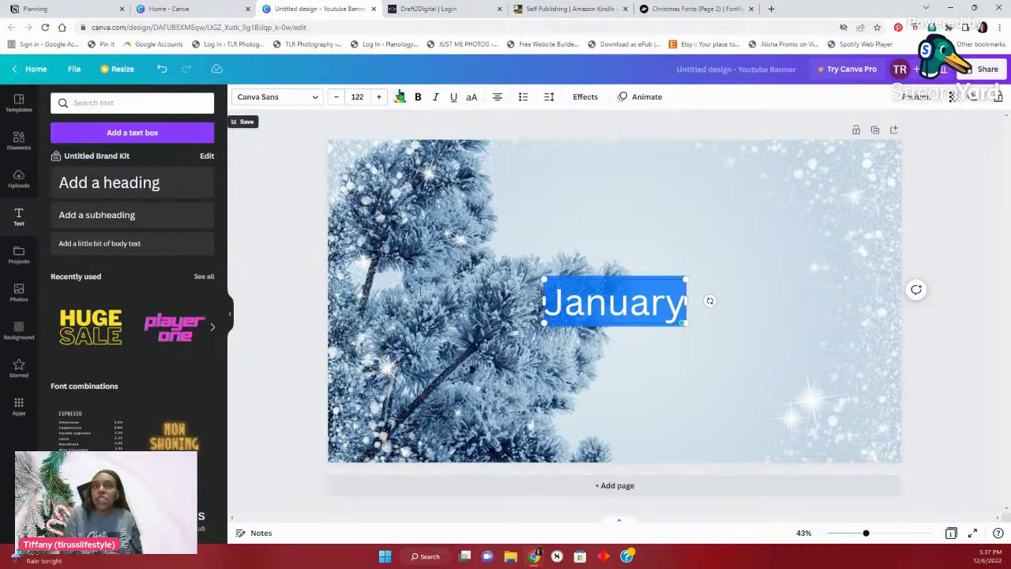
click(399, 97)
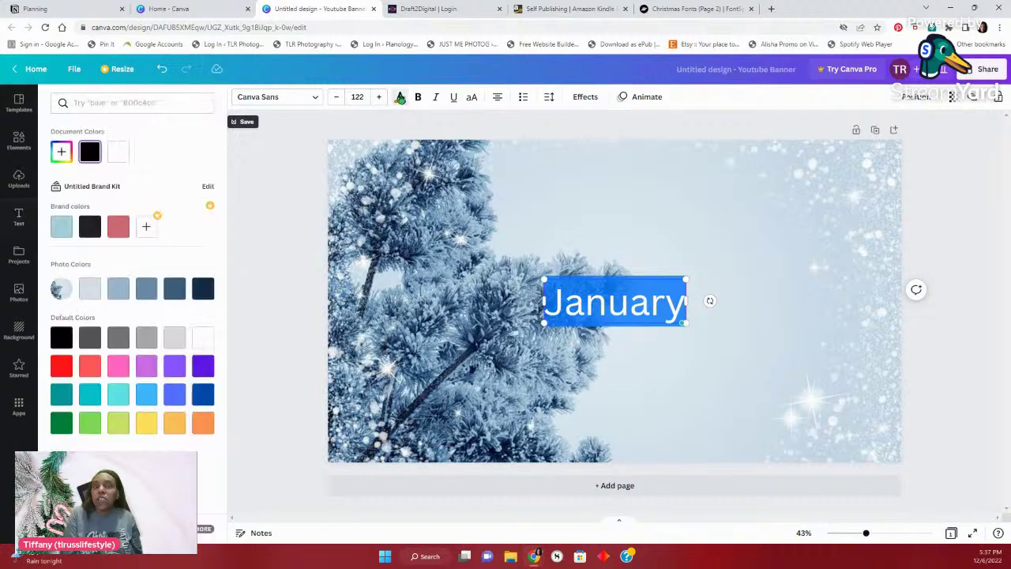
click(120, 153)
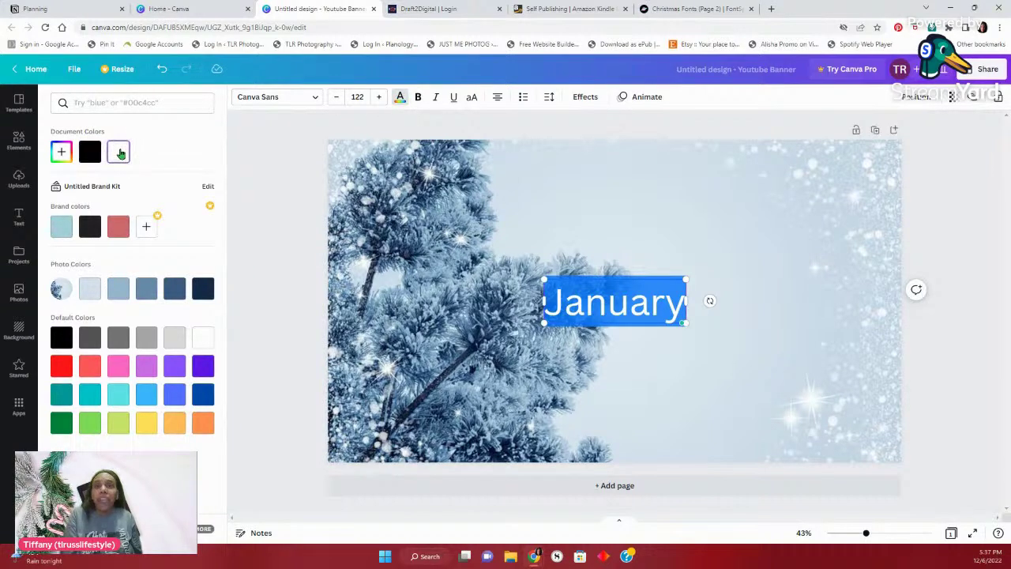
Set the "January" heading in the Andasia font, enlarge it to about size 297, and shift it slightly downward over the banner's pale area
click(280, 97)
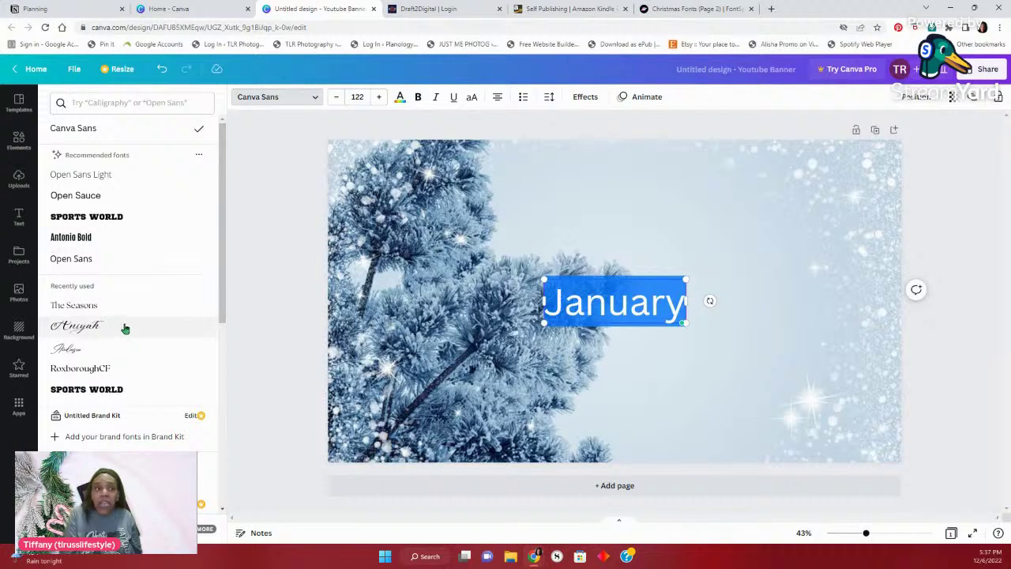
click(111, 350)
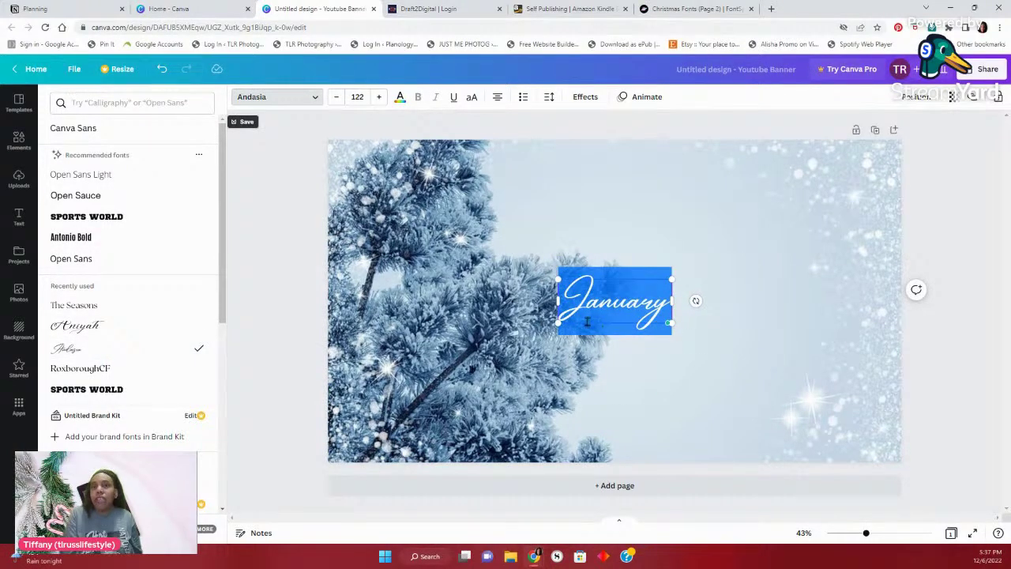
drag(670, 280, 835, 189)
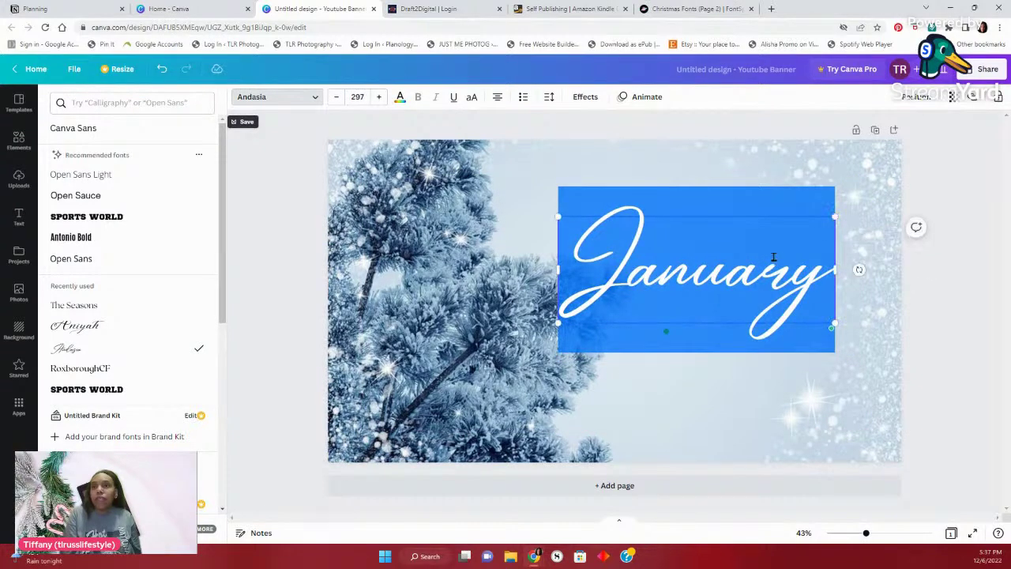
drag(709, 215, 709, 242)
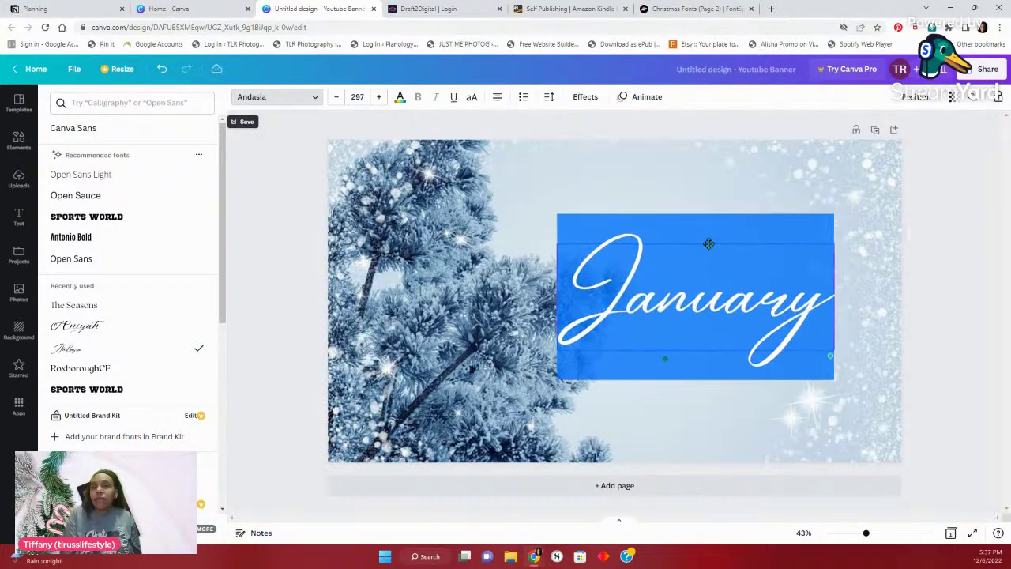
click(948, 315)
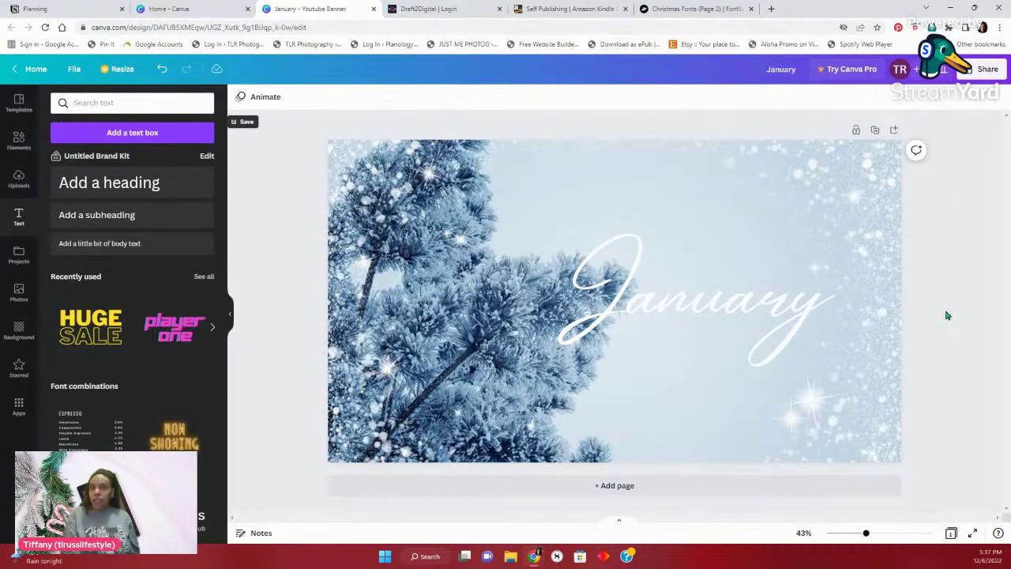
Download the January banner as a PNG and dismiss the download notice
click(985, 70)
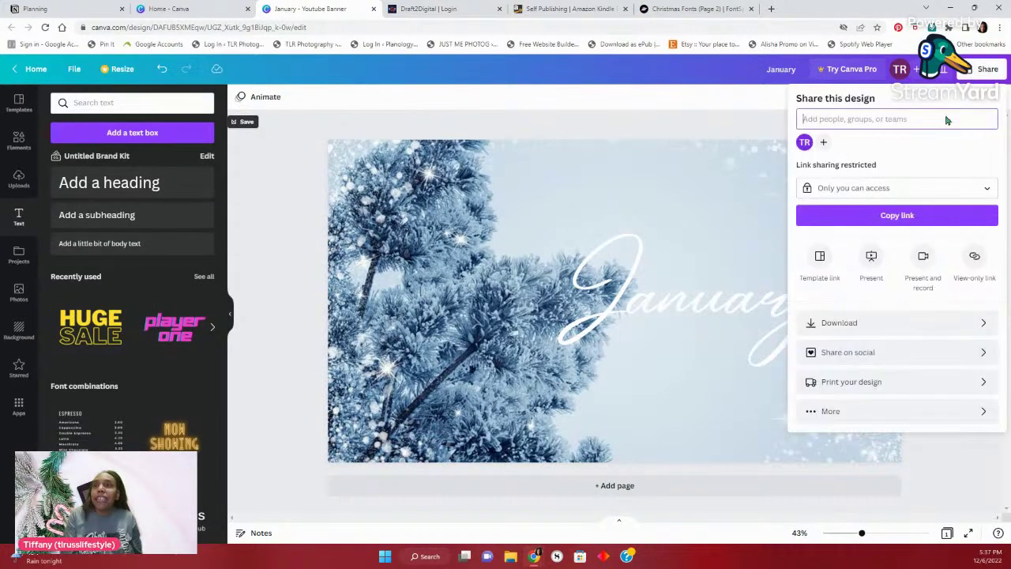
click(932, 321)
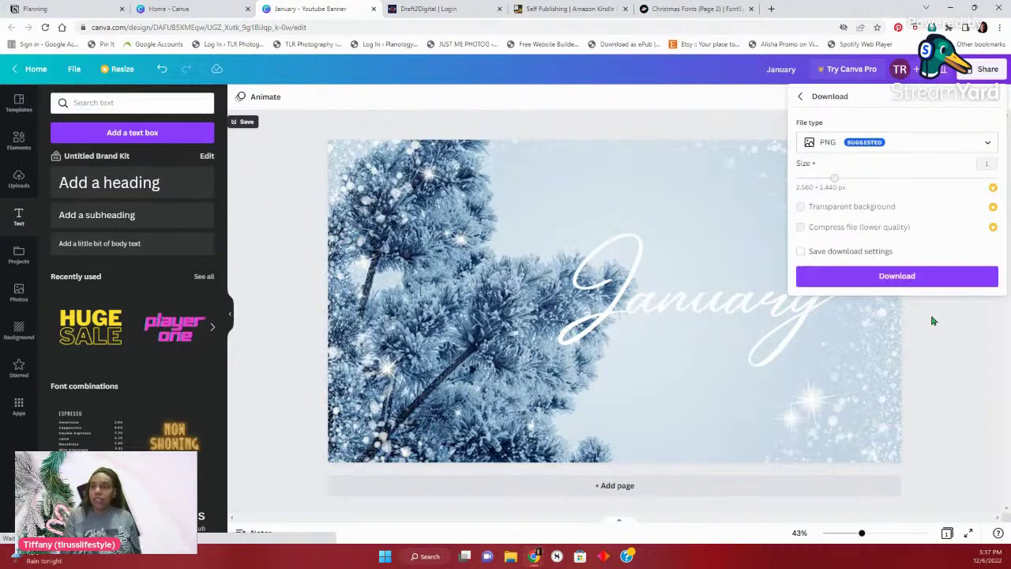
click(894, 275)
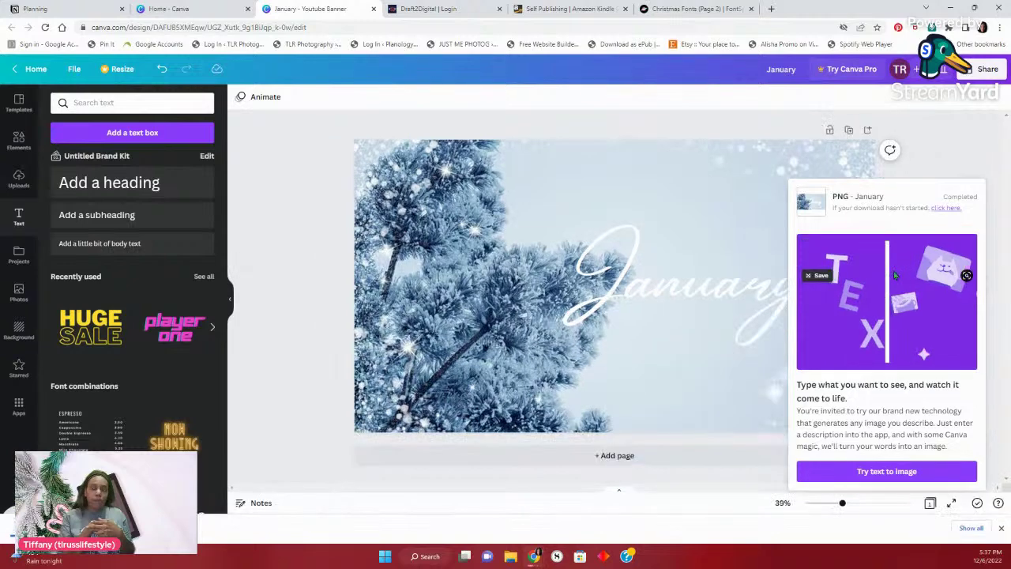
click(959, 151)
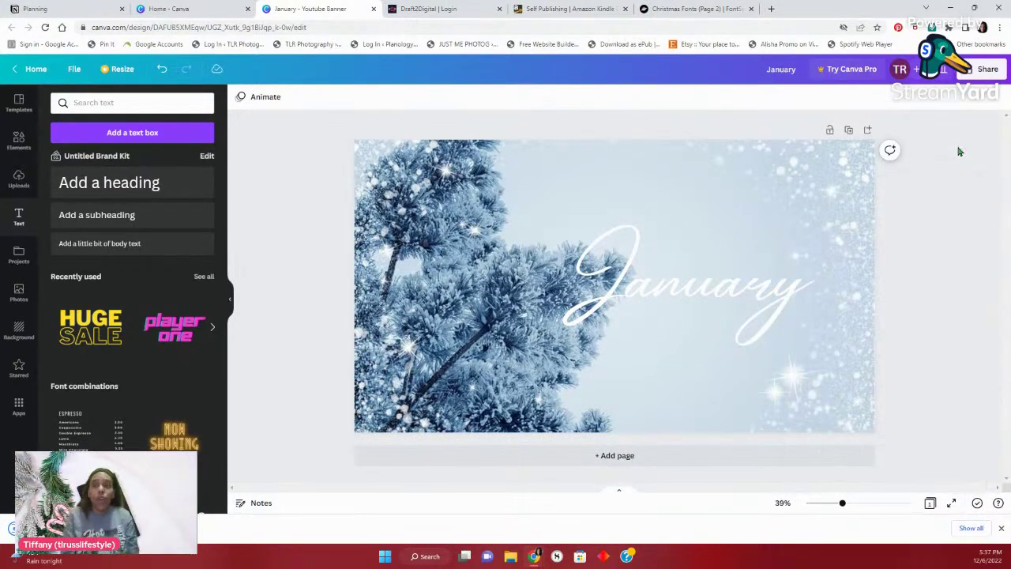
Switch to Notion, open the January 2023 card of the Monthly gallery, and delete its two sample to-do items
click(85, 10)
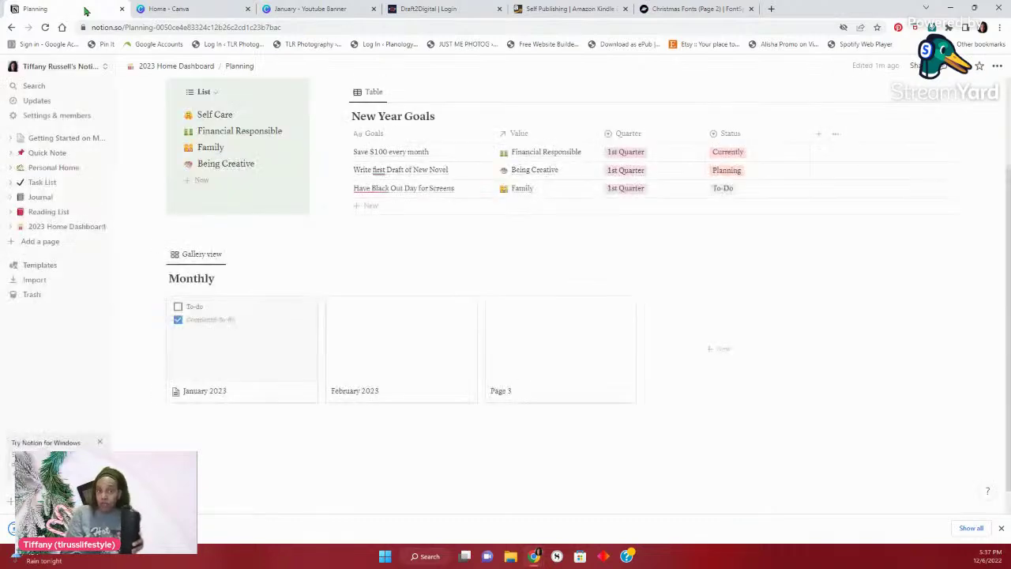
click(270, 351)
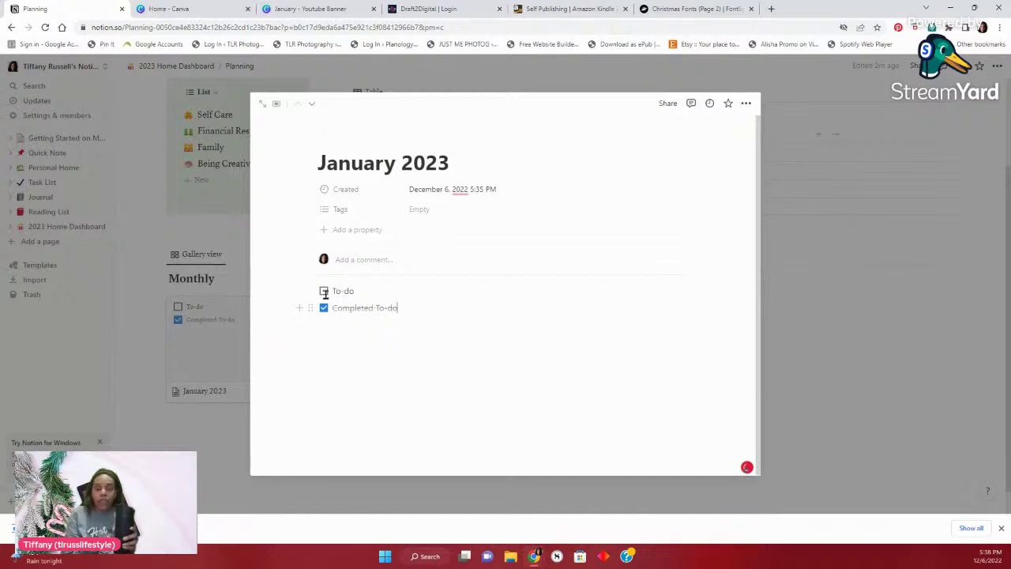
mouse_move(324, 293)
mouse_down()
mouse_move(300, 293)
mouse_move(308, 290)
mouse_up()
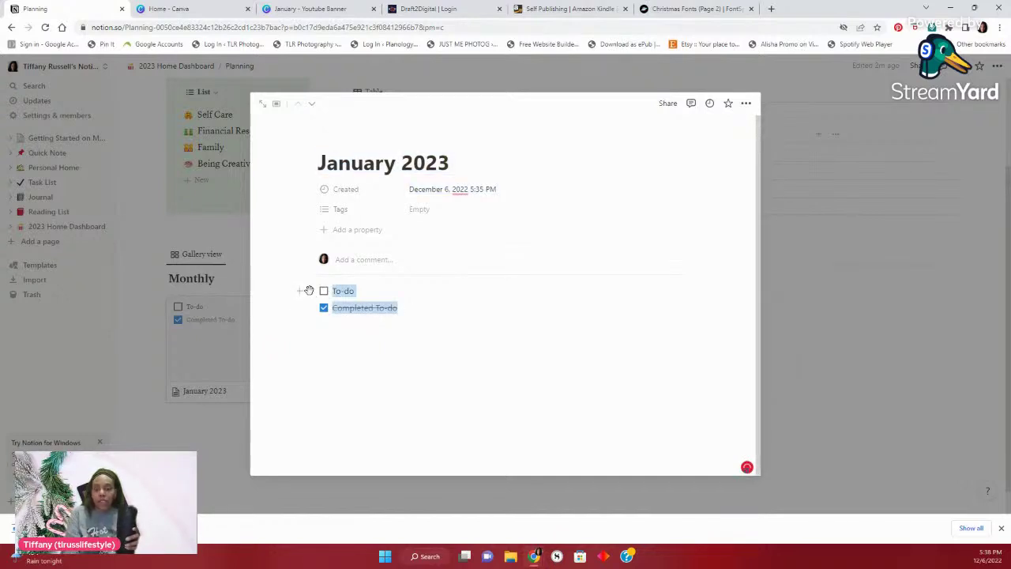
key(BackSpace)
key(BackSpace)
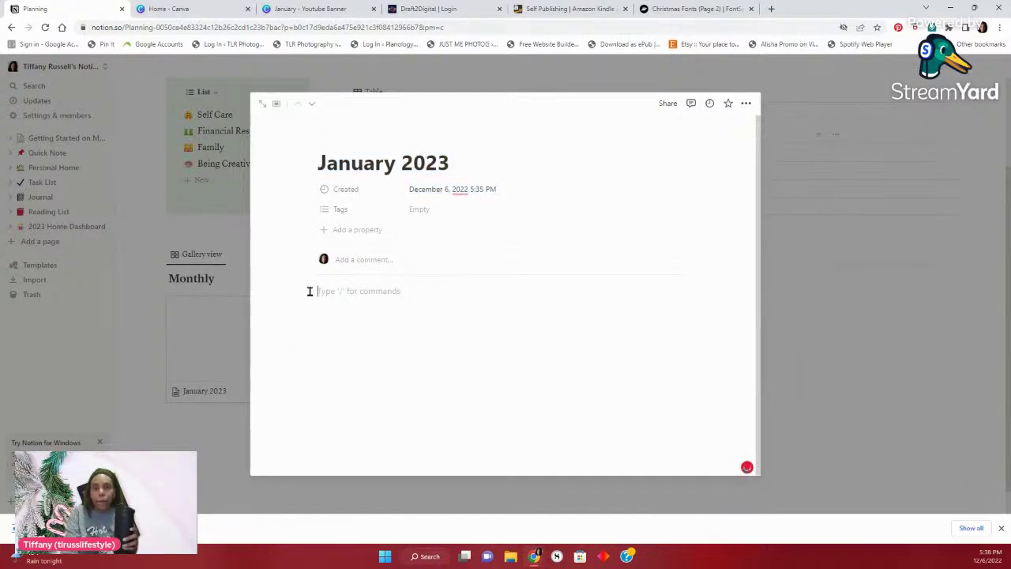
key(BackSpace)
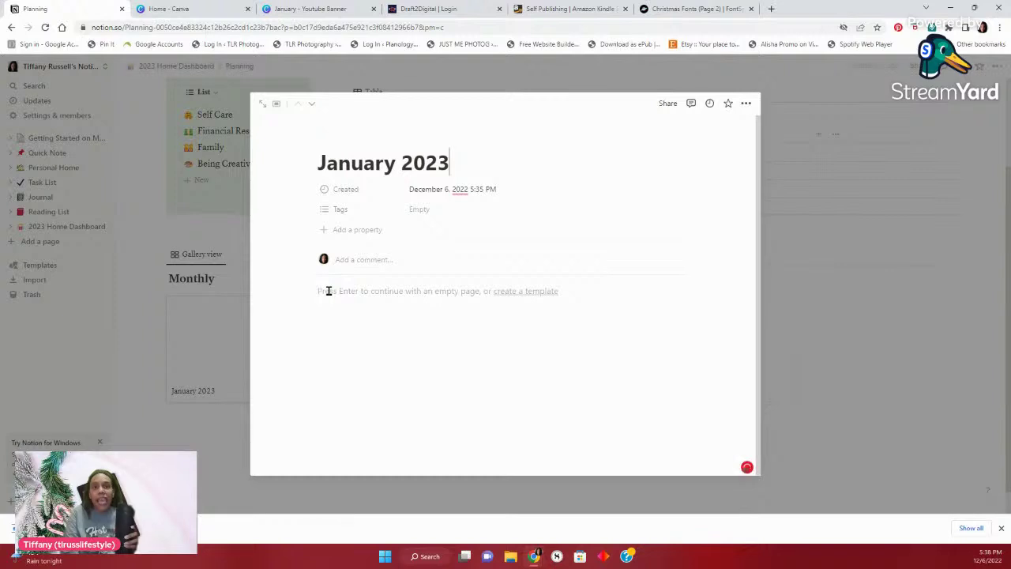
click(329, 291)
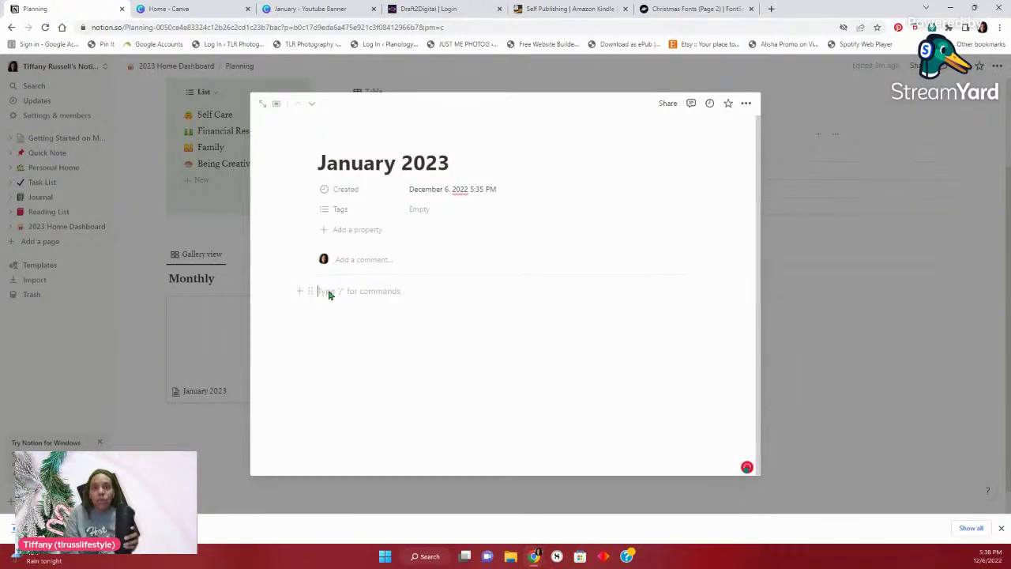
Insert an image block in the January 2023 page, try to upload the January file from Downloads, and close the page
text(/)
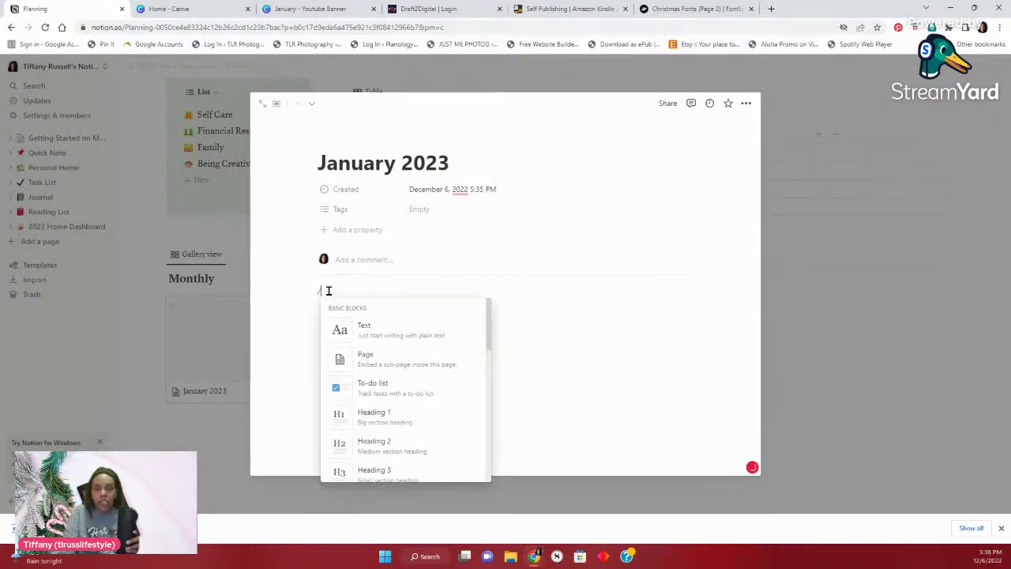
text(im)
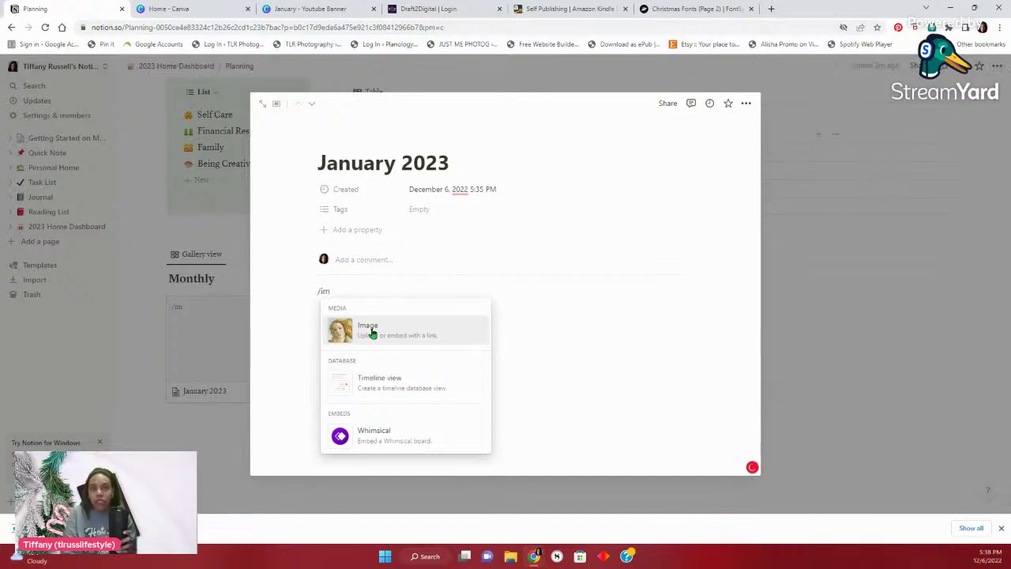
click(373, 333)
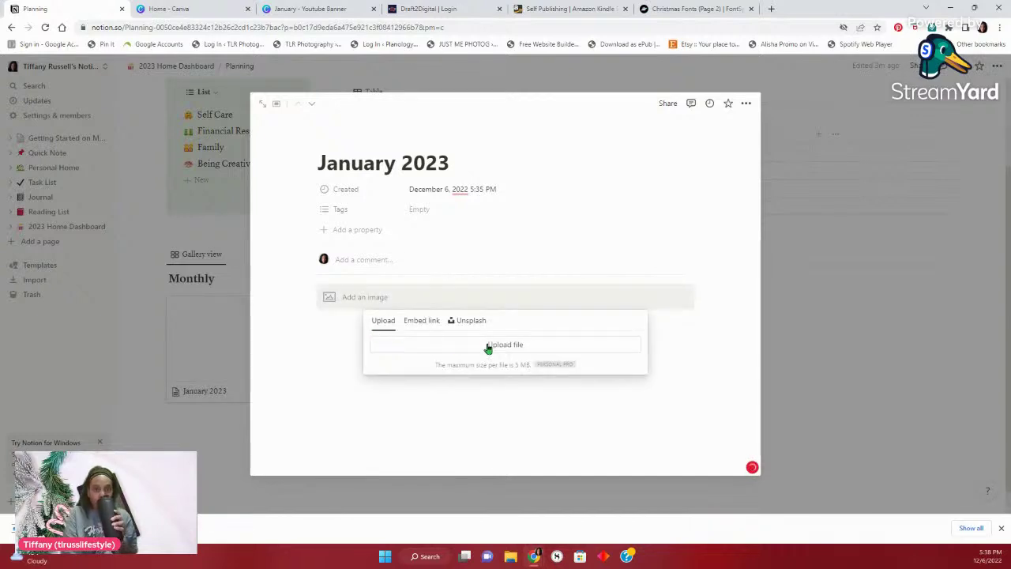
click(488, 347)
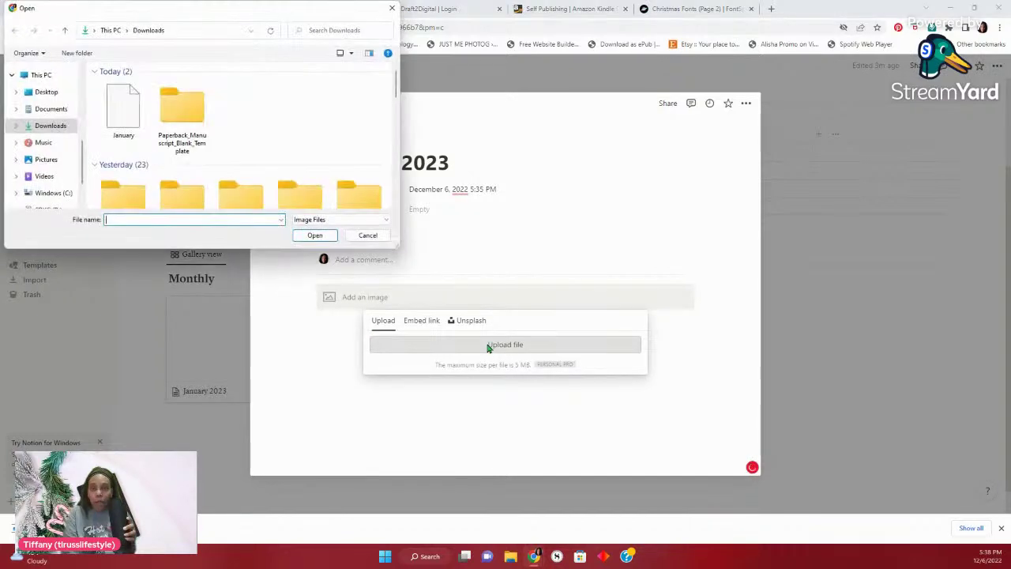
click(126, 130)
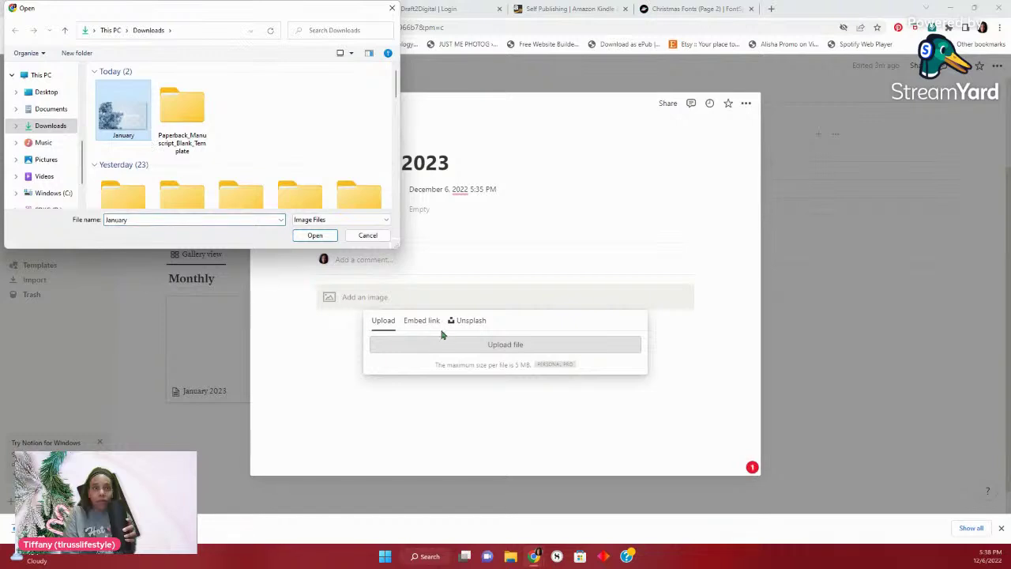
click(315, 235)
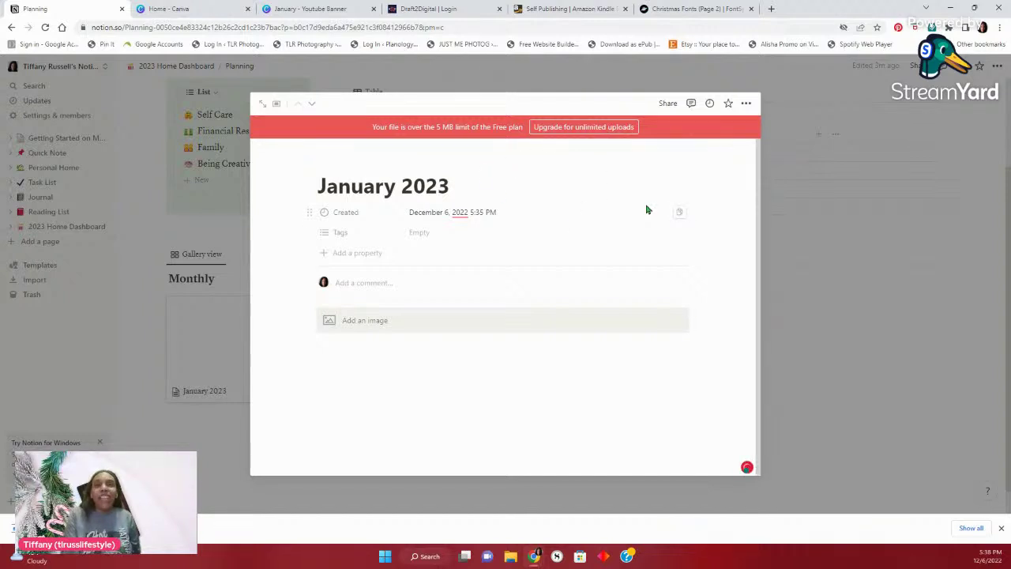
click(818, 409)
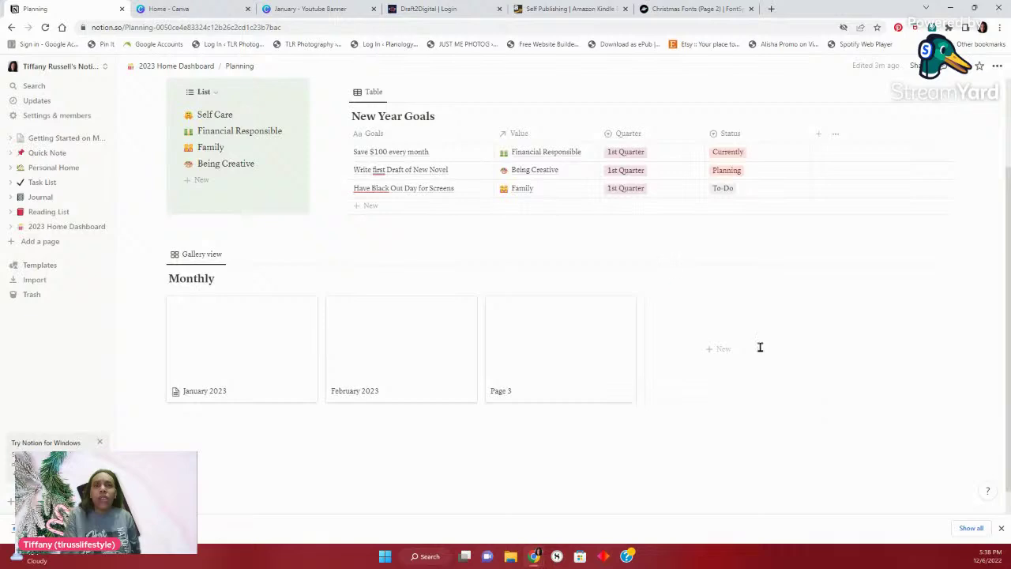
Switch to Canva and check the size options for downloading the January banner as a PNG
click(310, 9)
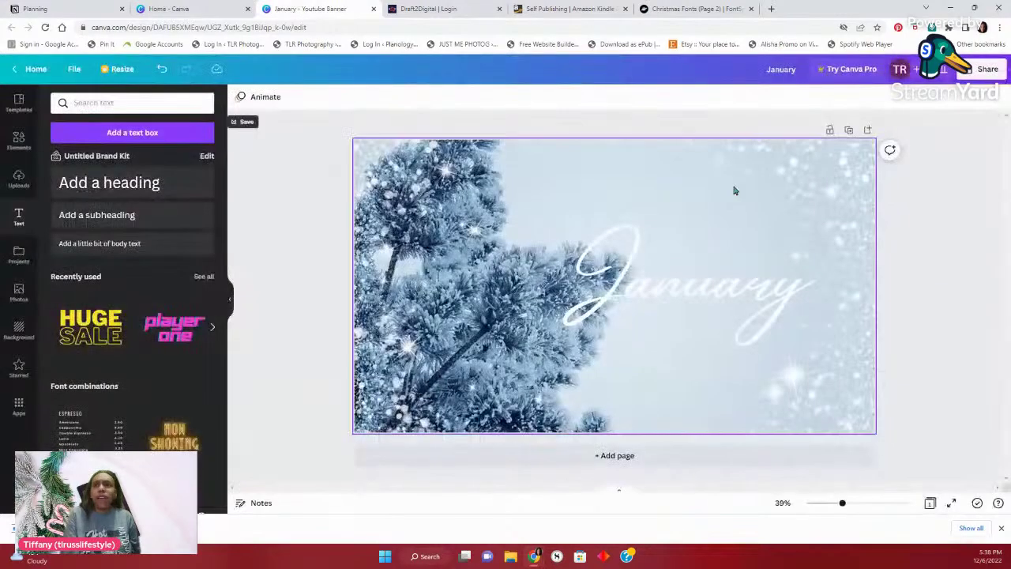
click(977, 70)
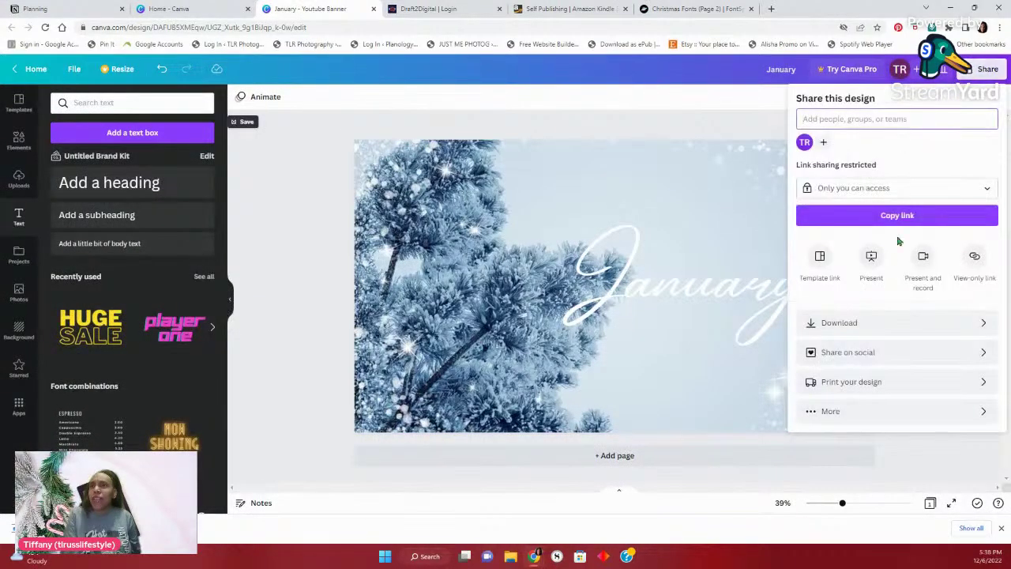
click(894, 322)
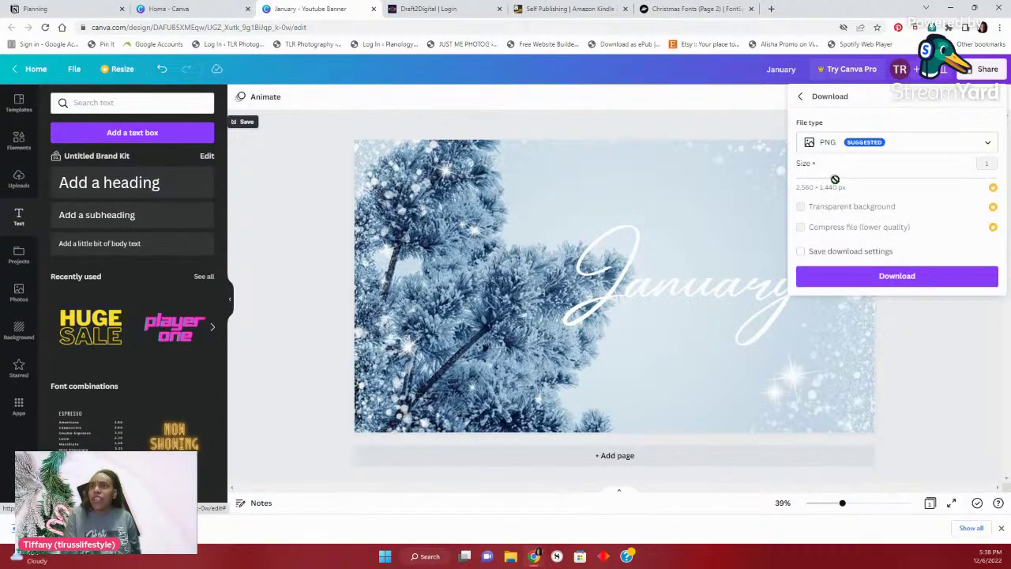
click(983, 379)
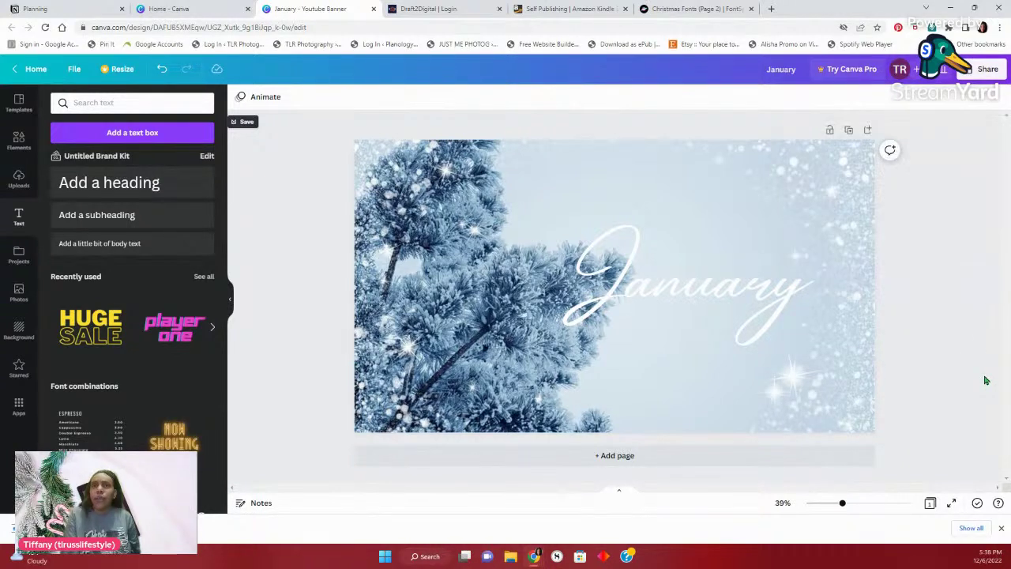
Close the January banner design and create a blank Instagram Post (Square) design from the Canva home page
click(372, 9)
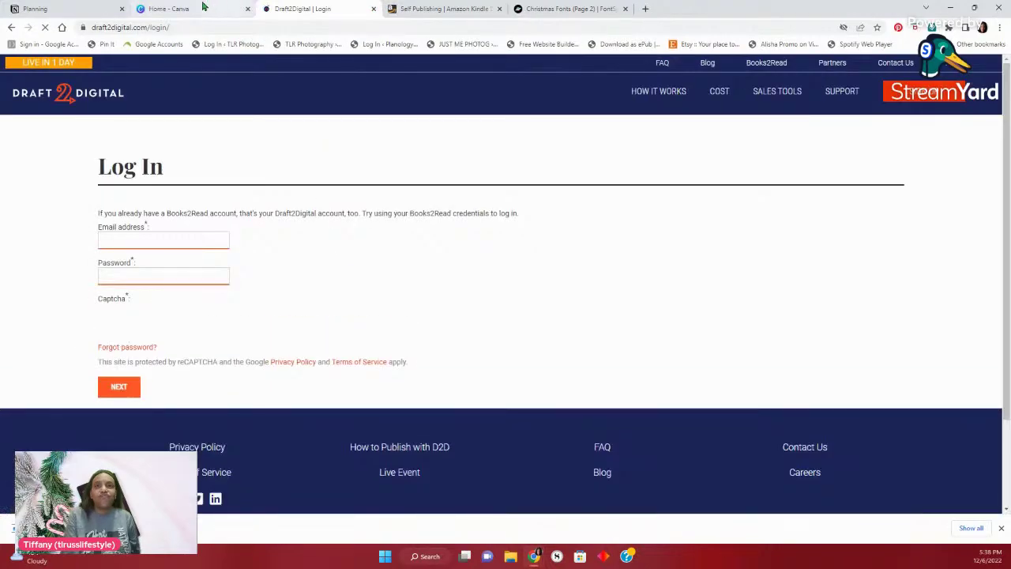
click(202, 8)
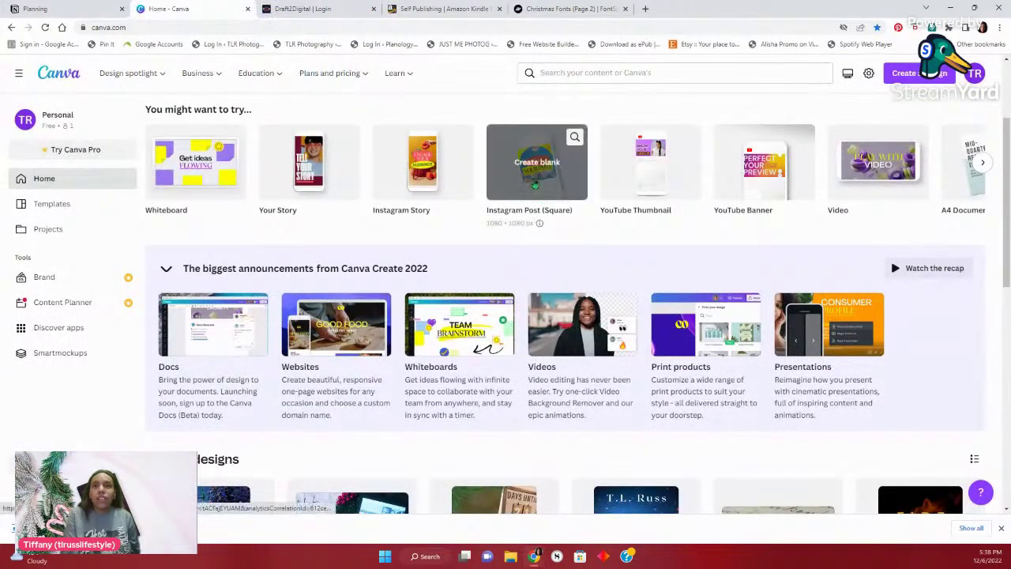
click(534, 183)
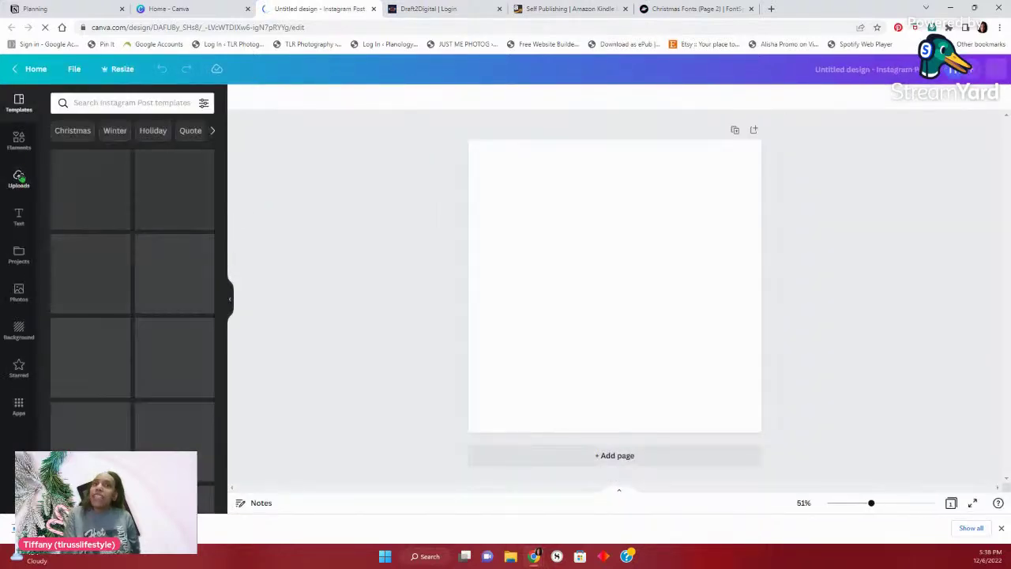
Add the recently used snowy pine tree photo to the blank page and enlarge and reposition it to cover the whole square
click(19, 142)
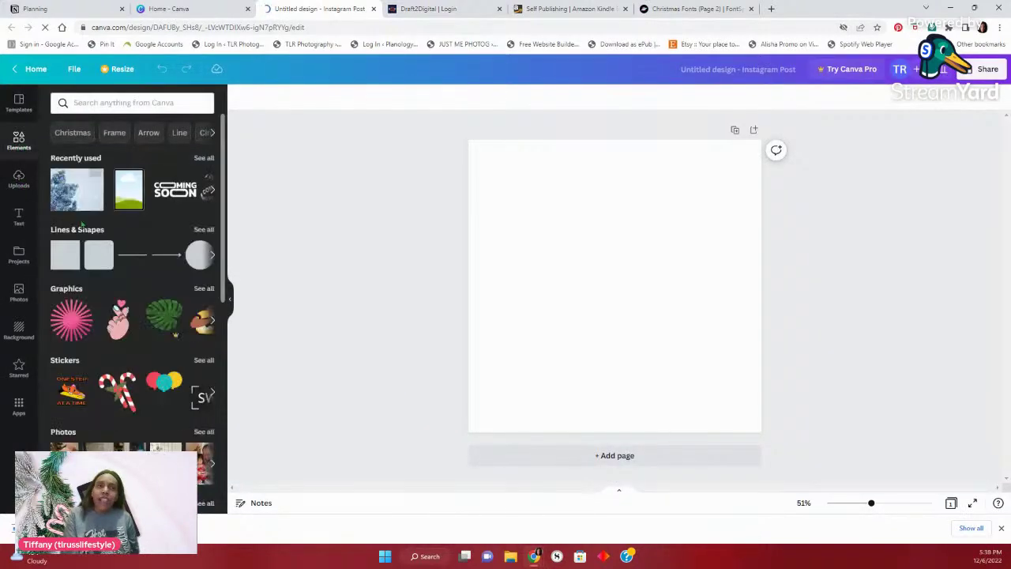
click(76, 199)
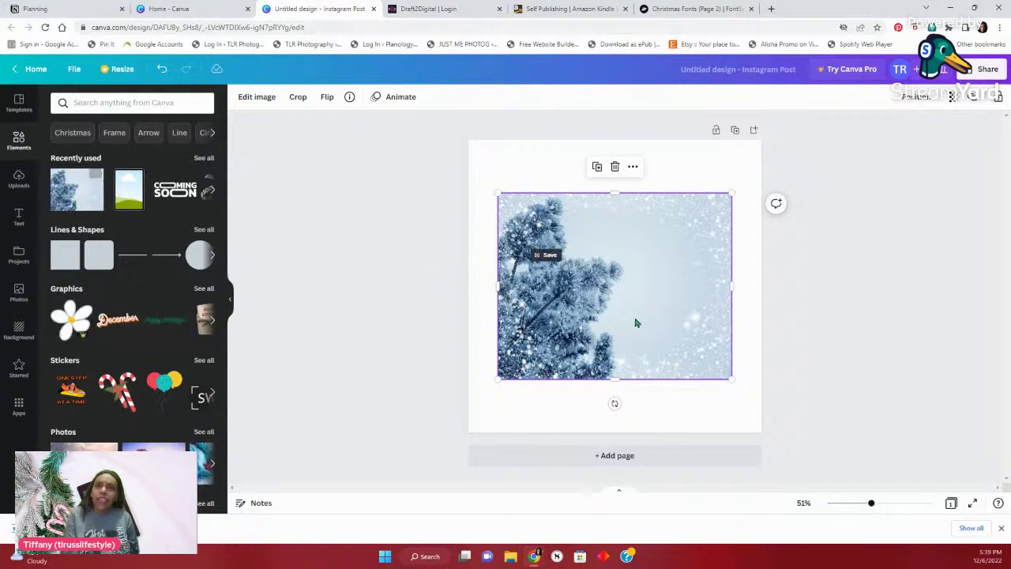
drag(630, 314, 607, 260)
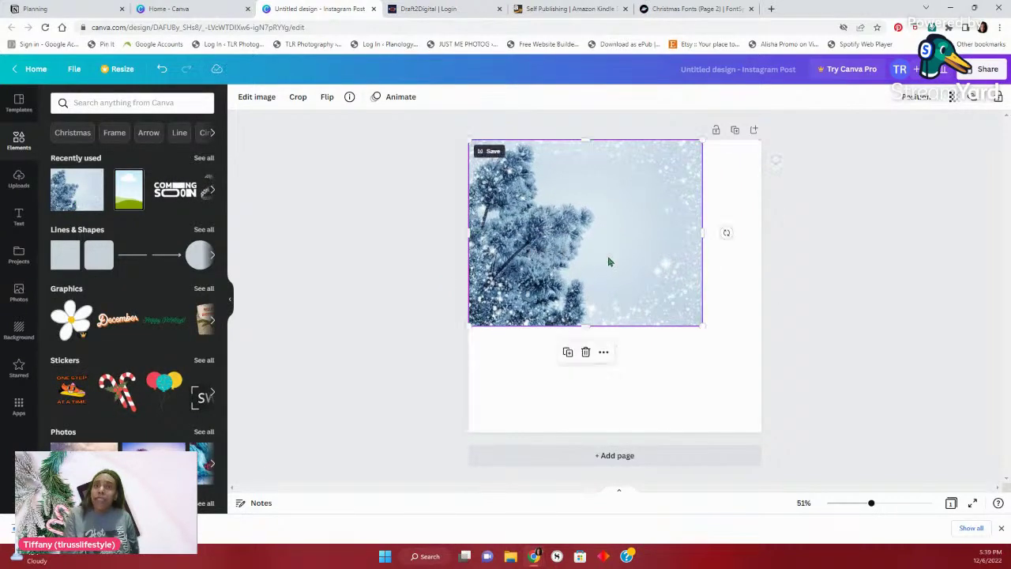
drag(700, 326, 818, 455)
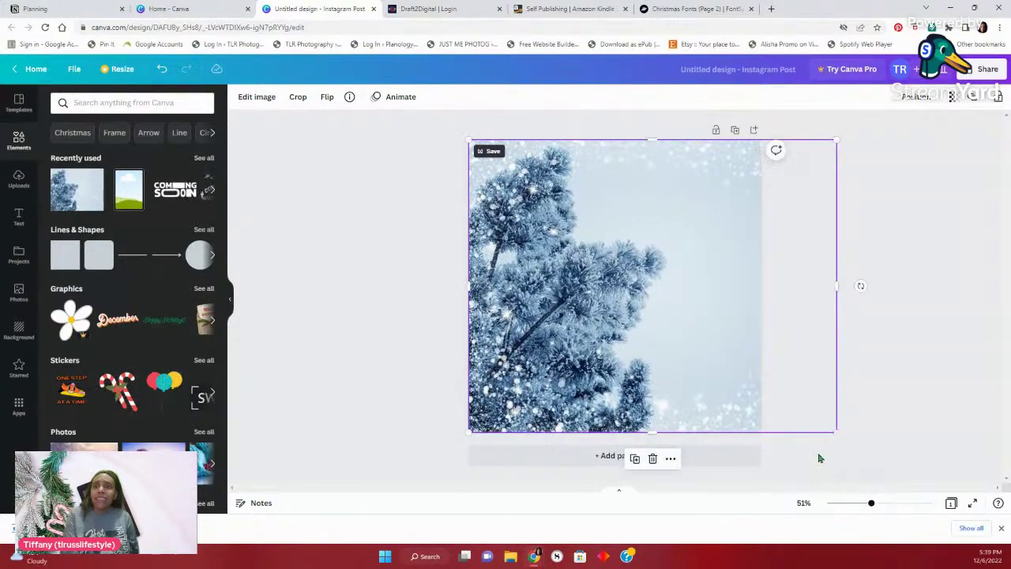
drag(734, 376, 706, 373)
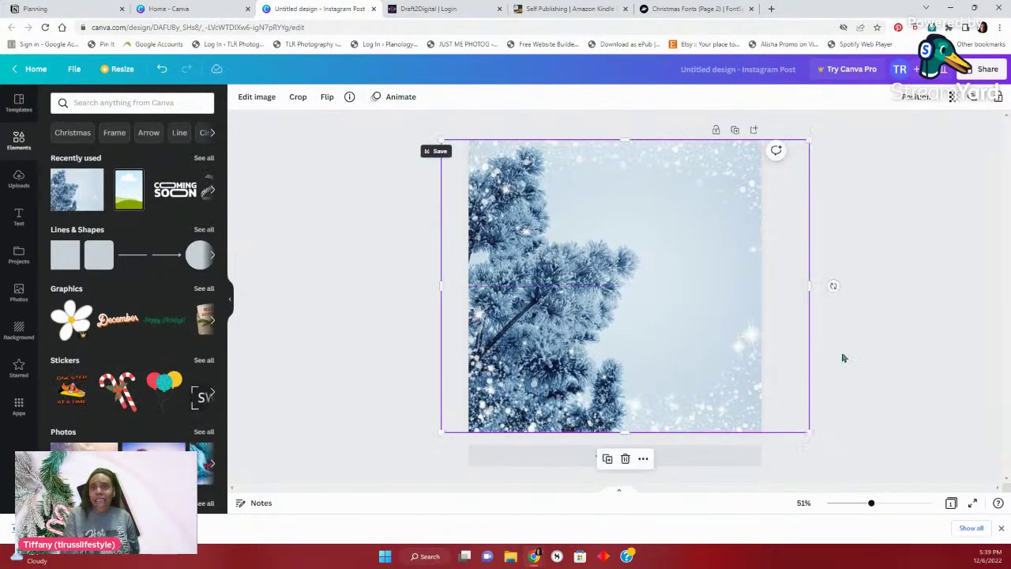
click(916, 354)
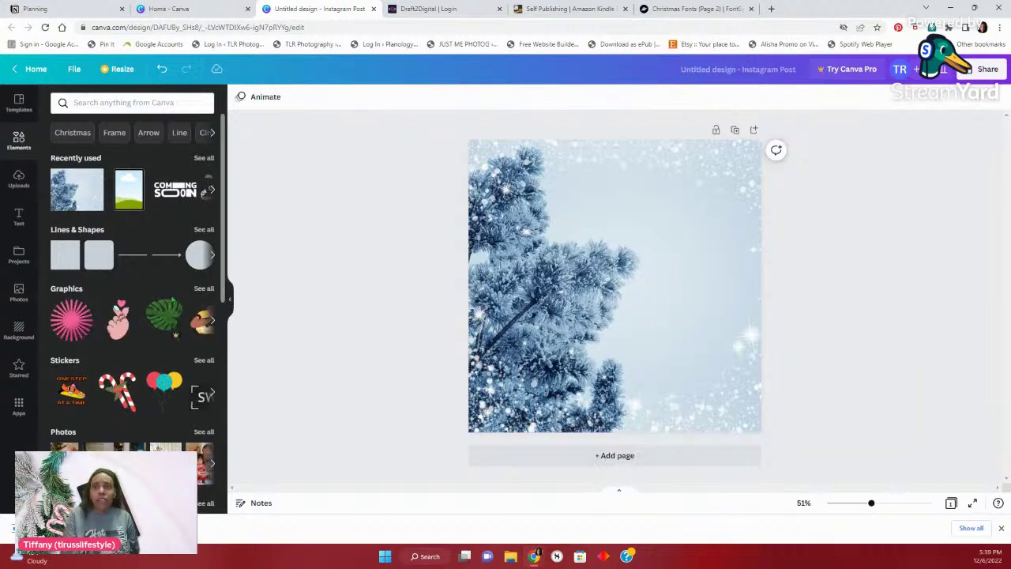
Add a heading reading "January" over the snowy tree photo
click(17, 218)
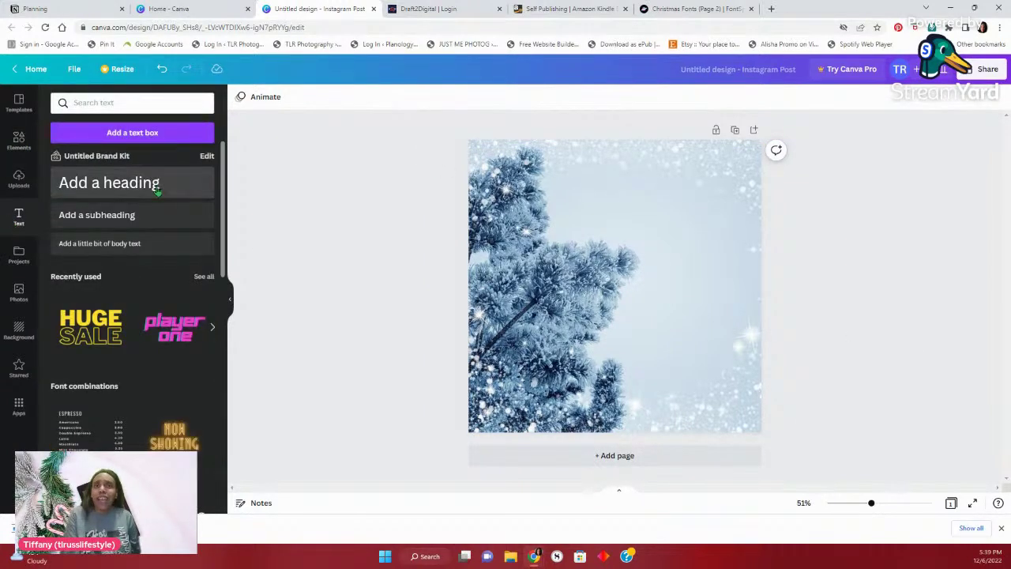
click(156, 189)
text(Janurar)
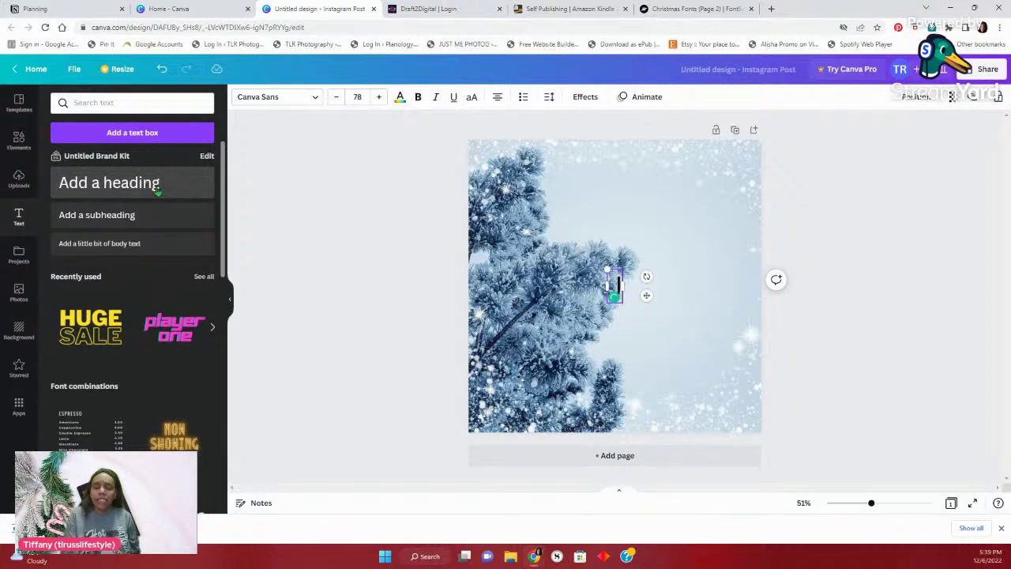
key(BackSpace)
key(BackSpace)
key(BackSpace)
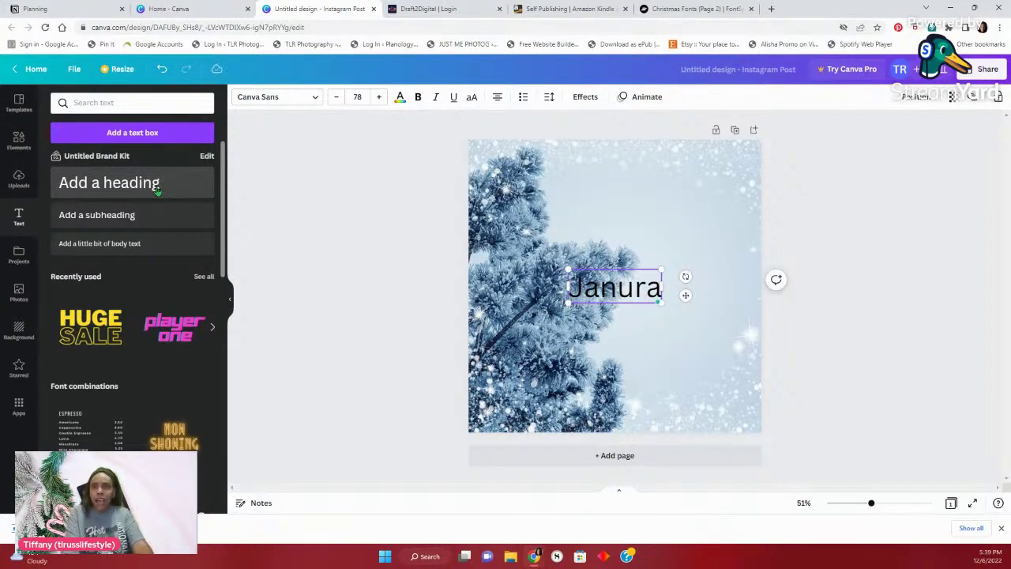
text(ary)
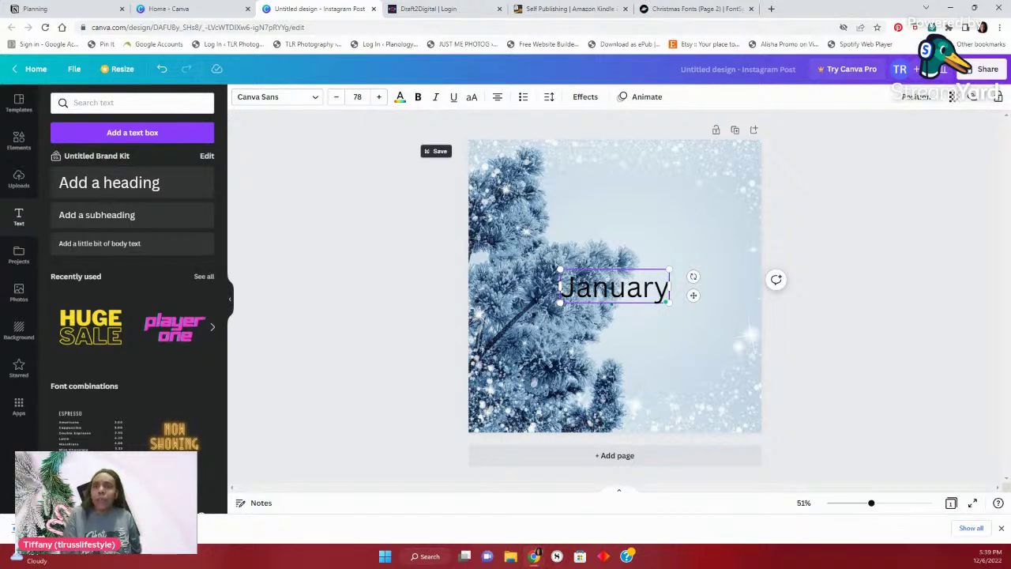
Set the whole "January" heading in the Andasia font and colour it white
key(ctrl+a)
key(shift+Left)
key(shift+Left)
key(shift+Left)
key(shift+Left)
key(shift+Right)
key(shift+Right)
key(shift+Right)
key(shift+Right)
key(shift+Left)
key(shift+Left)
key(shift+Left)
key(shift+Left)
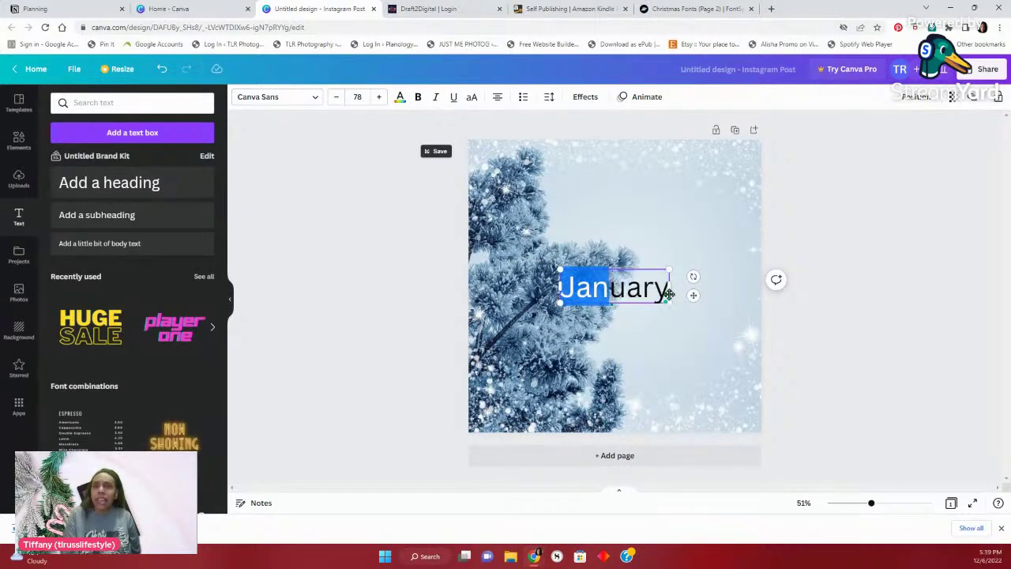
key(shift+Right)
key(shift+Right)
key(shift+Right)
key(shift+Right)
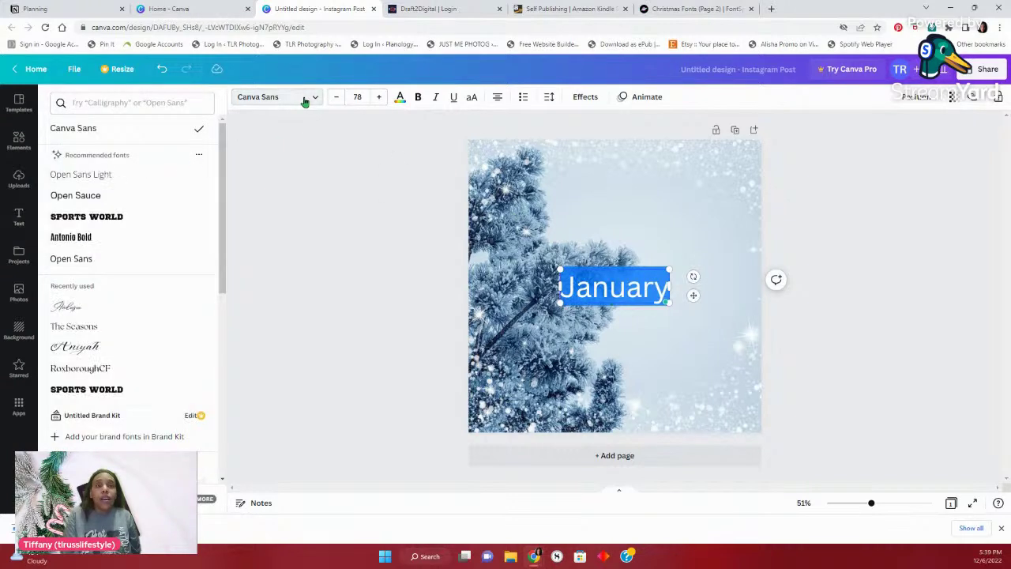
click(125, 308)
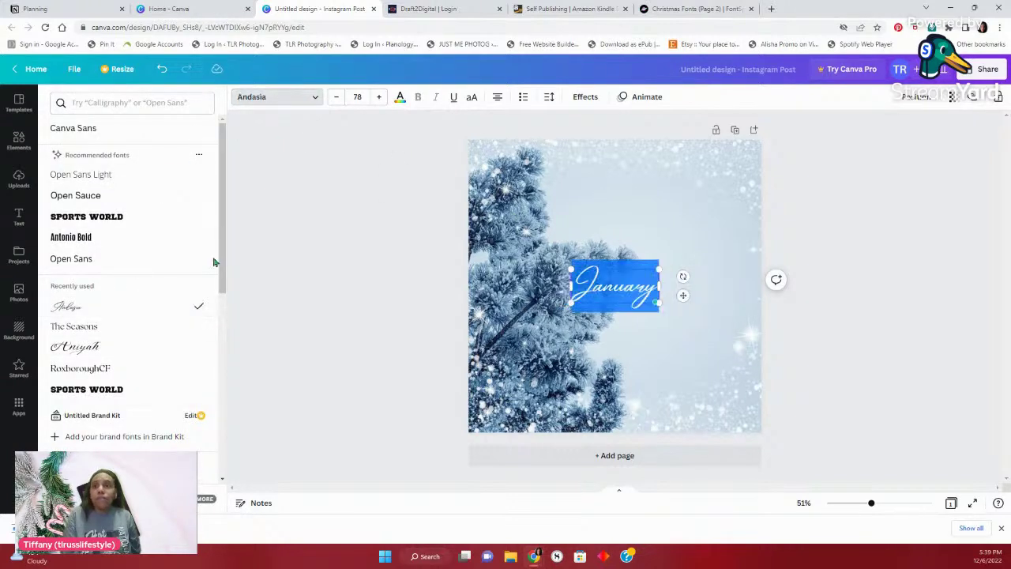
click(400, 97)
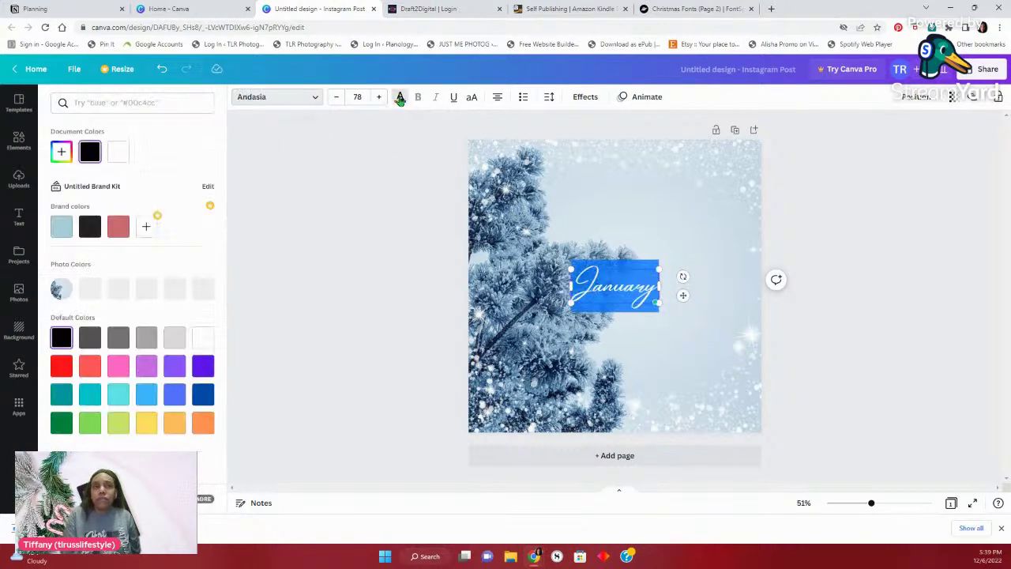
click(118, 152)
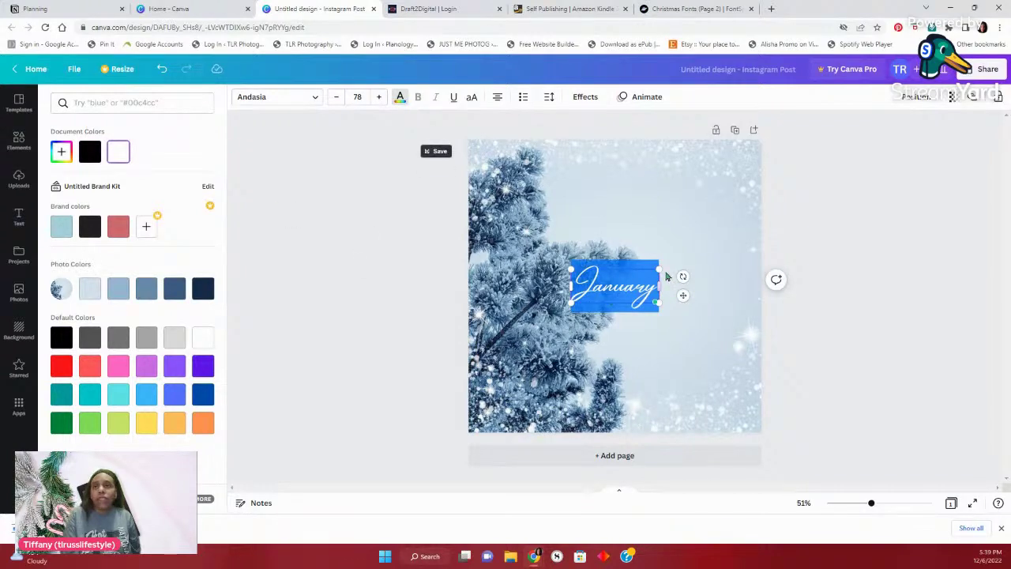
Enlarge the "January" heading to about size 183 and position it at mid-height, slightly right of the photo's centre
drag(659, 261, 778, 199)
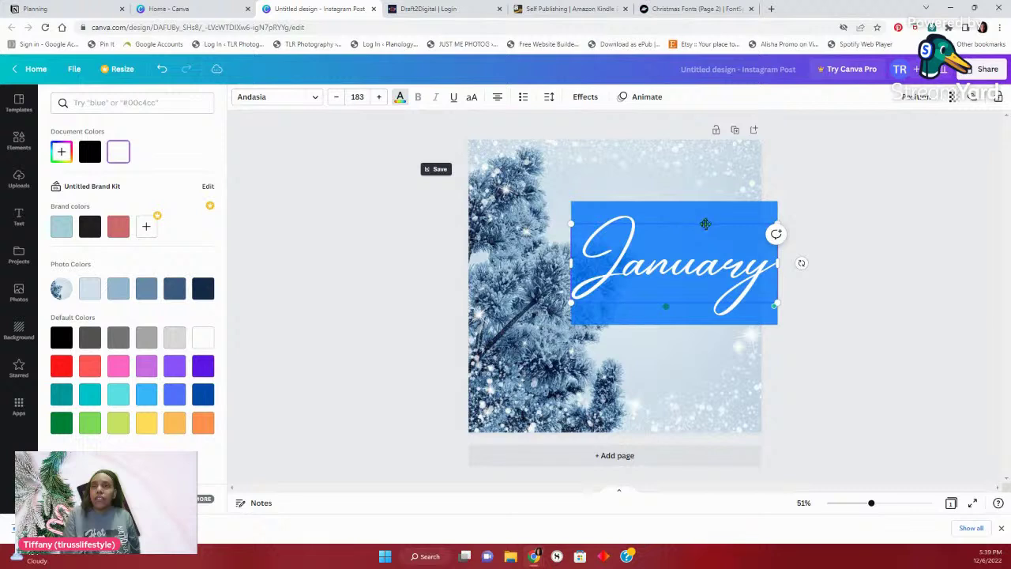
drag(706, 225, 662, 245)
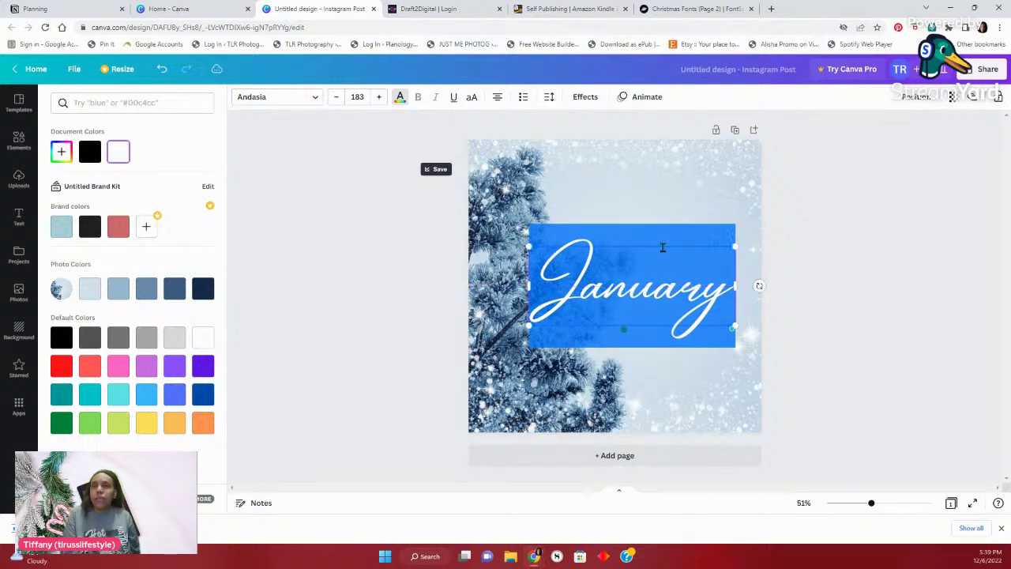
key(Escape)
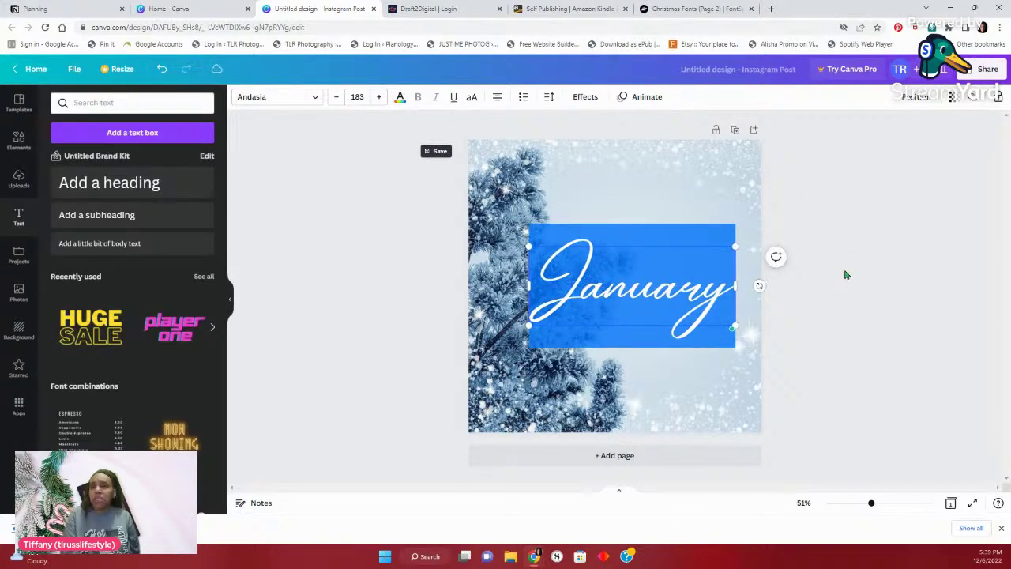
click(845, 274)
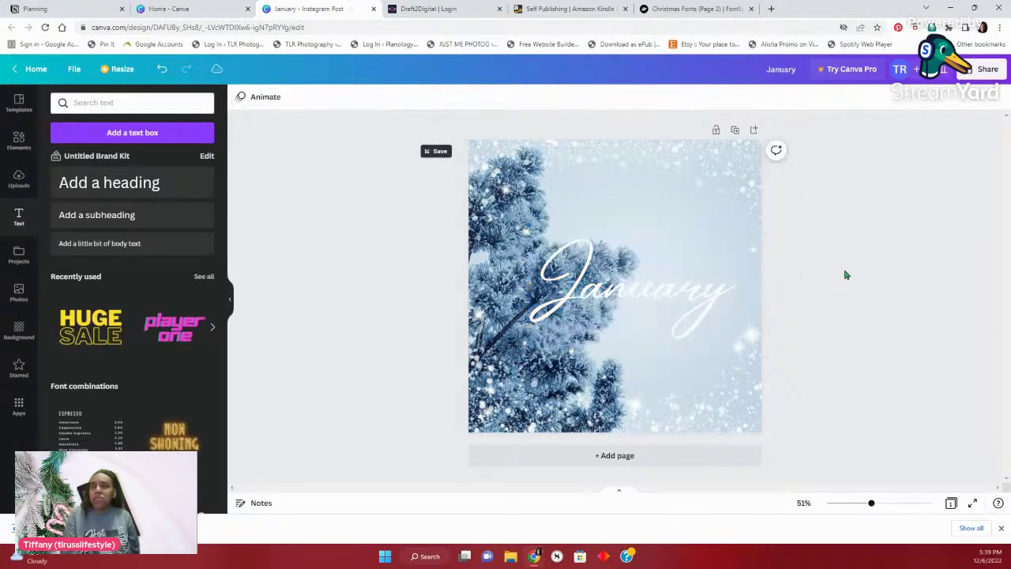
Download the square January design as a PNG at 1,080 × 1,080 px
click(987, 71)
click(914, 322)
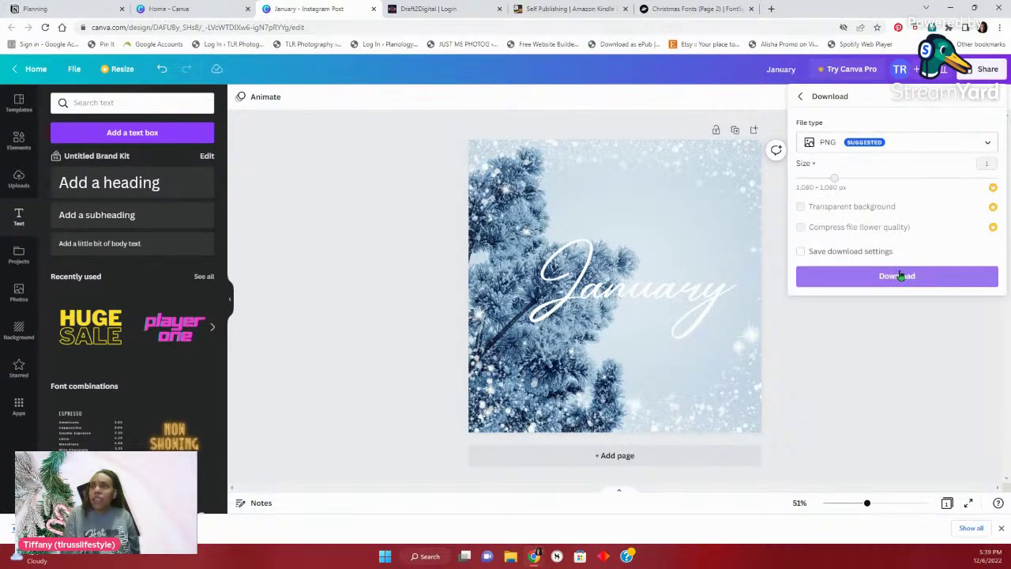
click(900, 276)
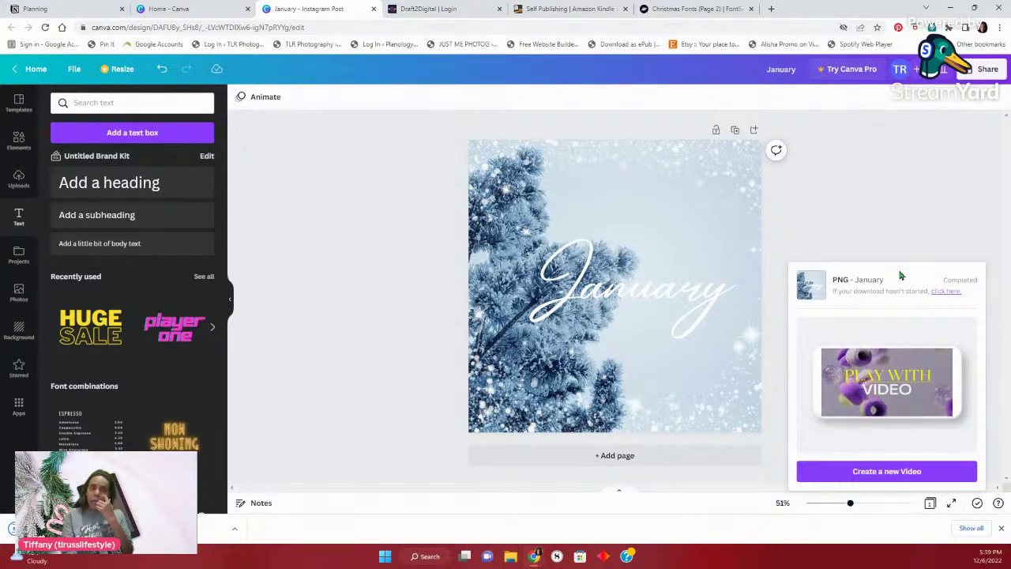
Switch to Notion, open the January 2023 card, and upload "January (1)" from Downloads into its empty image block
click(70, 9)
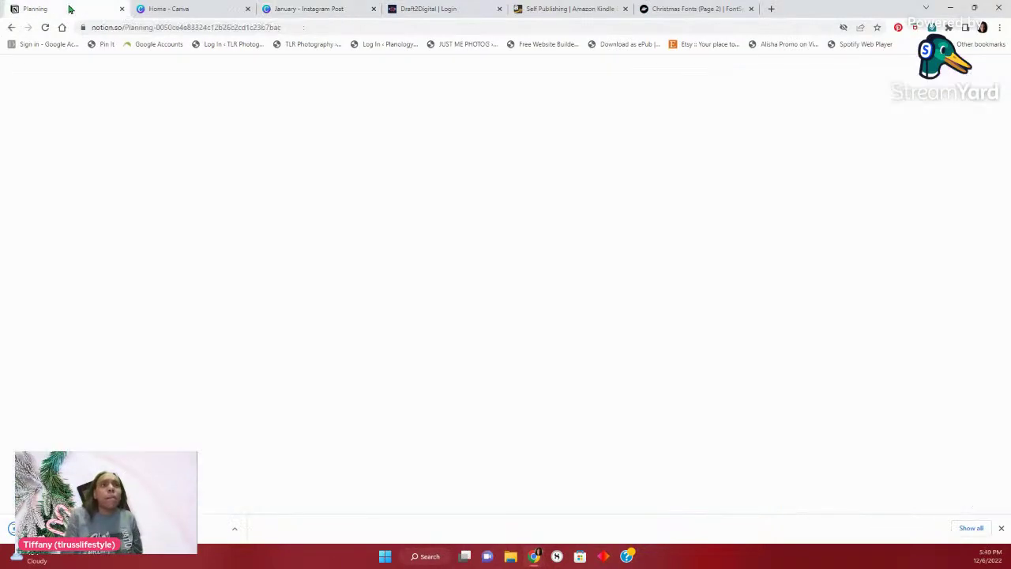
click(261, 341)
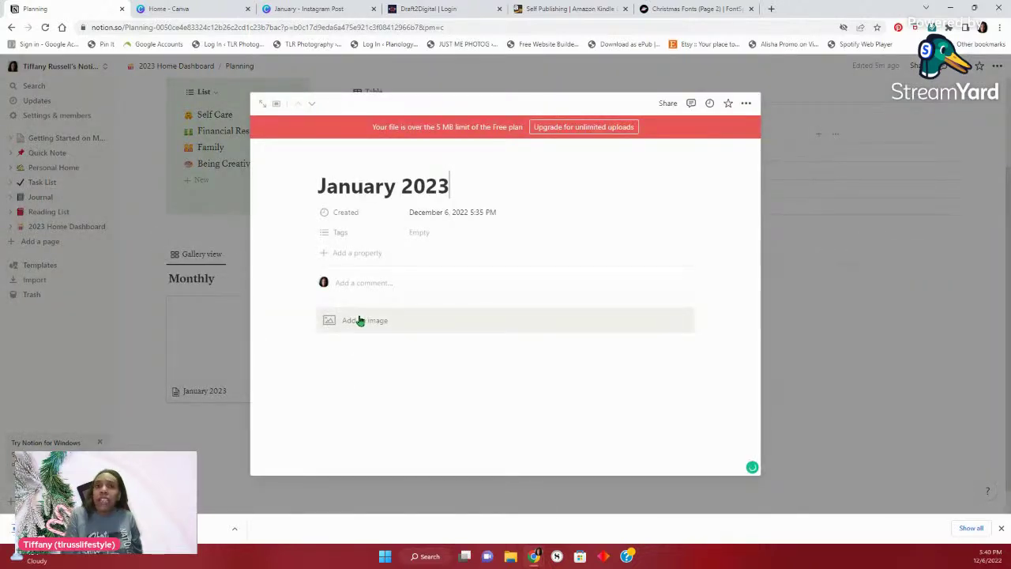
click(358, 319)
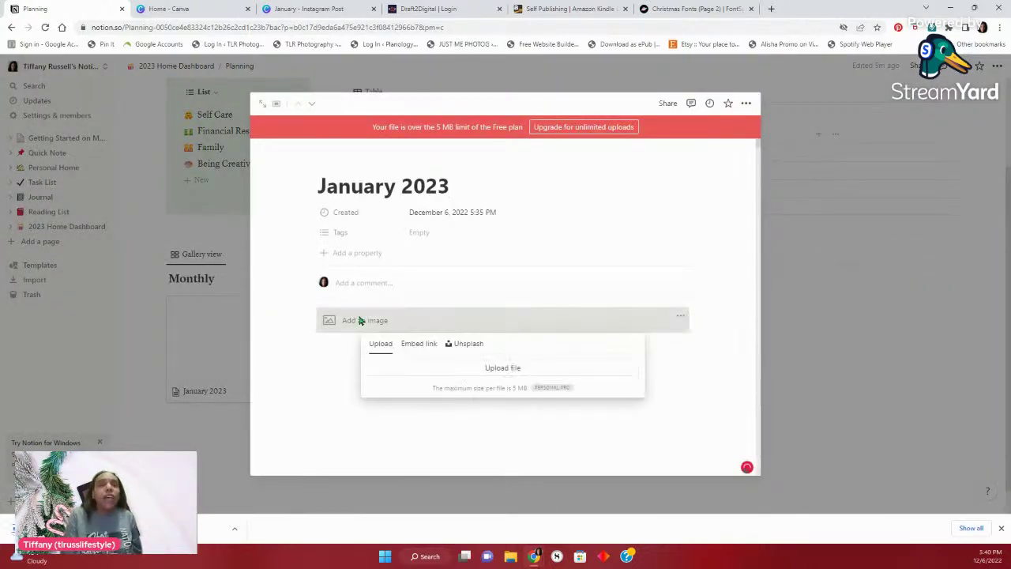
click(502, 368)
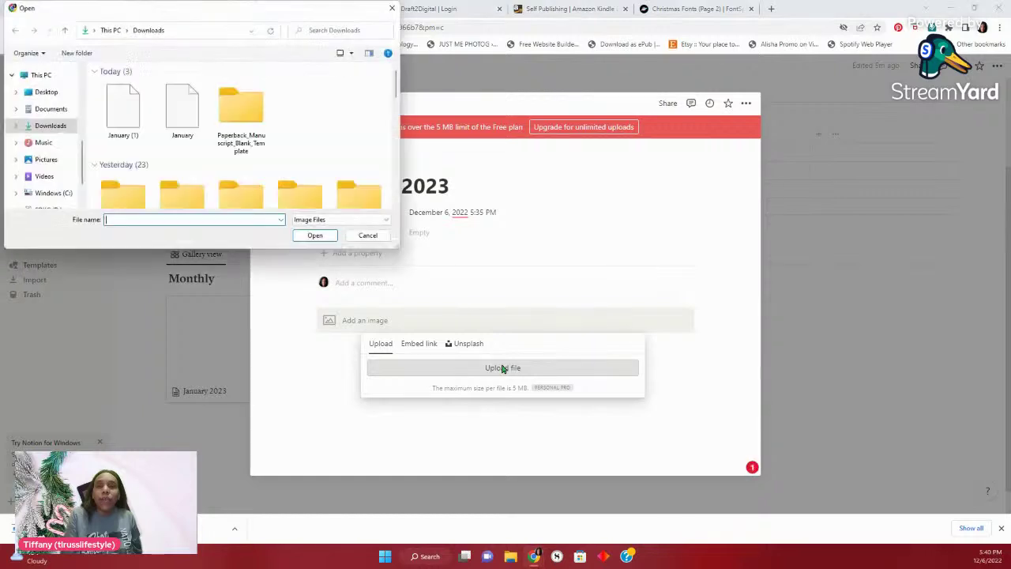
click(122, 106)
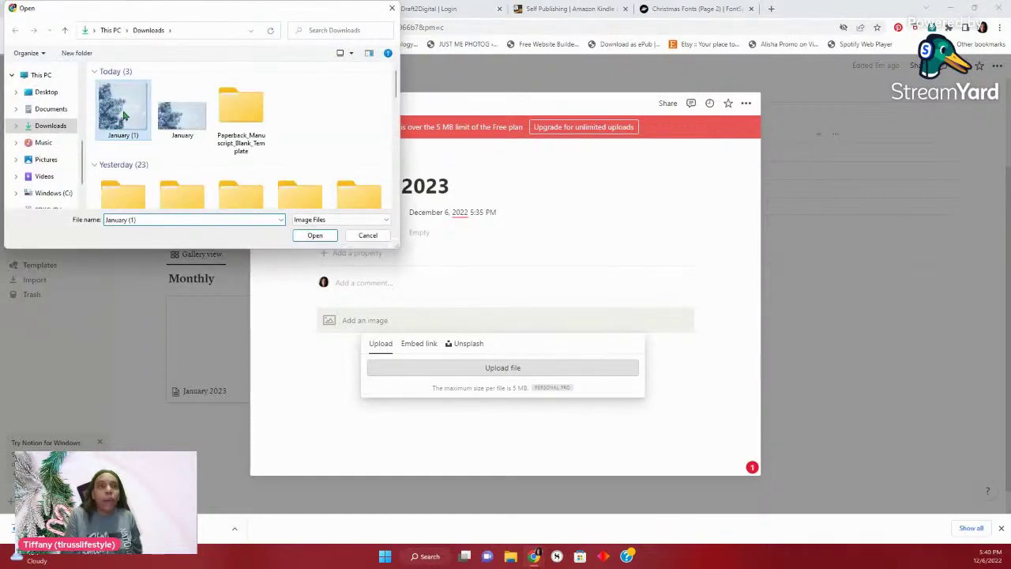
click(301, 234)
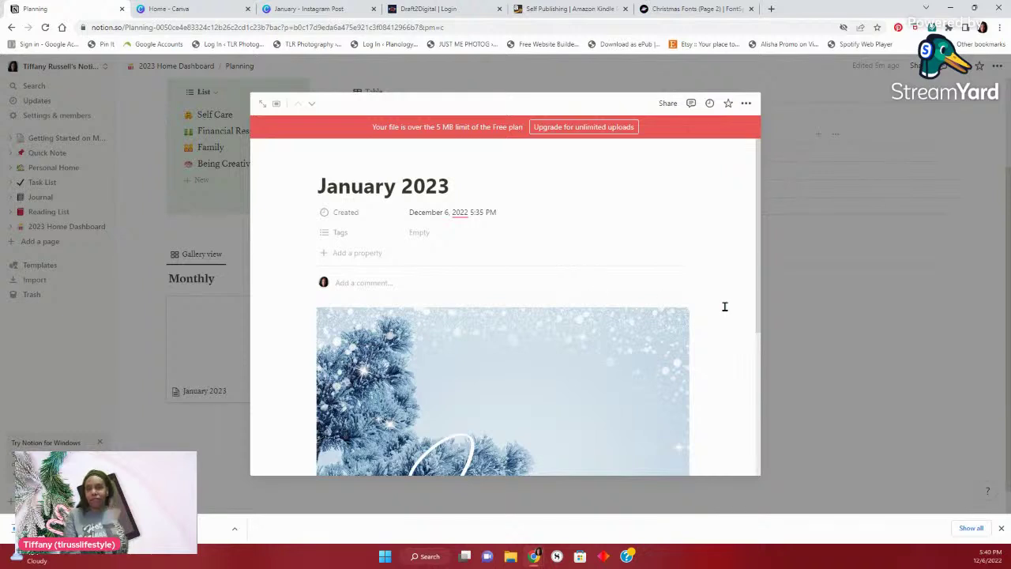
Shrink the January image to roughly 60 percent of the page's content width, then close the page and the browser's downloads bar
drag(755, 298, 759, 310)
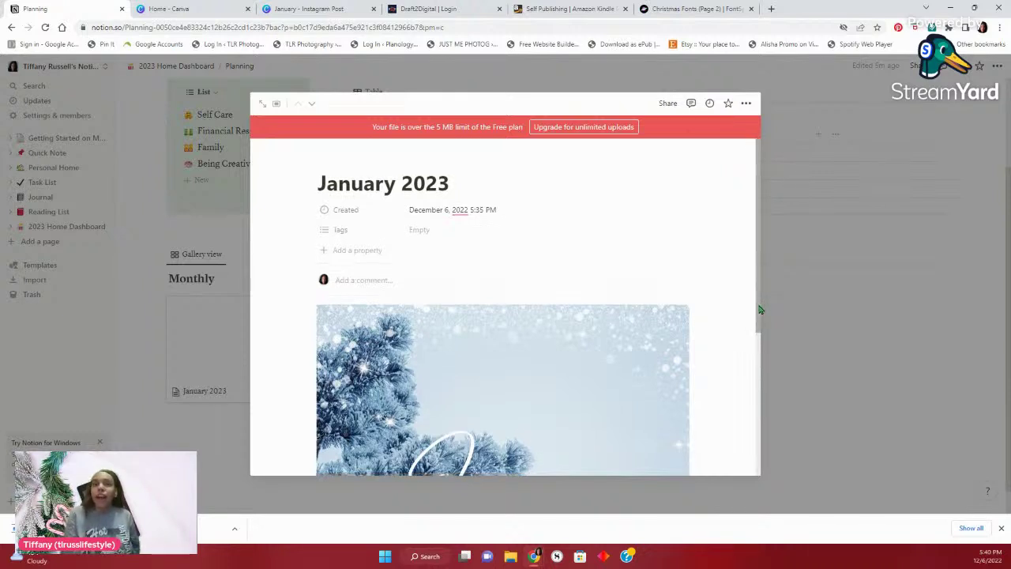
scroll(758, 309, down, 3)
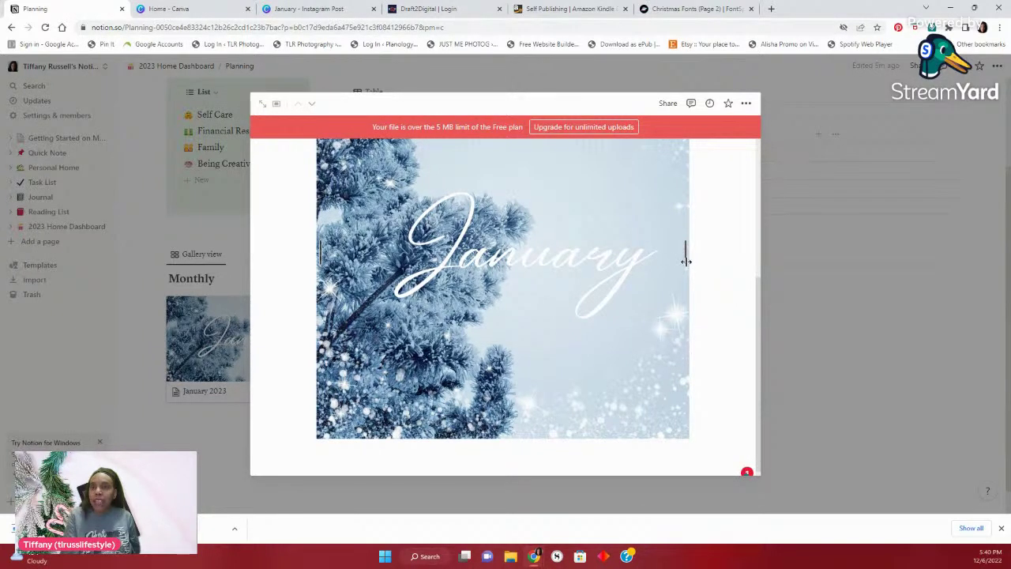
drag(684, 253, 490, 196)
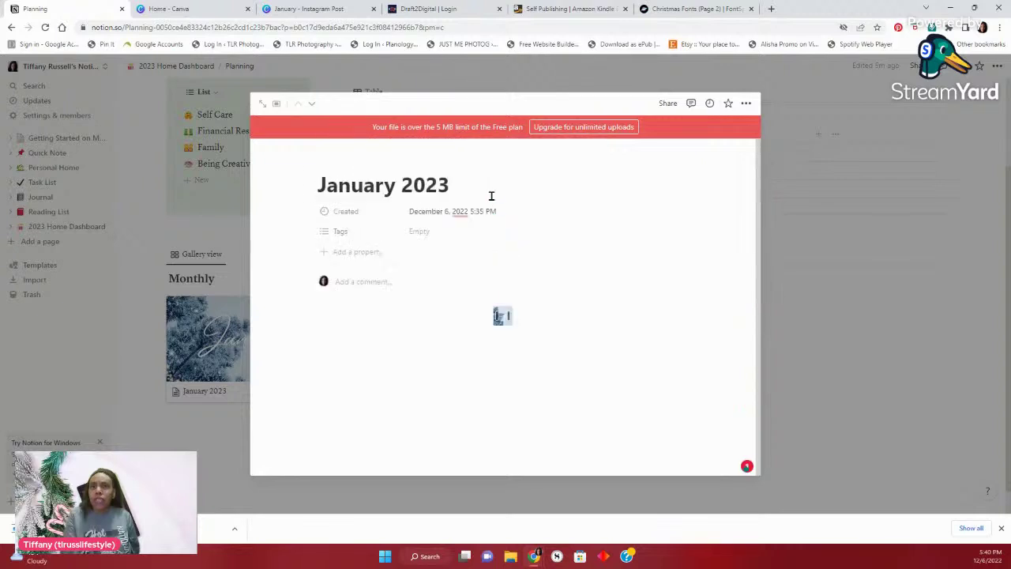
drag(608, 343, 616, 360)
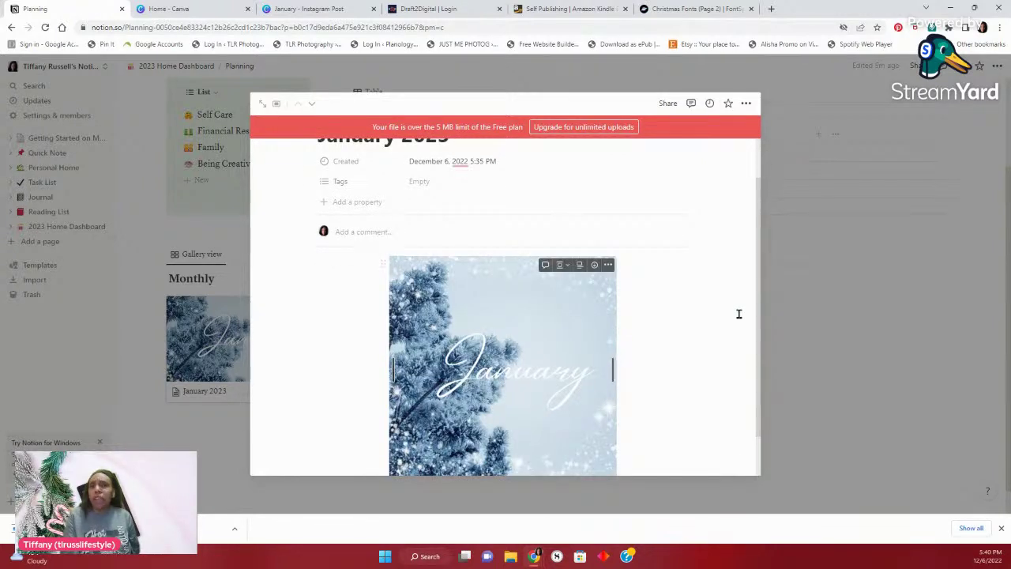
click(875, 340)
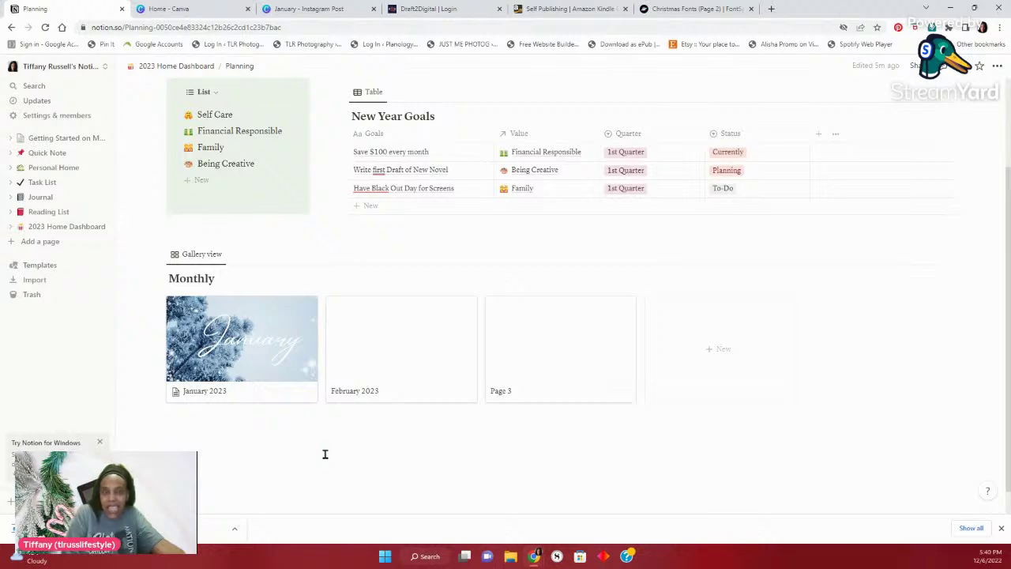
click(1000, 528)
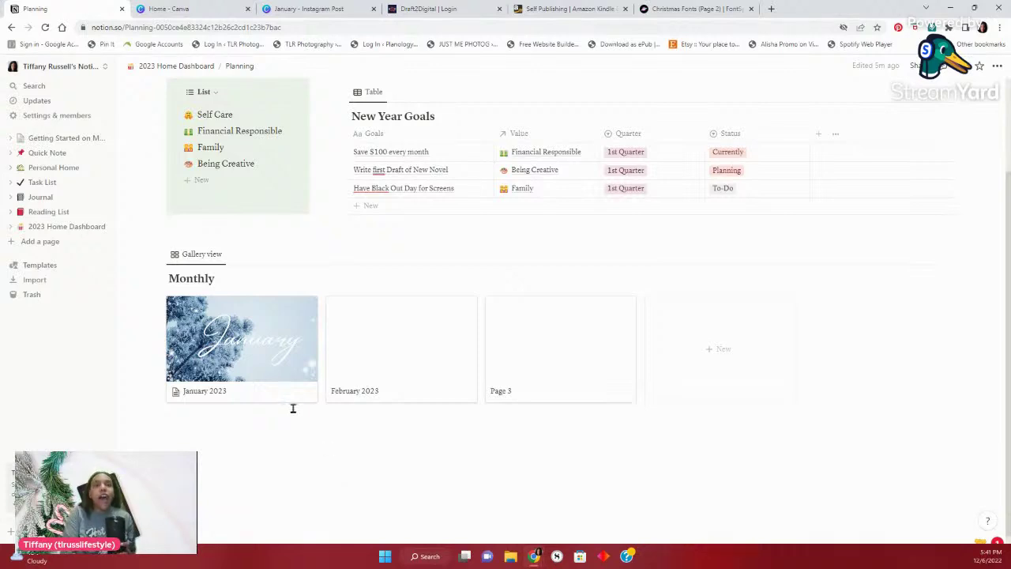
Open the January 2023 card in side peek and widen the peek to about 60 percent of the browser width
click(255, 368)
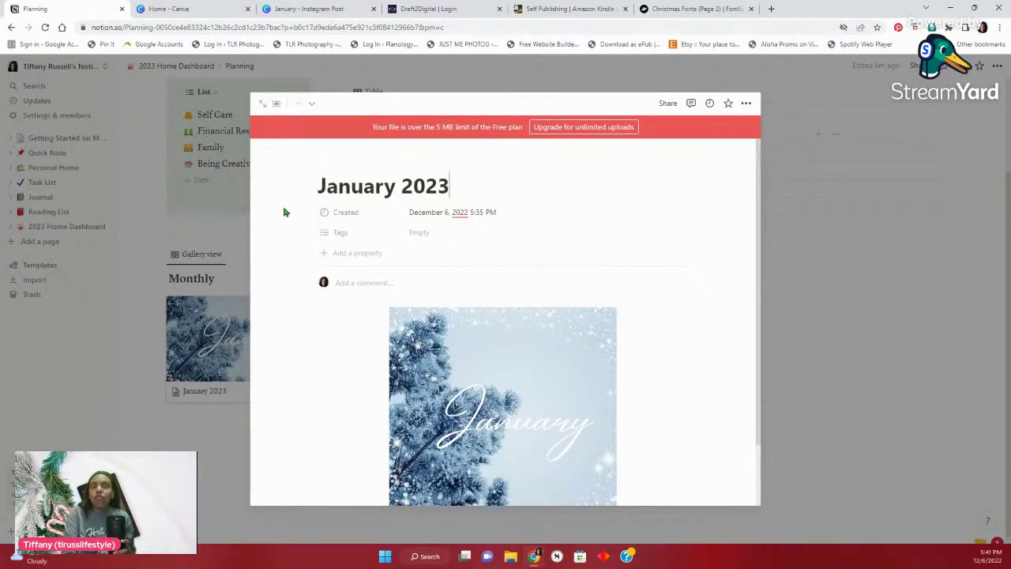
click(276, 106)
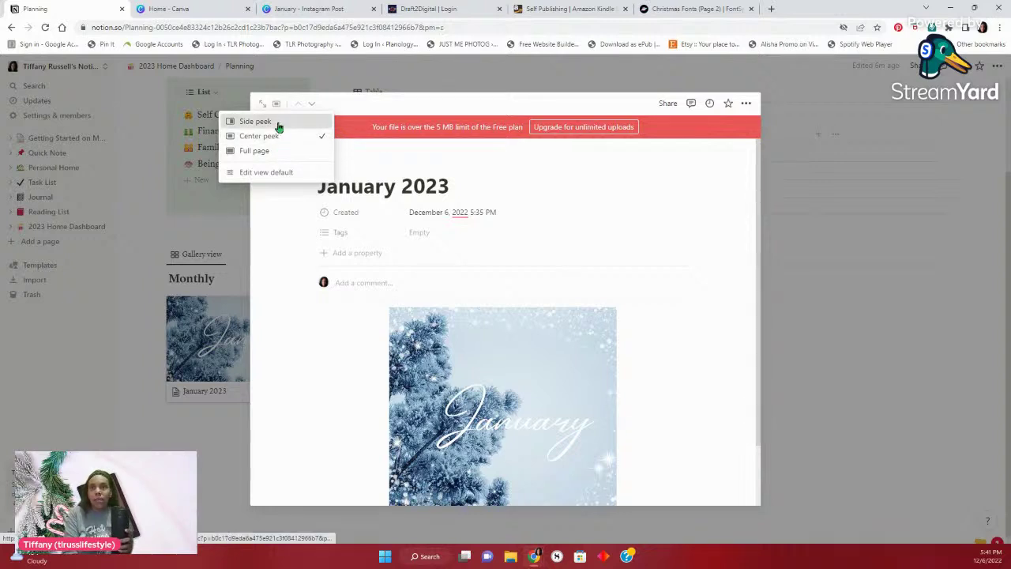
click(255, 122)
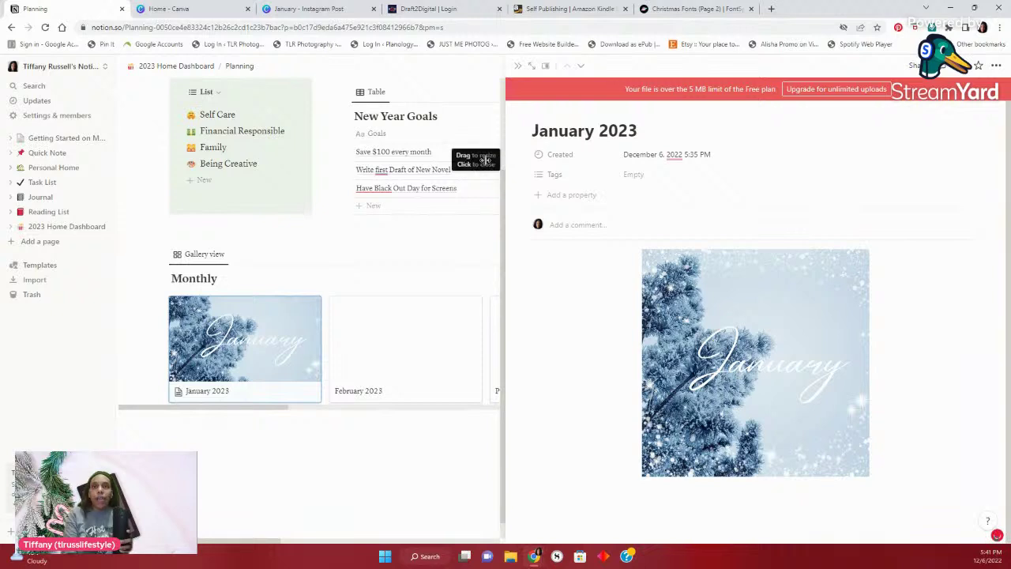
drag(485, 160, 378, 167)
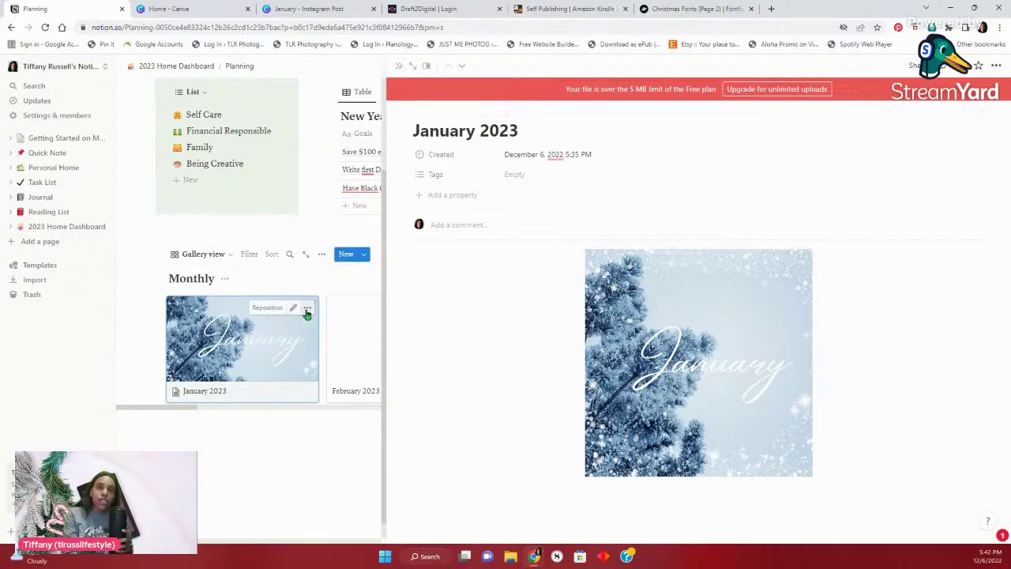
click(307, 309)
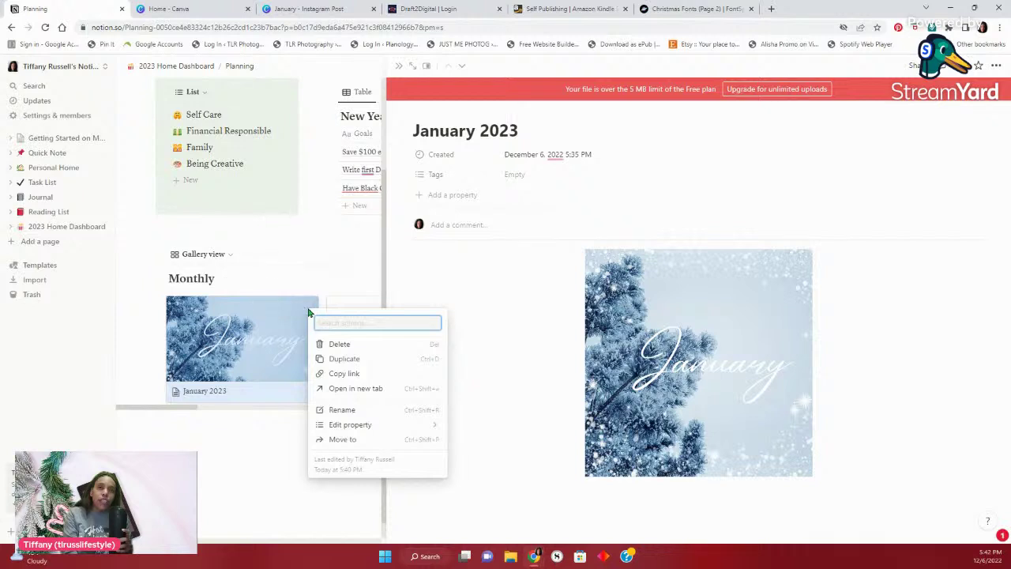
mouse_move(374, 431)
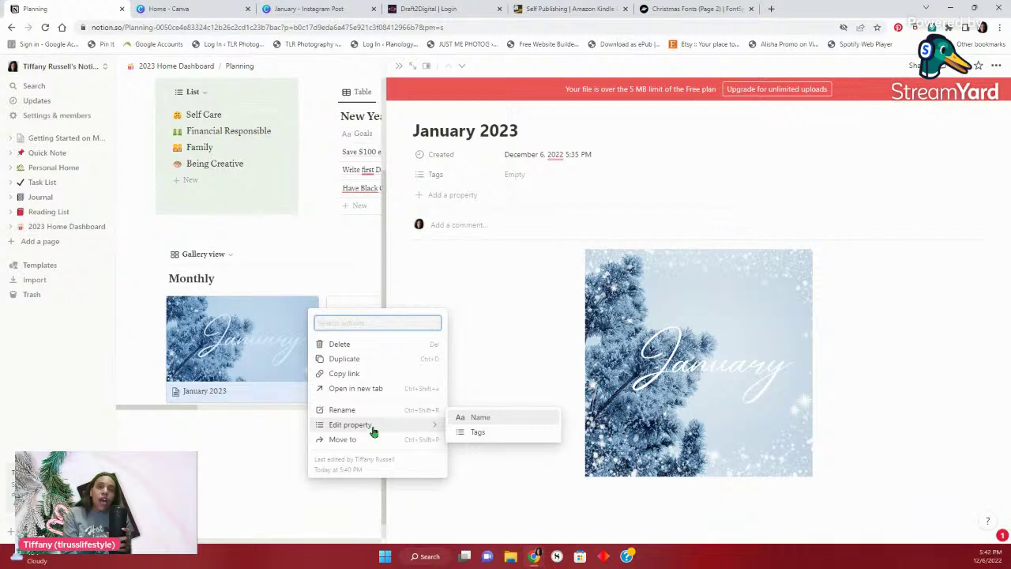
click(256, 449)
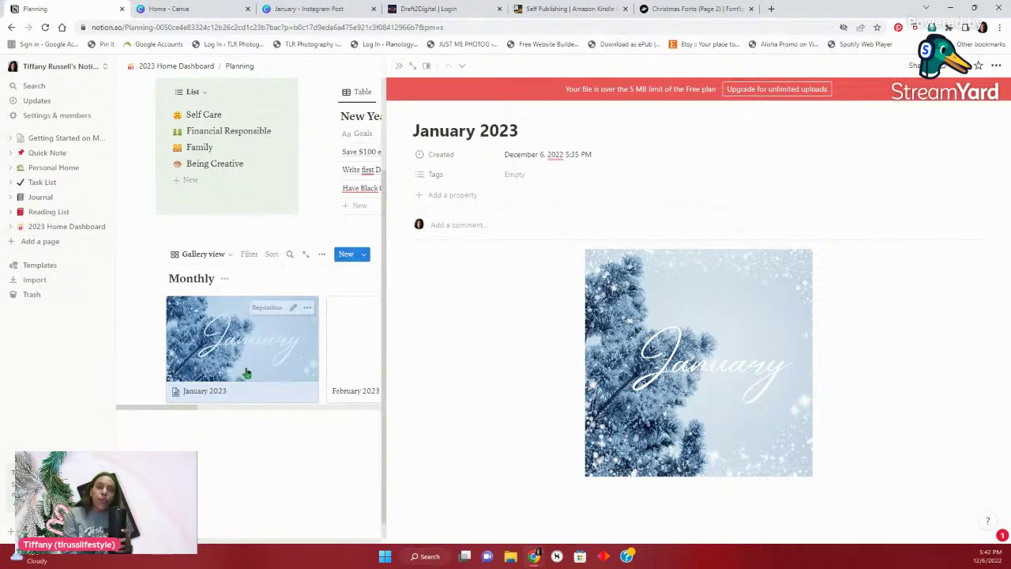
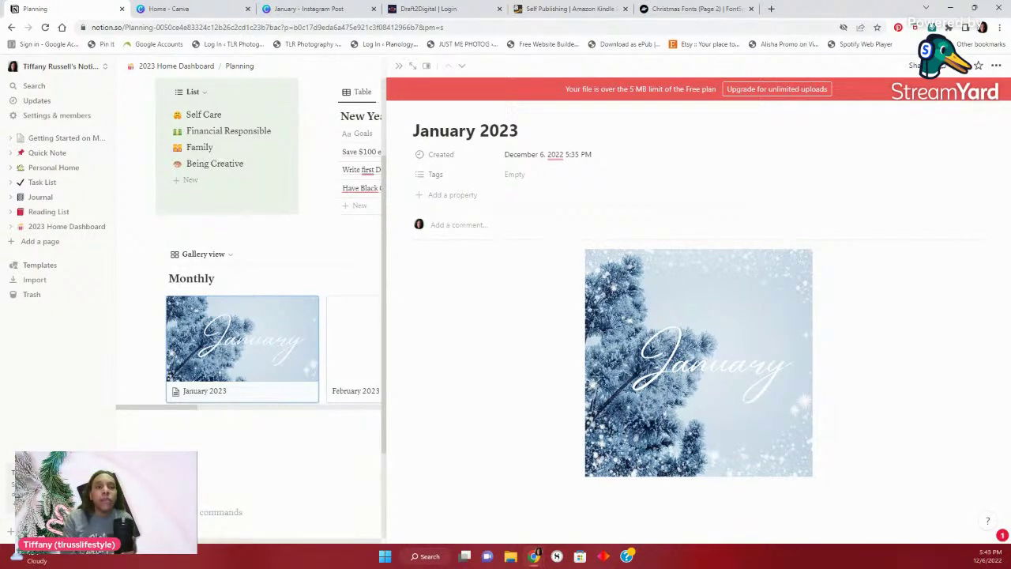
Open January 2023 as a full page, set its font style to Serif, and enable full width
click(410, 69)
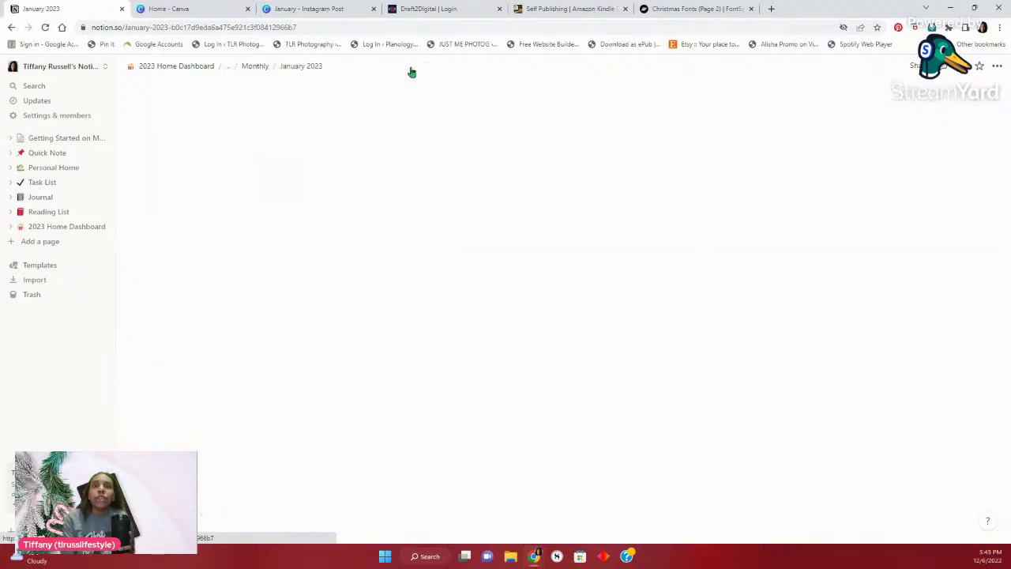
click(462, 527)
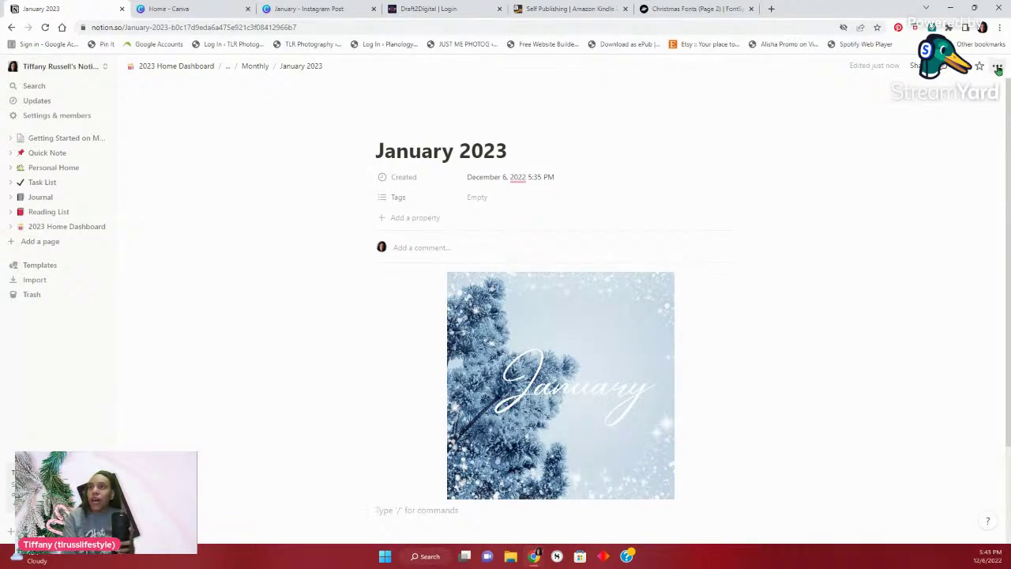
click(996, 66)
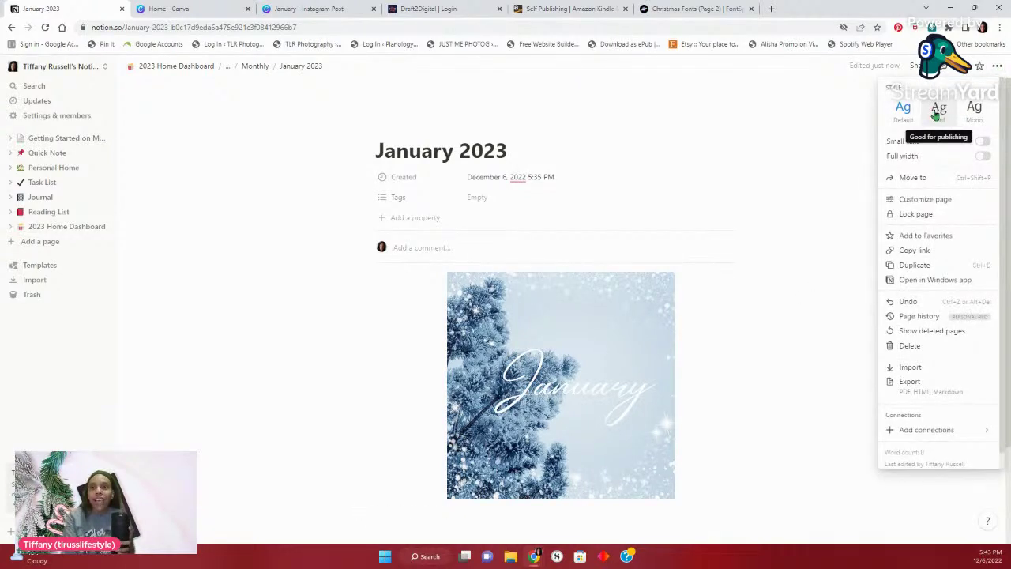
click(937, 110)
click(982, 156)
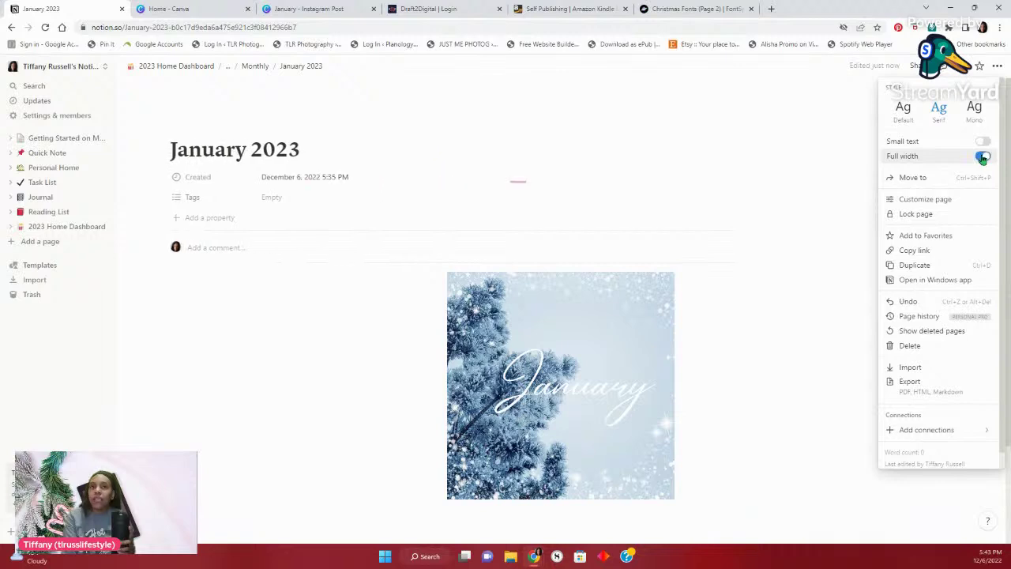
click(848, 114)
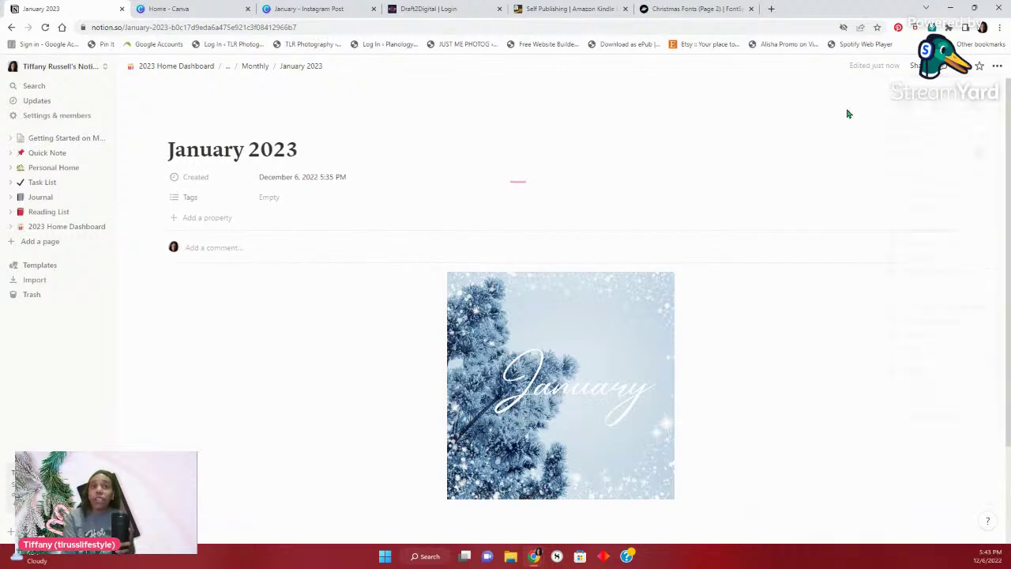
Add the text "Goals For the Month" beneath the January image and move it into a column to the right of the image
click(624, 523)
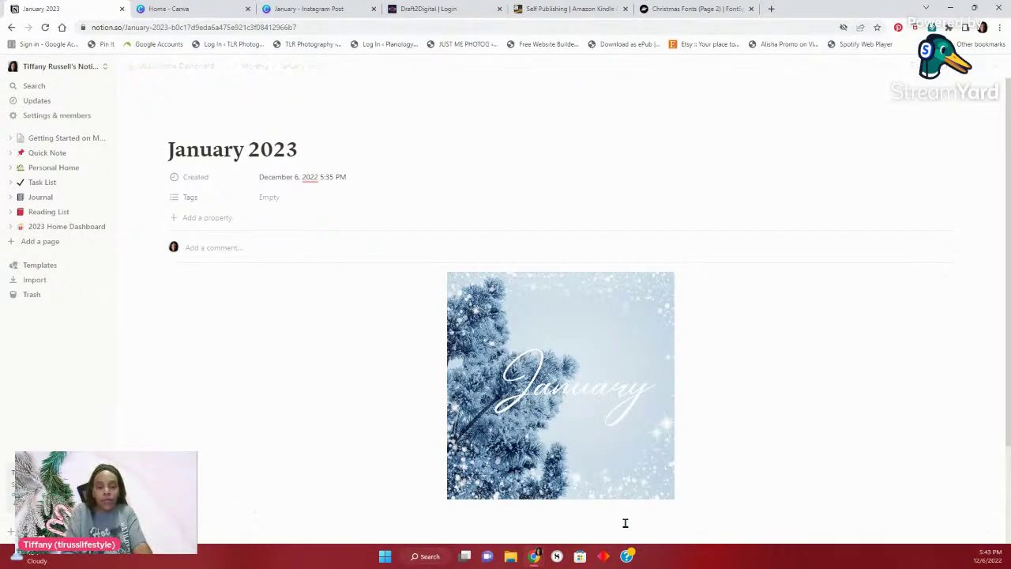
text(or)
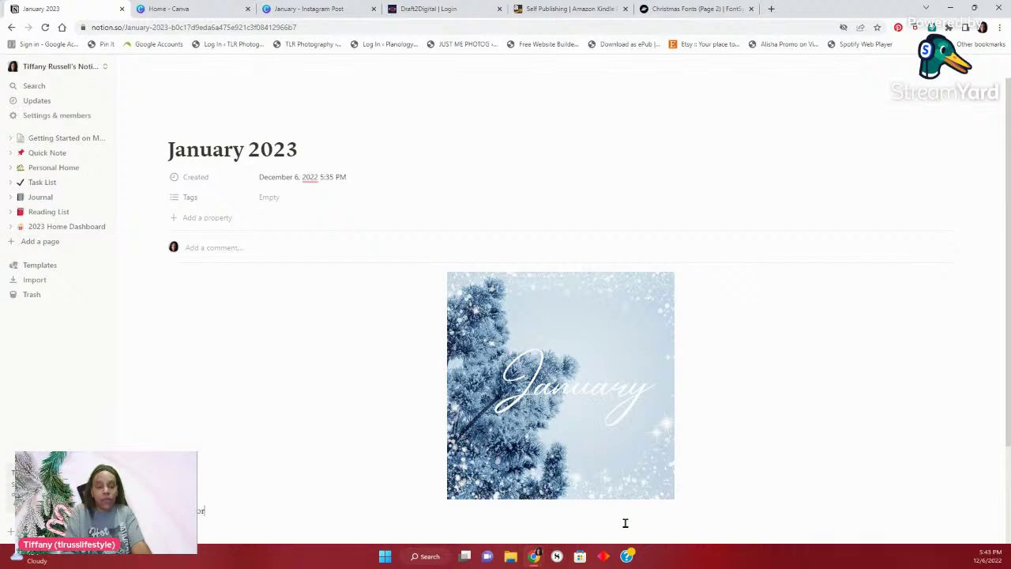
text( the Month)
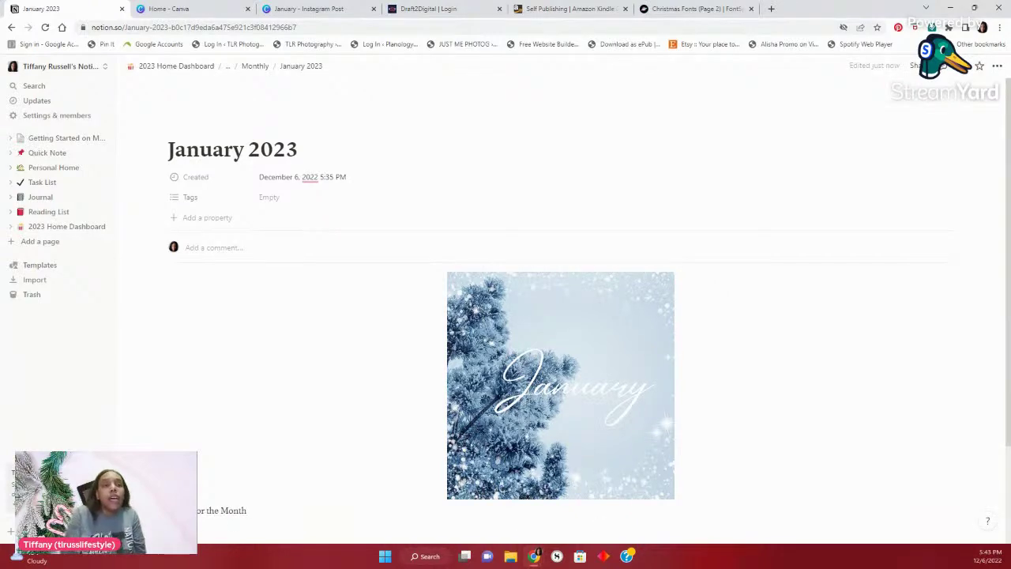
drag(331, 509, 722, 311)
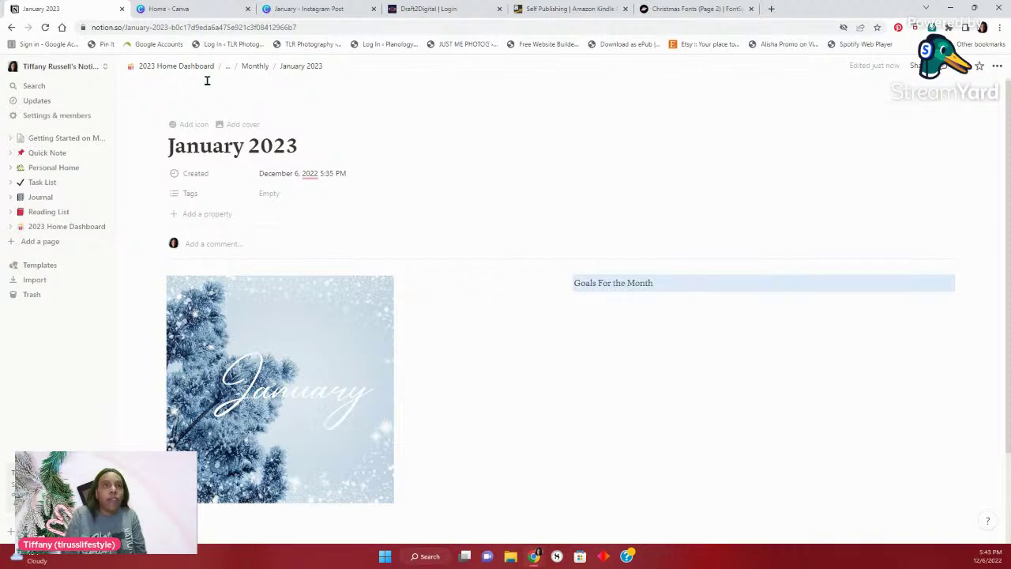
Go to the Monthly database, view the January 2023 card's new layout, and reopen it as a full page
click(255, 66)
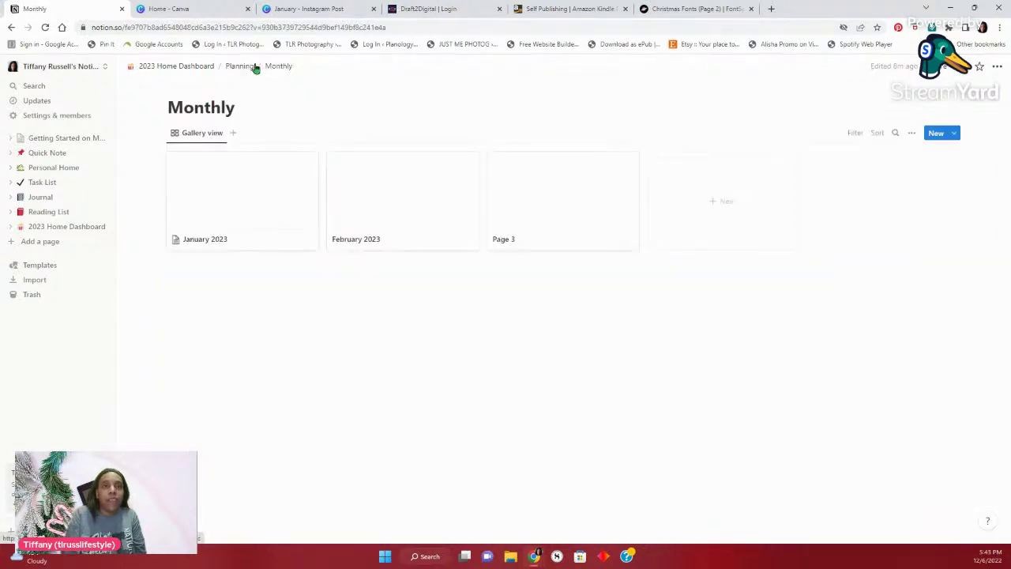
click(266, 212)
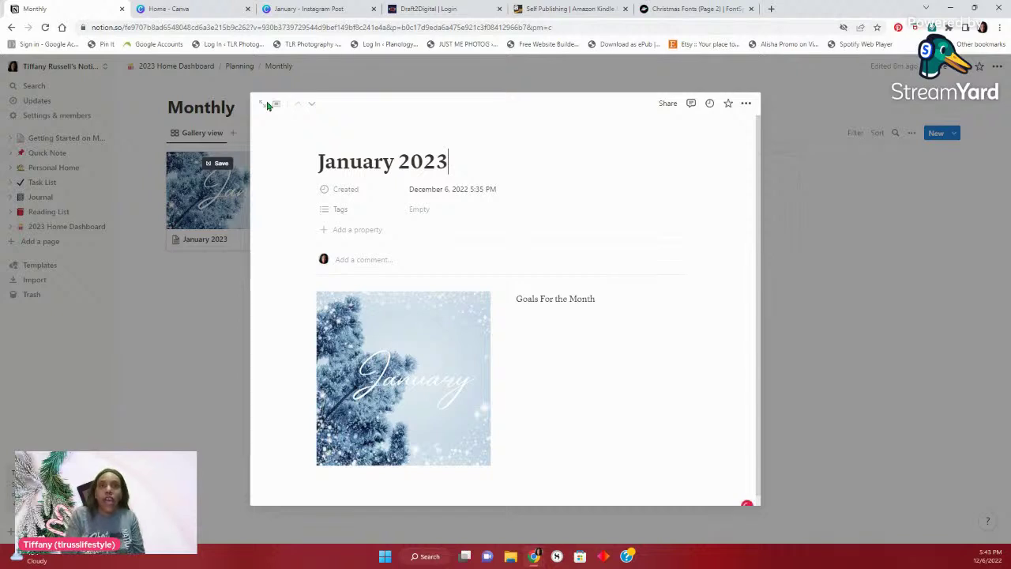
click(260, 106)
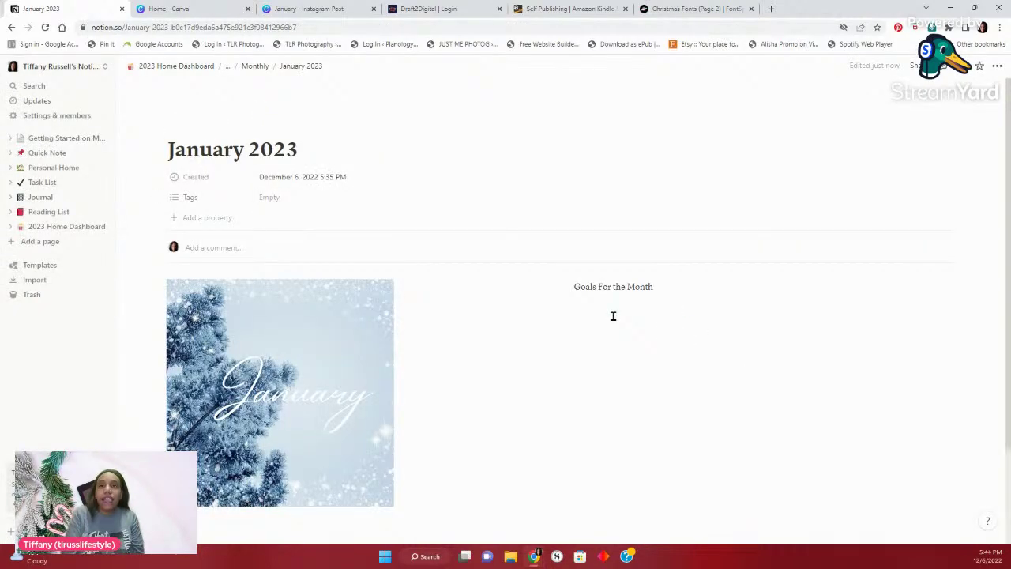
Insert an empty to-do list item under the "Goals For the Month" text
click(613, 316)
text(/to)
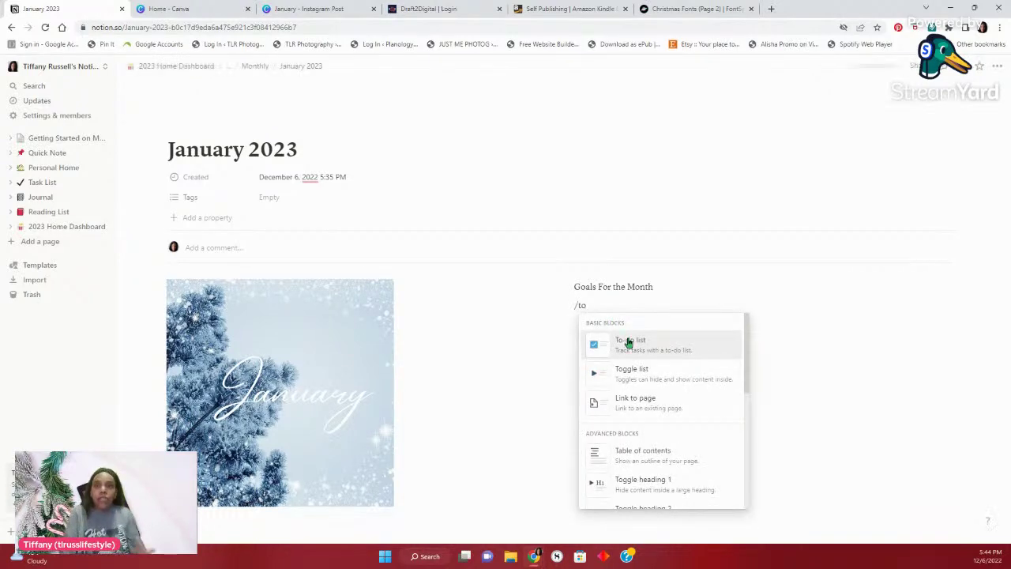
click(628, 339)
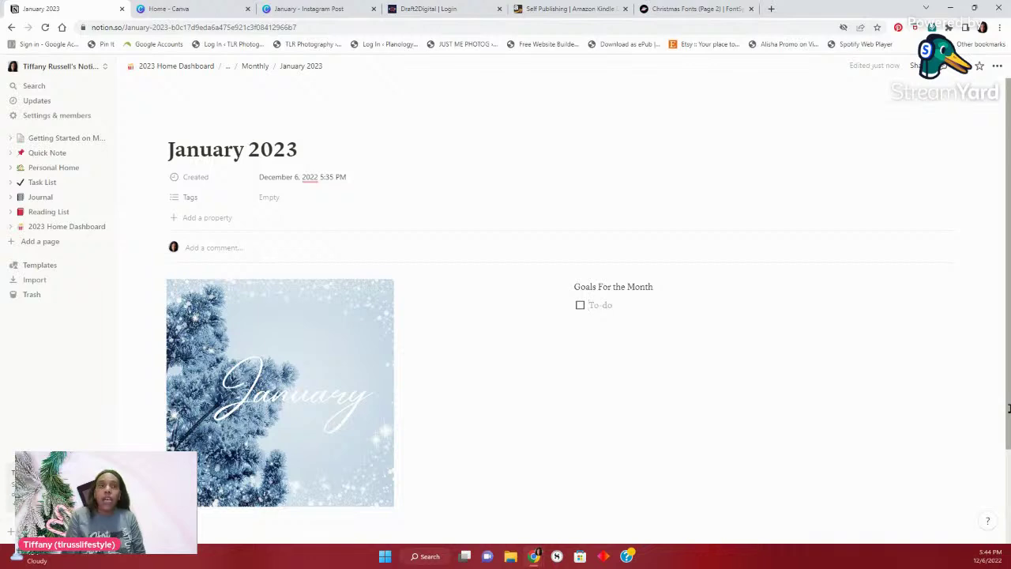
Insert a linked view of a database below the January image, using Content Calendar as its data source
scroll(1008, 408, down, 3)
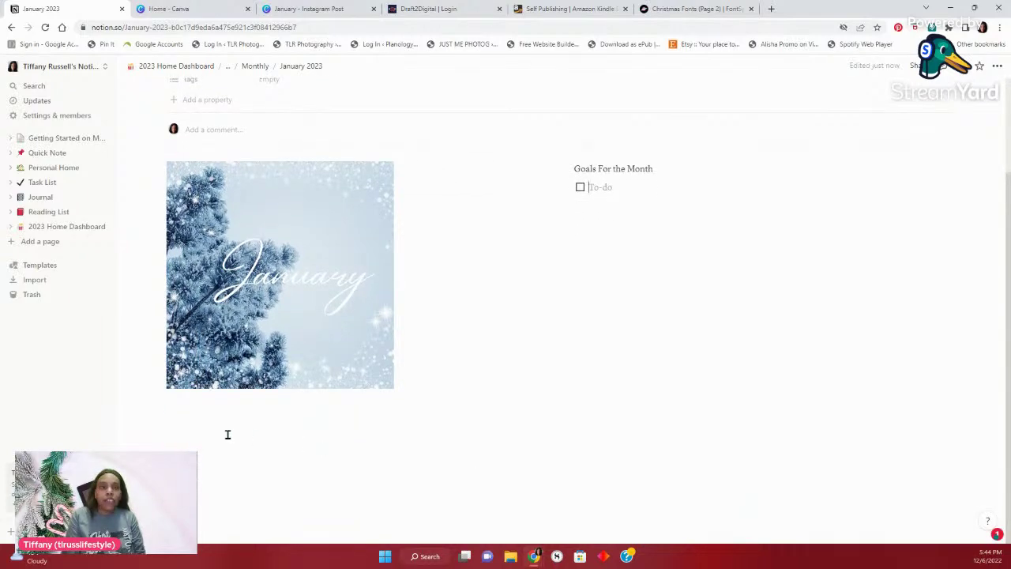
click(228, 434)
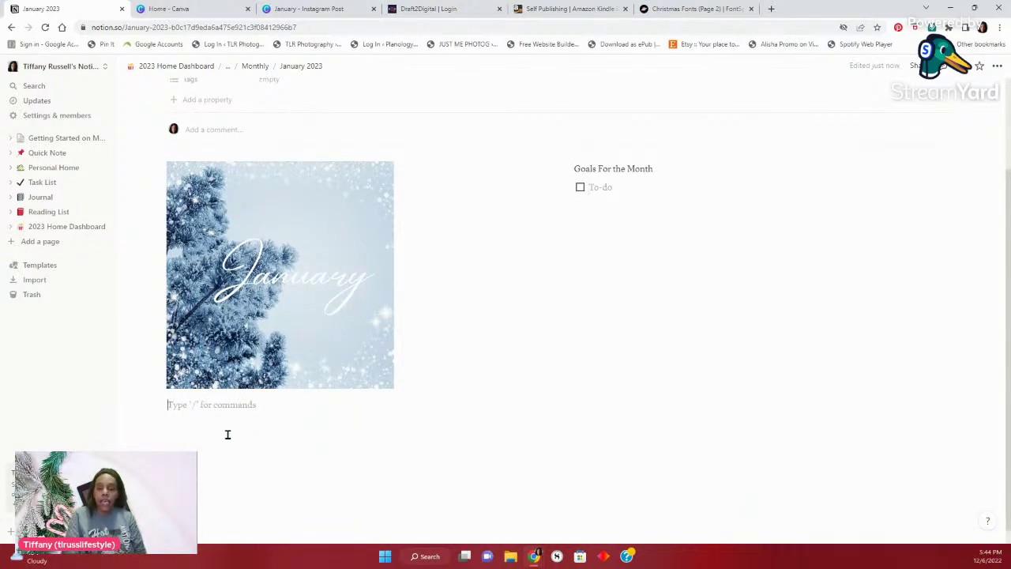
text(/)
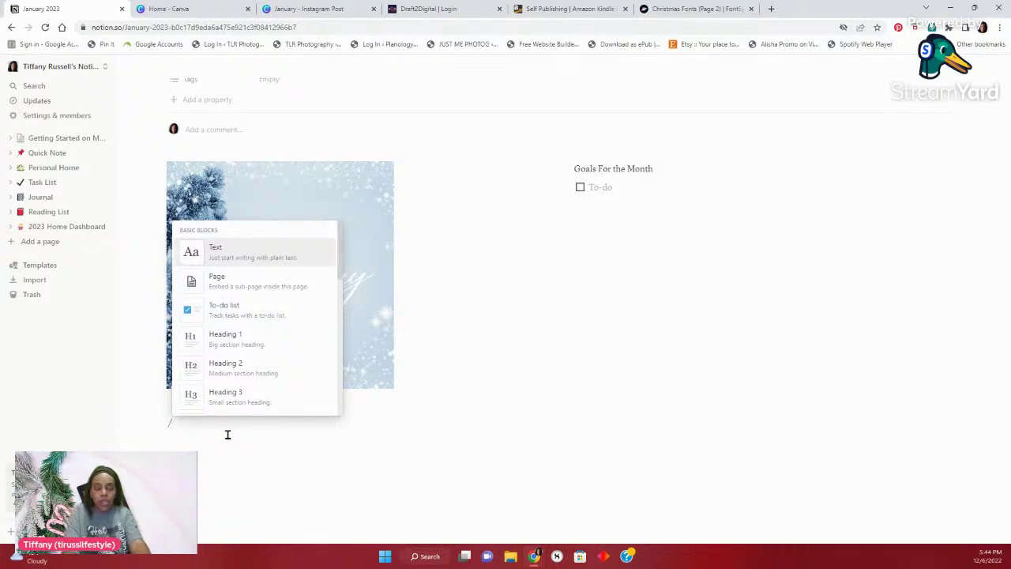
text(data)
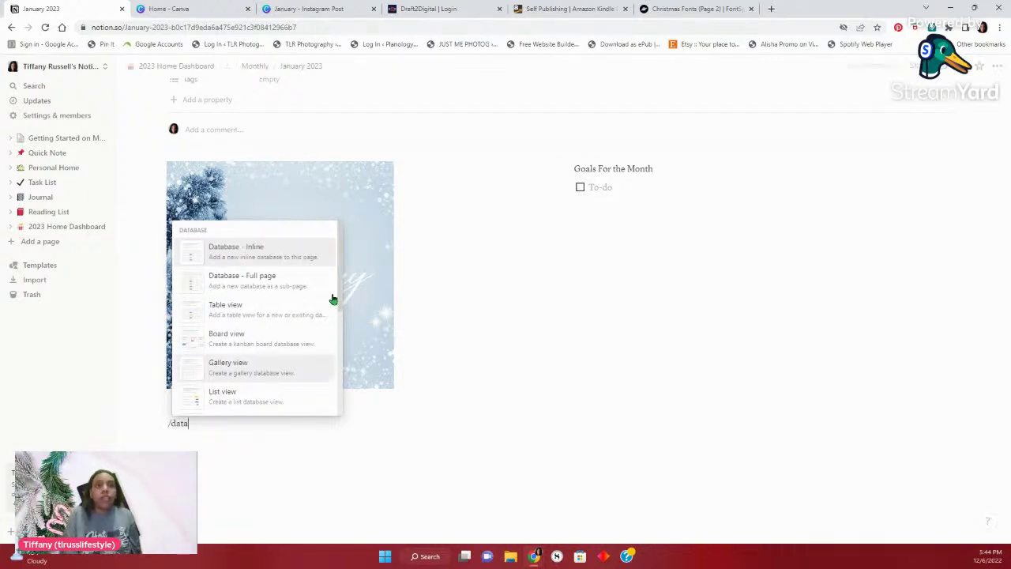
scroll(341, 300, down, 3)
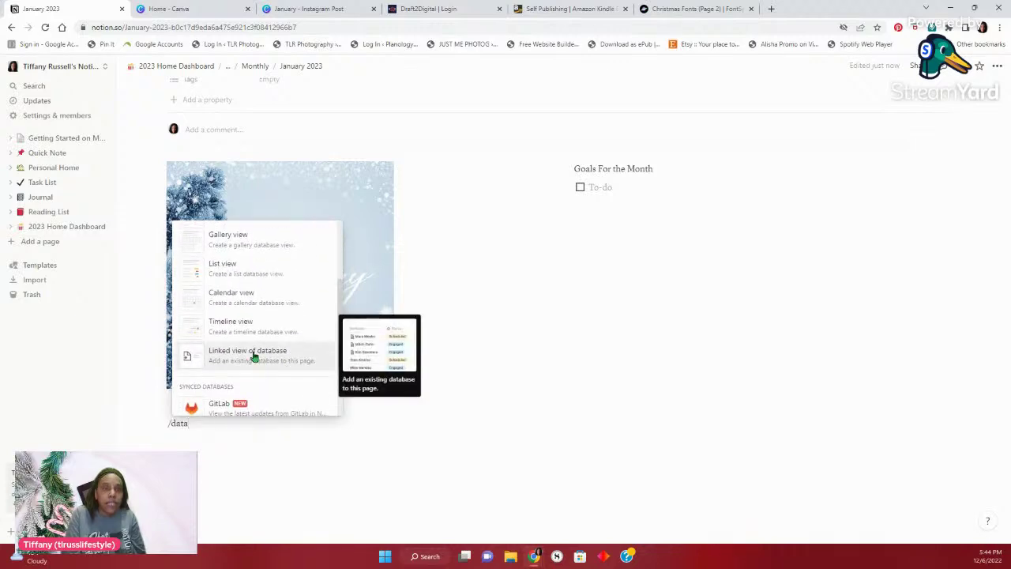
click(254, 355)
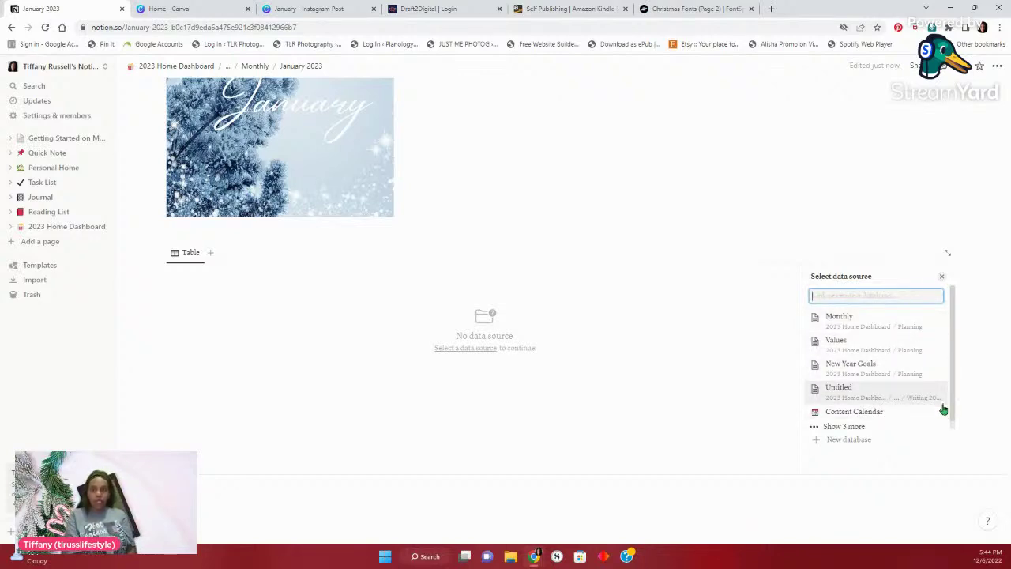
click(873, 414)
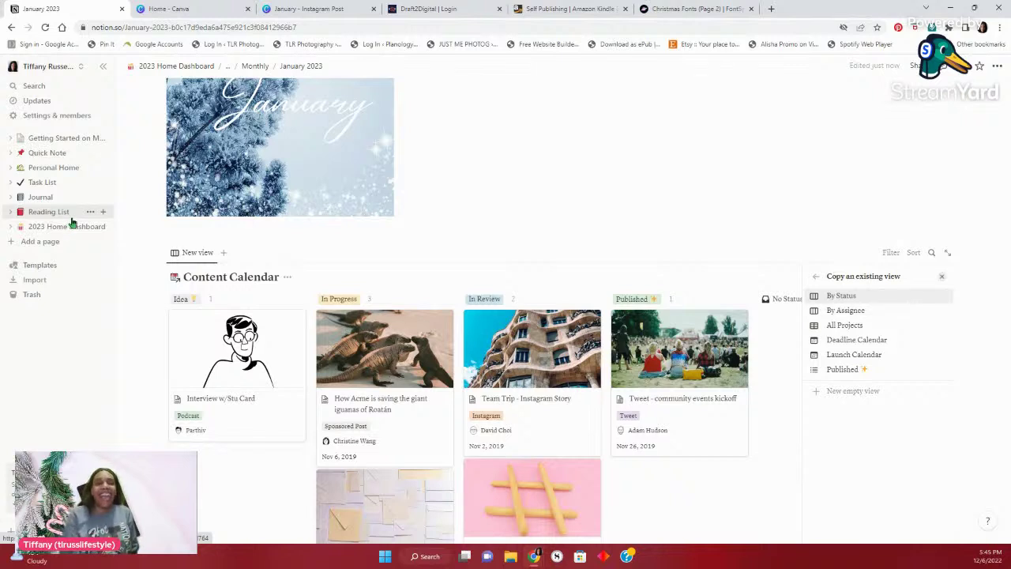
Add a second view to the linked database block, using Monthly as its data source
click(225, 255)
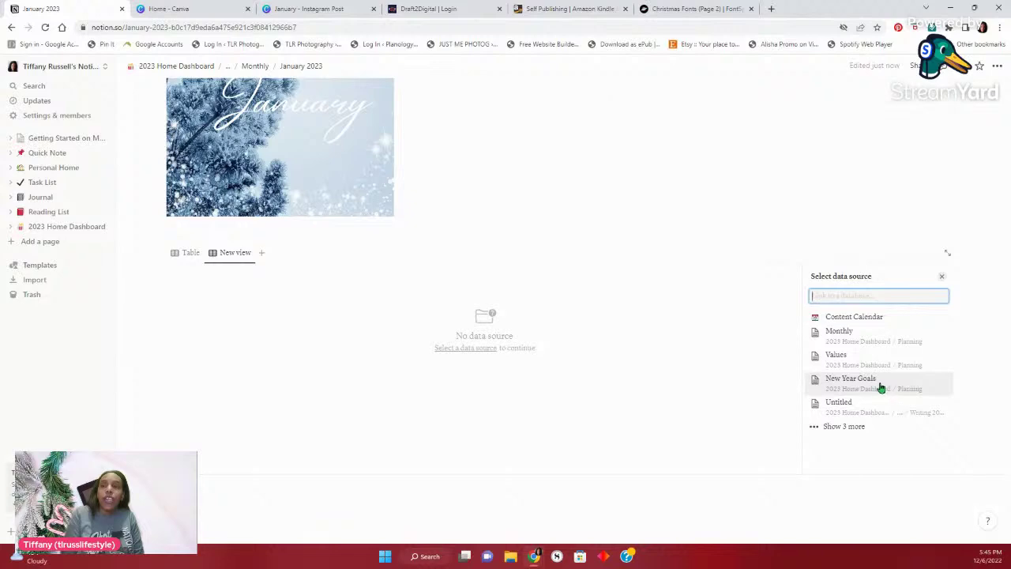
click(857, 428)
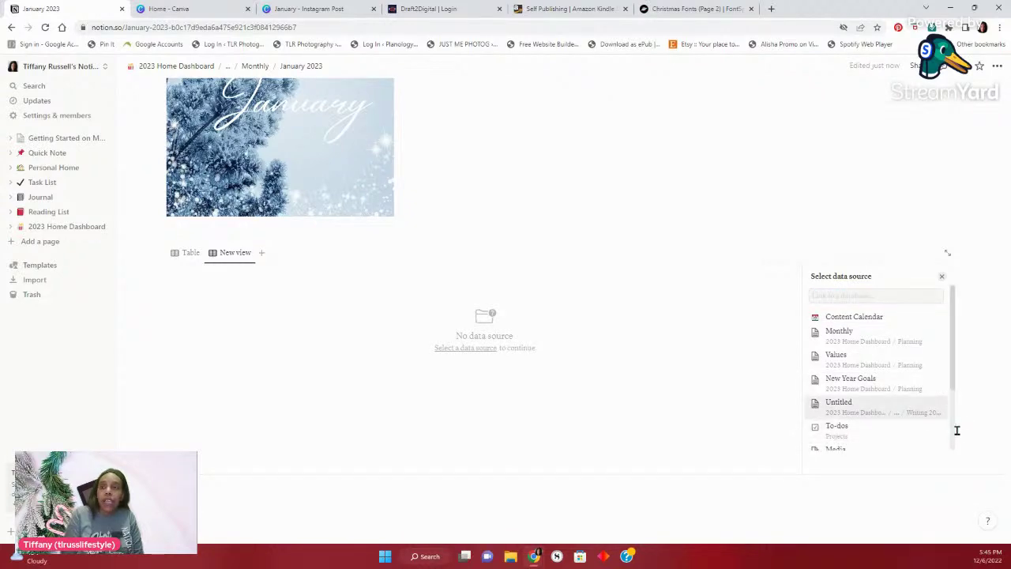
click(850, 340)
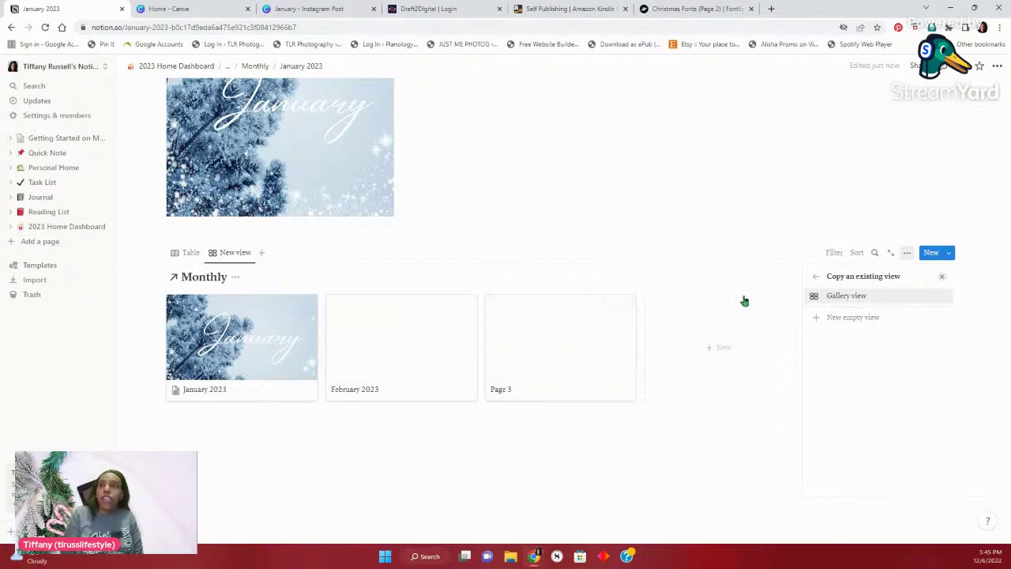
Add a third view without a data source to the linked database block and change the Monthly view's layout to Calendar
click(263, 255)
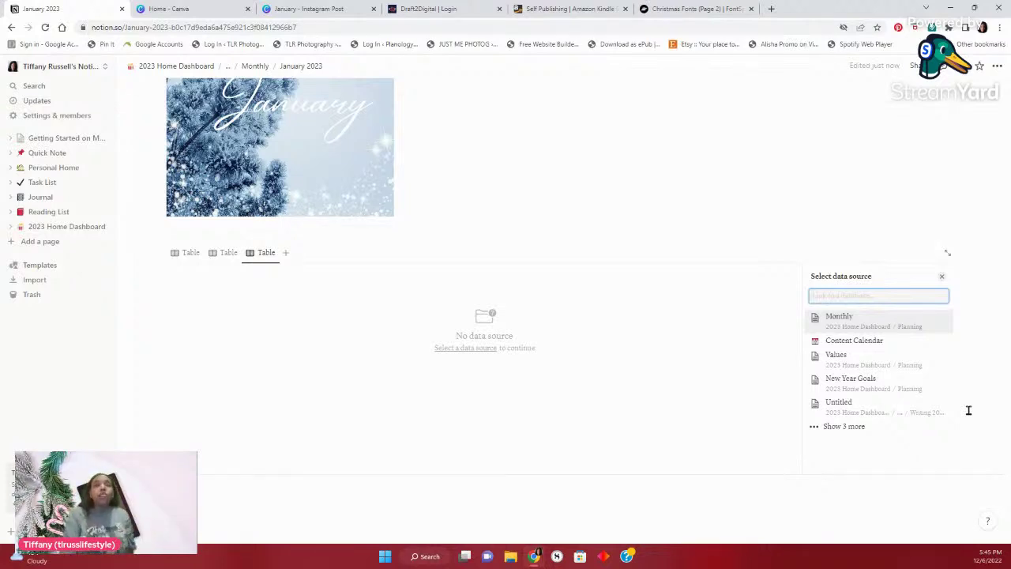
click(225, 254)
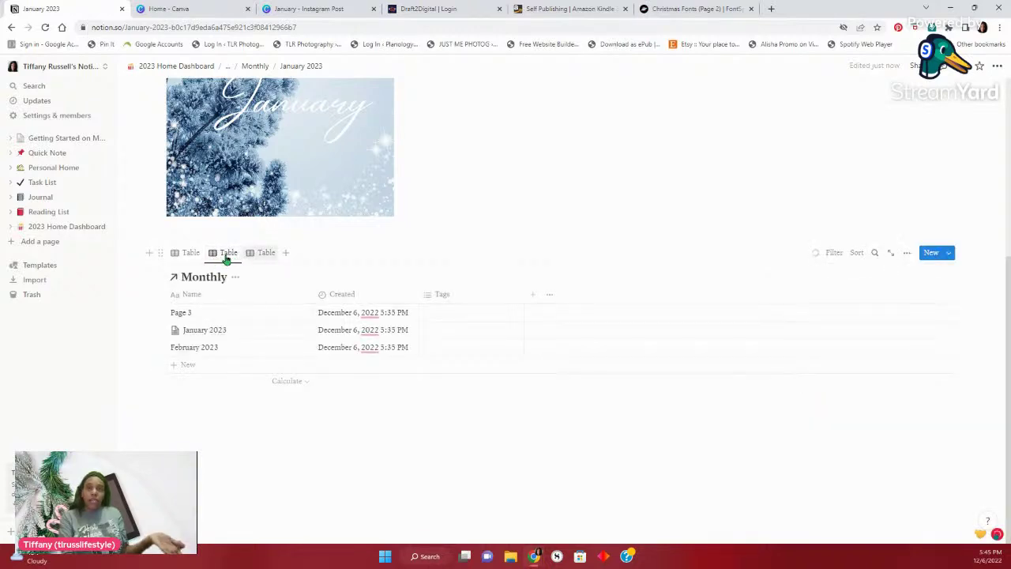
click(225, 253)
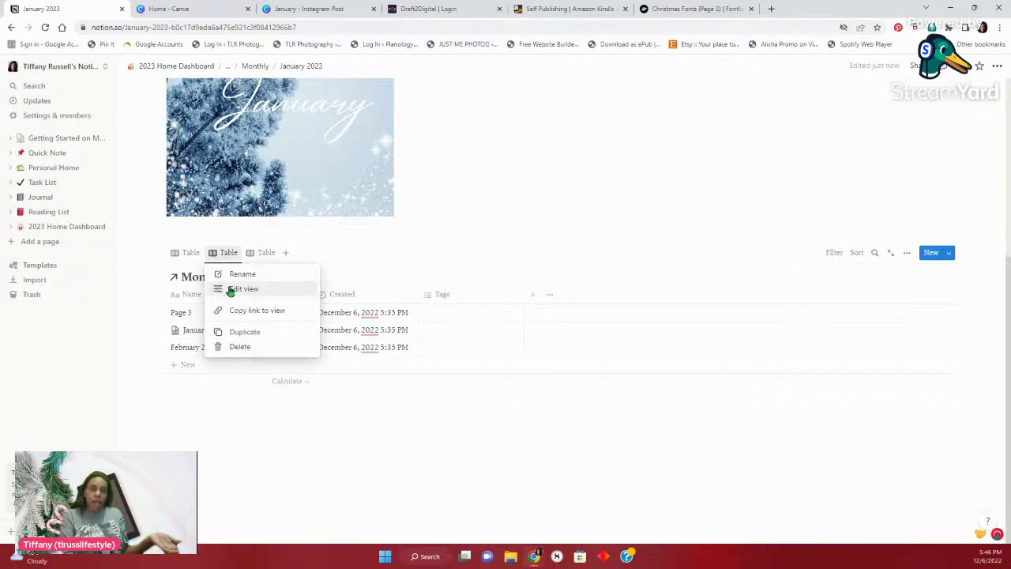
click(229, 289)
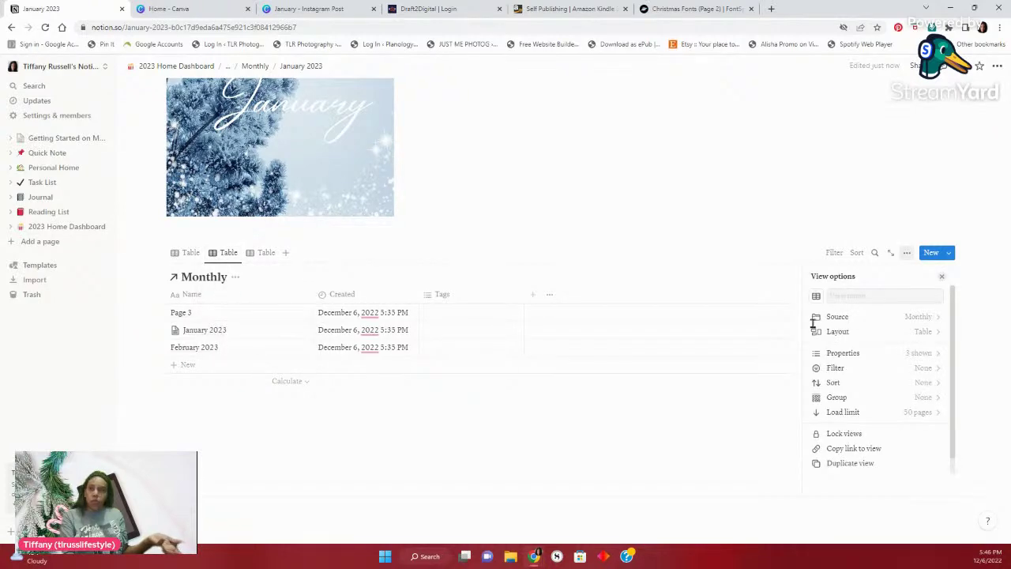
click(928, 332)
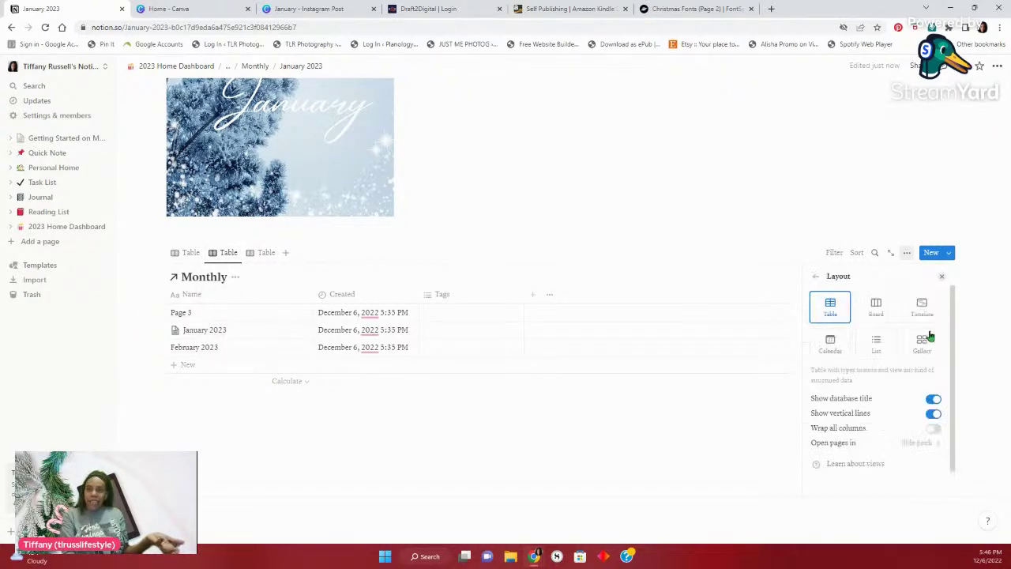
click(834, 345)
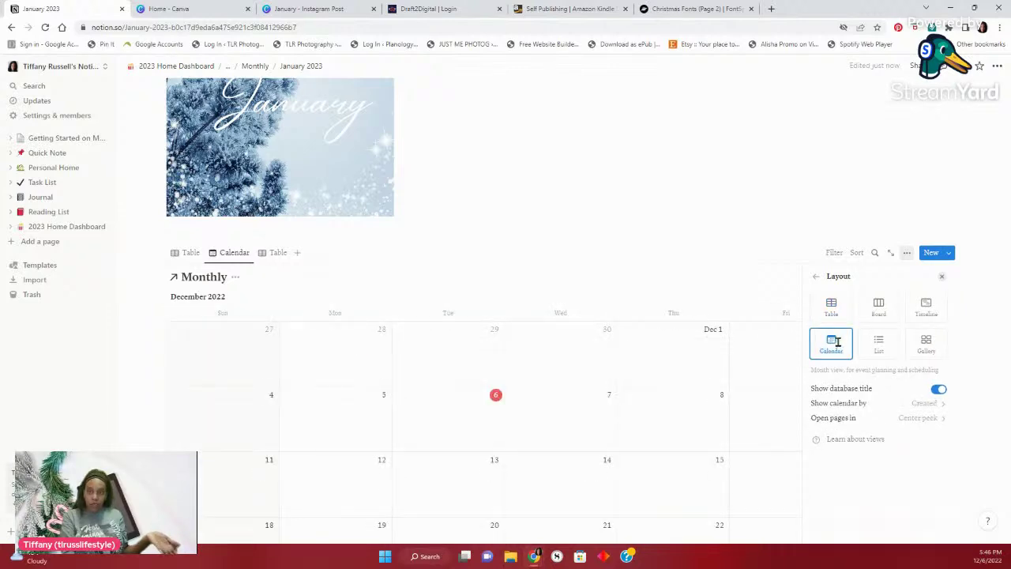
click(815, 280)
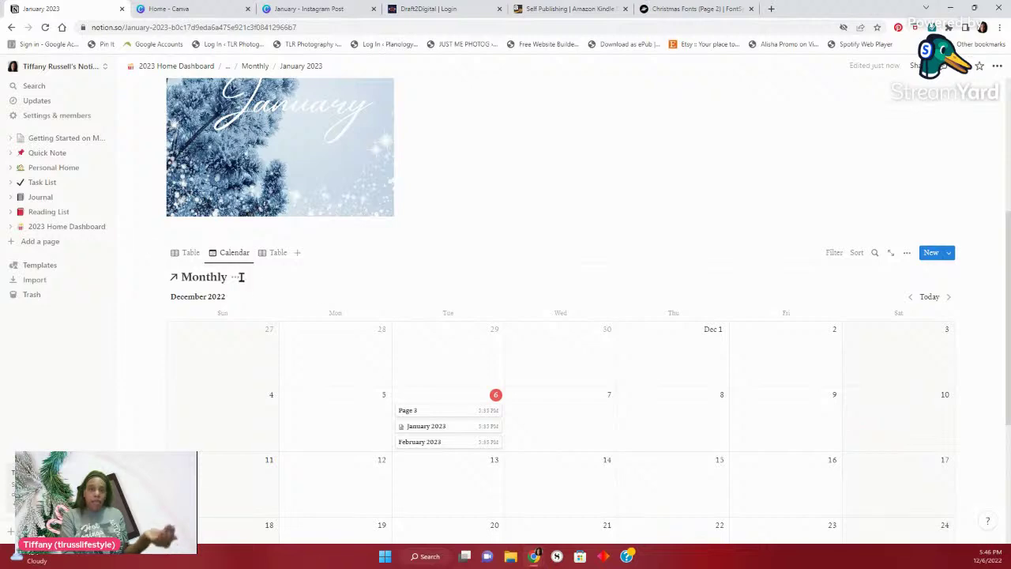
Rename the Monthly calendar view as "Writing Cal"
click(225, 256)
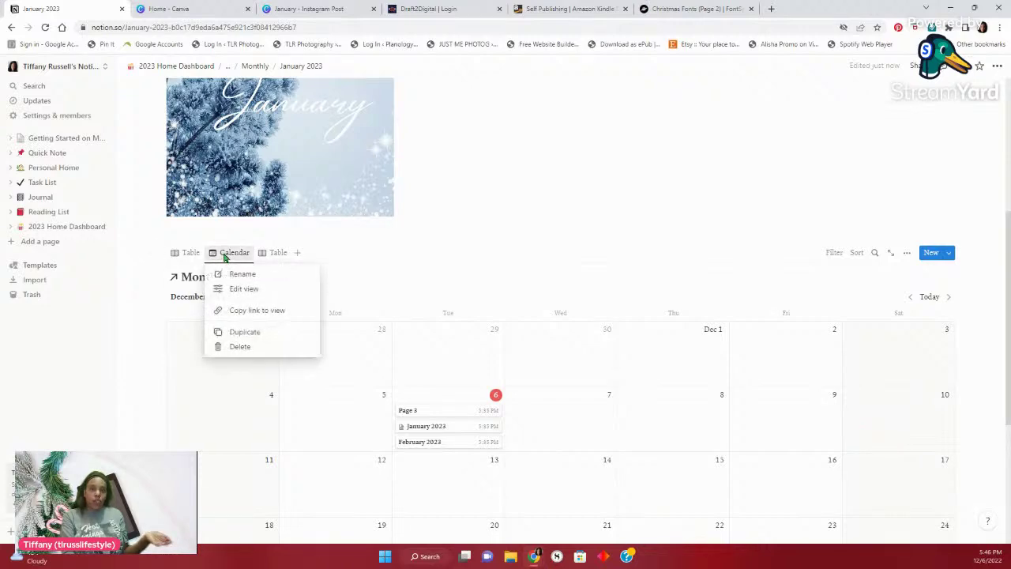
click(236, 276)
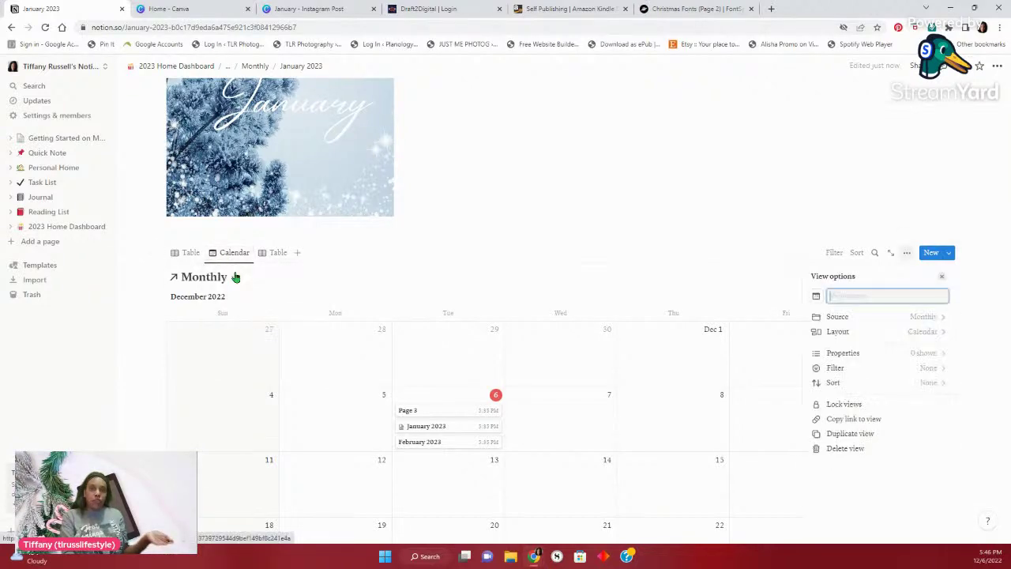
text(Writing Cal)
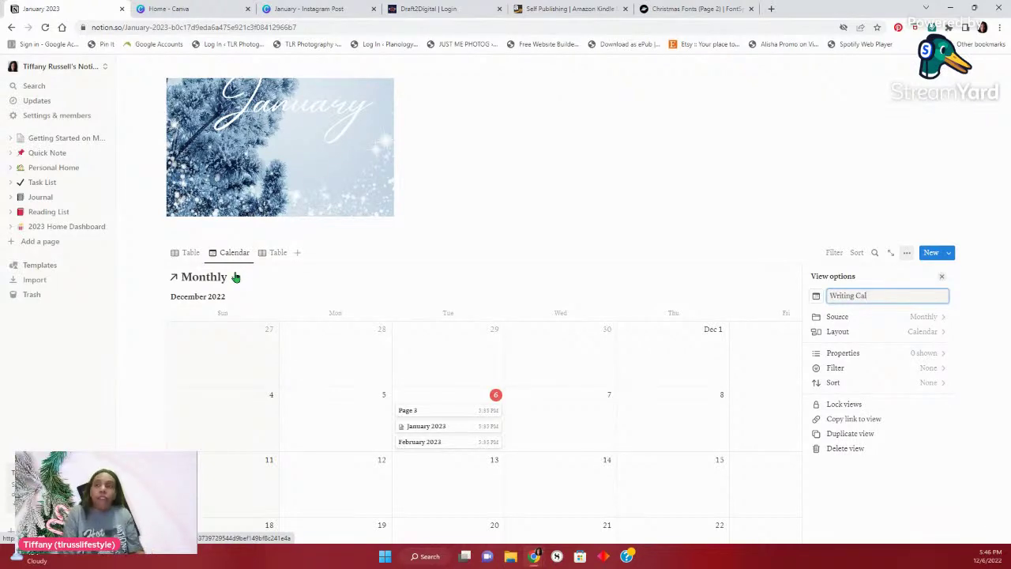
click(941, 278)
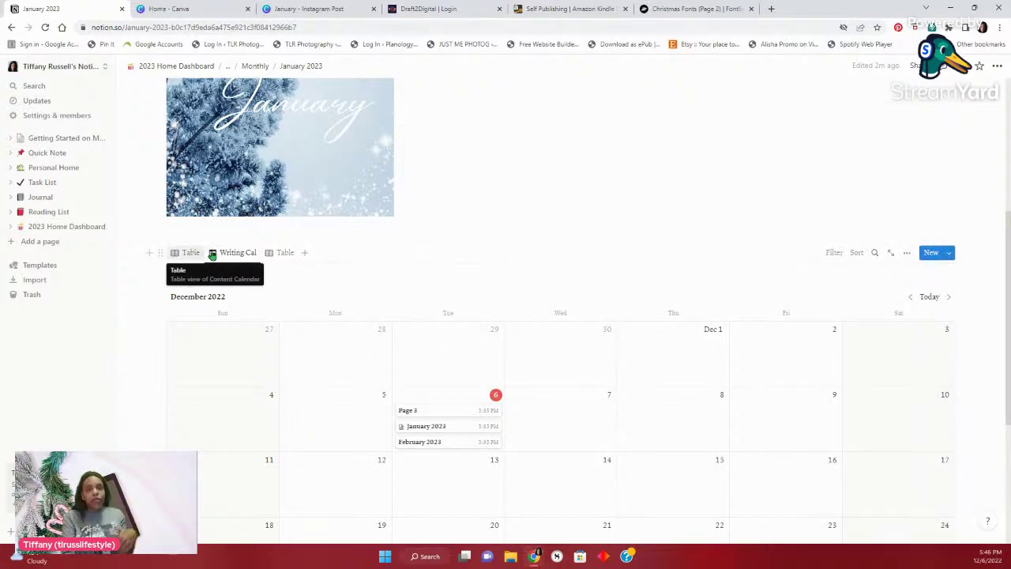
Switch to the Content Calendar view of the linked database block and change its layout to Board
click(285, 255)
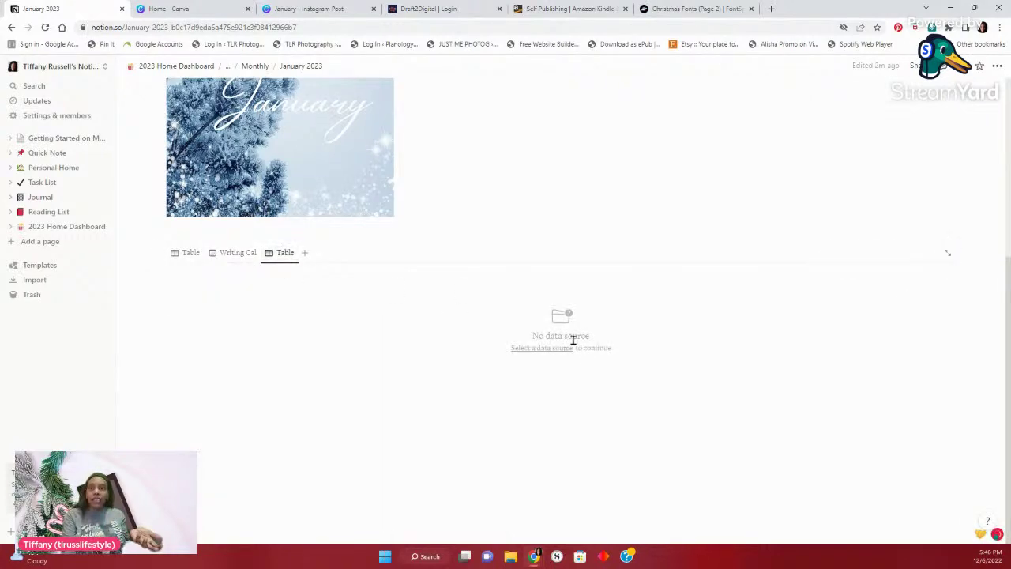
click(189, 255)
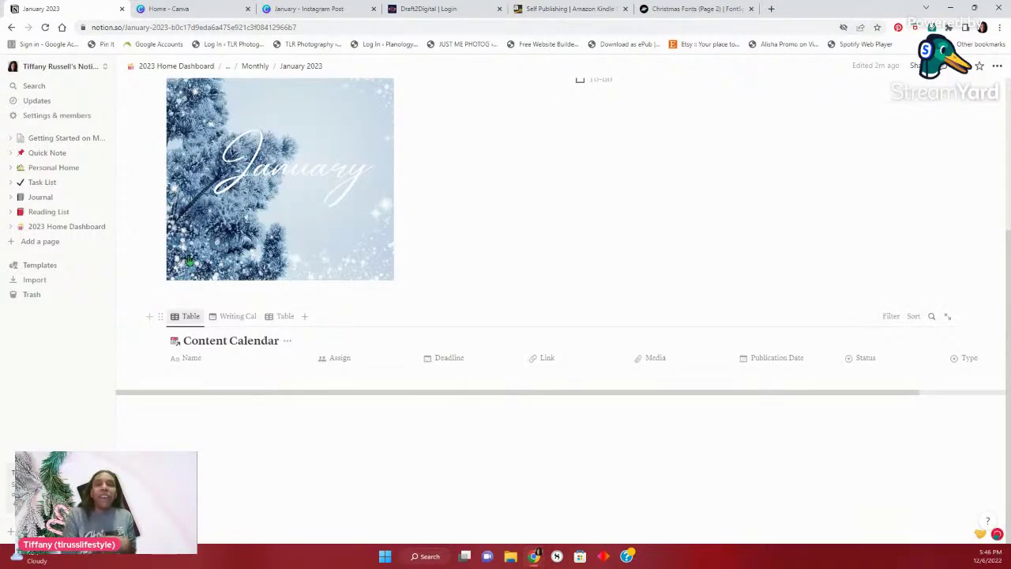
scroll(186, 324, down, 1)
click(190, 314)
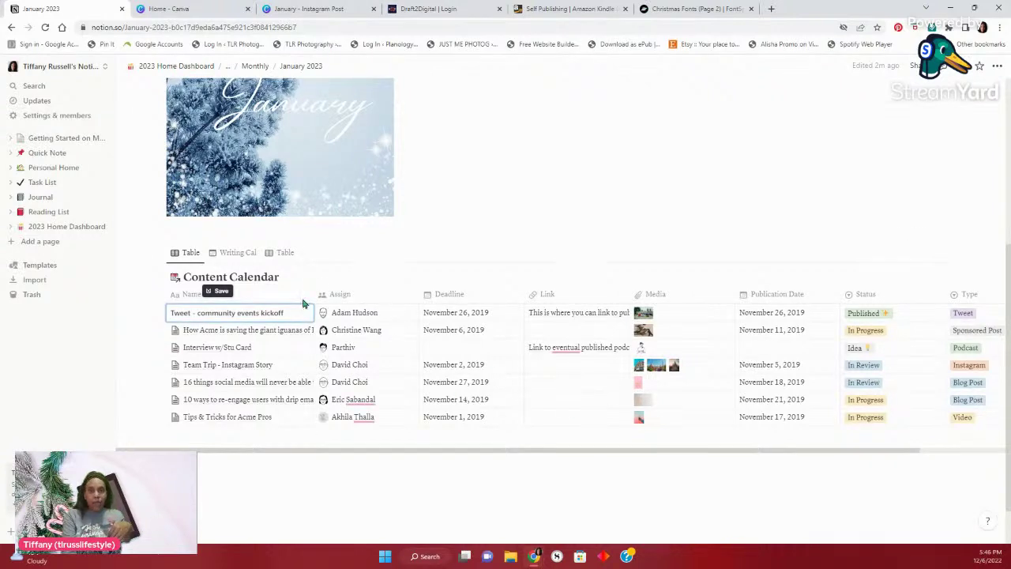
key(Escape)
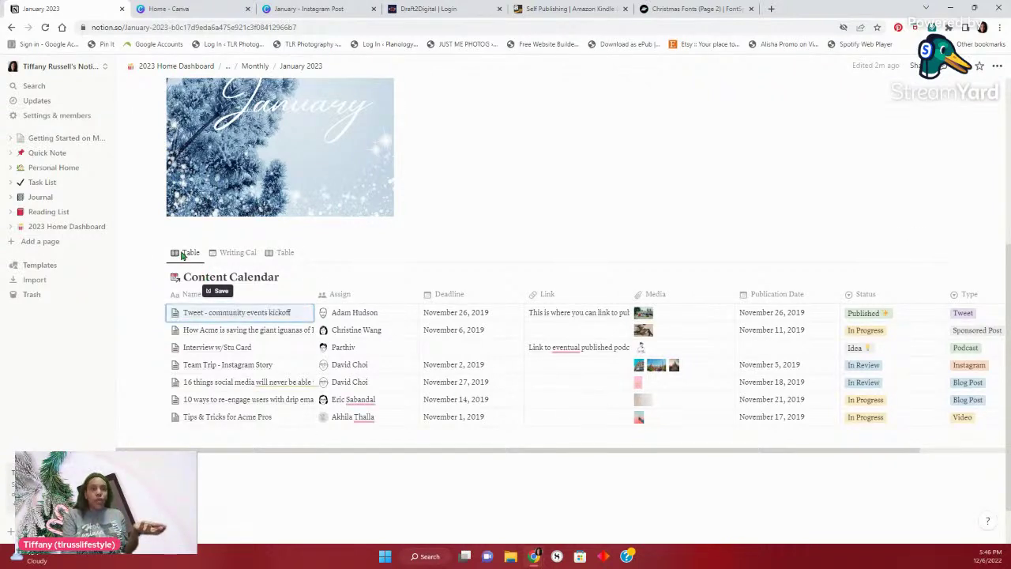
click(182, 253)
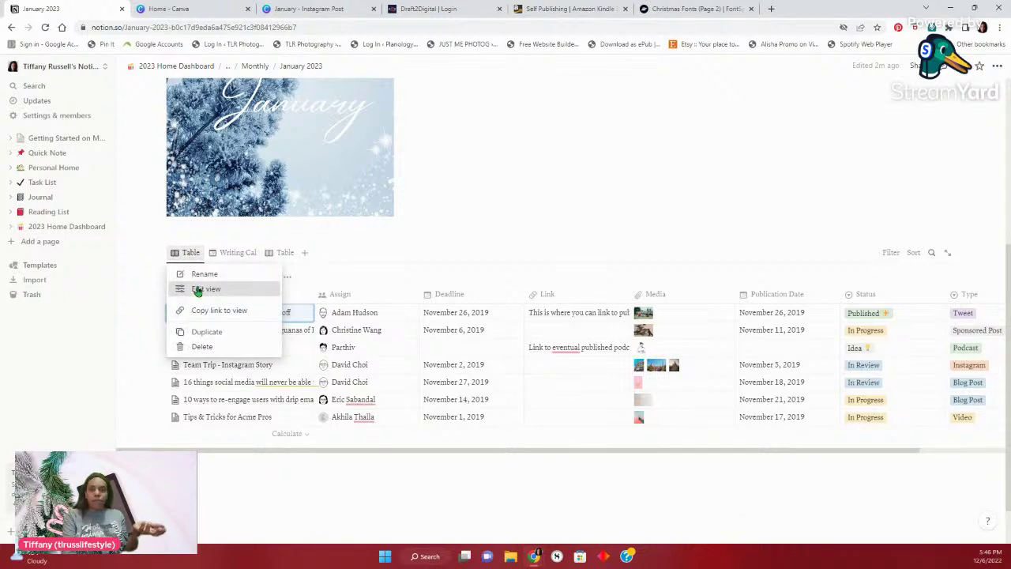
click(197, 290)
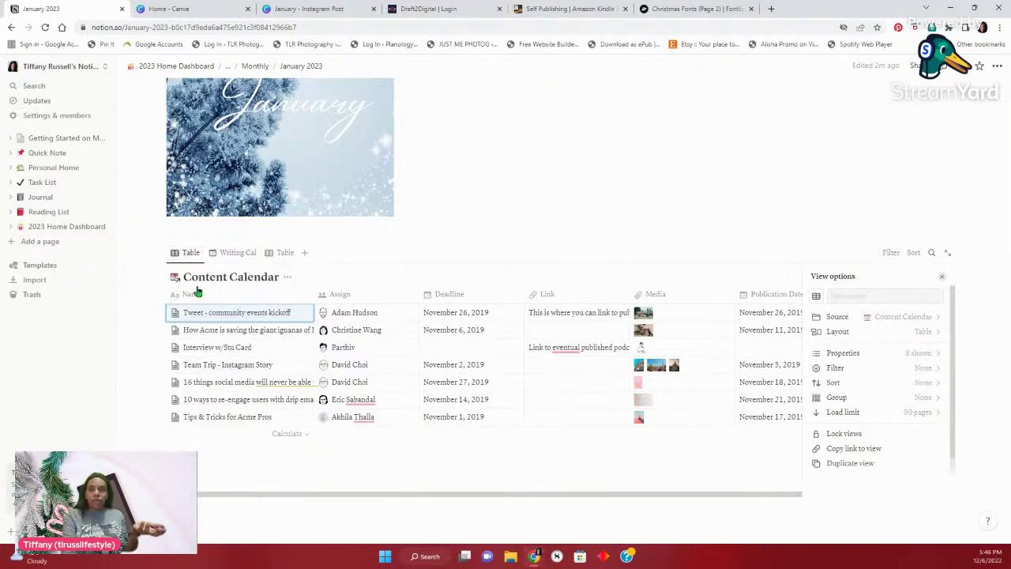
click(909, 331)
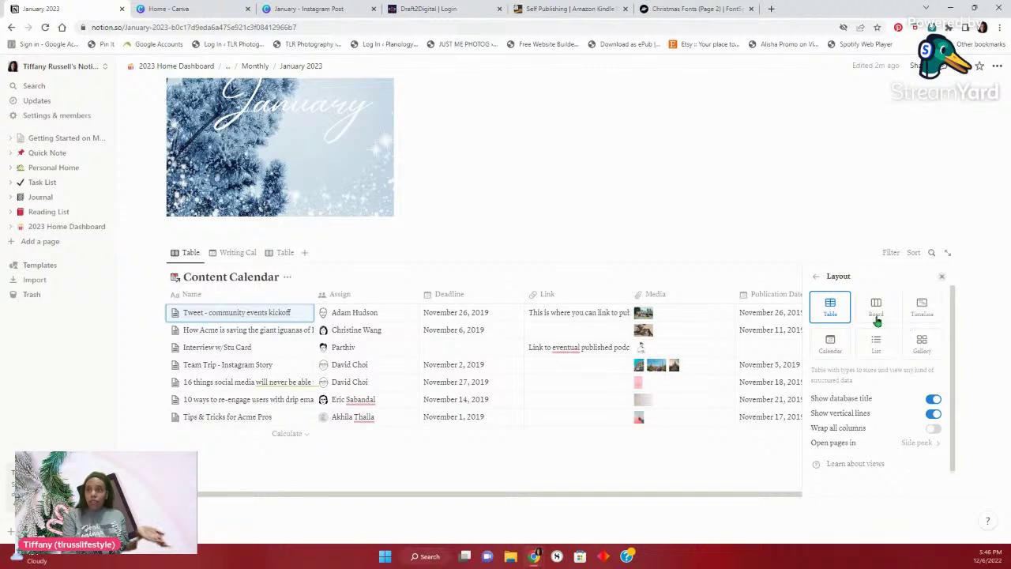
click(876, 310)
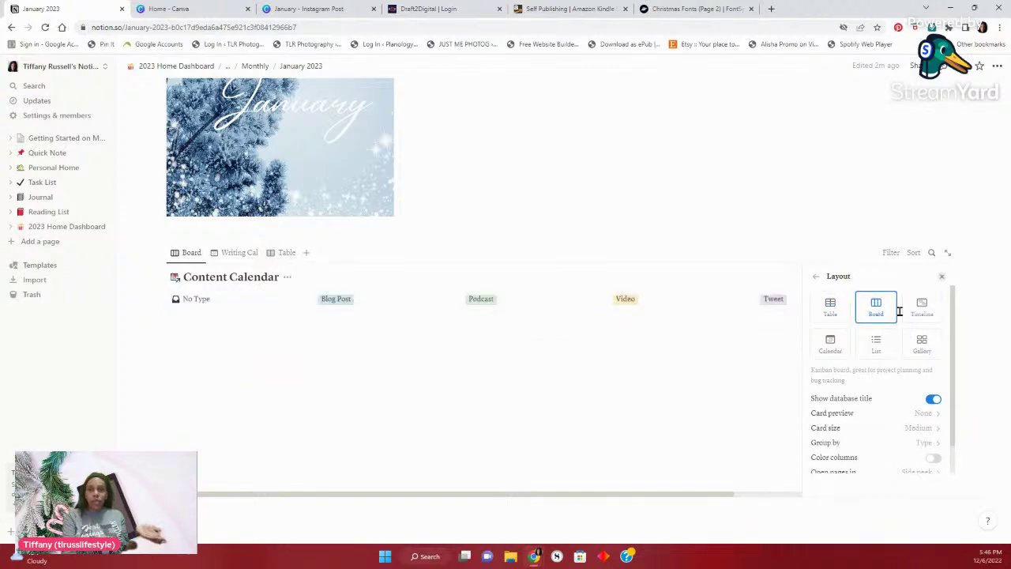
click(941, 279)
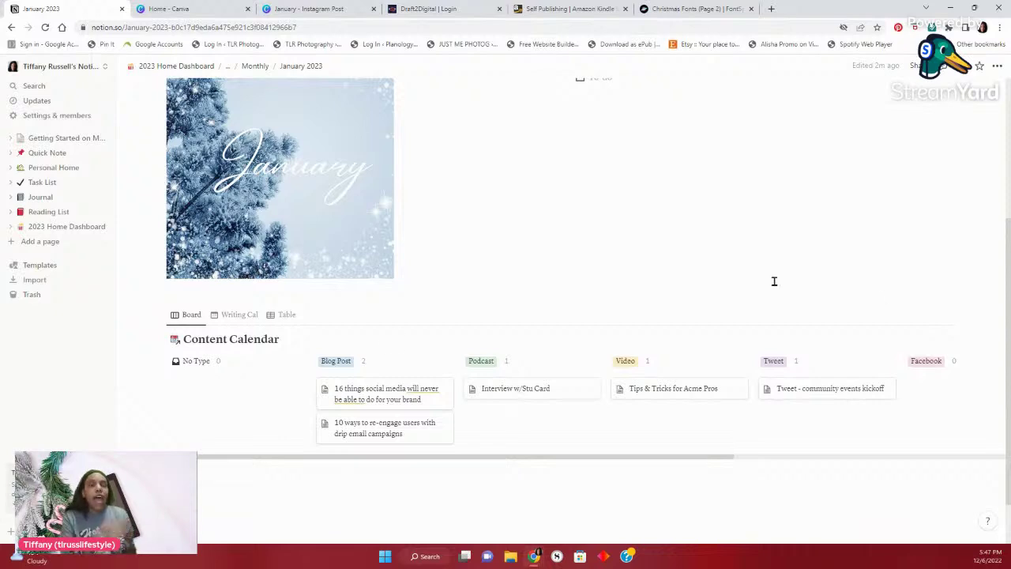
Show the Writing Cal view, and switch to the MY MAIN DASHBOARD workspace
click(236, 315)
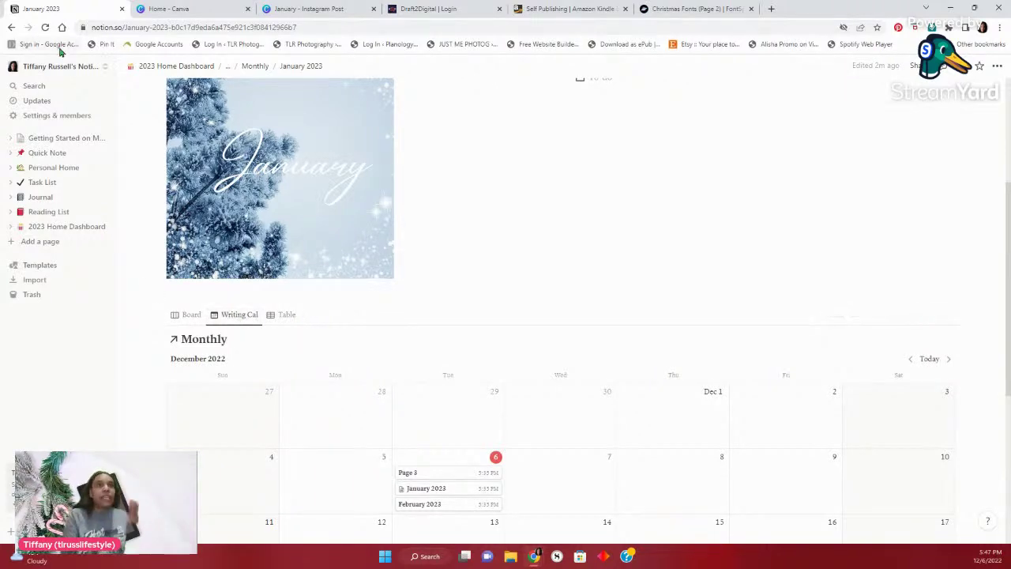
click(80, 69)
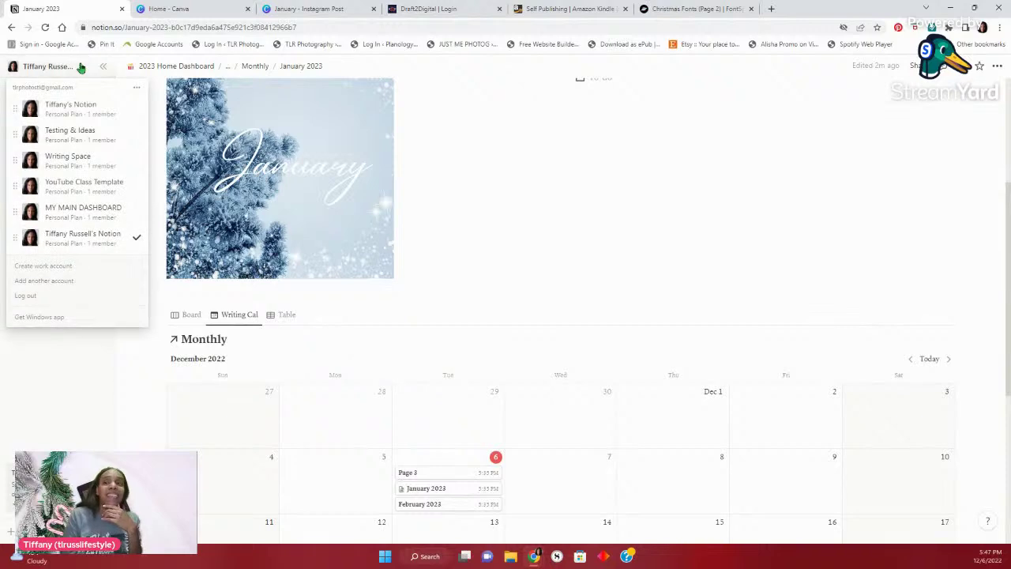
click(108, 210)
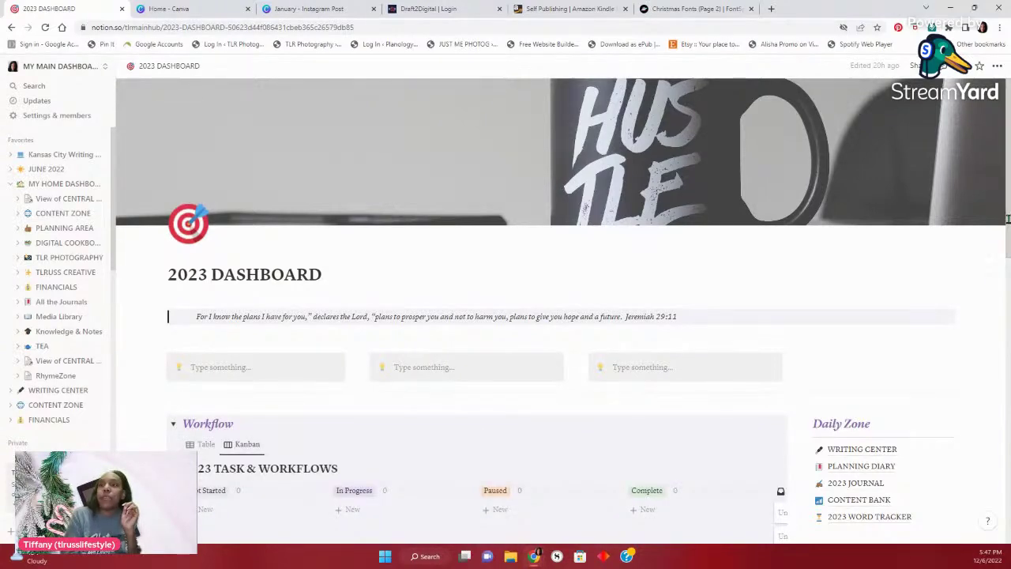
Examine the 2023 DASHBOARD page's workflow board and the General Calendar, Writing and Social Media views of its calendar block
scroll(1008, 218, down, 5)
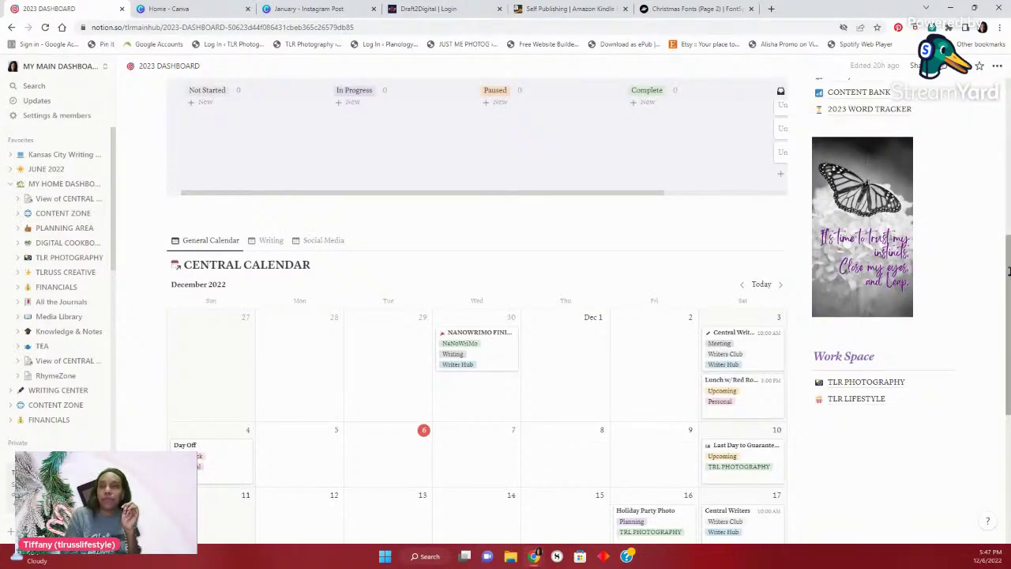
drag(1008, 272, 1008, 318)
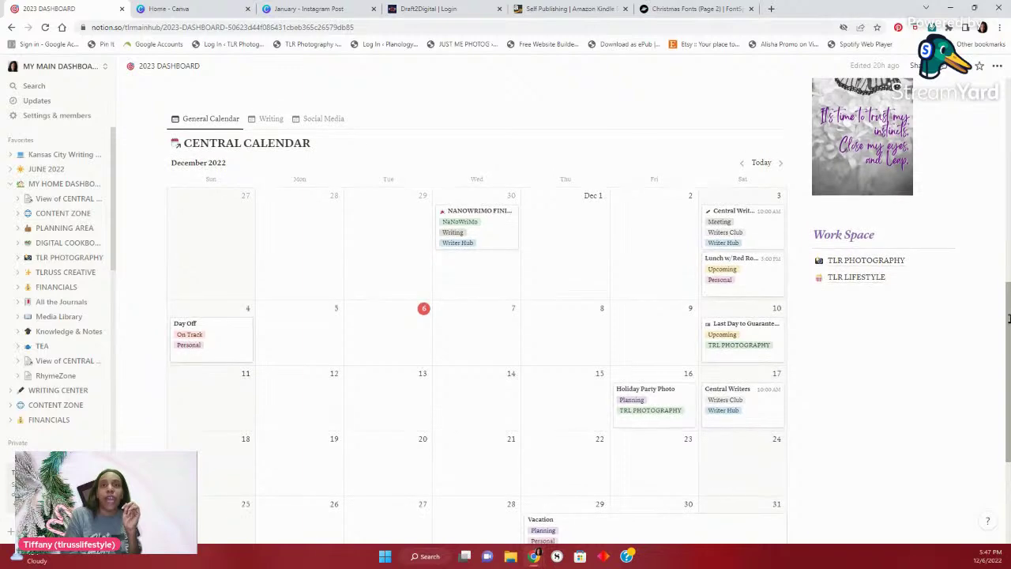
click(262, 121)
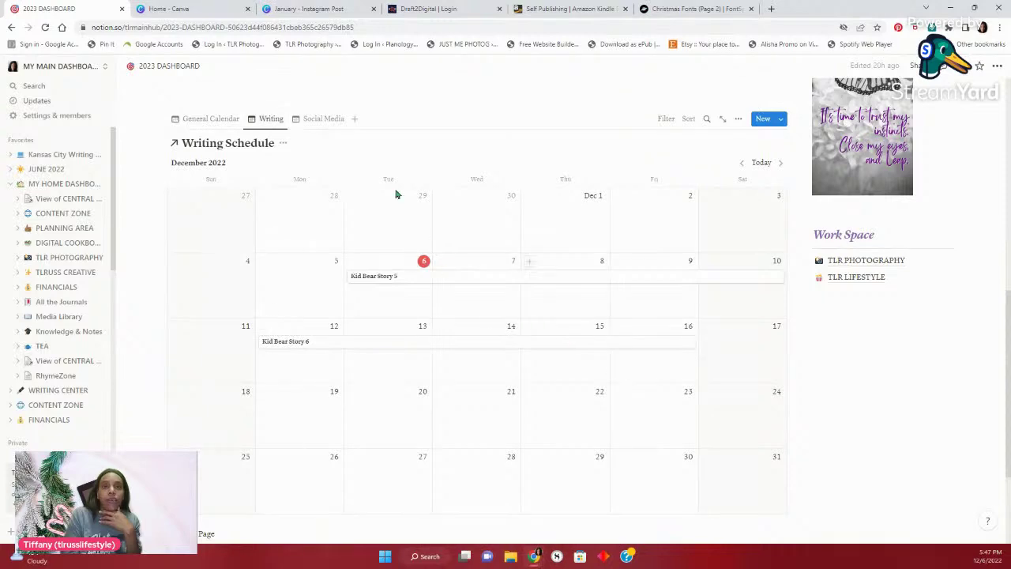
click(328, 123)
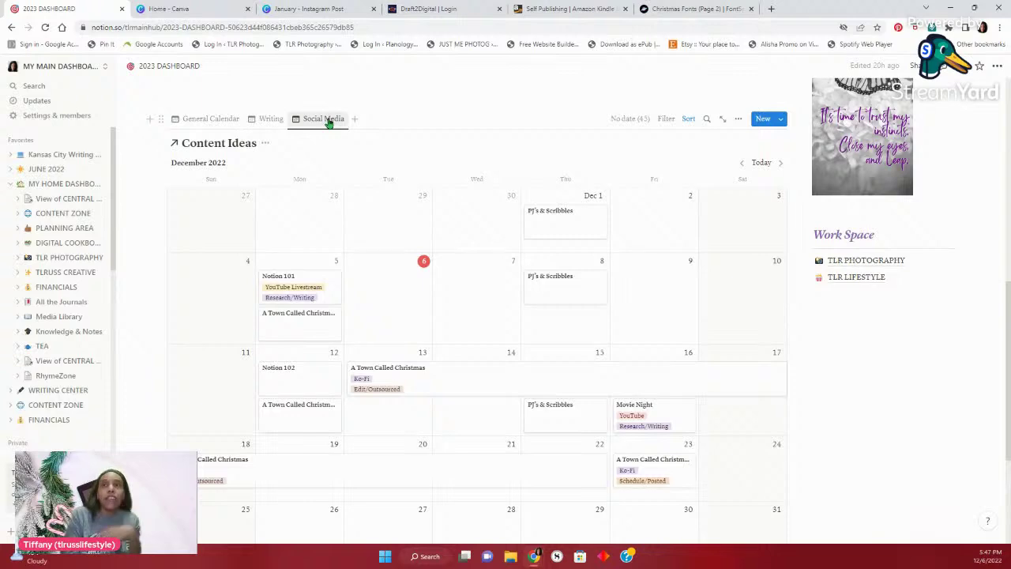
click(211, 120)
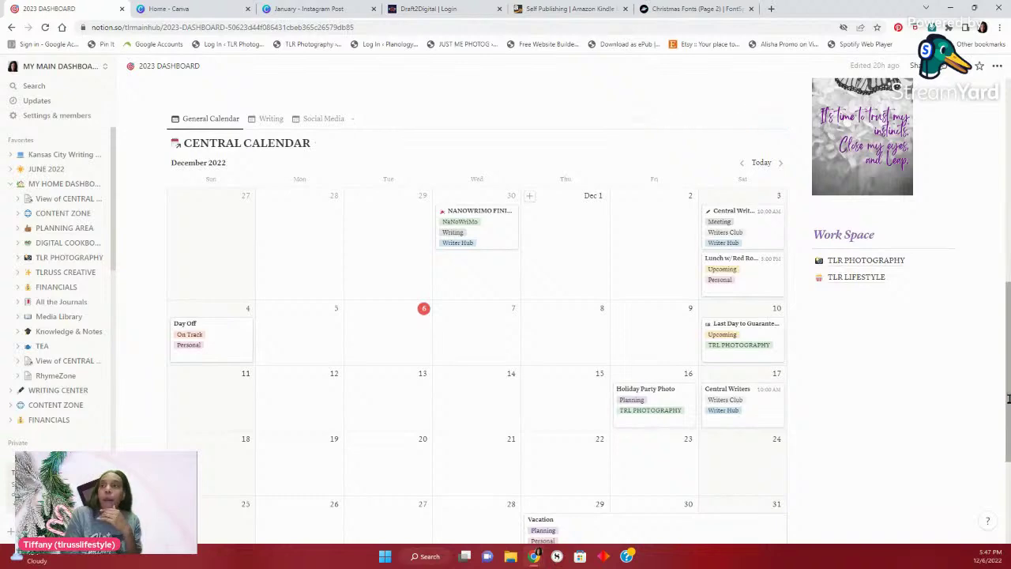
scroll(1008, 395, up, 5)
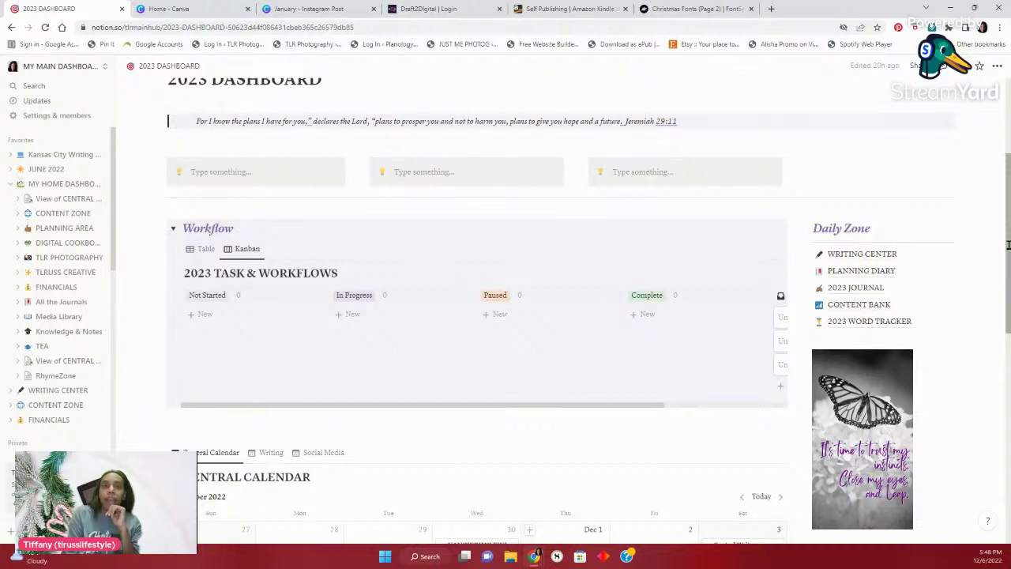
drag(1007, 245, 1007, 366)
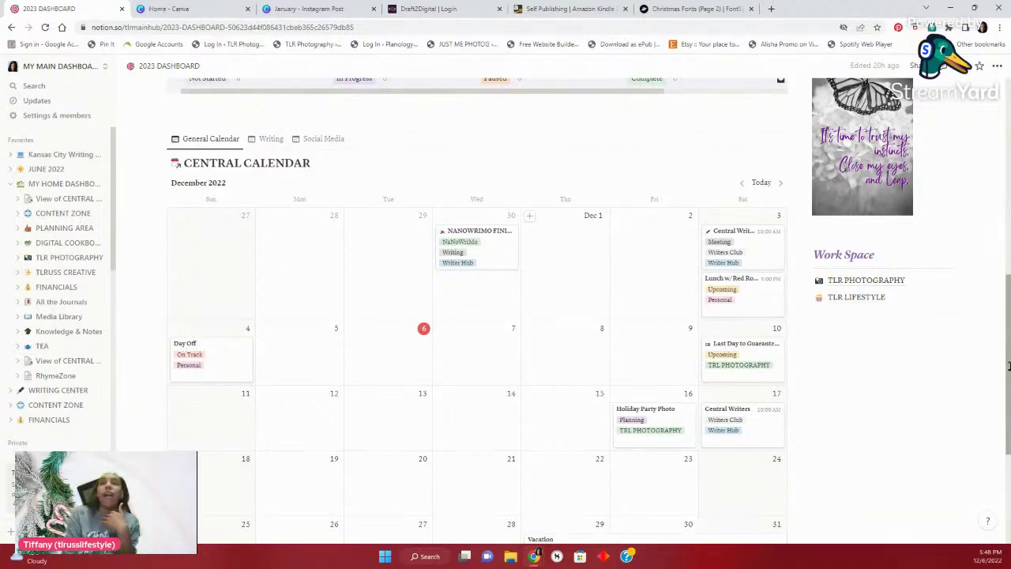
drag(1007, 319, 1007, 284)
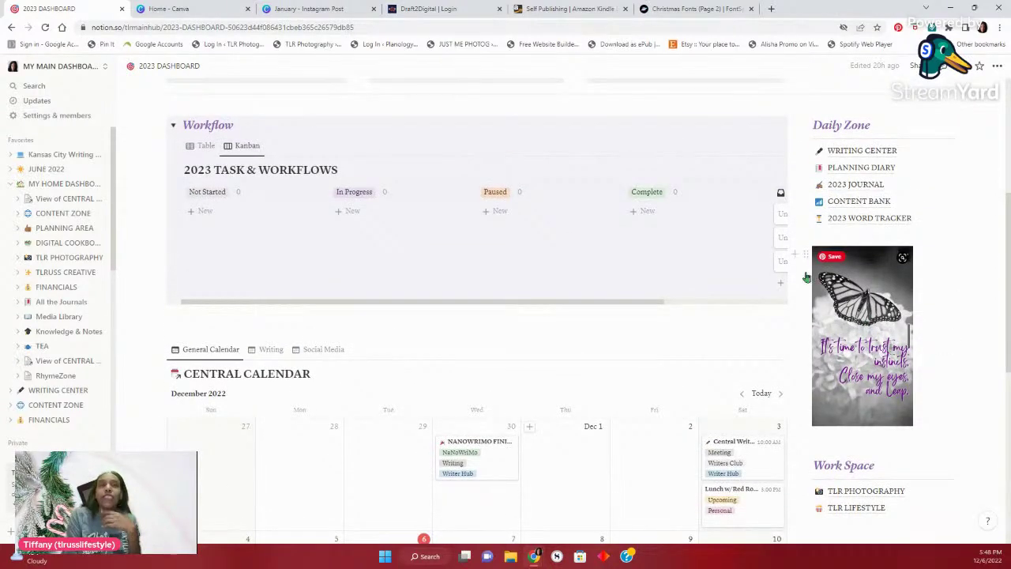
Return to the workspace containing the 2023 Home Dashboard, open that page, and start an empty text block below the callouts
click(79, 68)
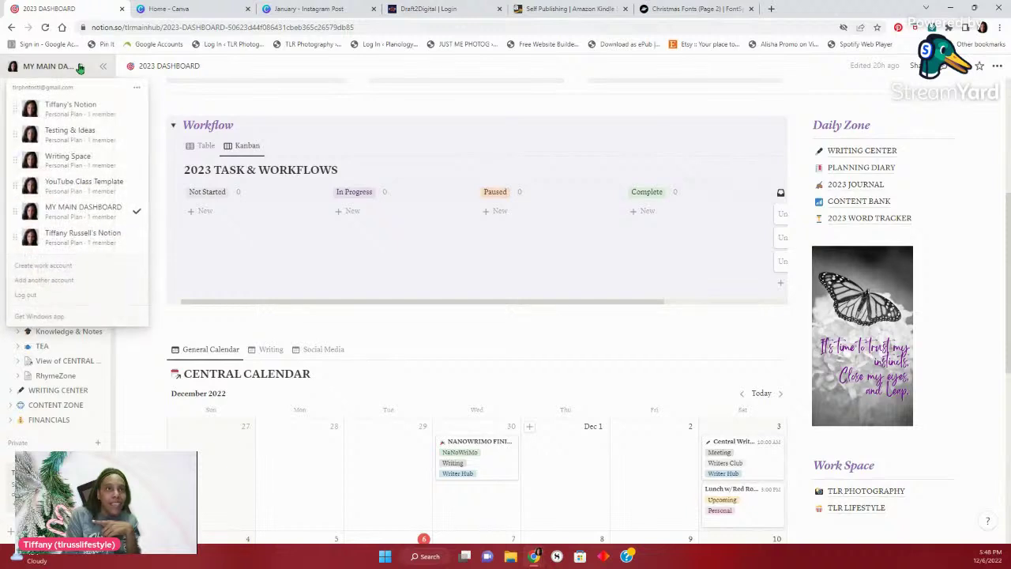
click(75, 236)
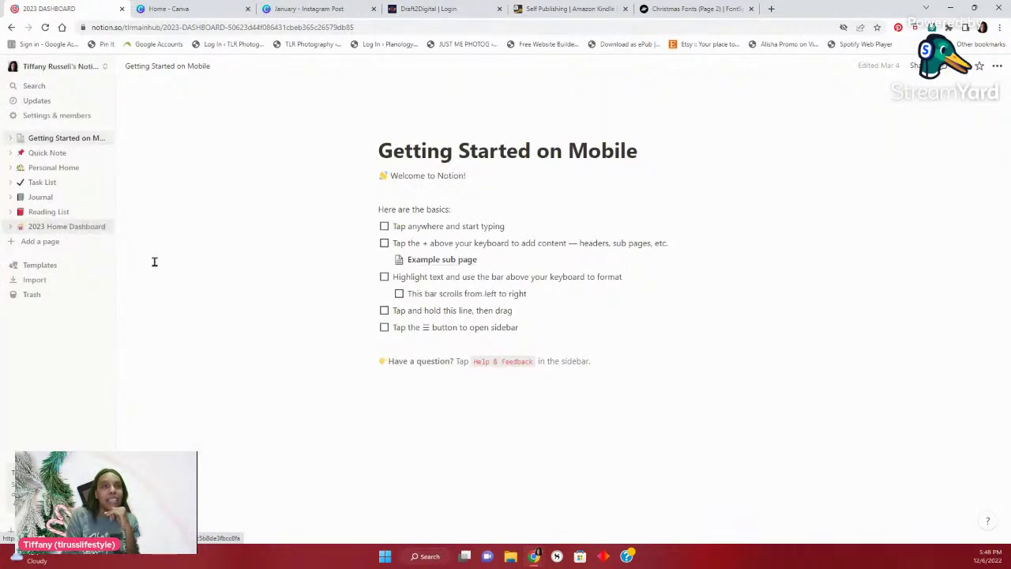
click(46, 227)
click(46, 226)
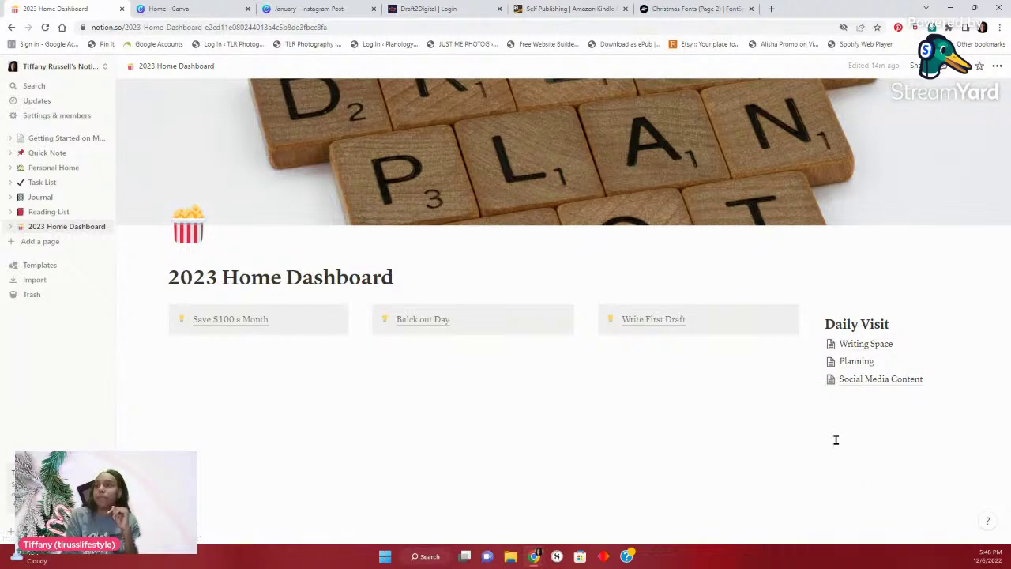
click(840, 419)
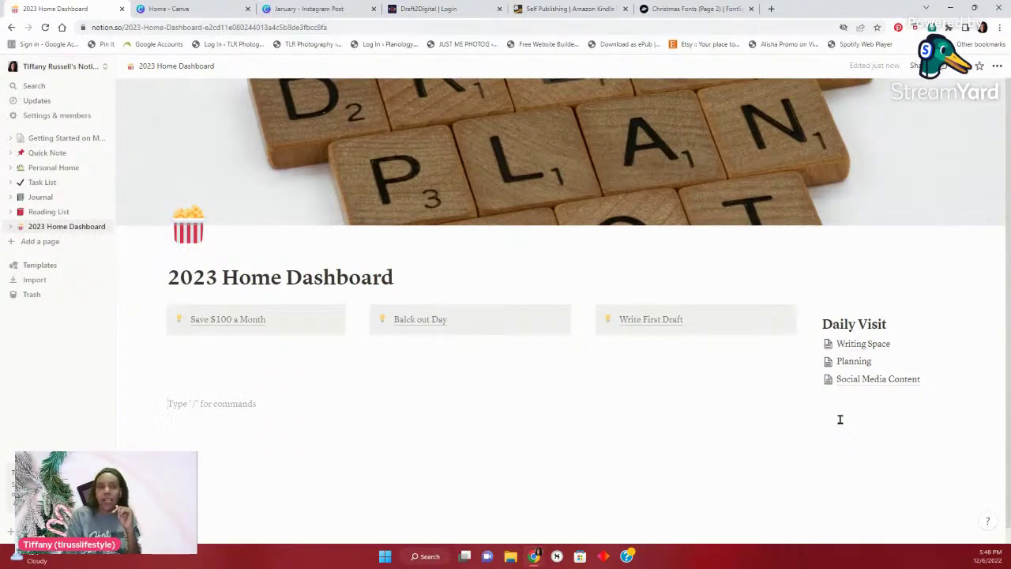
Search Google for "gif writing" in a new browser tab and open GIPHY's writing GIFs page
click(771, 11)
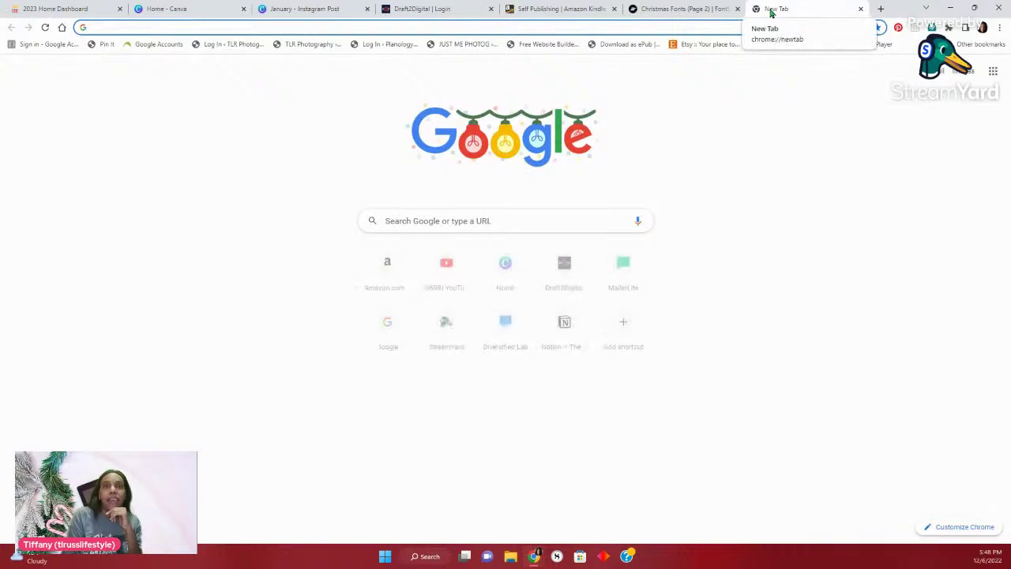
click(390, 219)
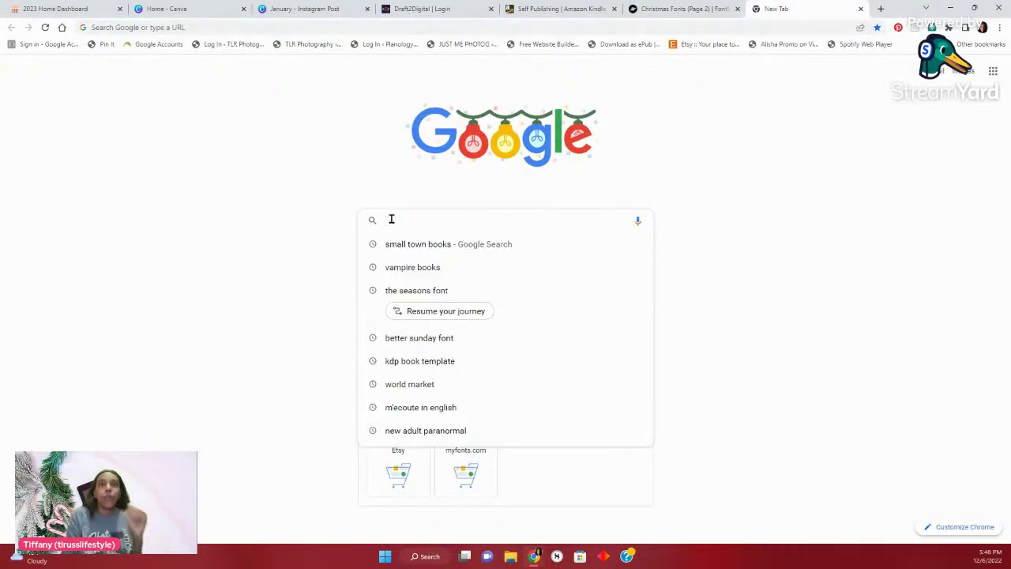
text(gif)
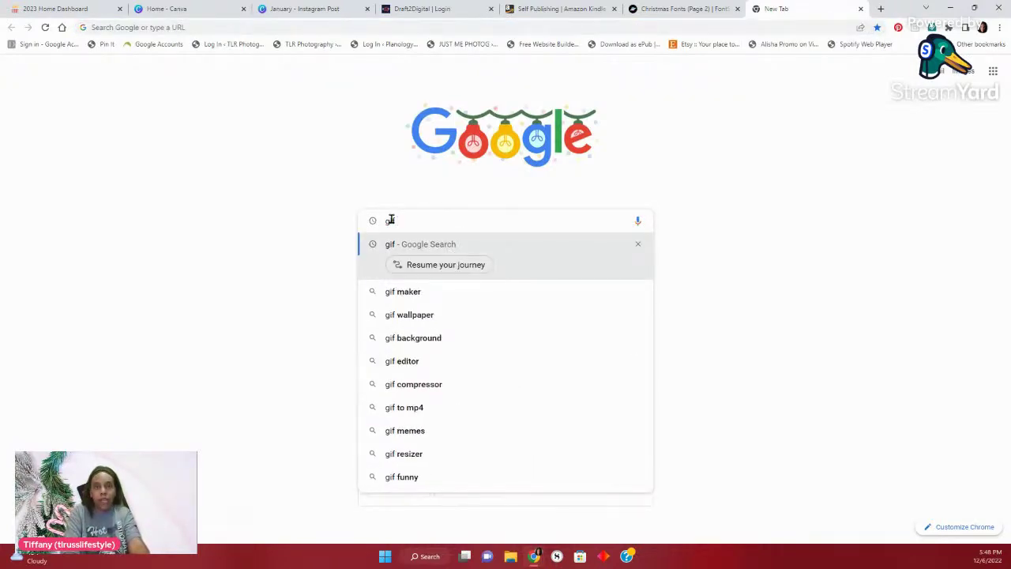
text( writing)
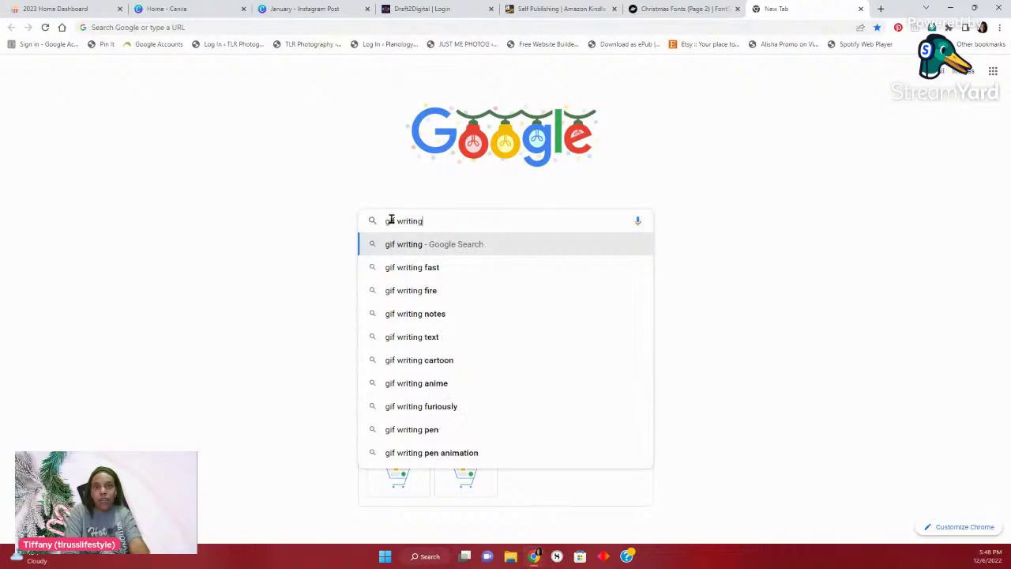
key(Return)
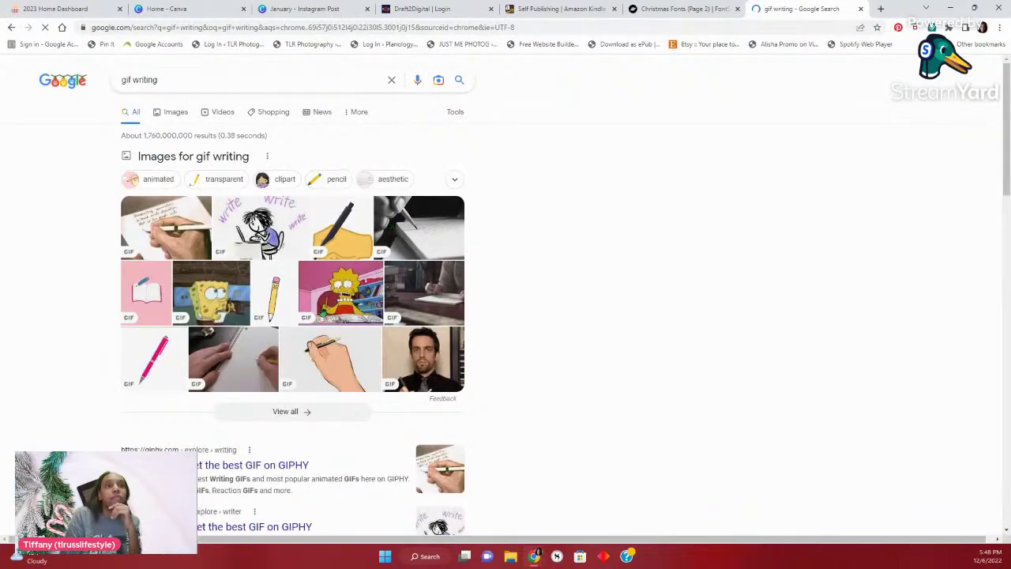
click(254, 465)
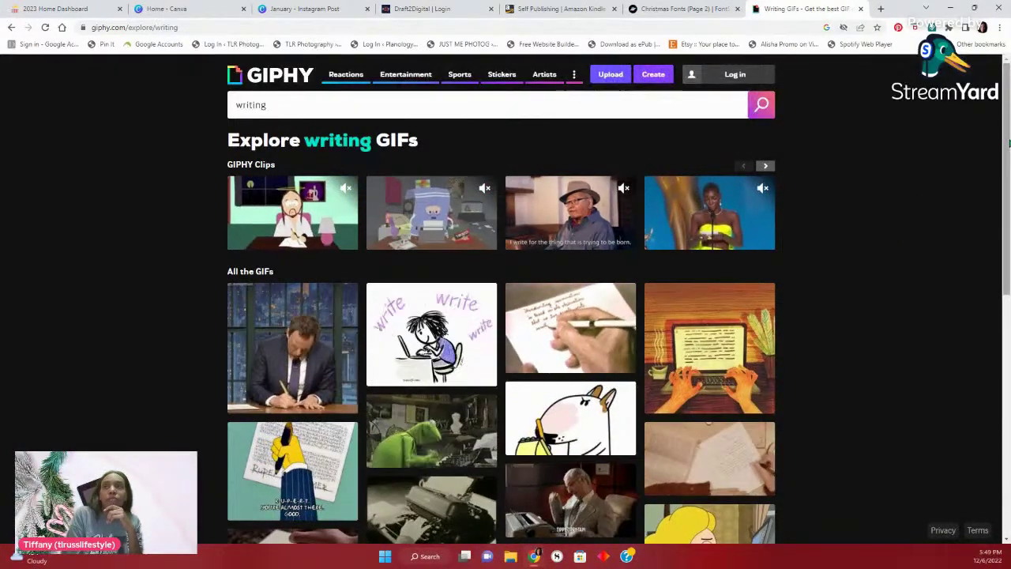
Choose the Muppet Wiki GIF of Kermit at the typewriter and copy its embed code
drag(1008, 142, 1008, 176)
scroll(1008, 175, down, 1)
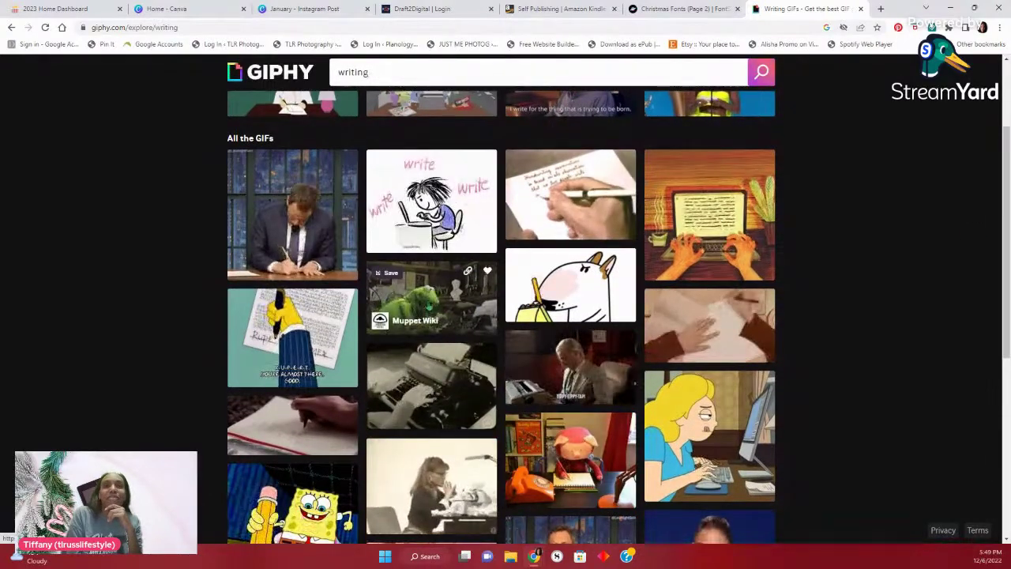
click(428, 304)
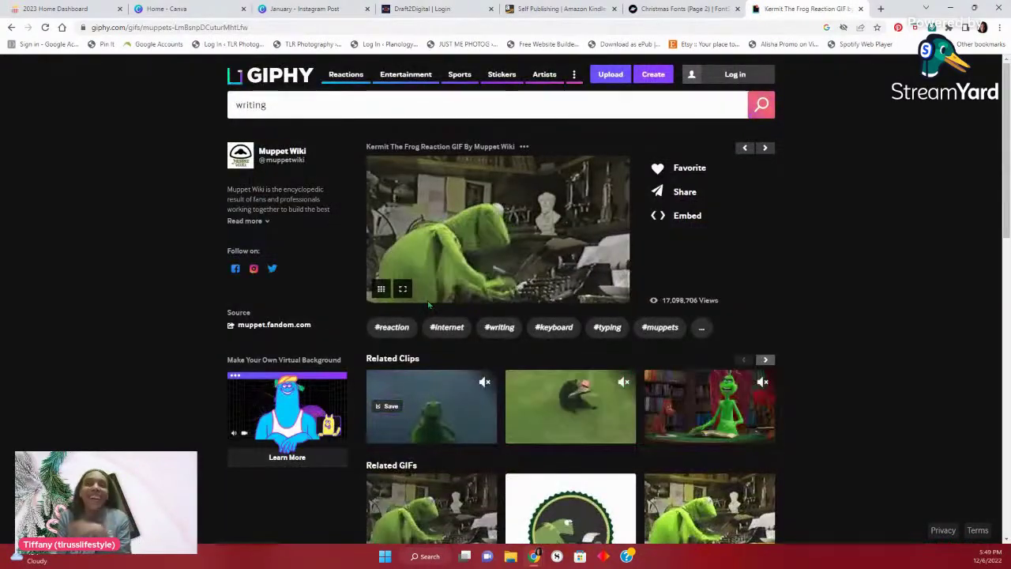
click(686, 216)
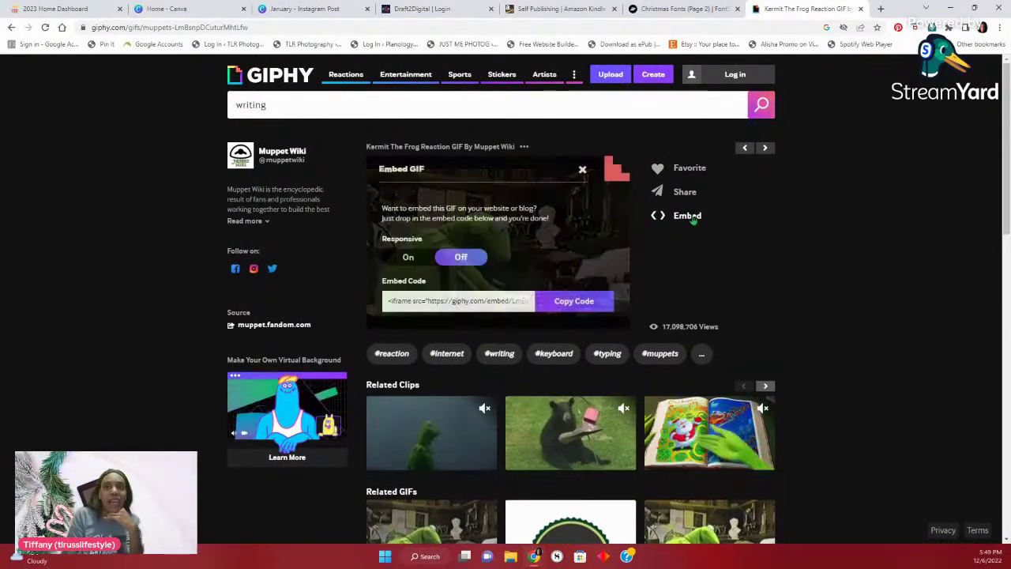
click(577, 303)
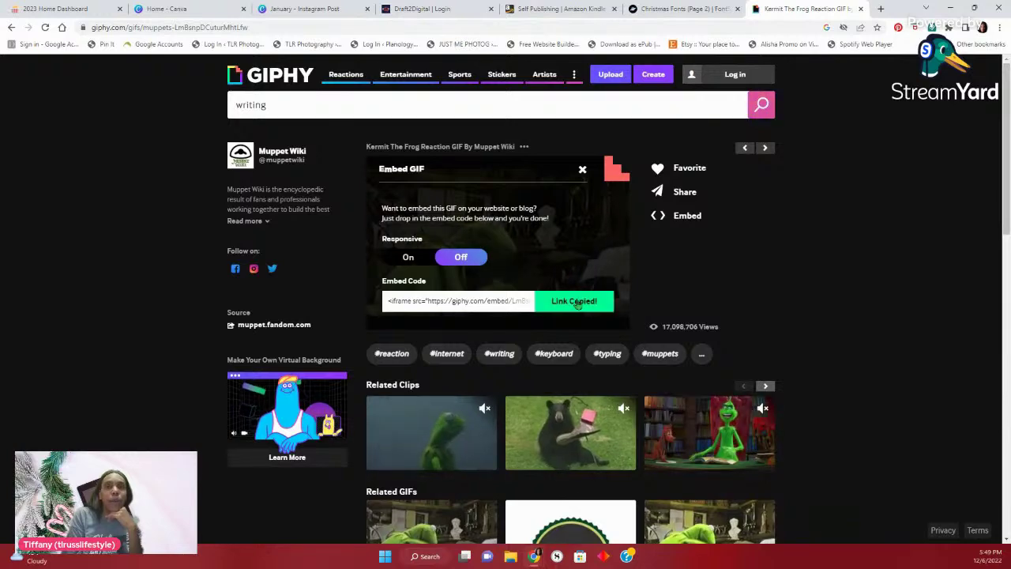
Embed the copied GIF in Notion's 2023 Home Dashboard and move it under the "Save $100 a Month" callout
click(50, 9)
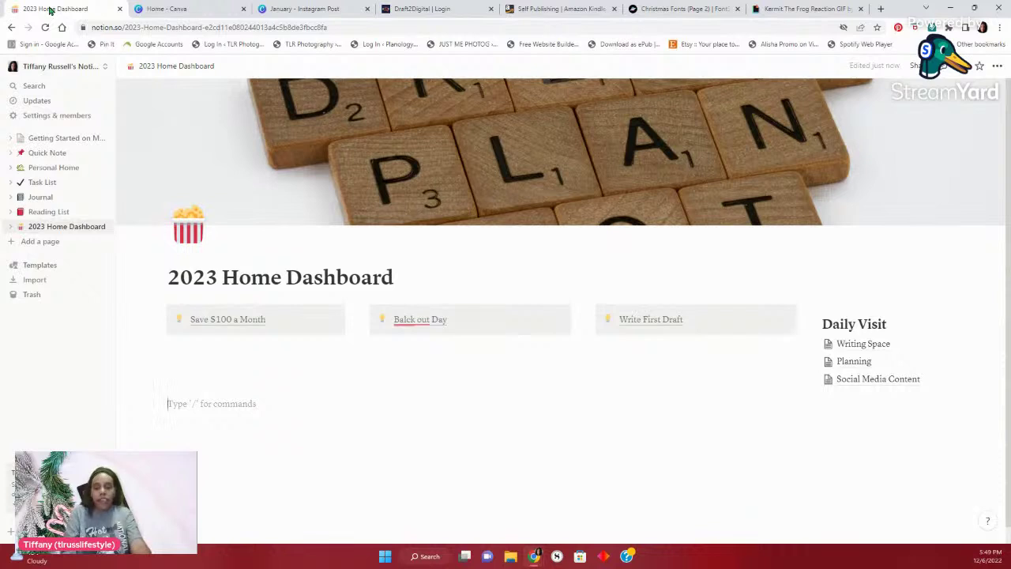
text(/)
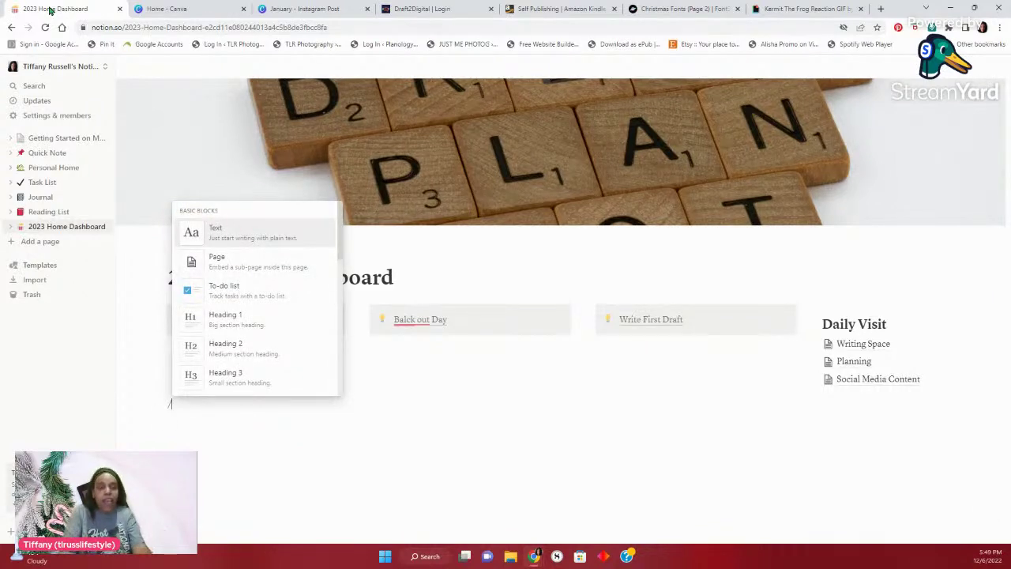
text(em)
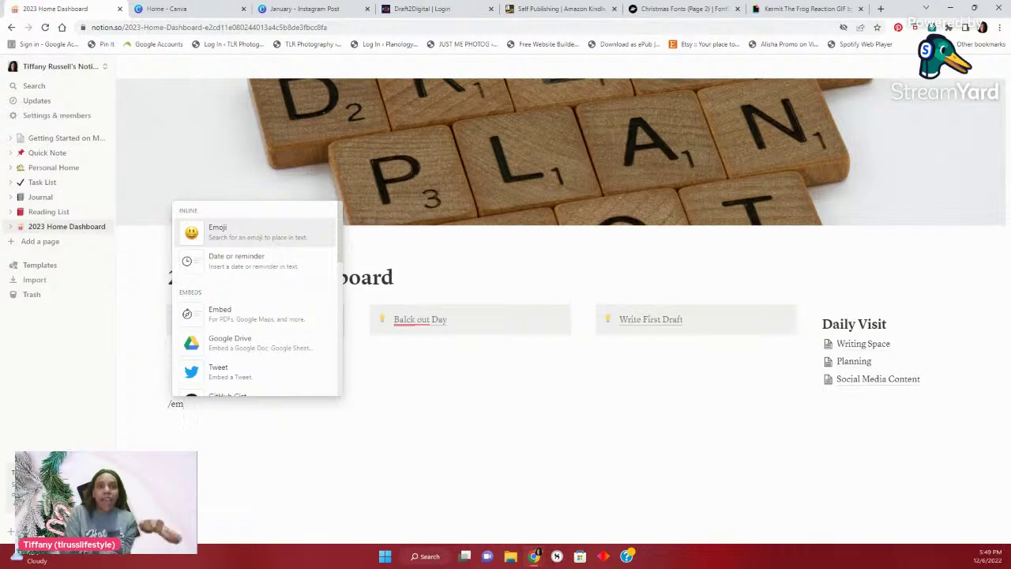
click(218, 314)
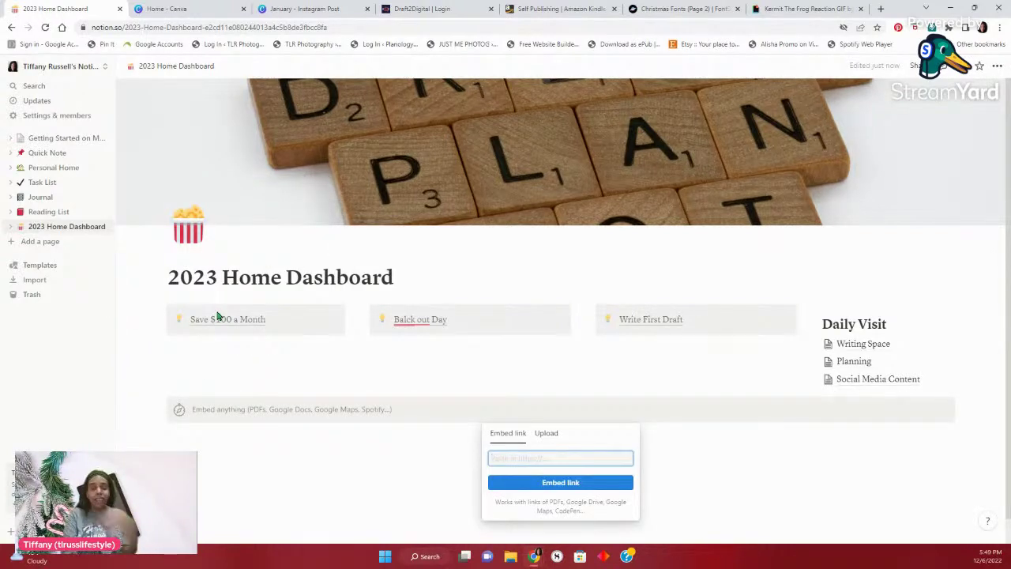
key(ctrl+v)
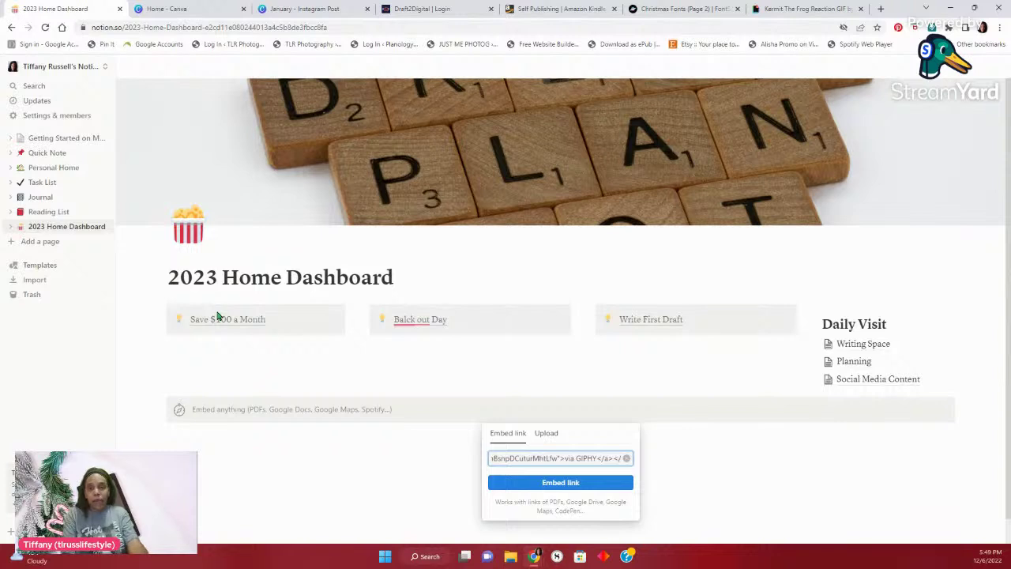
click(562, 482)
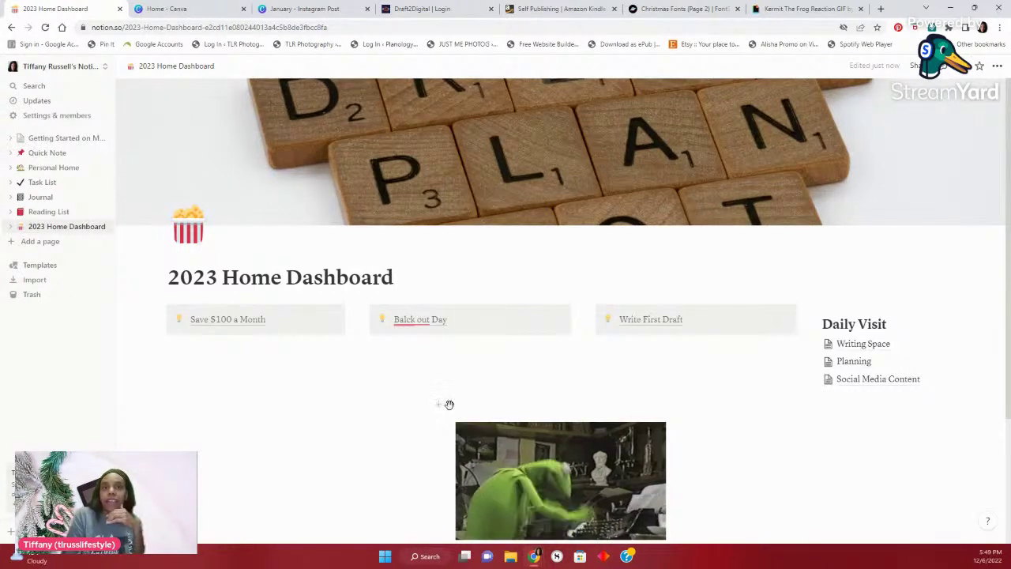
drag(448, 404, 169, 348)
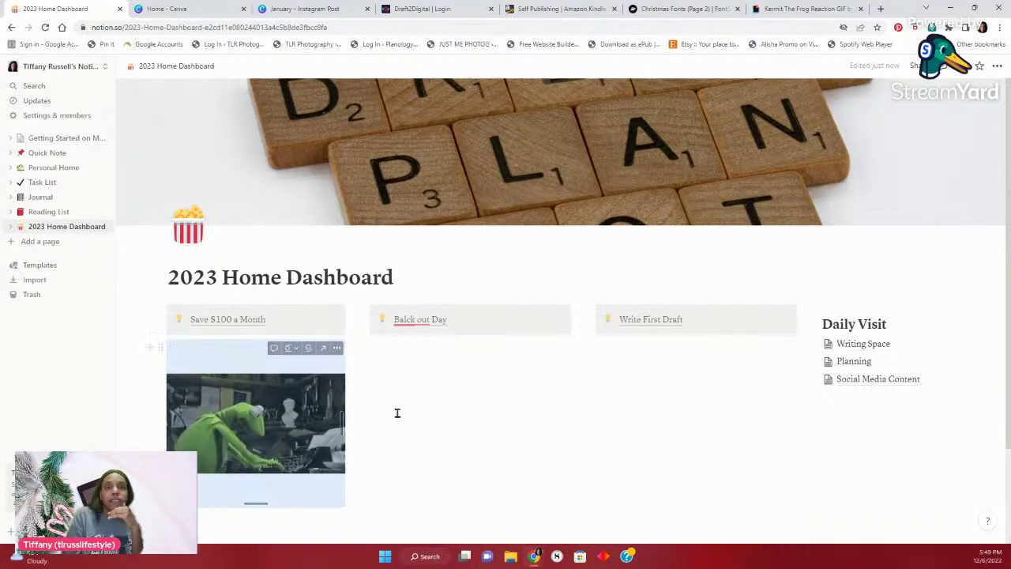
click(388, 447)
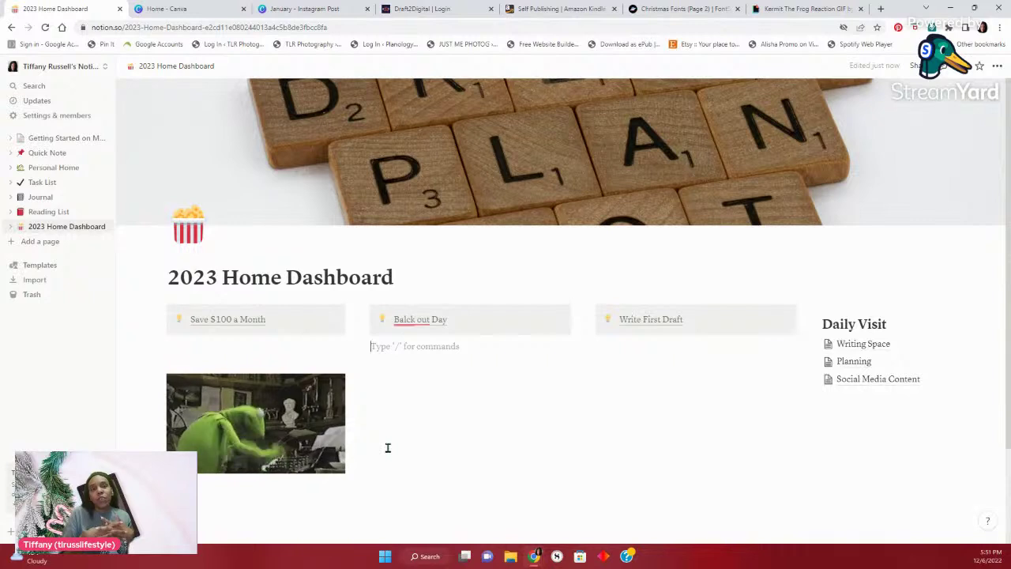
Switch to the MY MAIN DASHBOARD workspace and view the MY HOME DASHBOARD page down to its goals and personal spaces
click(84, 66)
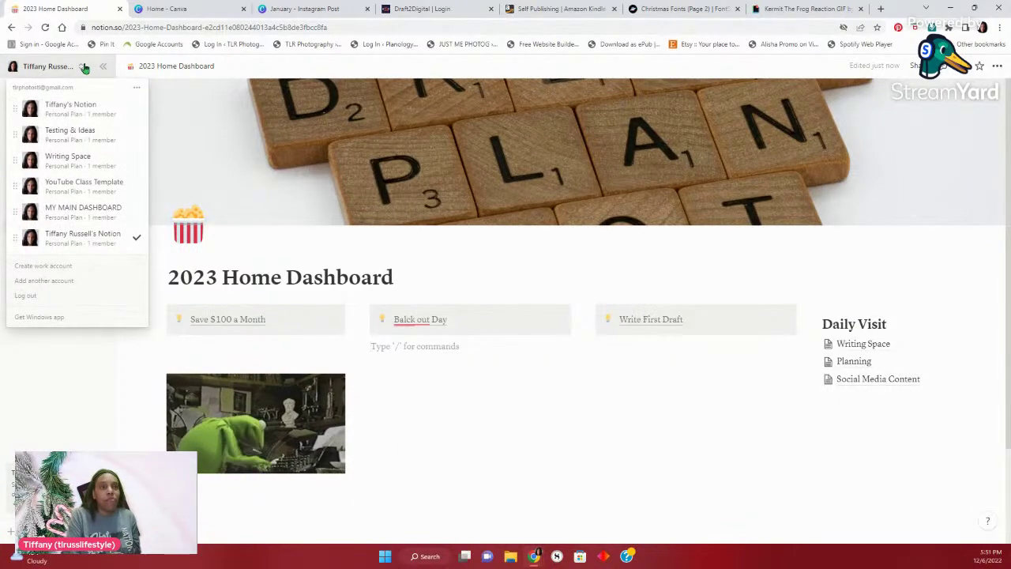
click(100, 216)
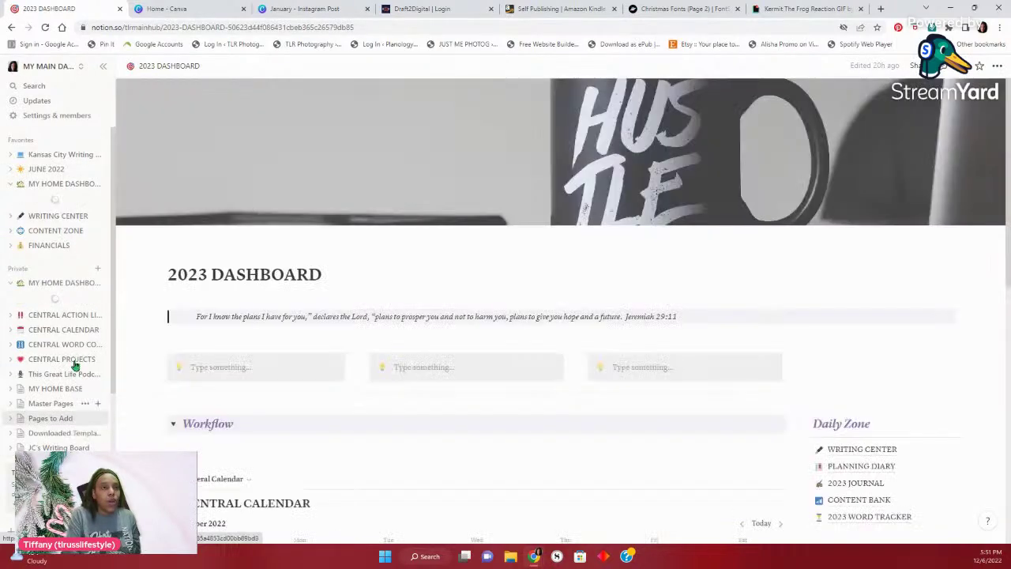
click(57, 286)
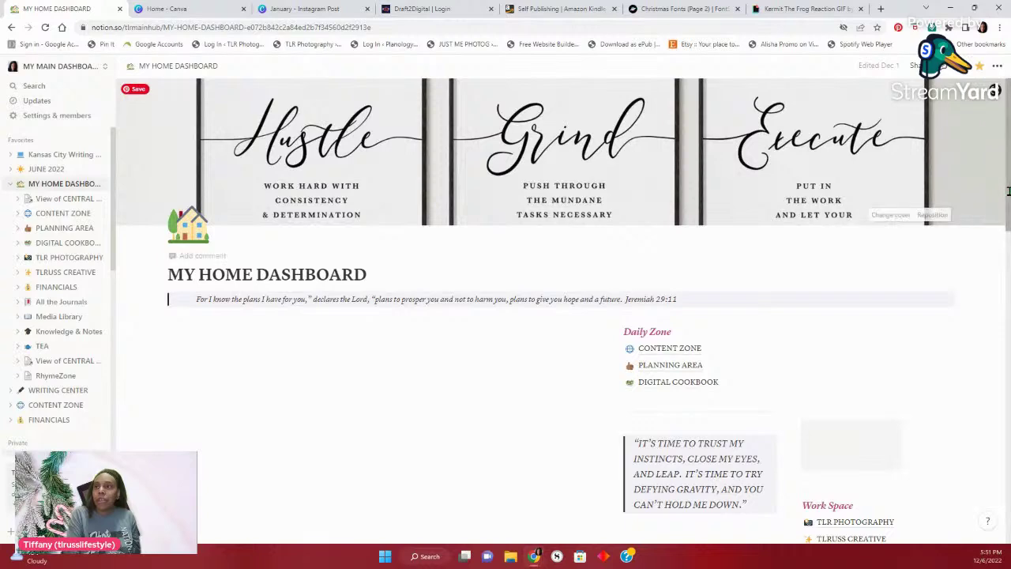
scroll(1007, 248, down, 5)
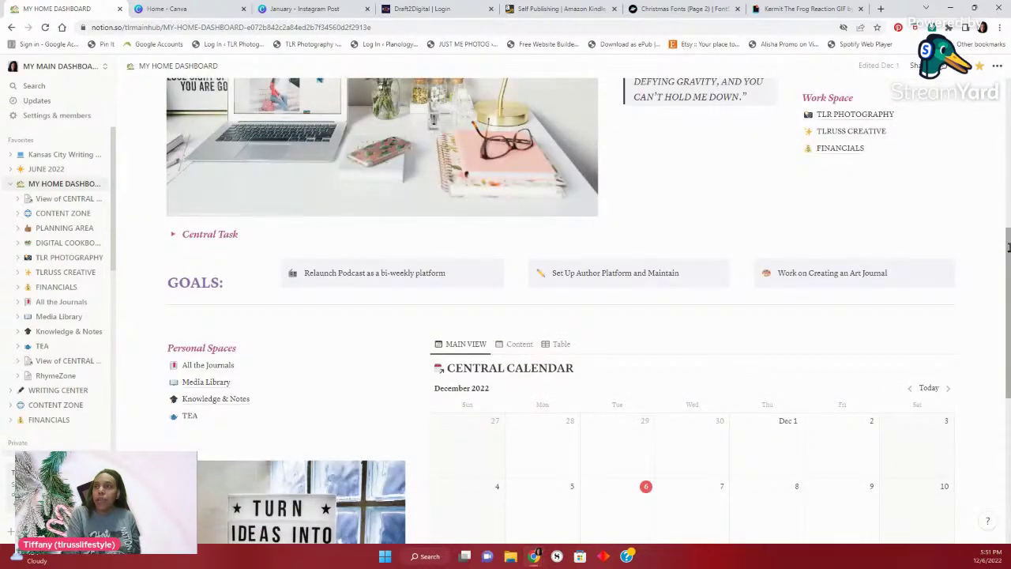
Examine the Media Library page's Full Catalogue table, its Media options, and the Television and Movies sections
click(205, 385)
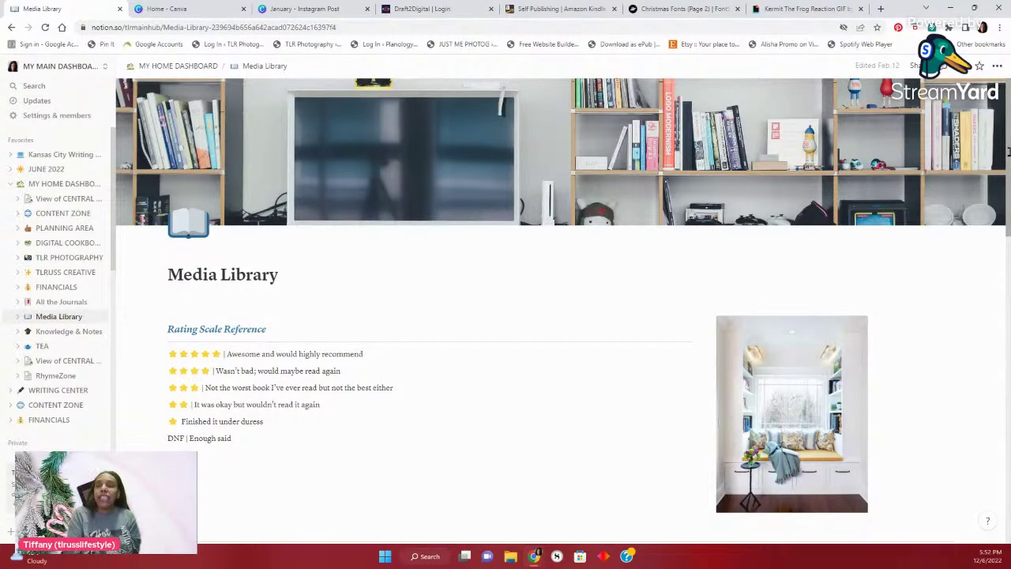
drag(1009, 158, 1008, 258)
scroll(282, 384, down, 1)
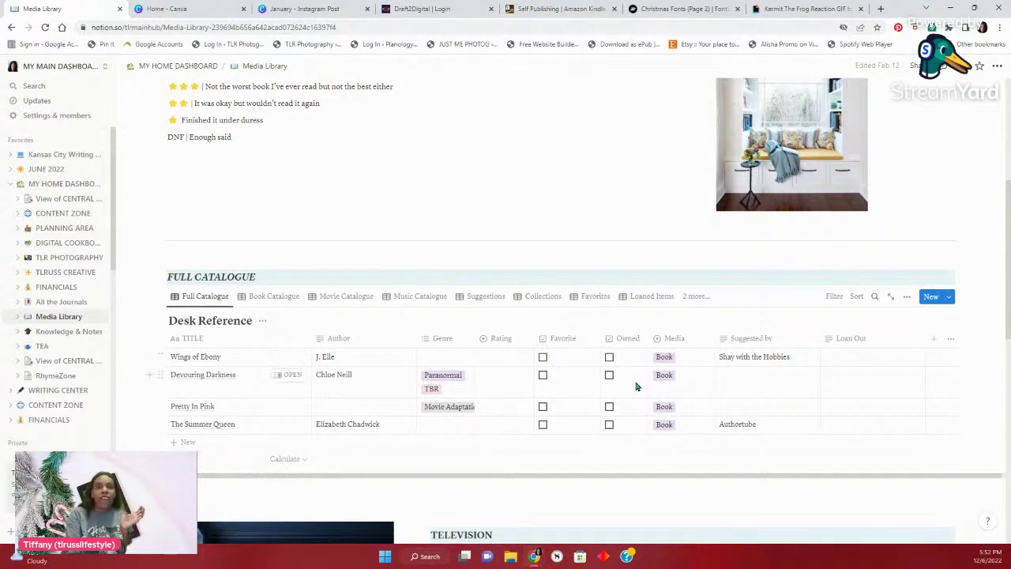
click(687, 361)
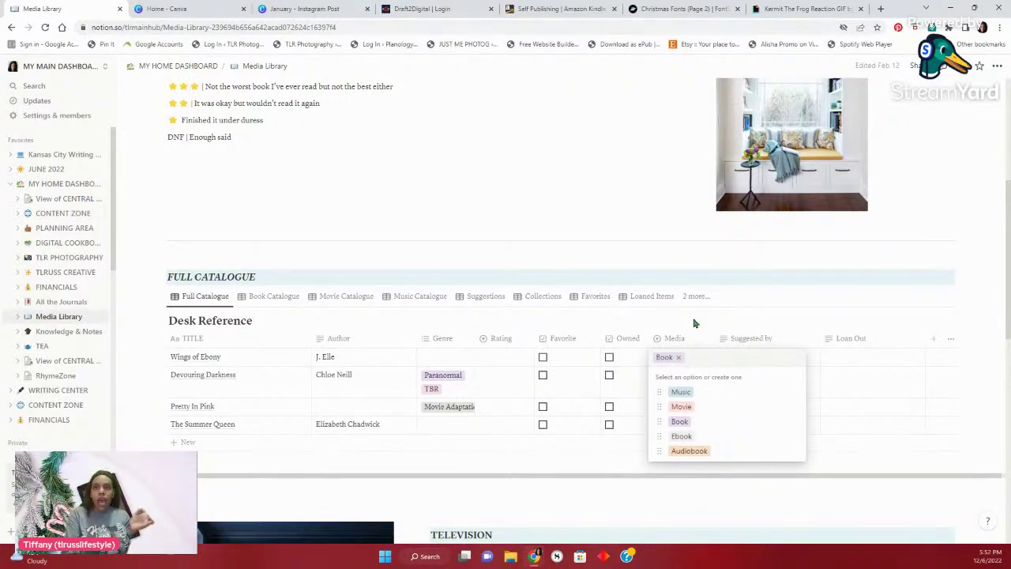
key(Escape)
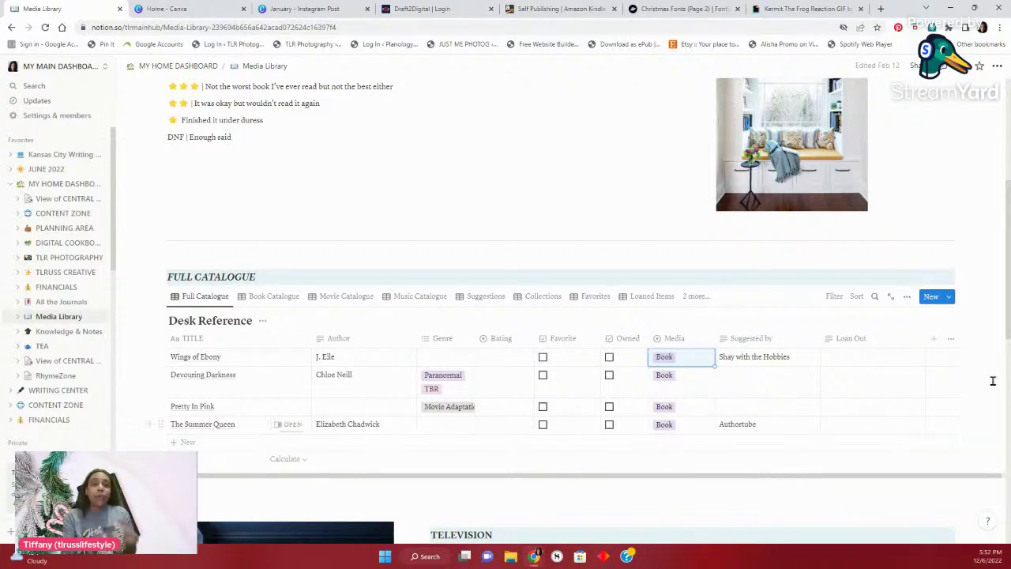
drag(1009, 300, 1008, 407)
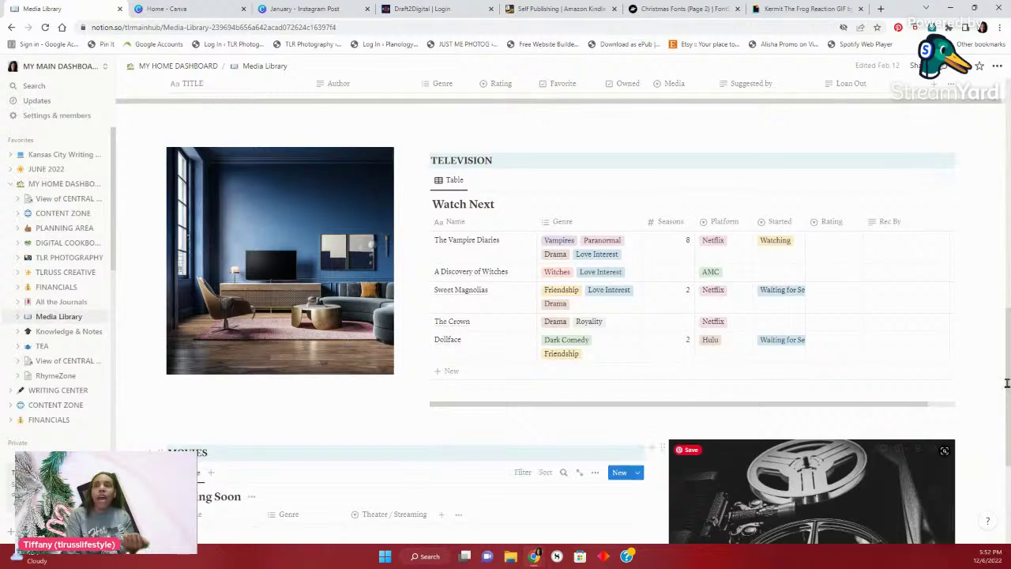
drag(1007, 387, 1008, 463)
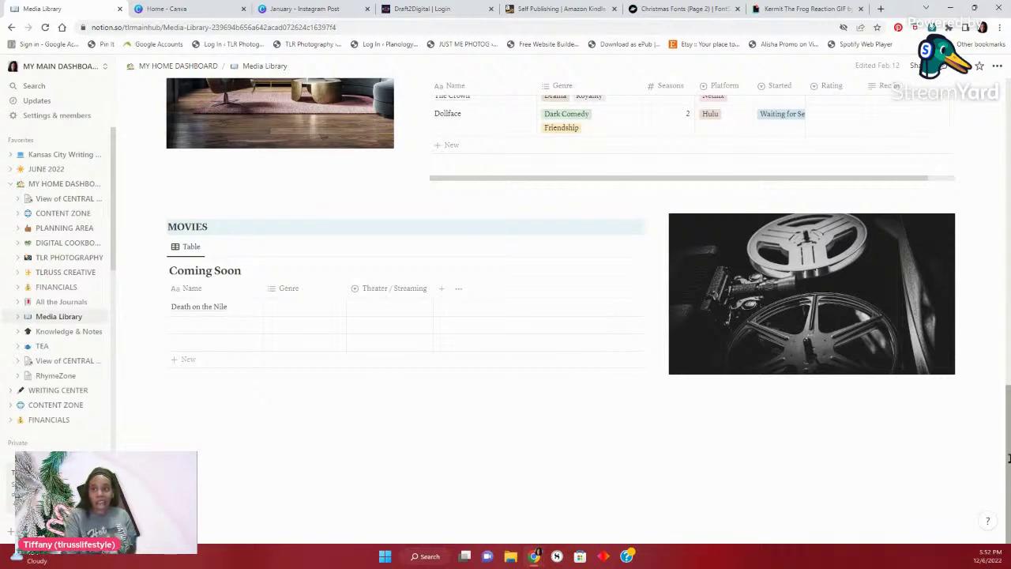
drag(1008, 458, 1008, 150)
scroll(1007, 141, up, 1)
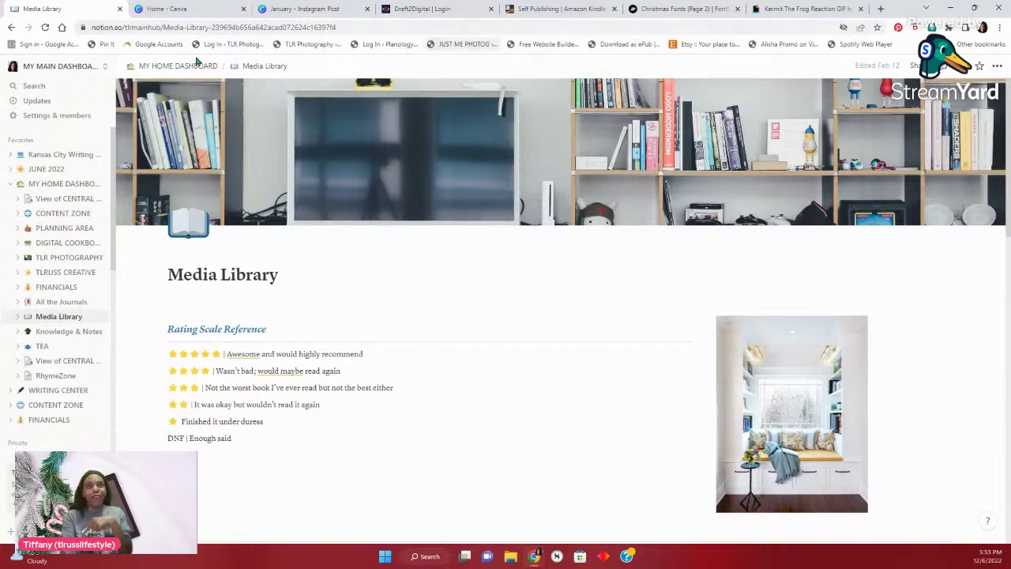
Return to MY HOME DASHBOARD, open TLRUSS CREATIVE, and review its color palettes, content pillars, style guide and projects gallery
click(164, 66)
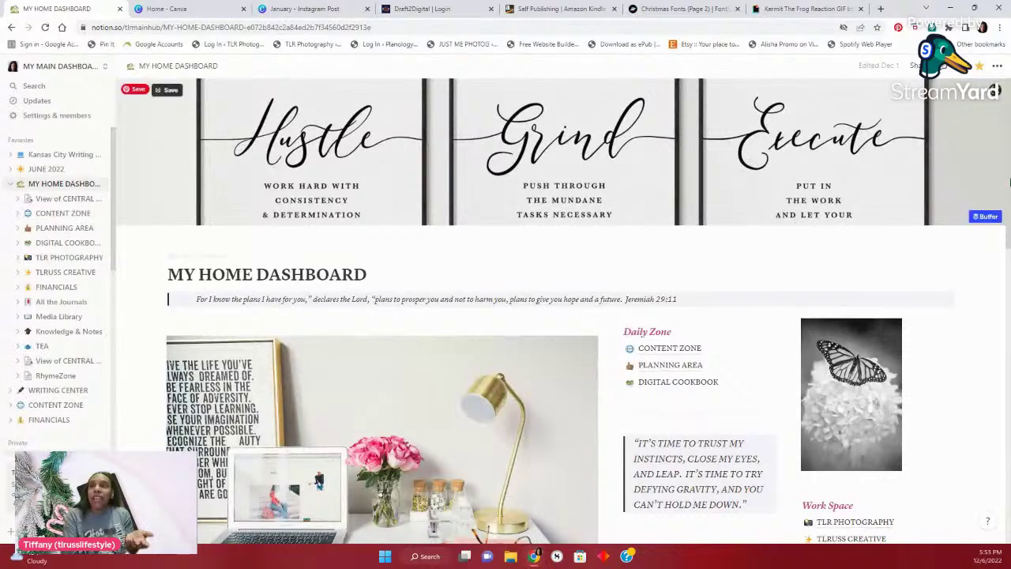
click(855, 538)
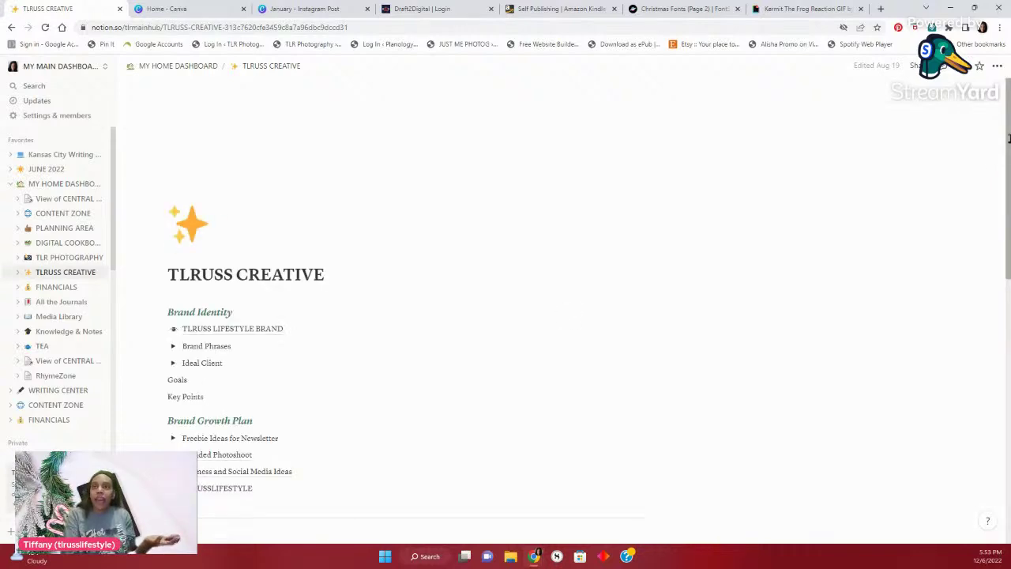
scroll(1008, 214, down, 10)
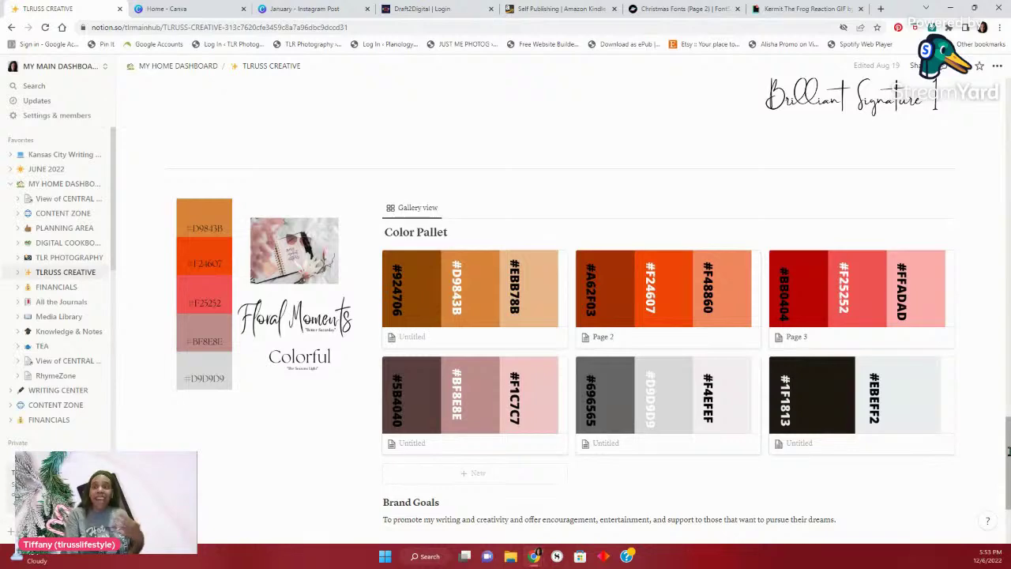
drag(1007, 451, 1008, 216)
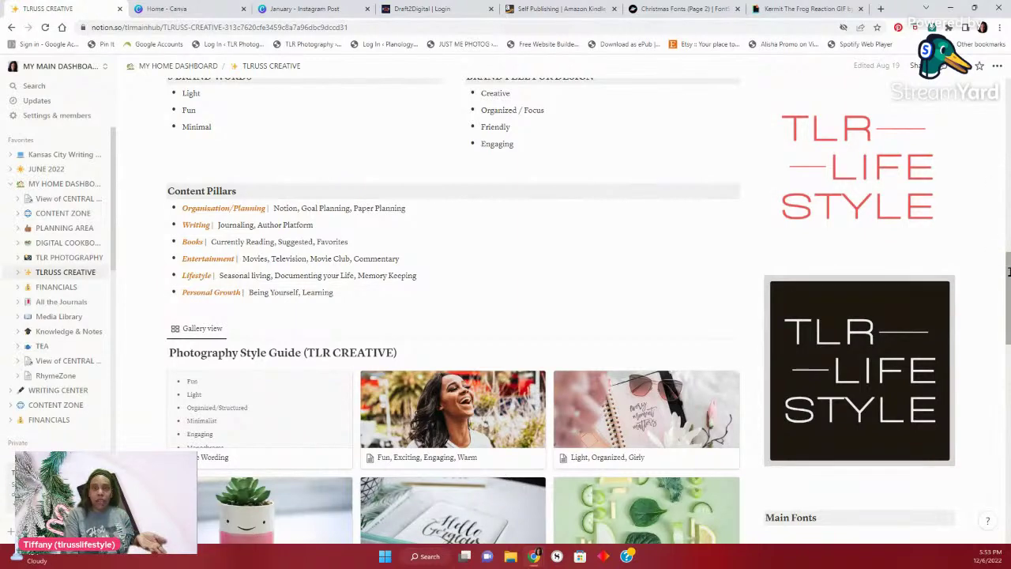
drag(1008, 271, 1008, 150)
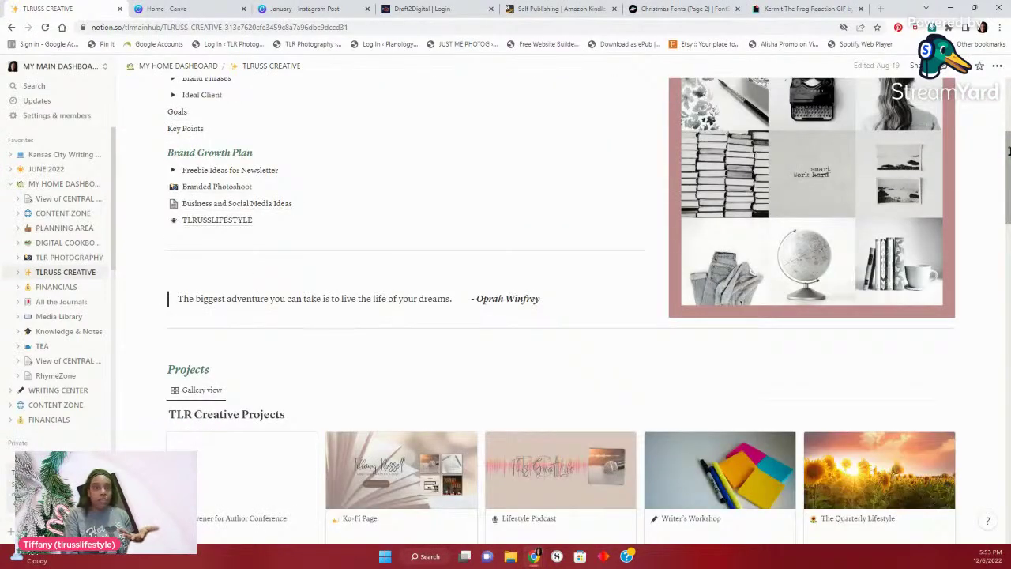
scroll(1004, 168, down, 2)
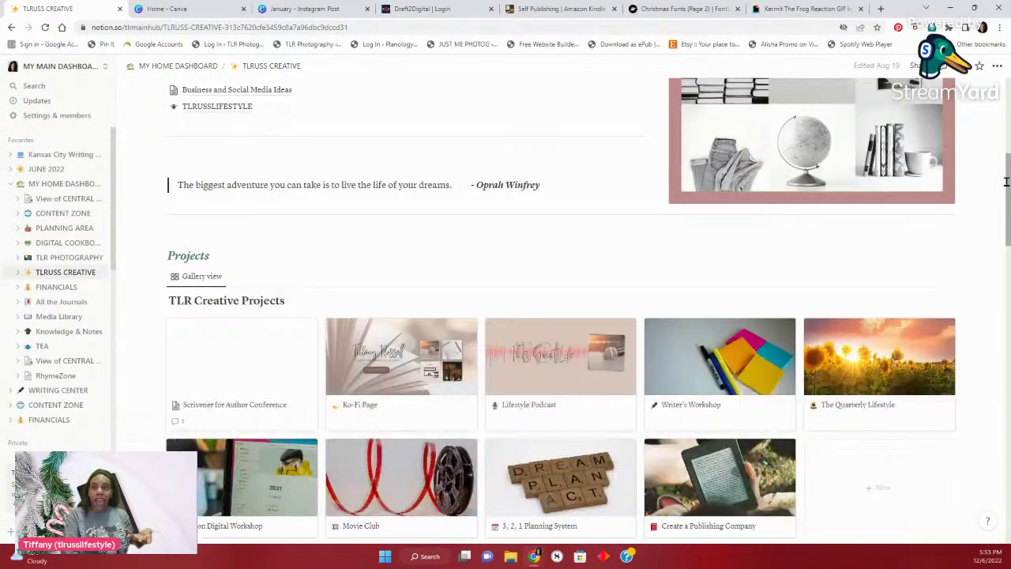
Review the TLRUSS CREATIVE page's projects gallery, Brand Identity and Brand Growth Plan sections, and BOSS cover
scroll(1006, 195, down, 1)
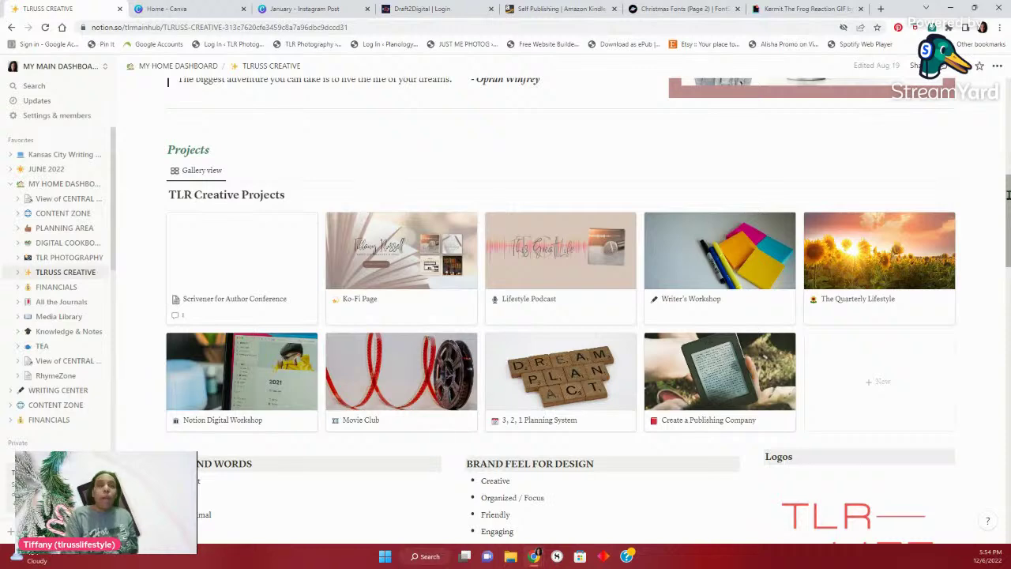
drag(1007, 195, 1008, 110)
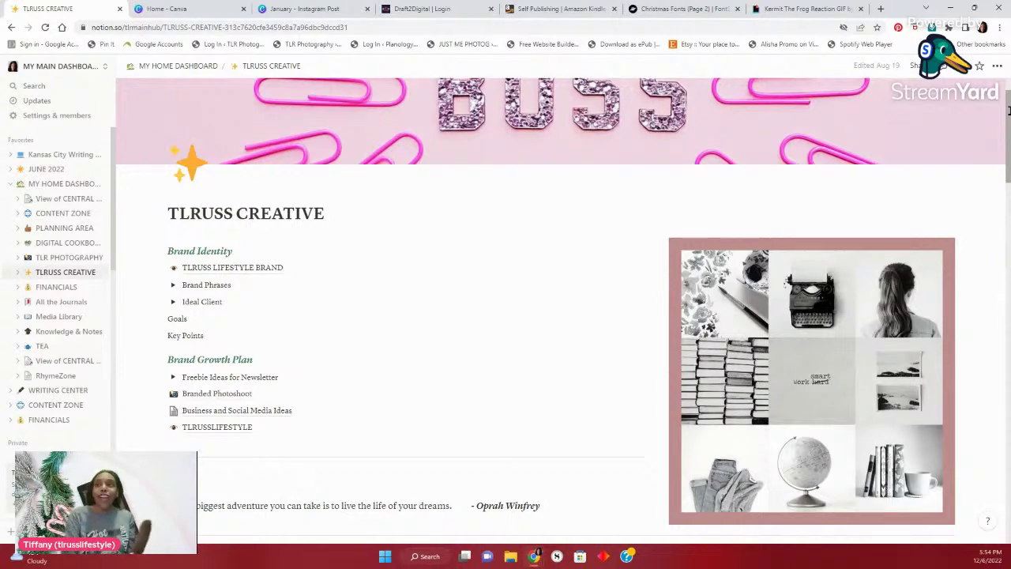
drag(1008, 111, 1009, 179)
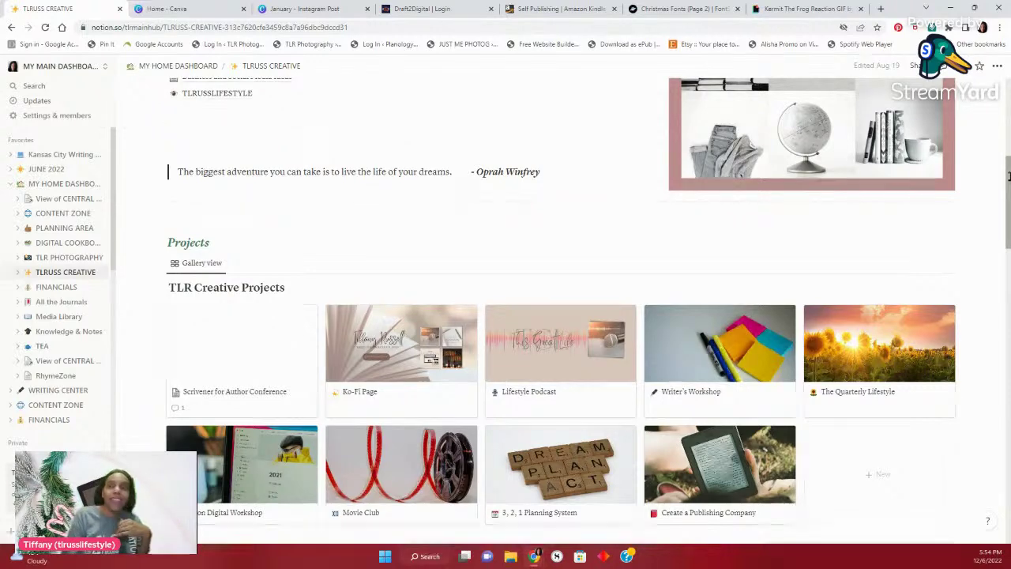
drag(1008, 176, 1004, 91)
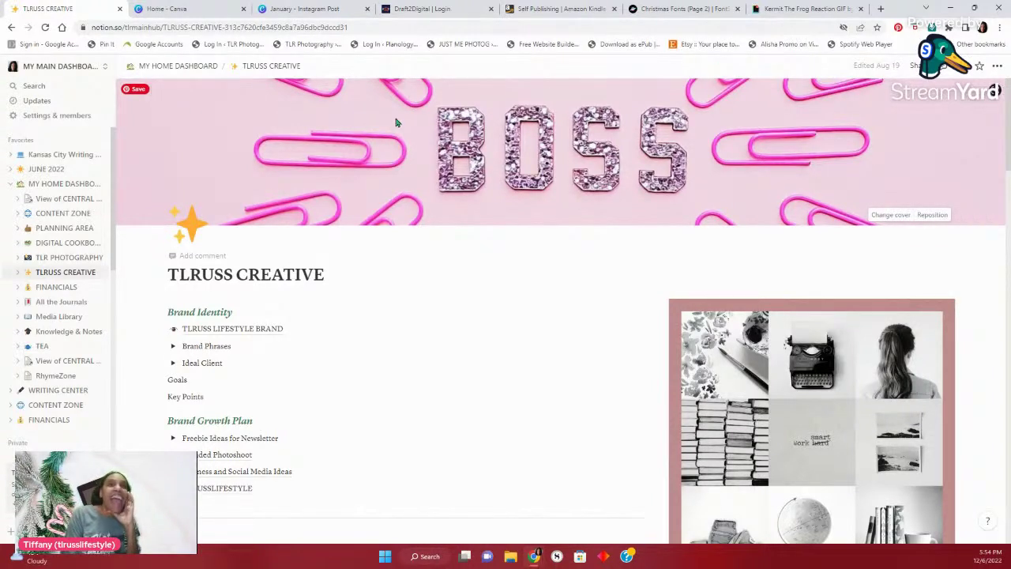
Leave TLRUSS CREATIVE for MY HOME DASHBOARD, and switch back to the workspace containing the 2023 Home Dashboard page to open it
click(189, 66)
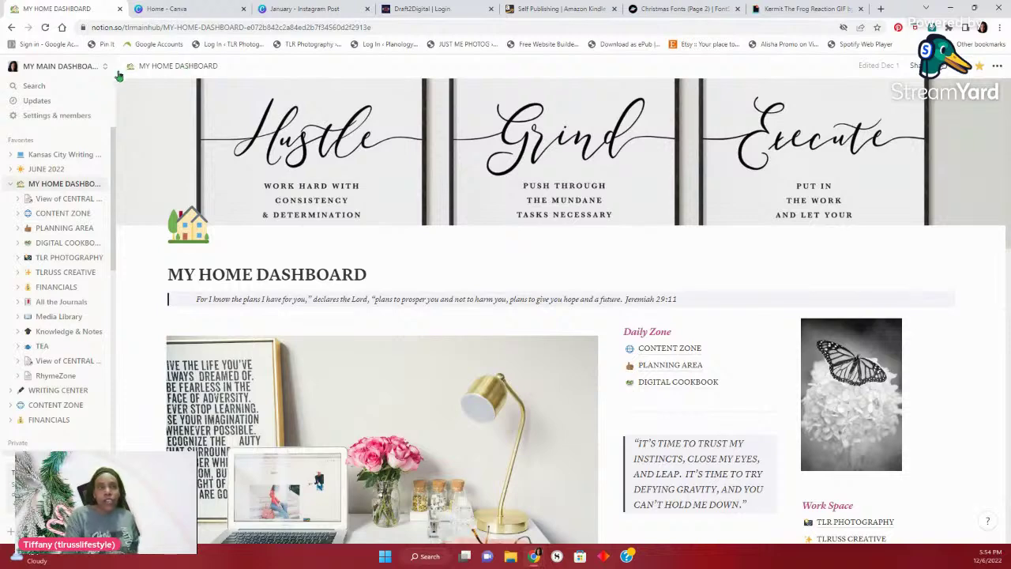
click(83, 67)
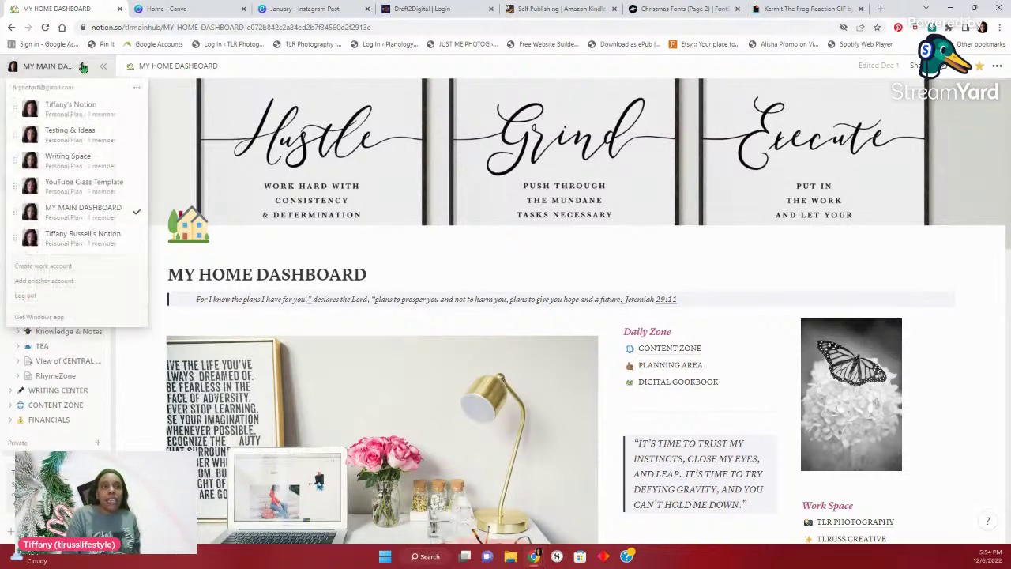
click(83, 236)
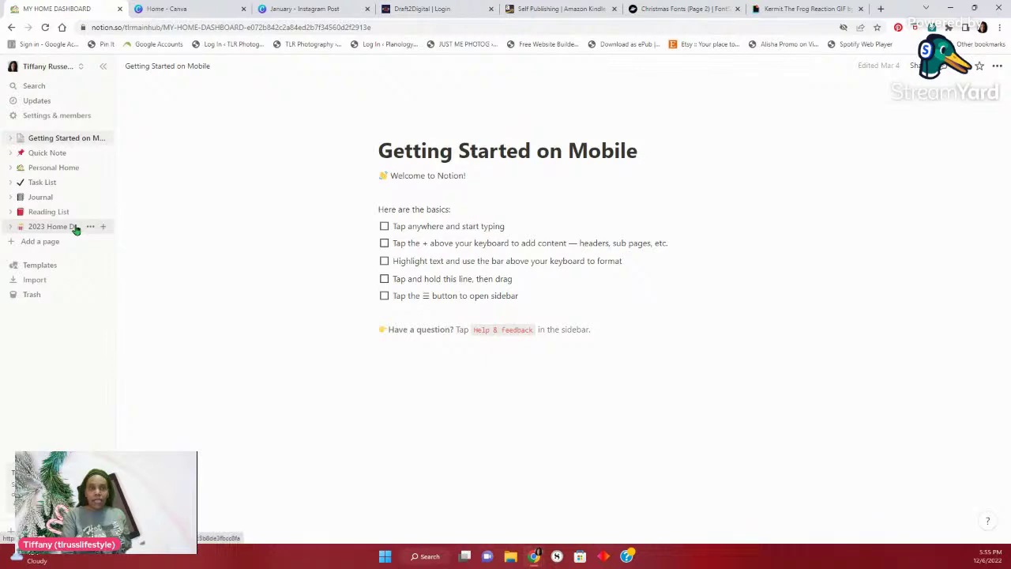
click(75, 228)
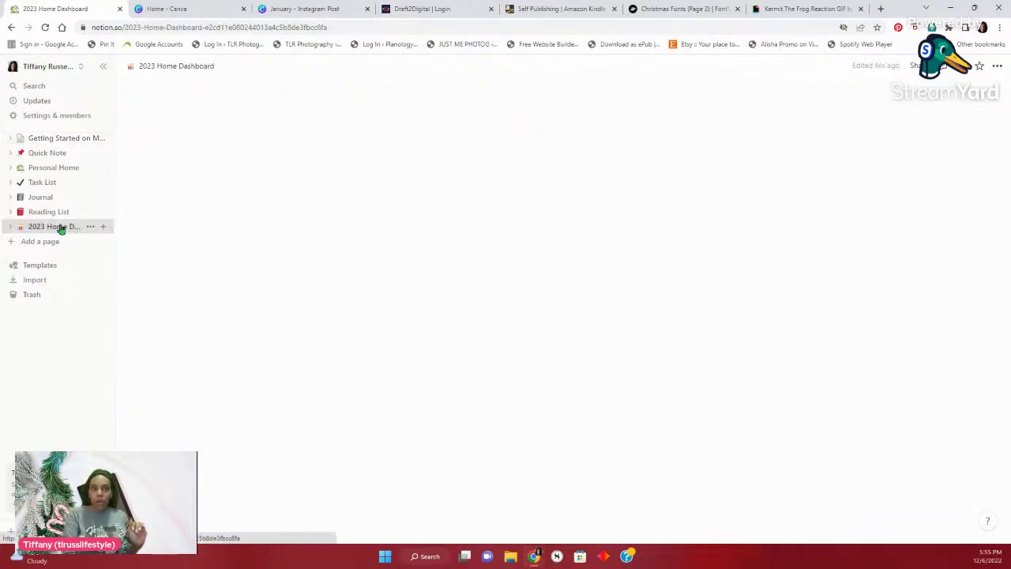